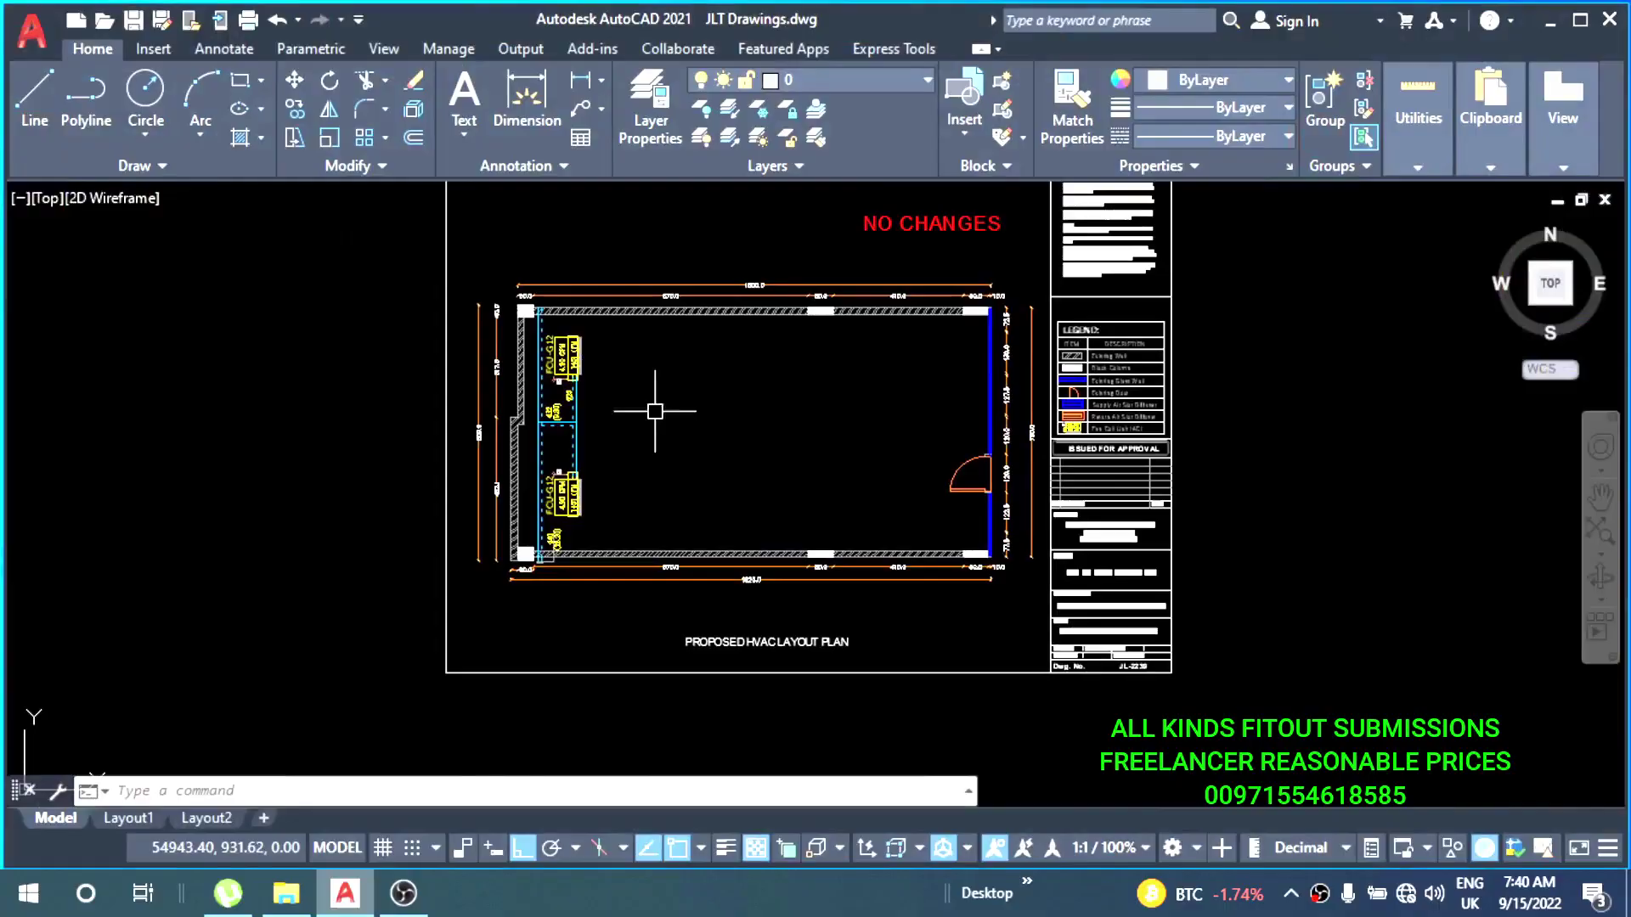
# - Zoom and pan the drawing to the FCU-G12 unit and its duct area
pyautogui.scroll(5, 563, 315)
pyautogui.scroll(3, 563, 315)
pyautogui.scroll(-1, 595, 407)
pyautogui.scroll(-1, 620, 374)
pyautogui.scroll(-1, 665, 374)
pyautogui.scroll(-3, 659, 436)
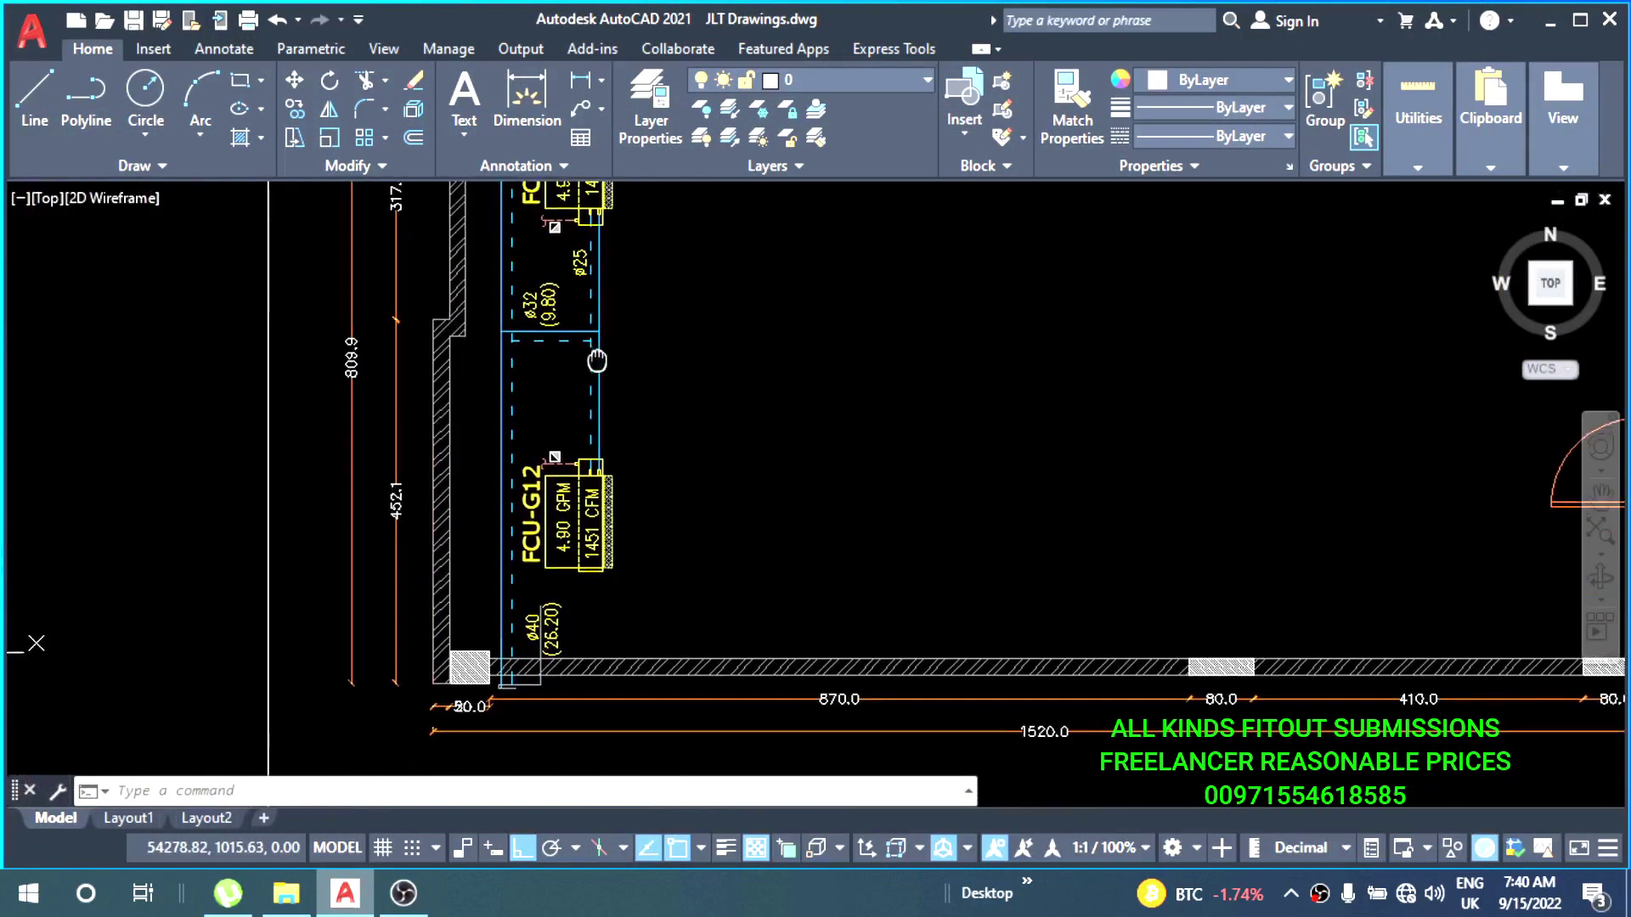
pyautogui.scroll(3, 589, 440)
pyautogui.moveTo(590, 440); pyautogui.dragTo(587, 496, button='middle')
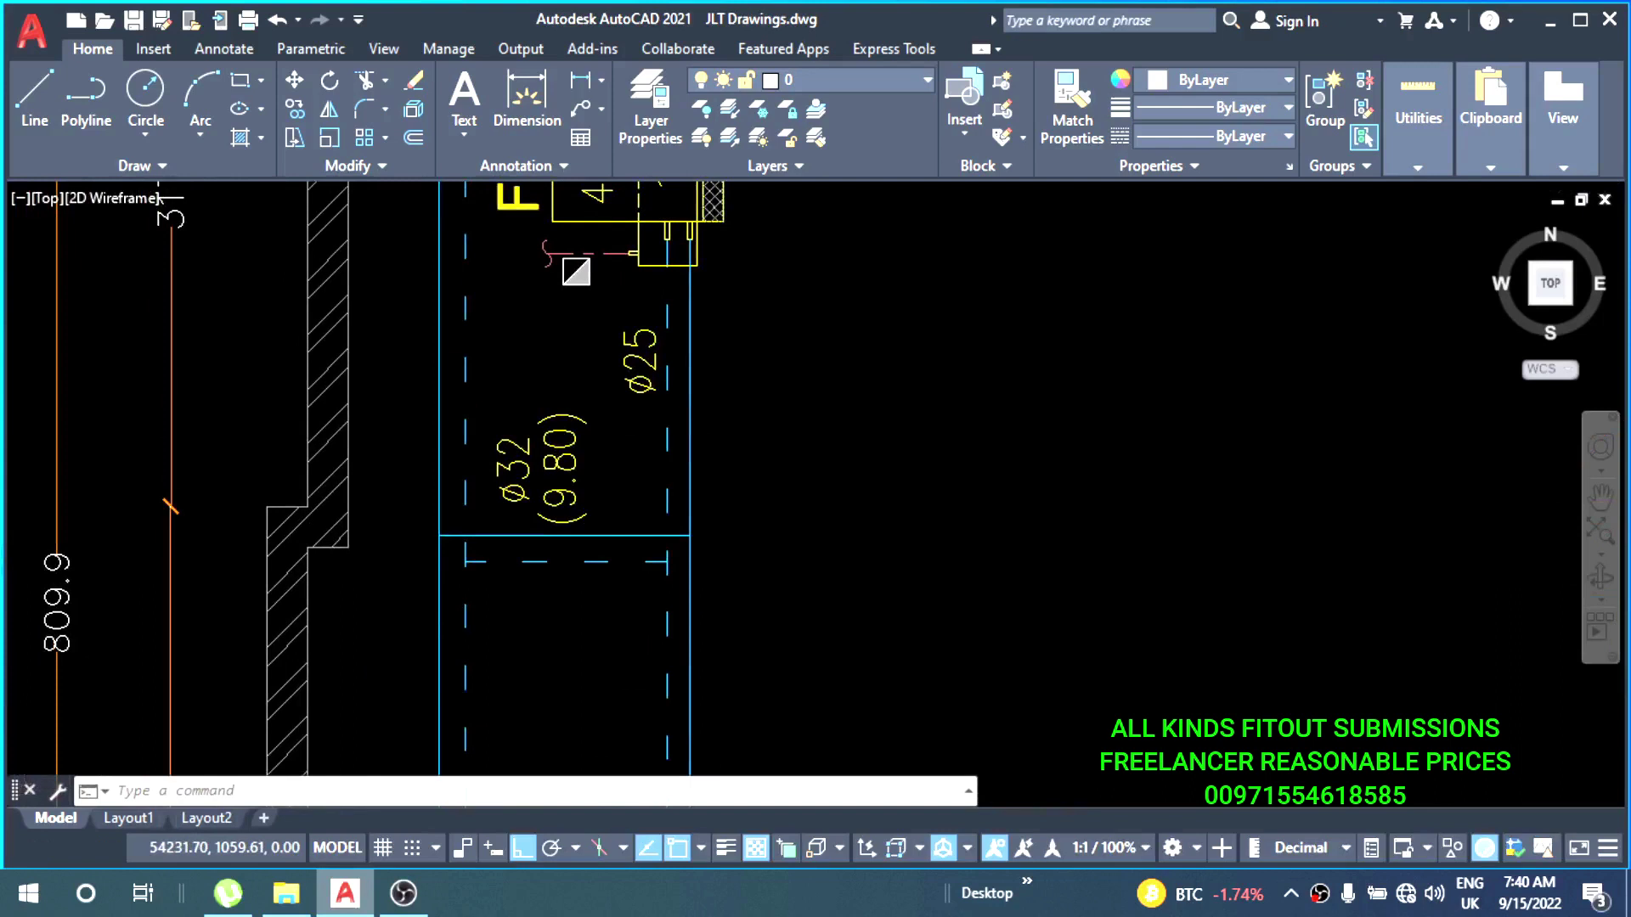
pyautogui.scroll(-1, 666, 375)
pyautogui.scroll(1, 746, 448)
pyautogui.scroll(-1, 655, 466)
pyautogui.scroll(-1, 651, 448)
pyautogui.scroll(-1, 651, 448)
pyautogui.scroll(2, 619, 521)
pyautogui.press('Escape')
pyautogui.press('Escape')
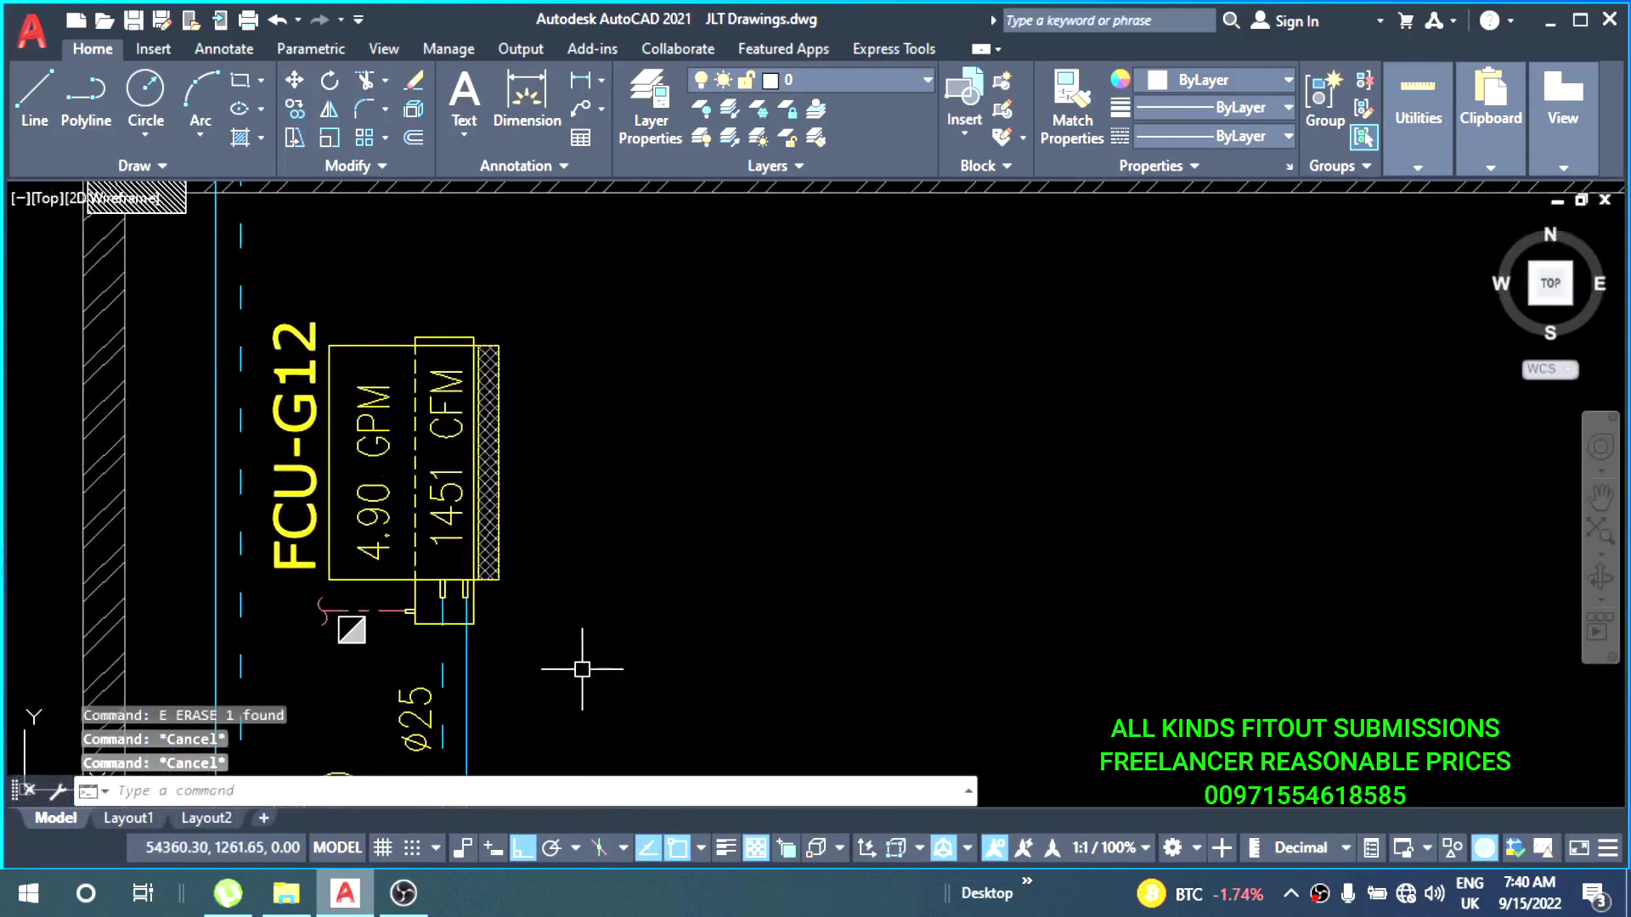
# - In File Explorer, go to Desktop > Duct sizer > McQuay Duct Sizer and select DuctSizer.exe
pyautogui.click(286, 893)
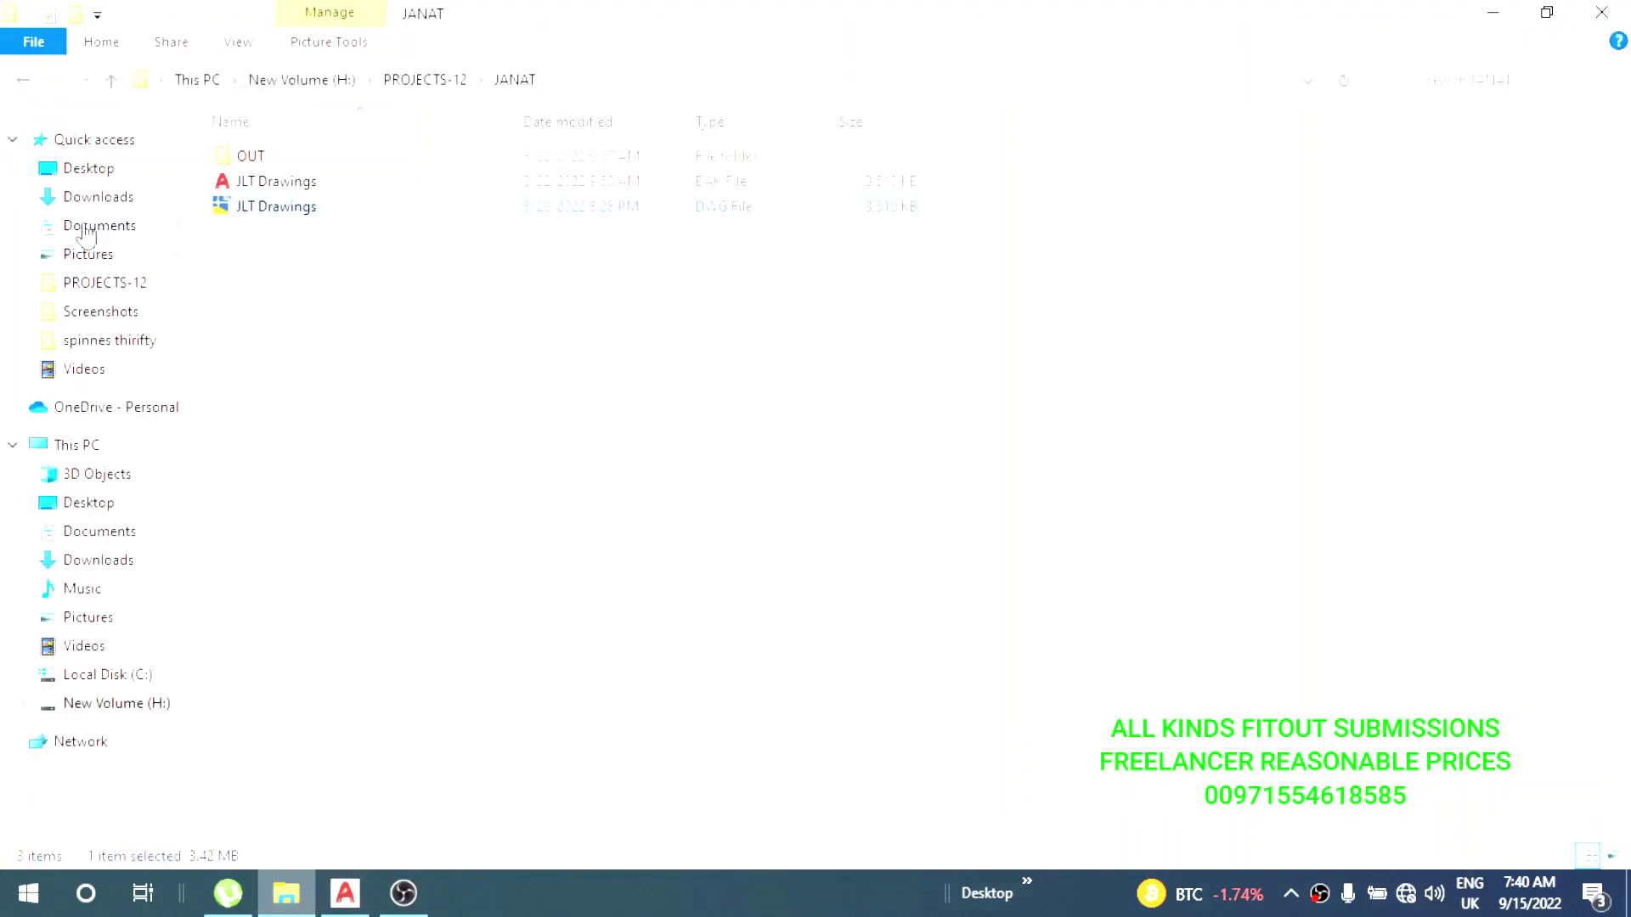
pyautogui.click(88, 168)
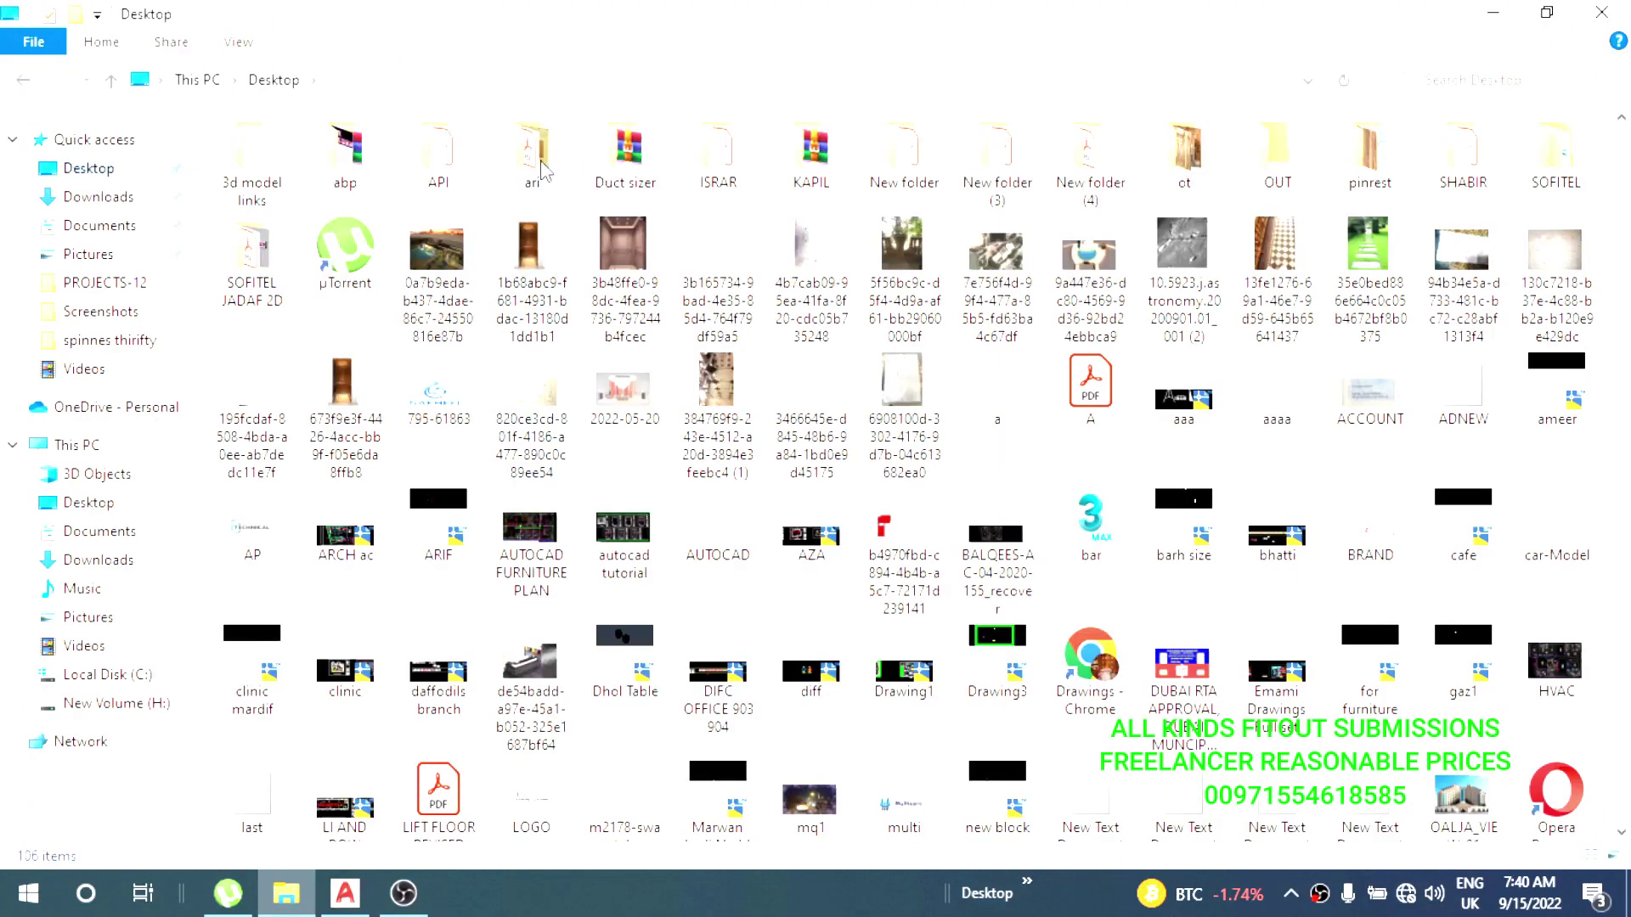
pyautogui.doubleClick(618, 164)
pyautogui.doubleClick(316, 159)
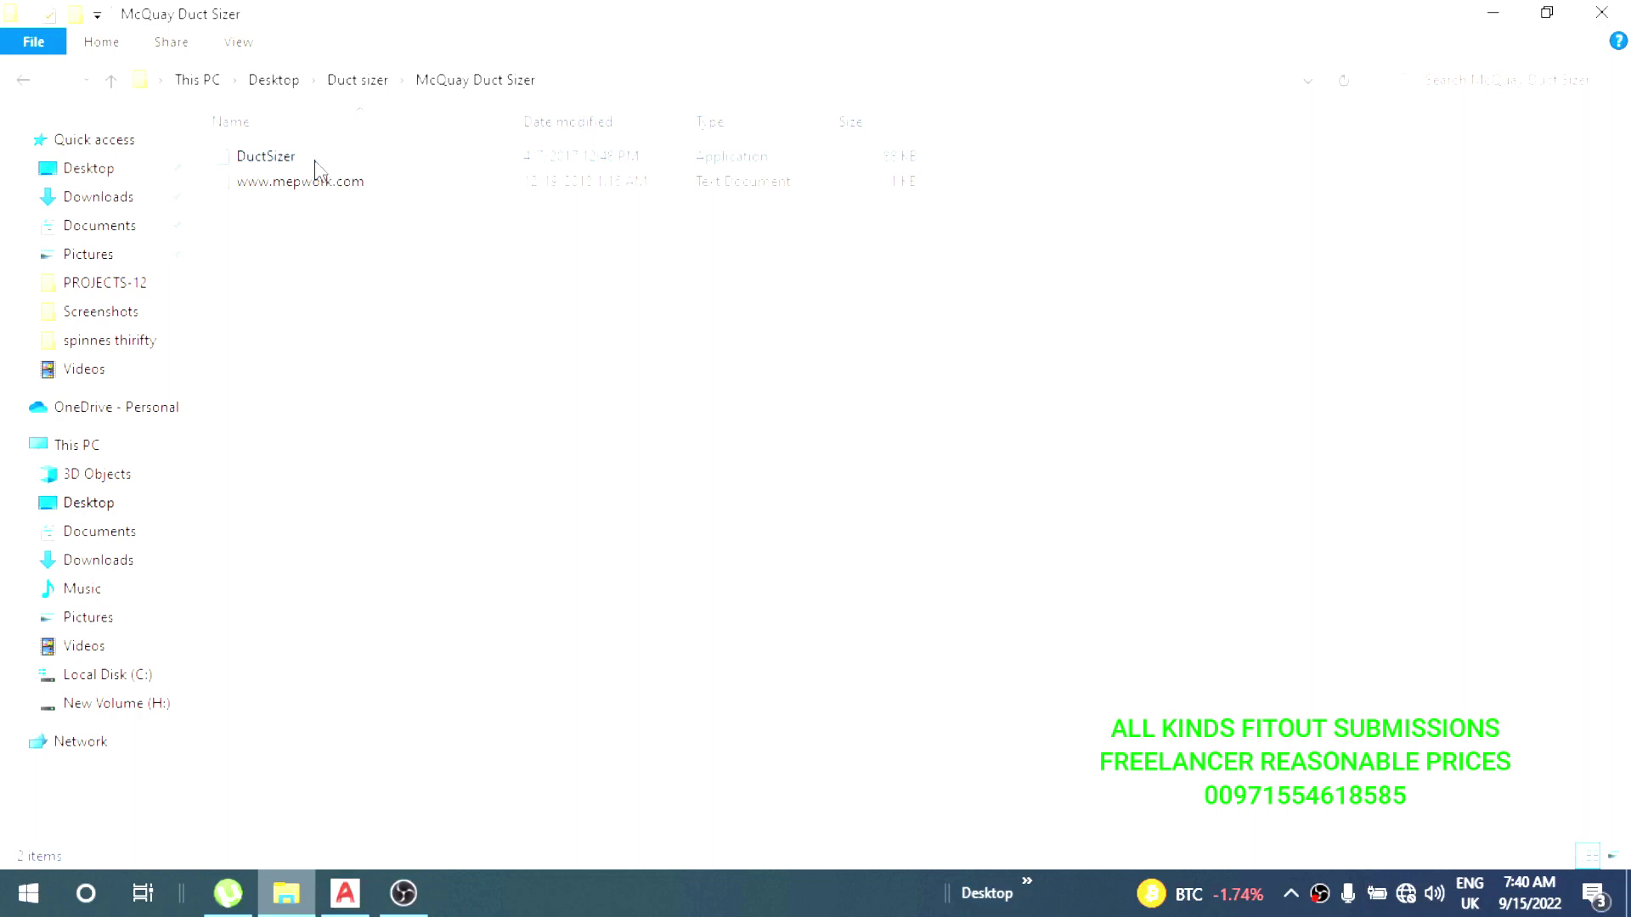
pyautogui.click(293, 166)
# - Run DuctSizer as administrator and size 1451 cfm at .05 head loss to a 12 × 24 in duct
pyautogui.hotkey('shift', 'F10')
pyautogui.click(391, 229)
pyautogui.write('1451')
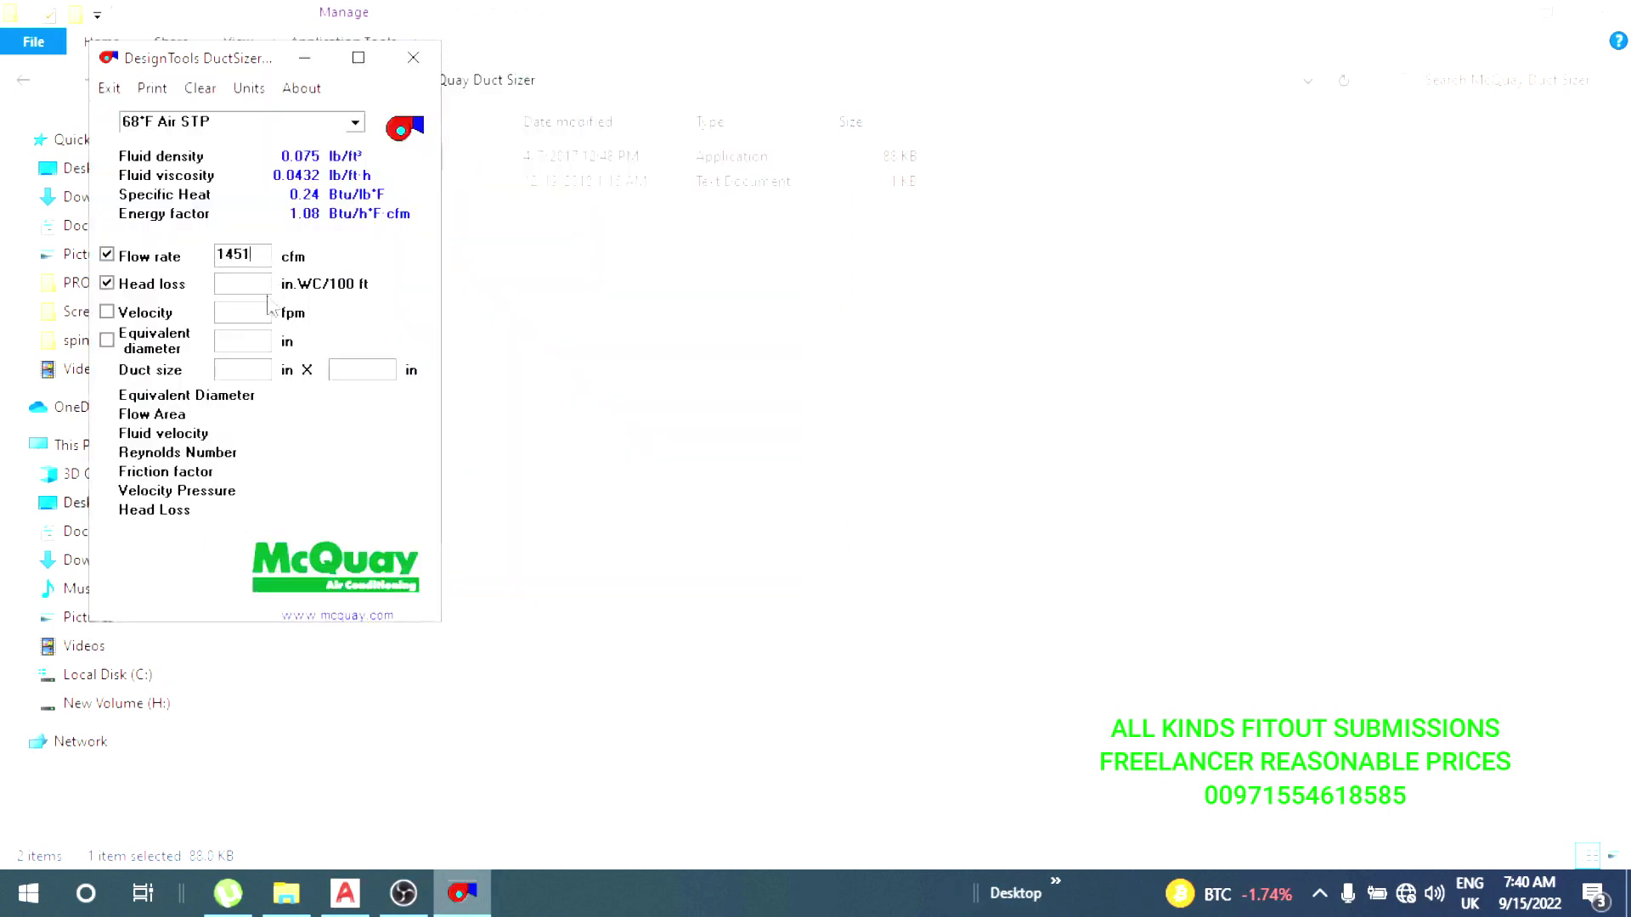
pyautogui.write('5')
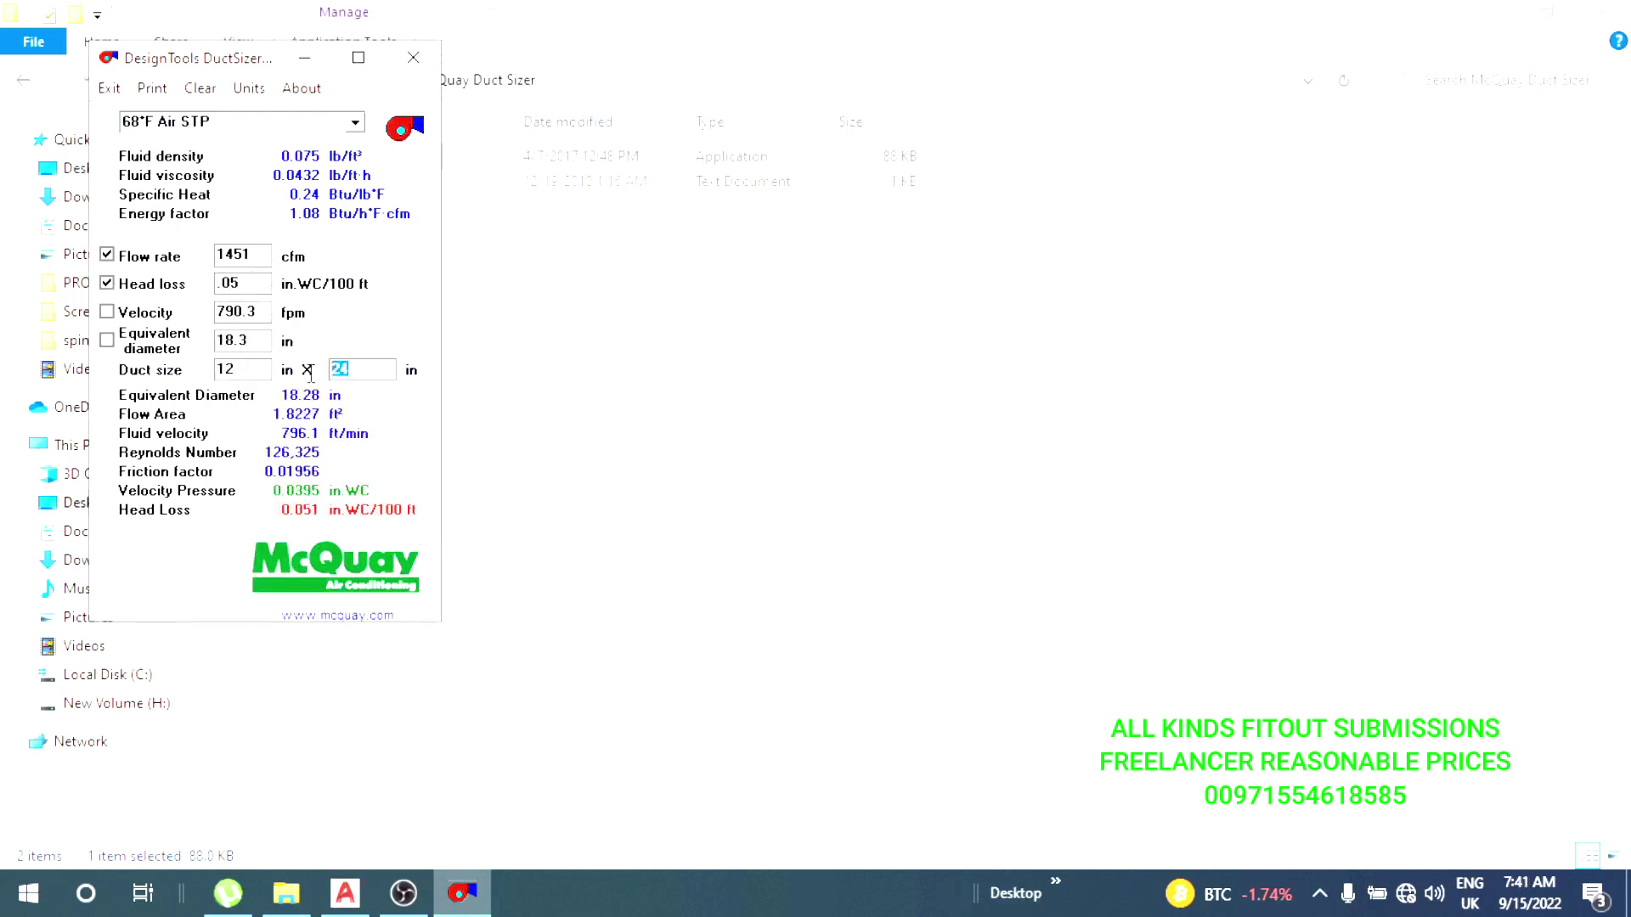
pyautogui.click(43, 875)
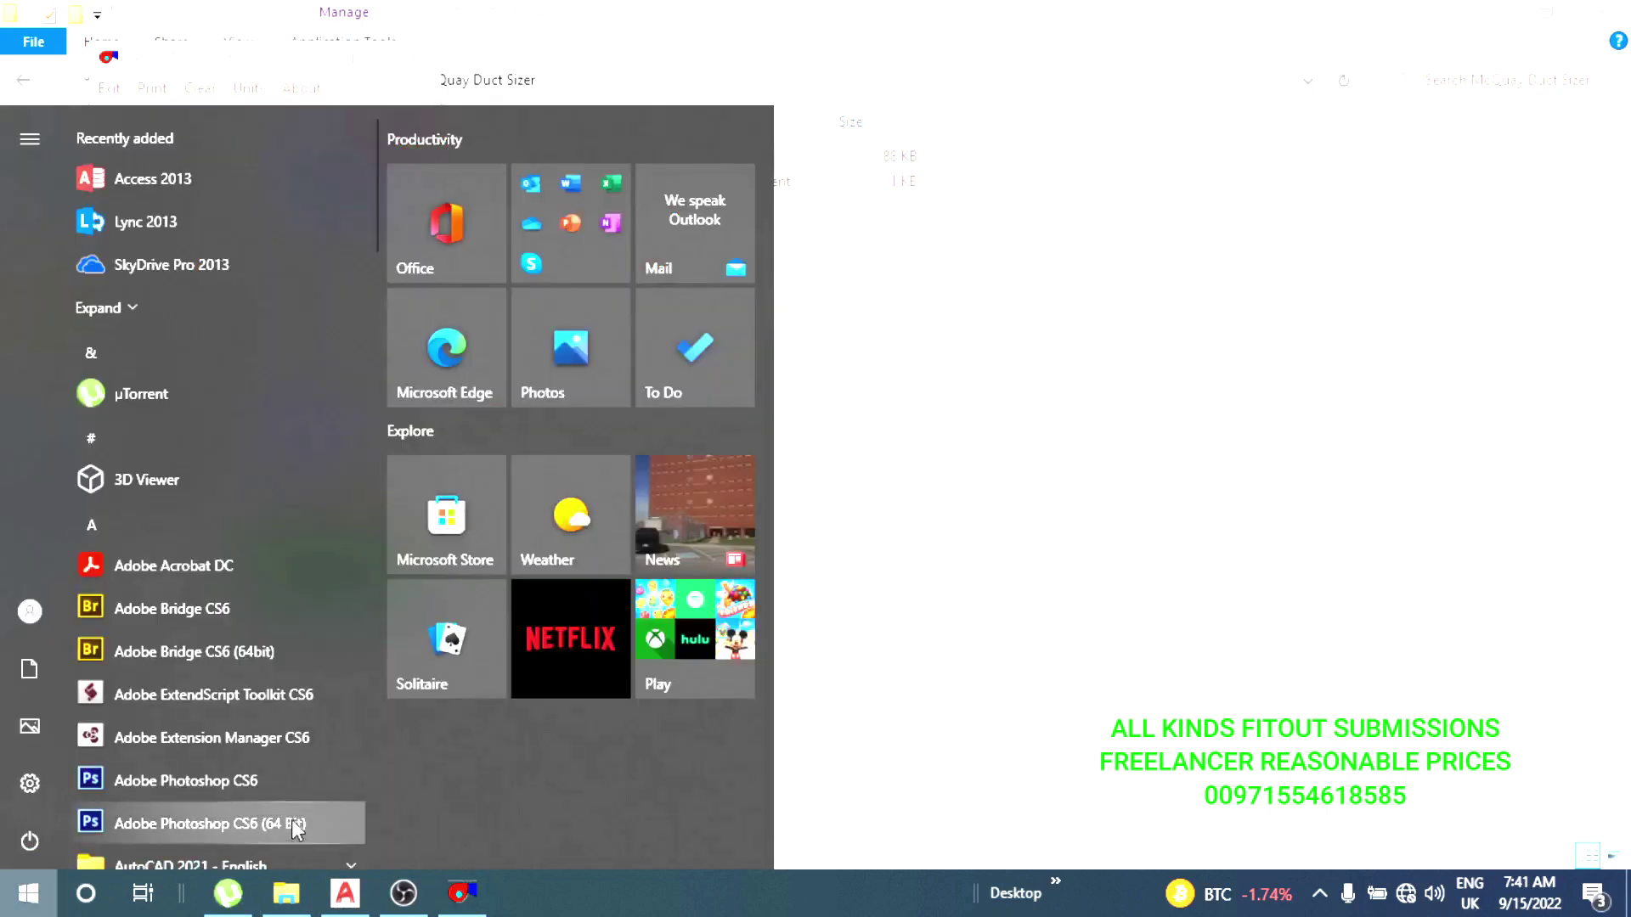
# - Open Calculator and compute 24 × 2.54 = 60.96 cm for the duct side
pyautogui.write('cal')
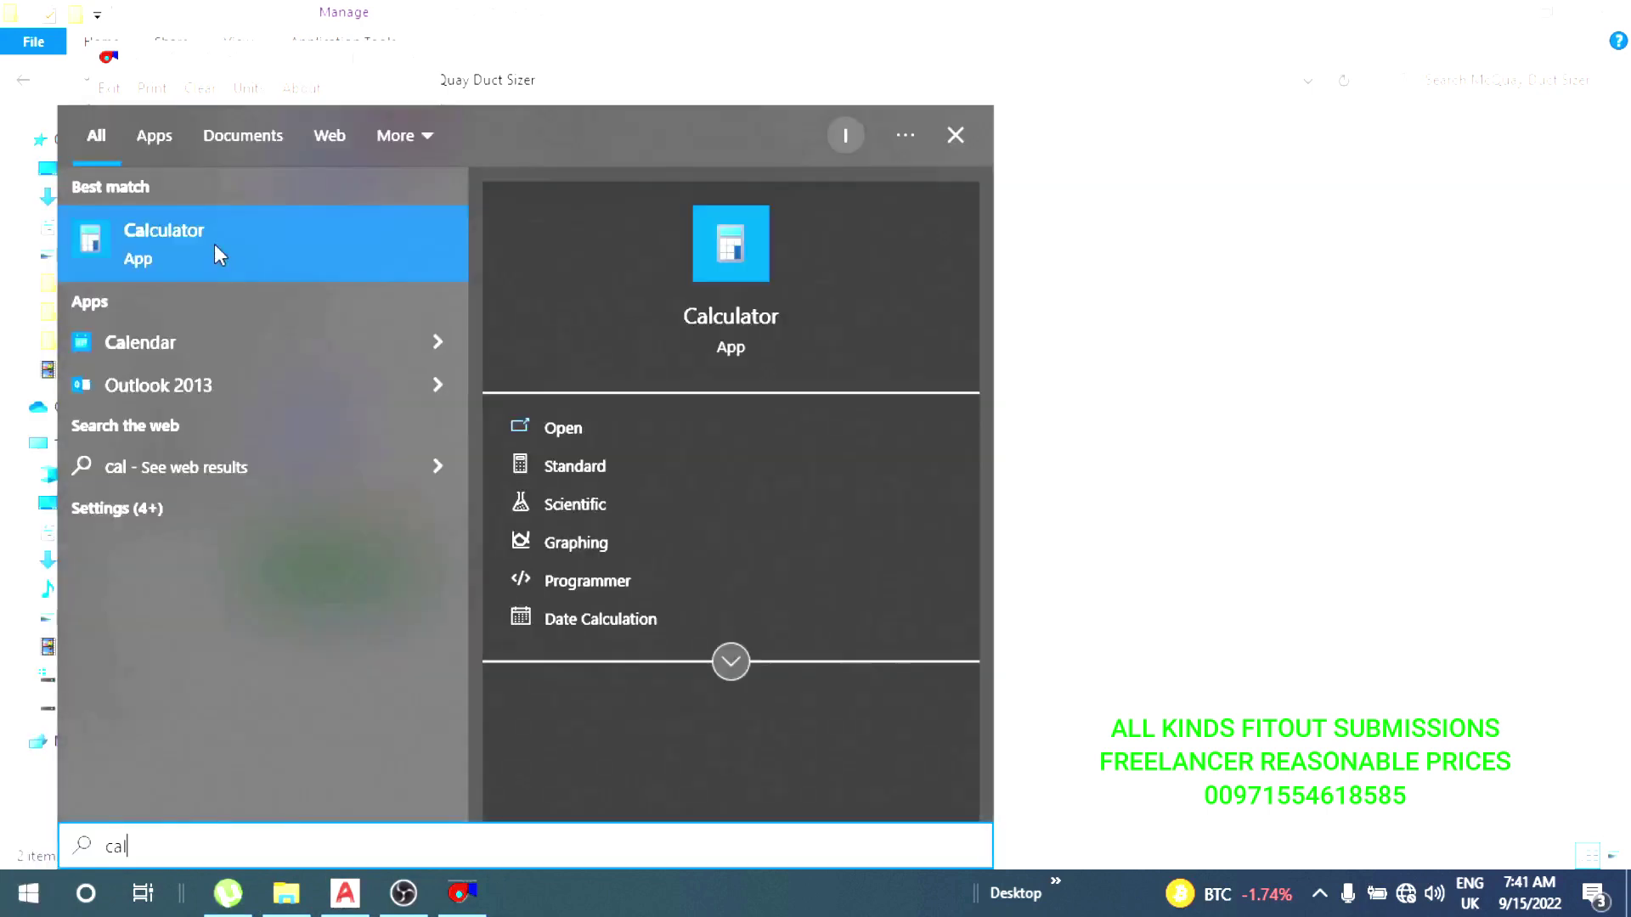
pyautogui.click(215, 245)
pyautogui.write('24')
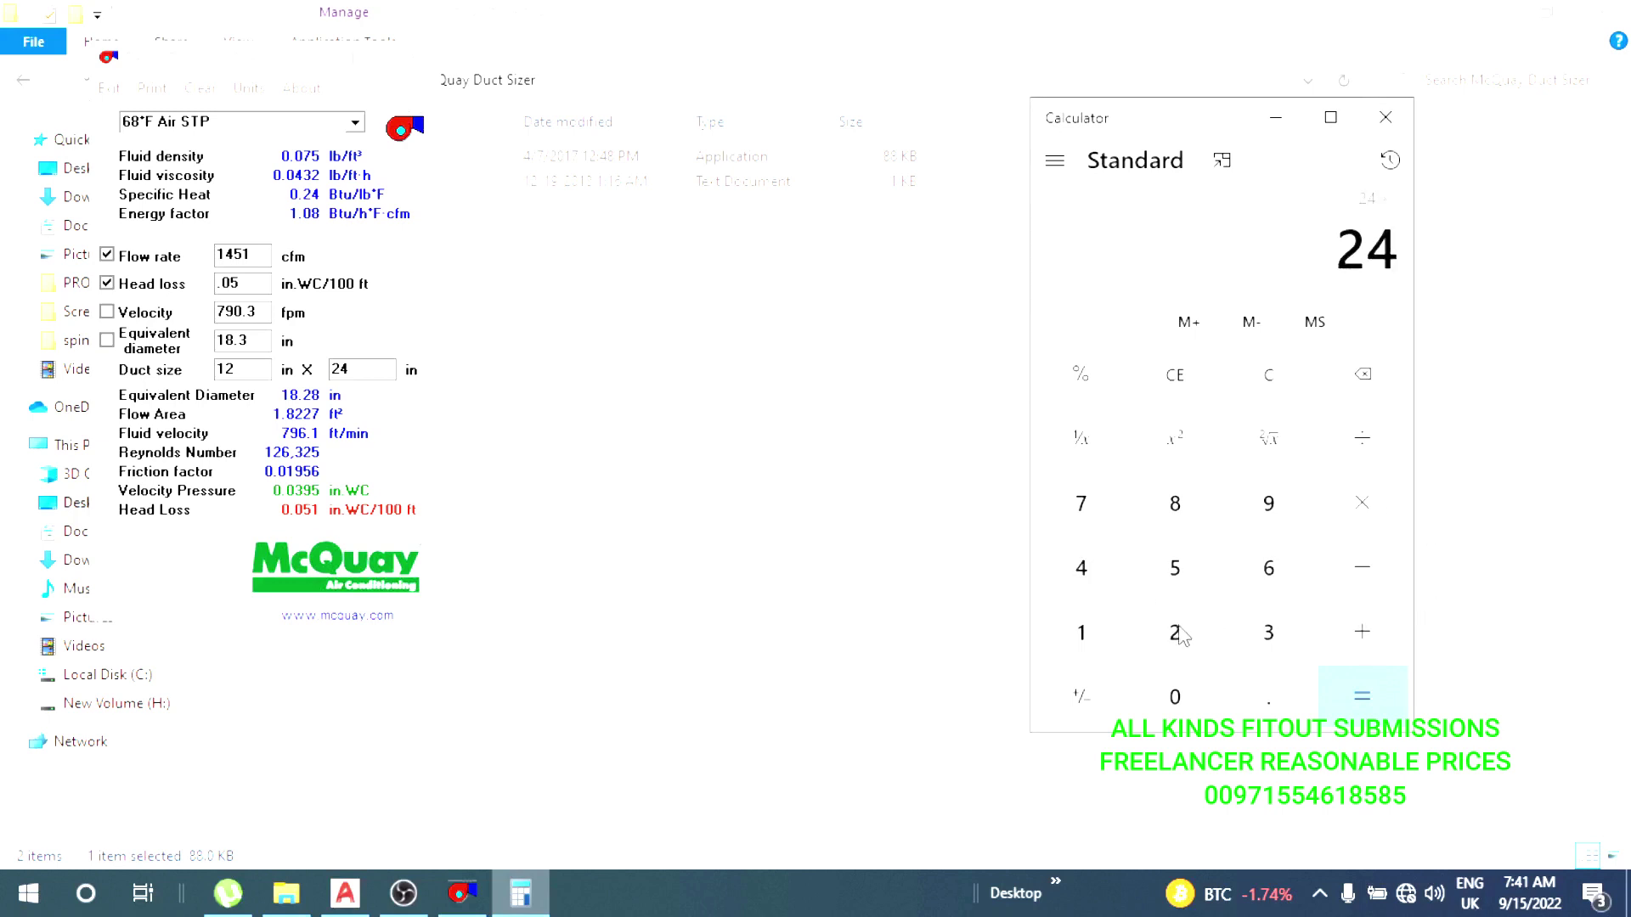
pyautogui.write('4')
pyautogui.press('Return')
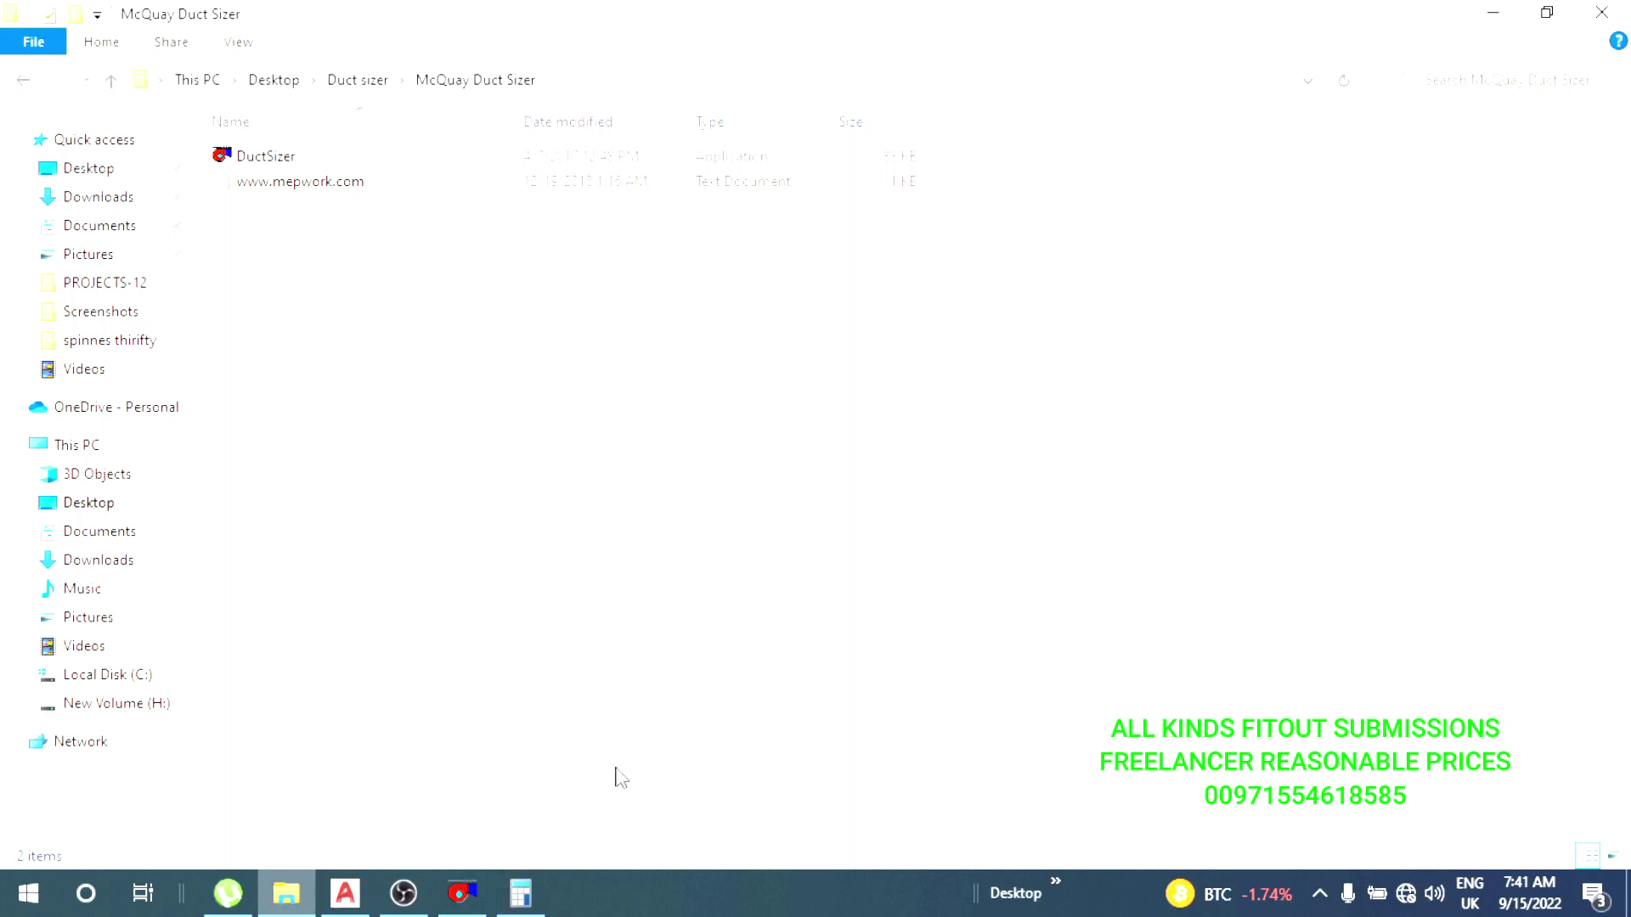
# - Back in AutoCAD, draw a trial horizontal line from the unit corner and erase it
pyautogui.click(345, 892)
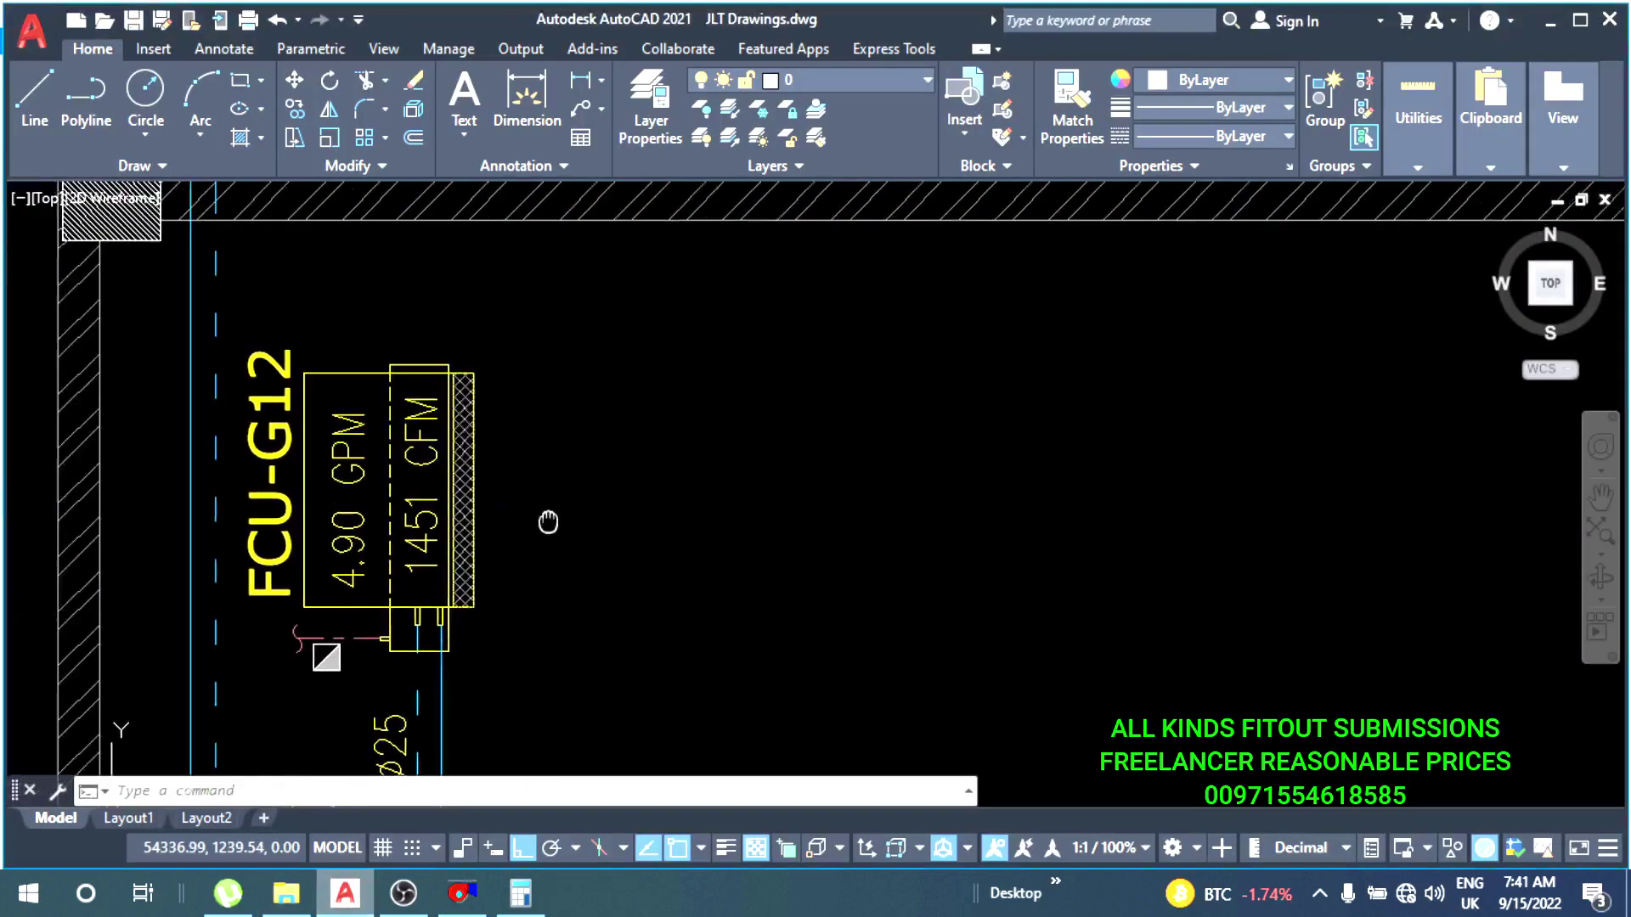
pyautogui.press('Escape')
pyautogui.press('Escape')
pyautogui.write('l')
pyautogui.press('Return')
pyautogui.scroll(4, 501, 357)
pyautogui.click(496, 356)
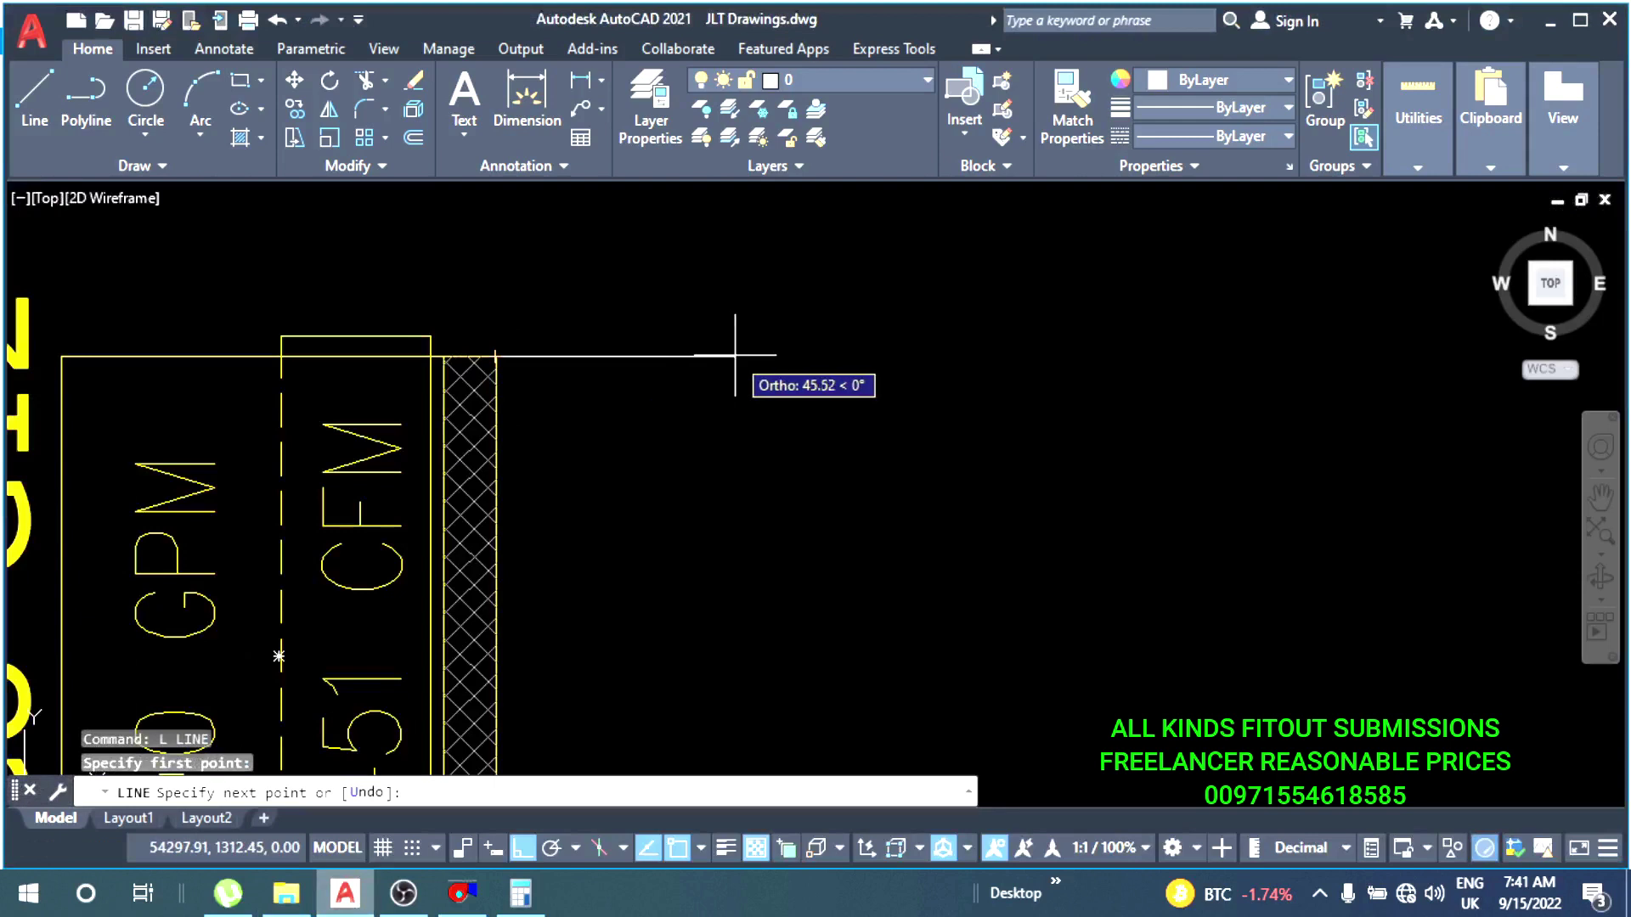
pyautogui.write('00')
pyautogui.press('Return')
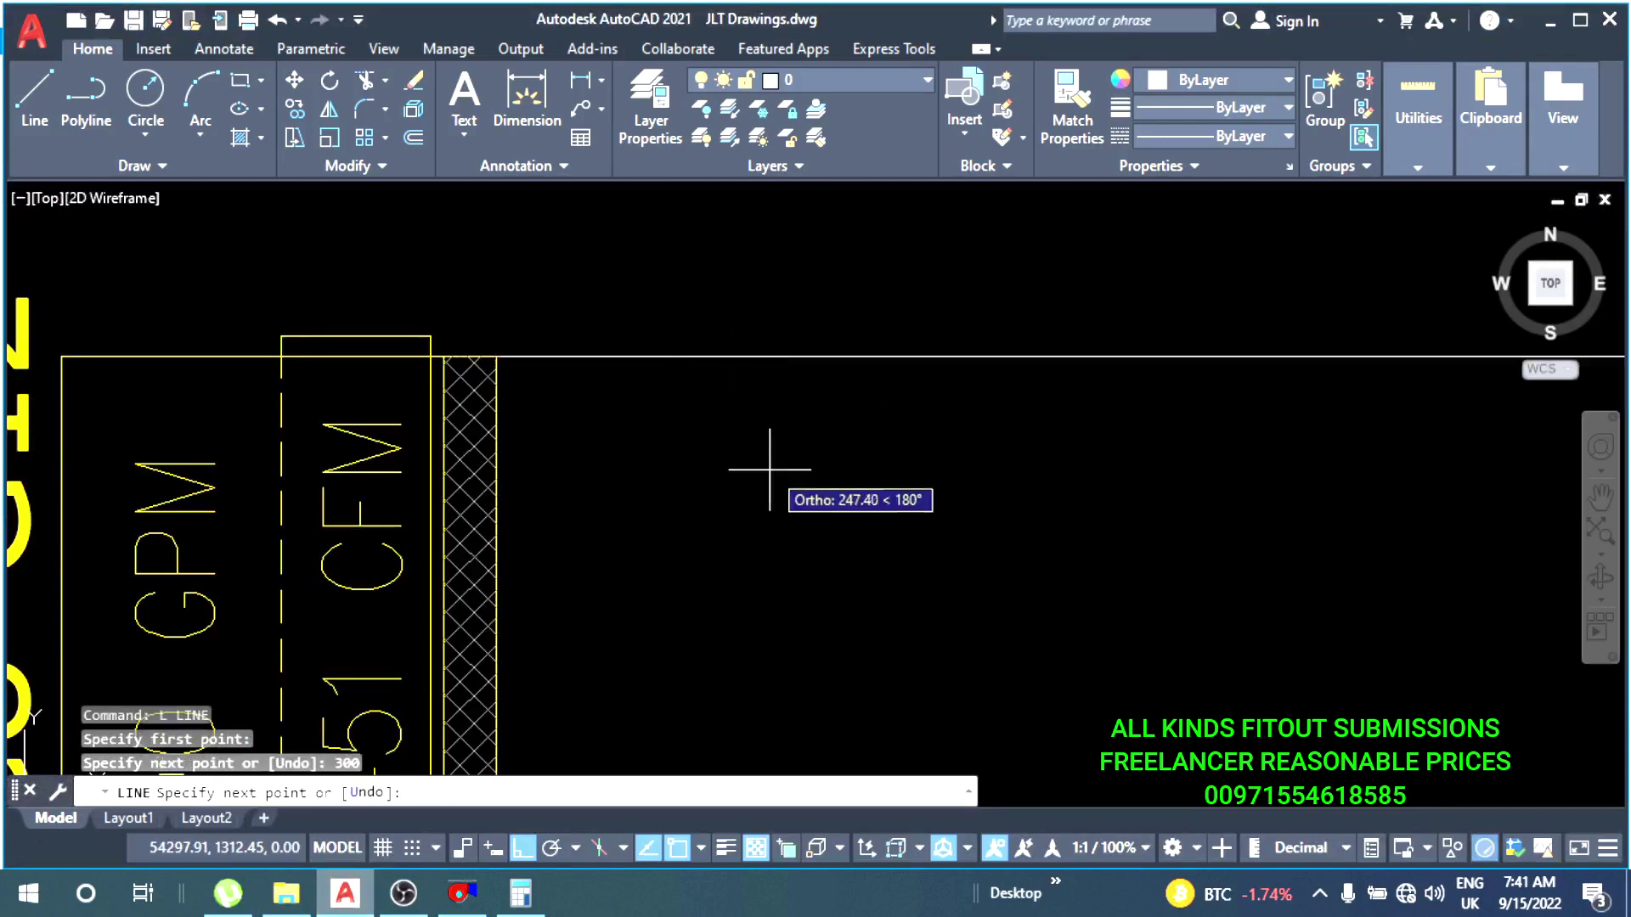
pyautogui.press('Escape')
pyautogui.click(765, 467)
pyautogui.click(703, 291)
pyautogui.press('e')
pyautogui.press('Return')
# - Draw a 300-unit line from the hatched corner, then erase it
pyautogui.write('l')
pyautogui.press('Return')
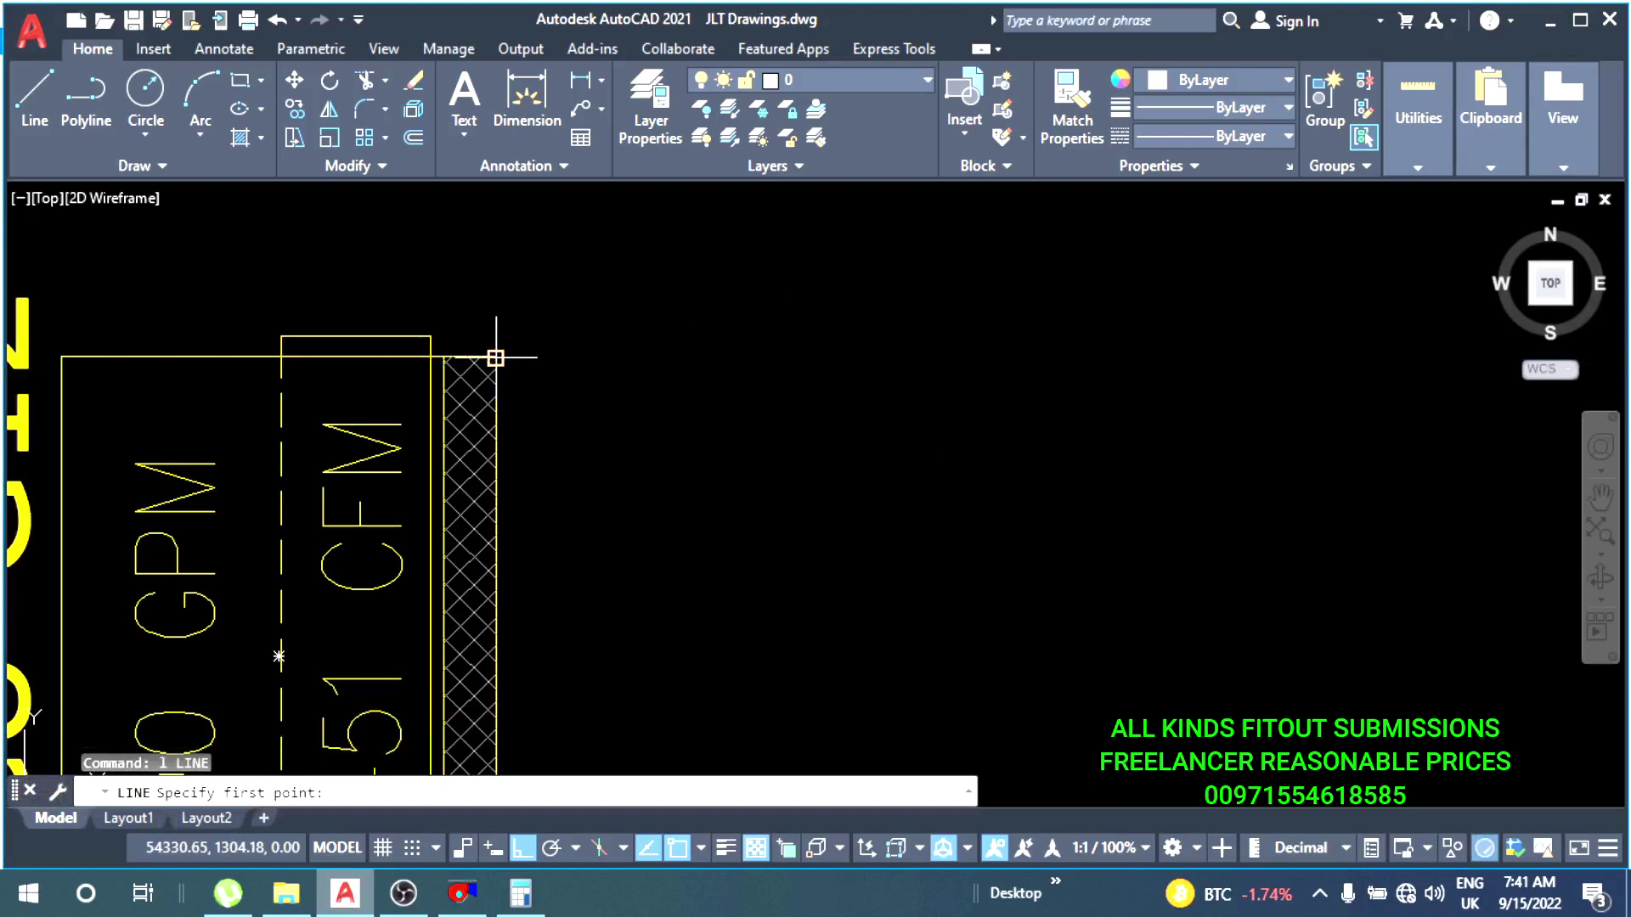
pyautogui.scroll(4, 496, 357)
pyautogui.scroll(4, 475, 357)
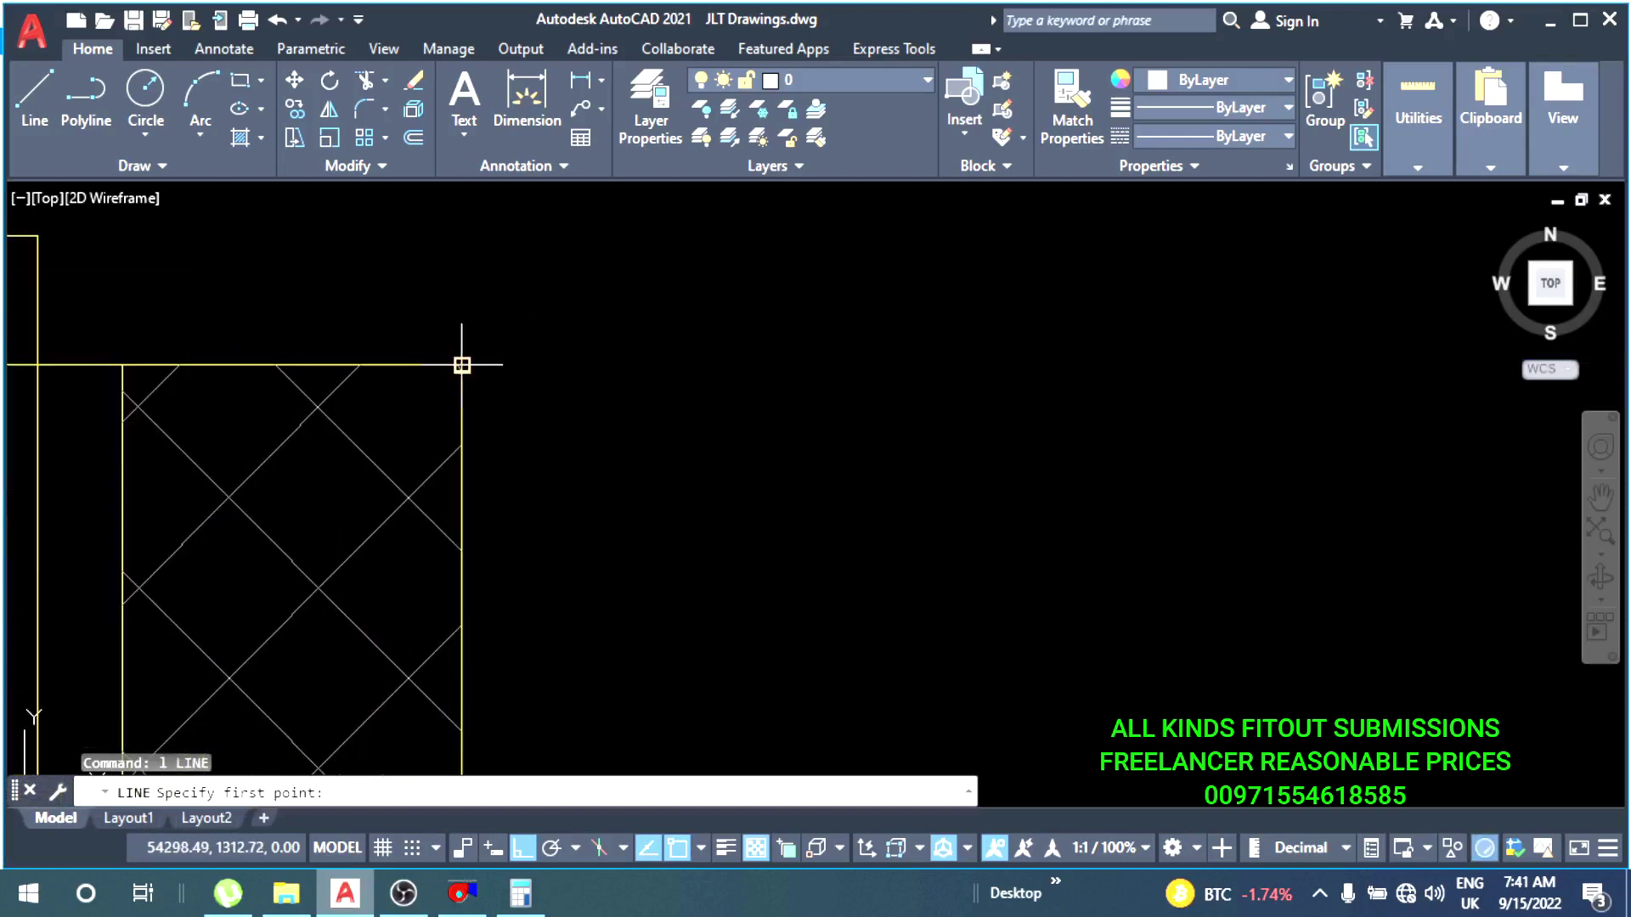
pyautogui.scroll(3, 467, 361)
pyautogui.click(459, 378)
pyautogui.scroll(-2, 583, 438)
pyautogui.write('300')
pyautogui.press('Return')
pyautogui.scroll(3, 746, 353)
pyautogui.click(746, 353)
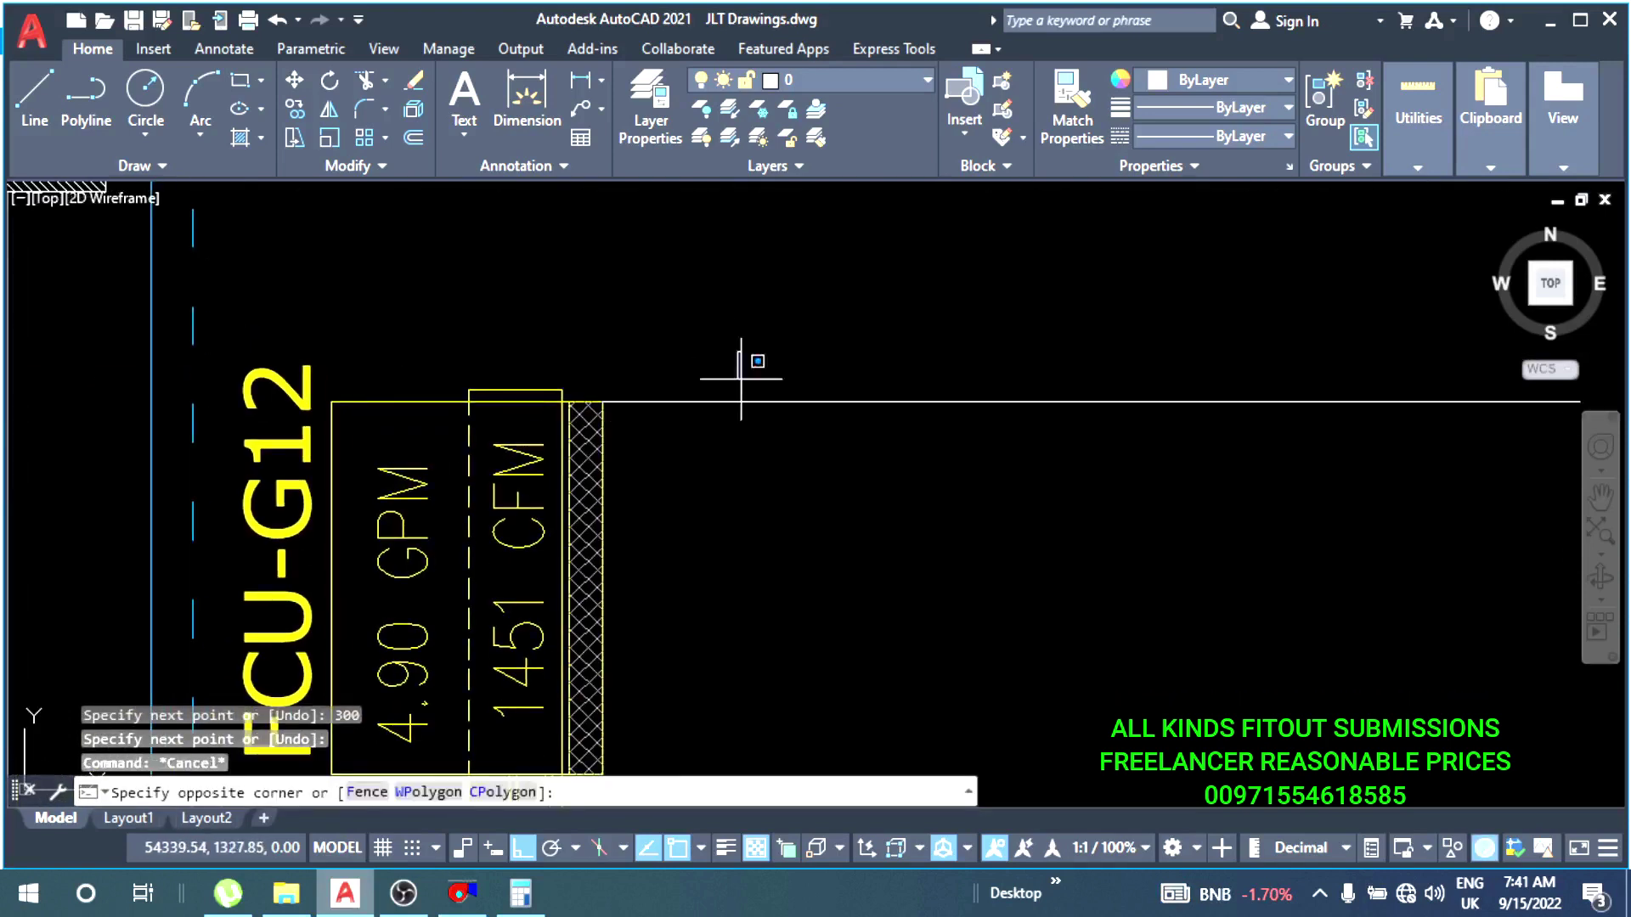
pyautogui.click(677, 484)
pyautogui.write('e')
pyautogui.press('Return')
pyautogui.press('Escape')
# - Draw a 30-unit line from the unit's top corner
pyautogui.press('Return')
pyautogui.scroll(10, 609, 399)
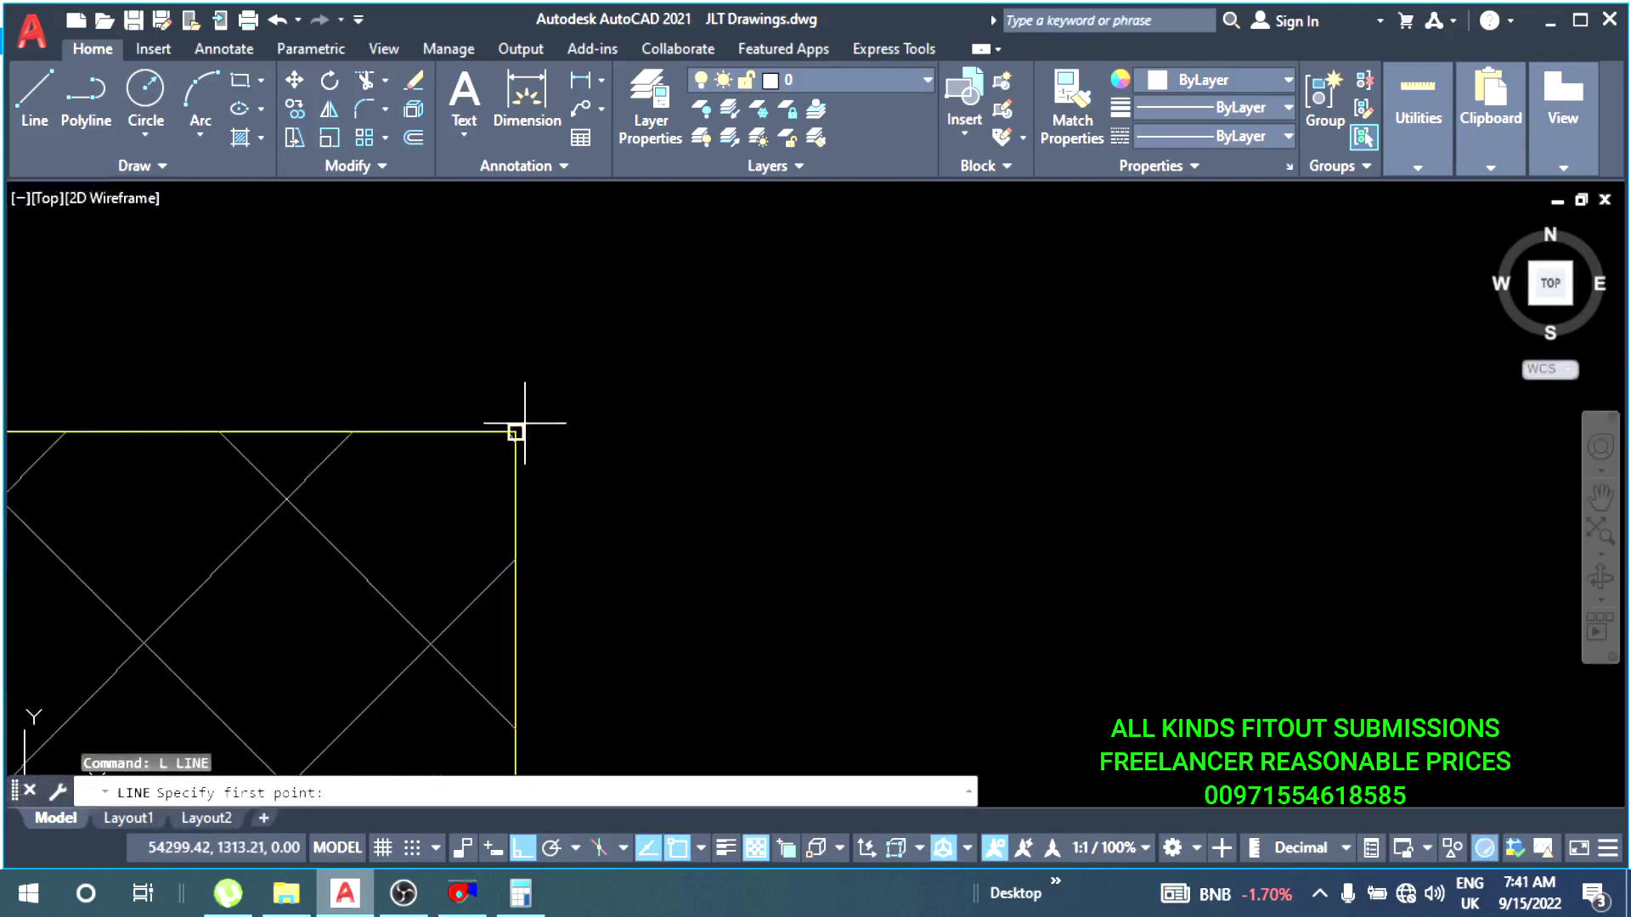
pyautogui.click(524, 422)
pyautogui.press('Return')
pyautogui.scroll(-5, 694, 424)
pyautogui.scroll(5, 713, 430)
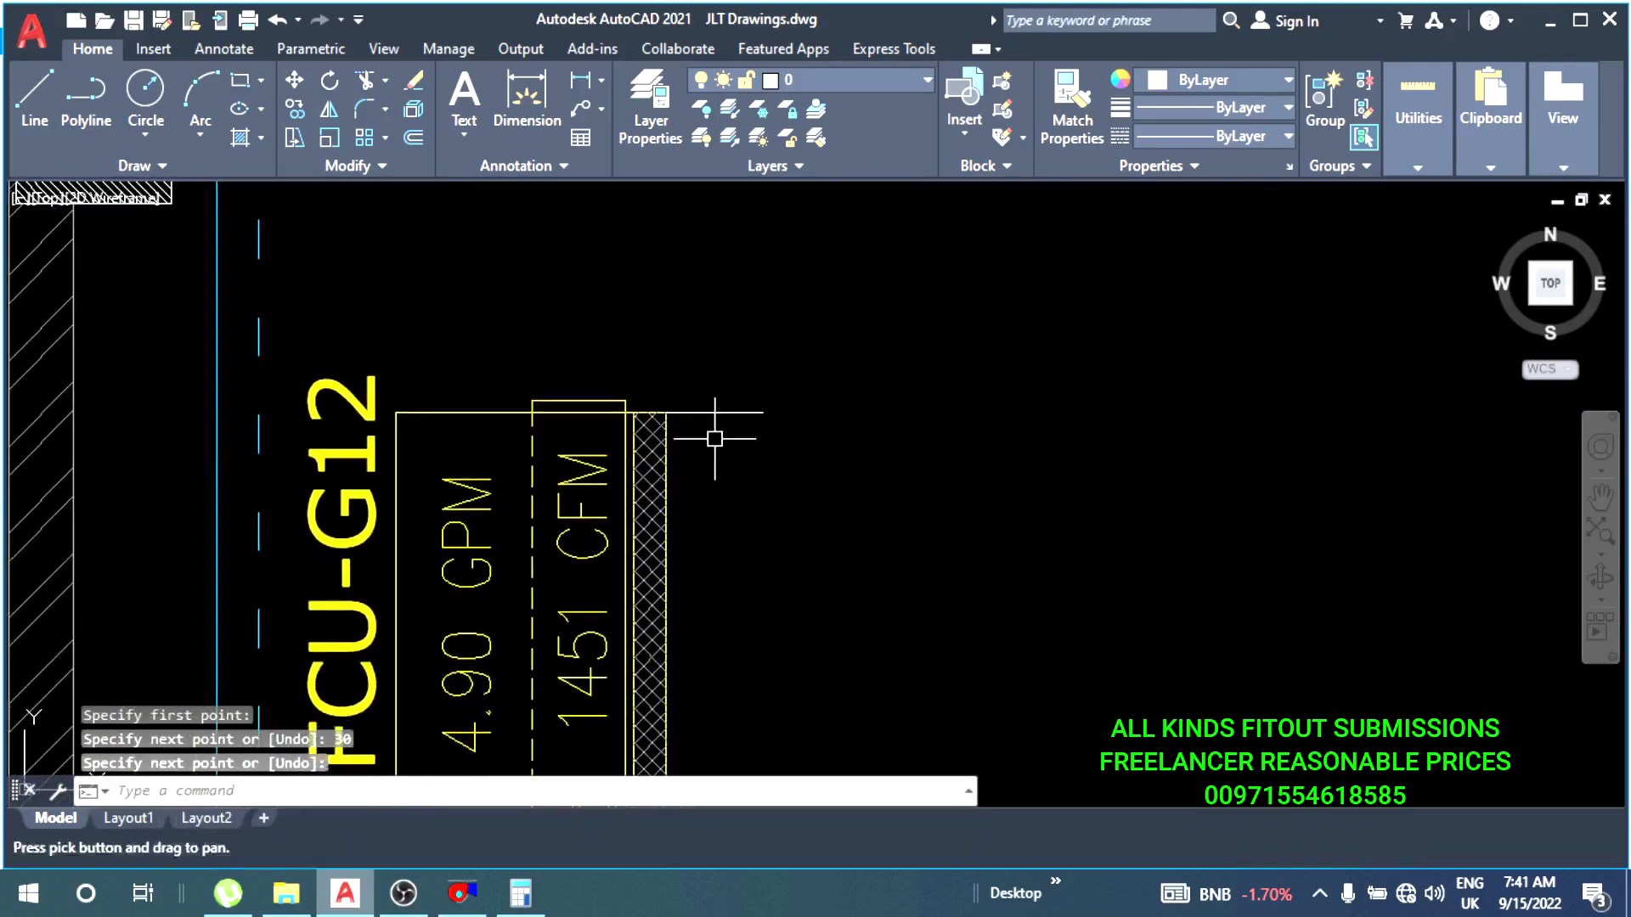
pyautogui.press('Escape')
pyautogui.press('Escape')
pyautogui.click(722, 363)
pyautogui.scroll(-2, 764, 374)
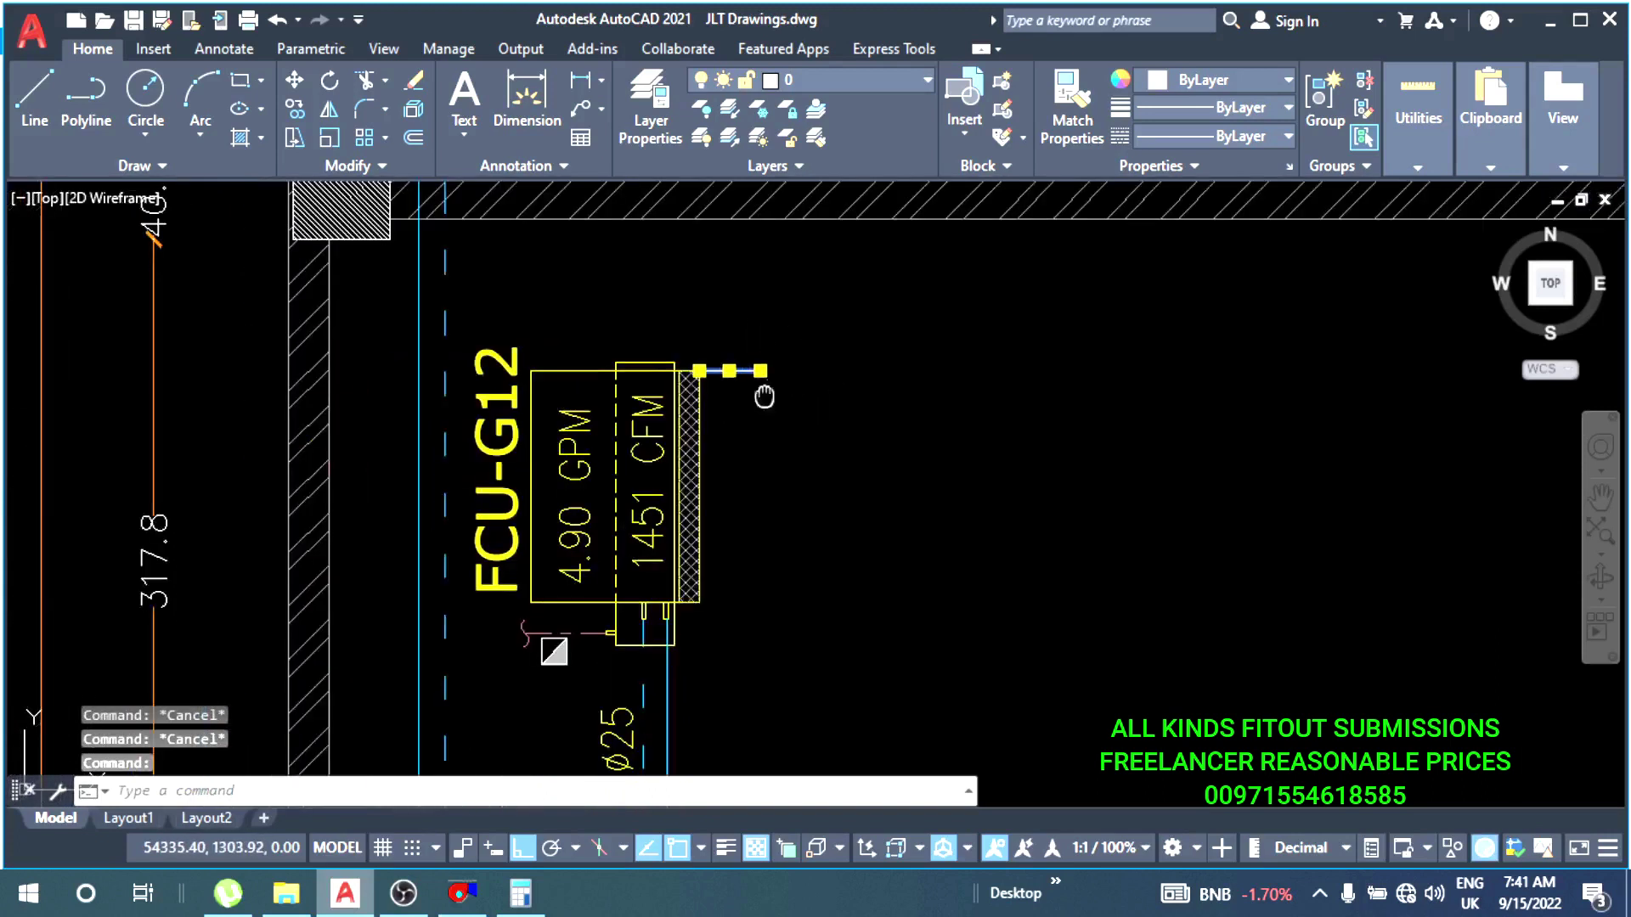
pyautogui.scroll(4, 726, 369)
pyautogui.scroll(-2, 735, 424)
# - Lengthen the 30-unit line by 20
pyautogui.write('l')
pyautogui.press('Return')
pyautogui.press('Escape')
pyautogui.scroll(2, 722, 333)
pyautogui.click(722, 333)
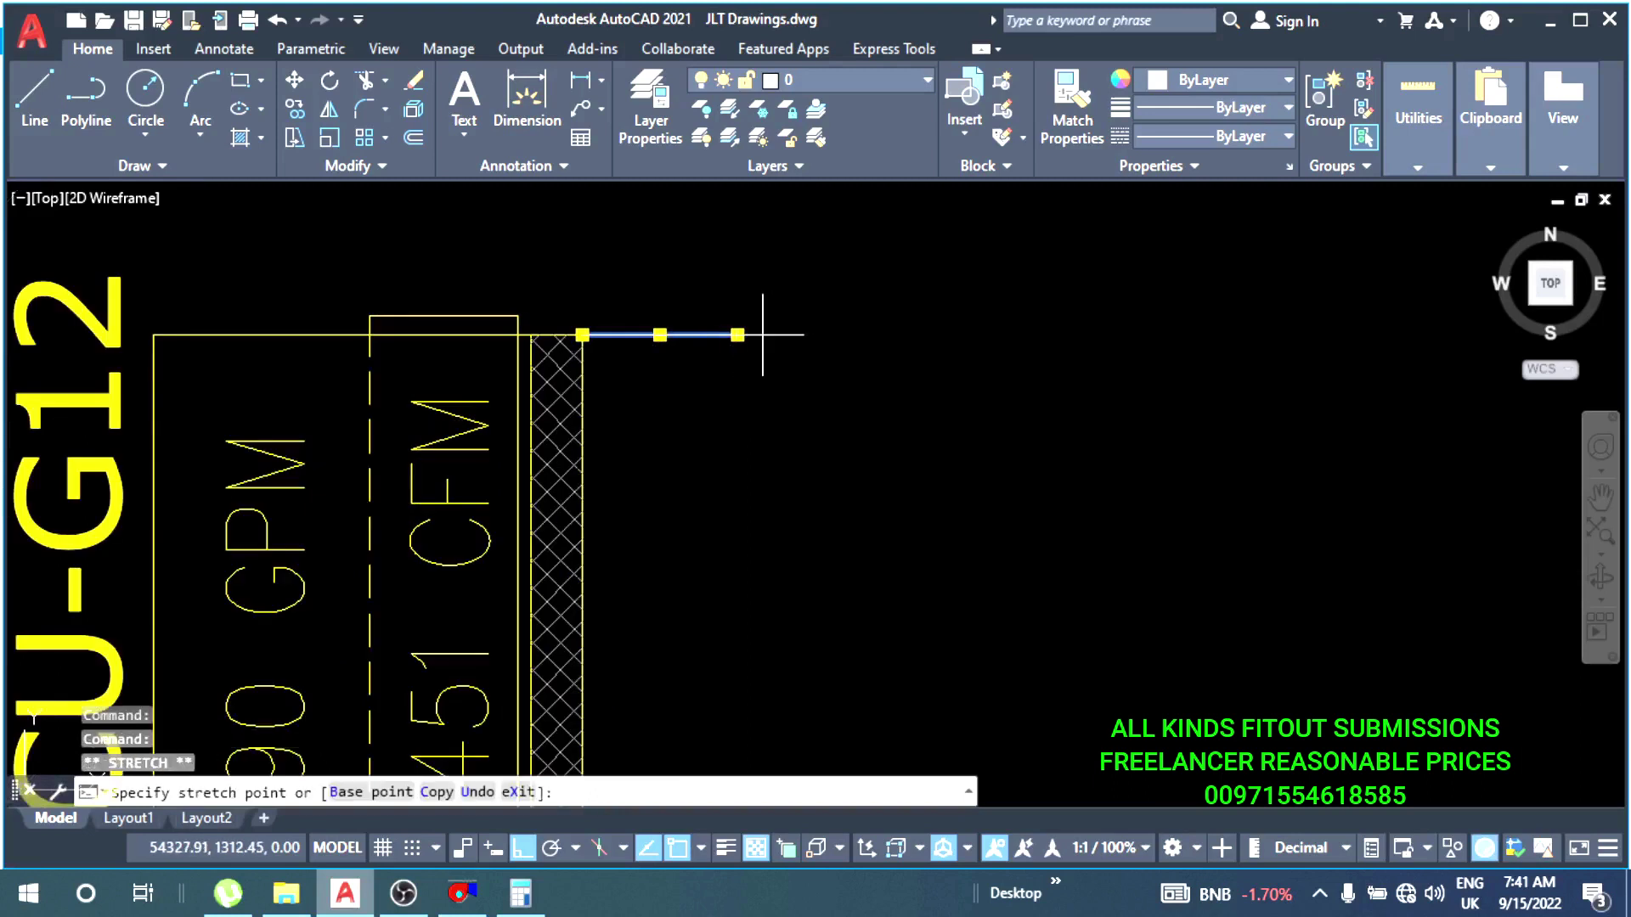
pyautogui.write('20')
pyautogui.press('Return')
pyautogui.scroll(-2, 803, 407)
# - Draw a 60-unit vertical segment down from the lengthened line's end
pyautogui.write('l')
pyautogui.press('Return')
pyautogui.click(794, 338)
pyautogui.write('60')
pyautogui.press('Return')
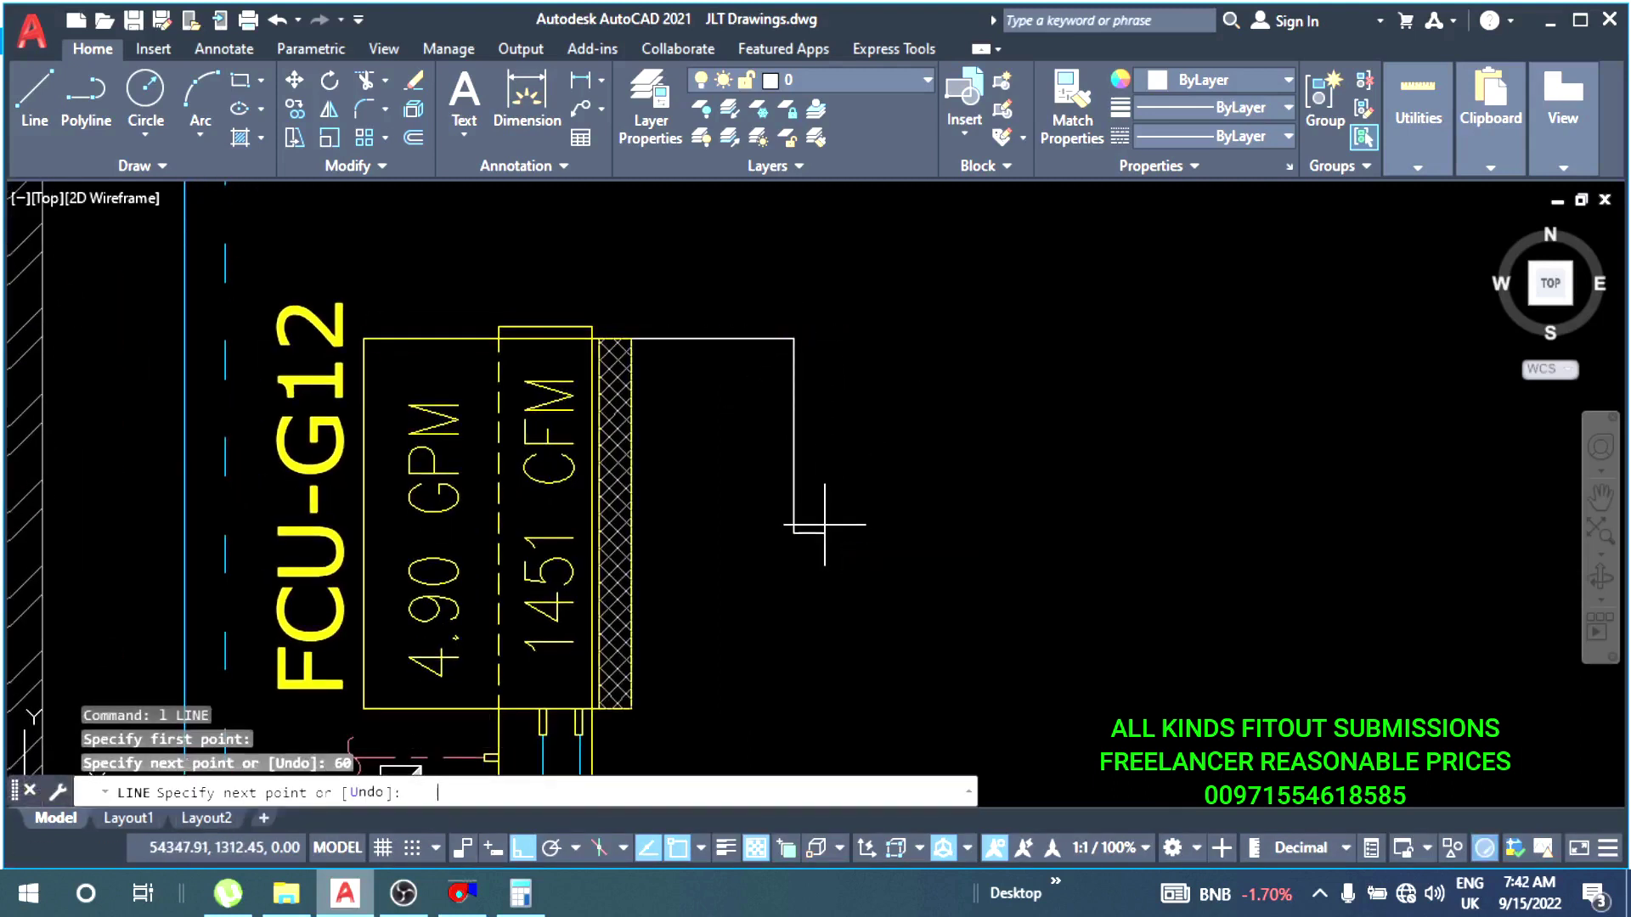
pyautogui.press('Escape')
pyautogui.press('Escape')
# - Close the reducer with a diagonal line from the hatch's bottom corner
pyautogui.moveTo(785, 629); pyautogui.dragTo(730, 578, button='middle')
pyautogui.scroll(2, 566, 654)
pyautogui.write('l')
pyautogui.press('Return')
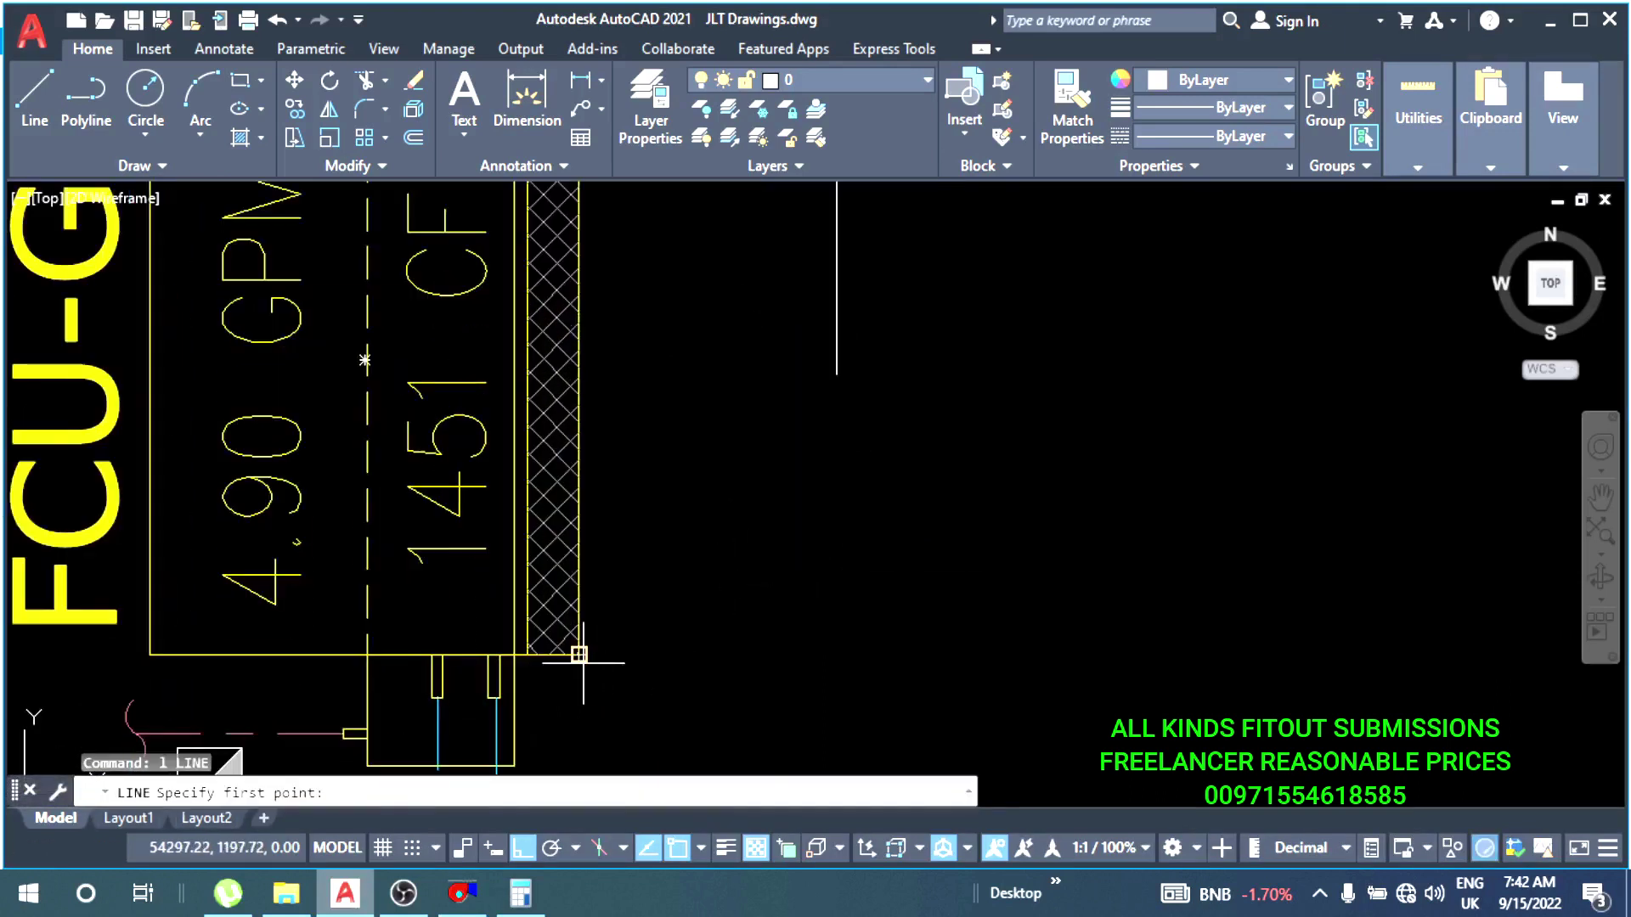
pyautogui.scroll(1, 583, 654)
pyautogui.click(565, 658)
pyautogui.scroll(-2, 576, 619)
pyautogui.scroll(-2, 692, 554)
pyautogui.click(758, 486)
pyautogui.press('Escape')
pyautogui.press('Escape')
pyautogui.scroll(-3, 637, 510)
# - Start a horizontal duct edge line at the reducer
pyautogui.write('l')
pyautogui.press('Return')
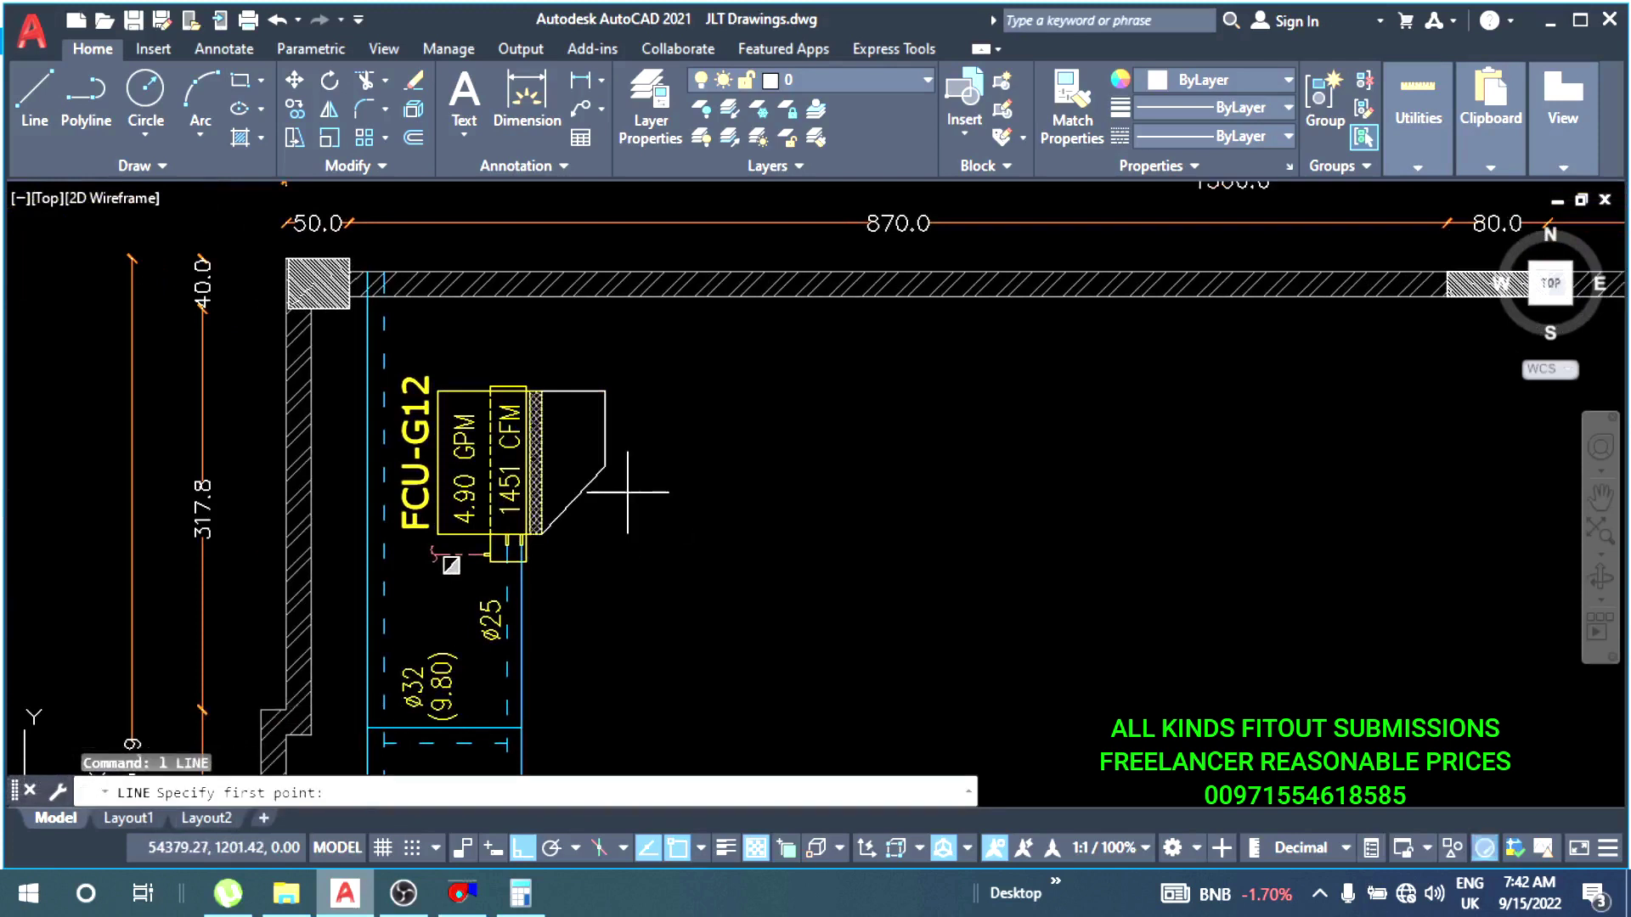
pyautogui.click(604, 465)
pyautogui.scroll(-4, 1092, 455)
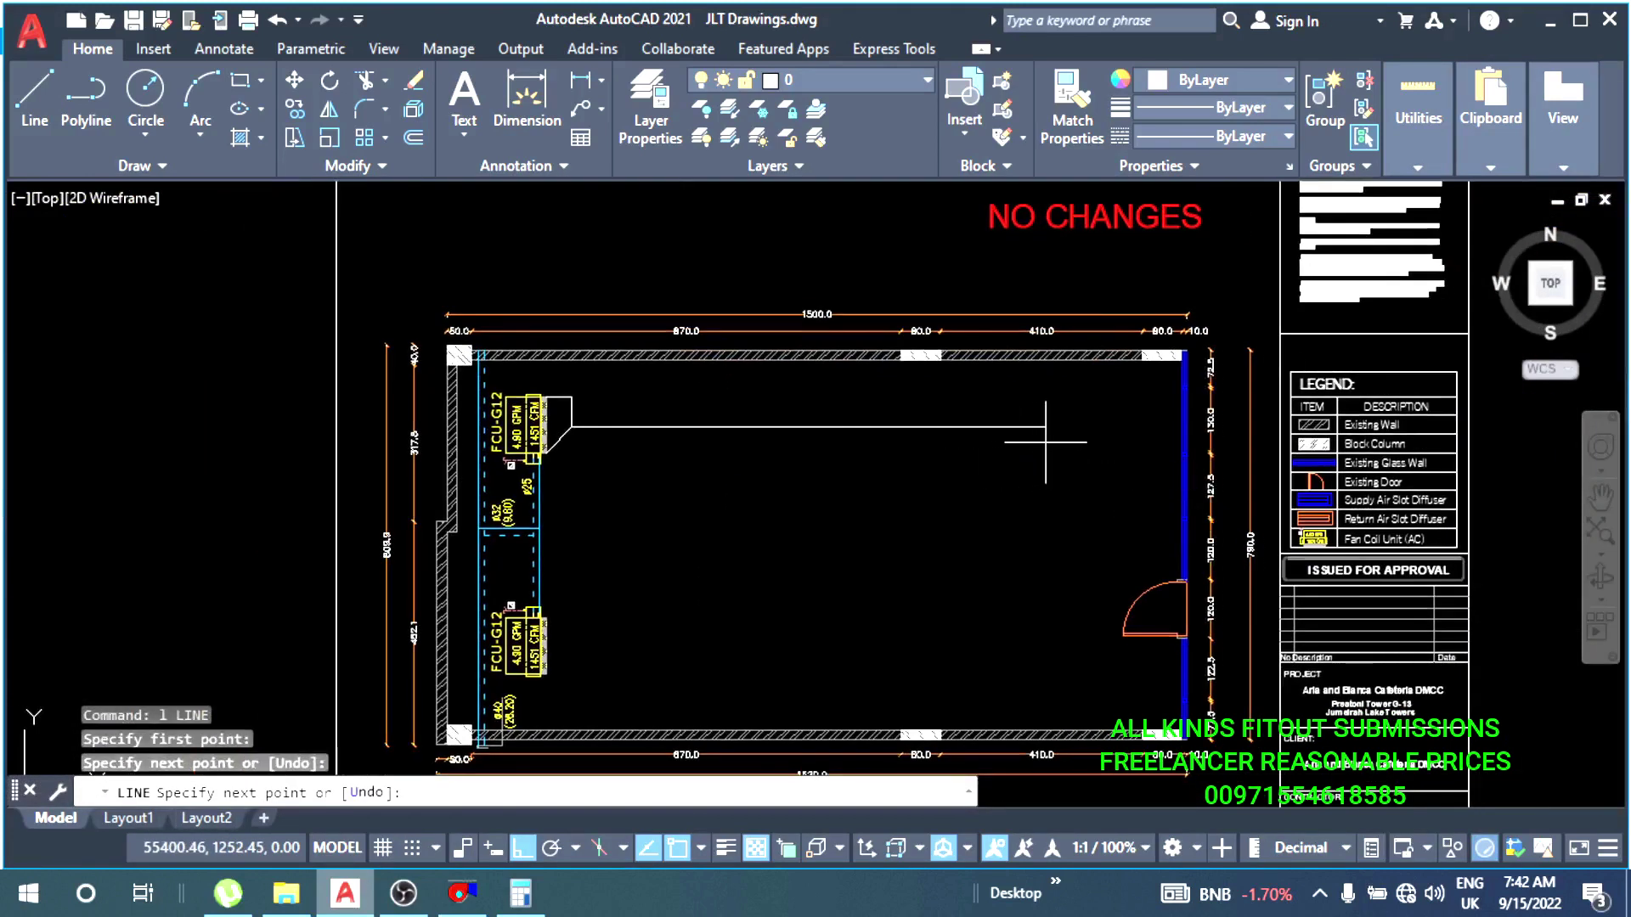
# - Extend the lower and upper duct edge lines across the room from the reducer
pyautogui.click(1127, 463)
pyautogui.press('Escape')
pyautogui.press('Escape')
pyautogui.scroll(2, 627, 430)
pyautogui.press('Return')
pyautogui.click(627, 430)
pyautogui.scroll(-1, 1056, 441)
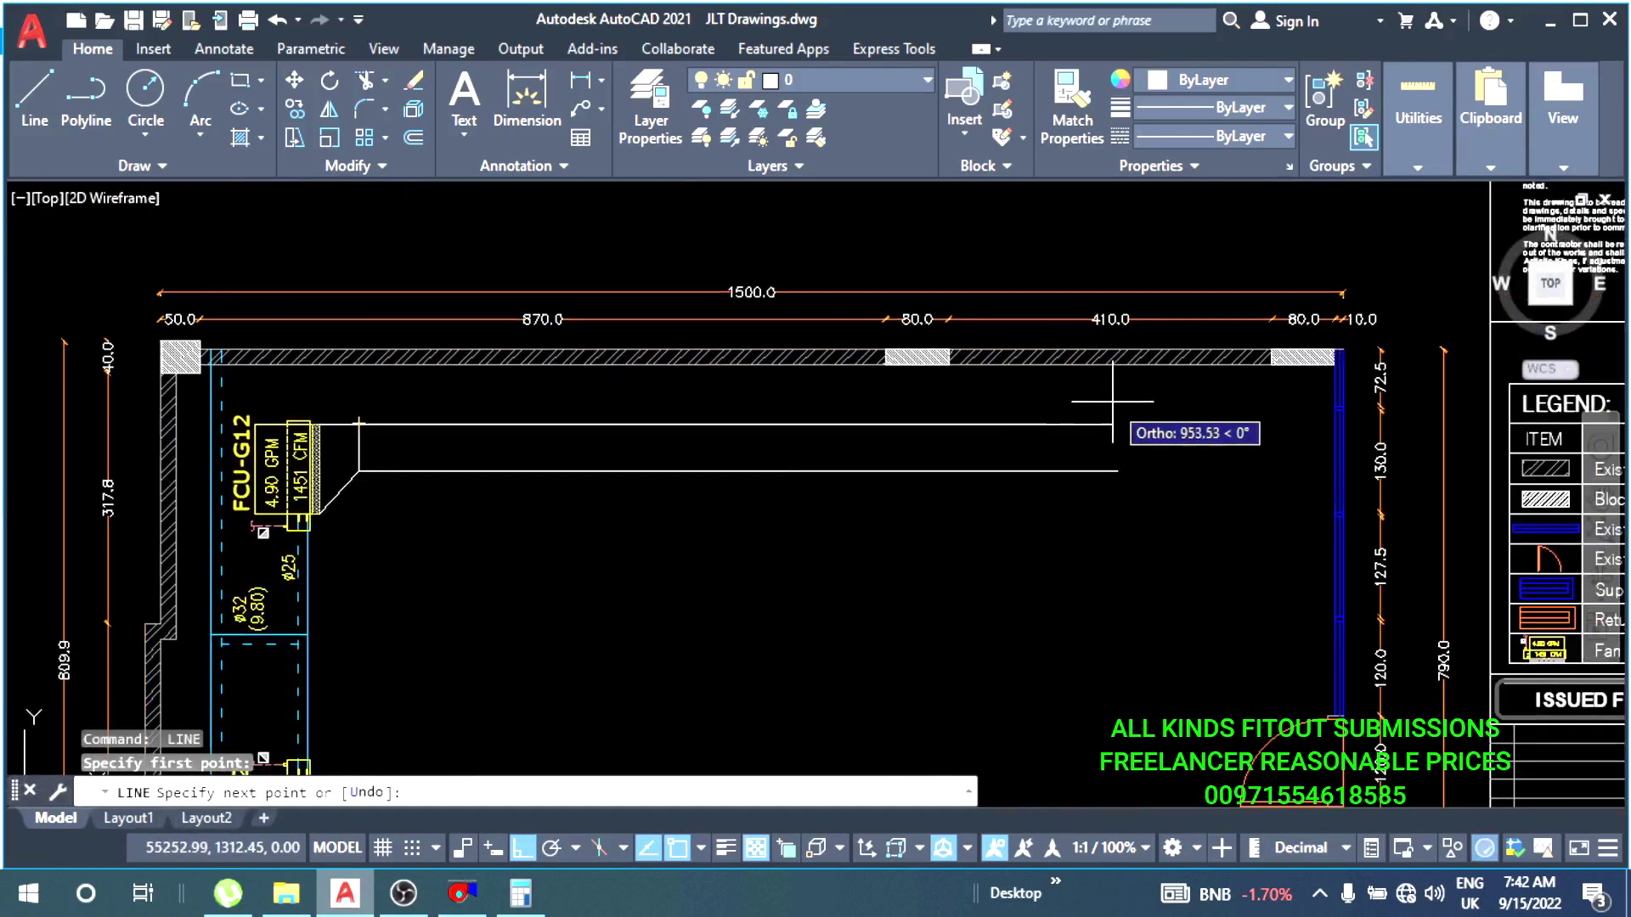
pyautogui.click(1049, 441)
pyautogui.press('Escape')
pyautogui.press('Escape')
pyautogui.scroll(-3, 793, 477)
# - Start a line at the wall column edge, then cancel it
pyautogui.write('l')
pyautogui.press('Return')
pyautogui.scroll(5, 662, 476)
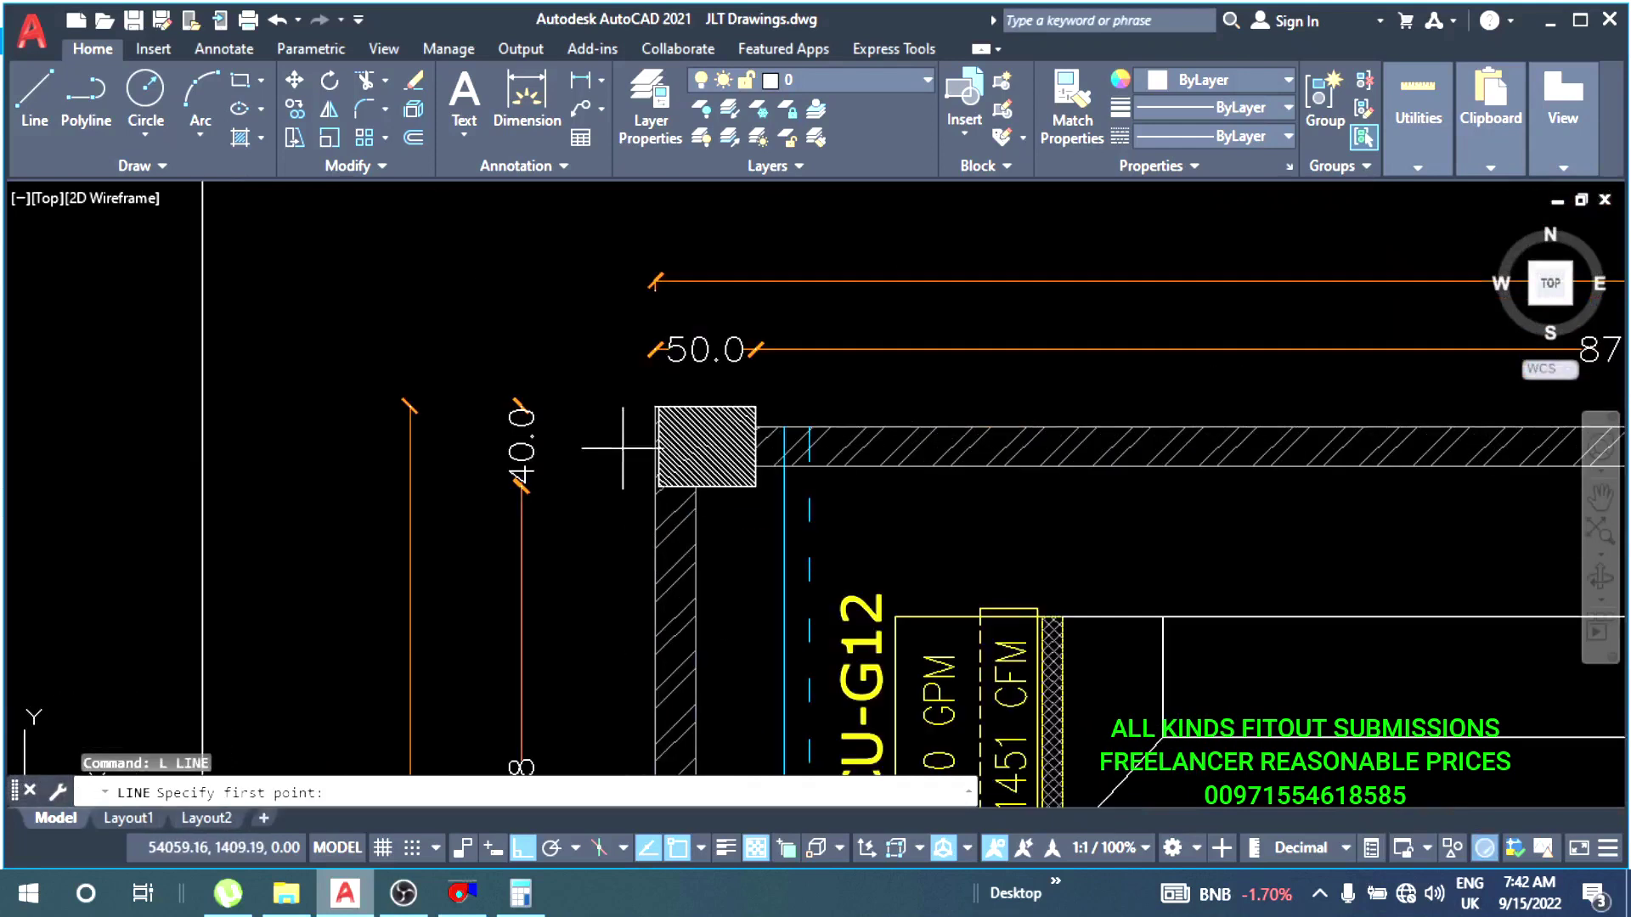
pyautogui.scroll(2, 670, 495)
pyautogui.scroll(-1, 663, 476)
pyautogui.click(637, 447)
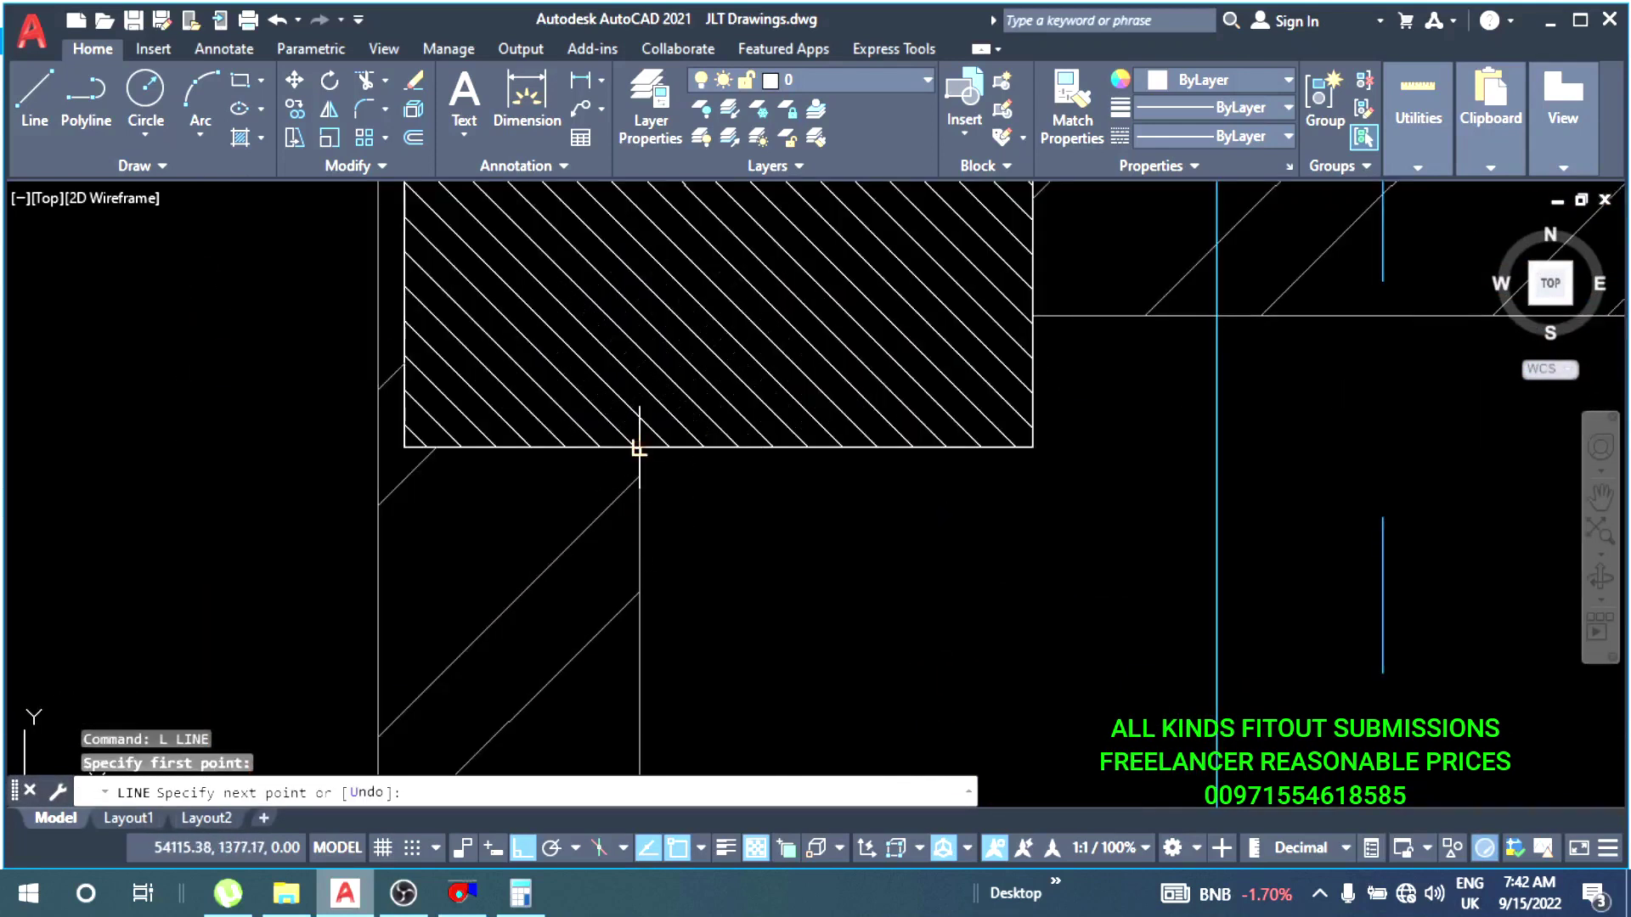
pyautogui.scroll(-3, 637, 448)
pyautogui.scroll(4, 1150, 400)
pyautogui.scroll(2, 1056, 400)
pyautogui.press('Escape')
pyautogui.press('Escape')
pyautogui.scroll(-2, 896, 466)
pyautogui.scroll(-2, 896, 465)
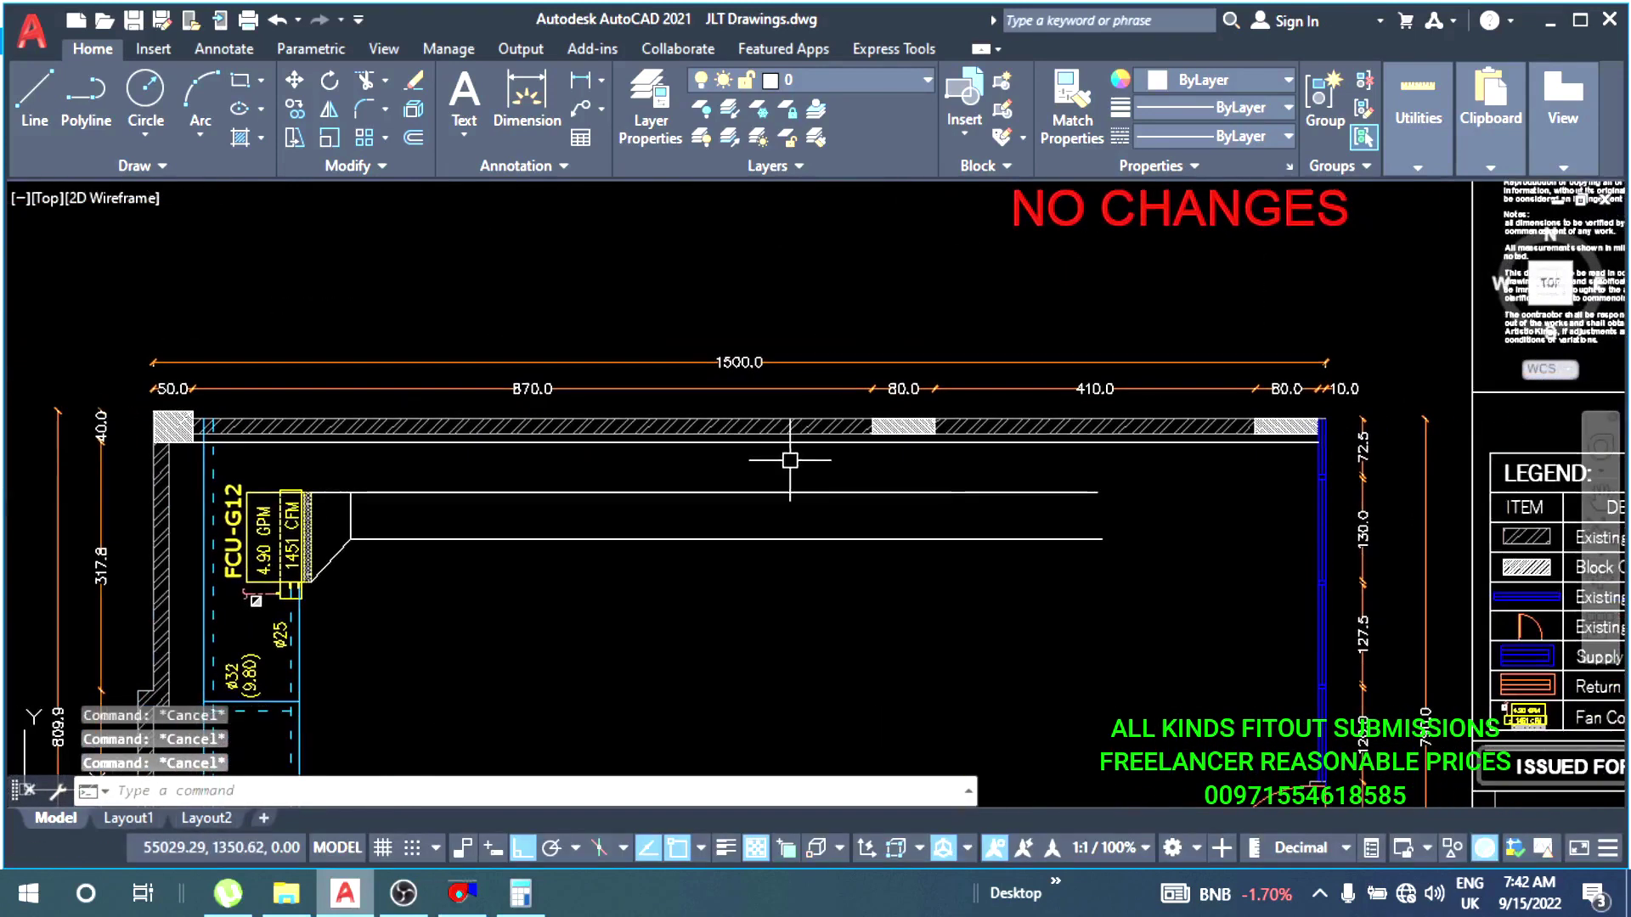
# - Draw a vertical line from the wall endpoint across the supply duct
pyautogui.write('l')
pyautogui.press('Return')
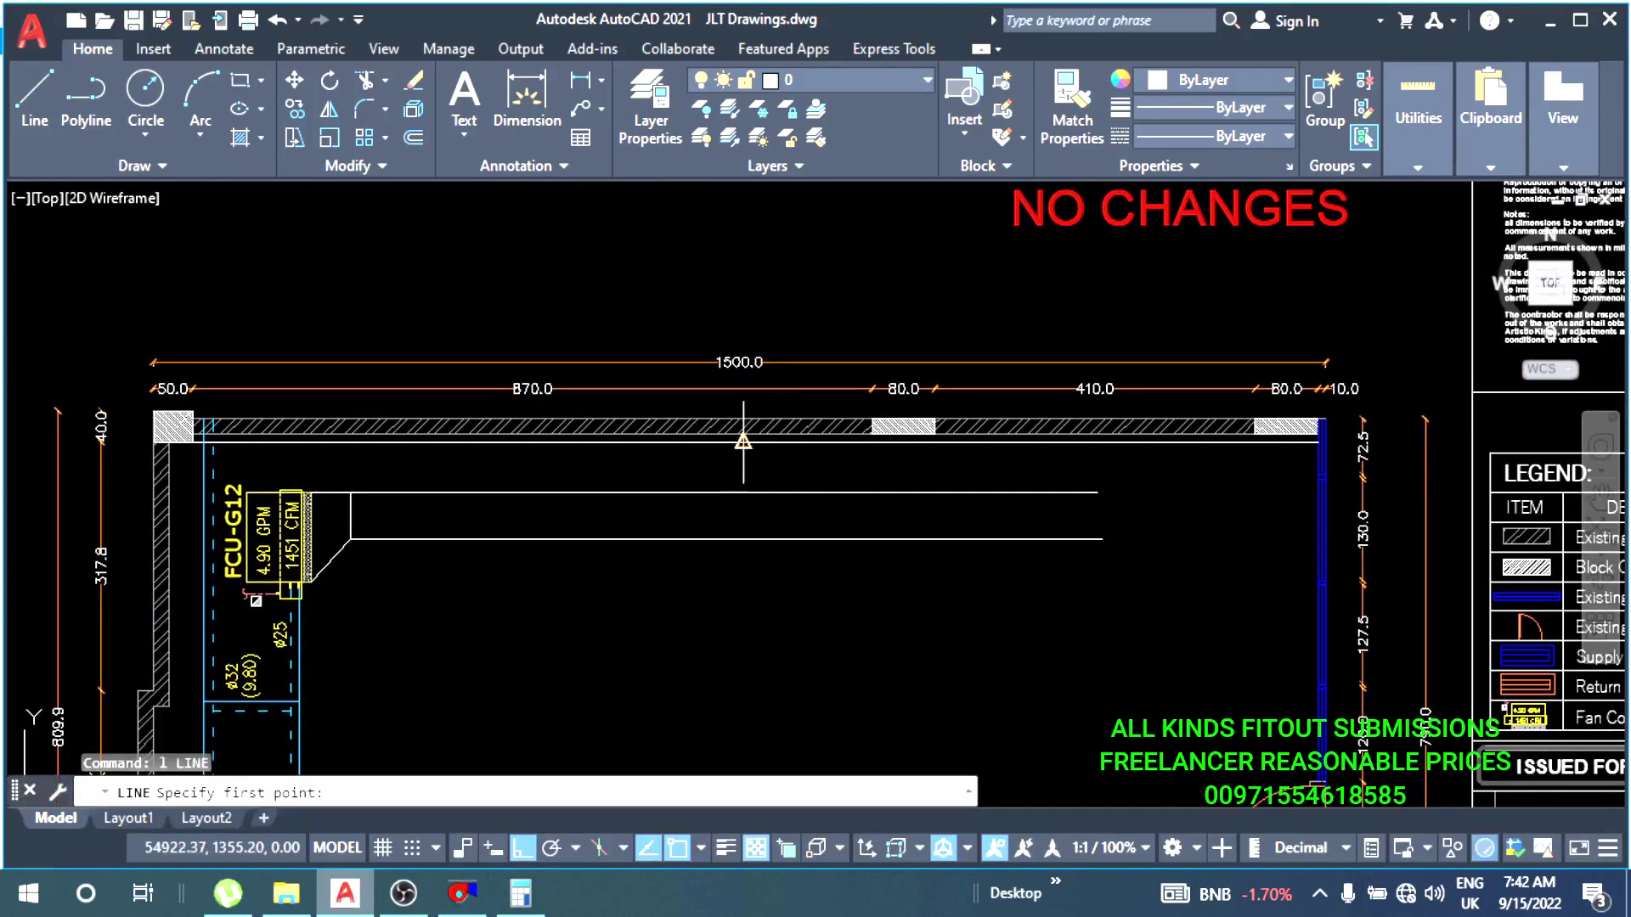
pyautogui.click(743, 442)
pyautogui.scroll(3, 755, 459)
pyautogui.scroll(-2, 735, 509)
pyautogui.click(747, 673)
pyautogui.press('Escape')
pyautogui.press('Escape')
pyautogui.press('Escape')
pyautogui.scroll(-2, 713, 539)
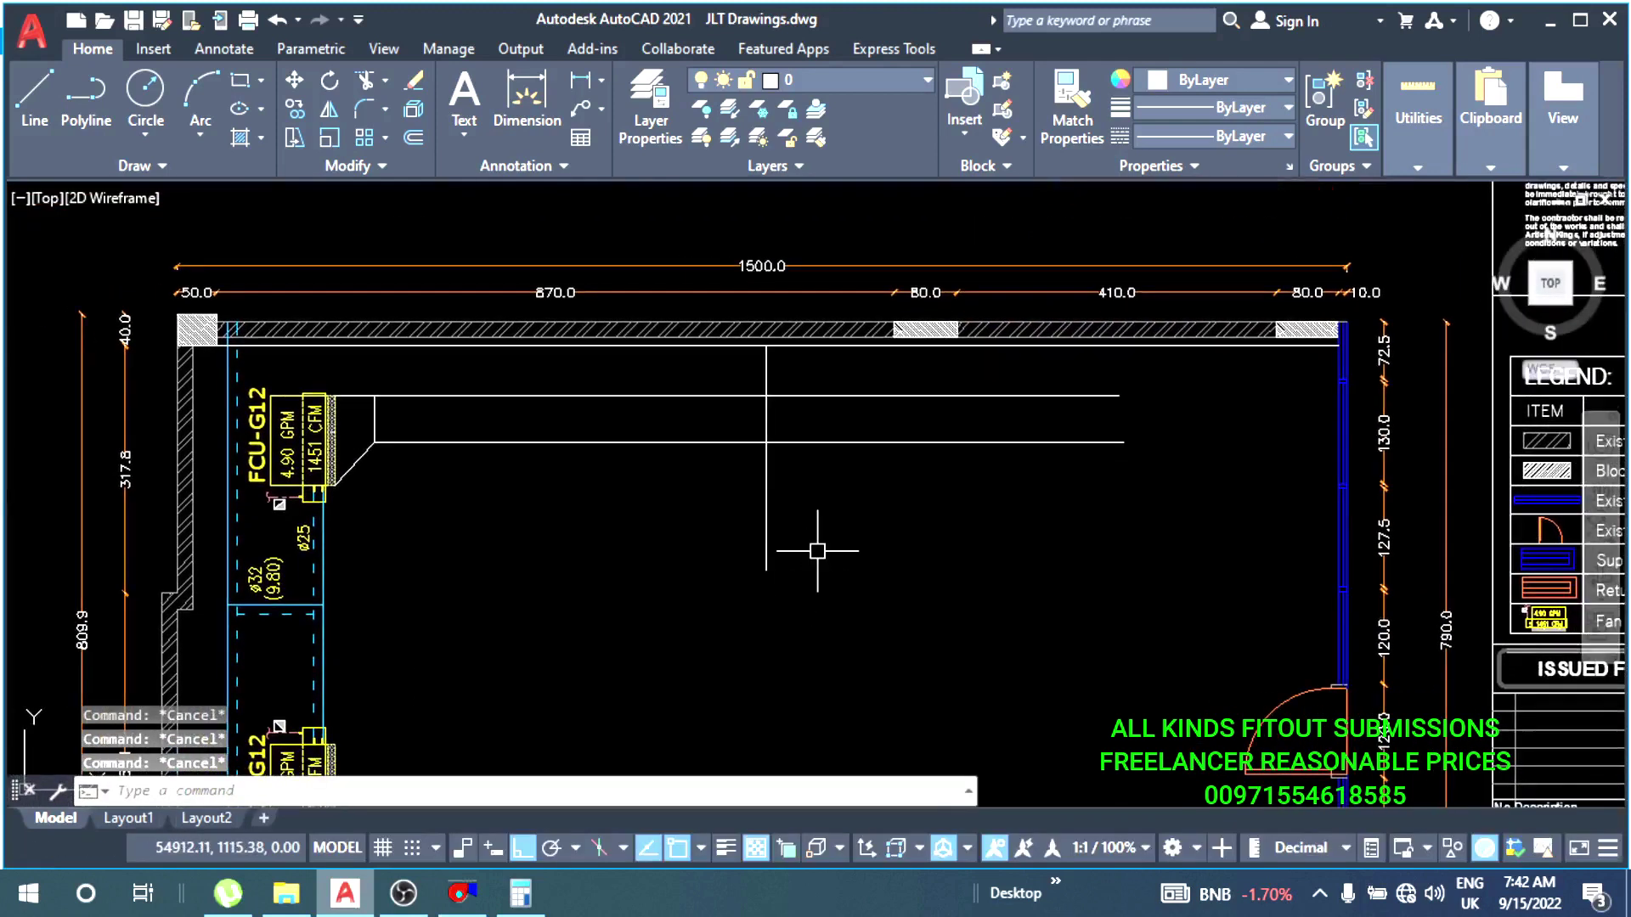
# - Start the OFFSET command and cancel it
pyautogui.write('o')
pyautogui.press('Return')
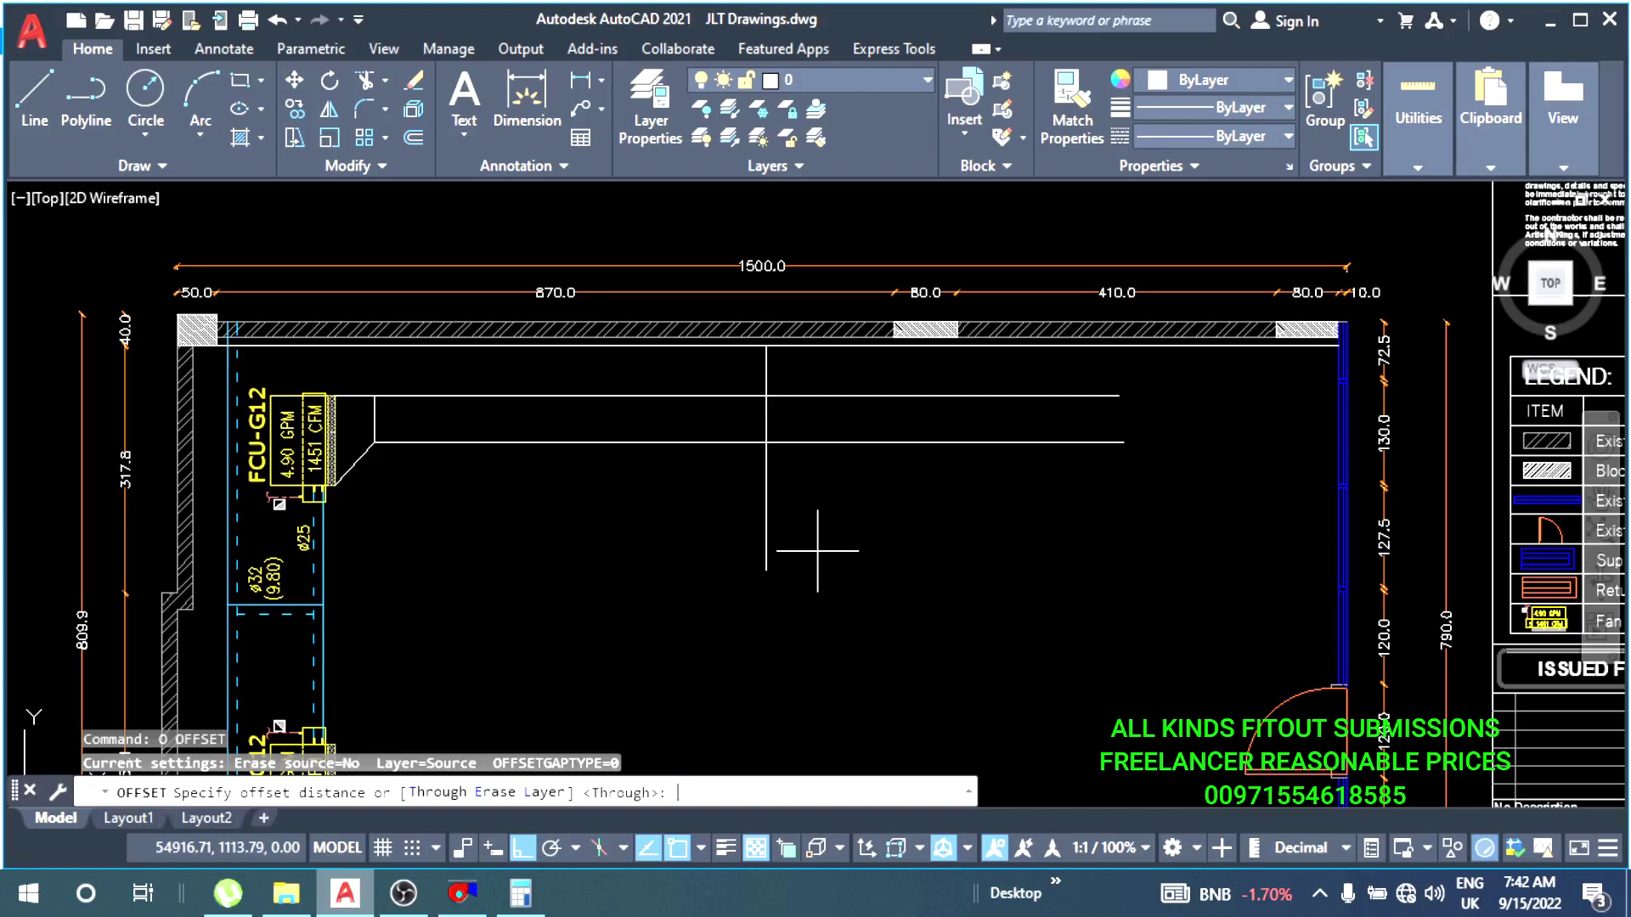
pyautogui.press('Escape')
pyautogui.press('Escape')
pyautogui.press('Escape')
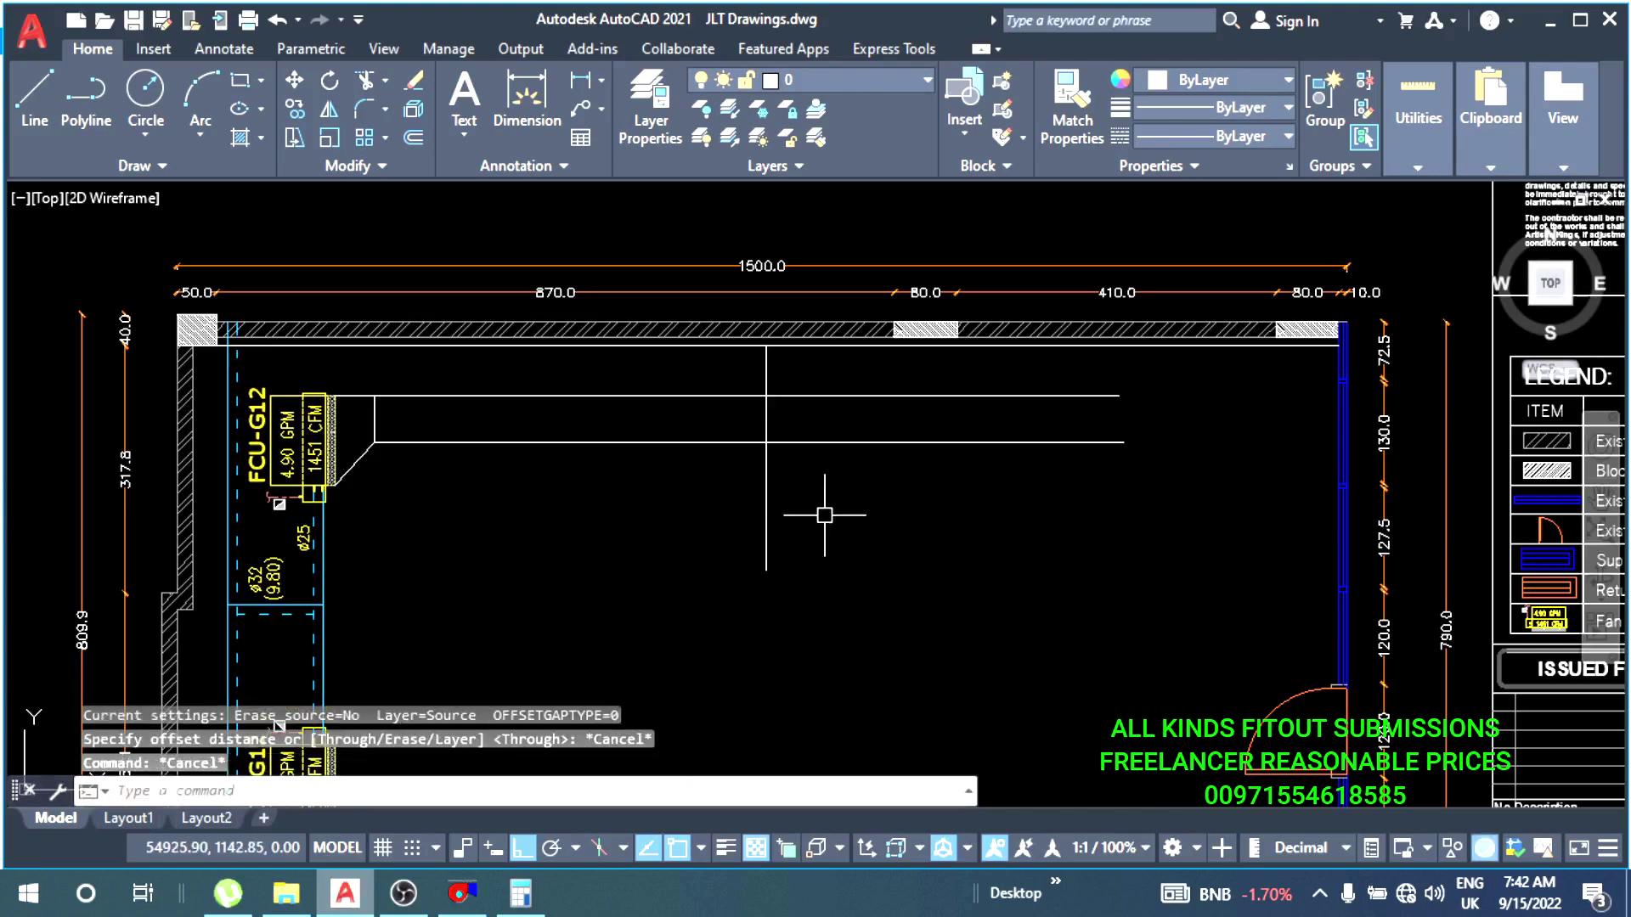
pyautogui.scroll(-1, 830, 514)
pyautogui.scroll(1, 769, 507)
# - Window-select the vertical line, clear the selection, and zoom out to the whole room
pyautogui.moveTo(764, 515); pyautogui.dragTo(791, 528, button='middle')
pyautogui.click(790, 526)
pyautogui.click(697, 569)
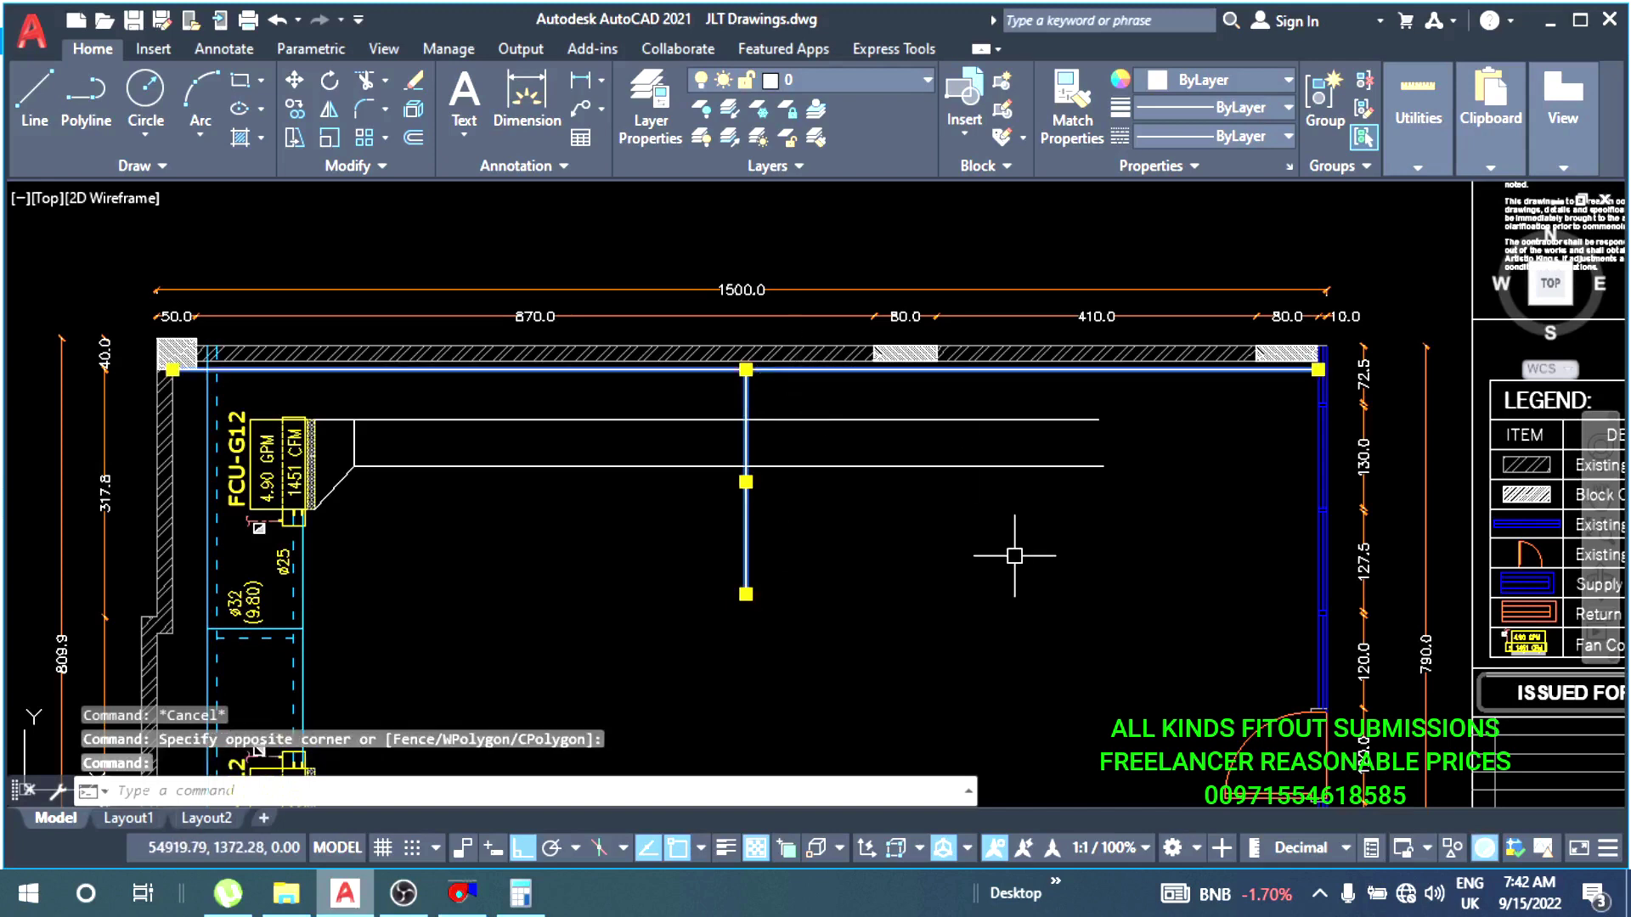
pyautogui.press('Escape')
pyautogui.press('Escape')
pyautogui.scroll(-2, 946, 518)
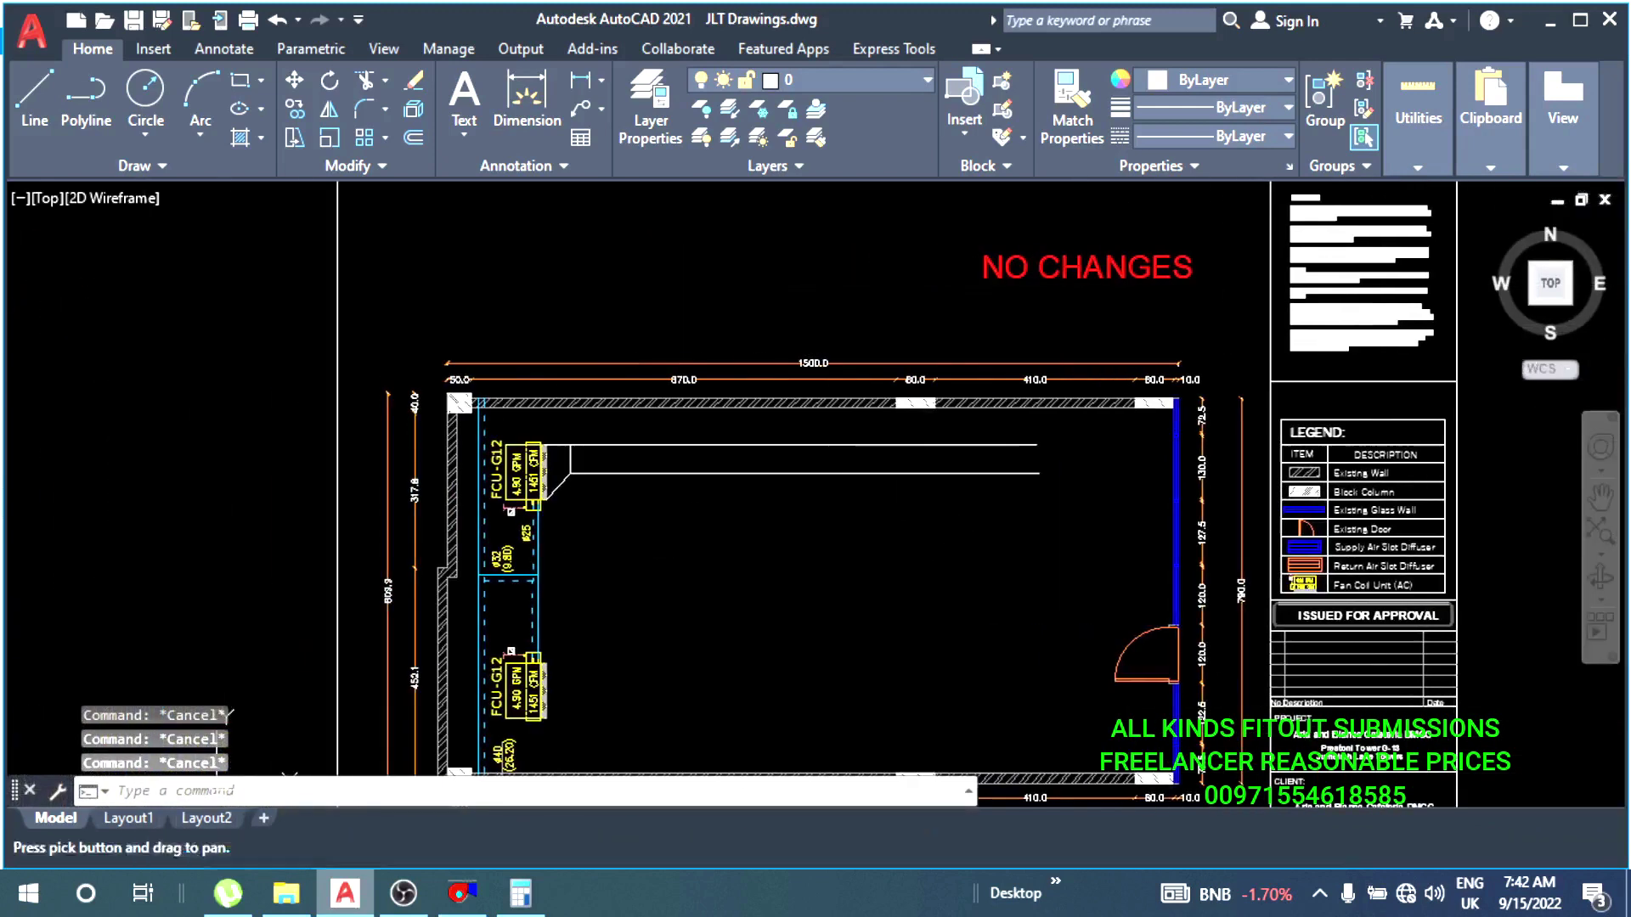
pyautogui.write('l')
pyautogui.press('Return')
pyautogui.scroll(2, 680, 535)
pyautogui.scroll(3, 626, 502)
pyautogui.press('Escape')
pyautogui.press('Escape')
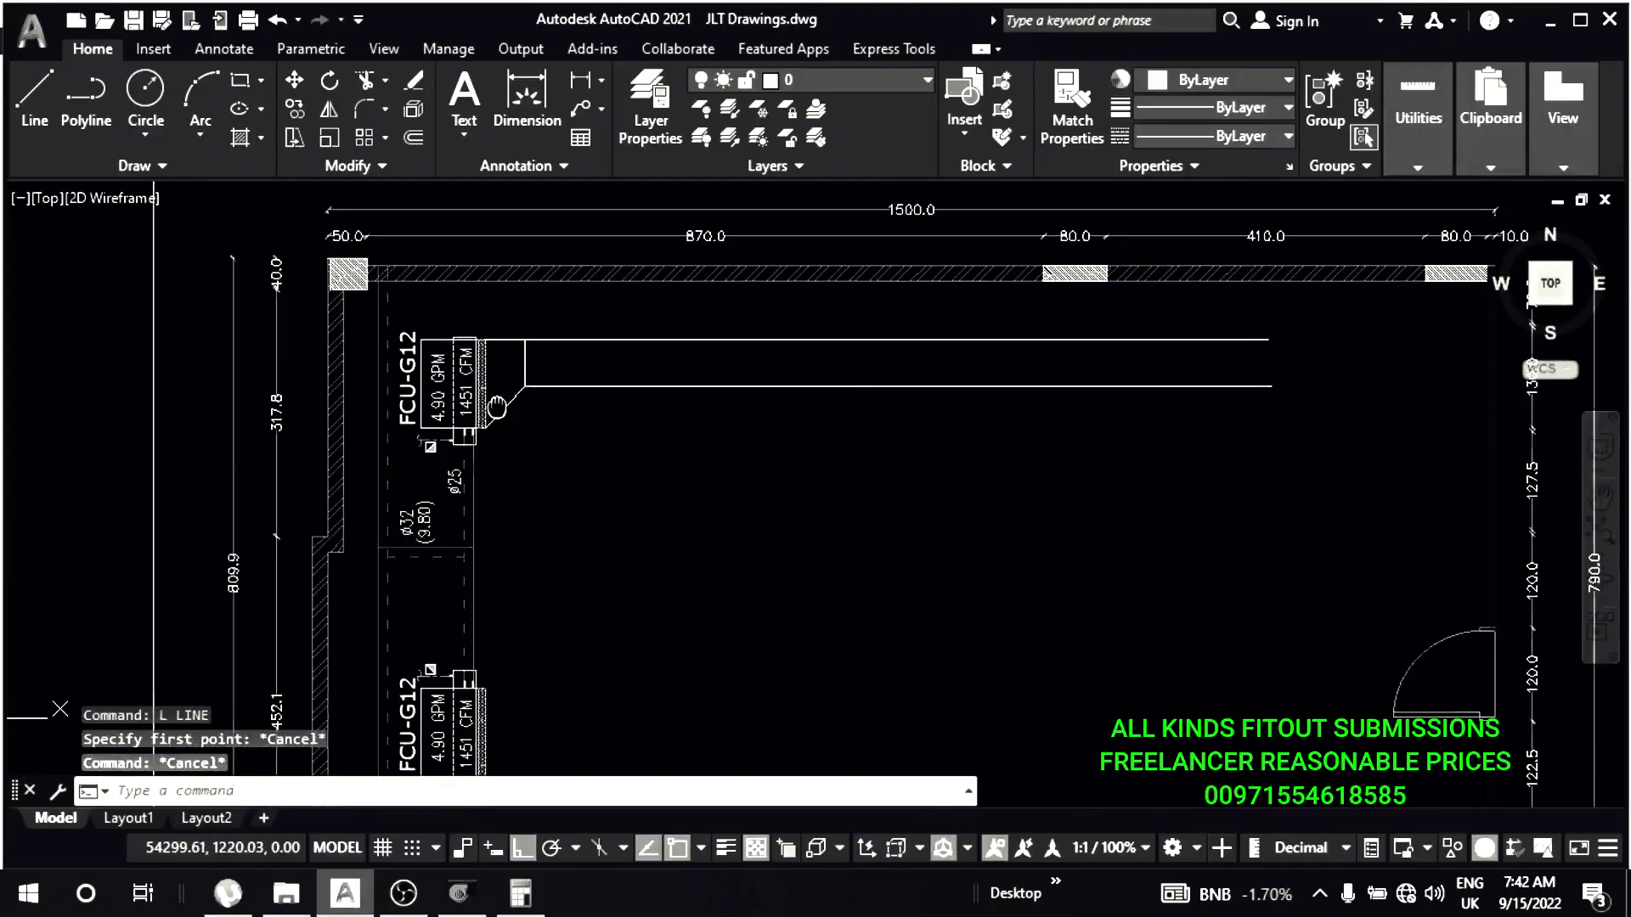
# - Copy the overall 1520.0 room dimension to an empty spot below the sheet
pyautogui.scroll(2, 459, 369)
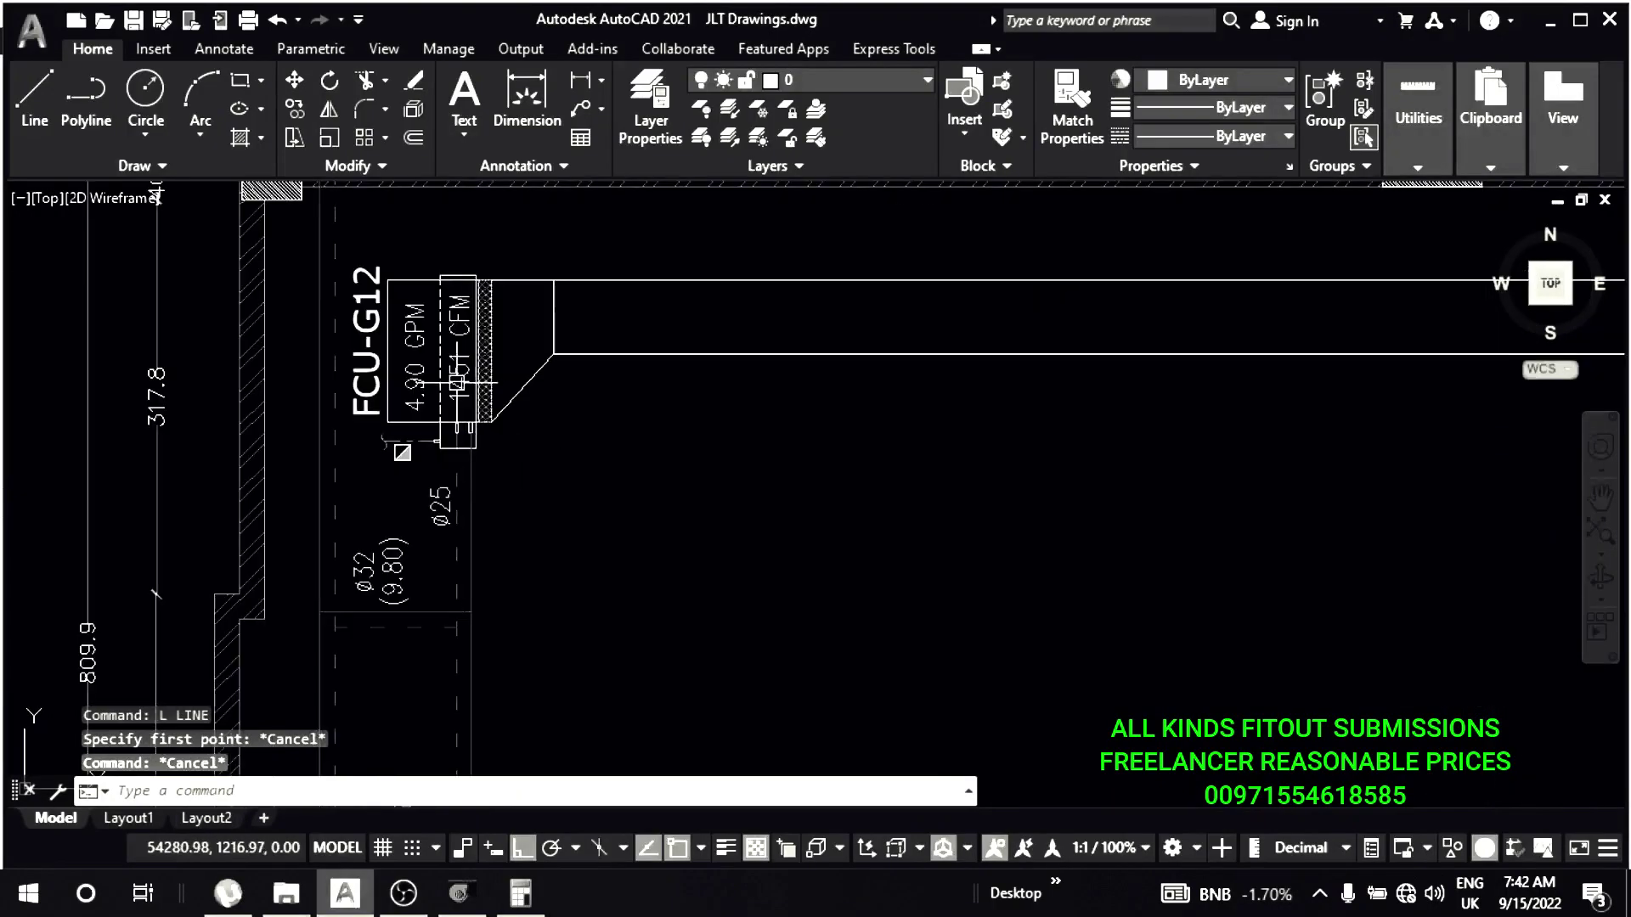
pyautogui.press('Escape')
pyautogui.scroll(-5, 480, 416)
pyautogui.scroll(2, 690, 595)
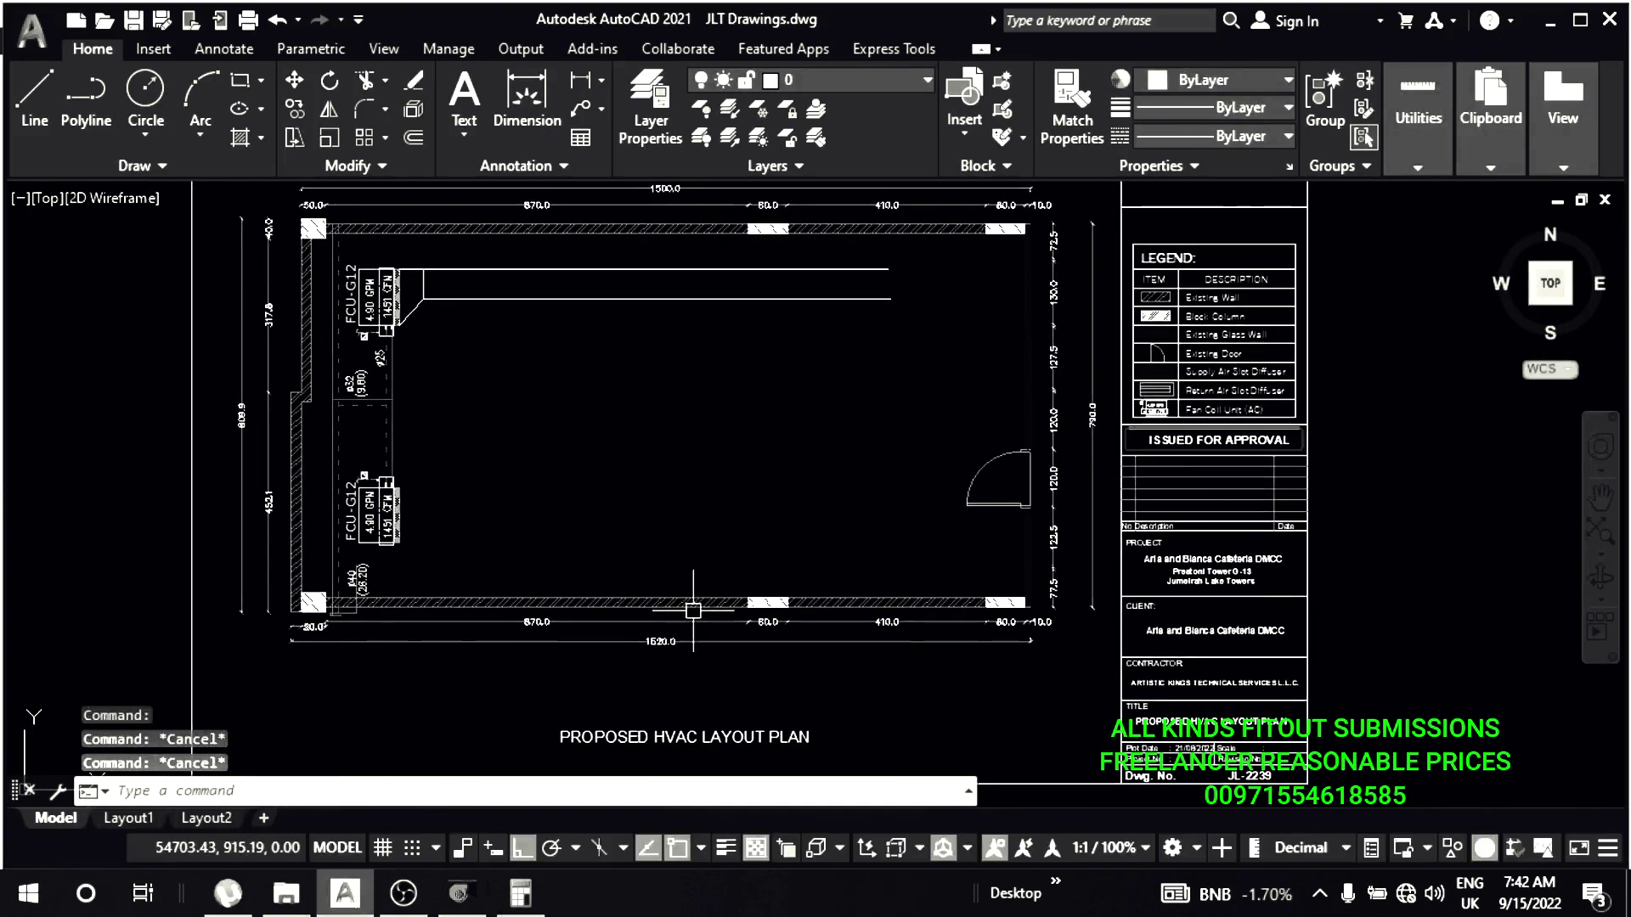
pyautogui.scroll(2, 687, 553)
pyautogui.write('co')
pyautogui.press('Return')
pyautogui.click(687, 552)
pyautogui.moveTo(692, 730); pyautogui.dragTo(722, 548, button='middle')
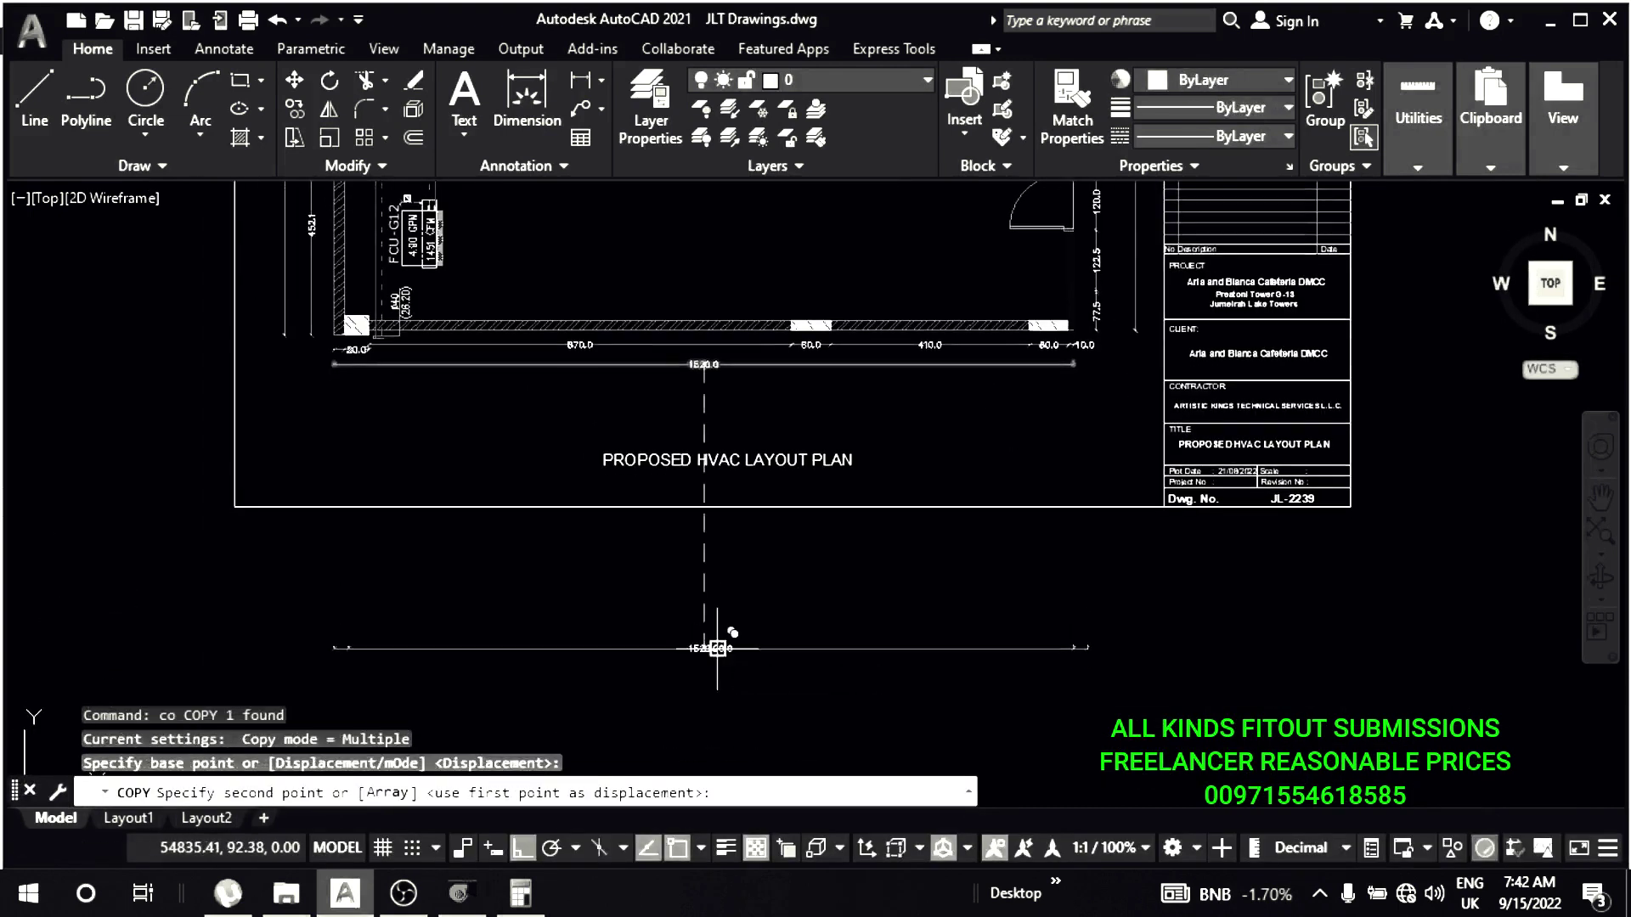
pyautogui.click(716, 653)
pyautogui.press('Escape')
pyautogui.press('Escape')
# - Explode the copied dimension and erase its lines and ticks, keeping only the 1520.0 text
pyautogui.press('Return')
pyautogui.click(320, 624)
pyautogui.click(764, 638)
pyautogui.write('e')
pyautogui.press('Return')
pyautogui.press('Escape')
pyautogui.press('Escape')
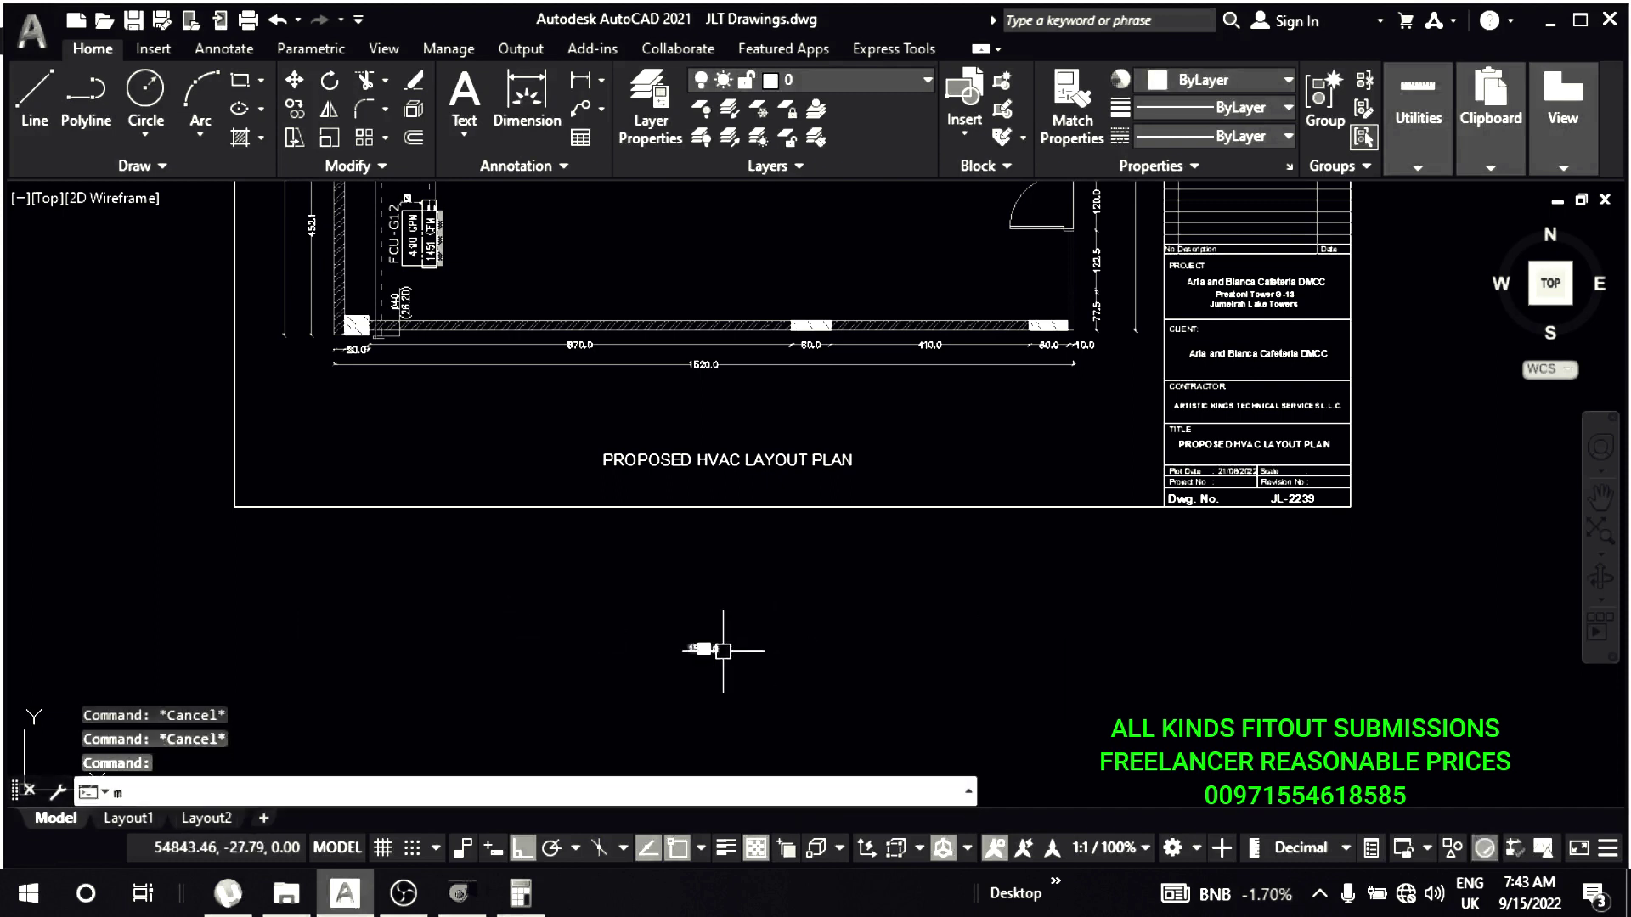
# - Move the loose 1520.0 text up into the room below the supply duct
pyautogui.press('Return')
pyautogui.click(723, 652)
pyautogui.press('F8')
pyautogui.scroll(-3, 747, 671)
pyautogui.scroll(6, 765, 552)
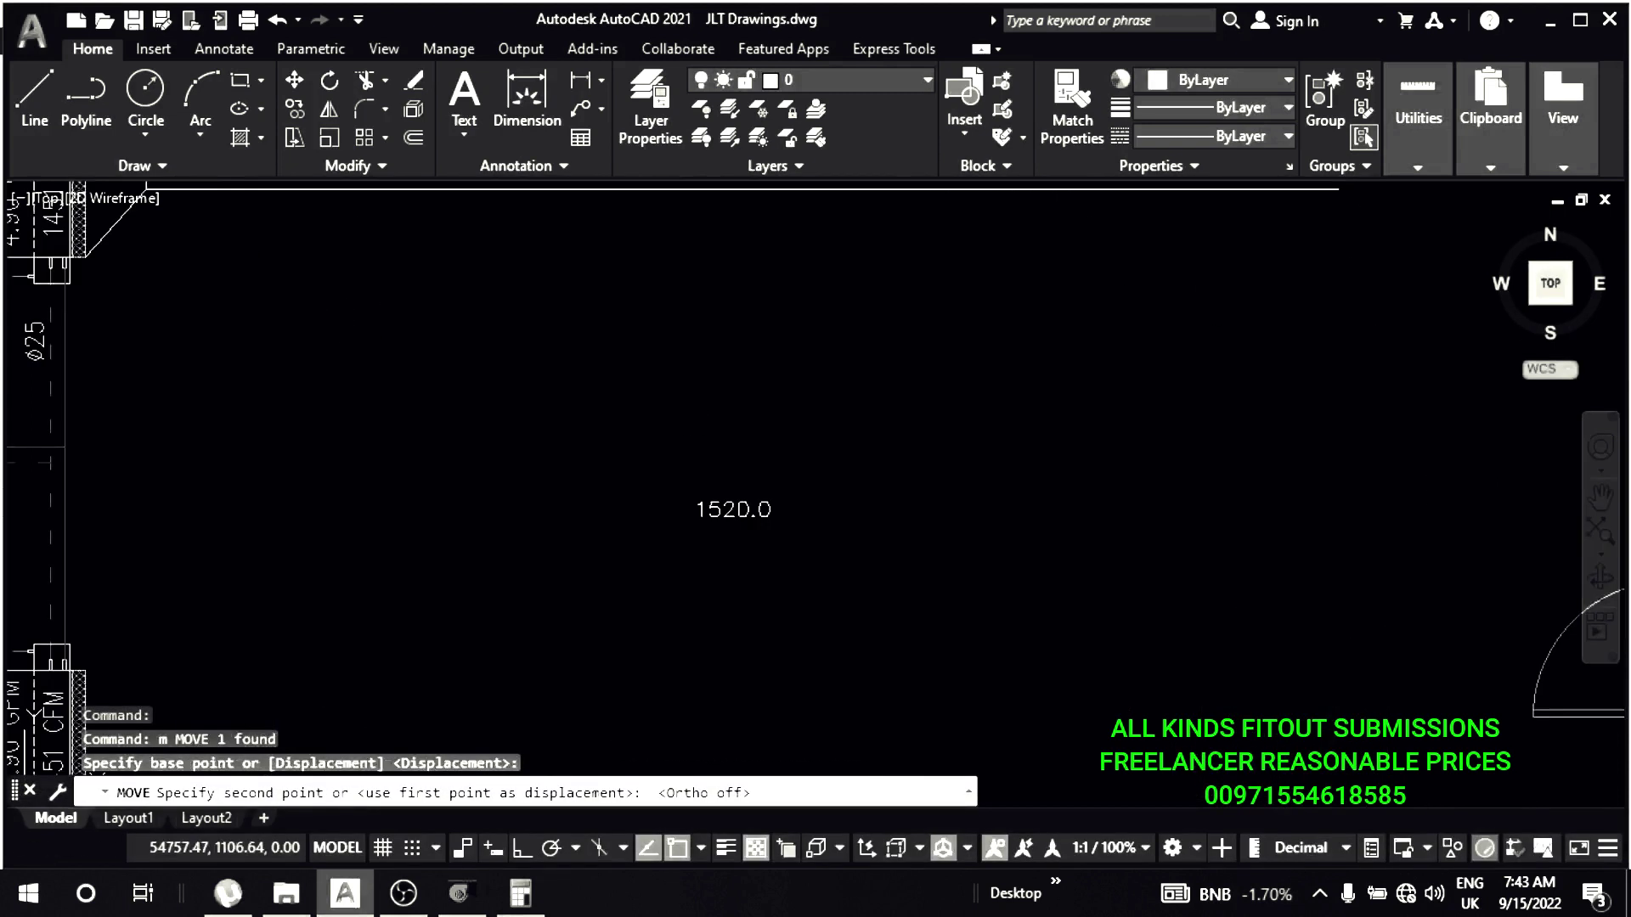
pyautogui.press('Escape')
pyautogui.scroll(-3, 673, 442)
pyautogui.press('Escape')
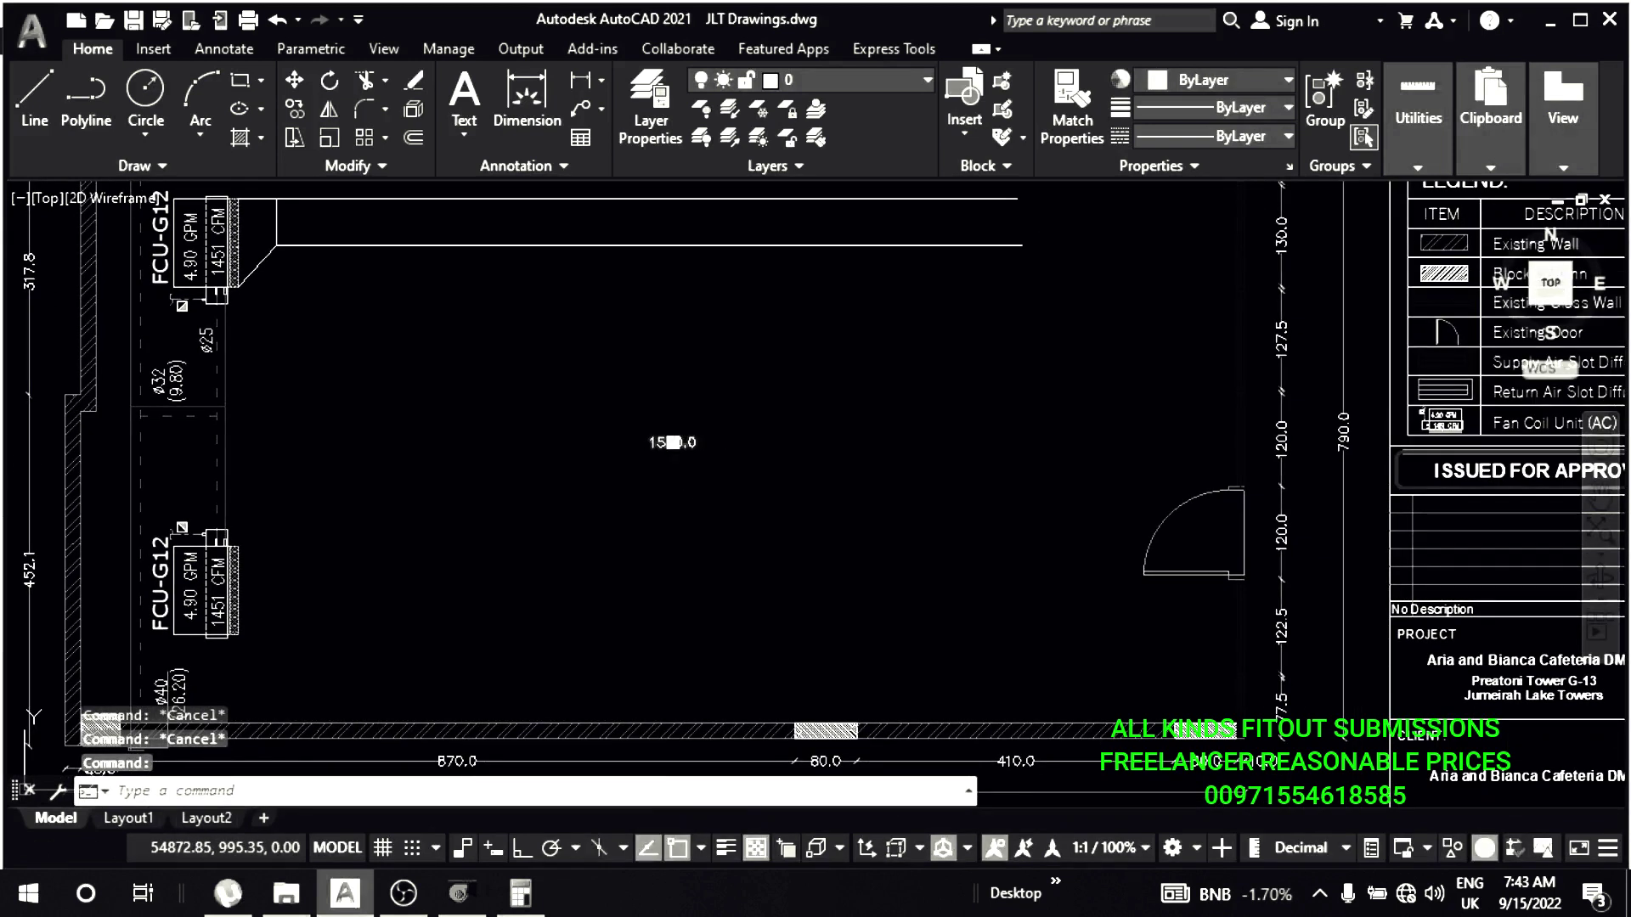
# - Rewrite the 1520.0 text as '4NOS SLD/RLD' with '2 SLOTS' on a second line
pyautogui.doubleClick(672, 443)
pyautogui.write('4')
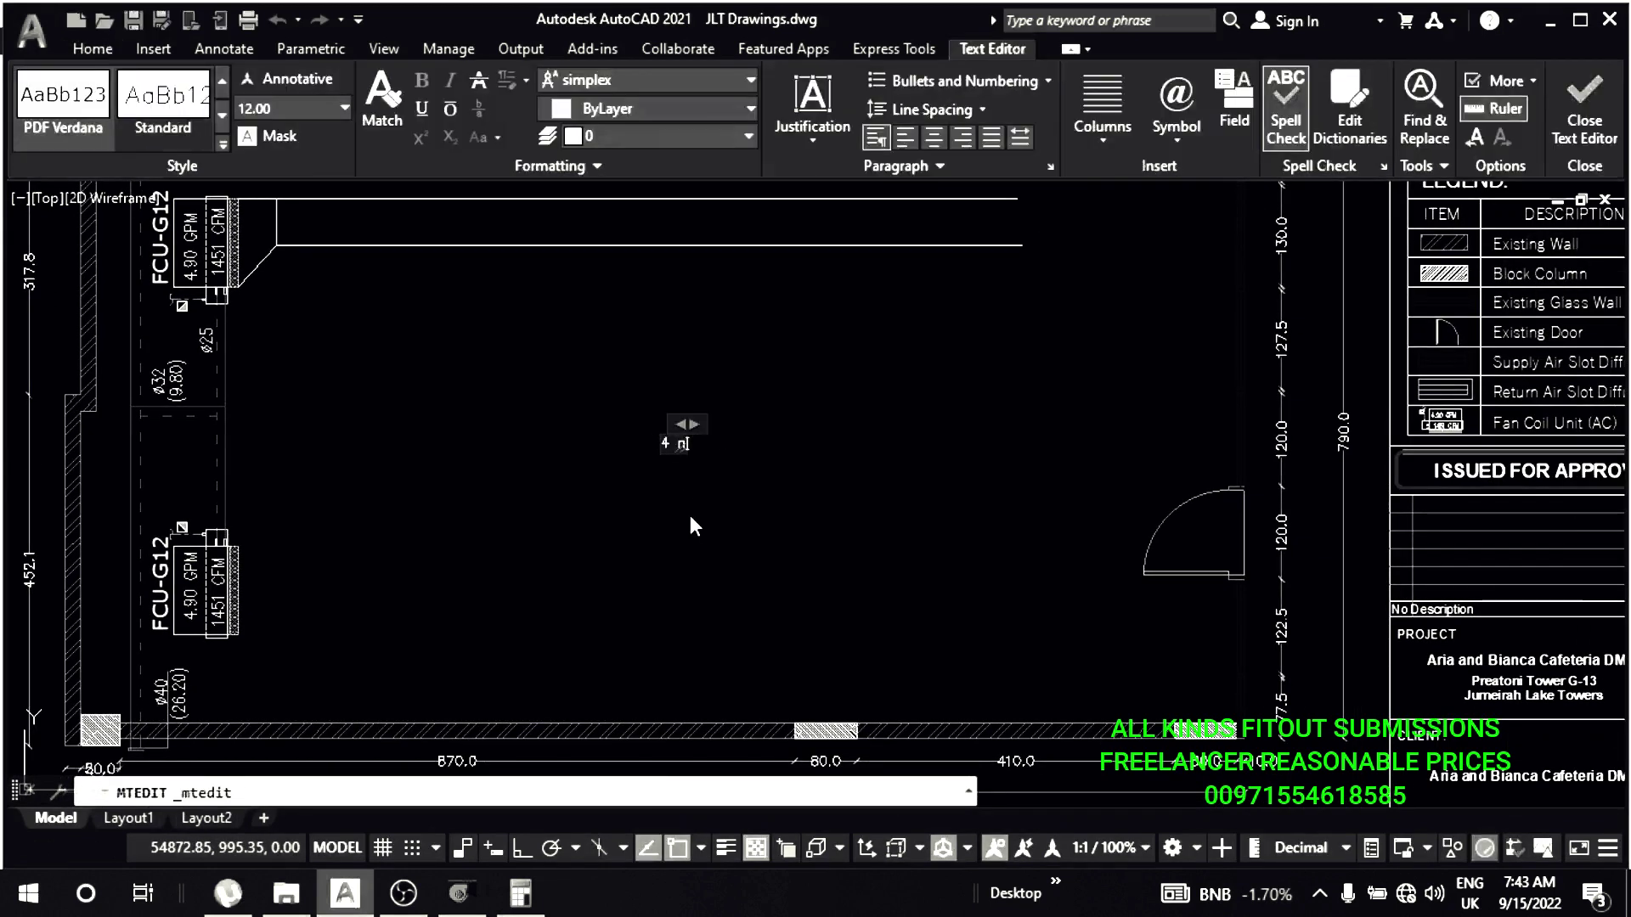
pyautogui.write('NOS SLD/RLD')
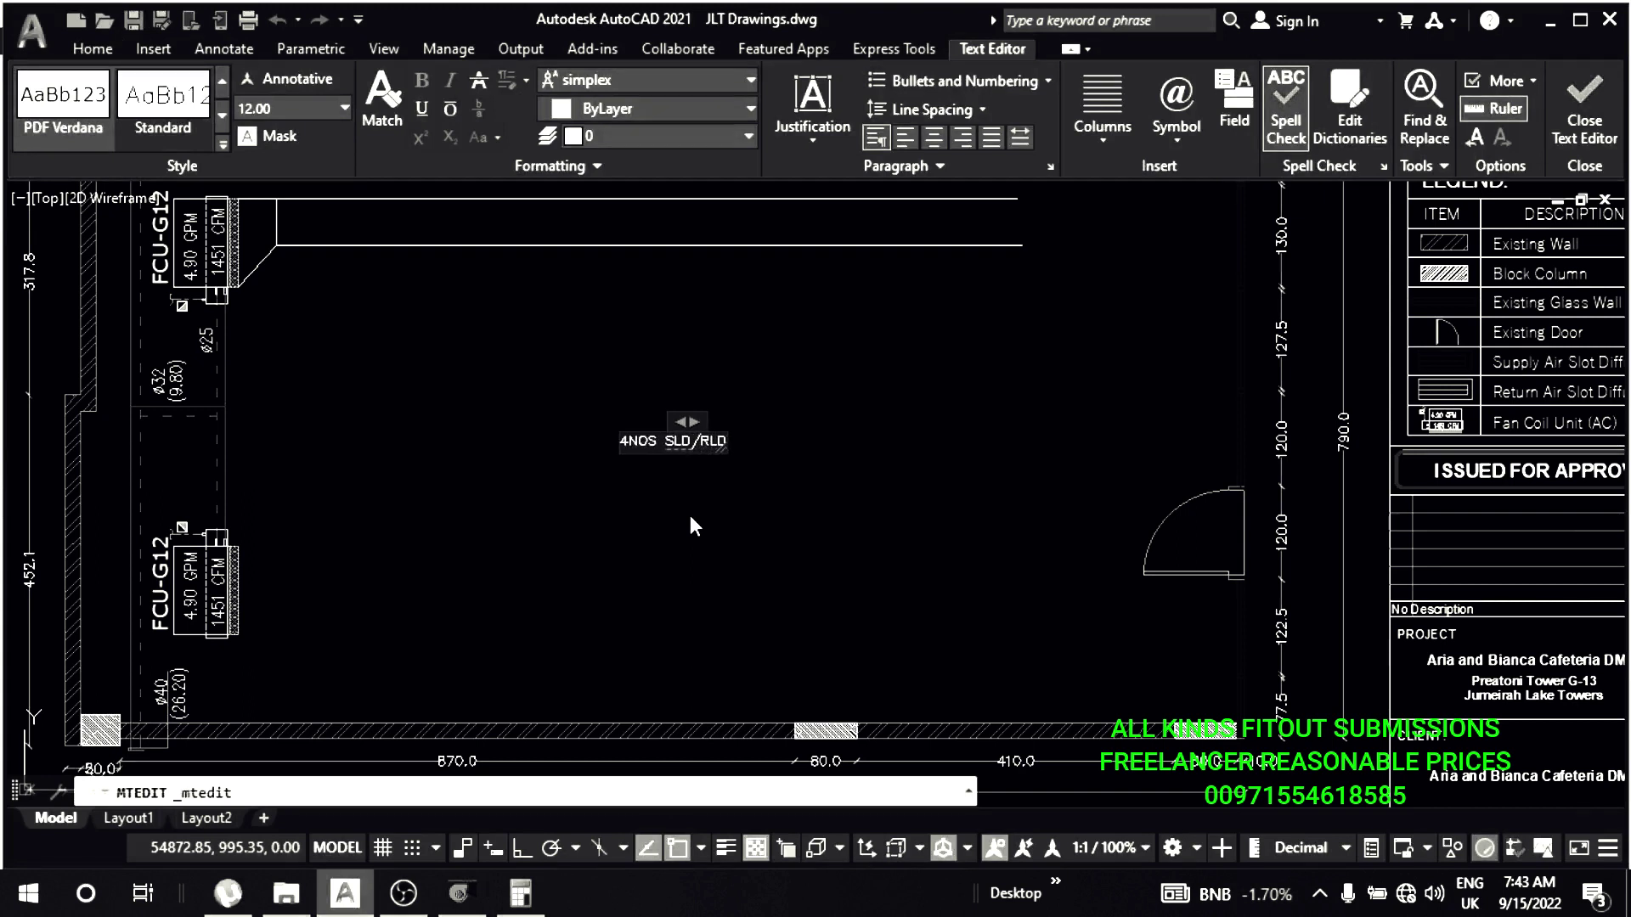
pyautogui.press('Return')
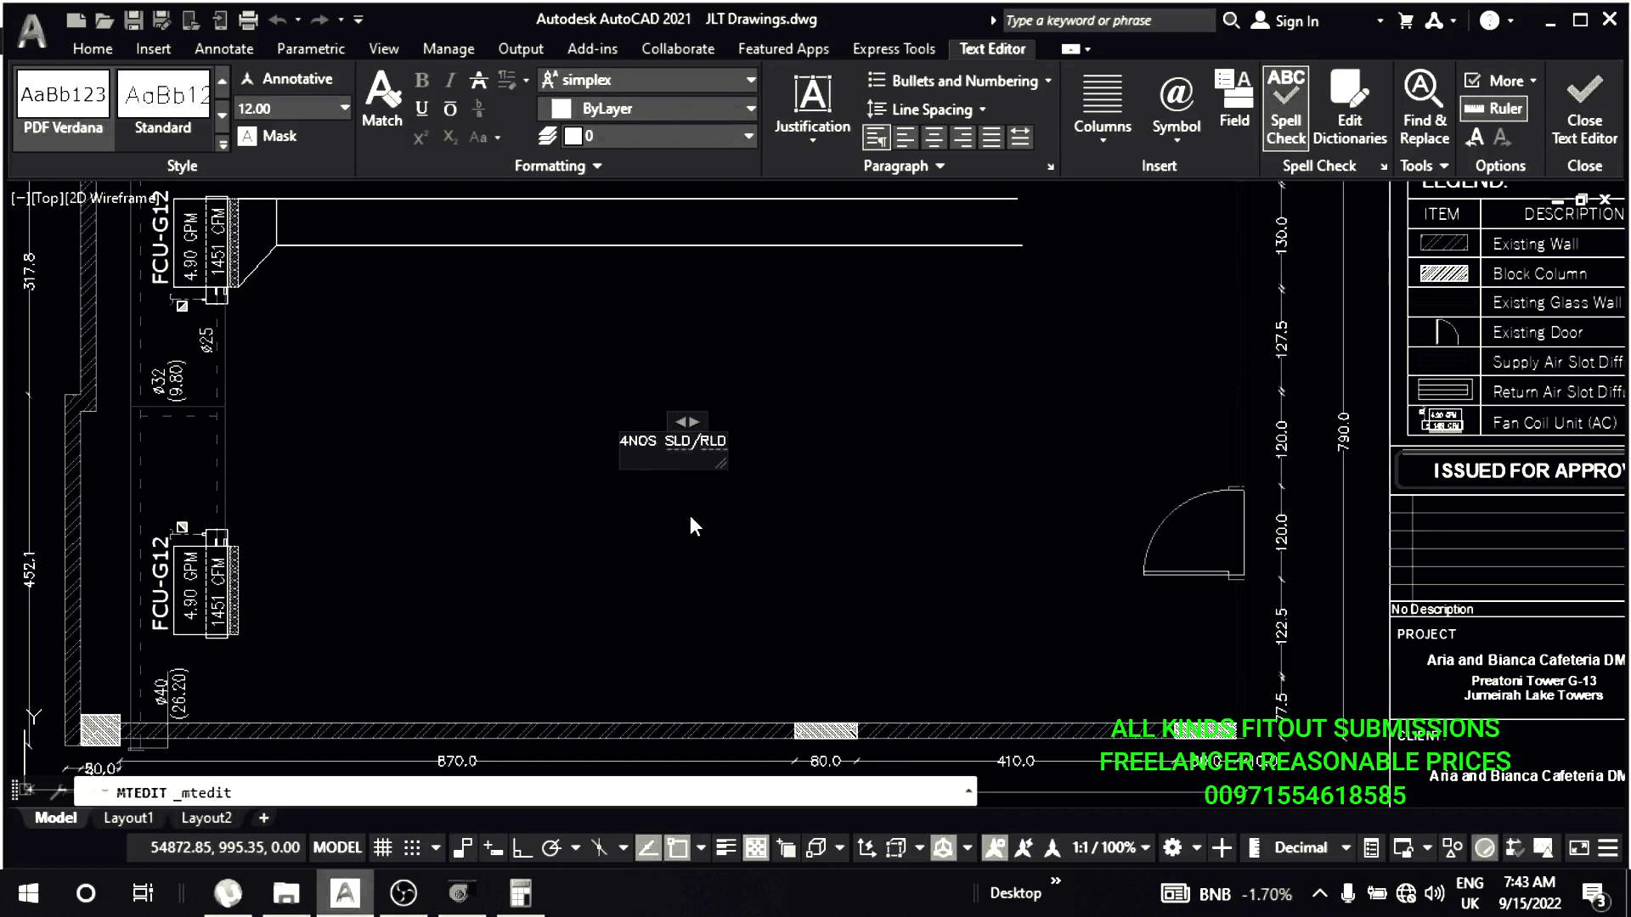
pyautogui.write('2 SLOTS')
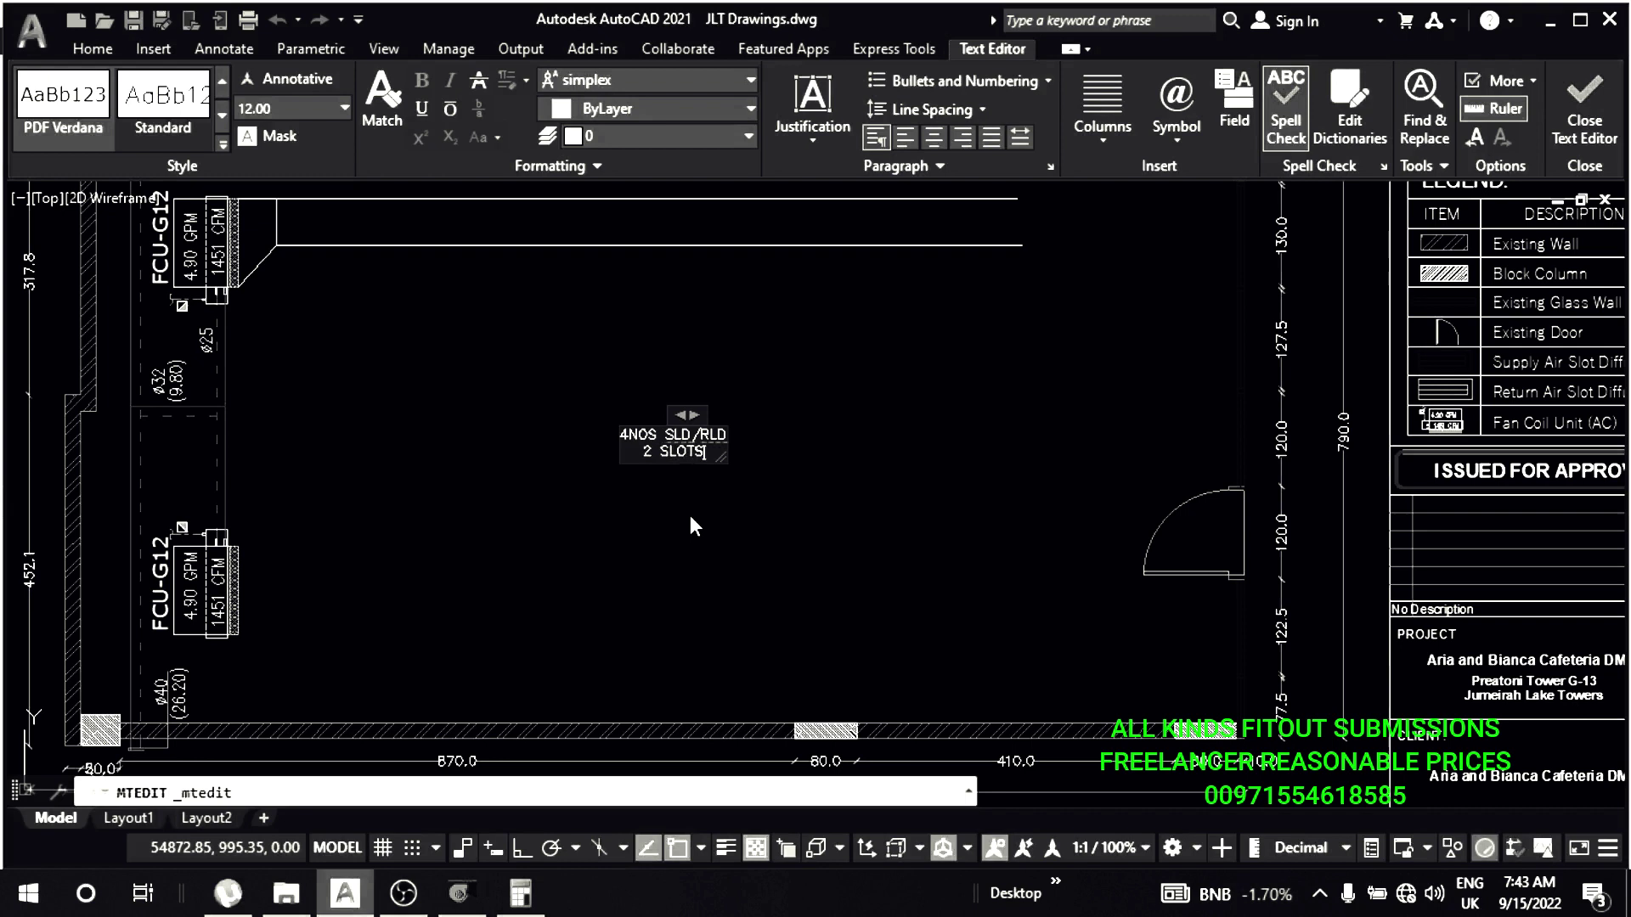
pyautogui.press('Return')
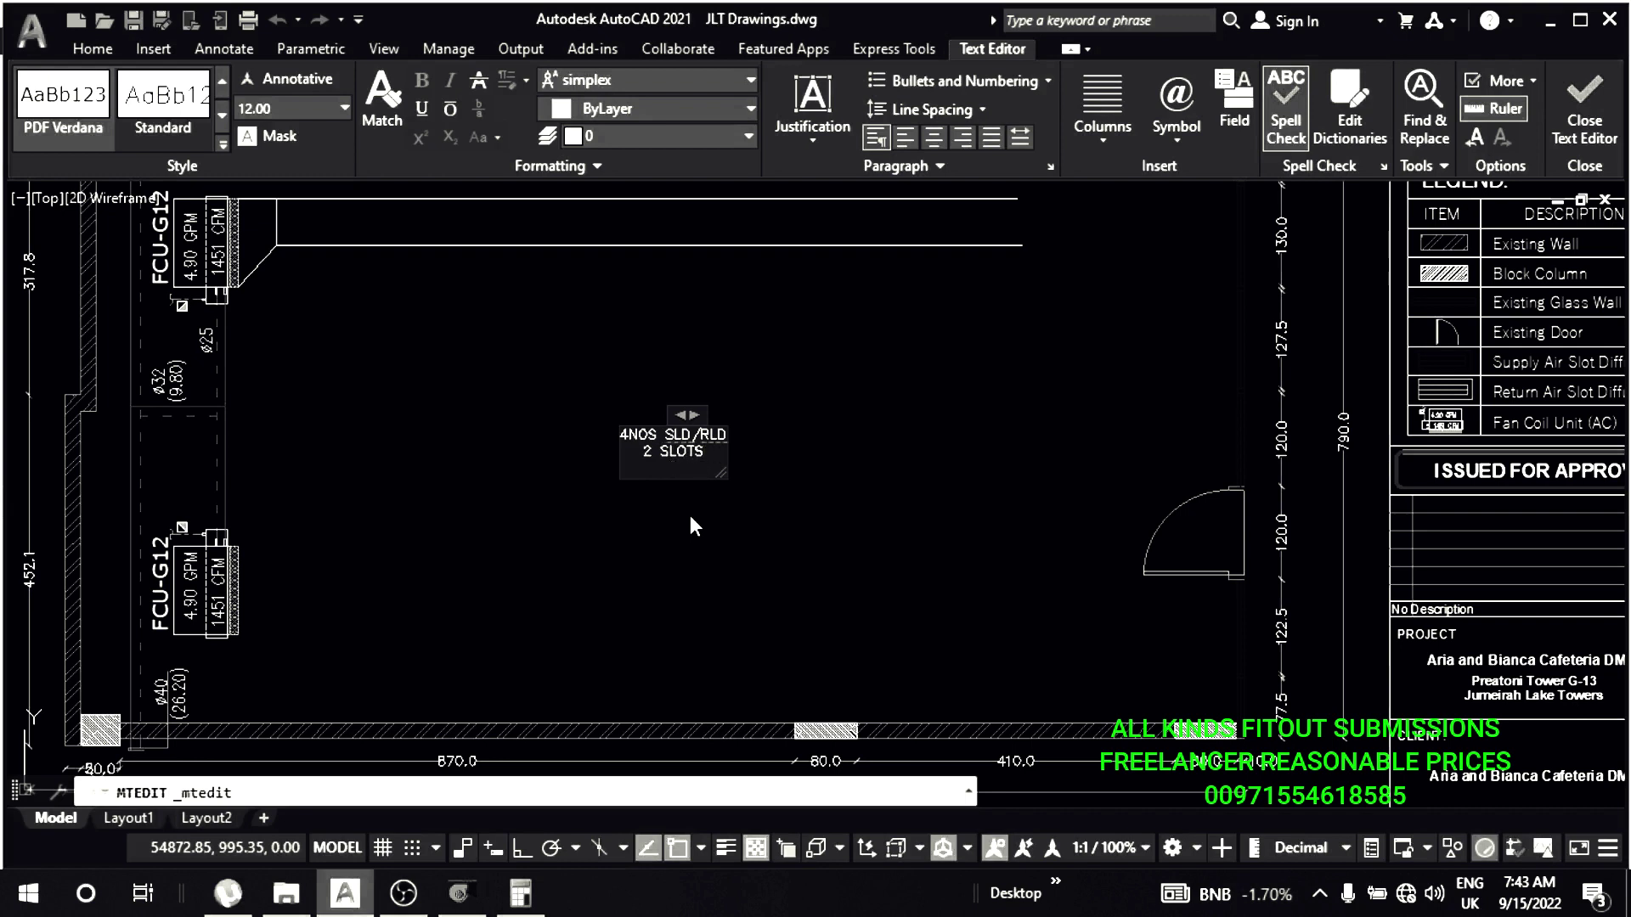
# - Calculate 1451 ÷ 2 = 725.5 in Windows Calculator, then return to the AutoCAD label
pyautogui.click(28, 893)
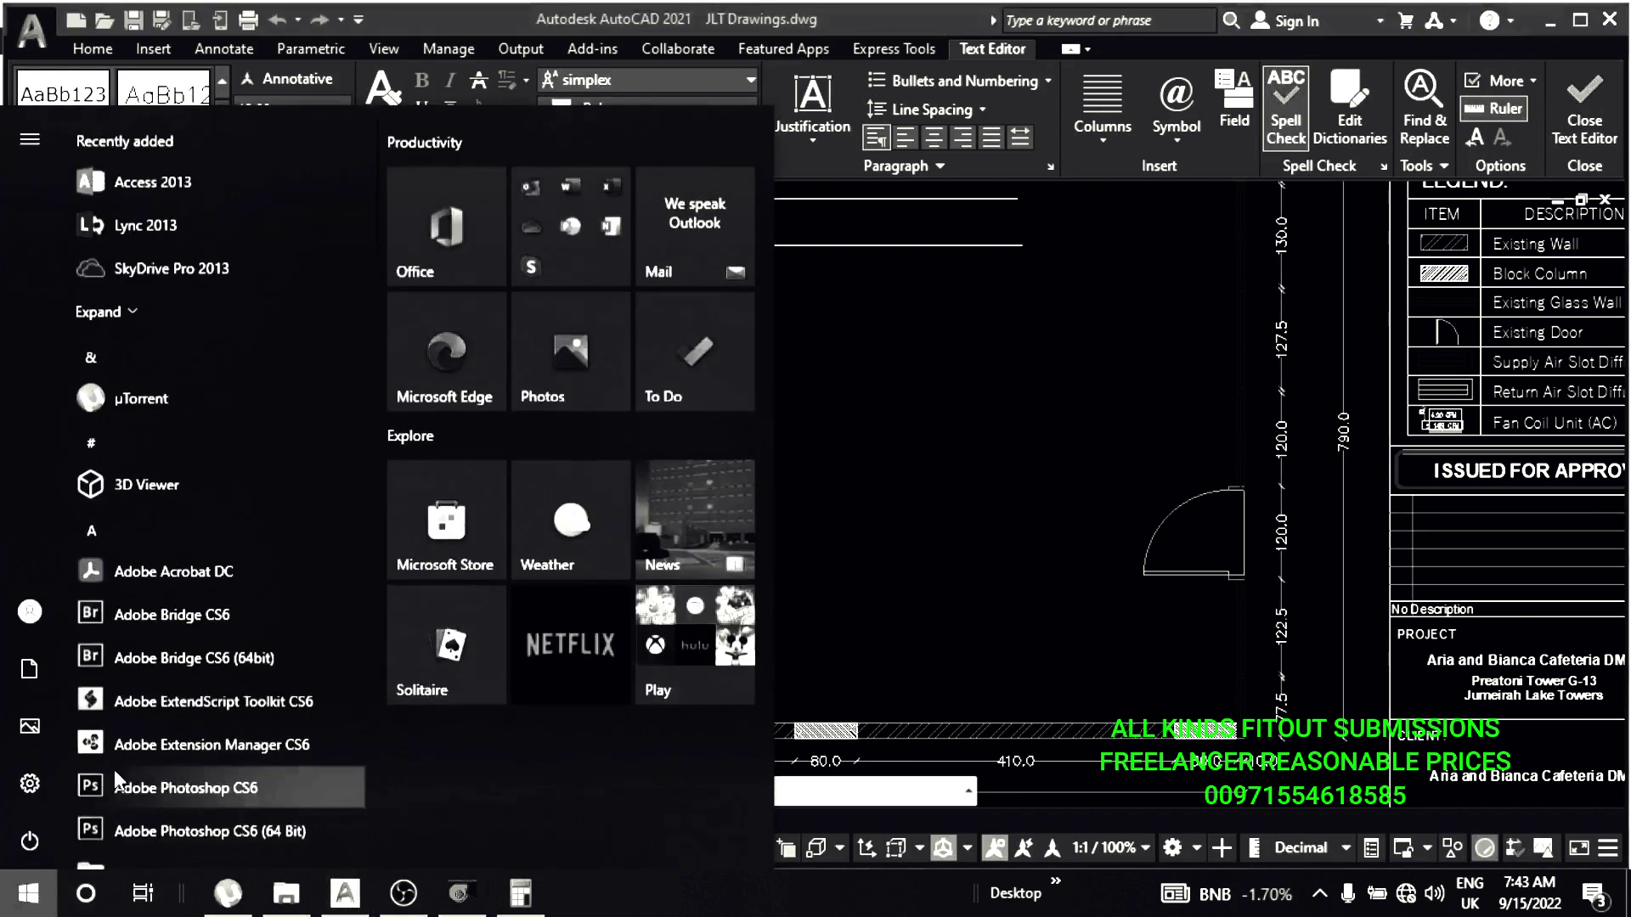
pyautogui.click(492, 907)
pyautogui.click(1080, 636)
pyautogui.click(1093, 636)
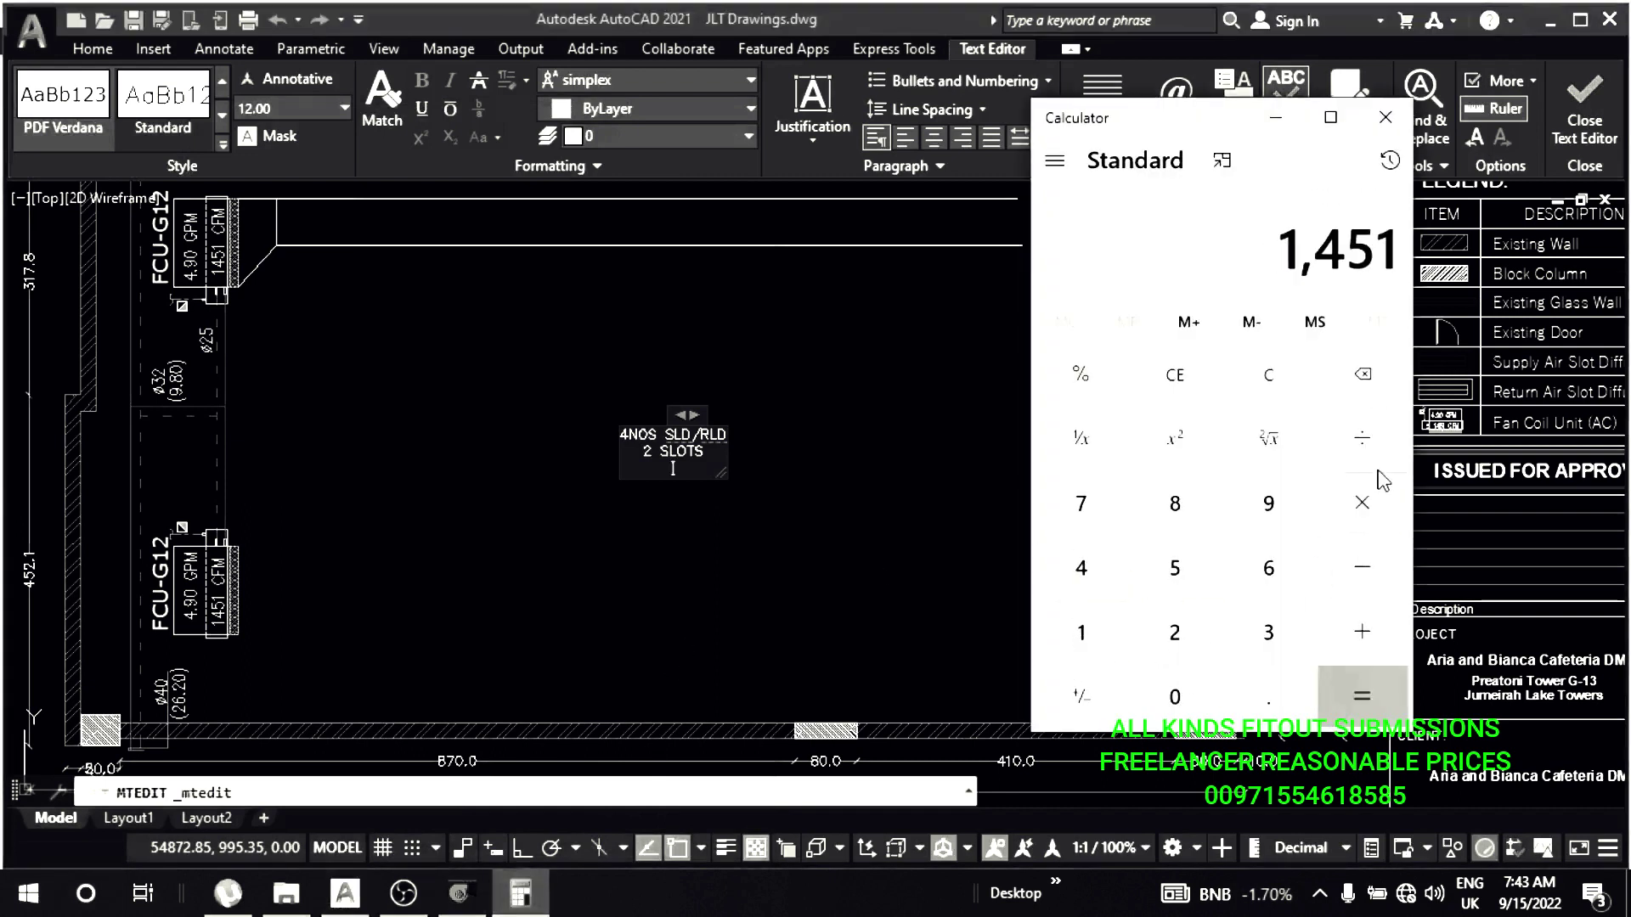
pyautogui.click(1175, 633)
pyautogui.click(1361, 697)
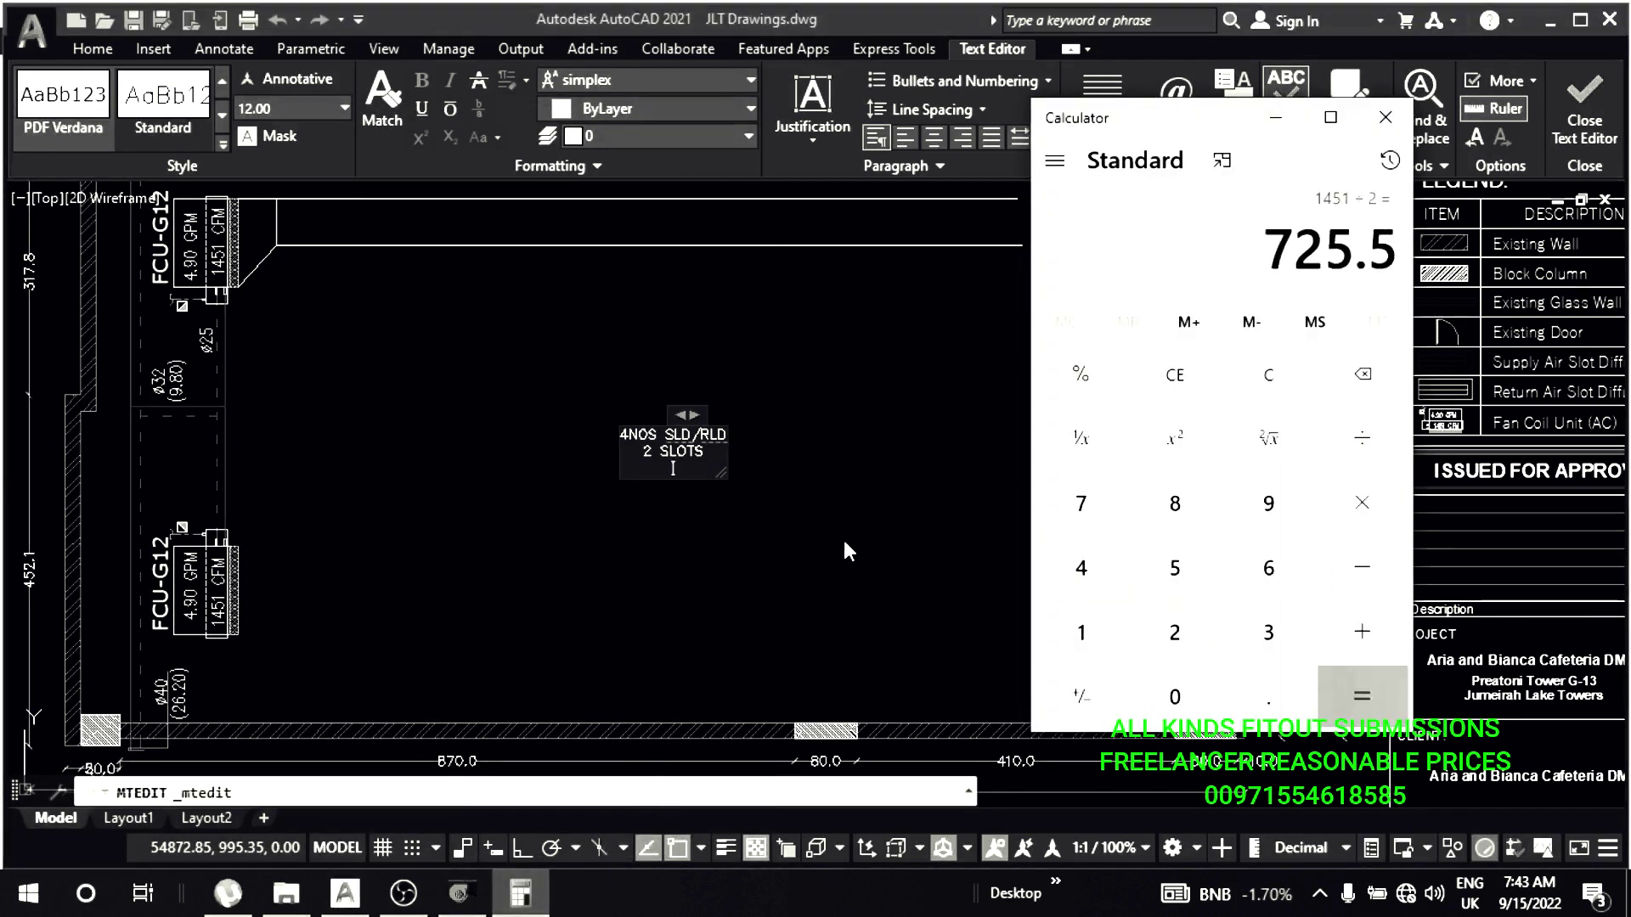
pyautogui.click(673, 468)
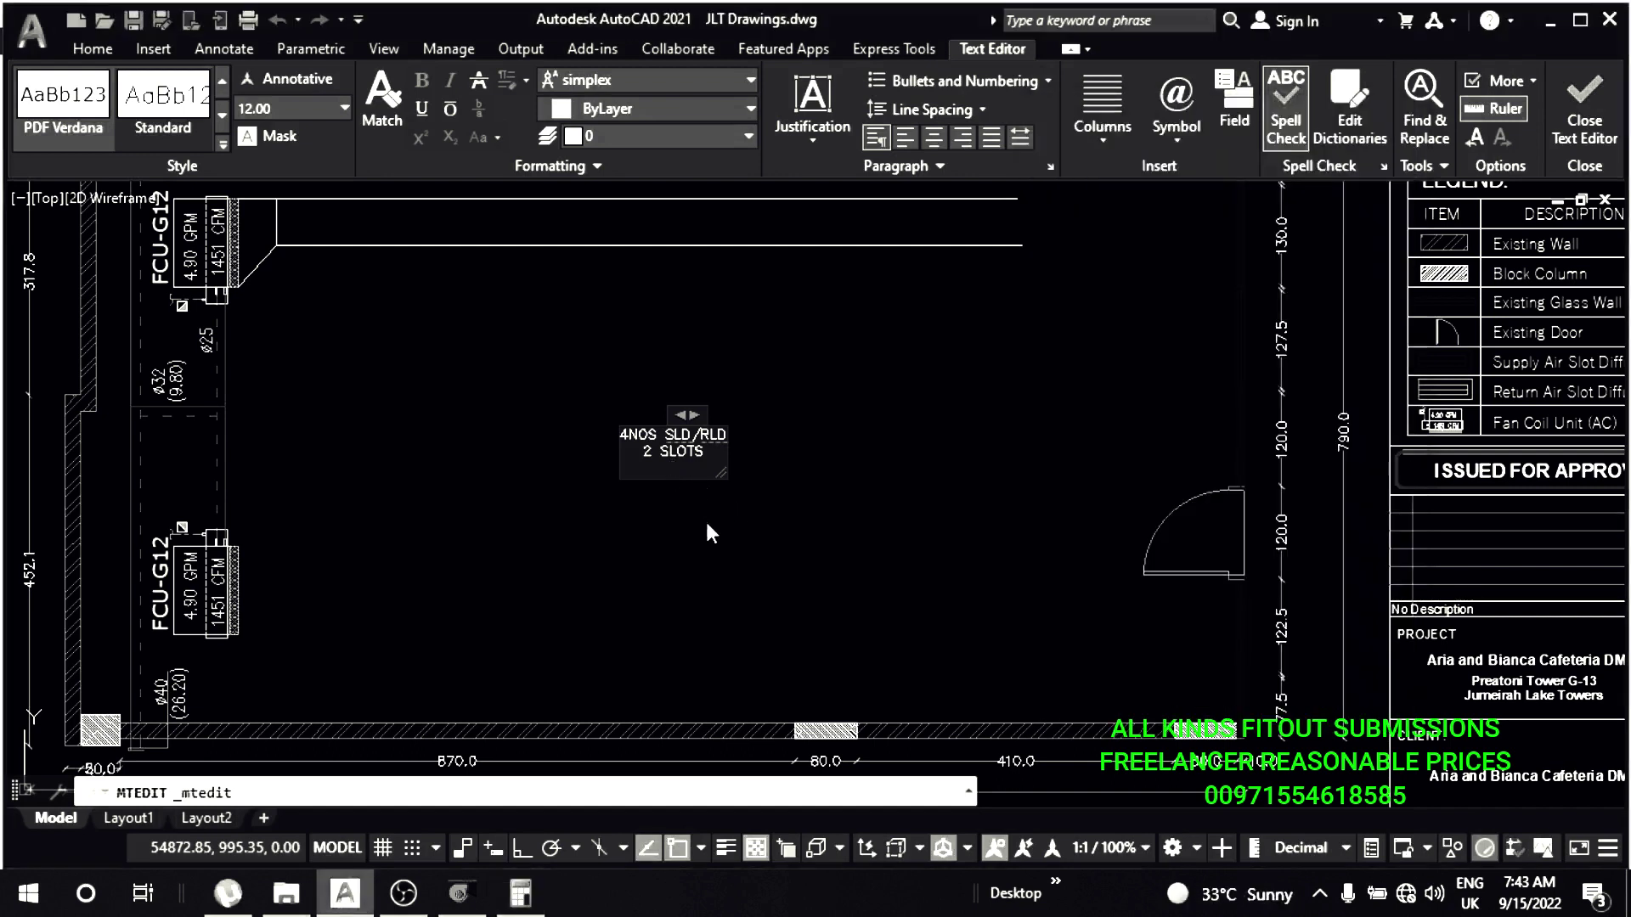
pyautogui.press('Return')
# - Add '725 CFM EACH' as the label's third line and close the text editor
pyautogui.write('725 CFM EACH')
pyautogui.press('Escape')
pyautogui.press('Escape')
pyautogui.press('Escape')
pyautogui.scroll(3, 679, 475)
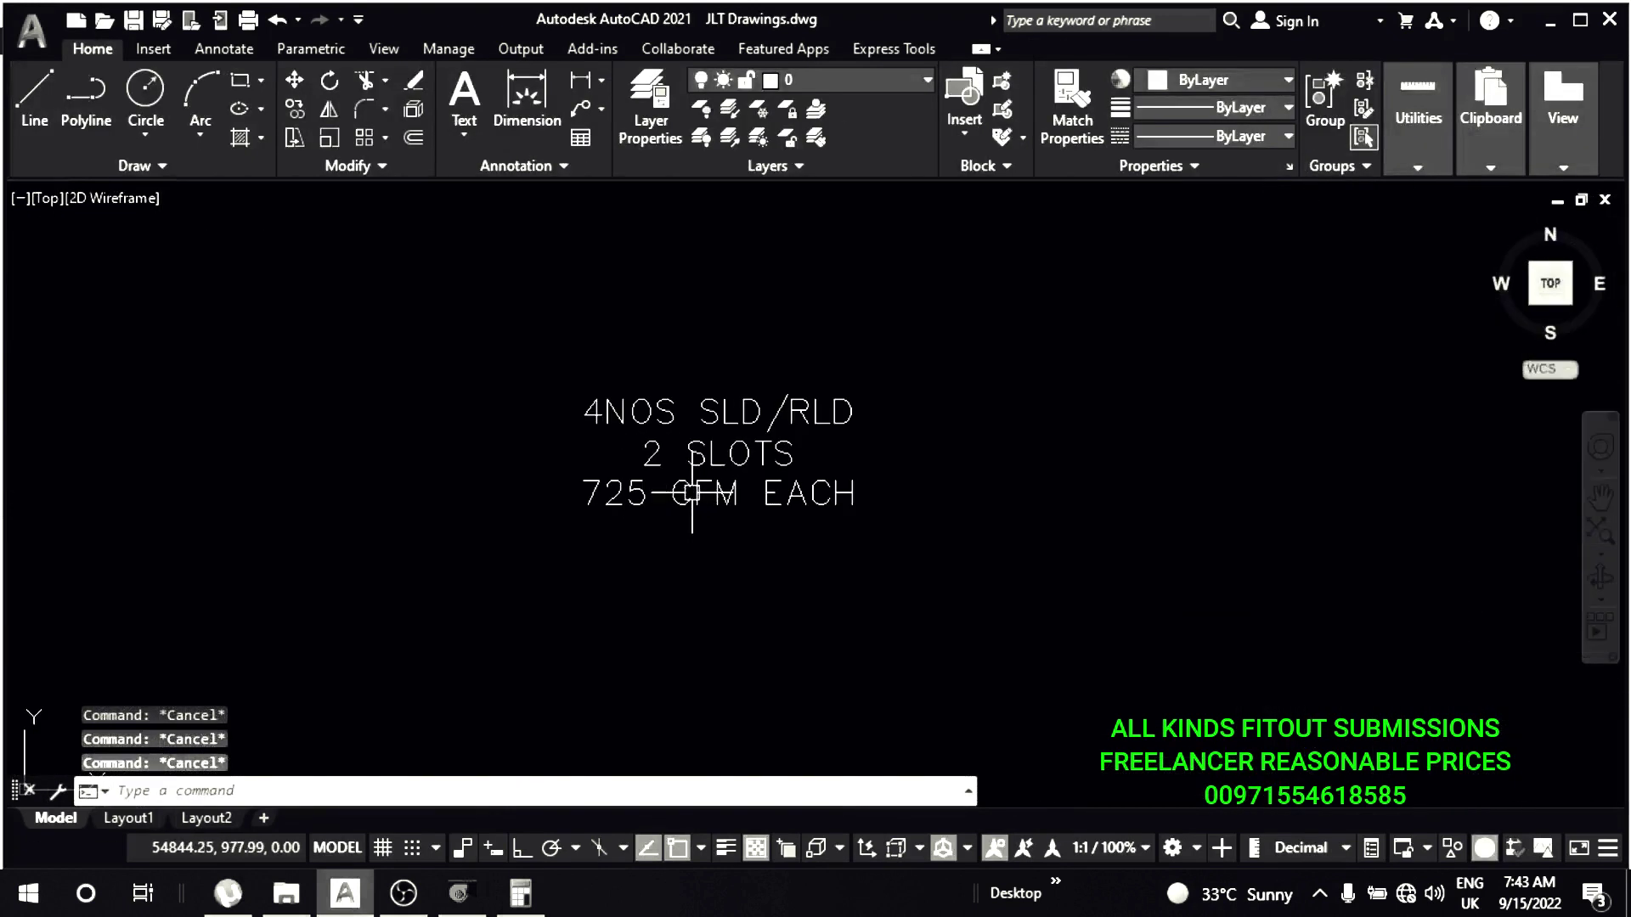
pyautogui.moveTo(721, 515); pyautogui.dragTo(735, 535, button='middle')
pyautogui.scroll(-2, 608, 535)
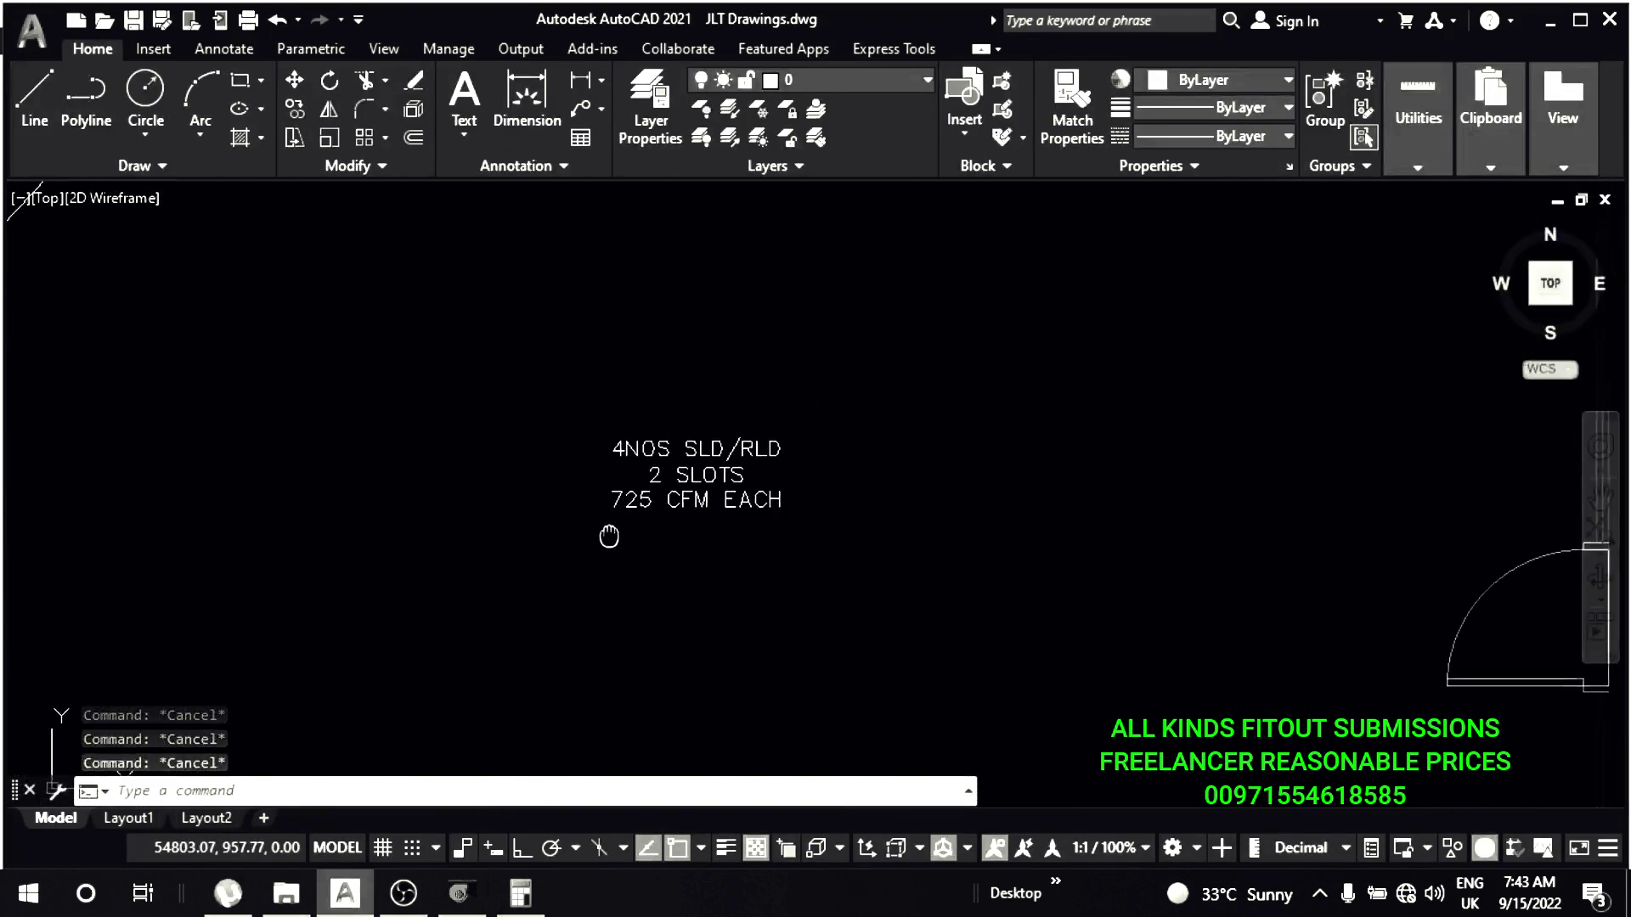
# - Calculate 725 ÷ 200 = 3.625 in Windows Calculator
pyautogui.click(520, 893)
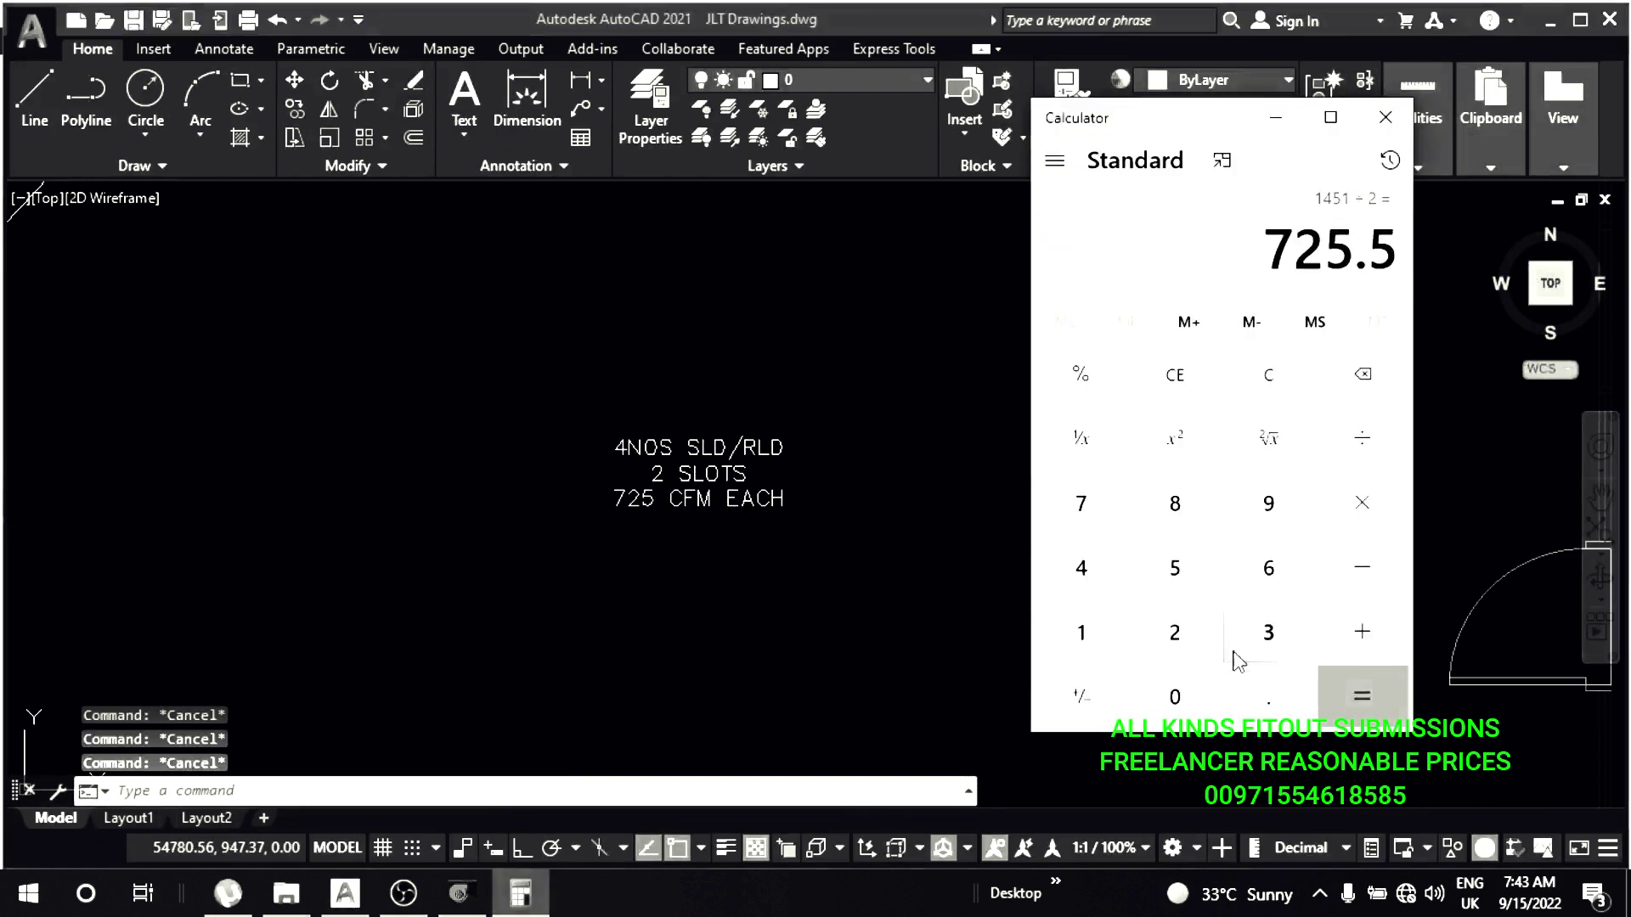
pyautogui.click(1080, 509)
pyautogui.click(1175, 633)
pyautogui.click(1175, 568)
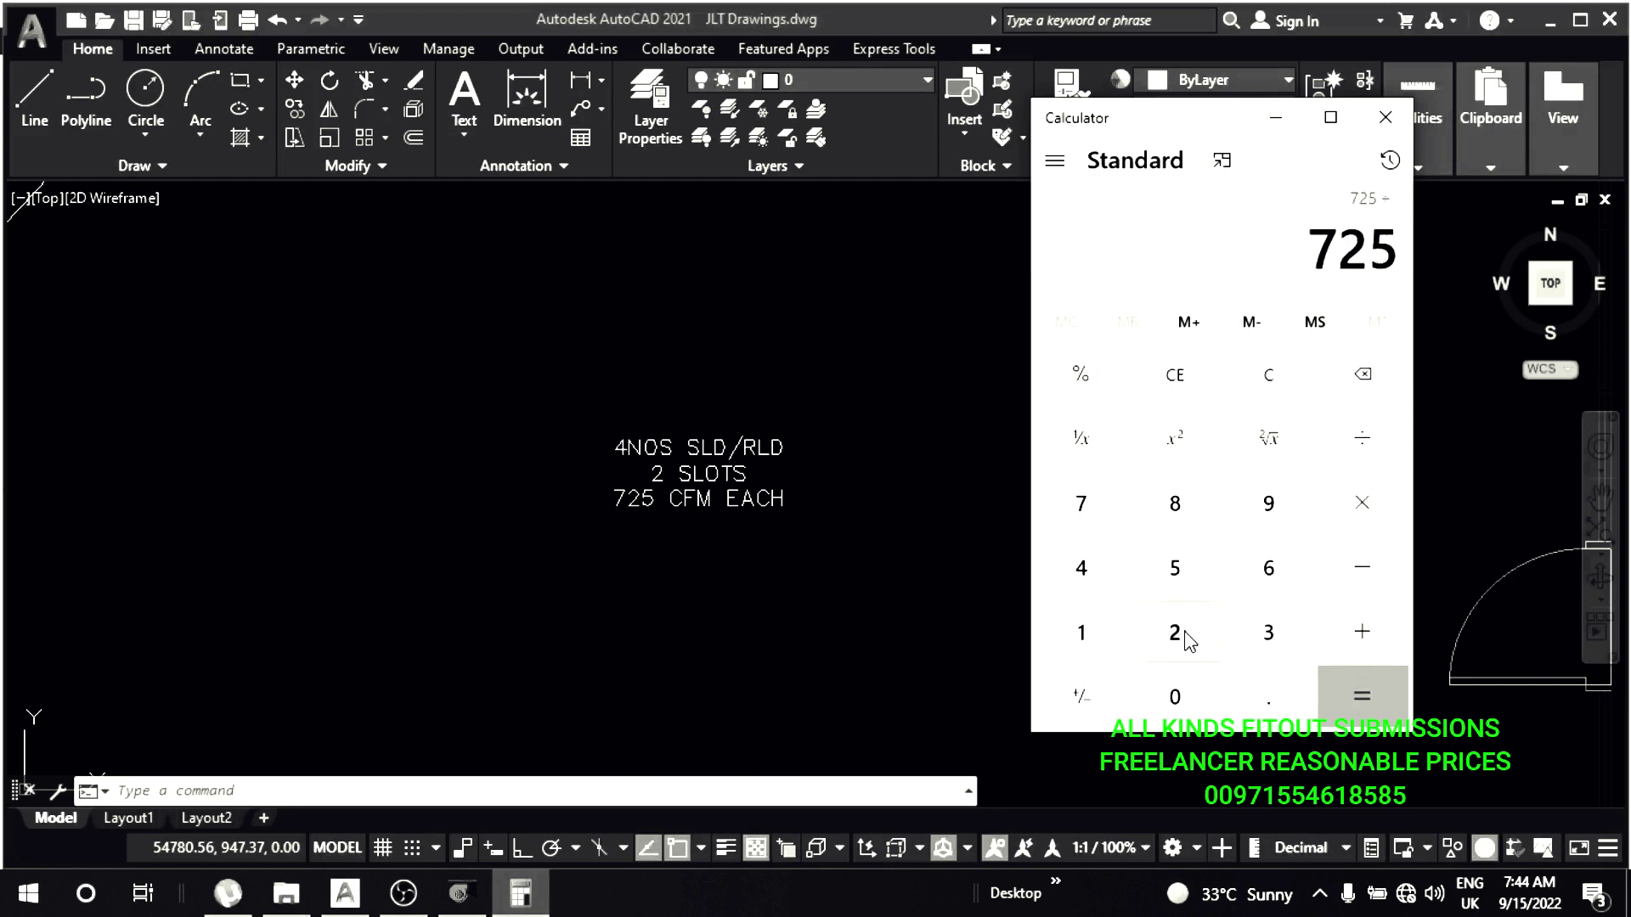
pyautogui.write('200')
pyautogui.click(1361, 696)
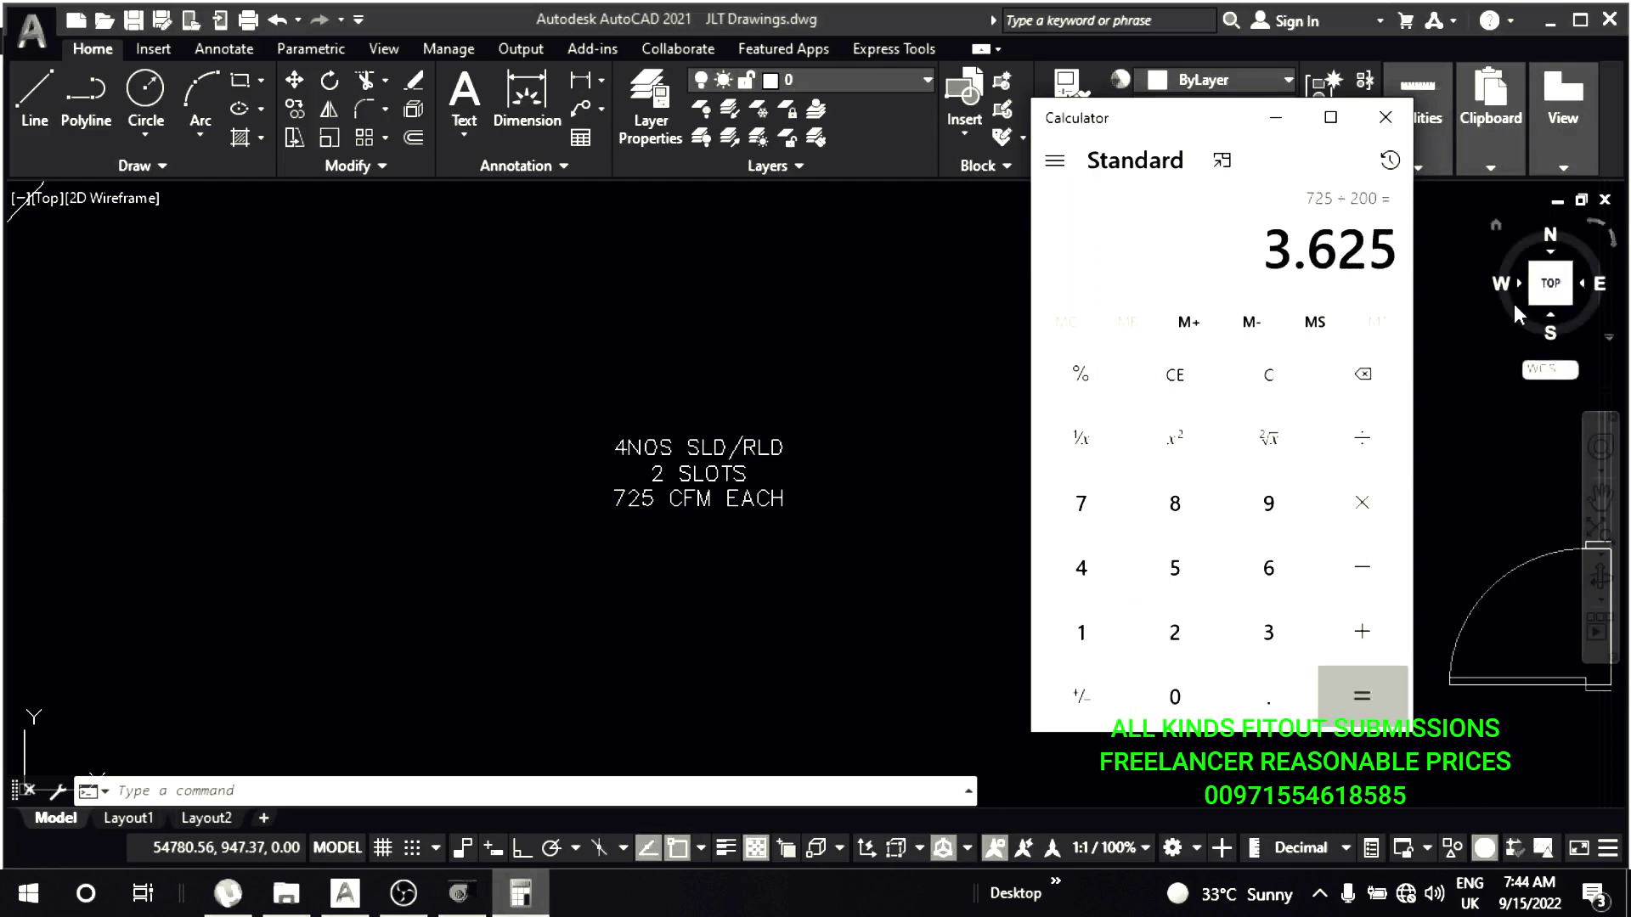
pyautogui.moveTo(1272, 255); pyautogui.dragTo(1339, 251)
# - Draw a 360-long horizontal line above the room label
pyautogui.click(658, 432)
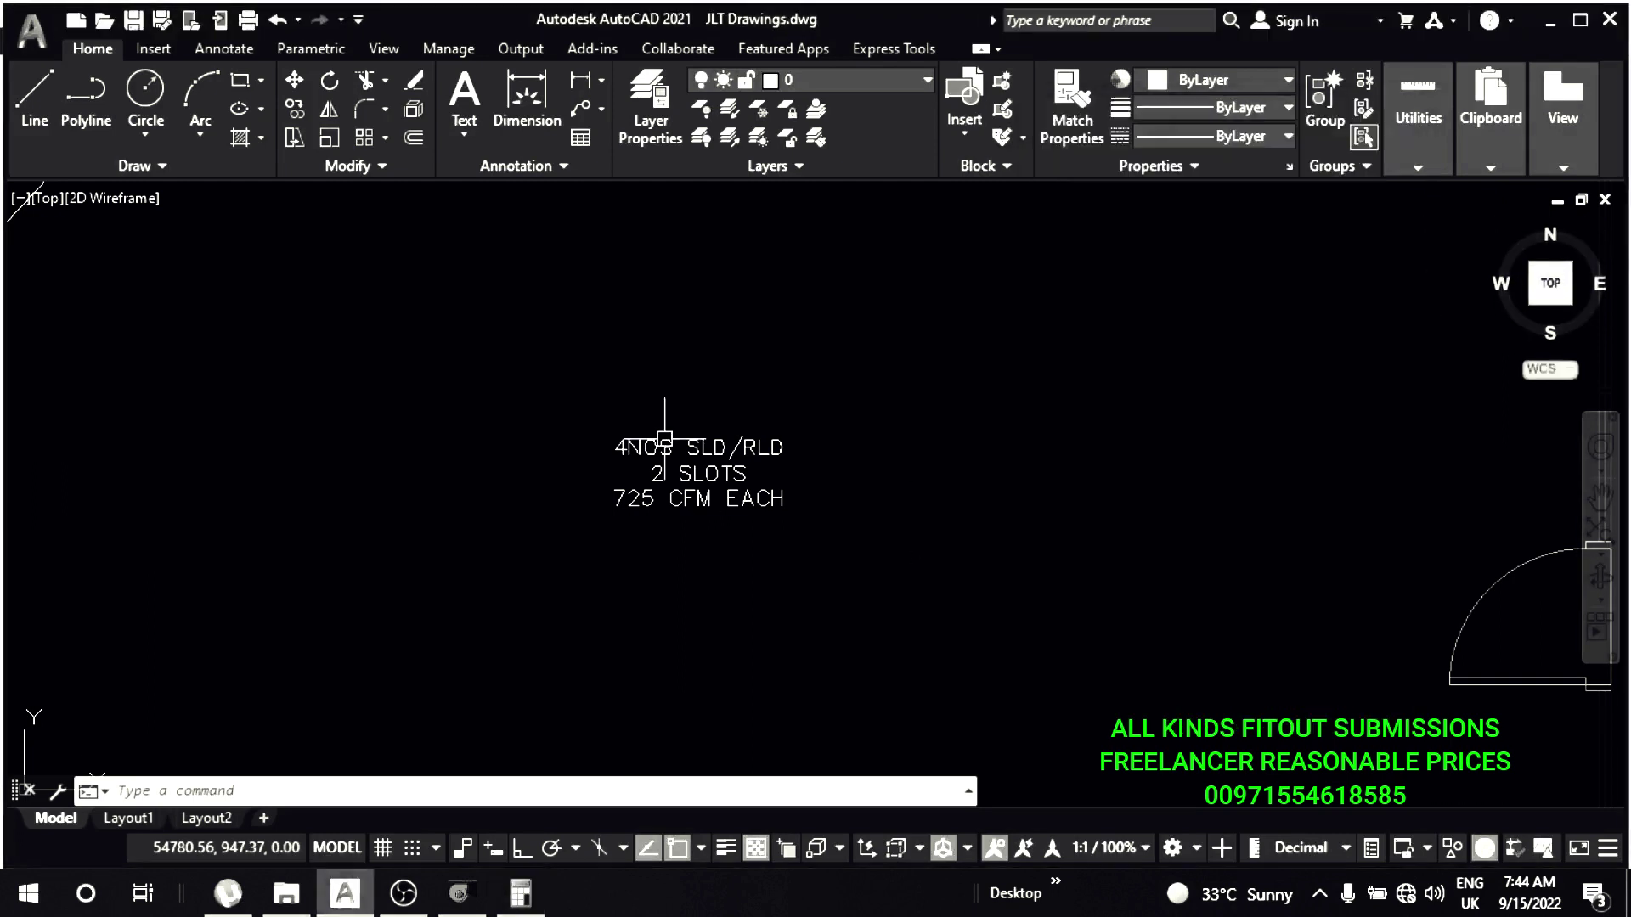
pyautogui.scroll(-5, 658, 431)
pyautogui.press('Escape')
pyautogui.press('Escape')
pyautogui.press('Escape')
pyautogui.scroll(3, 679, 424)
pyautogui.write('l')
pyautogui.press('Return')
pyautogui.click(654, 429)
pyautogui.press('F8')
pyautogui.write('360')
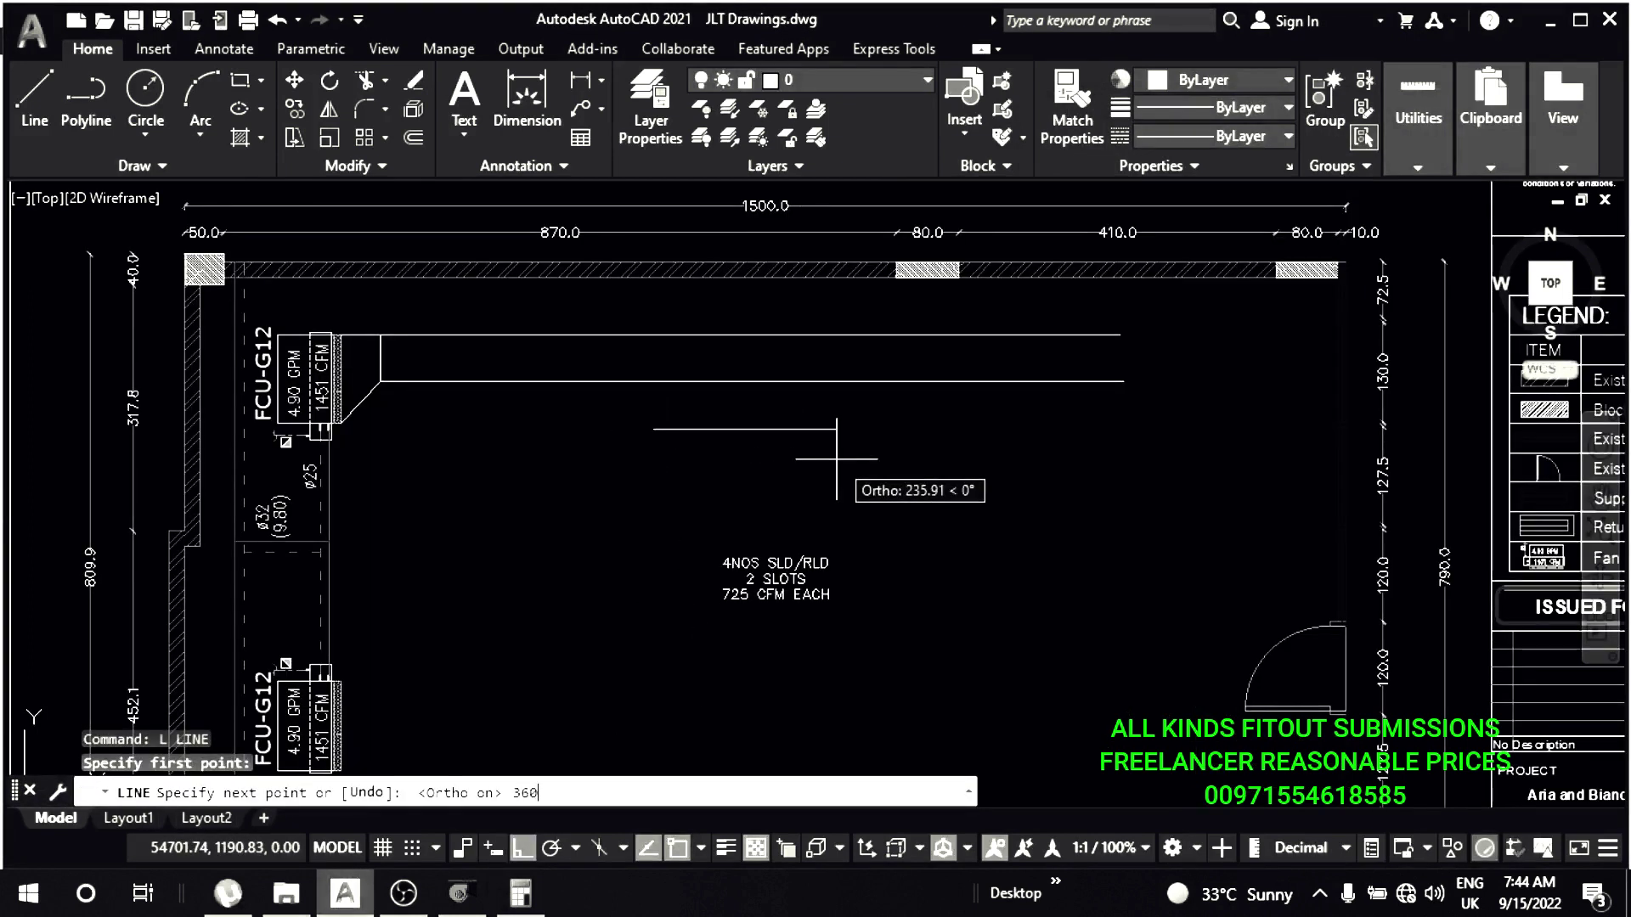
pyautogui.press('Return')
pyautogui.press('Escape')
pyautogui.press('Escape')
pyautogui.press('Escape')
# - Offset the new line once, then delete the unwanted extra parallel copy
pyautogui.moveTo(712, 474); pyautogui.dragTo(785, 492, button='middle')
pyautogui.write('o')
pyautogui.press('Return')
pyautogui.write('5')
pyautogui.press('Return')
pyautogui.click(809, 450)
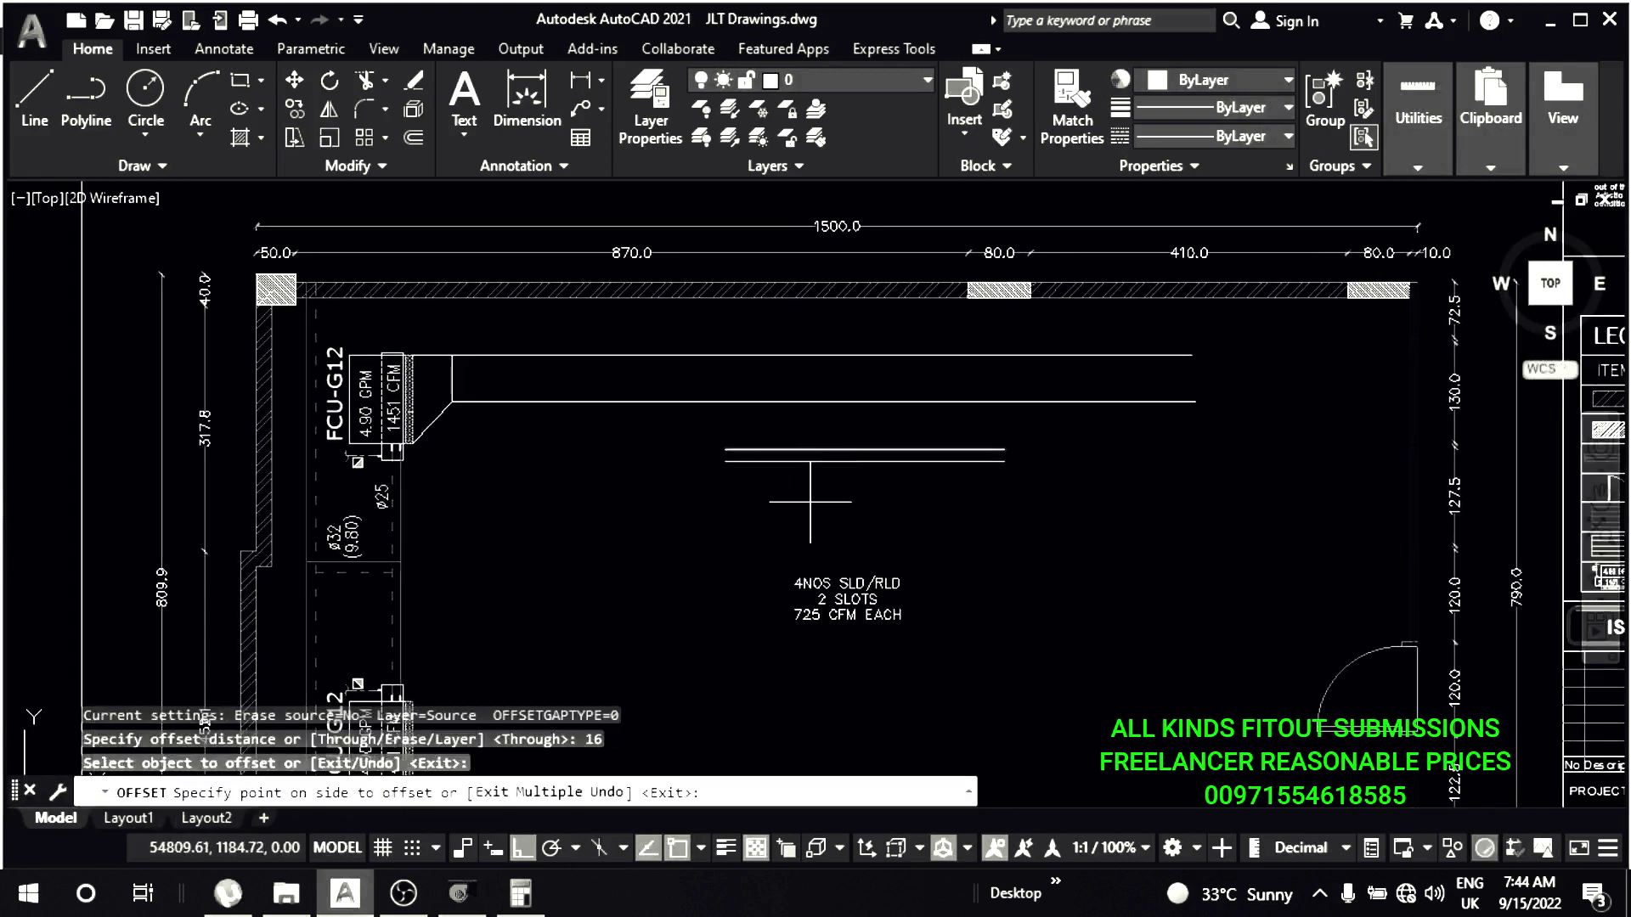
pyautogui.press('Escape')
pyautogui.press('Escape')
pyautogui.scroll(4, 827, 452)
pyautogui.click(824, 443)
pyautogui.press('Delete')
pyautogui.press('Escape')
pyautogui.press('Escape')
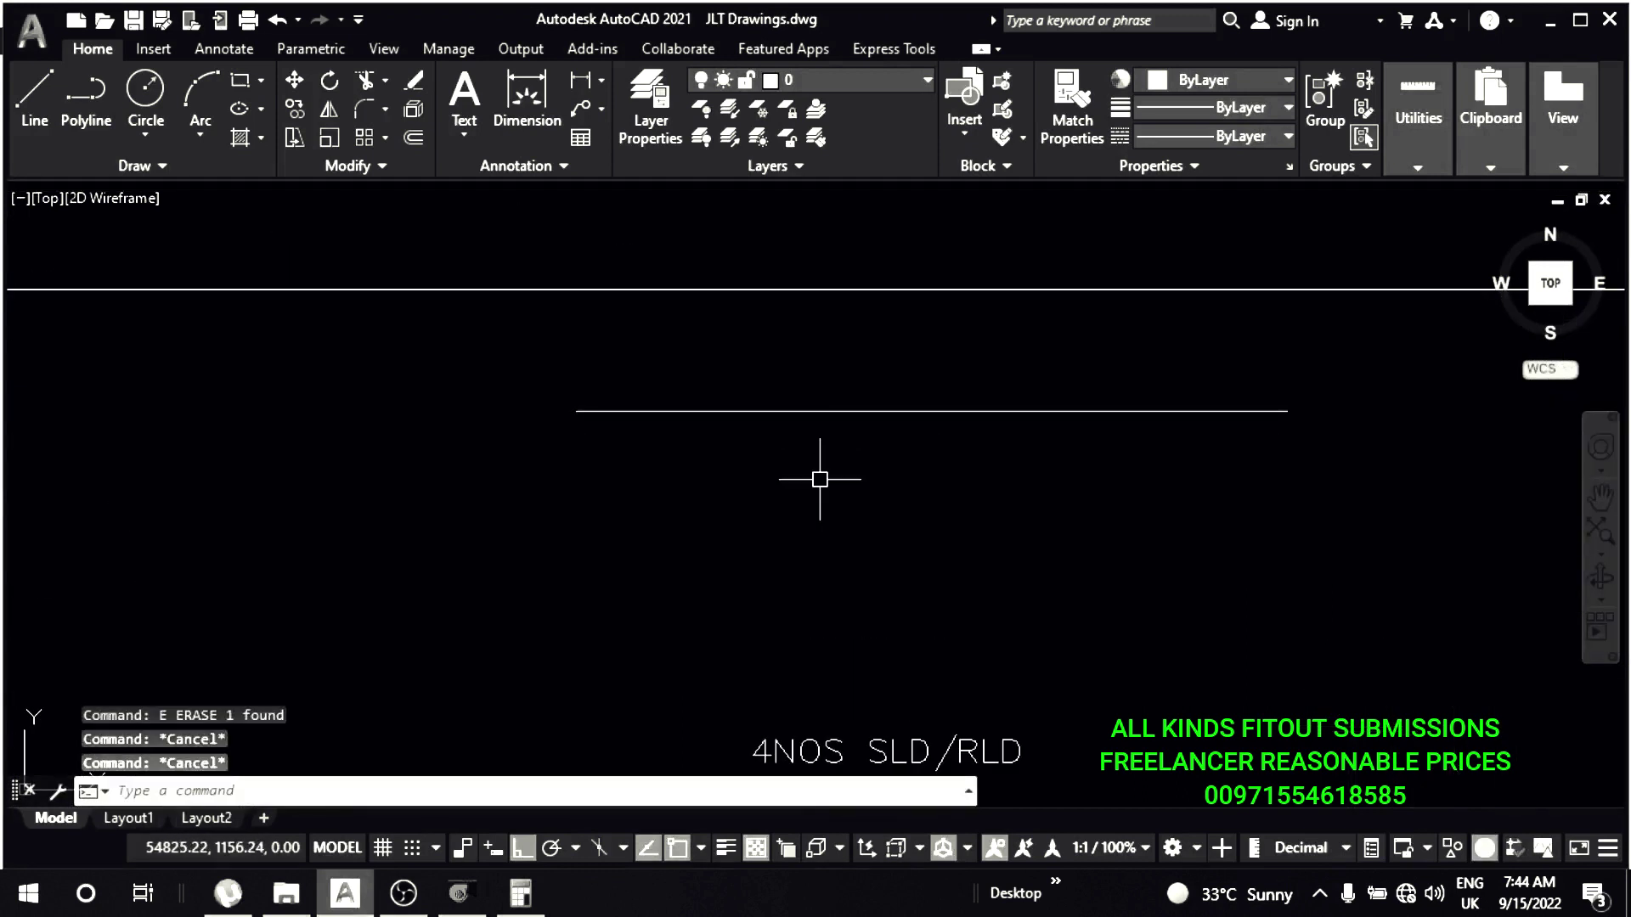
# - Offset the top line 20 downward as a second guide line
pyautogui.write('o')
pyautogui.press('Return')
pyautogui.write('20')
pyautogui.press('Return')
pyautogui.click(830, 411)
pyautogui.click(817, 501)
pyautogui.press('Escape')
pyautogui.press('Escape')
pyautogui.press('Escape')
# - Draw a long narrow rectangle between the two guide lines
pyautogui.write('R')
pyautogui.press('Return')
pyautogui.click(576, 411)
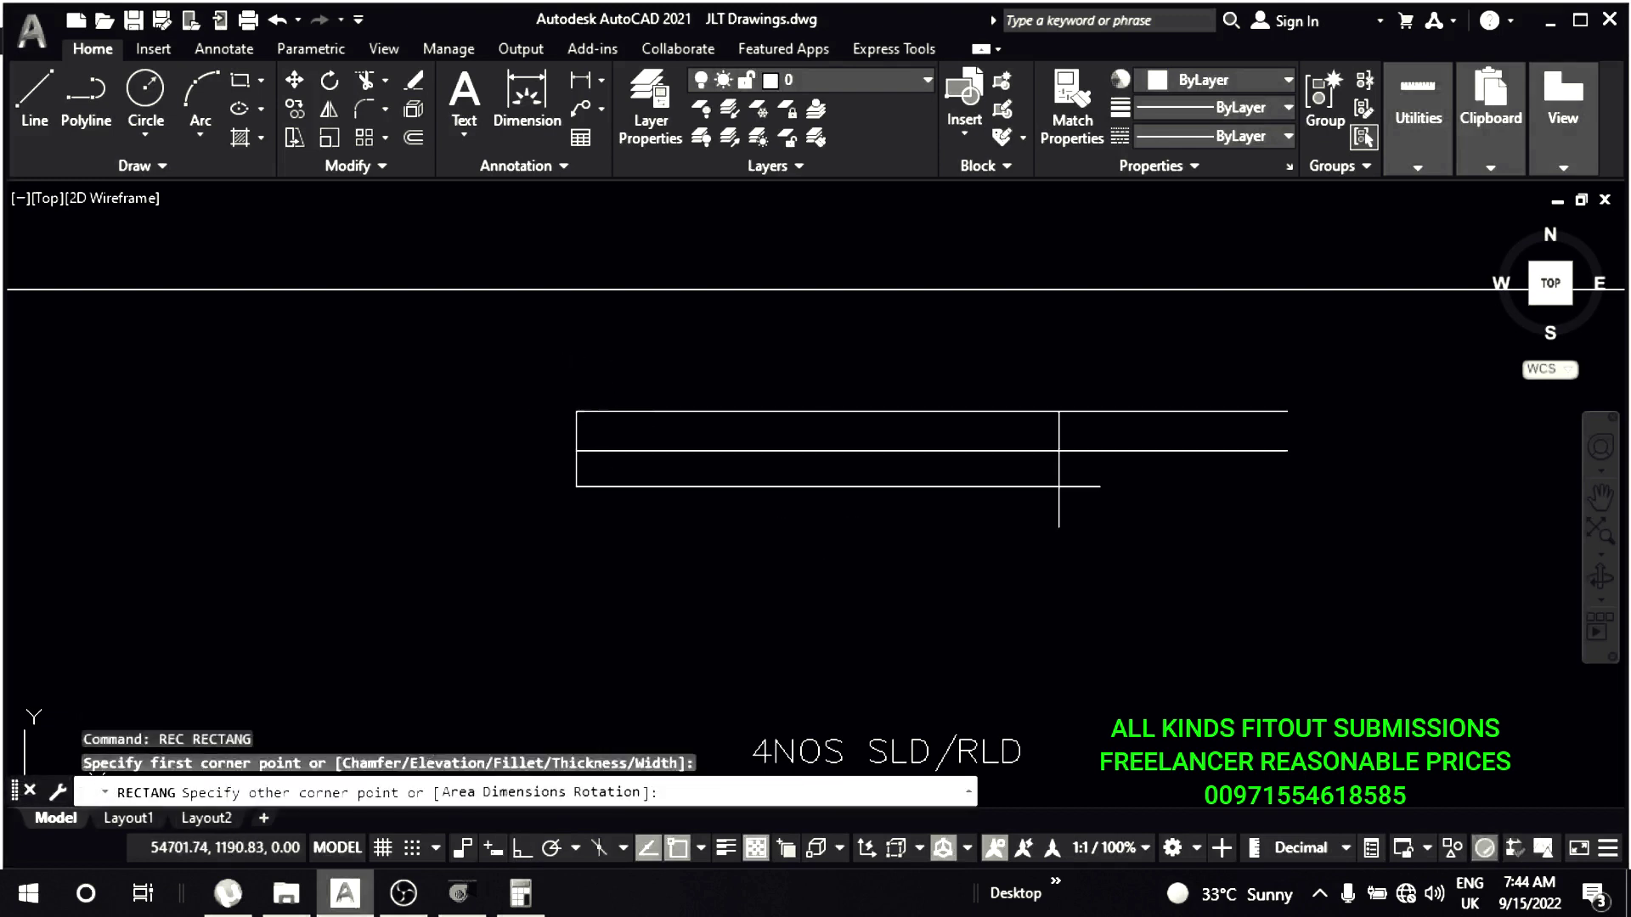
pyautogui.click(1284, 450)
pyautogui.click(1231, 450)
pyautogui.moveTo(1139, 506); pyautogui.dragTo(1212, 479, button='middle')
# - Move the rectangle into position and erase the two construction lines
pyautogui.write('m')
pyautogui.press('Return')
pyautogui.click(1197, 501)
pyautogui.click(1245, 631)
pyautogui.press('Delete')
pyautogui.scroll(-2, 943, 466)
# - Offset the rectangle 5 inward to form the slot diffuser outline
pyautogui.press('Escape')
pyautogui.press('Escape')
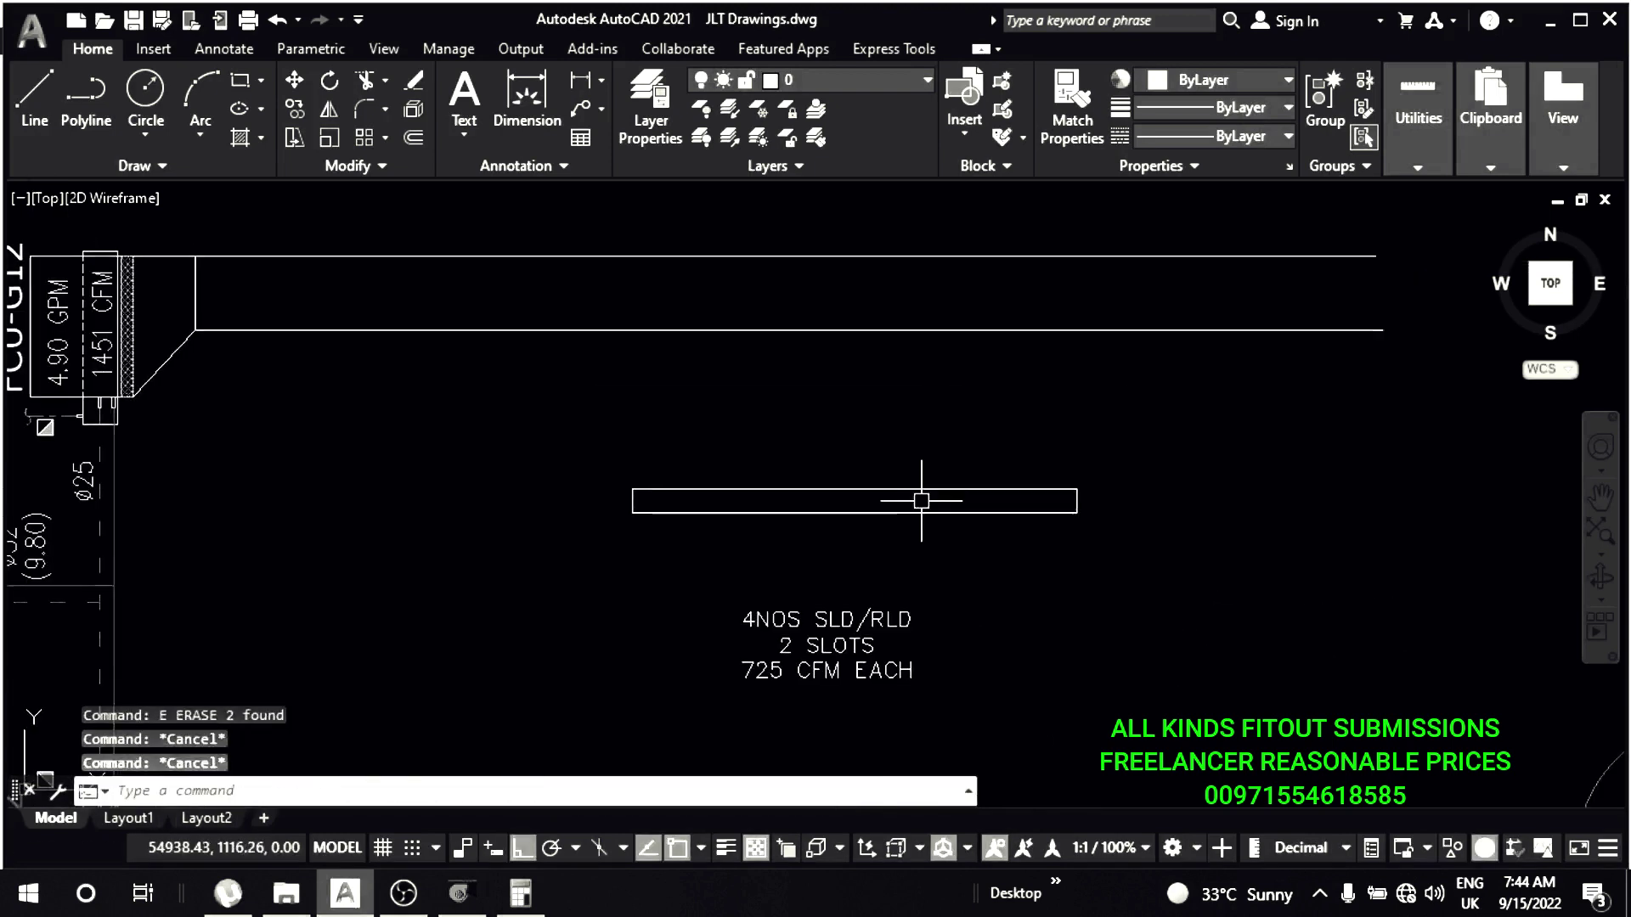
pyautogui.write('o')
pyautogui.press('Return')
pyautogui.write('5')
pyautogui.press('Return')
pyautogui.scroll(2, 964, 504)
pyautogui.click(986, 526)
pyautogui.click(977, 497)
pyautogui.press('Escape')
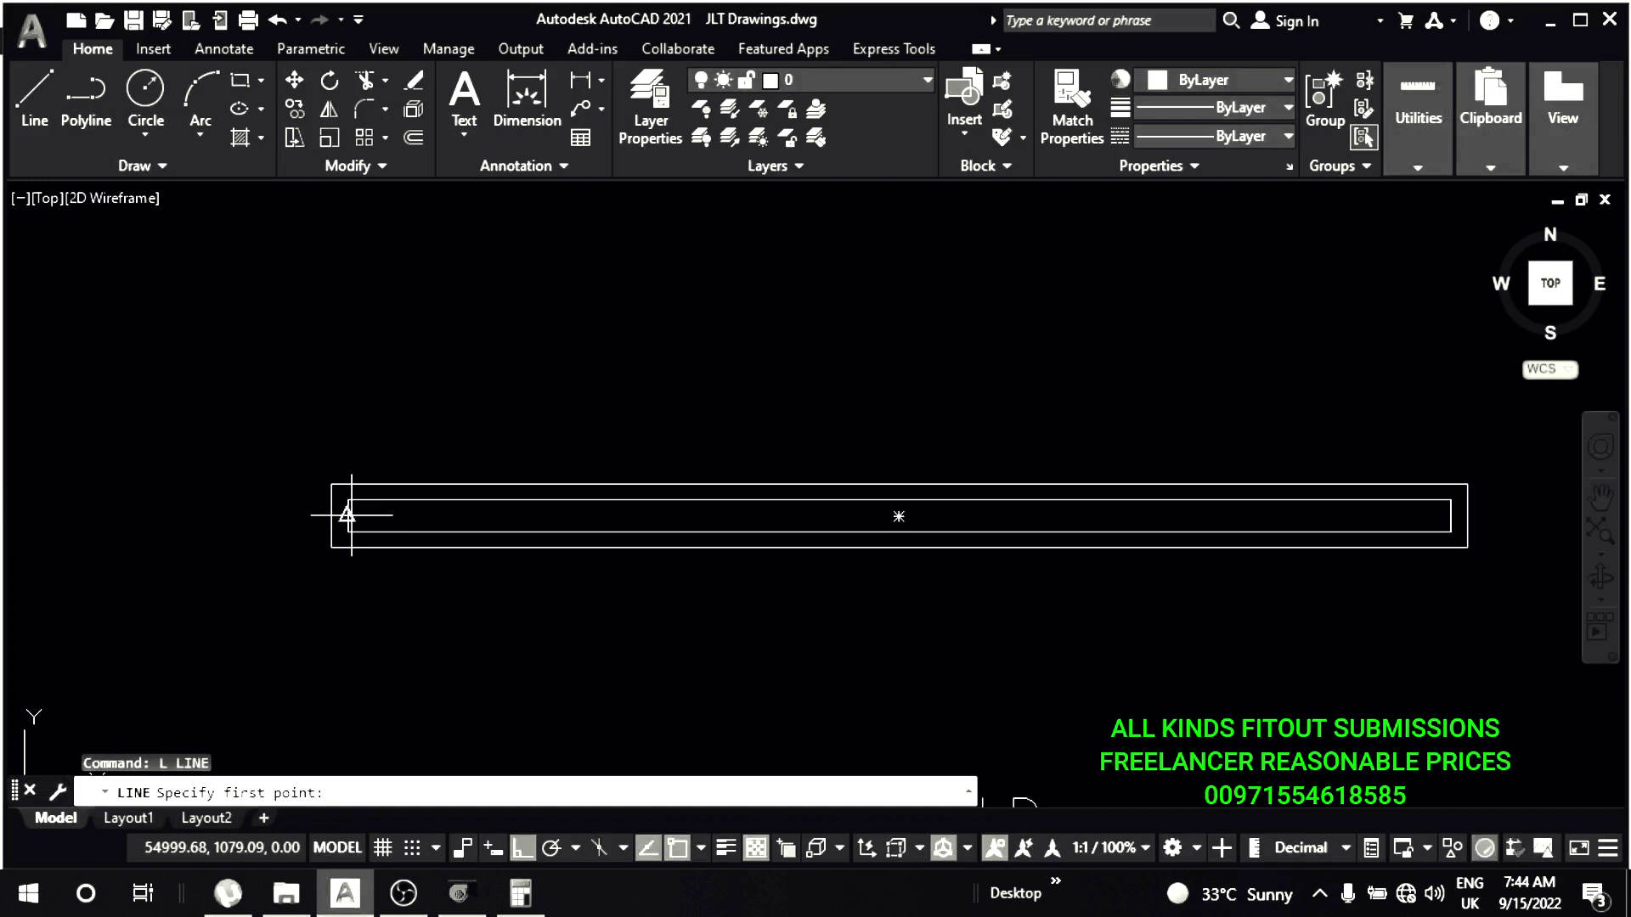
# - Window-select the slot diffuser grille and change its colour to Blue
pyautogui.click(350, 514)
pyautogui.moveTo(1427, 531); pyautogui.dragTo(1061, 489, button='middle')
pyautogui.press('Escape')
pyautogui.press('Escape')
pyautogui.scroll(-5, 855, 538)
pyautogui.click(823, 458)
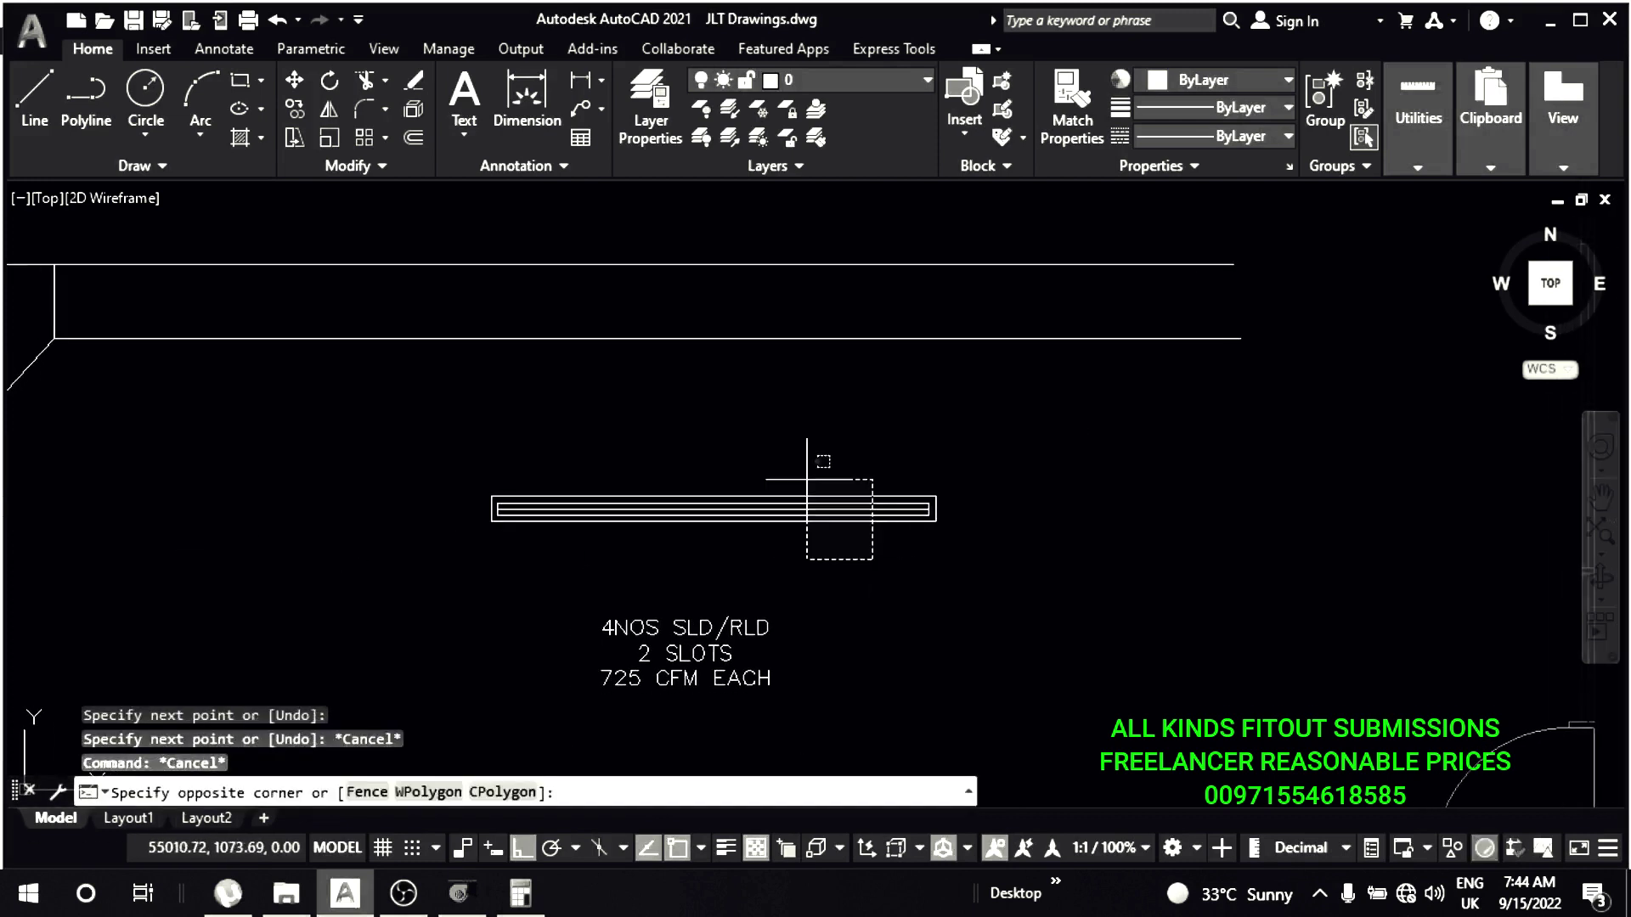
pyautogui.click(875, 547)
pyautogui.click(1201, 82)
pyautogui.click(1241, 323)
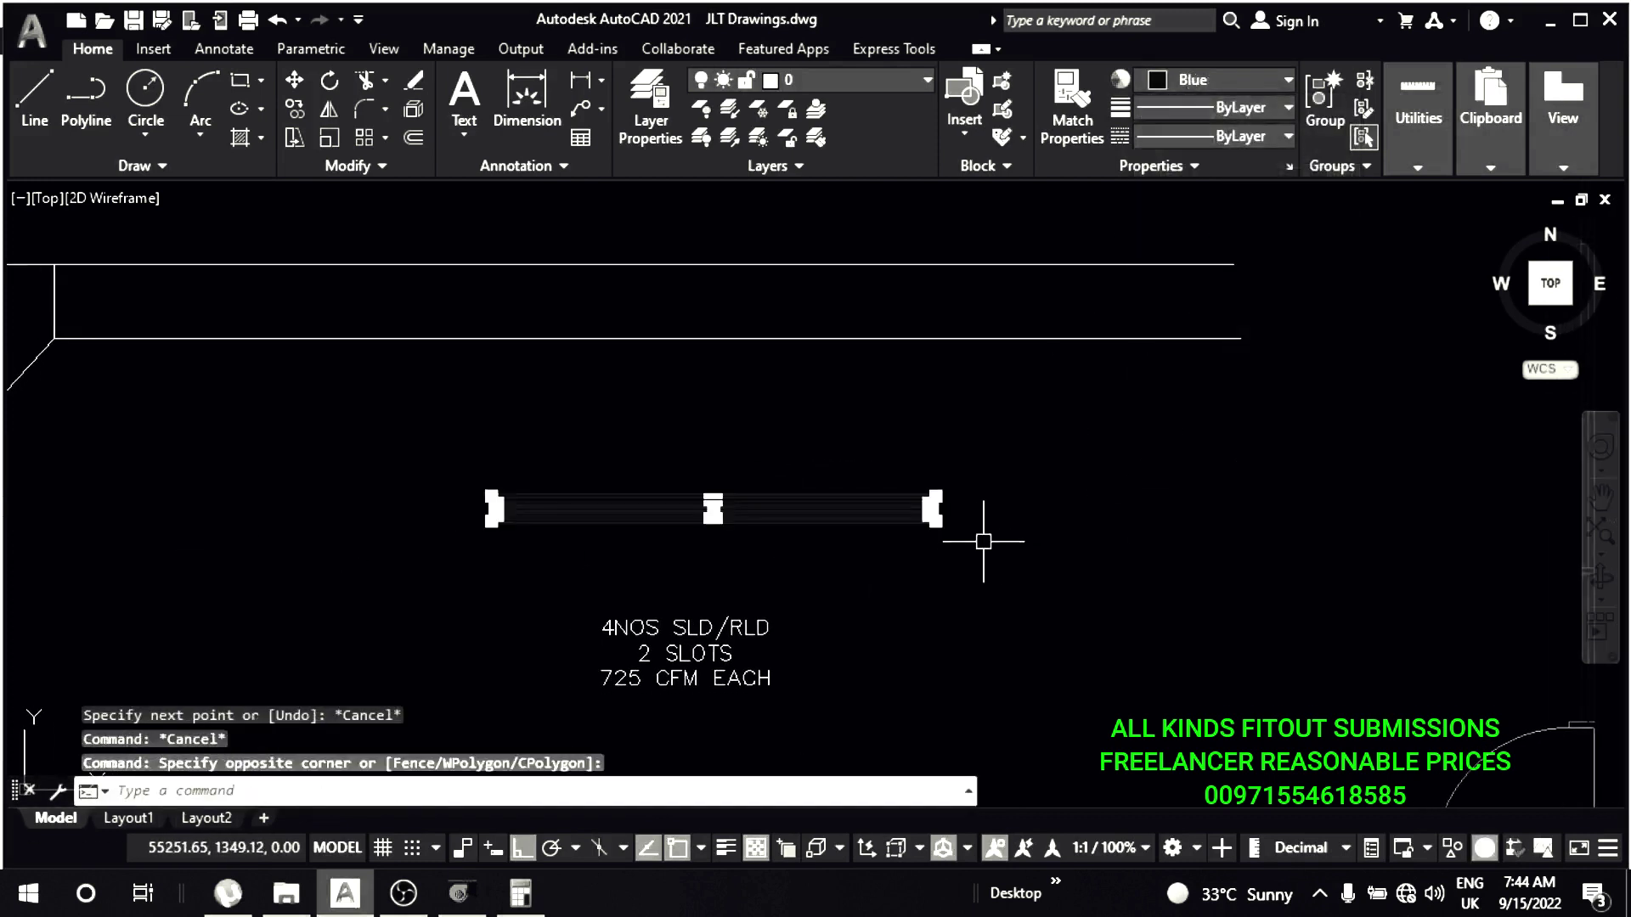
pyautogui.scroll(-2, 972, 535)
pyautogui.press('Escape')
# - Mirror the grille across a vertical line, keeping the original, to double the row
pyautogui.scroll(1, 954, 517)
pyautogui.scroll(2, 885, 438)
pyautogui.click(885, 438)
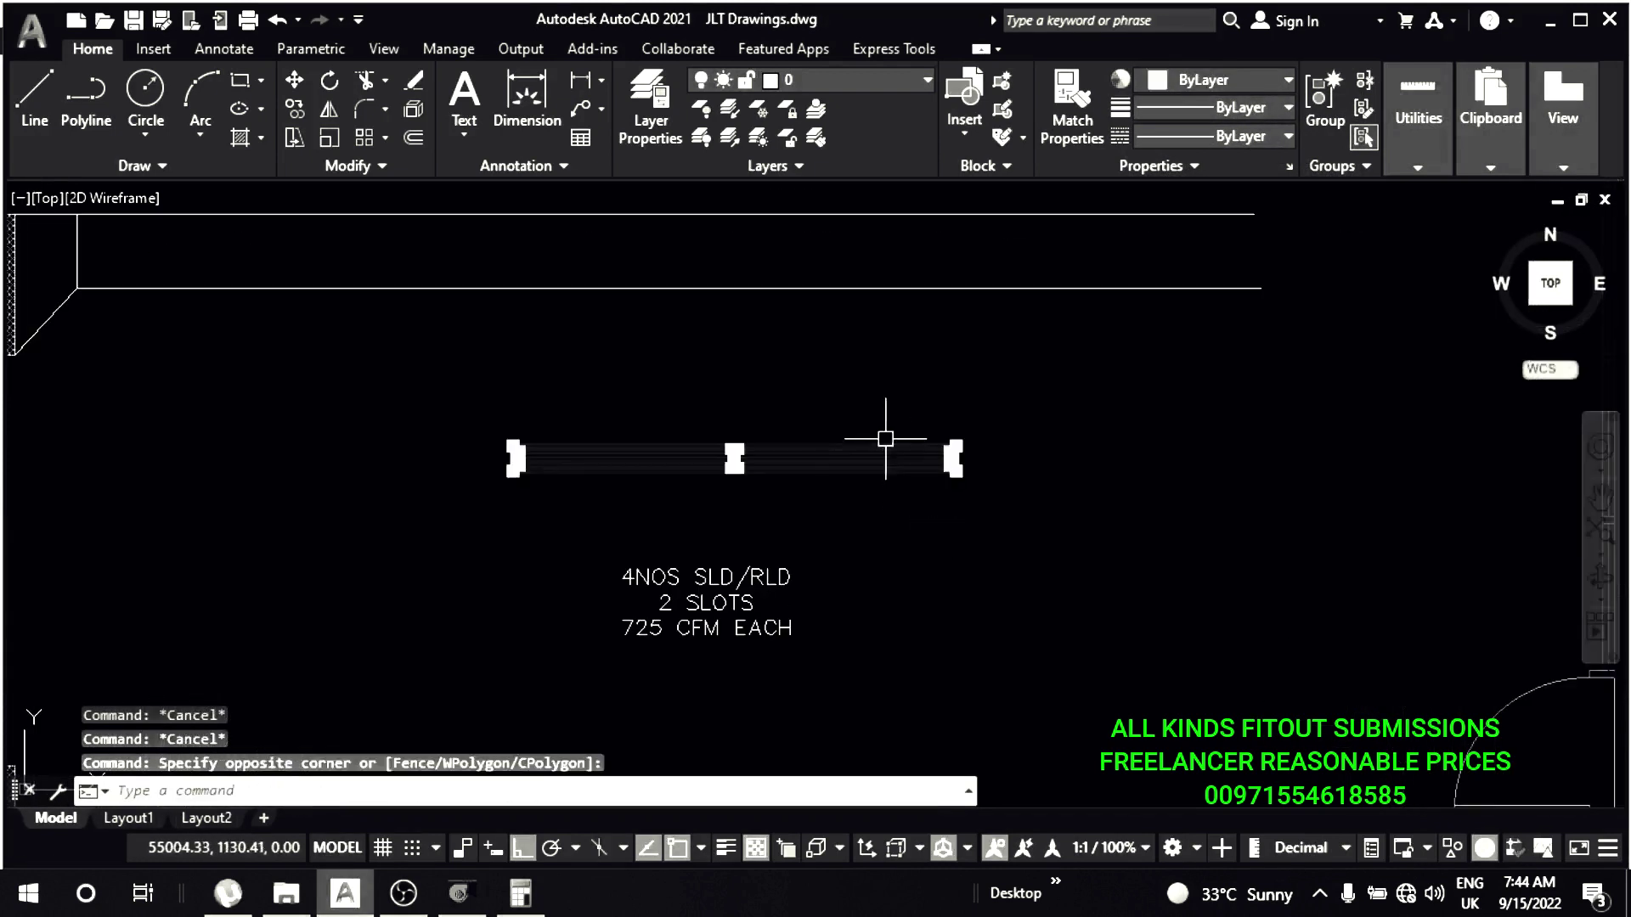
pyautogui.write('MI')
pyautogui.press('Return')
pyautogui.scroll(3, 943, 488)
pyautogui.click(988, 417)
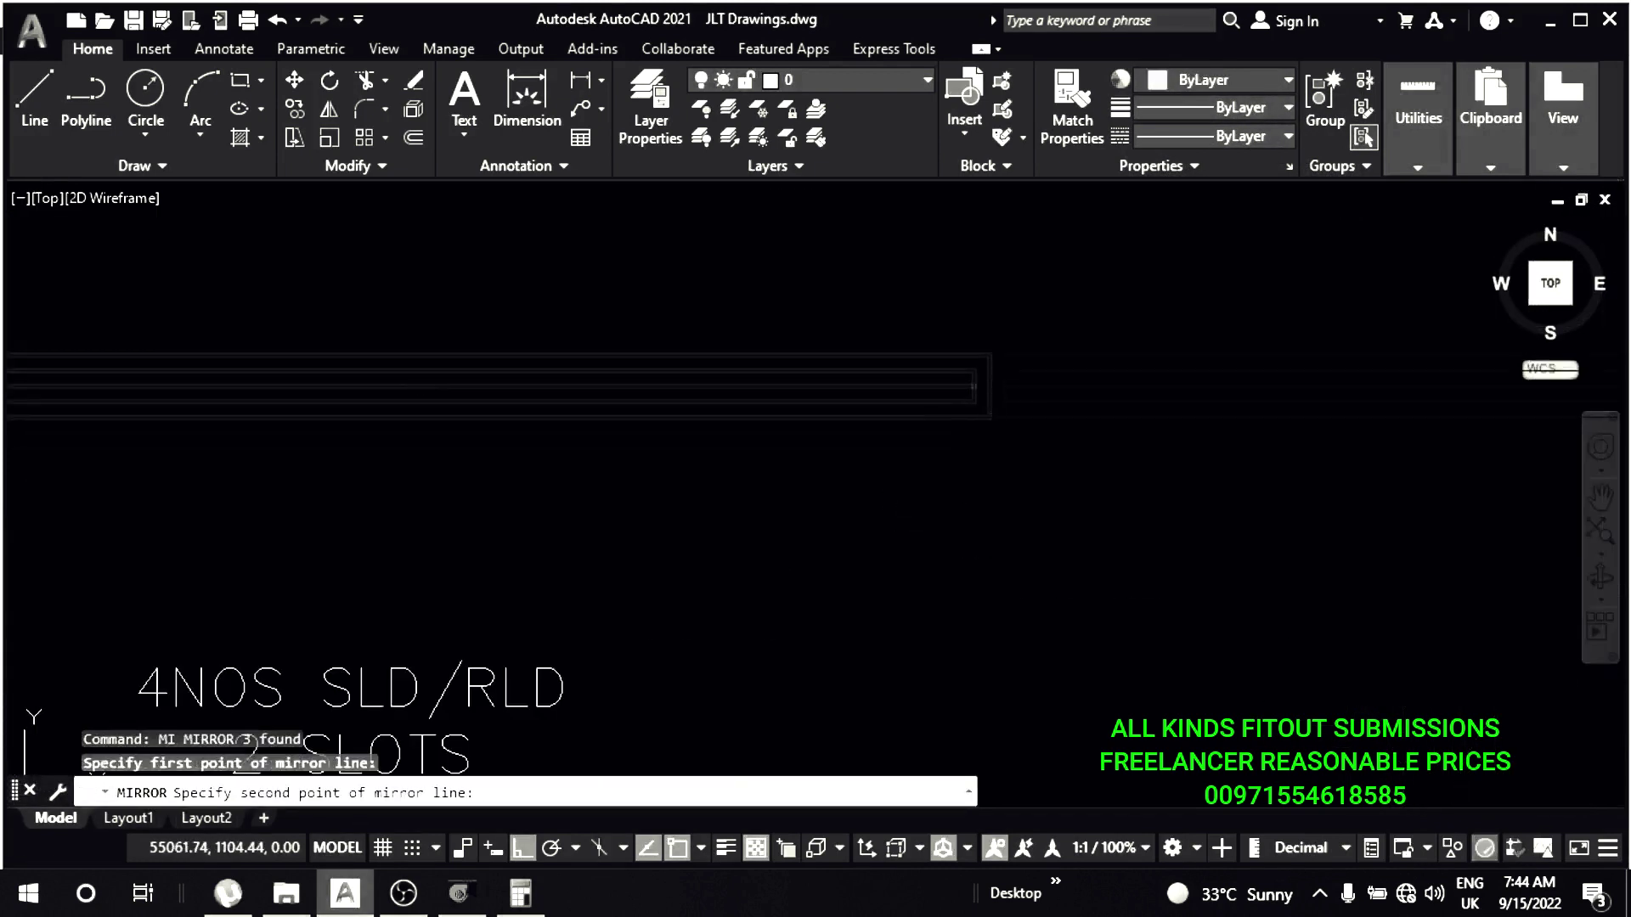
pyautogui.click(989, 501)
pyautogui.scroll(-3, 988, 501)
pyautogui.scroll(3, 1018, 424)
pyautogui.press('Escape')
pyautogui.press('Escape')
# - Select the doubled grille row and begin moving it toward the FCU supply duct
pyautogui.click(1017, 424)
pyautogui.click(874, 471)
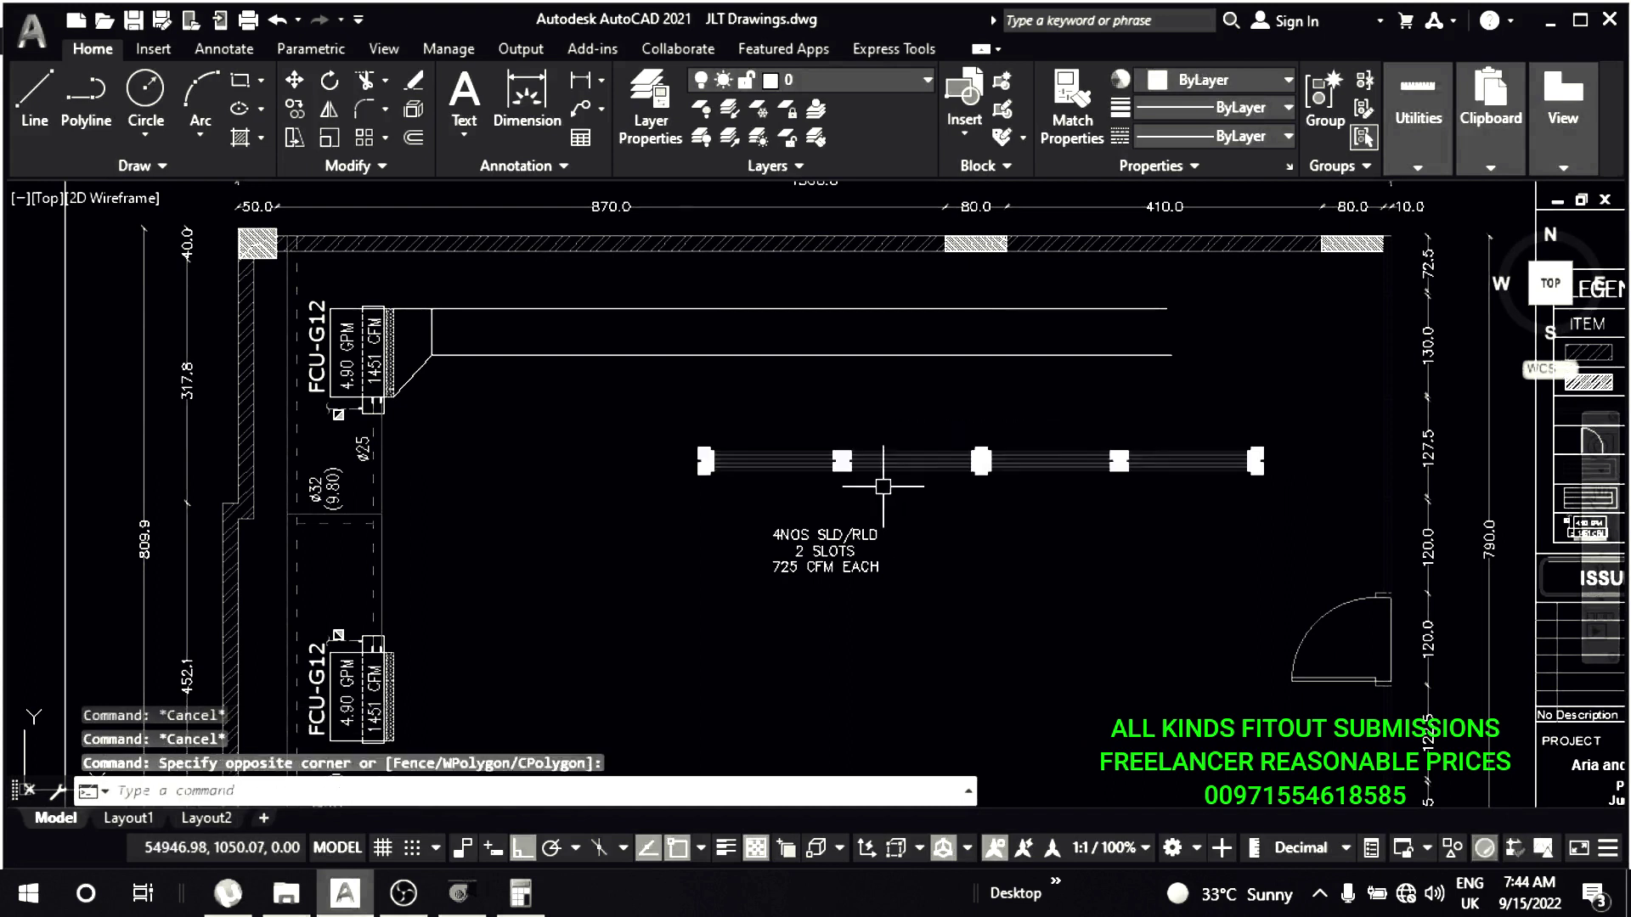
pyautogui.write('M')
pyautogui.press('Return')
pyautogui.moveTo(874, 471); pyautogui.dragTo(1009, 476, button='middle')
pyautogui.click(1122, 410)
# - Drop the slot diffuser grille below the supply duct and clear the selection
pyautogui.click(826, 402)
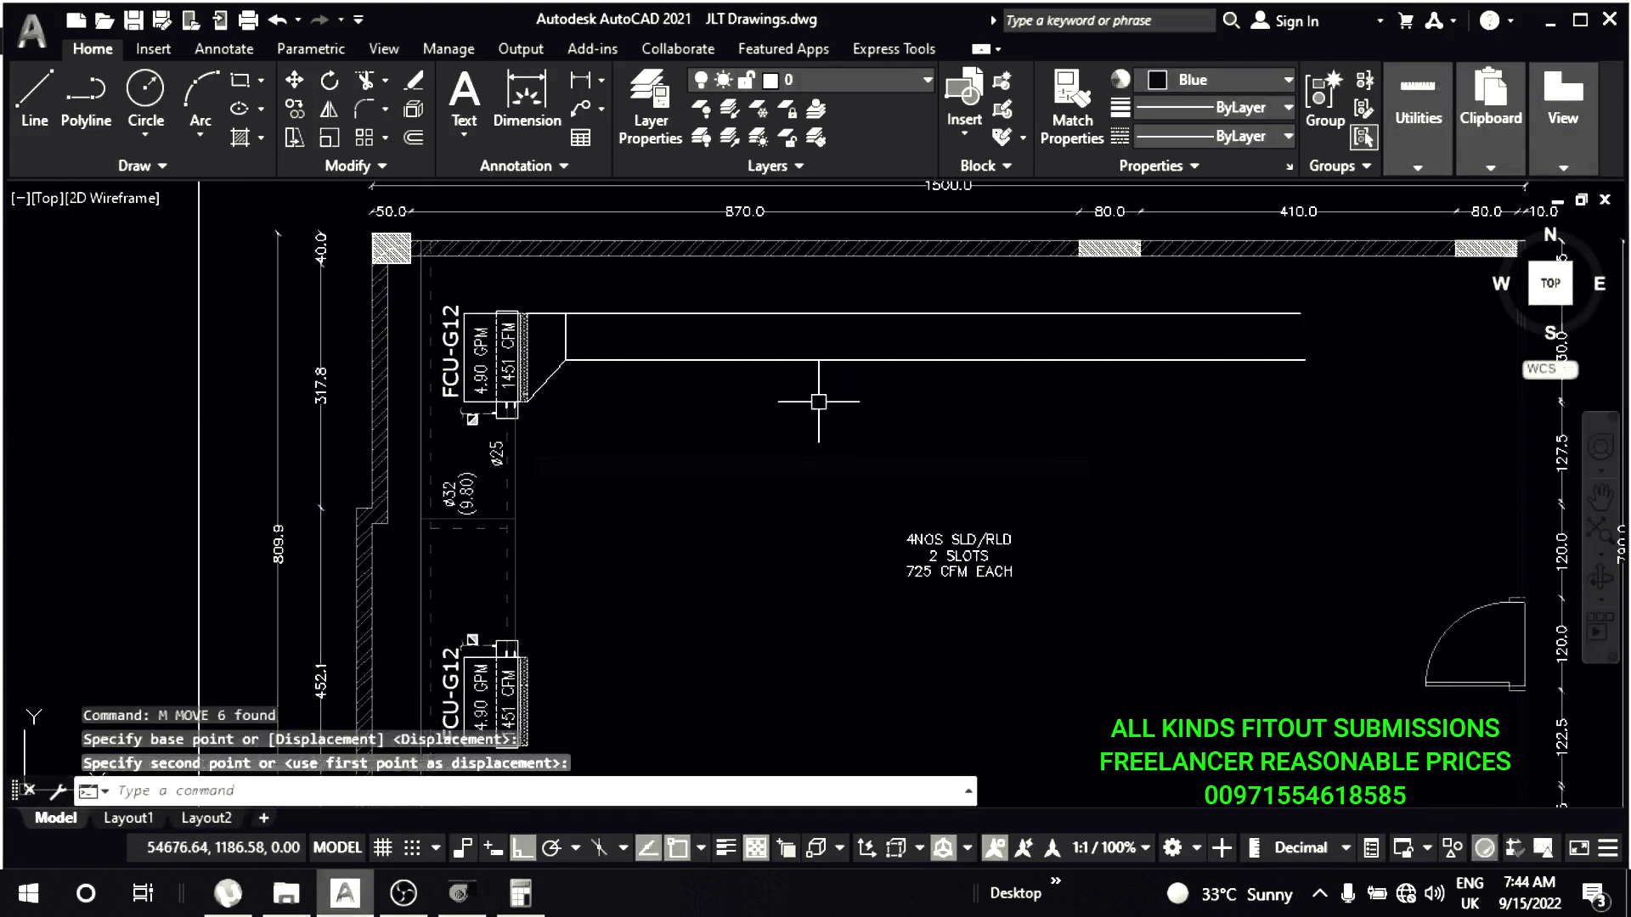
pyautogui.scroll(-3, 746, 426)
pyautogui.scroll(2, 833, 448)
pyautogui.scroll(3, 833, 448)
pyautogui.press('Escape')
pyautogui.press('Escape')
pyautogui.click(845, 425)
pyautogui.click(730, 518)
pyautogui.scroll(-2, 816, 442)
pyautogui.press('Escape')
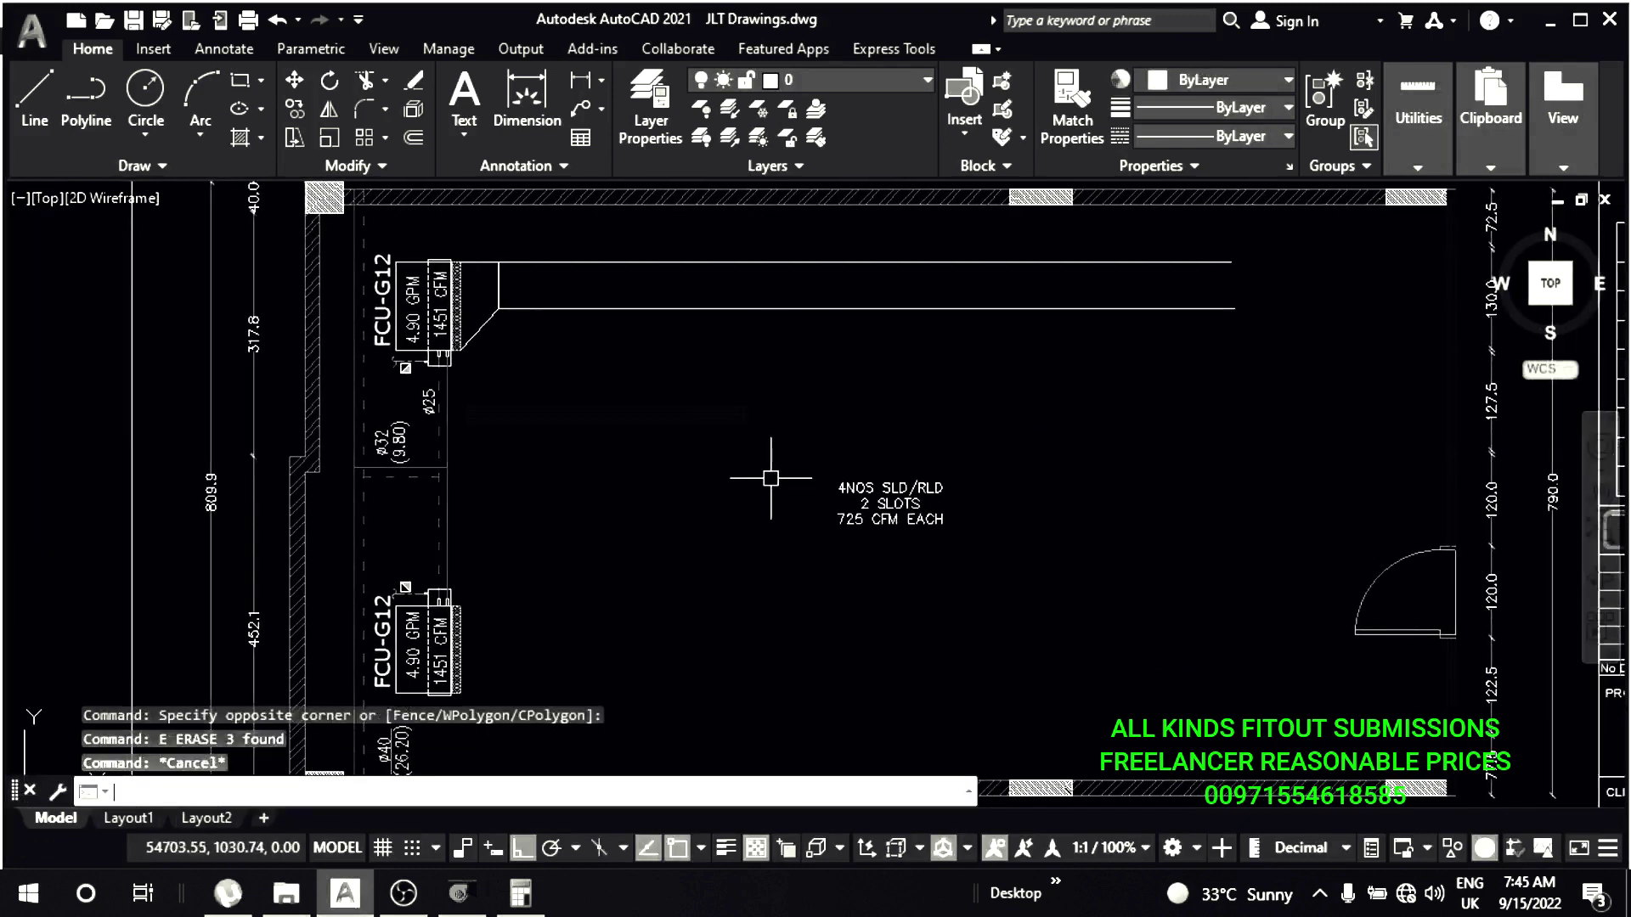
pyautogui.moveTo(696, 443); pyautogui.dragTo(821, 484, button='middle')
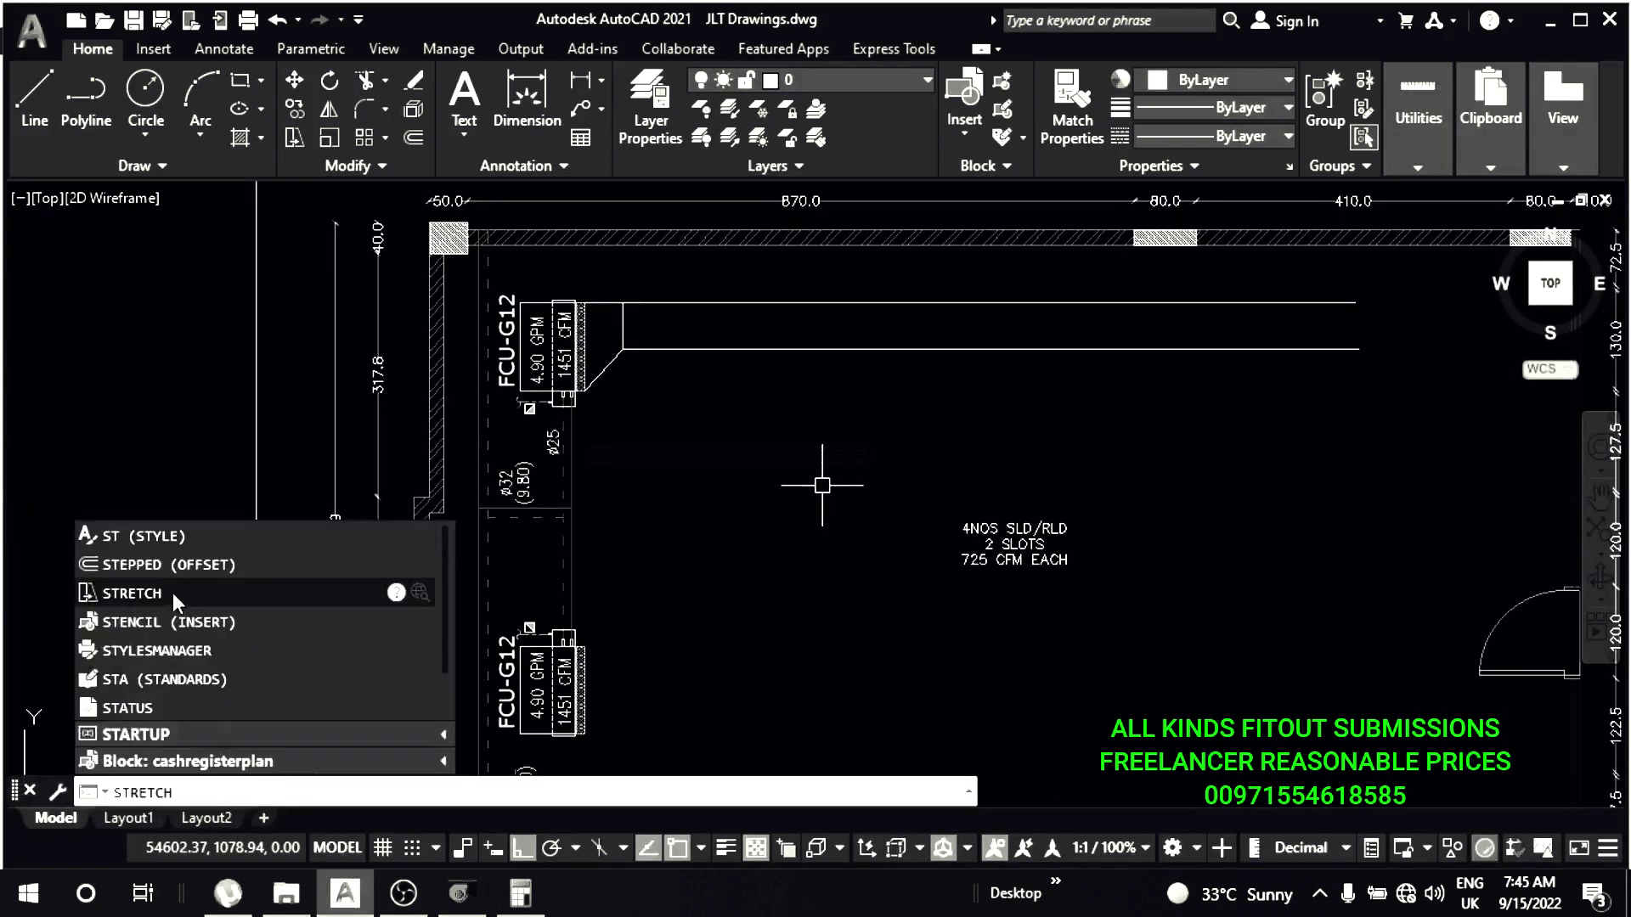
# - Stretch the end of the grille by 10 units
pyautogui.click(172, 593)
pyautogui.scroll(2, 934, 489)
pyautogui.click(871, 394)
pyautogui.click(834, 509)
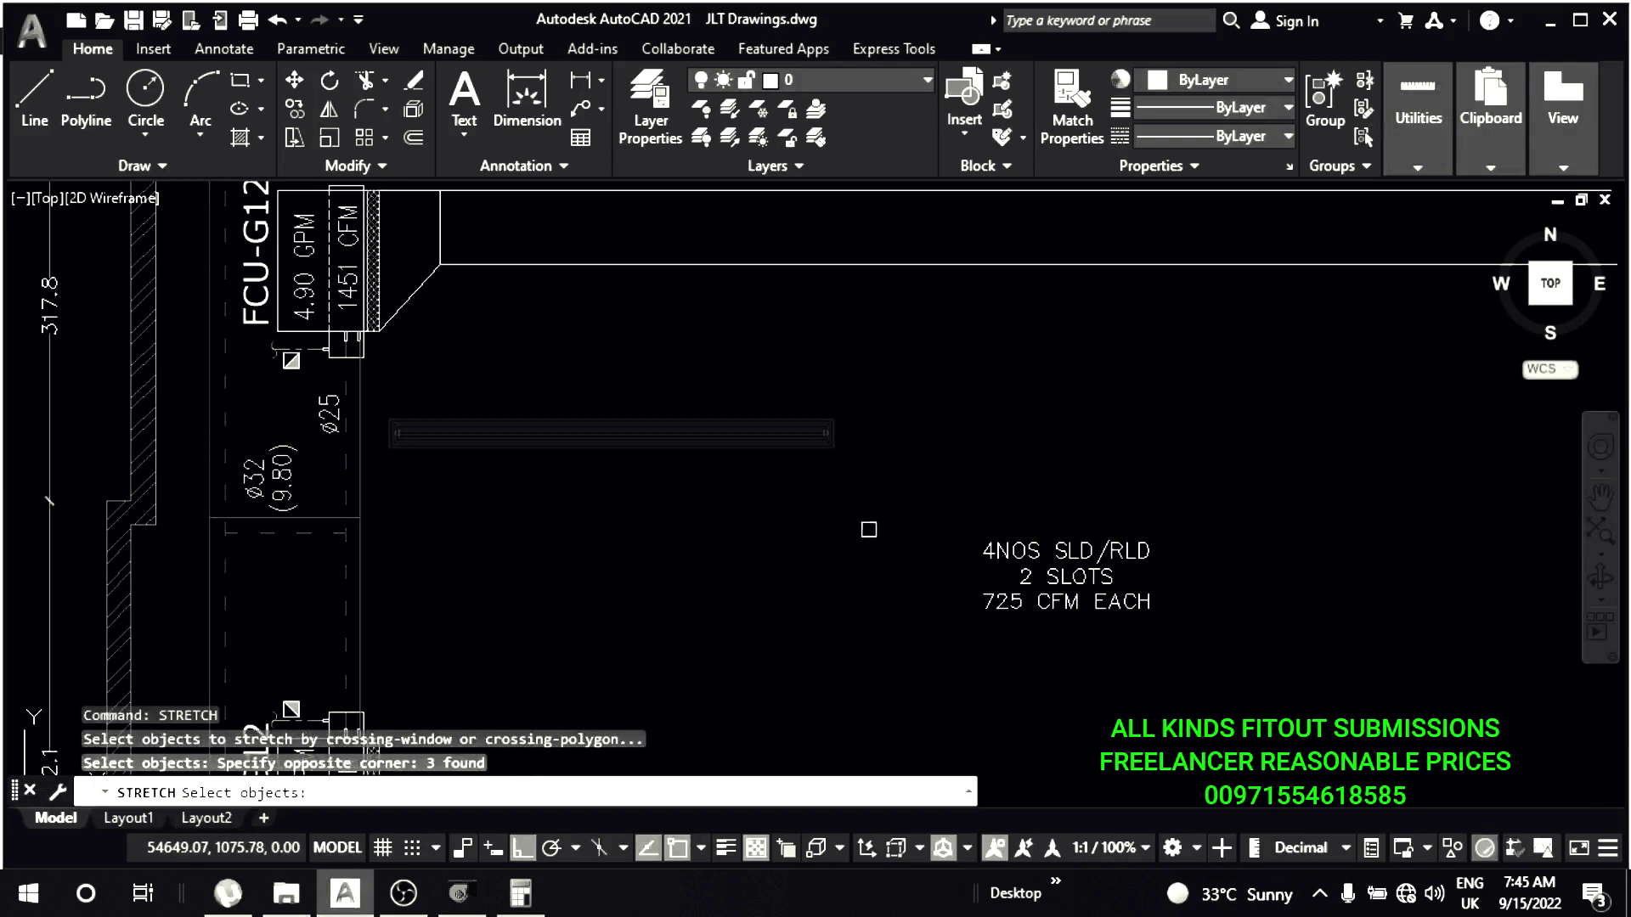
pyautogui.press('Return')
pyautogui.click(868, 529)
pyautogui.write('10')
pyautogui.press('Return')
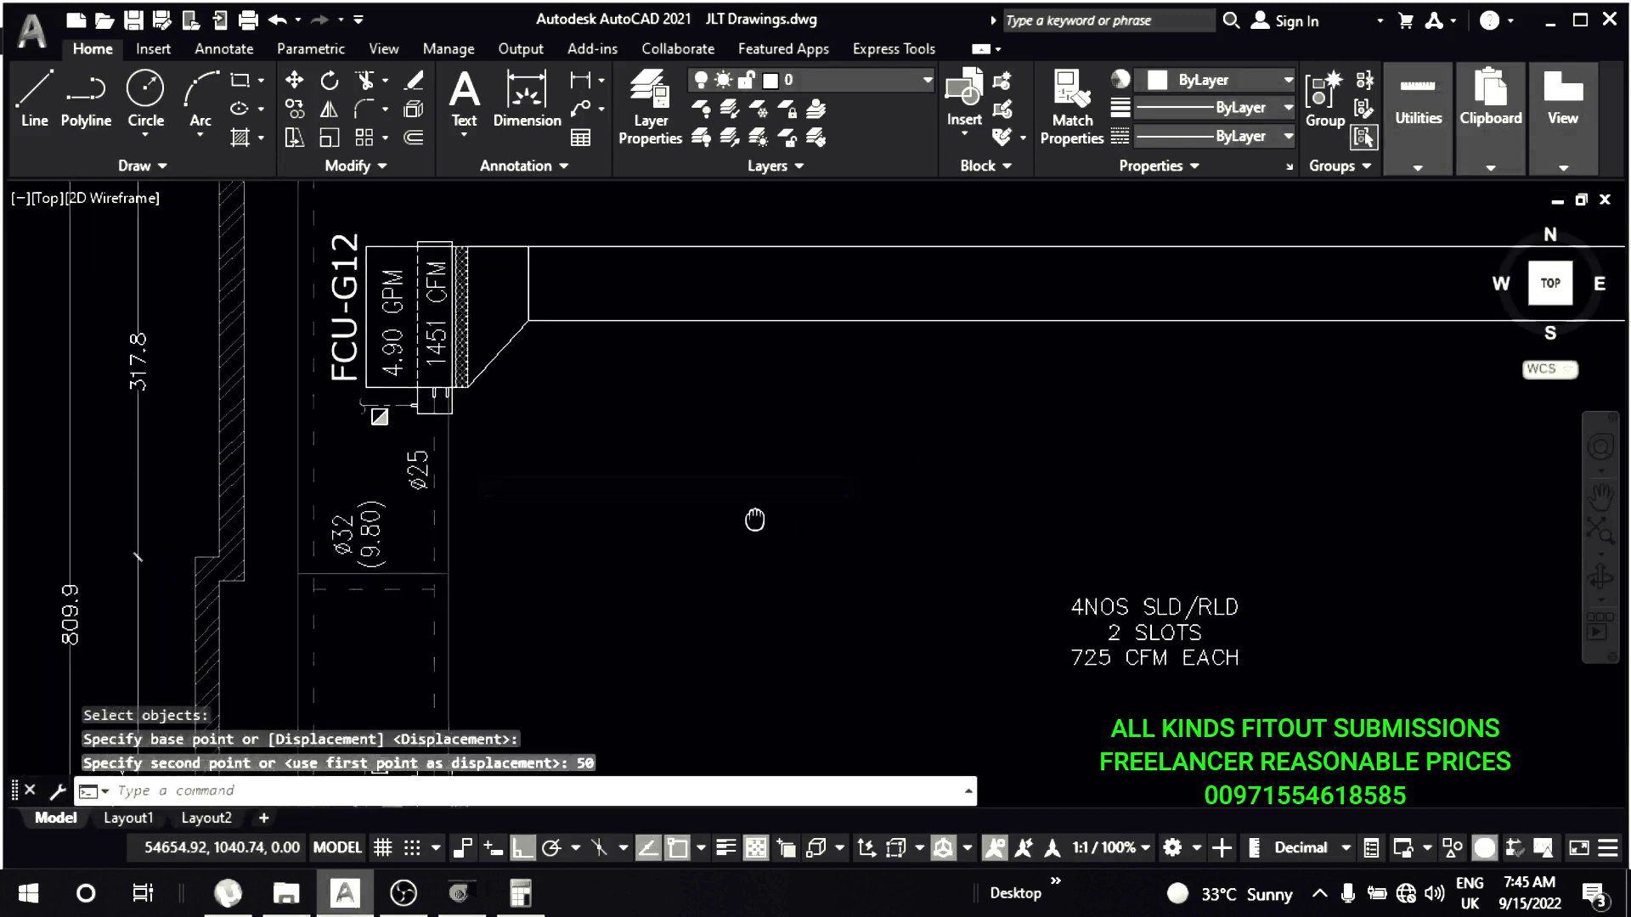
pyautogui.scroll(-3, 754, 520)
# - Mirror the grille across a vertical line, keeping the original
pyautogui.press('Escape')
pyautogui.press('Escape')
pyautogui.click(754, 408)
pyautogui.click(710, 499)
pyautogui.press('Return')
pyautogui.scroll(3, 716, 441)
pyautogui.click(717, 441)
pyautogui.click(724, 564)
pyautogui.press('Return')
pyautogui.scroll(-2, 739, 461)
pyautogui.moveTo(740, 461); pyautogui.dragTo(776, 473, button='middle')
# - Mirror the whole grille row again to extend it across the room
pyautogui.press('Escape')
pyautogui.press('Escape')
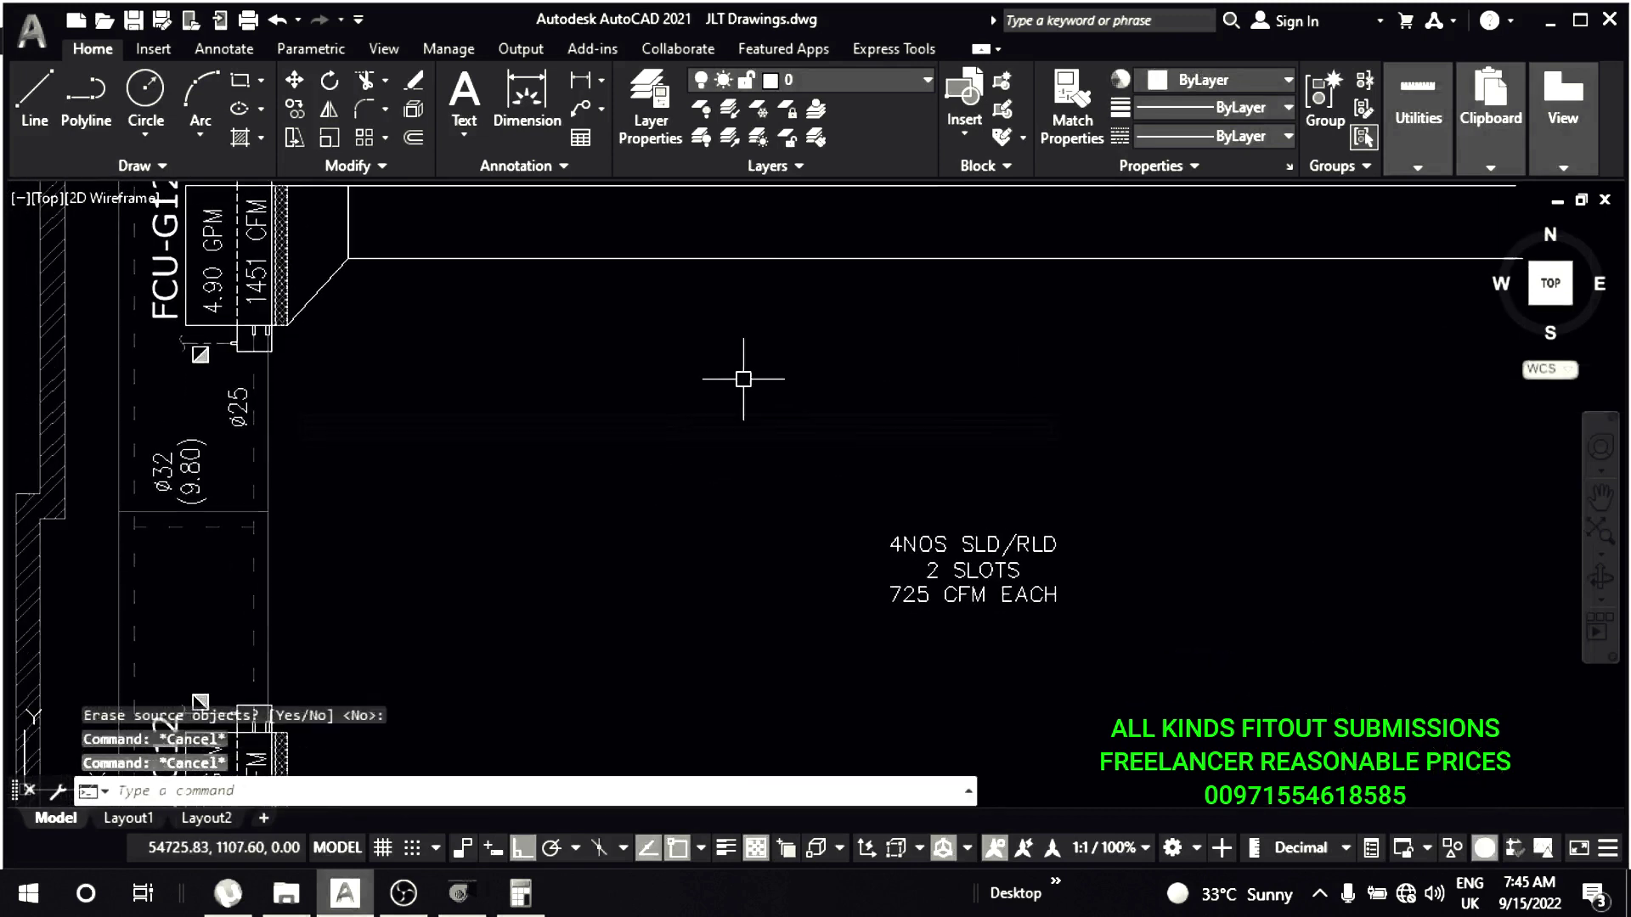
pyautogui.click(747, 367)
pyautogui.click(594, 509)
pyautogui.press('Return')
pyautogui.scroll(4, 1028, 467)
pyautogui.click(1026, 380)
pyautogui.click(1037, 528)
pyautogui.scroll(-2, 976, 476)
pyautogui.scroll(-3, 934, 450)
# - Select the full diffuser row and begin a move, then cancel it
pyautogui.press('Escape')
pyautogui.press('Escape')
pyautogui.moveTo(926, 437); pyautogui.dragTo(914, 431, button='middle')
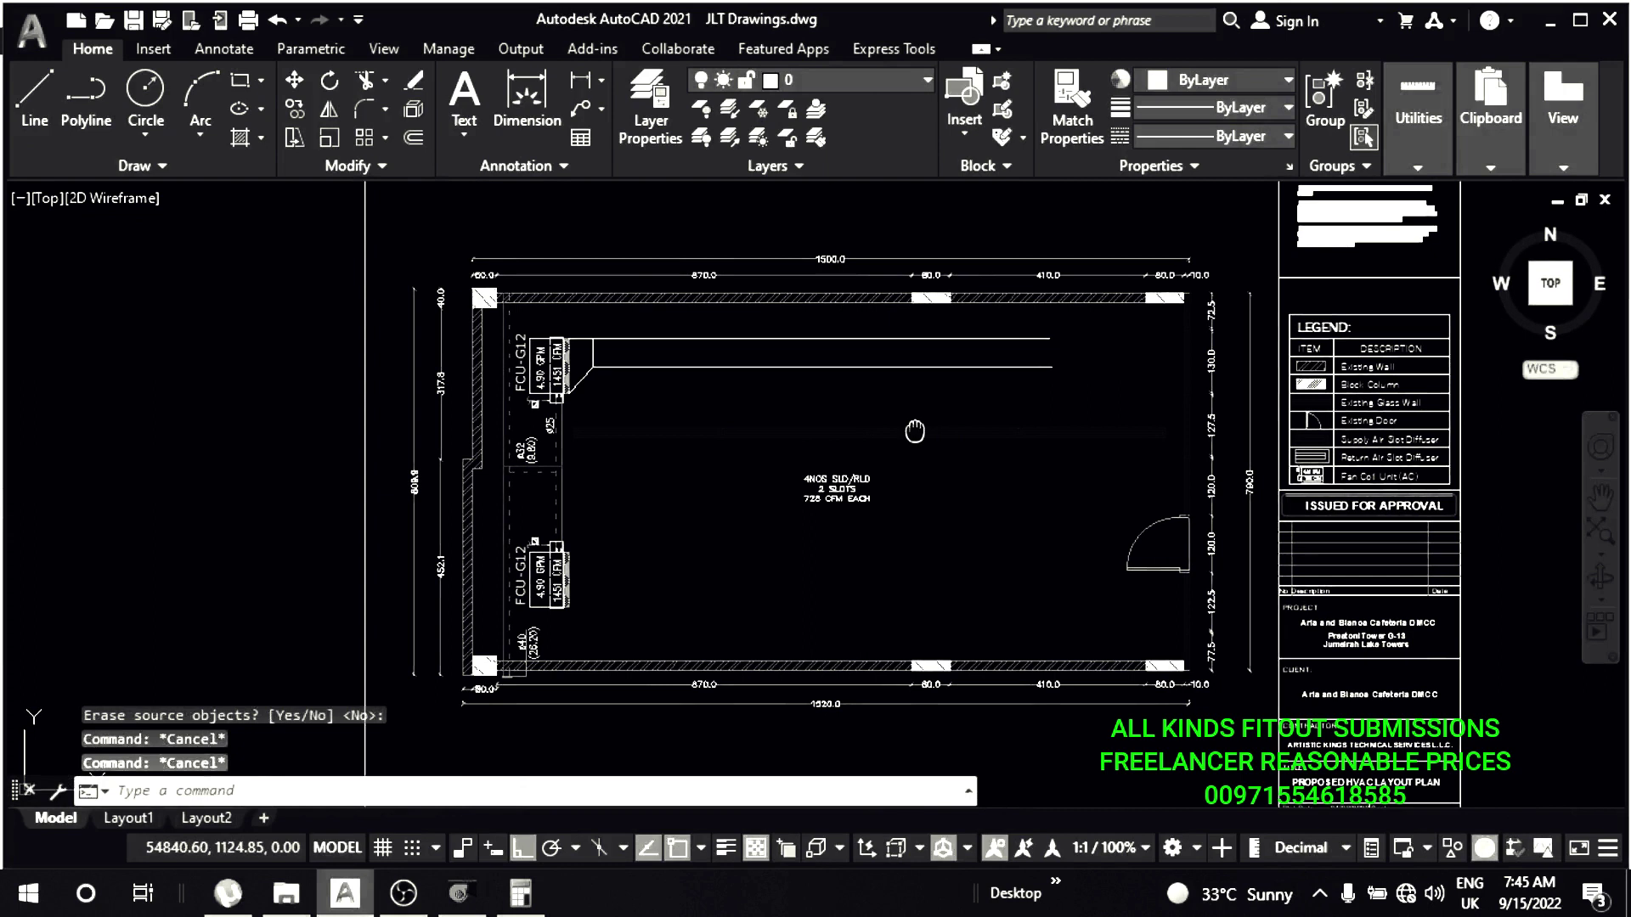
pyautogui.scroll(2, 914, 432)
pyautogui.click(1053, 423)
pyautogui.click(472, 527)
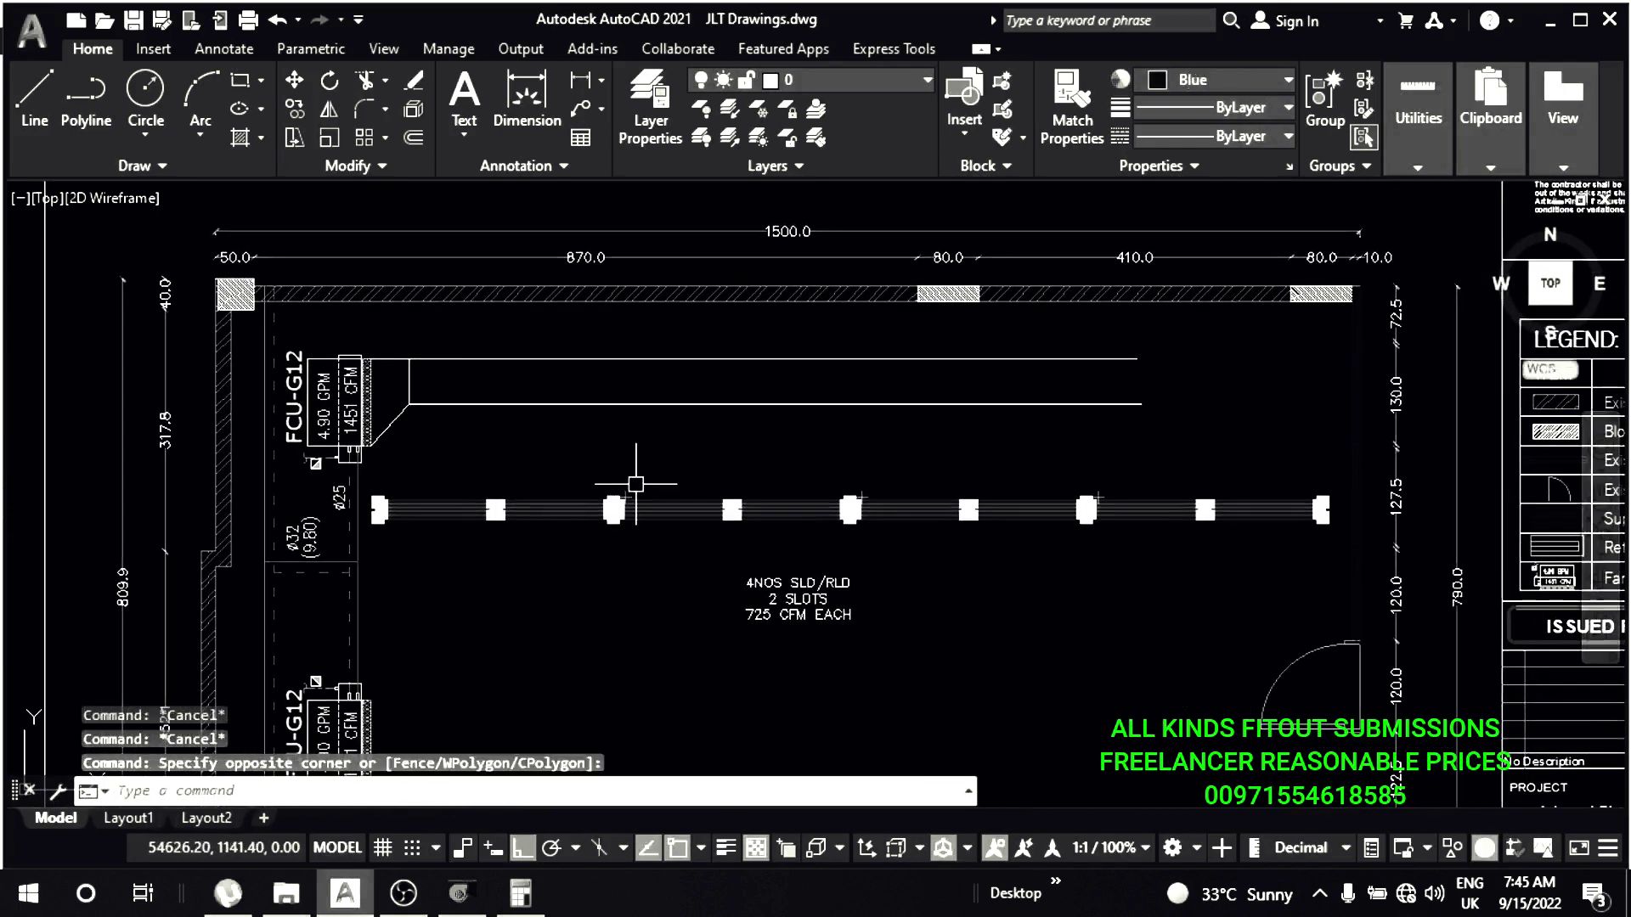
pyautogui.write('m')
pyautogui.press('Return')
pyautogui.click(636, 654)
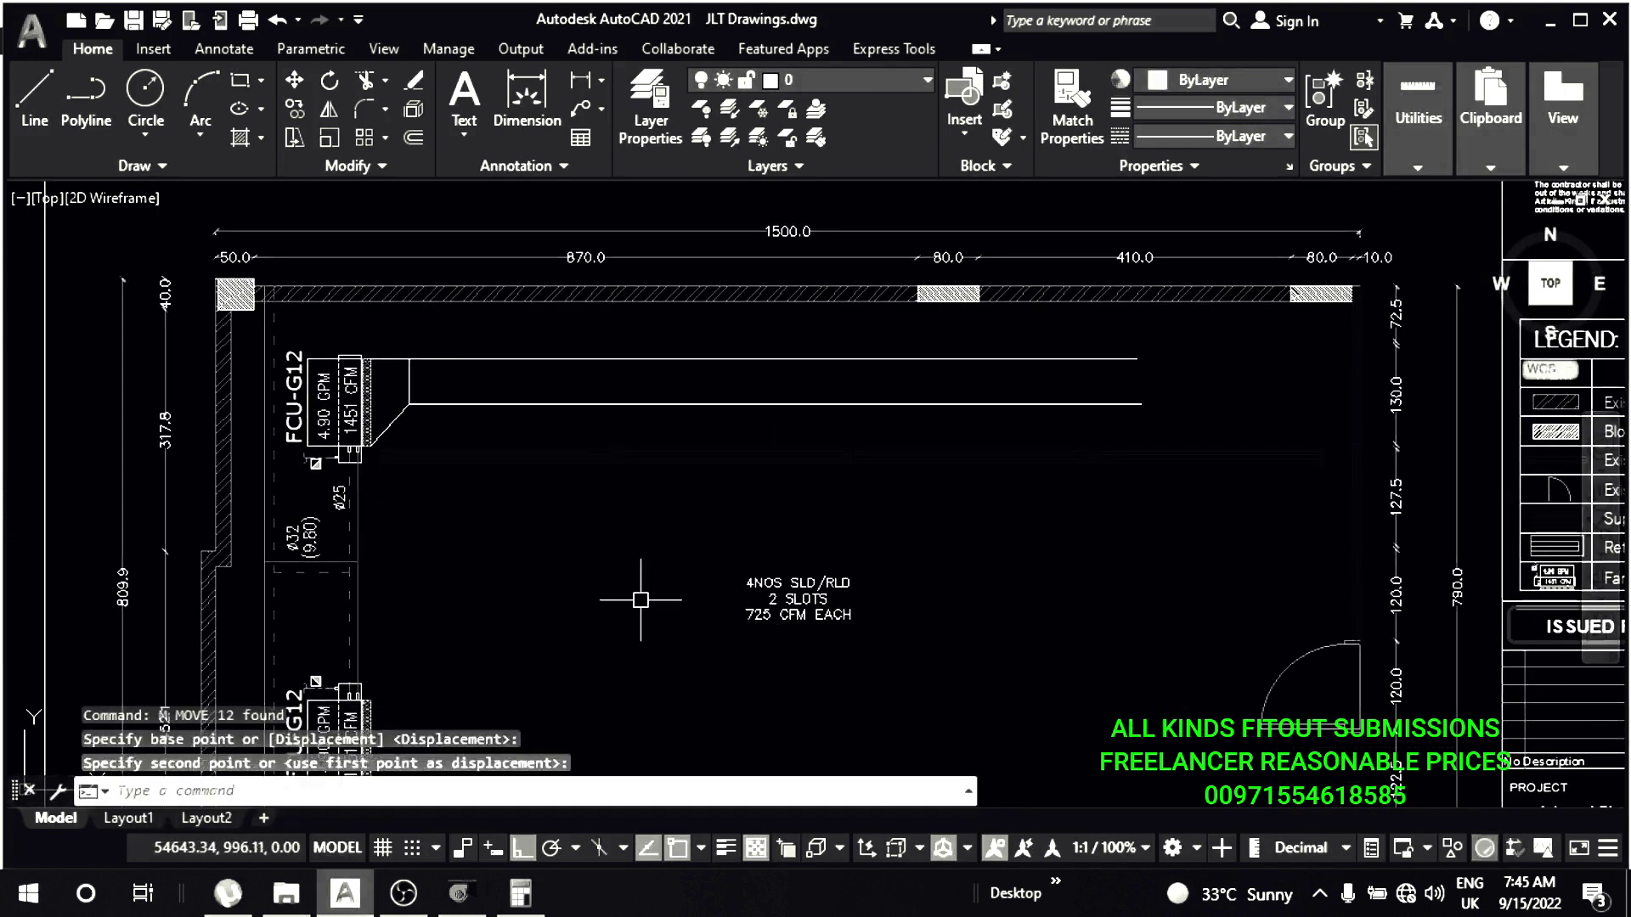
pyautogui.press('Escape')
pyautogui.press('Escape')
pyautogui.moveTo(1019, 481); pyautogui.dragTo(838, 481, button='middle')
# - Draw a vertical reference line down from the top wall
pyautogui.write('l')
pyautogui.press('Return')
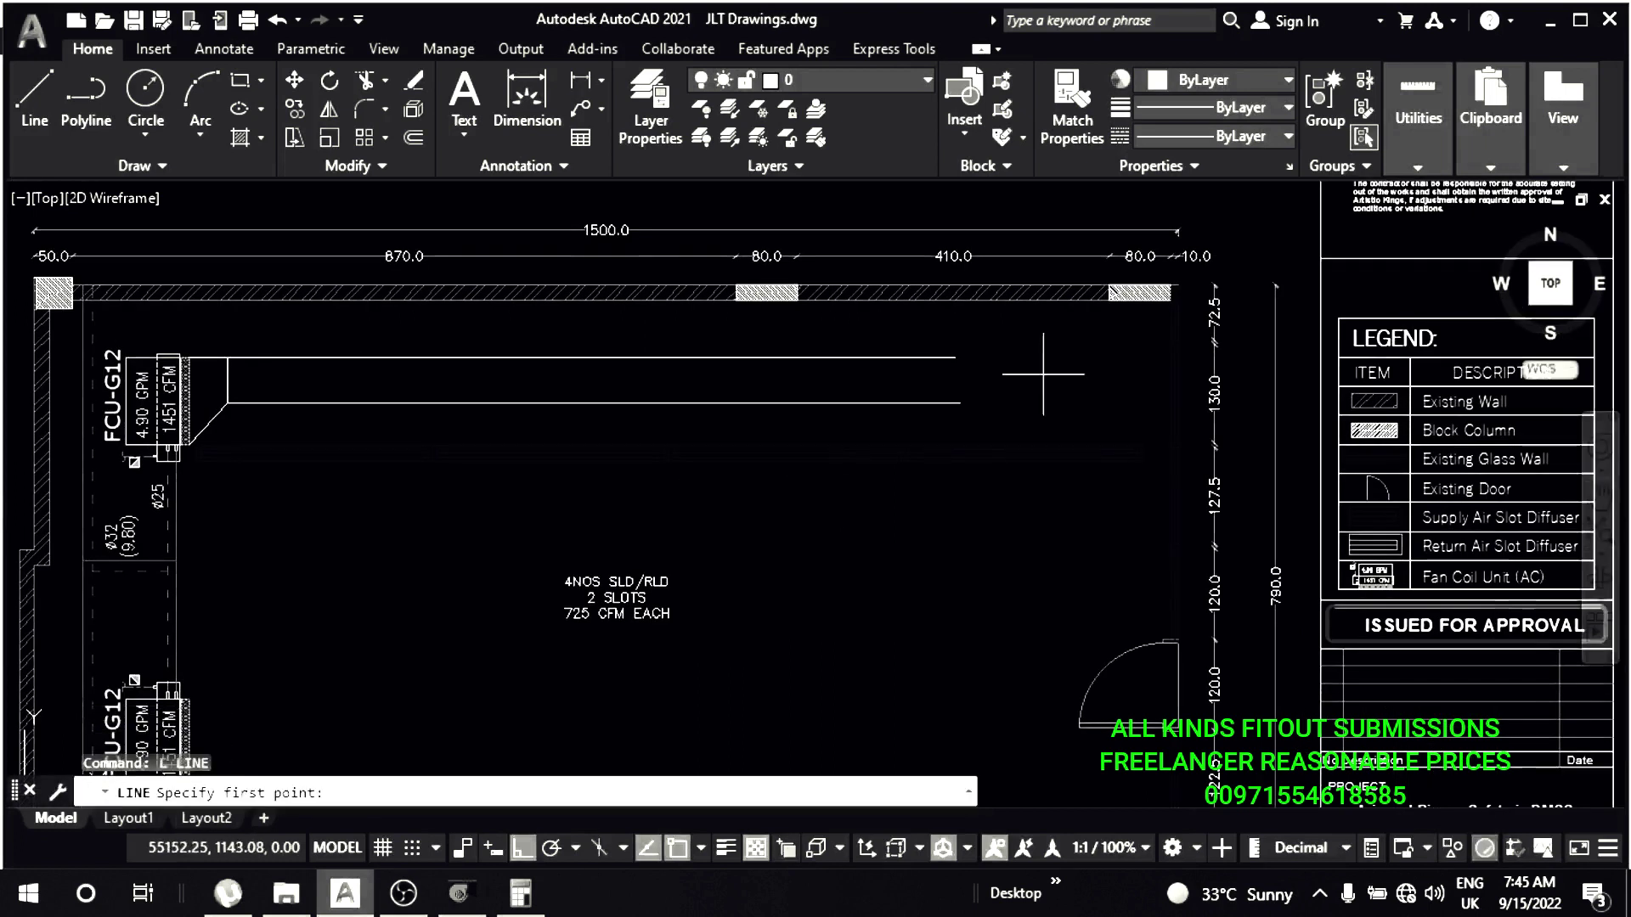
pyautogui.scroll(6, 975, 261)
pyautogui.scroll(-2, 961, 262)
pyautogui.click(964, 259)
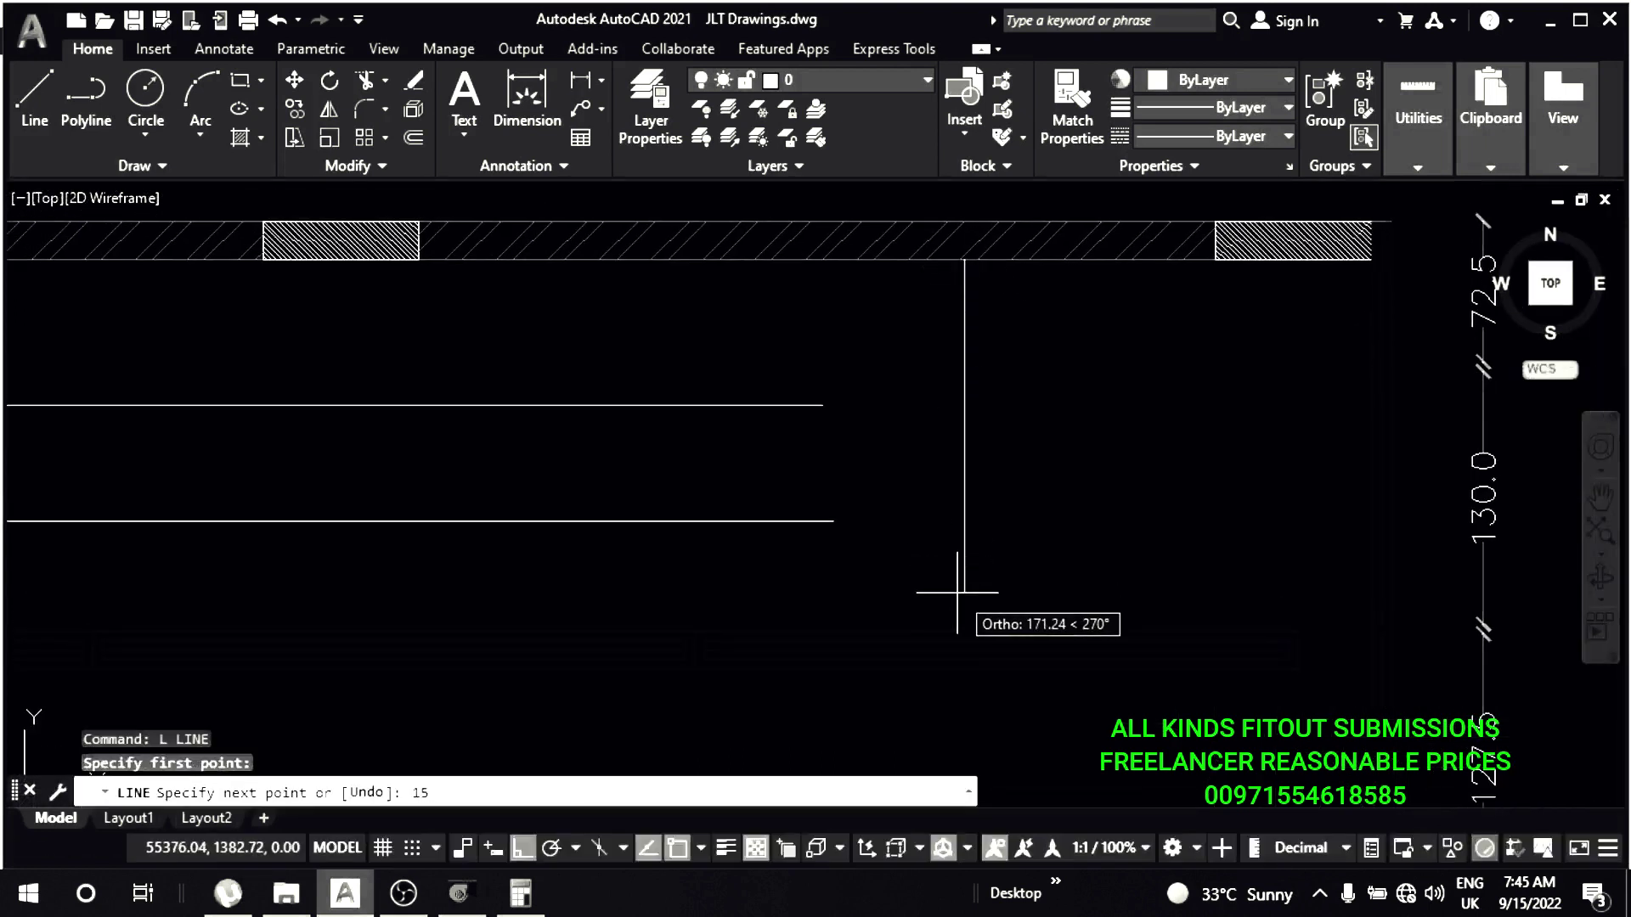
pyautogui.press('Return')
pyautogui.press('Escape')
pyautogui.press('Escape')
pyautogui.scroll(-2, 1168, 420)
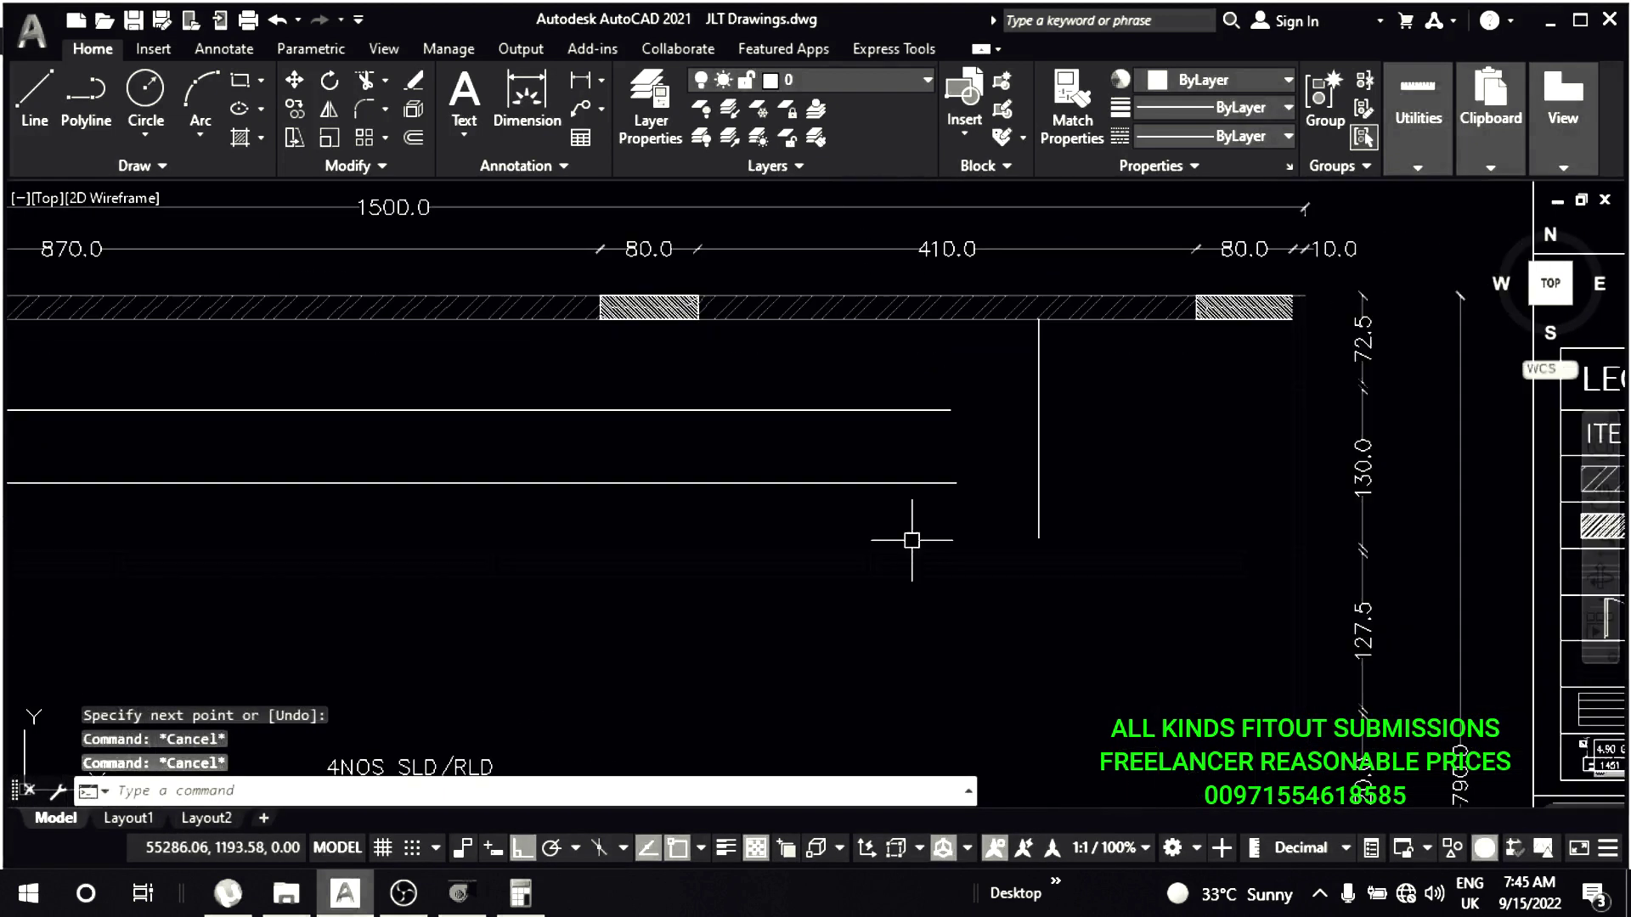
# - Select the diffuser row and start moving it again
pyautogui.click(572, 571)
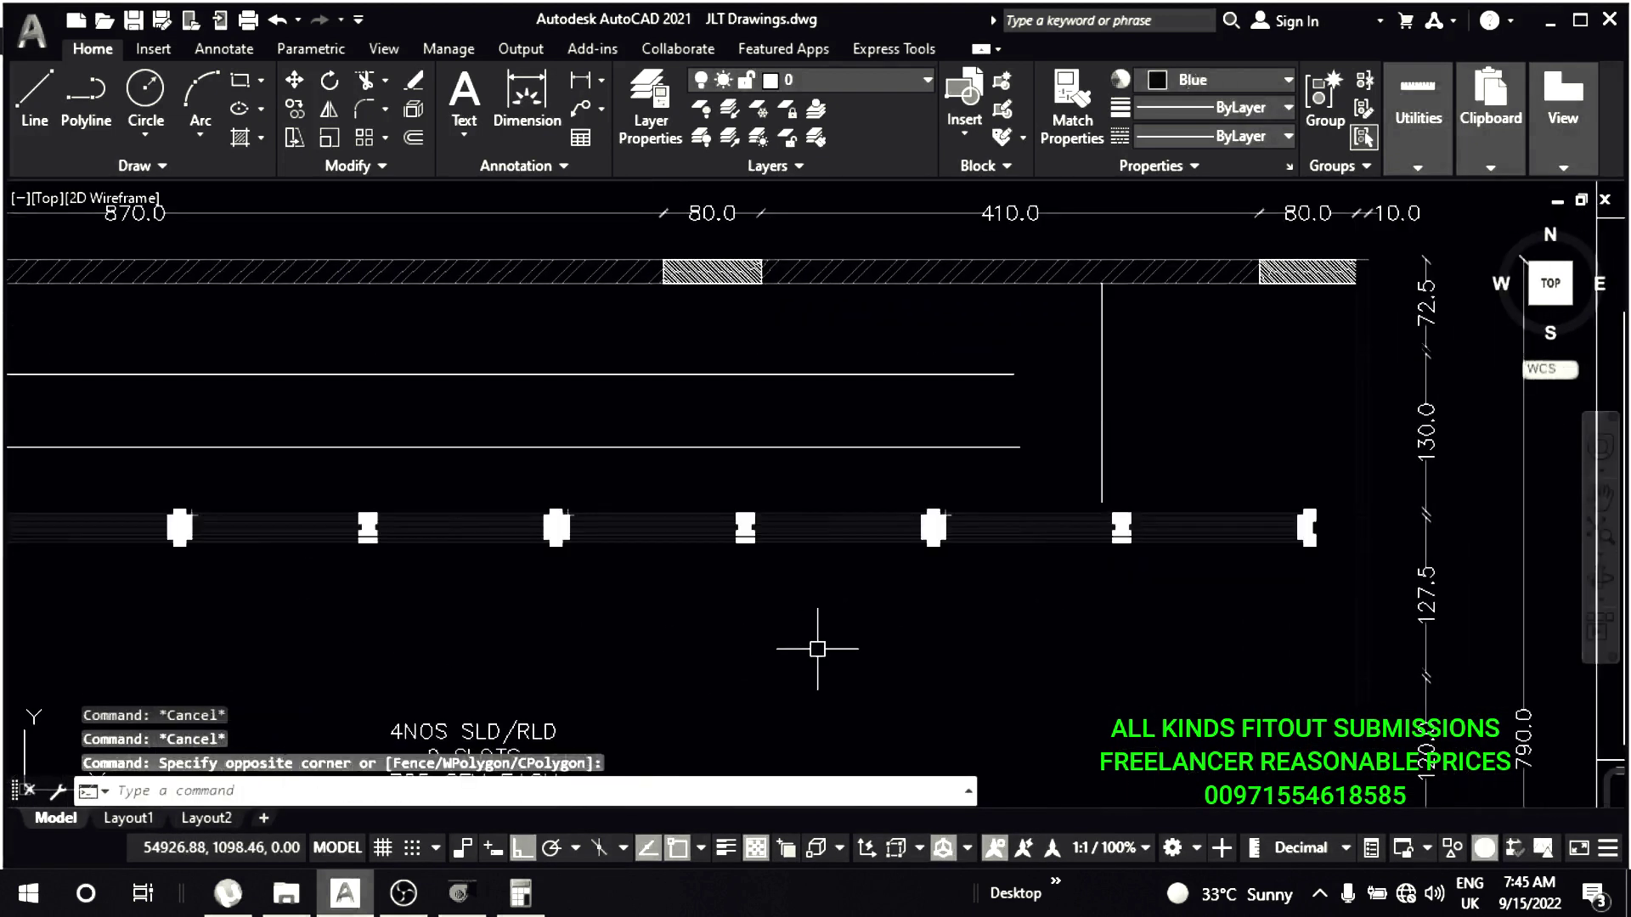
pyautogui.write('m')
pyautogui.press('Return')
pyautogui.scroll(3, 1094, 570)
pyautogui.scroll(2, 1057, 396)
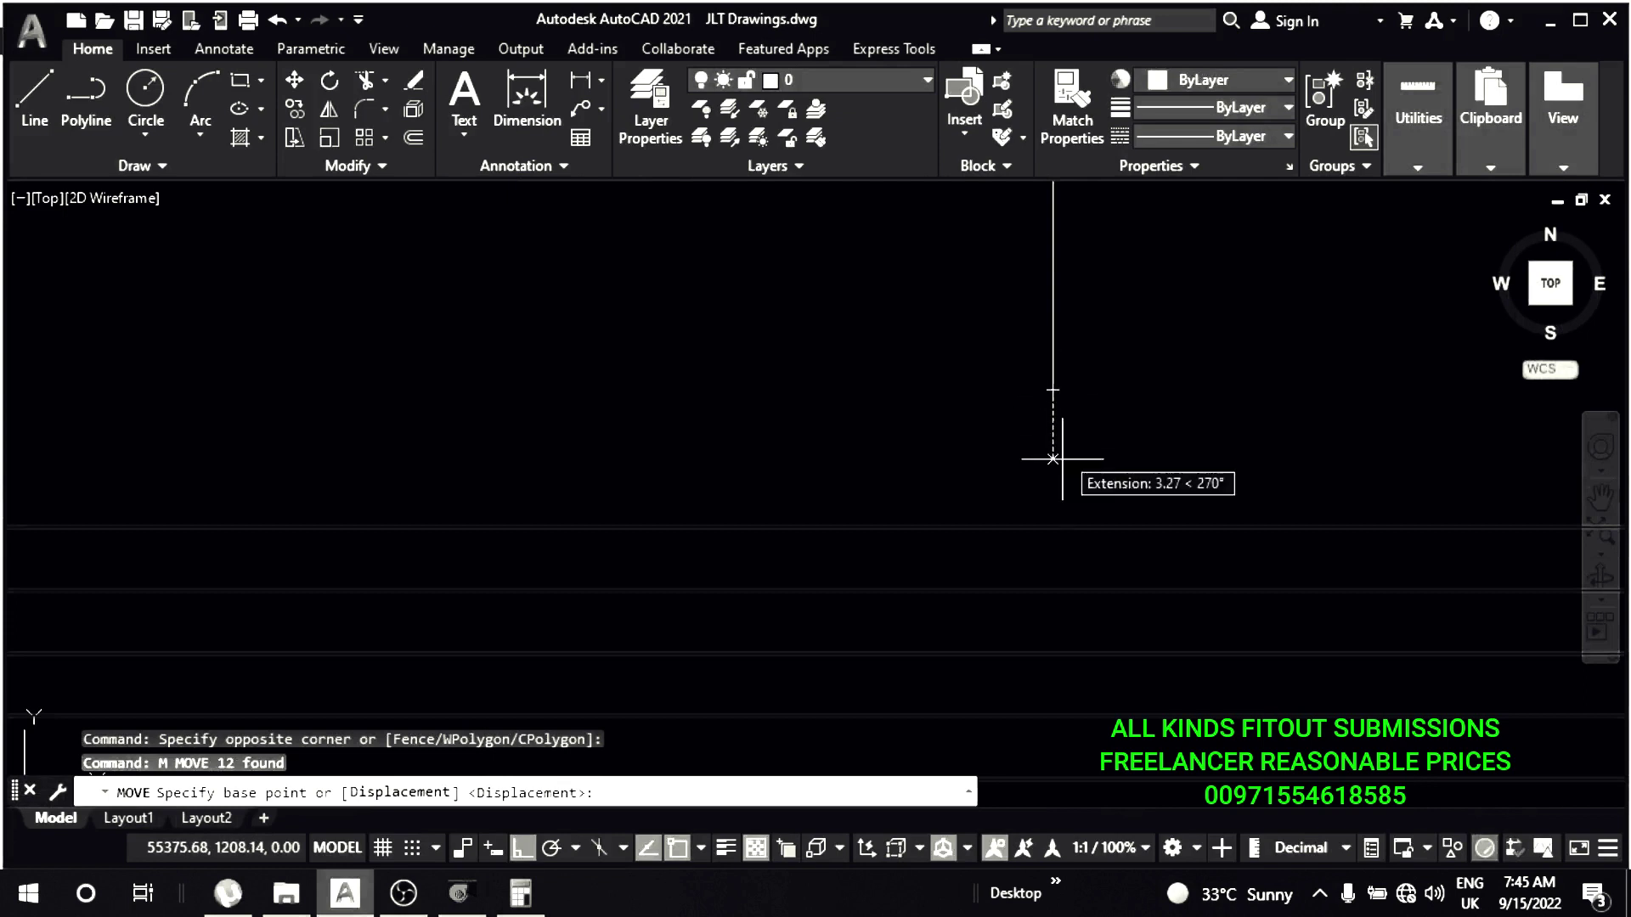
# - Cancel the move and erase the vertical reference line
pyautogui.click(1052, 526)
pyautogui.press('Escape')
pyautogui.scroll(-1, 1092, 407)
pyautogui.write('e')
pyautogui.press('Return')
pyautogui.scroll(-2, 941, 379)
pyautogui.scroll(3, 1041, 484)
# - Pan to FCU-G12 and check the duct outline's colour setting
pyautogui.moveTo(794, 476); pyautogui.dragTo(612, 567, button='middle')
pyautogui.scroll(1, 594, 531)
pyautogui.scroll(-2, 629, 535)
pyautogui.scroll(1, 670, 538)
pyautogui.scroll(-1, 663, 540)
pyautogui.scroll(1, 663, 540)
pyautogui.scroll(-2, 637, 538)
pyautogui.scroll(4, 710, 535)
pyautogui.scroll(1, 458, 492)
pyautogui.moveTo(458, 493); pyautogui.dragTo(618, 510, button='middle')
pyautogui.press('Escape')
pyautogui.press('Escape')
pyautogui.click(590, 513)
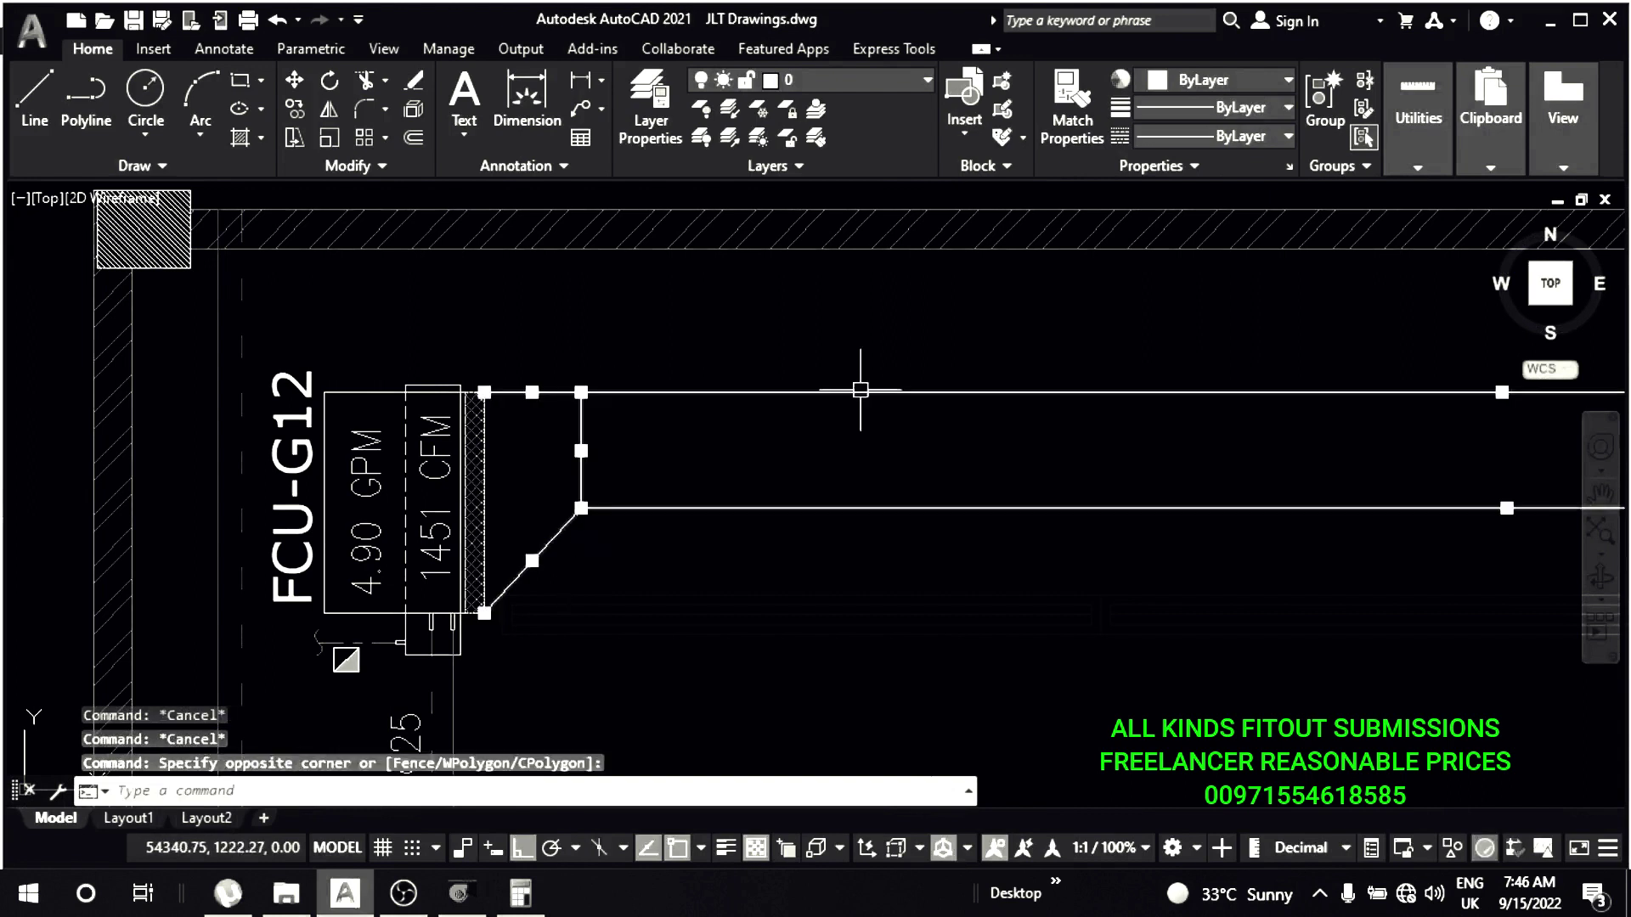
pyautogui.click(1195, 80)
pyautogui.press('Escape')
pyautogui.scroll(-3, 640, 482)
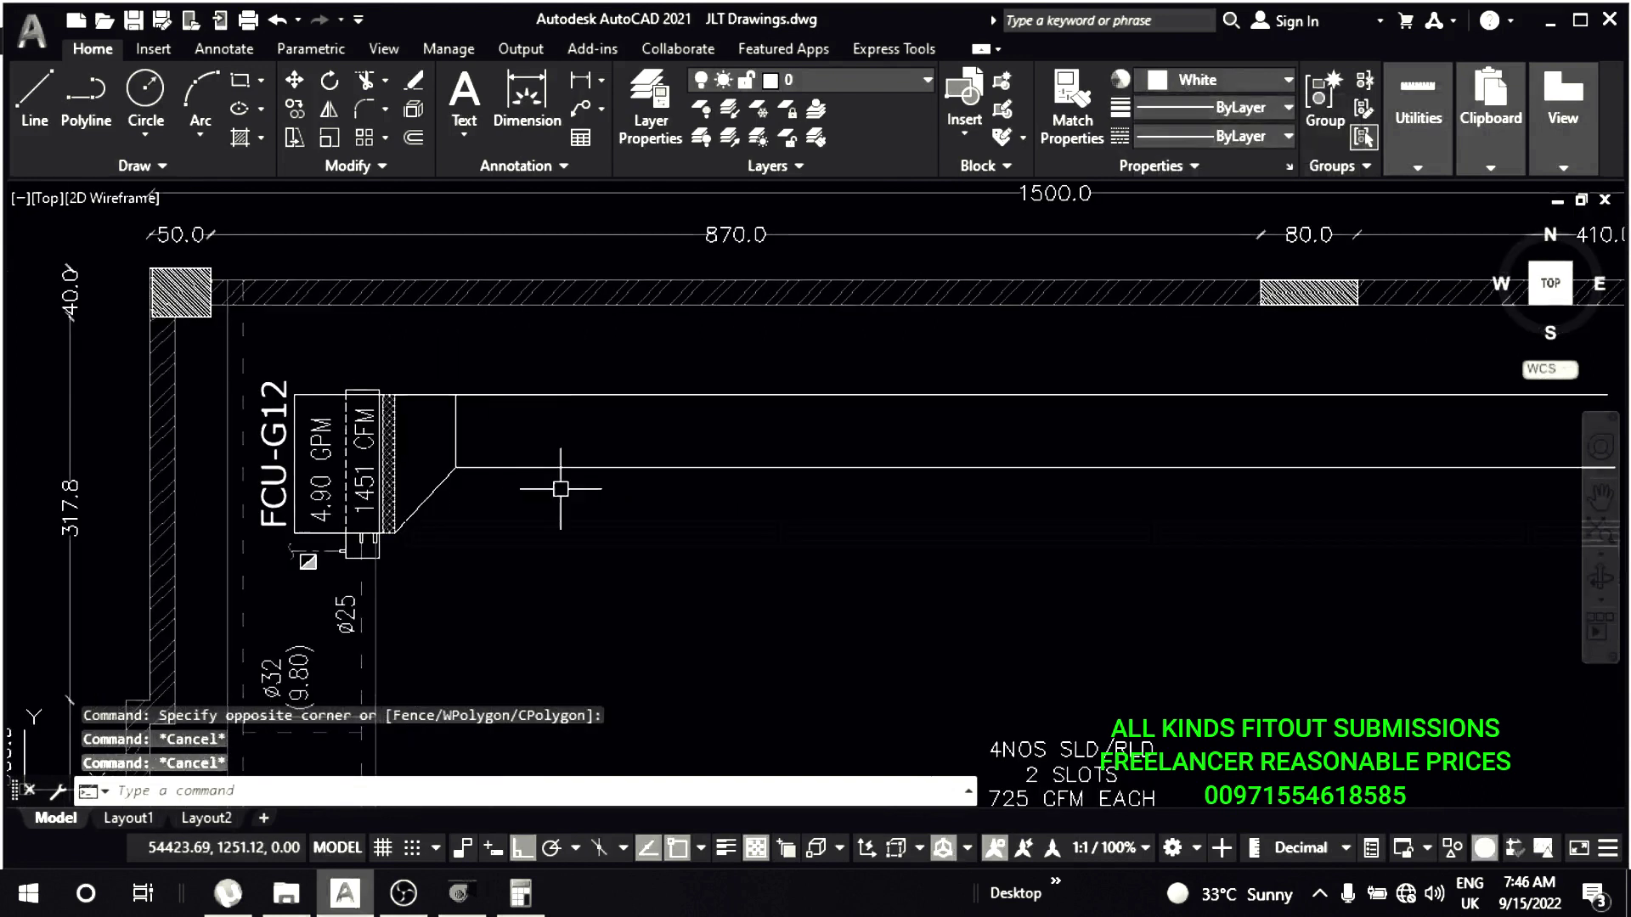
pyautogui.scroll(-2, 640, 482)
pyautogui.scroll(2, 943, 523)
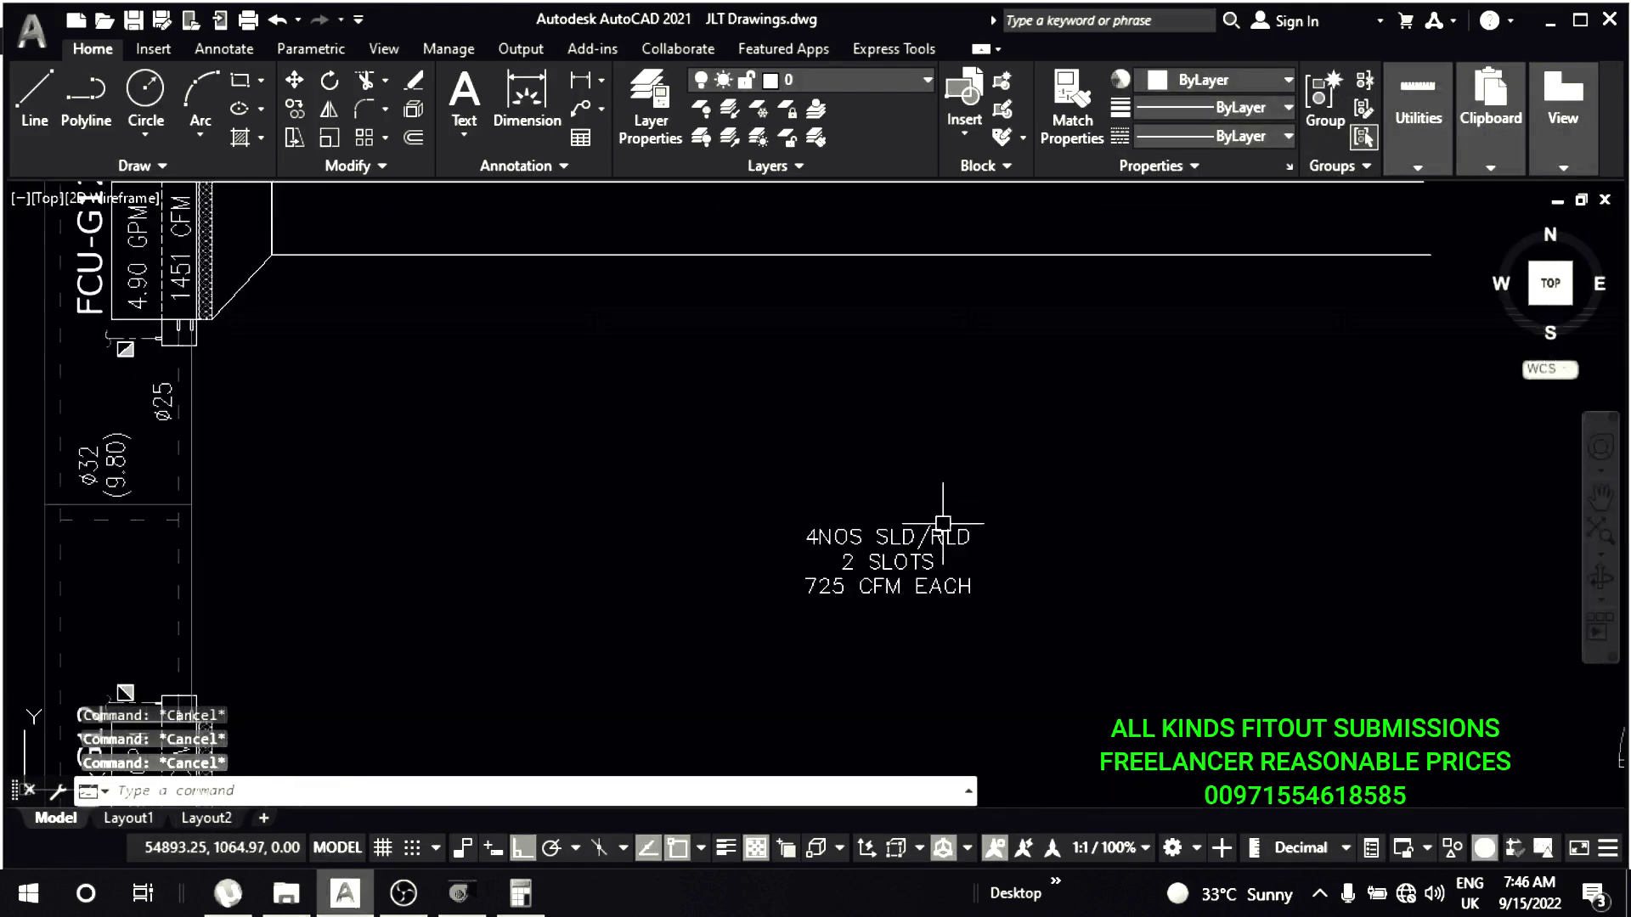
# - Copy the 4NOS SLD/RLD label, picking its base point
pyautogui.write('co')
pyautogui.press('Return')
pyautogui.click(898, 560)
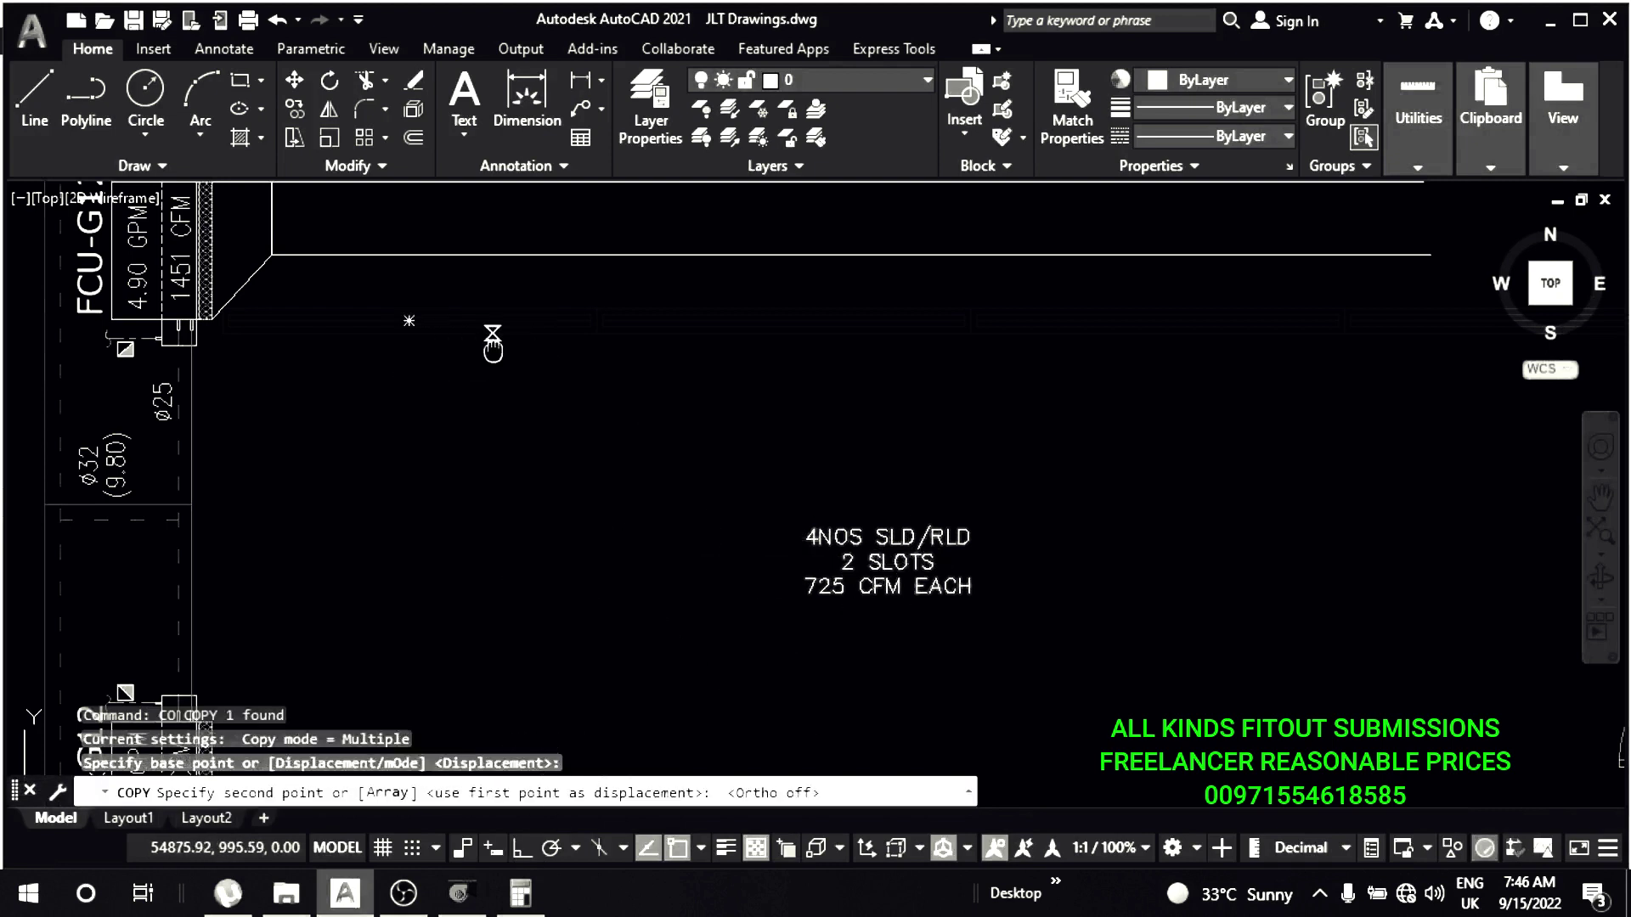
pyautogui.scroll(2, 892, 518)
# - Place the label copy in the FCU-G12 duct and change it to 'SAD-600X300' / '1451CFM'
pyautogui.click(903, 499)
pyautogui.press('Escape')
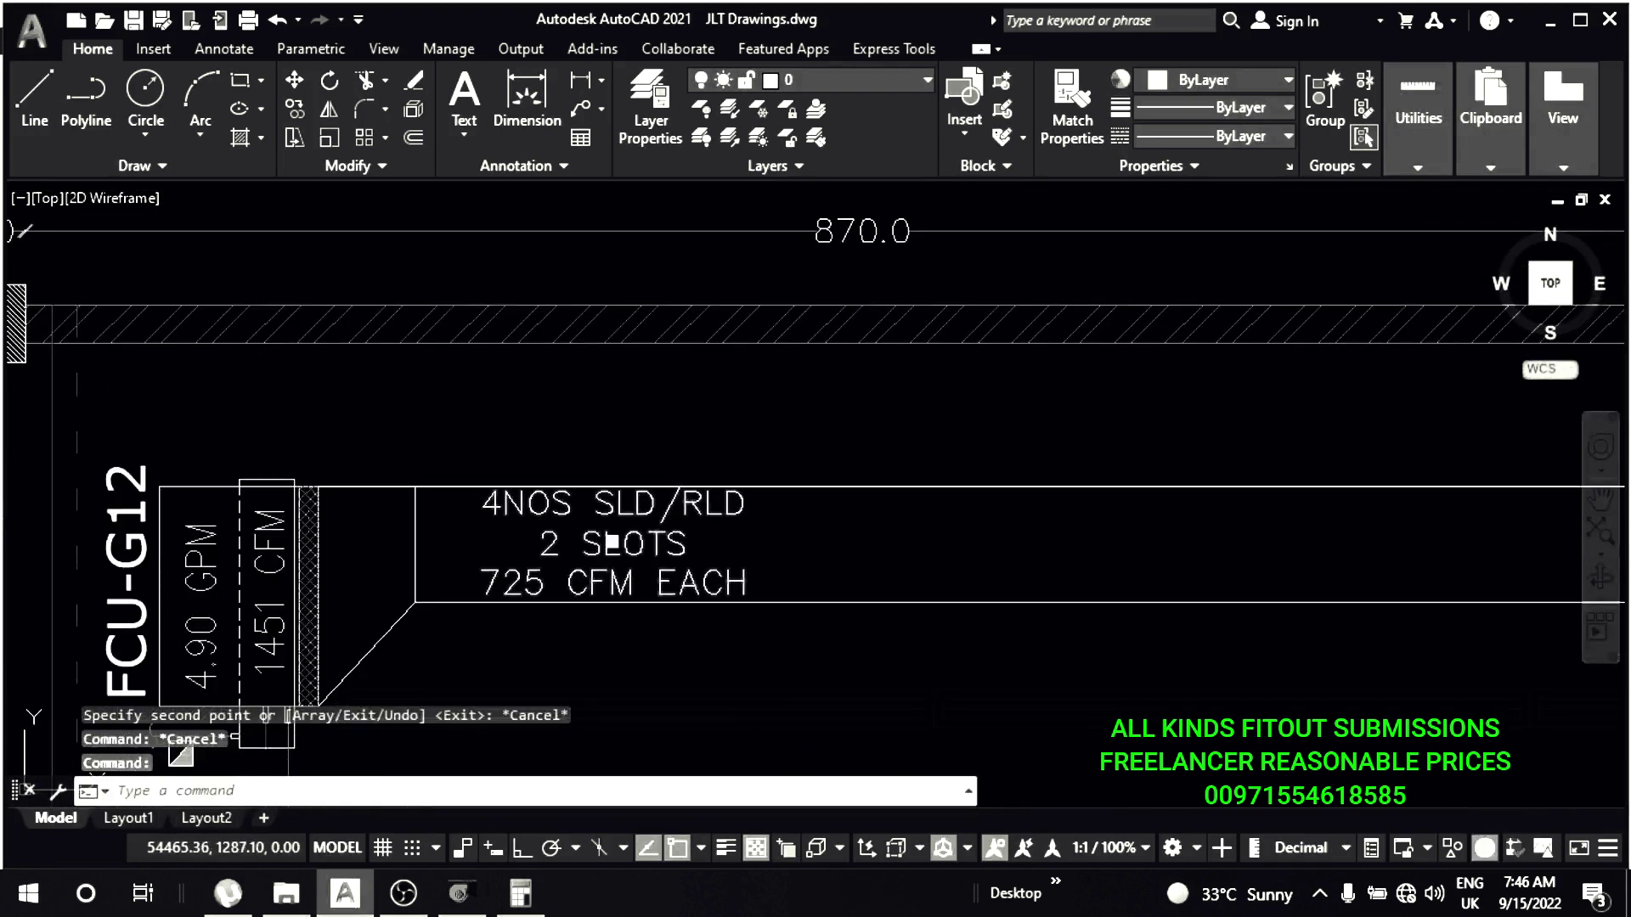
pyautogui.doubleClick(611, 543)
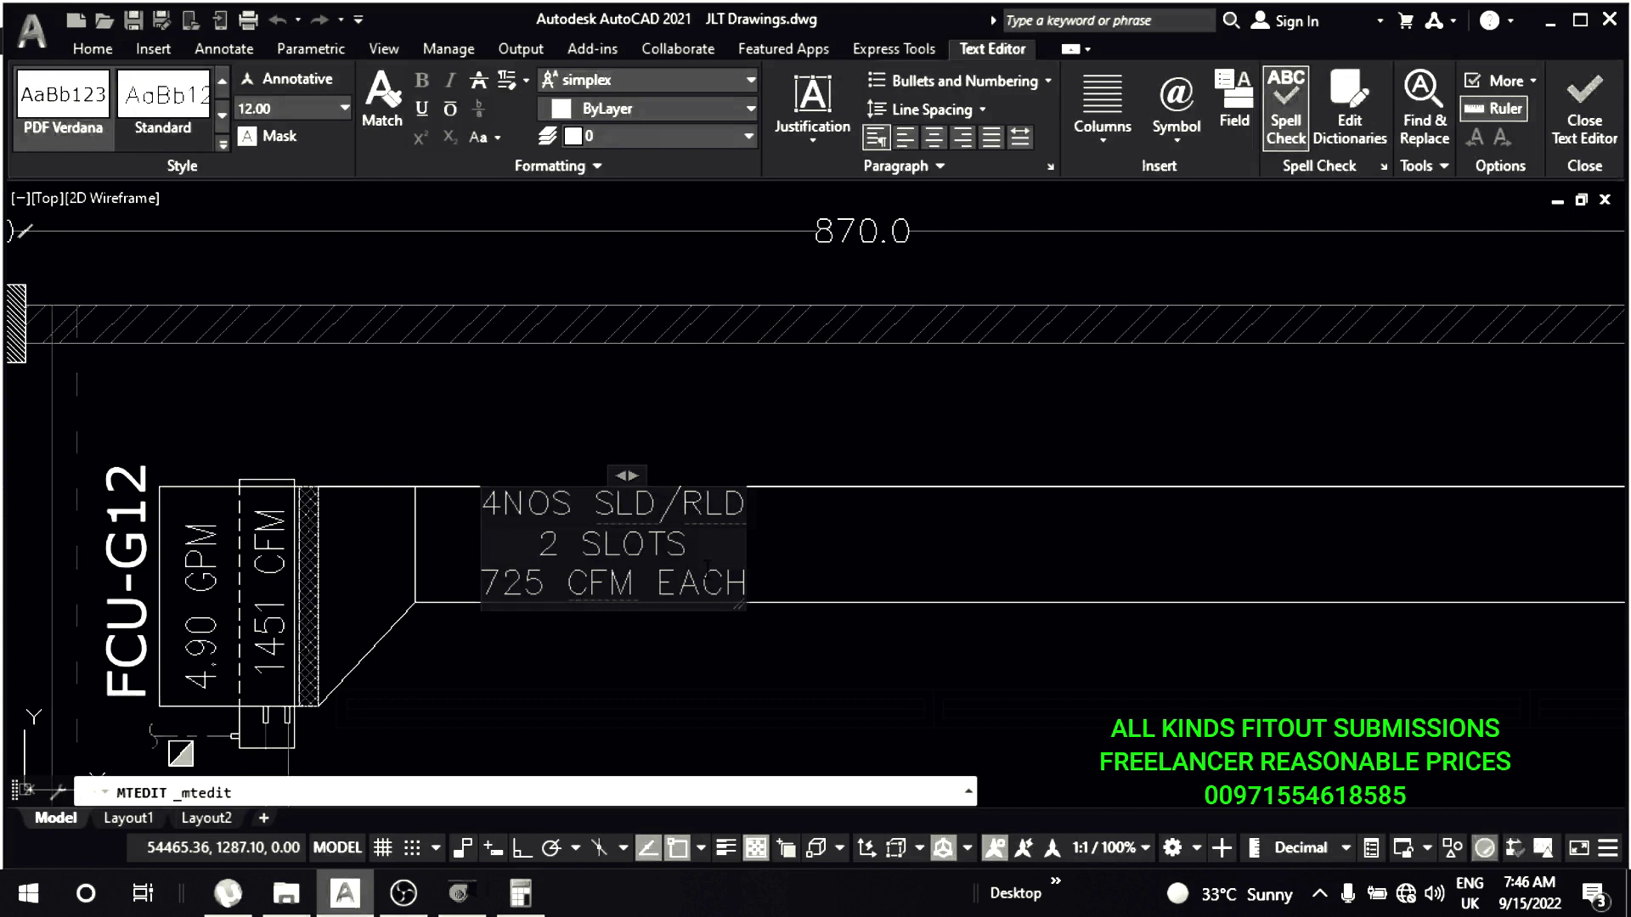
pyautogui.write('SAD-4')
pyautogui.press('BackSpace')
pyautogui.write('600X300')
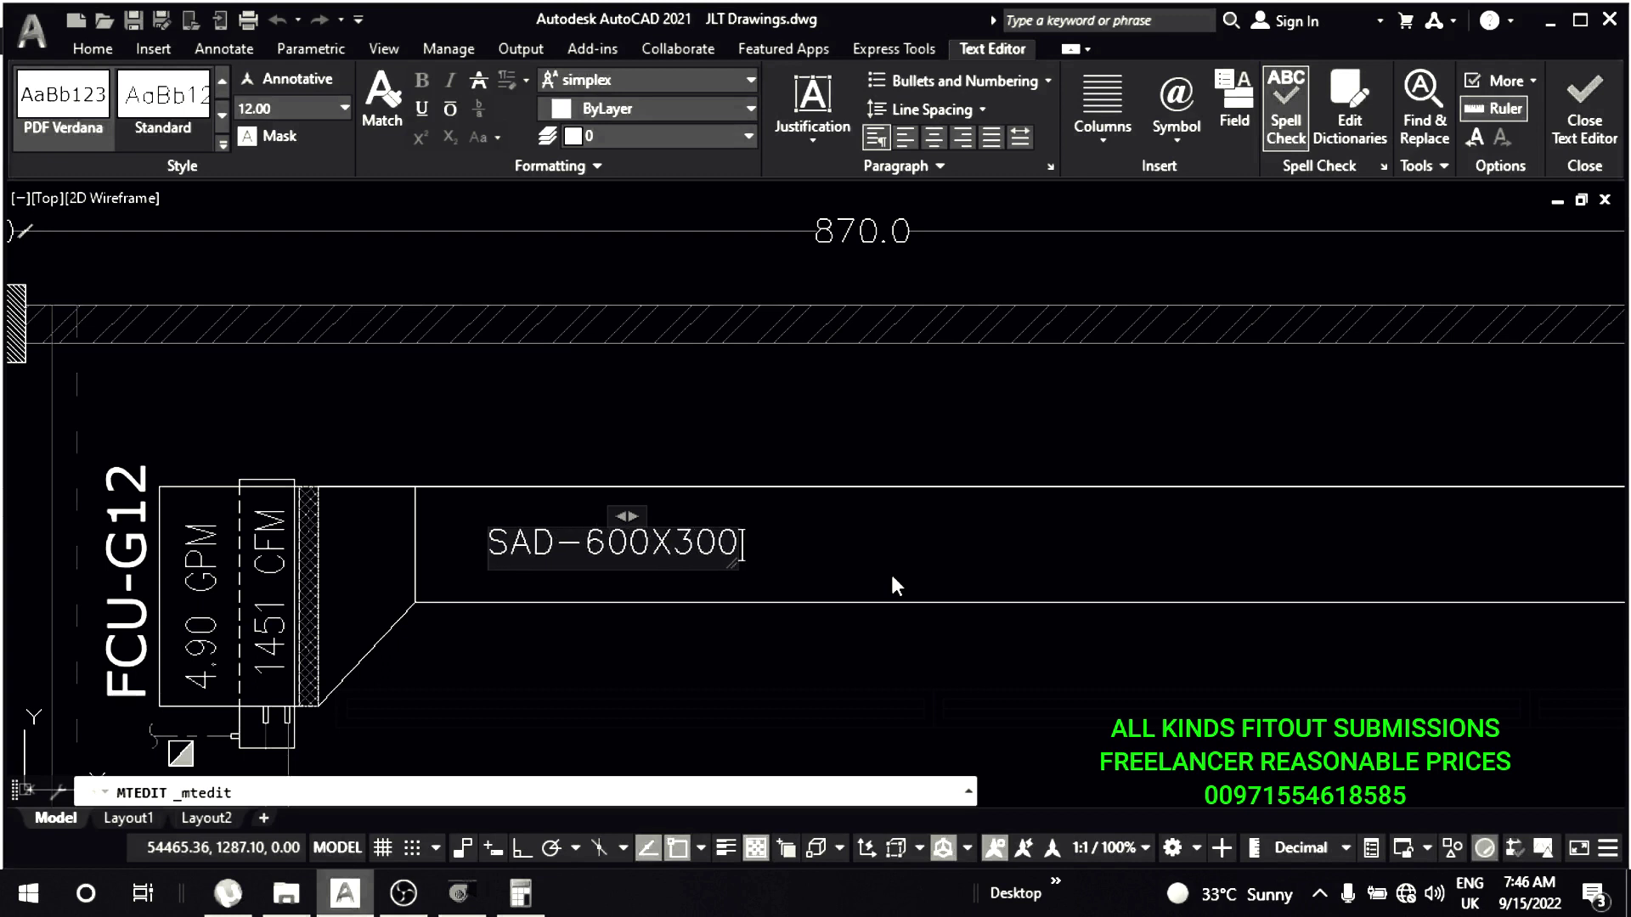
pyautogui.write('(1')
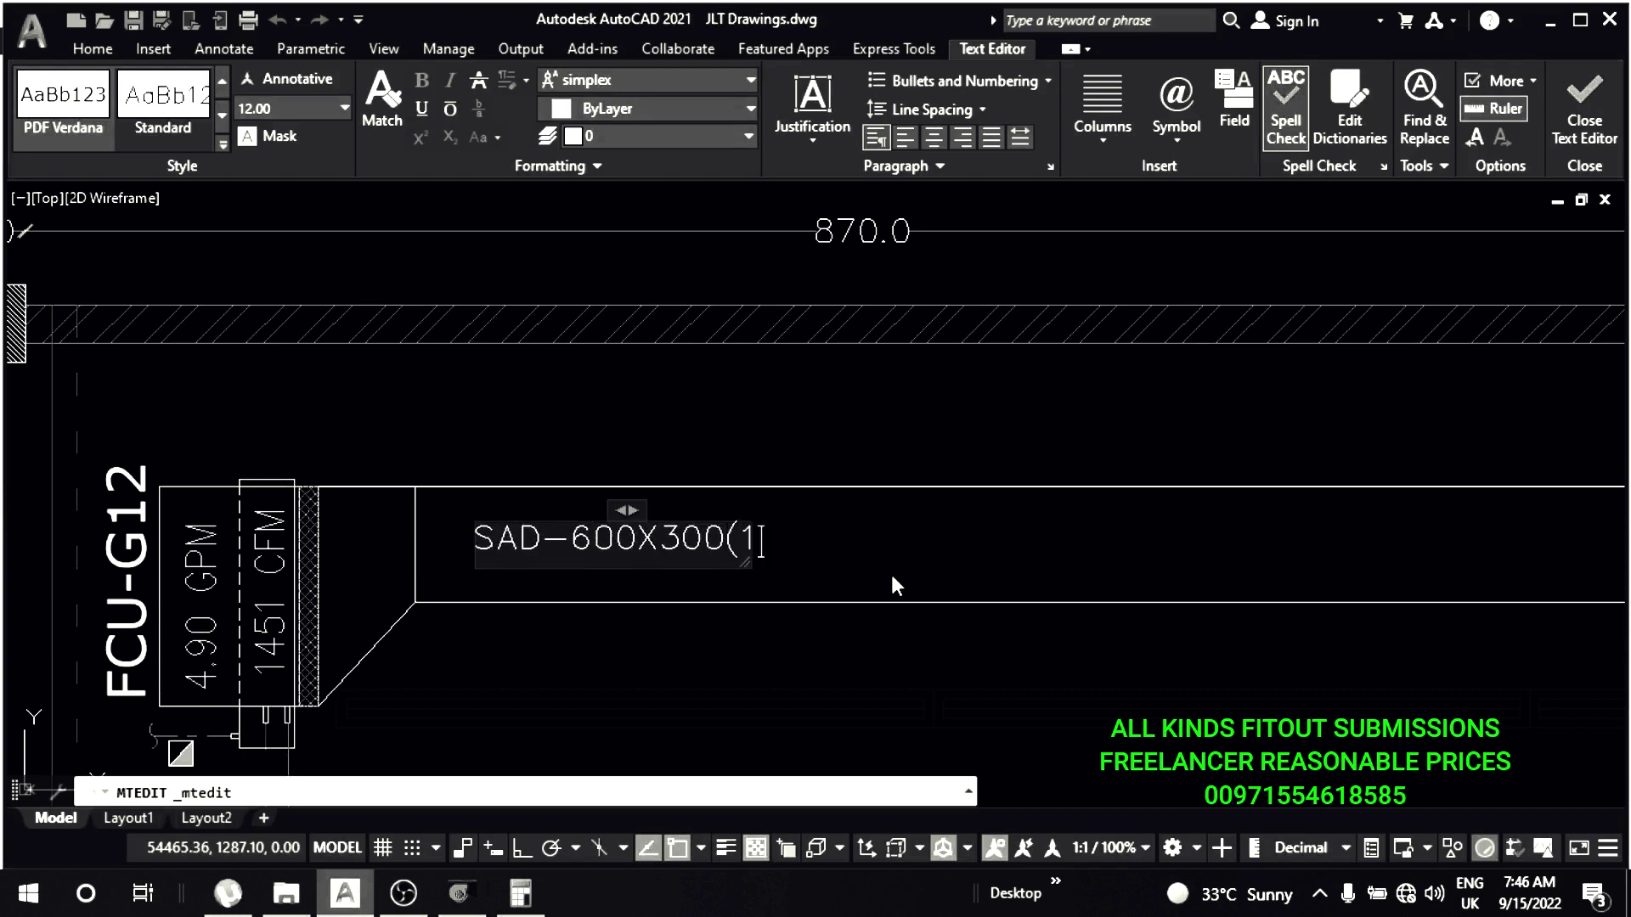
pyautogui.press('BackSpace')
pyautogui.press('BackSpace')
pyautogui.press('Return')
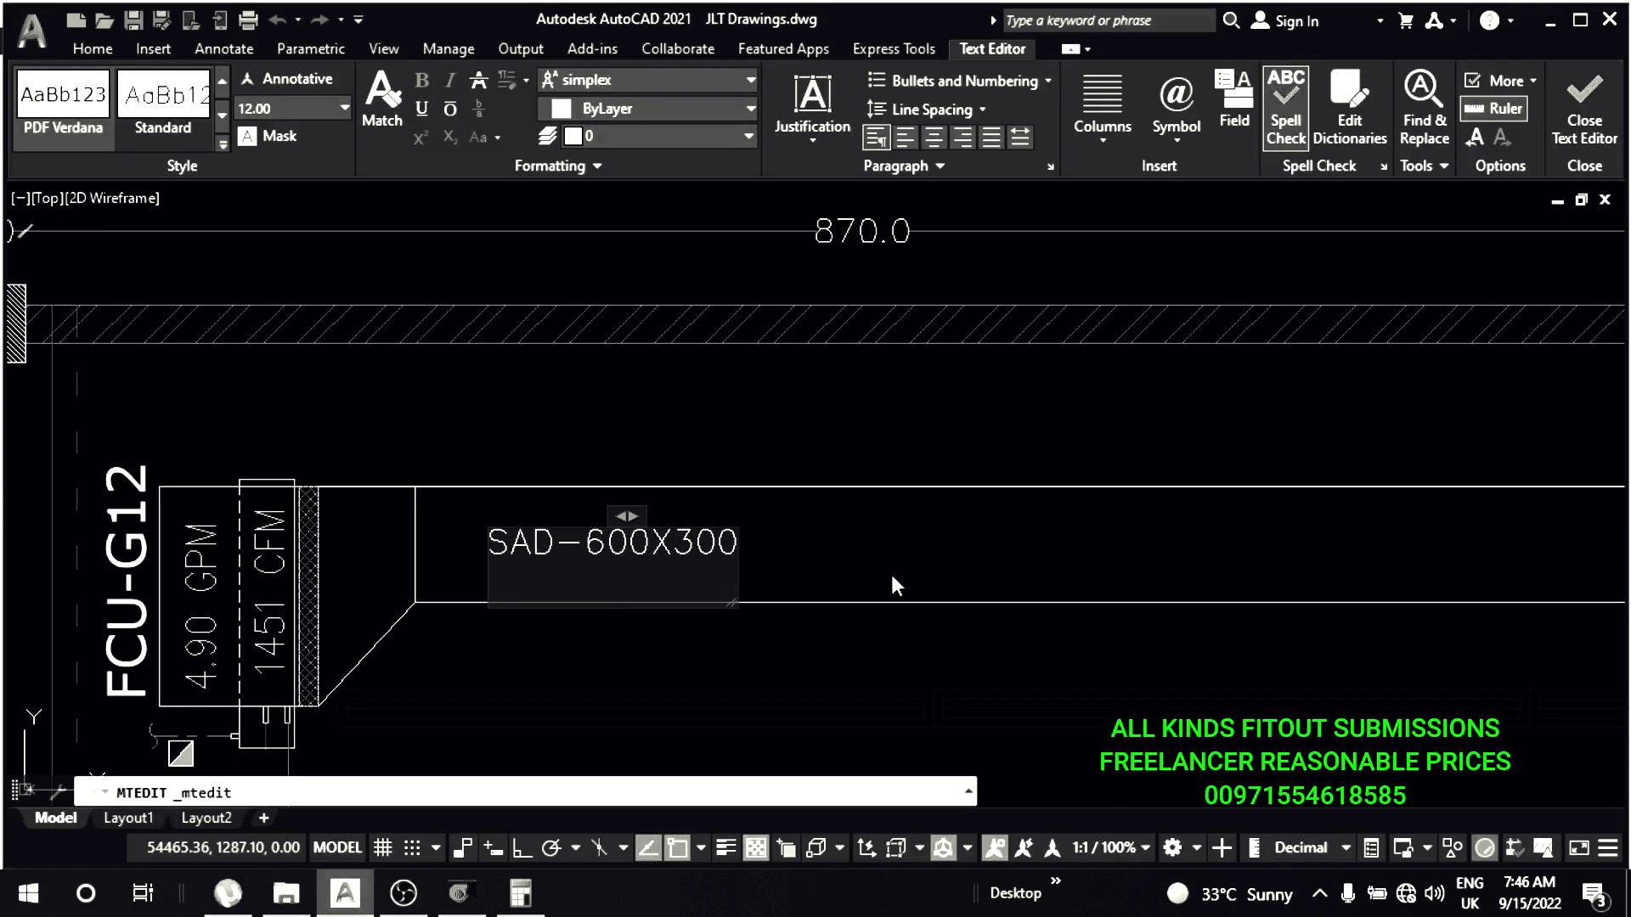
pyautogui.write('1451CFM')
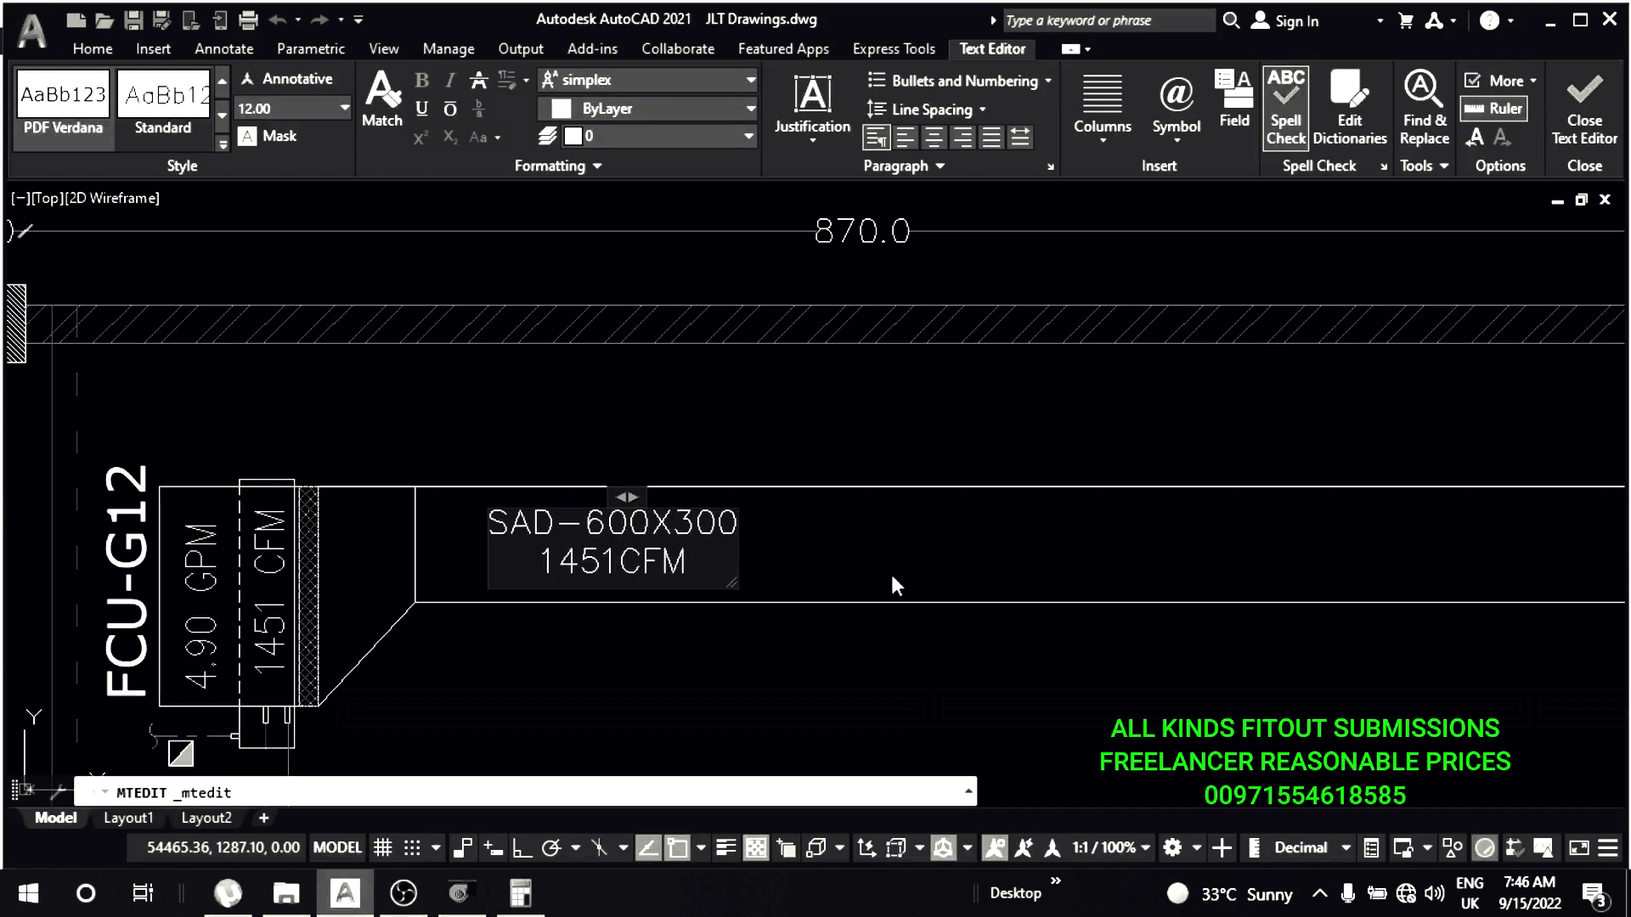
pyautogui.press('Escape')
# - Clear the prompt and pan the plan left and down
pyautogui.scroll(-2, 890, 574)
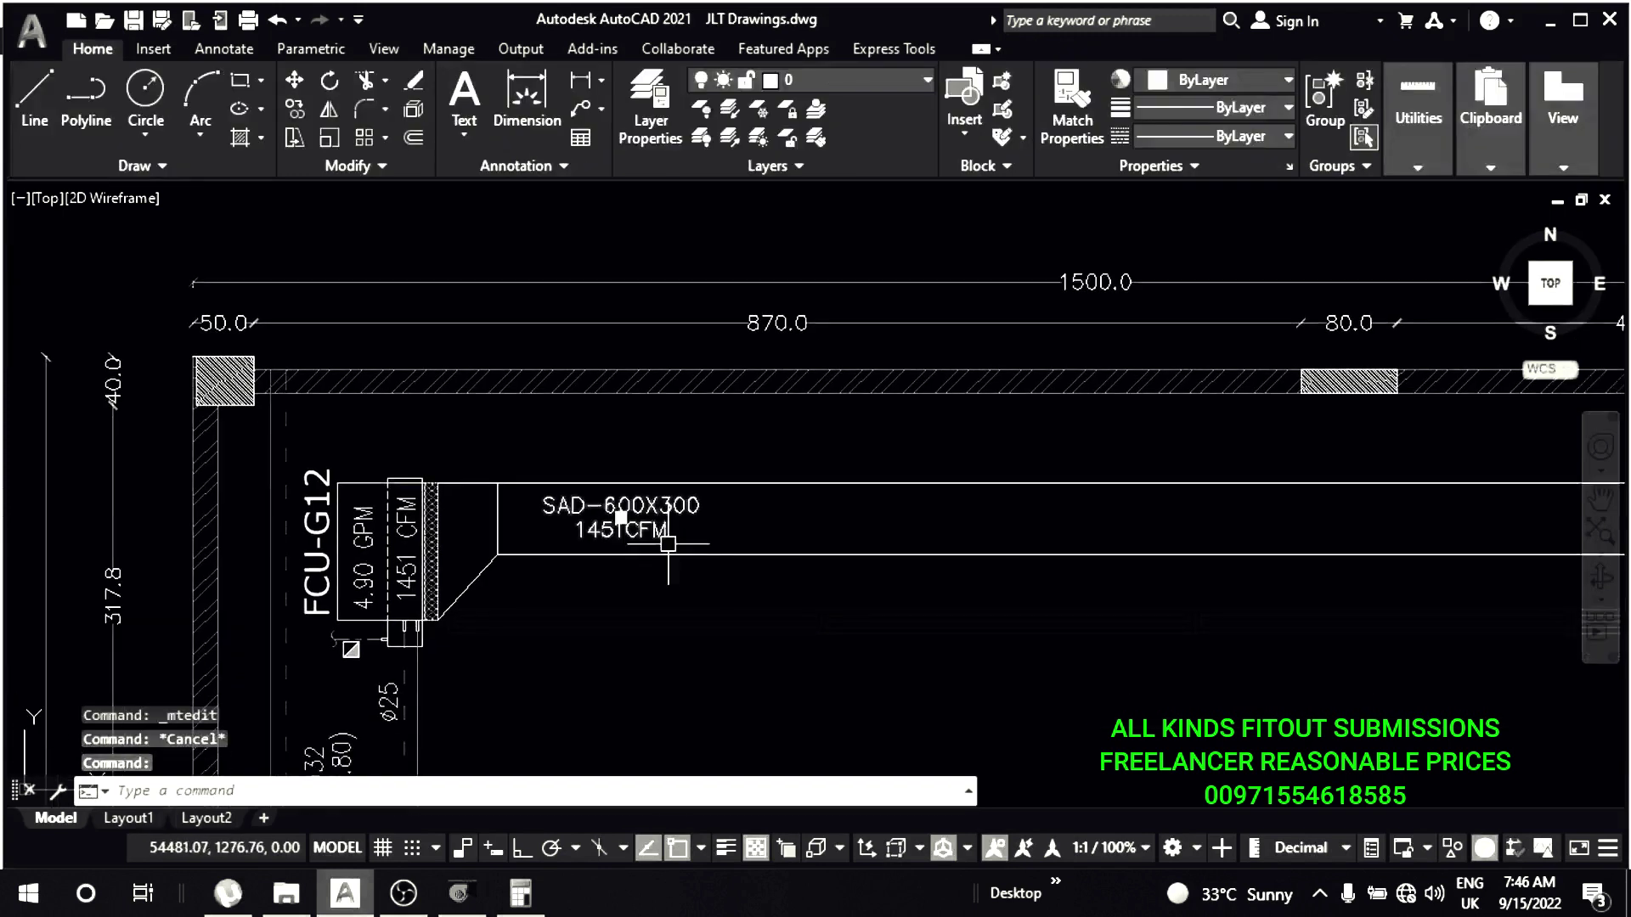
pyautogui.press('Escape')
pyautogui.press('Escape')
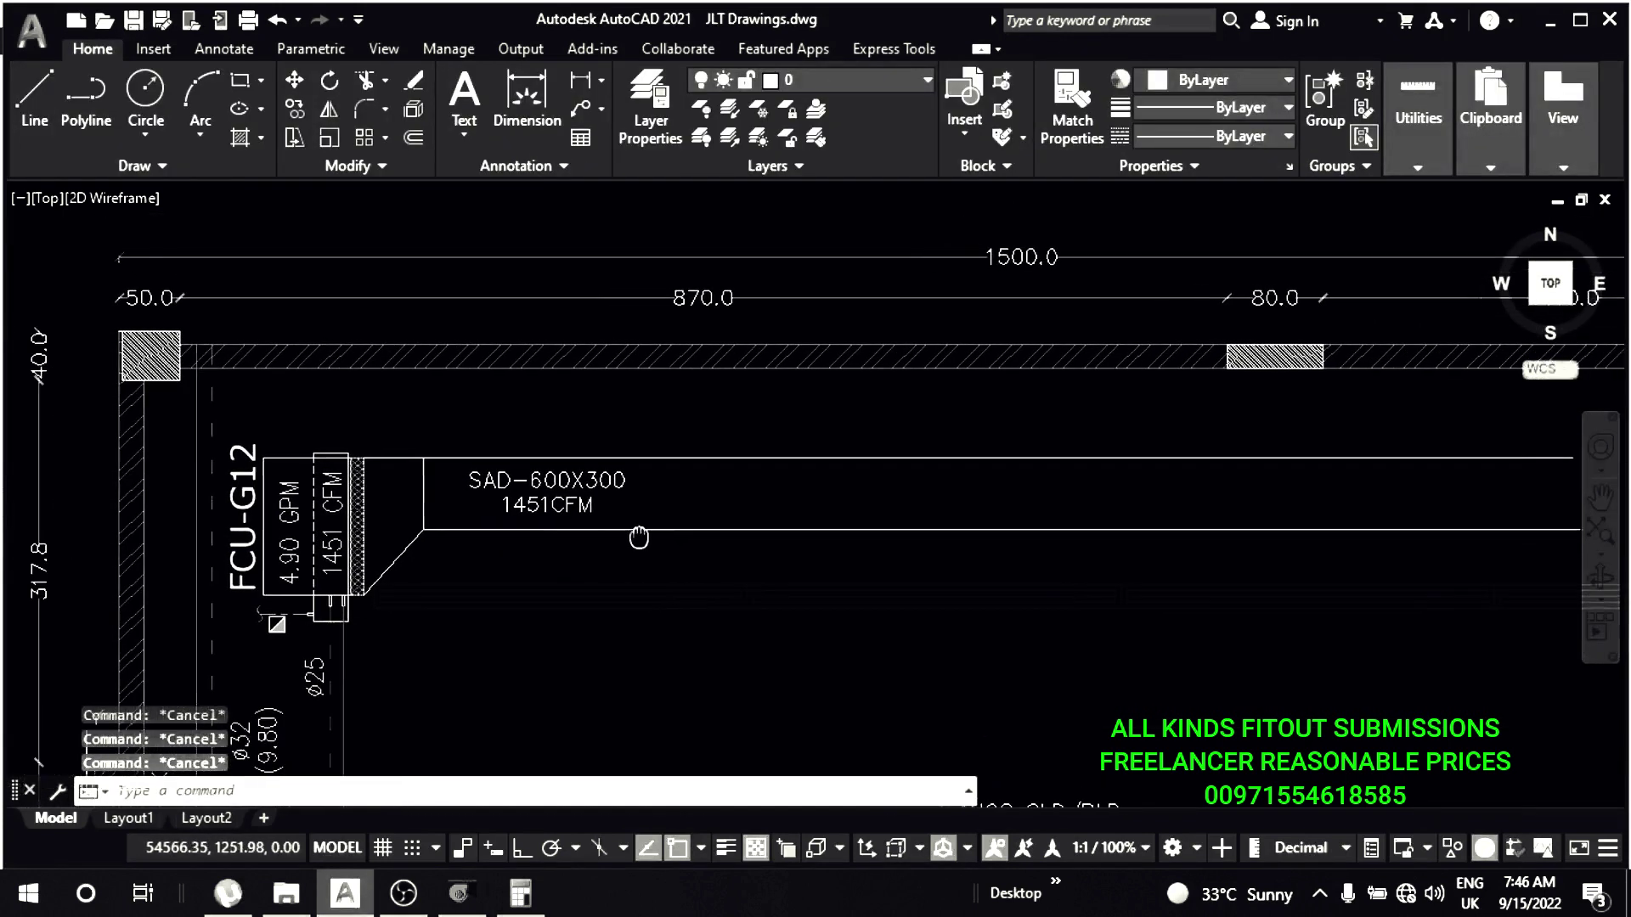
pyautogui.moveTo(771, 479); pyautogui.dragTo(729, 523, button='middle')
pyautogui.press('Return')
pyautogui.scroll(4, 739, 500)
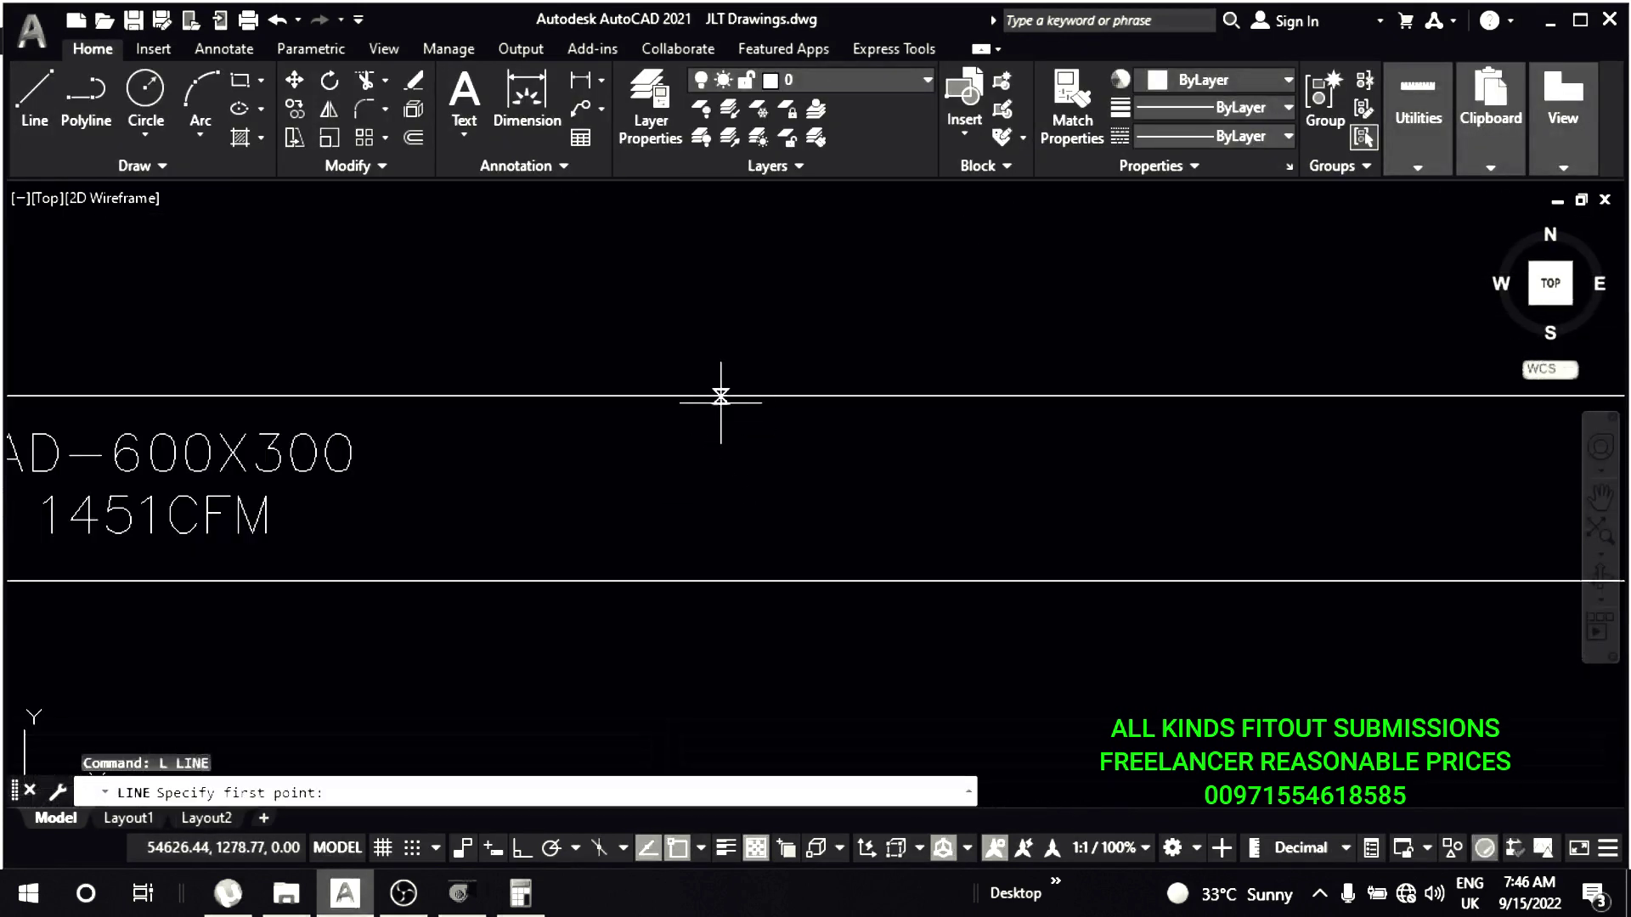
# - Select the lower duct line and check its colour in the colour list
pyautogui.scroll(-2, 748, 459)
pyautogui.scroll(-2, 757, 458)
pyautogui.press('Escape')
pyautogui.click(837, 626)
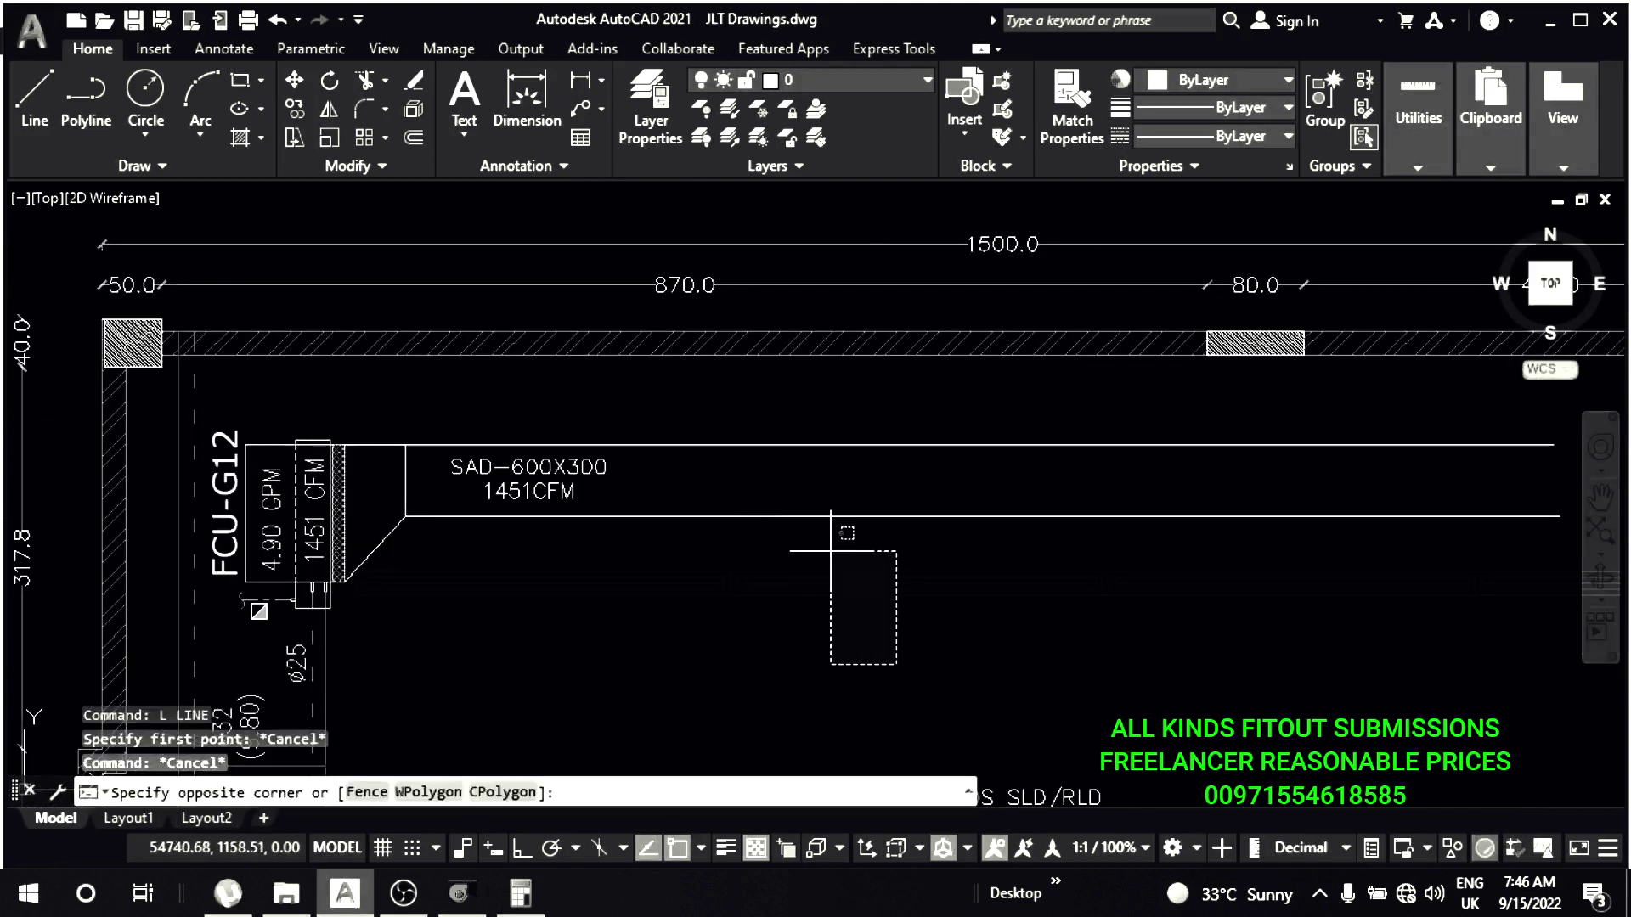
pyautogui.click(872, 504)
pyautogui.click(1241, 78)
pyautogui.press('Escape')
pyautogui.press('Escape')
# - Pan toward the legend and select the right-hand diffuser to inspect it
pyautogui.scroll(-2, 809, 532)
pyautogui.scroll(-2, 809, 532)
pyautogui.moveTo(985, 514); pyautogui.dragTo(780, 491, button='middle')
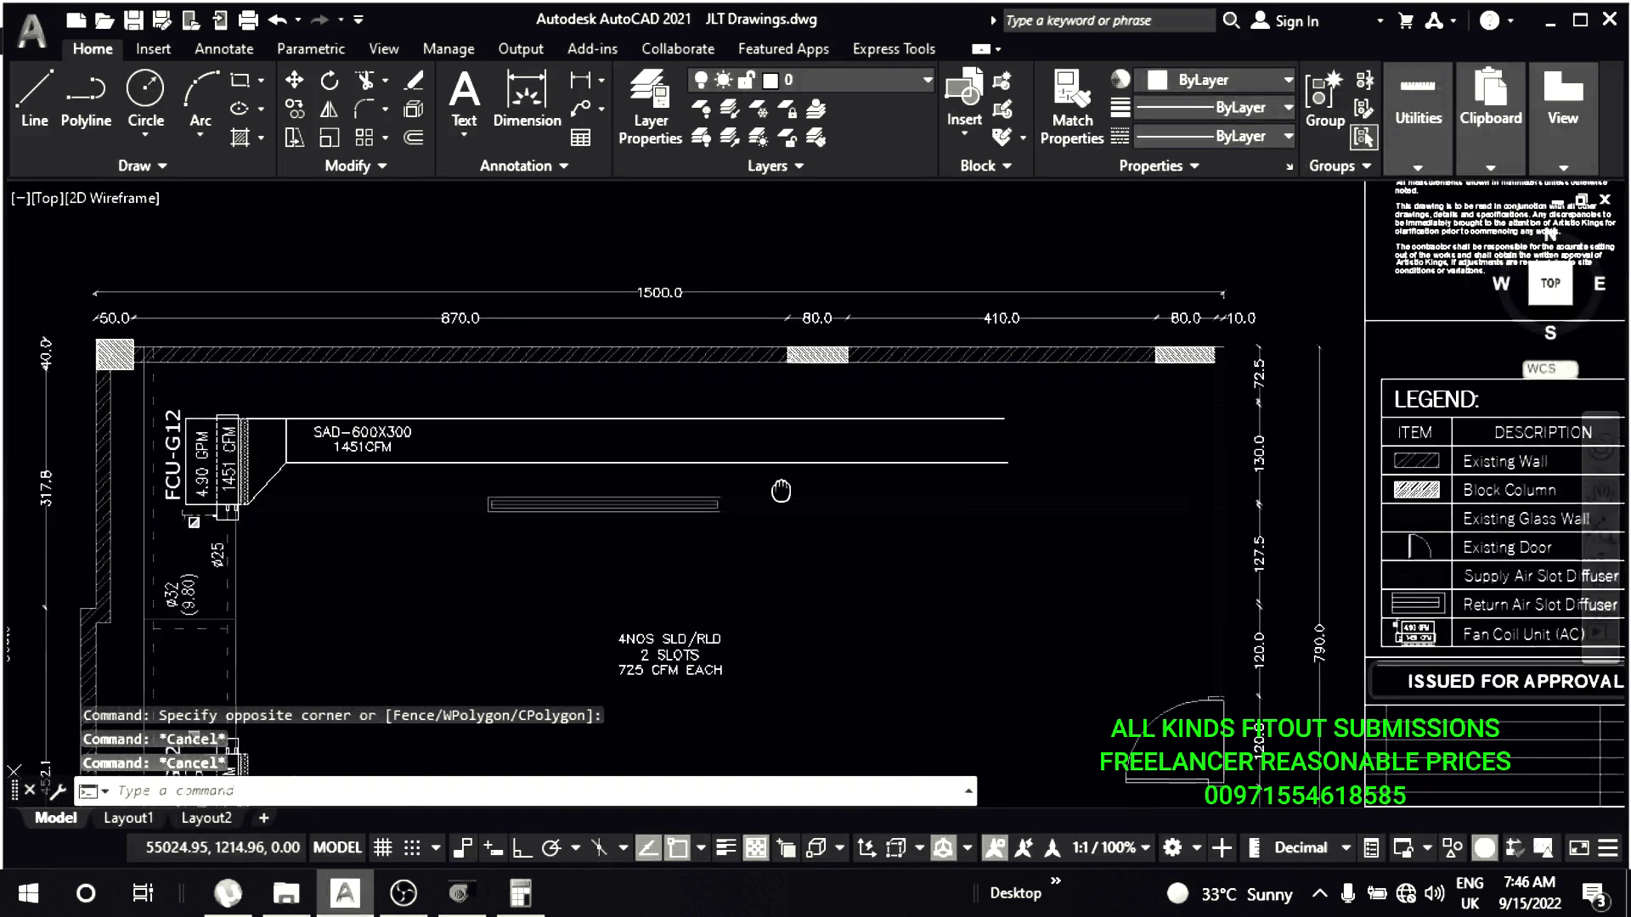
pyautogui.scroll(2, 1018, 433)
pyautogui.click(1091, 455)
pyautogui.click(654, 521)
pyautogui.moveTo(1068, 234); pyautogui.dragTo(1190, 247, button='middle')
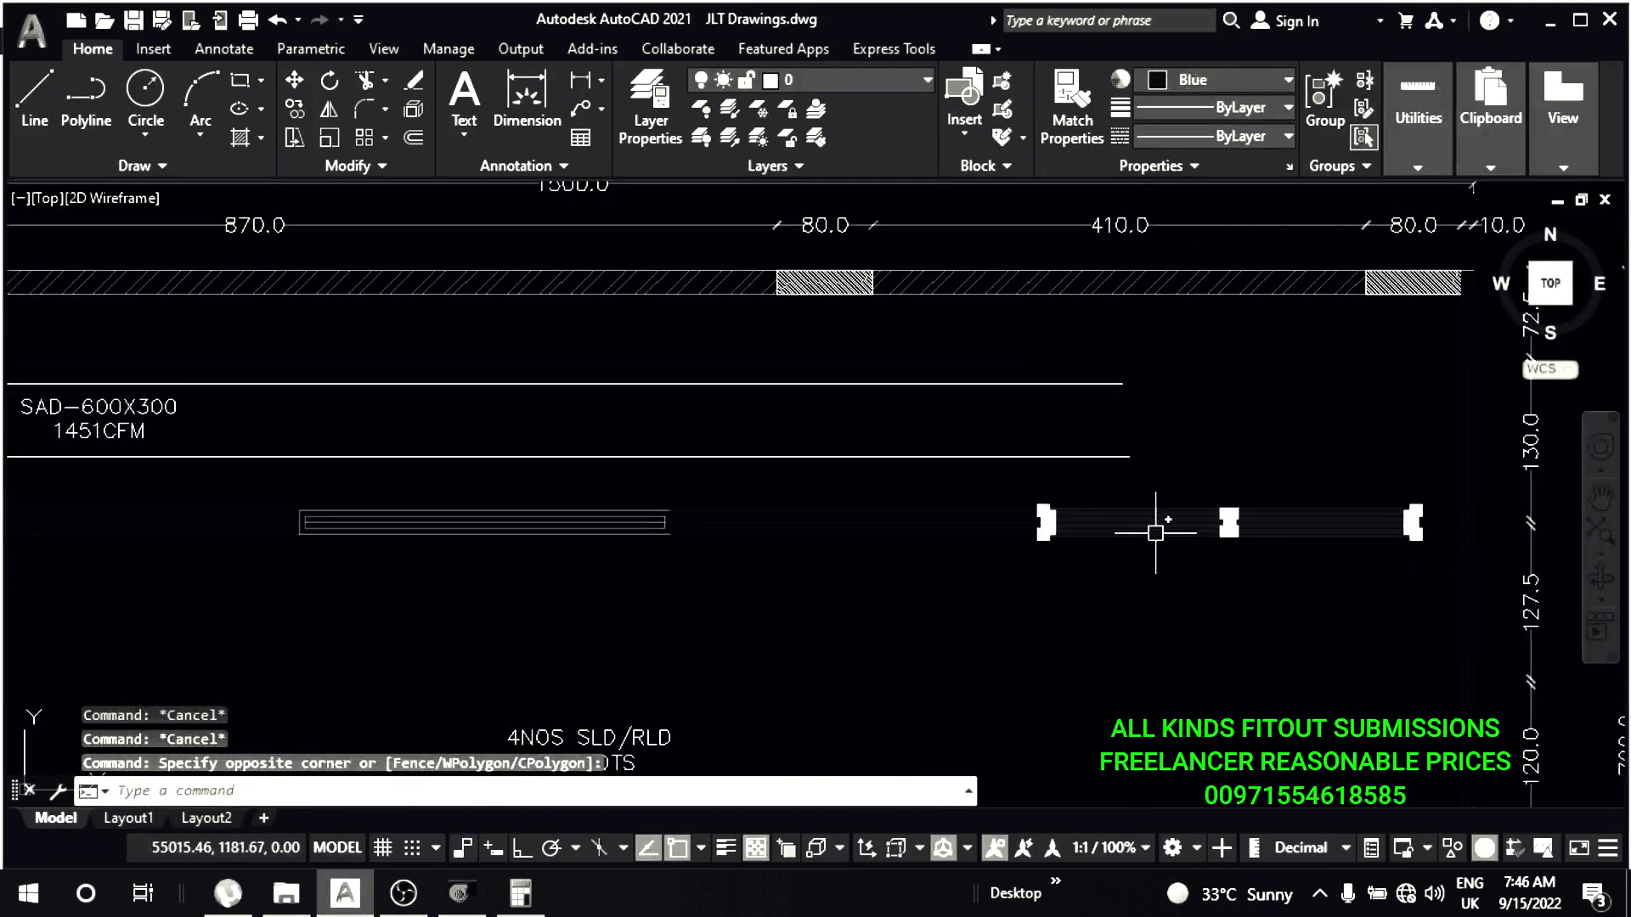
pyautogui.press('Escape')
pyautogui.press('Escape')
# - Select the diffuser strip near the unit and check its colour in Properties
pyautogui.scroll(-2, 776, 499)
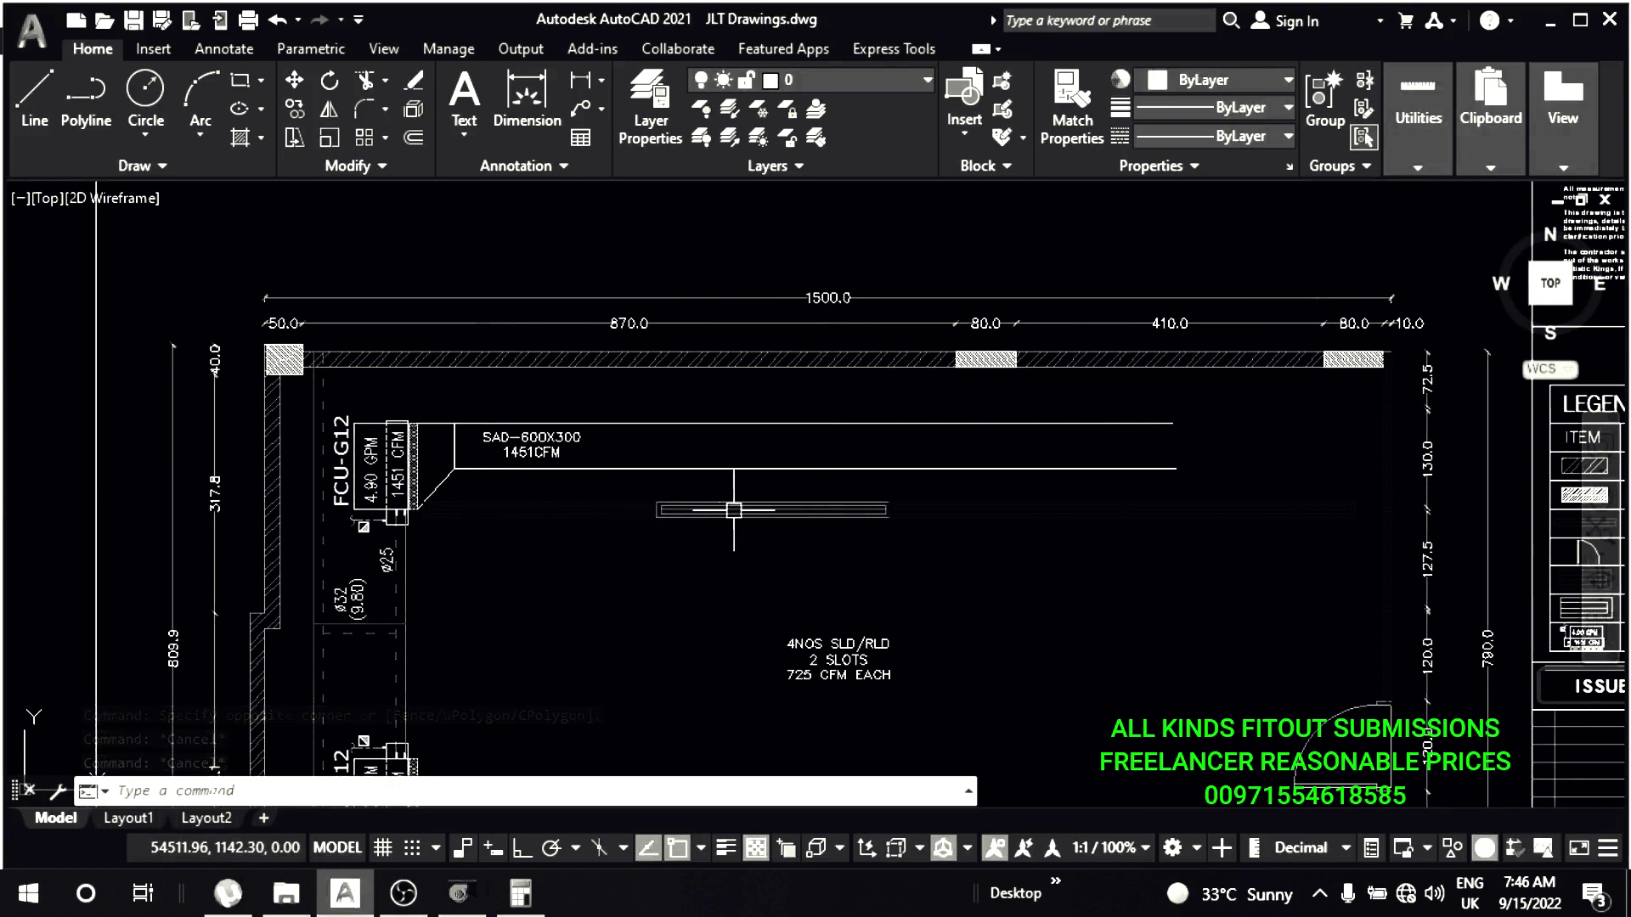
pyautogui.scroll(2, 691, 558)
pyautogui.click(583, 473)
pyautogui.scroll(-2, 583, 473)
pyautogui.click(666, 516)
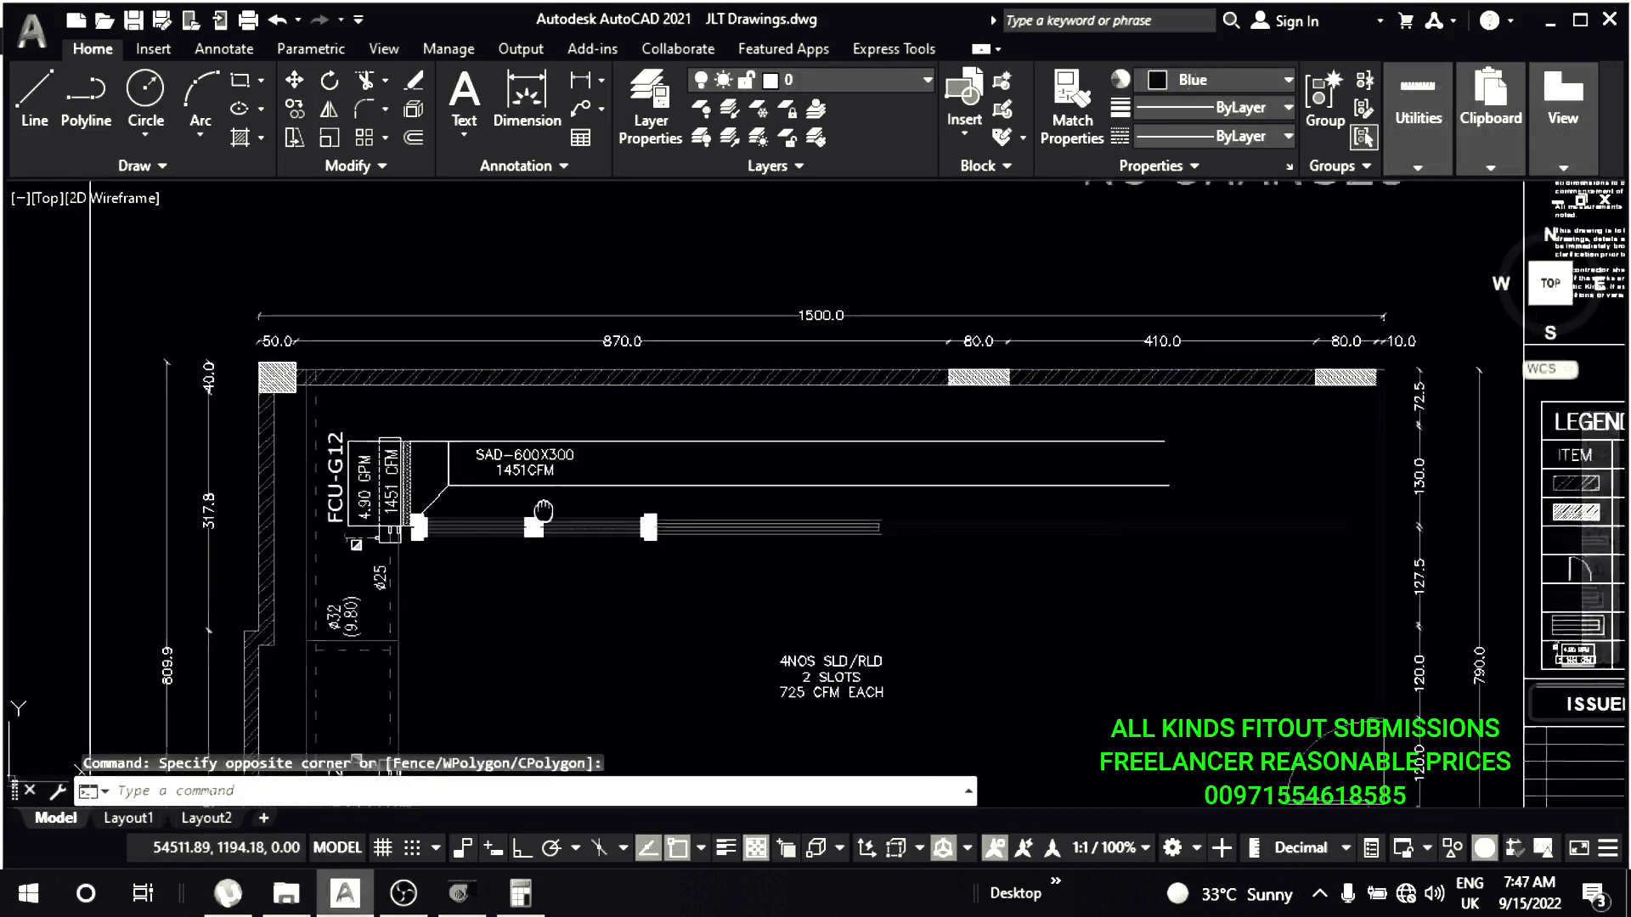
pyautogui.press('Escape')
pyautogui.press('Escape')
pyautogui.press('Escape')
pyautogui.scroll(2, 522, 506)
pyautogui.click(570, 420)
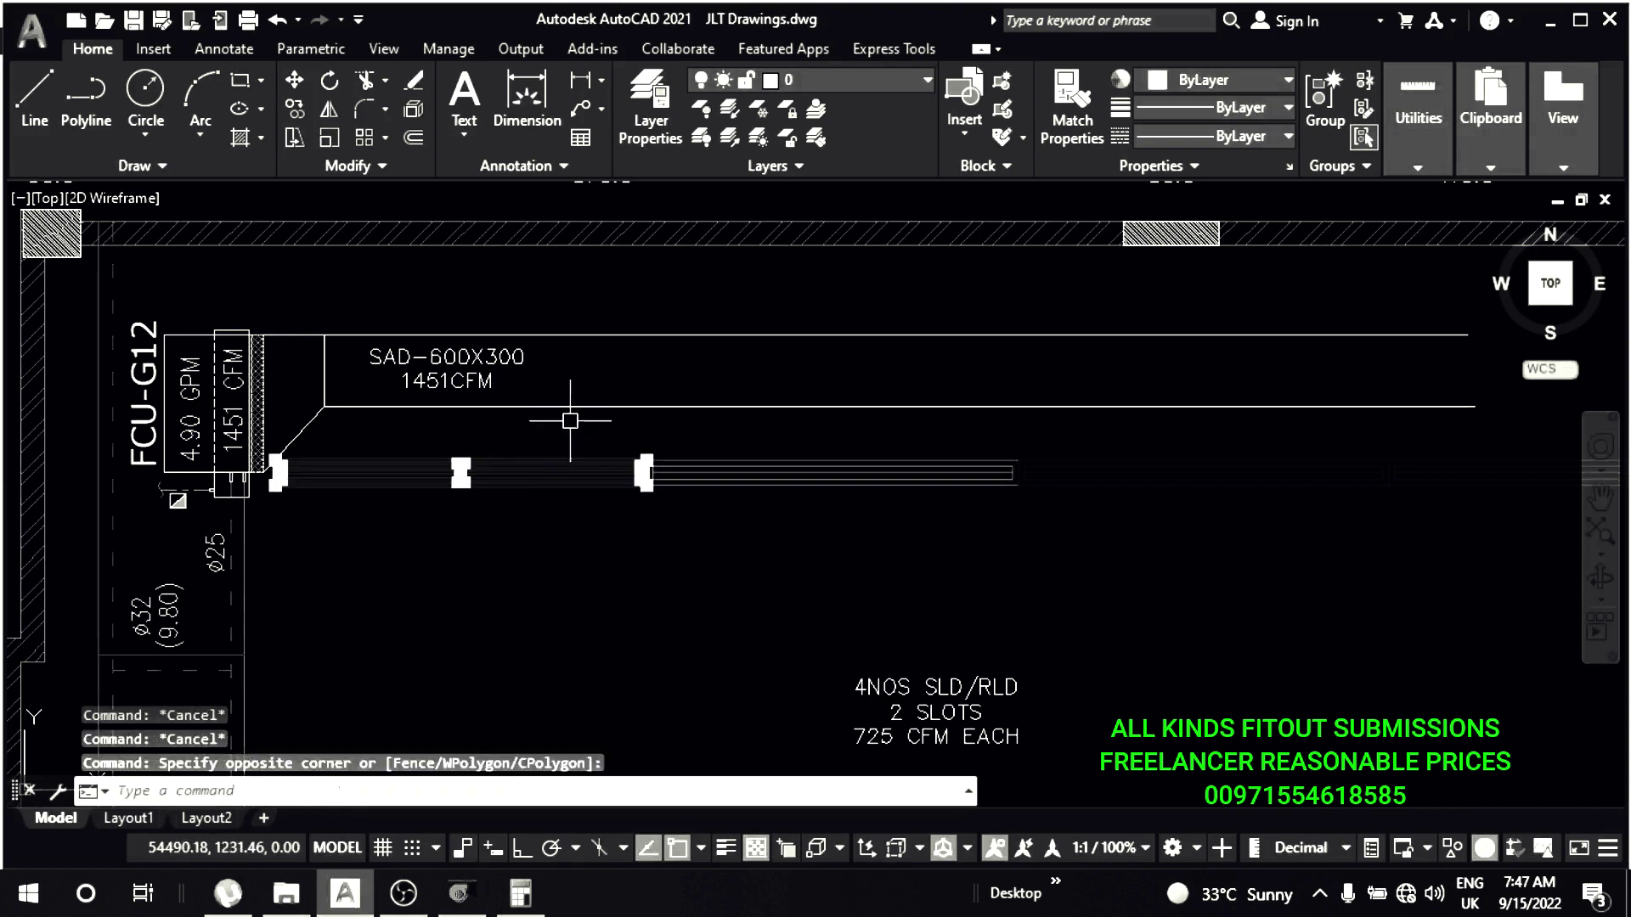
pyautogui.click(1173, 85)
pyautogui.click(1157, 169)
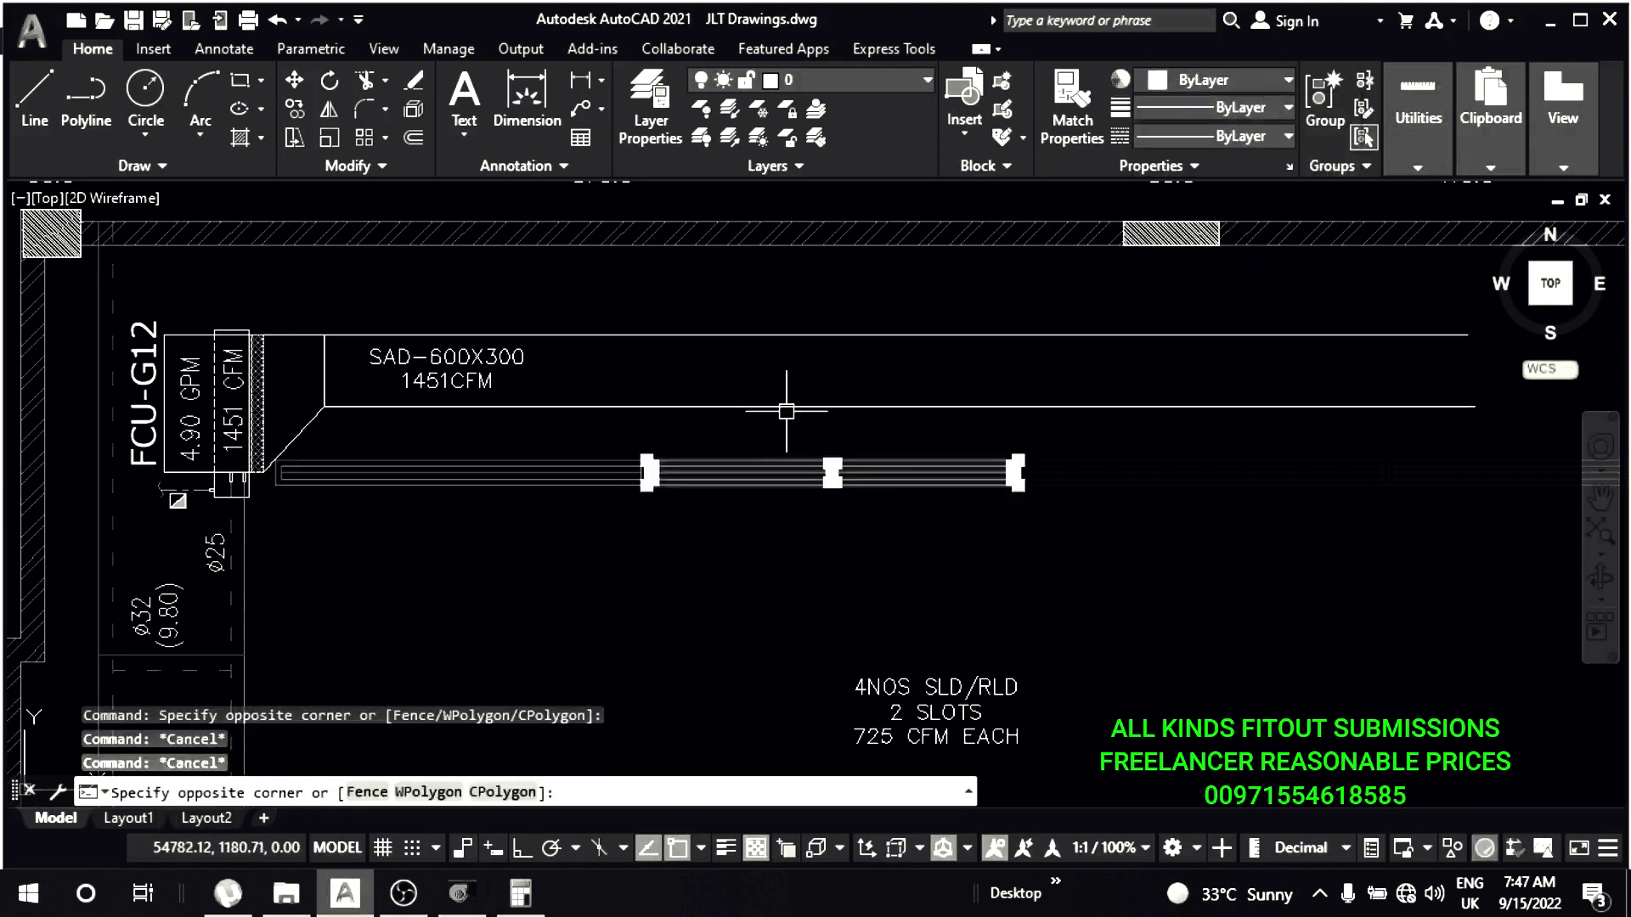
pyautogui.click(1205, 78)
pyautogui.press('Escape')
pyautogui.press('Escape')
# - Use MATCHPROP to give the right diffuser the left diffuser's properties
pyautogui.scroll(-2, 595, 472)
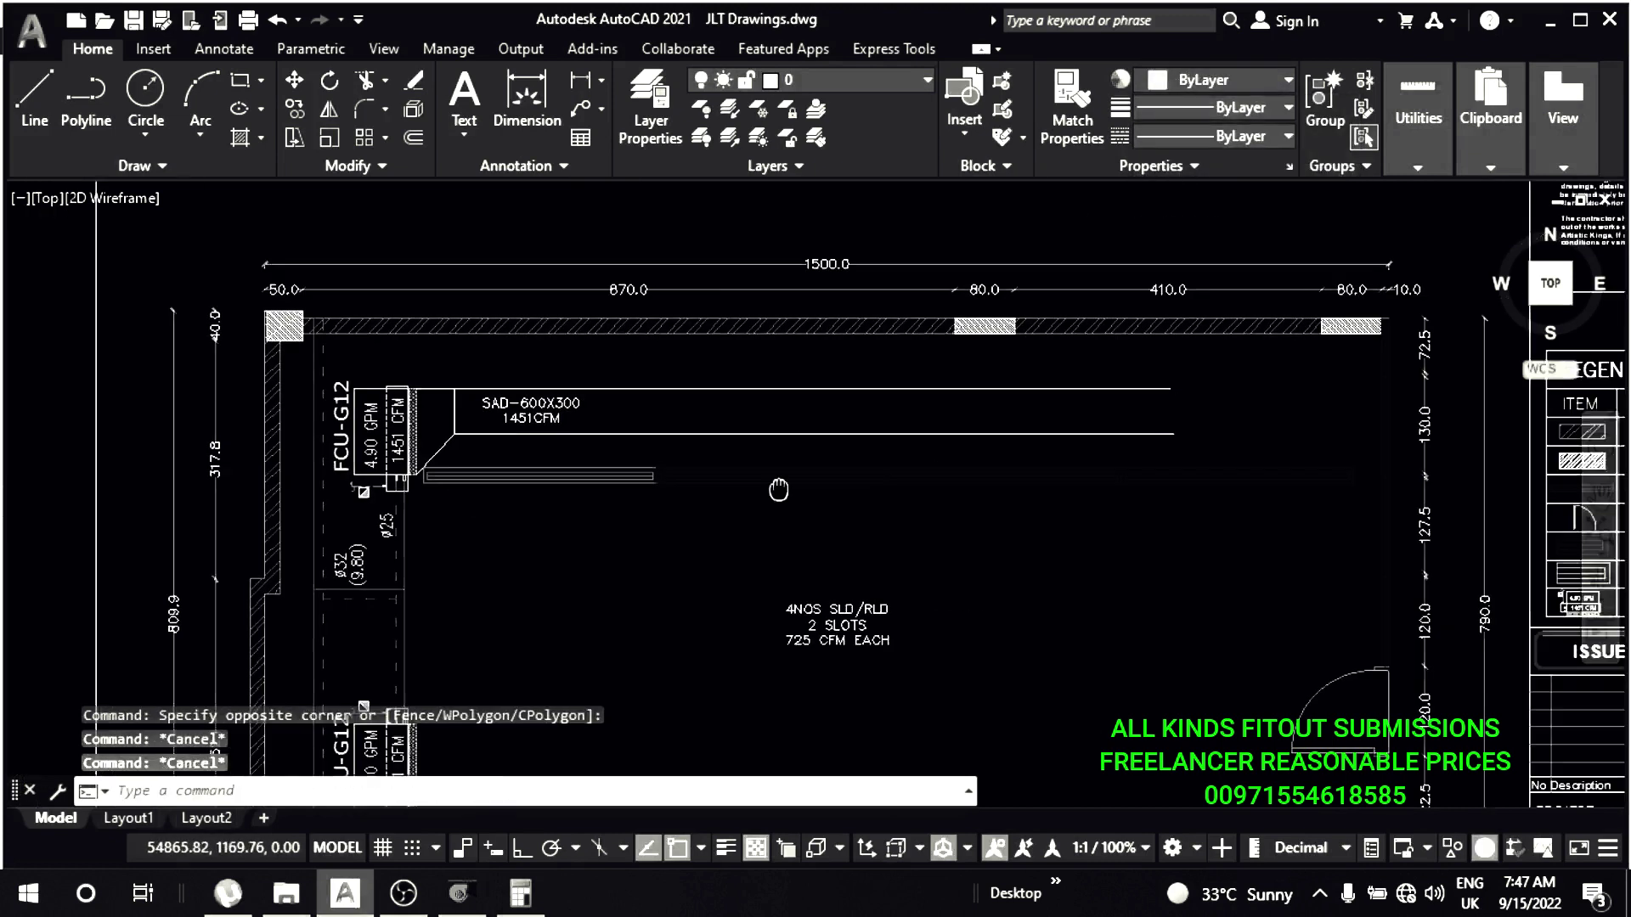
pyautogui.click(945, 468)
pyautogui.click(767, 532)
pyautogui.write('A')
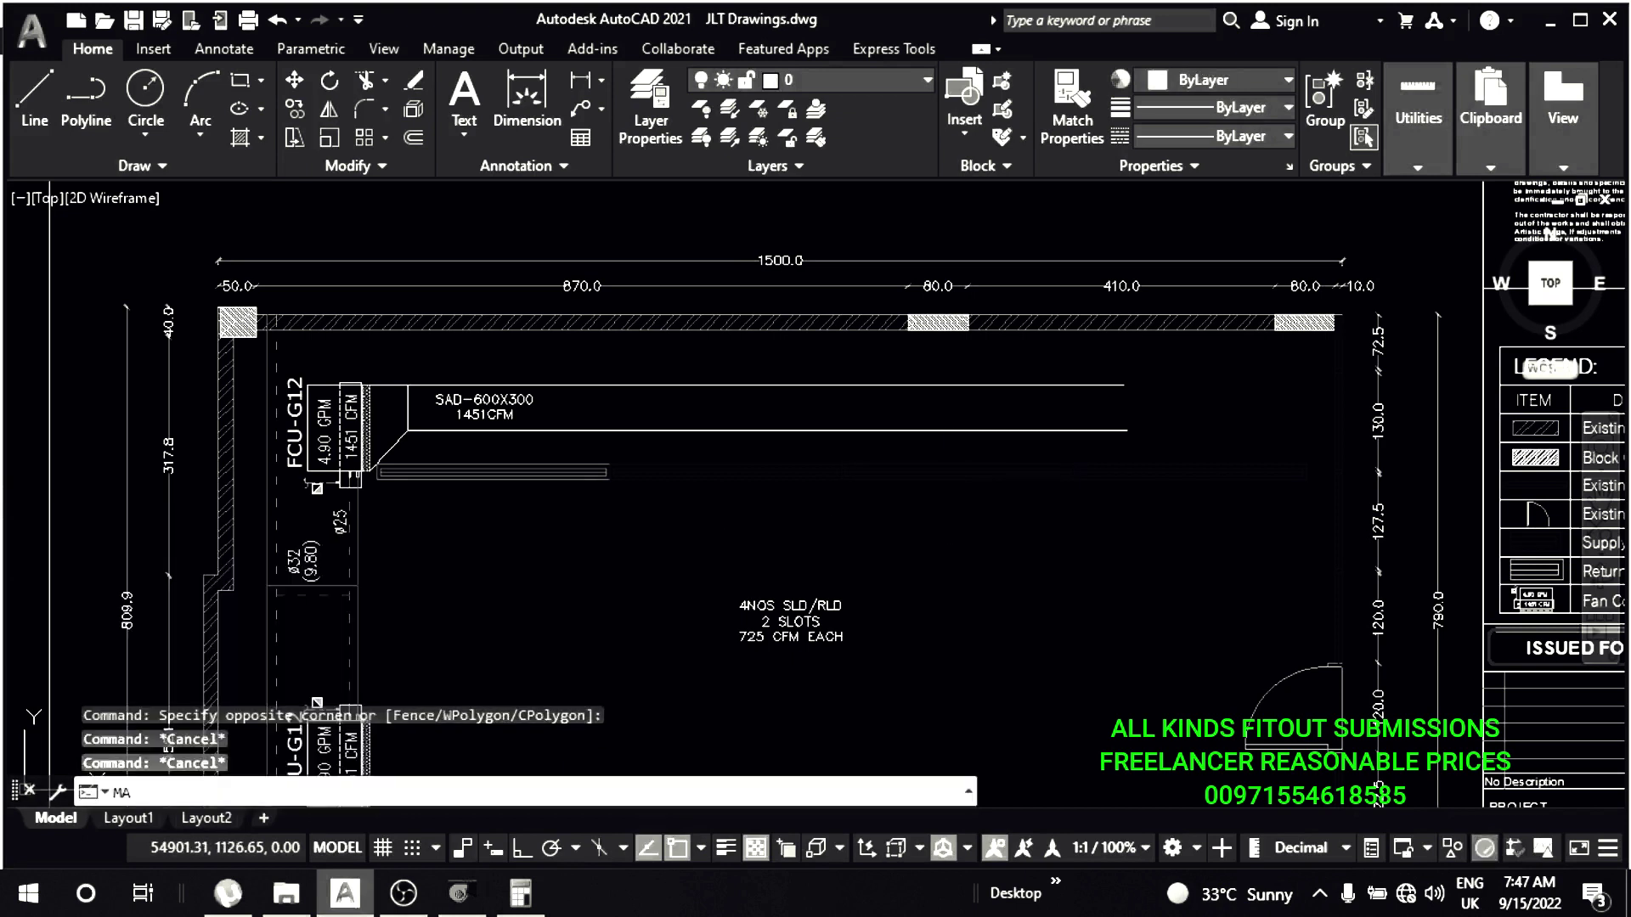
pyautogui.press('Return')
pyautogui.click(599, 472)
pyautogui.scroll(3, 705, 505)
pyautogui.click(990, 473)
pyautogui.press('Escape')
pyautogui.scroll(-3, 820, 463)
pyautogui.scroll(3, 552, 417)
pyautogui.scroll(-4, 799, 492)
pyautogui.moveTo(798, 493); pyautogui.dragTo(768, 470, button='middle')
pyautogui.scroll(4, 583, 429)
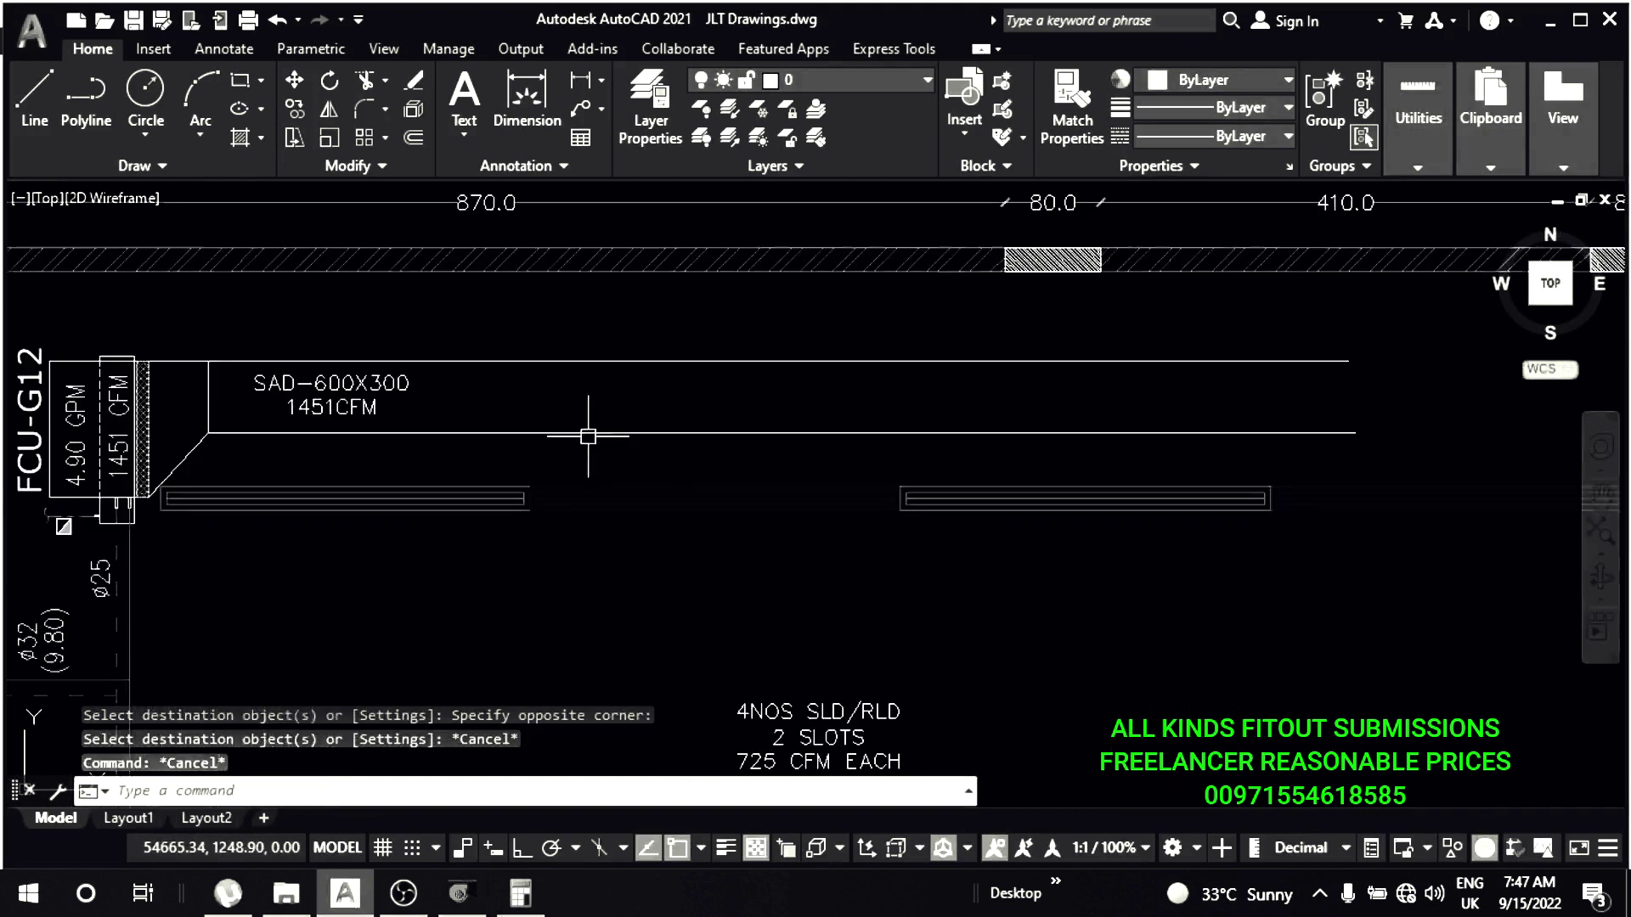
pyautogui.press('Escape')
# - Draw a vertical line below the SAD-600X300 duct
pyautogui.write('L')
pyautogui.press('Return')
pyautogui.scroll(3, 543, 441)
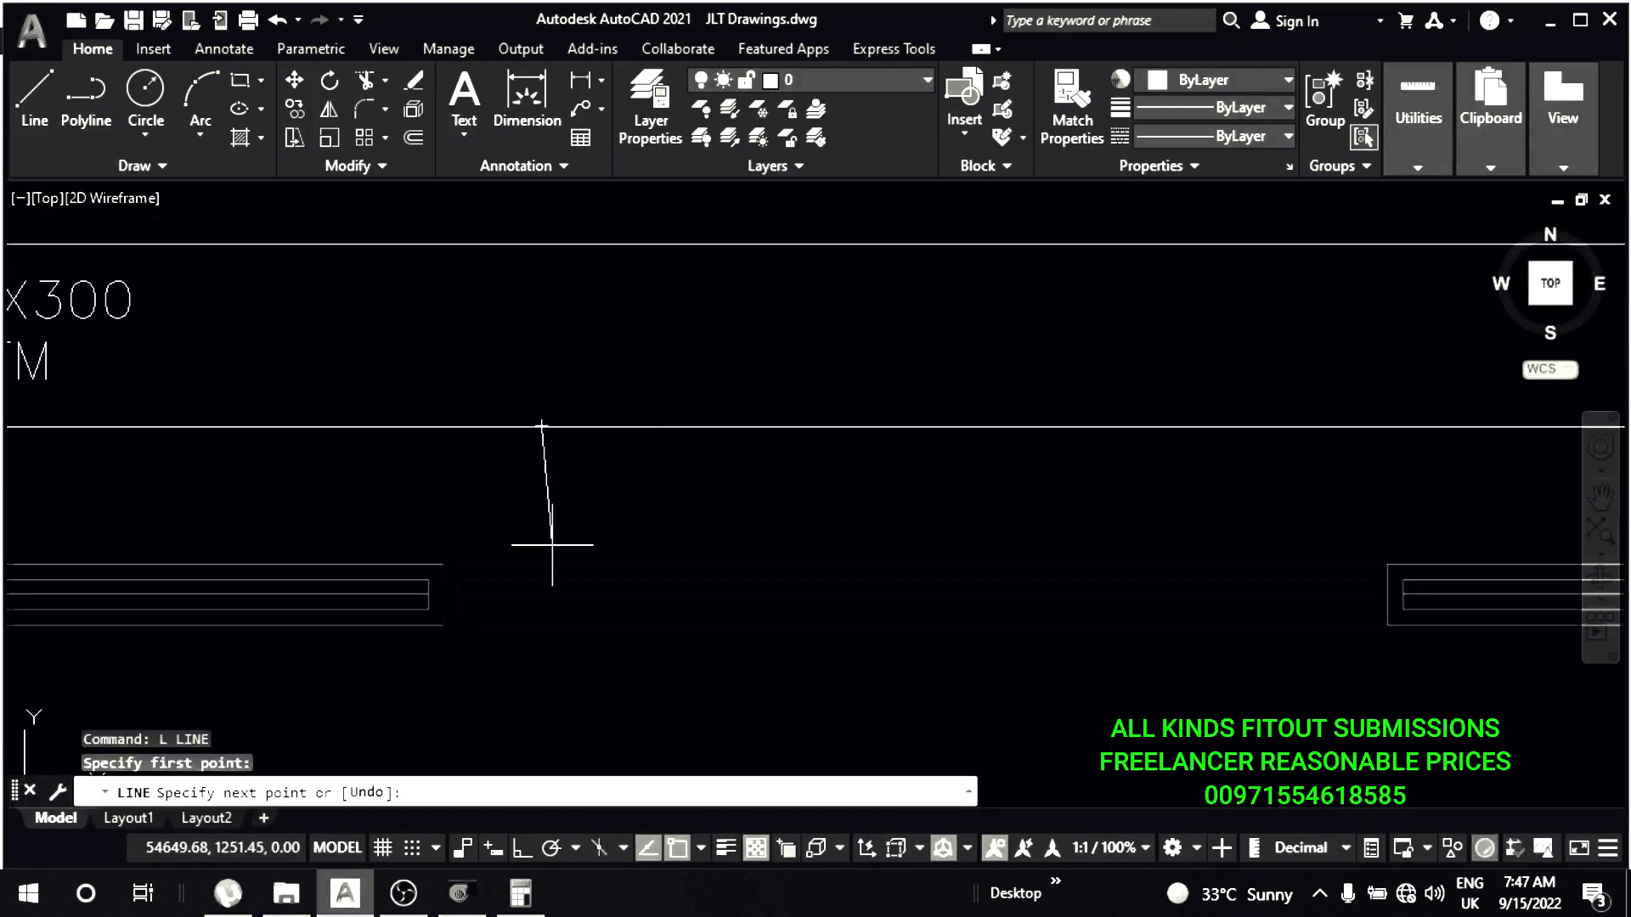
pyautogui.scroll(-2, 595, 535)
pyautogui.press('Escape')
pyautogui.press('Escape')
# - Offset the vertical line 20 to the right and check both lines' colour
pyautogui.write('O')
pyautogui.press('Return')
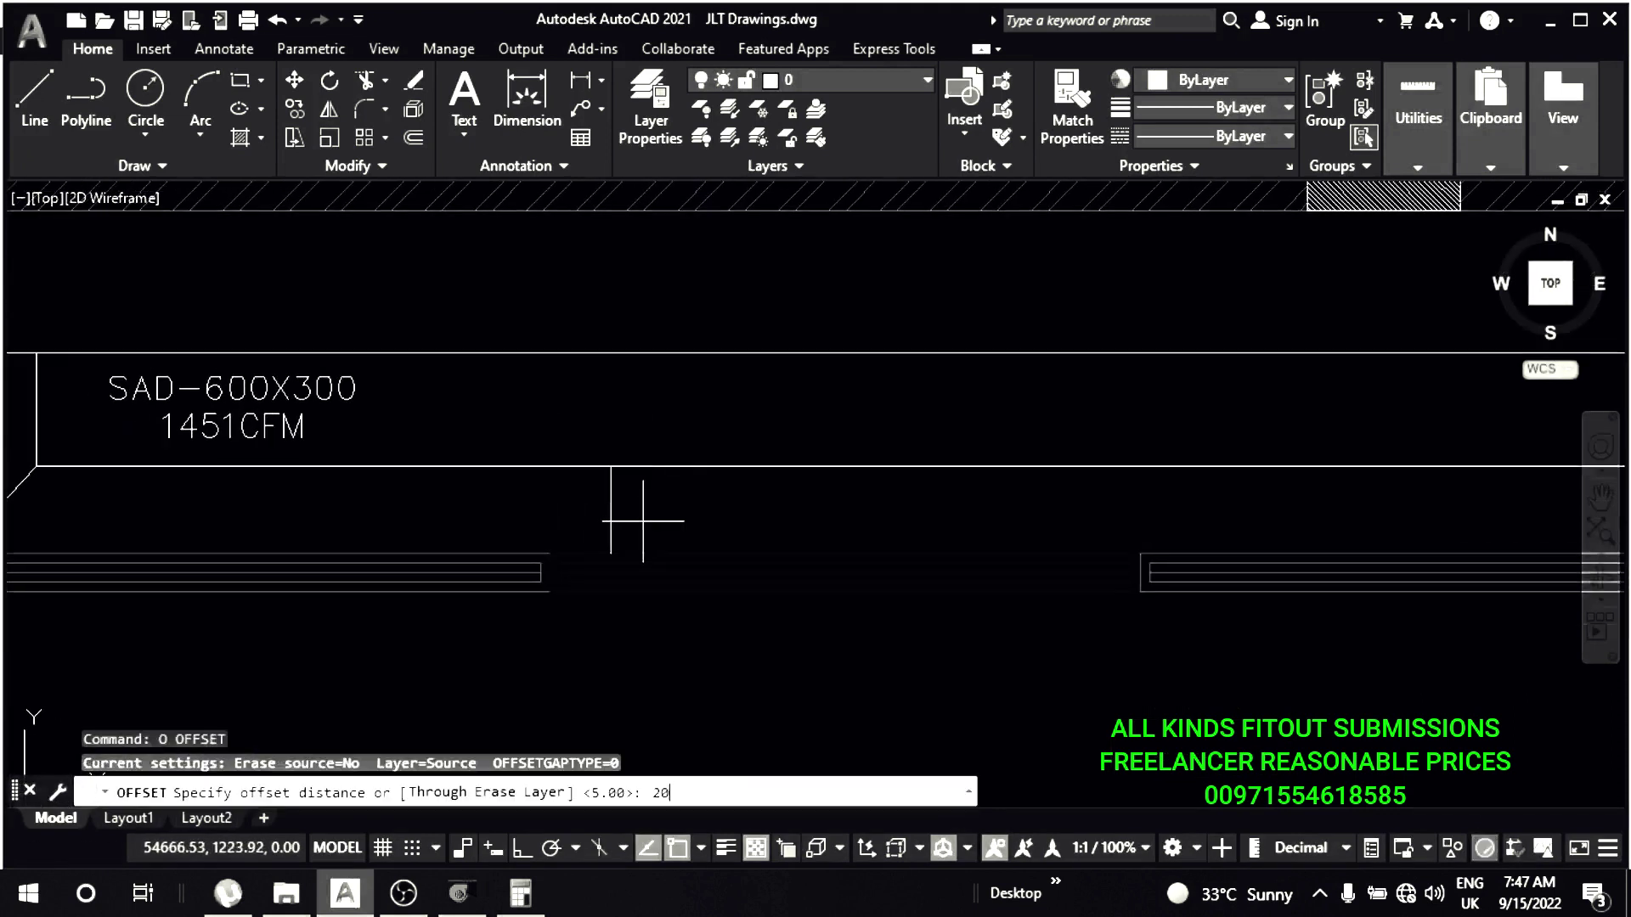
pyautogui.press('Return')
pyautogui.scroll(4, 611, 521)
pyautogui.click(632, 499)
pyautogui.click(743, 499)
pyautogui.press('Escape')
pyautogui.press('Escape')
pyautogui.moveTo(765, 510); pyautogui.dragTo(519, 499)
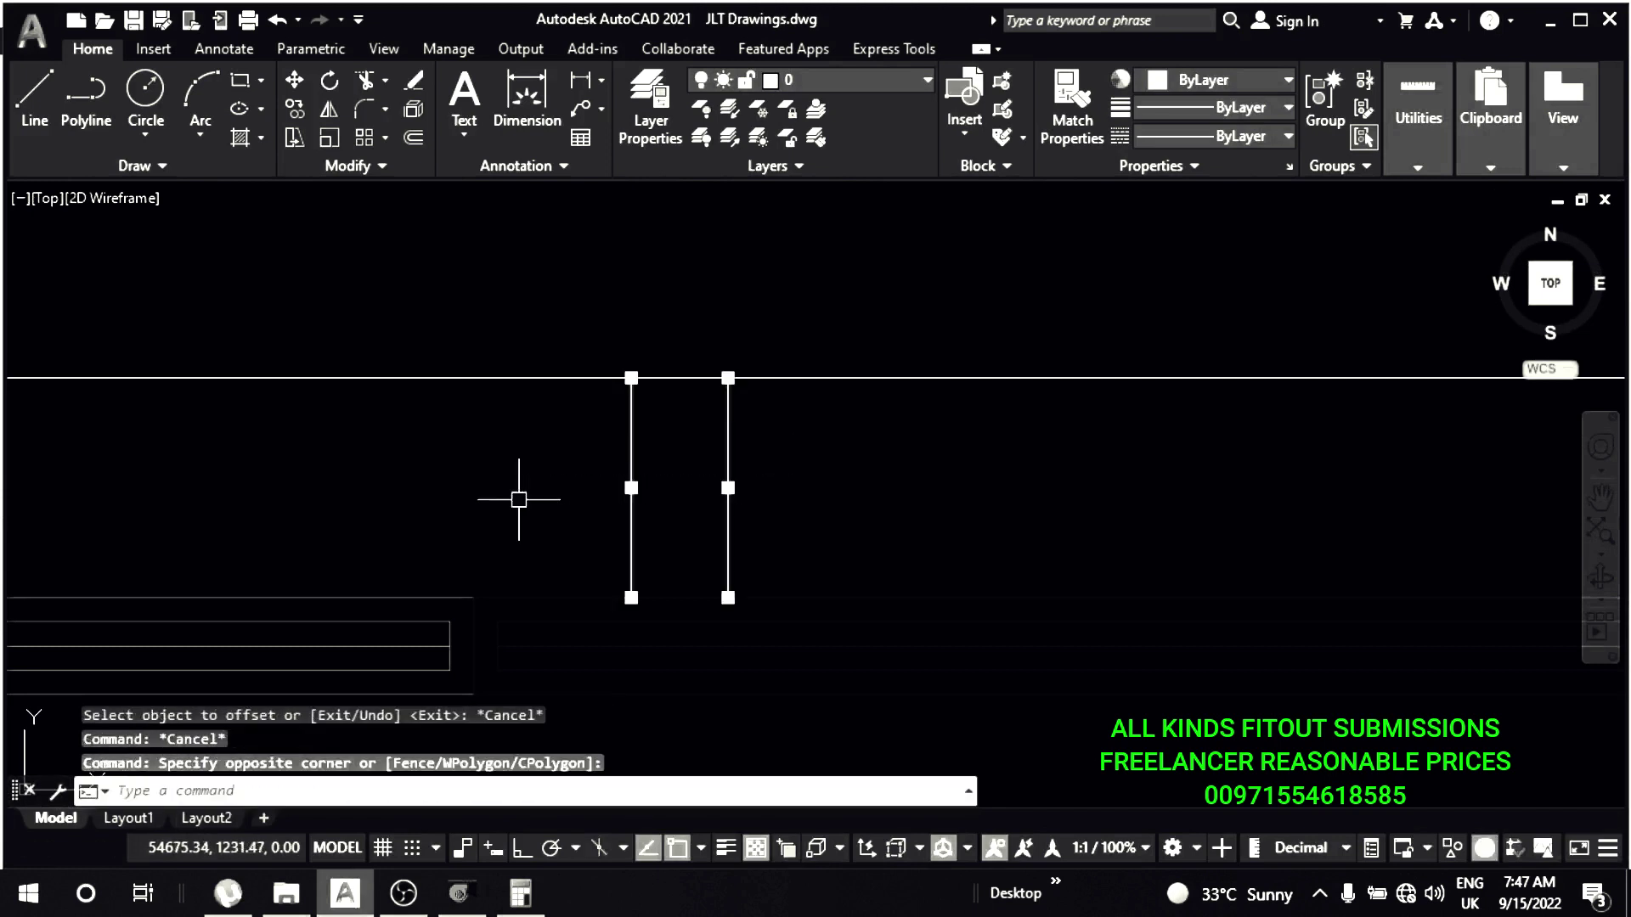
pyautogui.click(1206, 87)
pyautogui.press('Escape')
pyautogui.press('Escape')
pyautogui.moveTo(621, 473); pyautogui.dragTo(706, 511, button='middle')
pyautogui.write('EL')
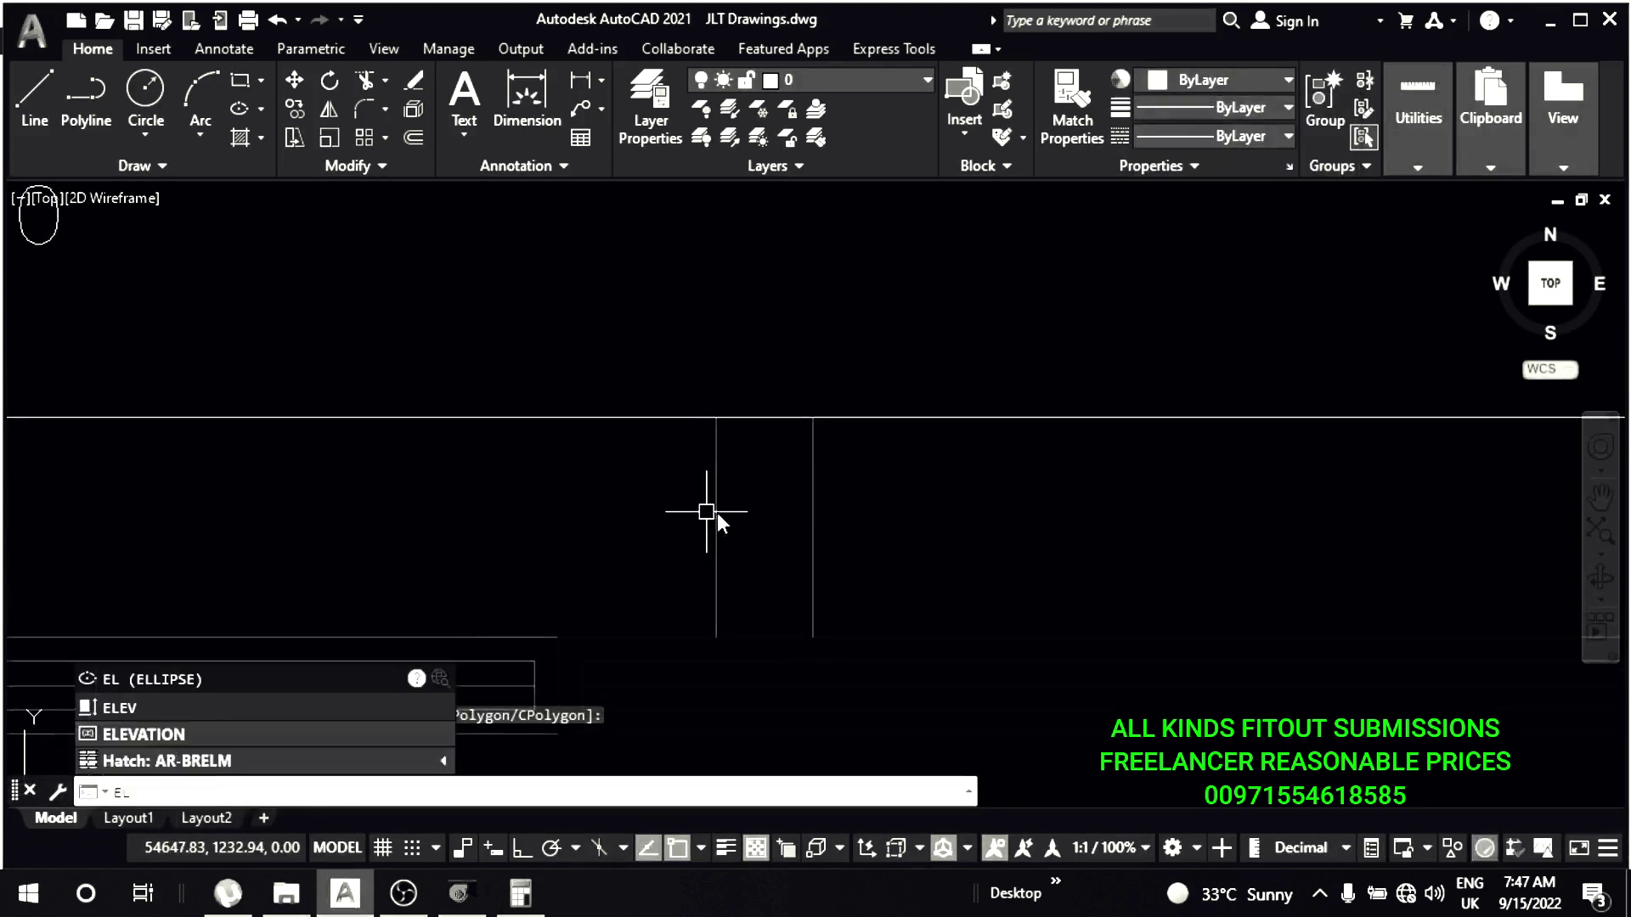
# - Draw an ellipse spanning between the two vertical lines
pyautogui.press('Return')
pyautogui.scroll(4, 708, 464)
pyautogui.click(729, 432)
pyautogui.click(976, 433)
pyautogui.click(910, 430)
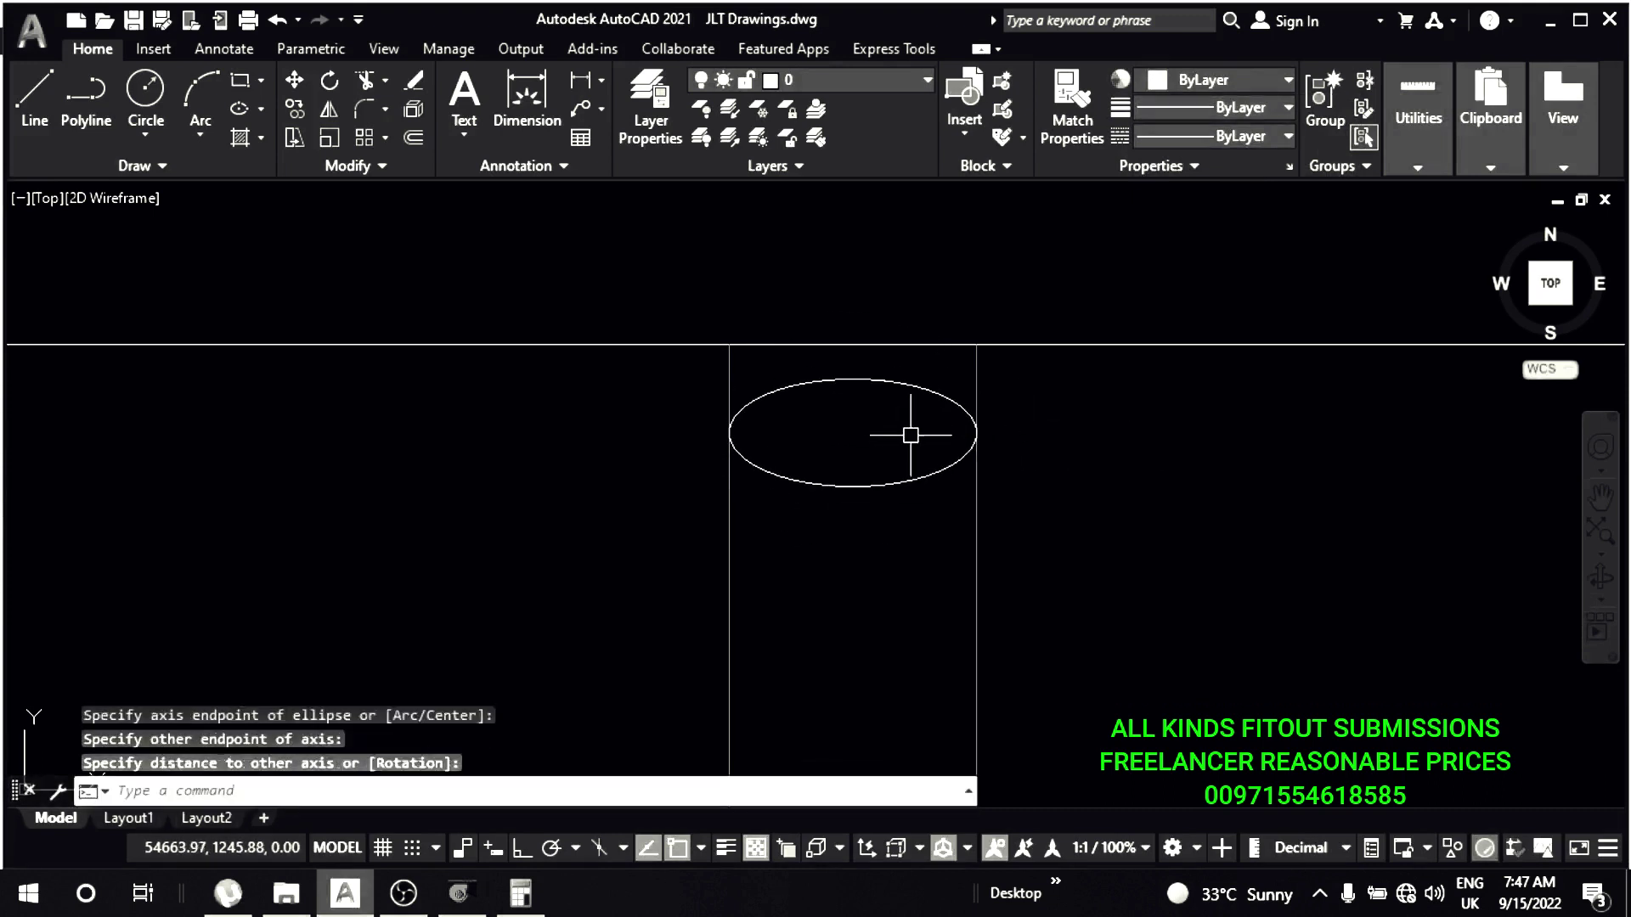
pyautogui.press('Escape')
# - Copy the ellipse downward repeatedly to form a stacked coil
pyautogui.click(858, 501)
pyautogui.press('Escape')
pyautogui.click(856, 510)
pyautogui.press('Return')
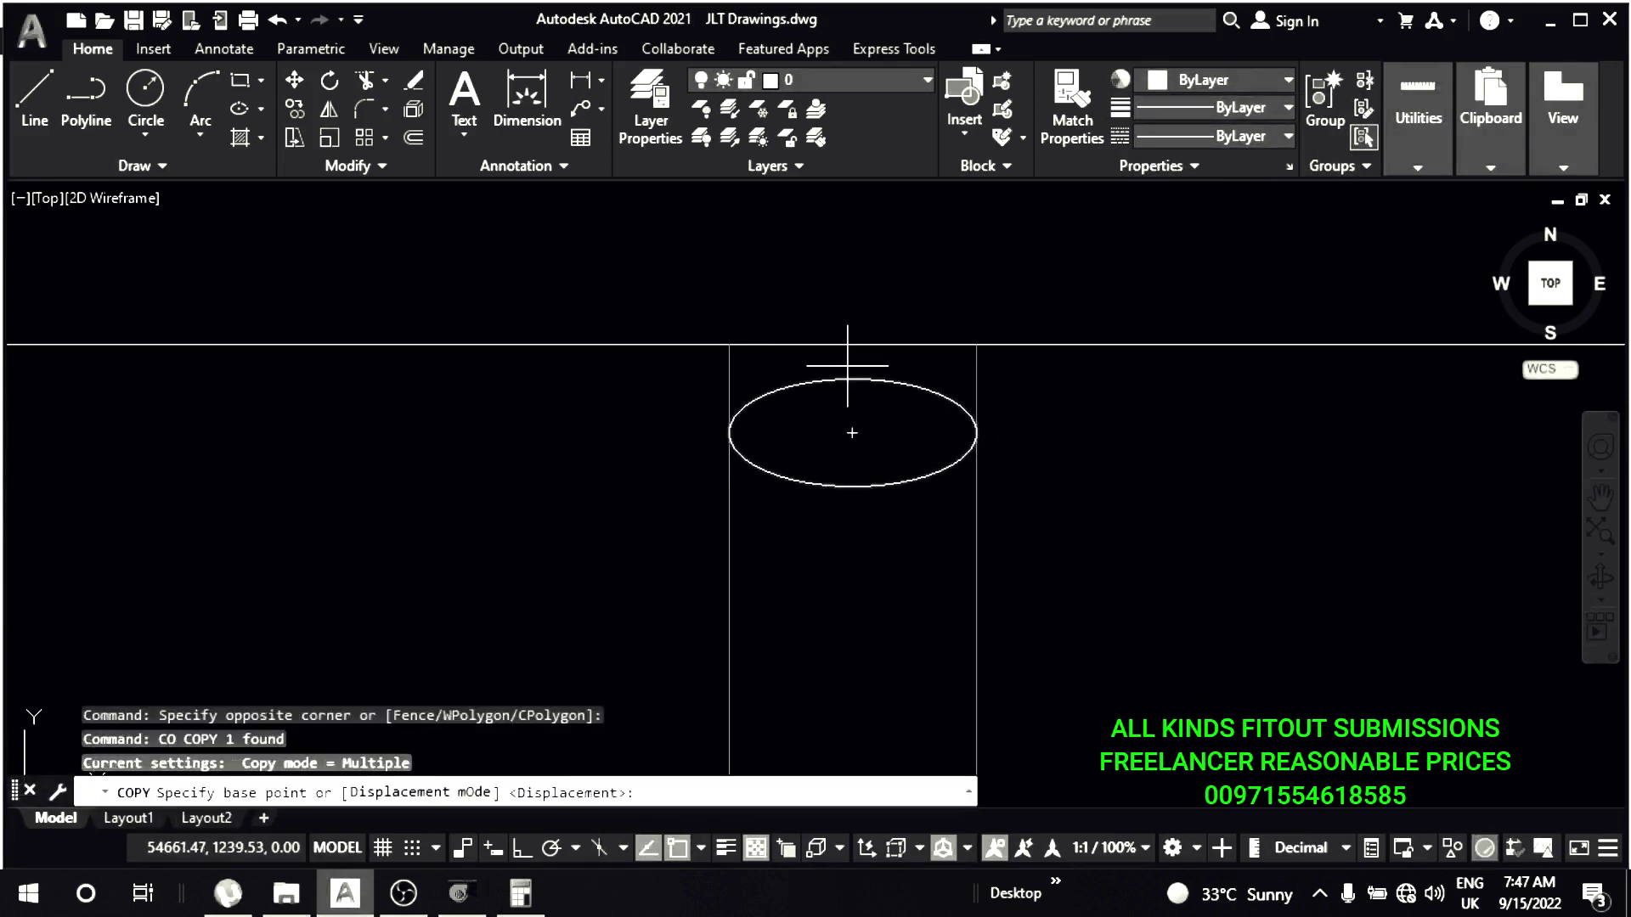
pyautogui.click(852, 379)
pyautogui.click(852, 432)
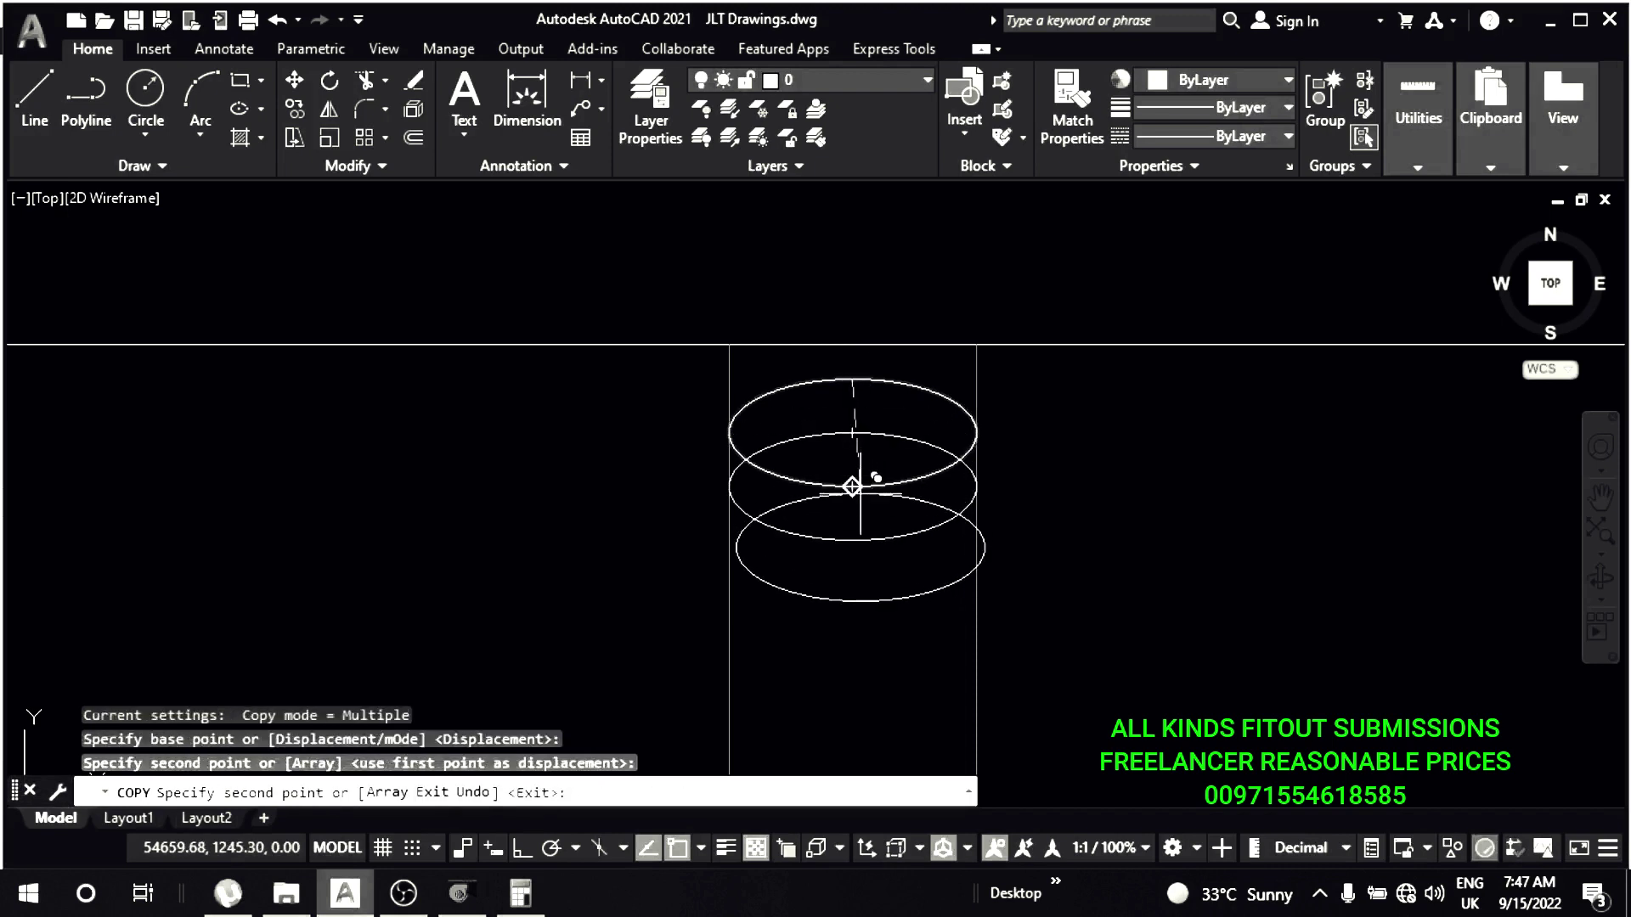
pyautogui.click(852, 486)
pyautogui.click(852, 540)
pyautogui.moveTo(852, 540); pyautogui.dragTo(847, 473, button='middle')
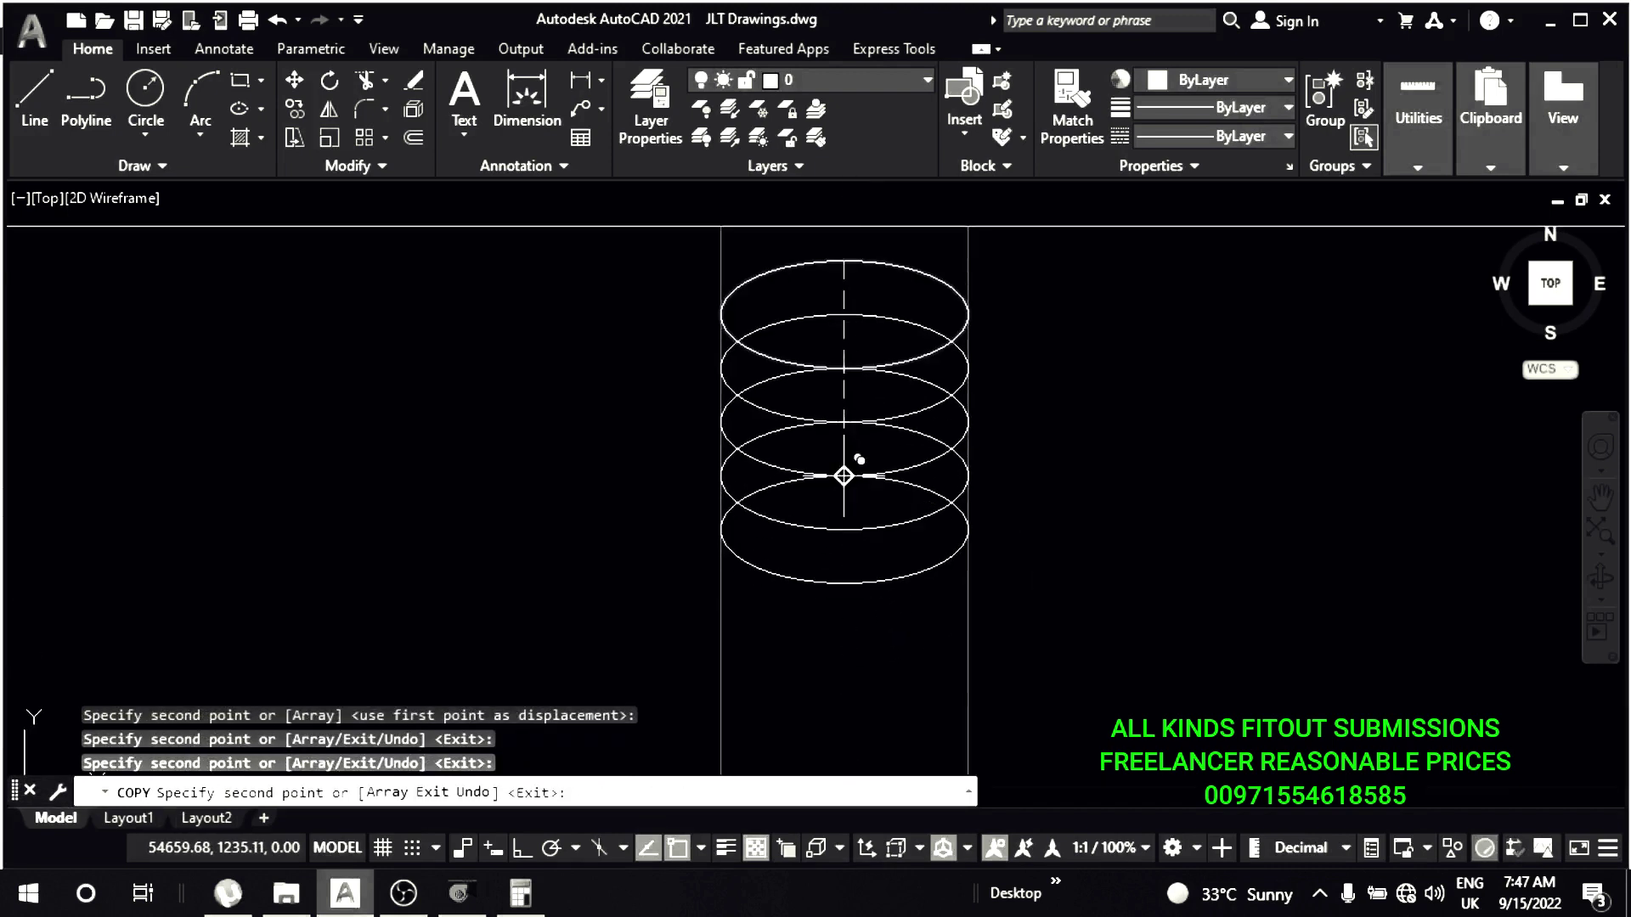
pyautogui.click(844, 476)
pyautogui.moveTo(843, 529); pyautogui.dragTo(814, 414, button='middle')
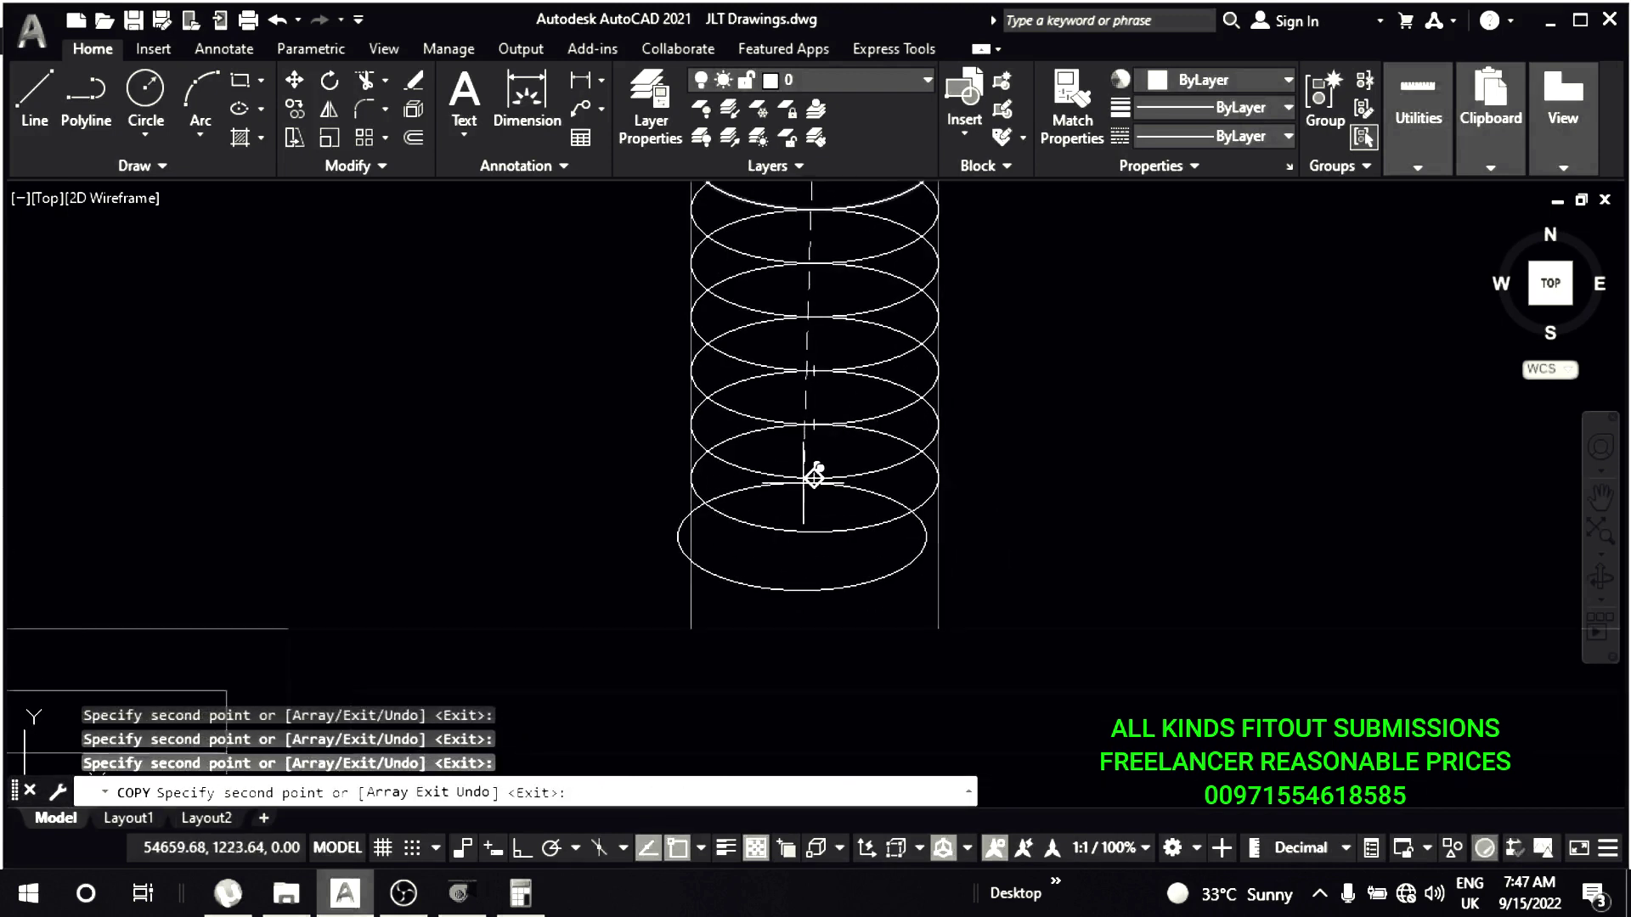
pyautogui.press('Escape')
# - Trim the ellipse stack and check the stack's colour
pyautogui.write('tr')
pyautogui.press('Return')
pyautogui.click(743, 499)
pyautogui.press('Escape')
pyautogui.scroll(-4, 861, 429)
pyautogui.press('Escape')
pyautogui.scroll(2, 862, 428)
pyautogui.moveTo(828, 245); pyautogui.dragTo(648, 509)
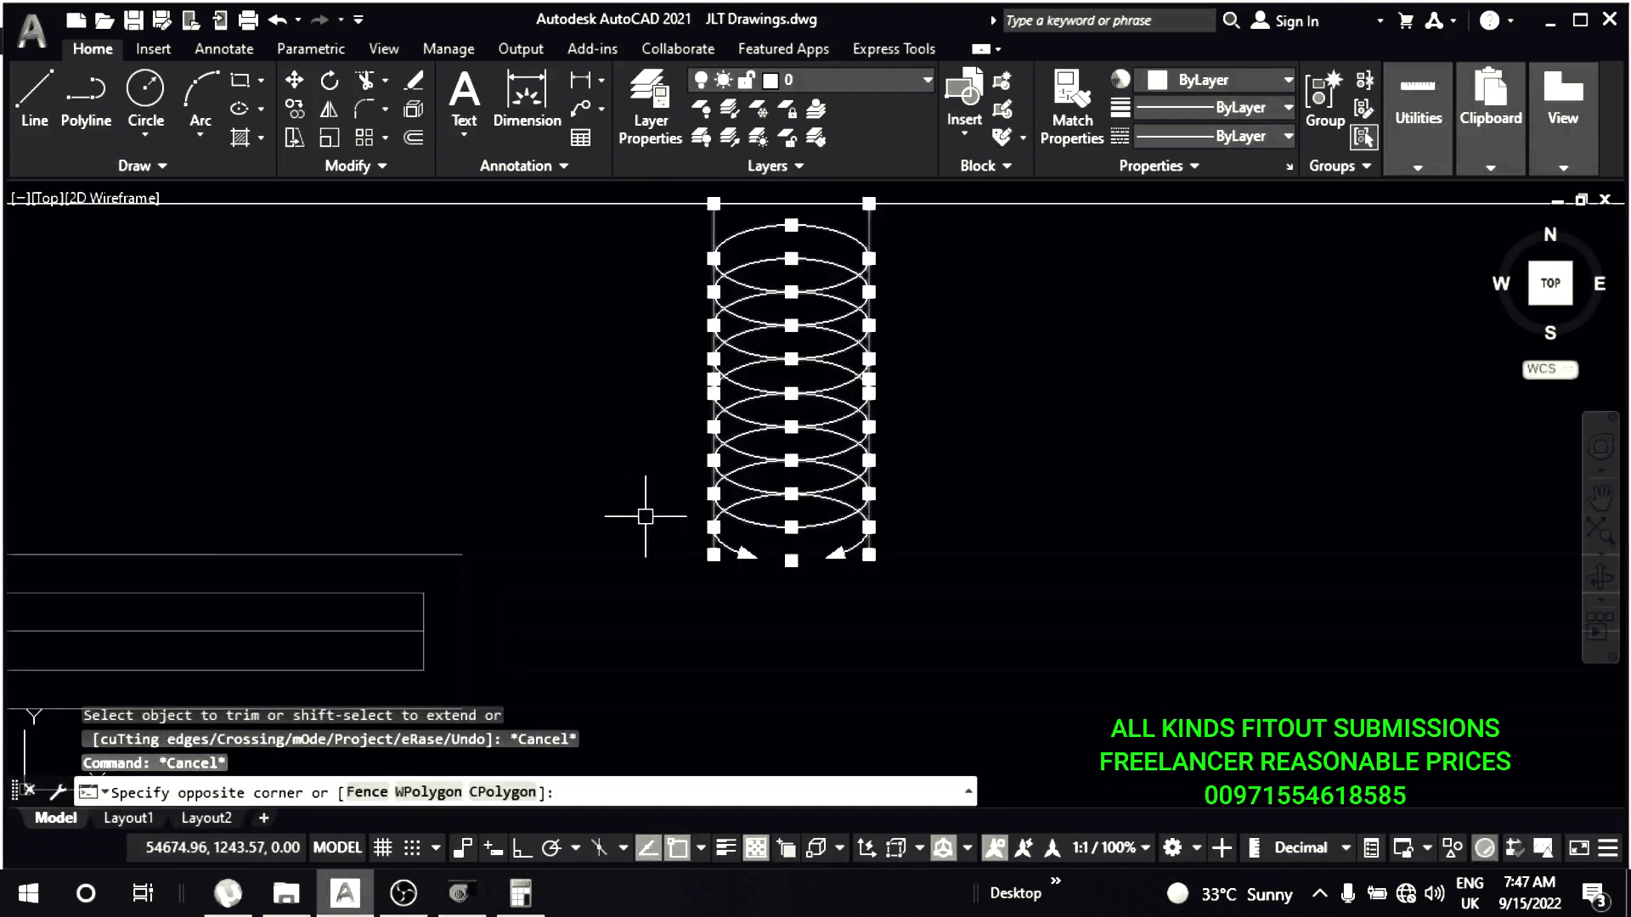
pyautogui.click(1169, 80)
pyautogui.press('Escape')
pyautogui.press('Escape')
pyautogui.press('Escape')
# - Select the coil and its side lines to define the FL block
pyautogui.scroll(-3, 956, 493)
pyautogui.scroll(1, 955, 492)
pyautogui.click(727, 645)
pyautogui.moveTo(978, 578); pyautogui.dragTo(856, 538, button='middle')
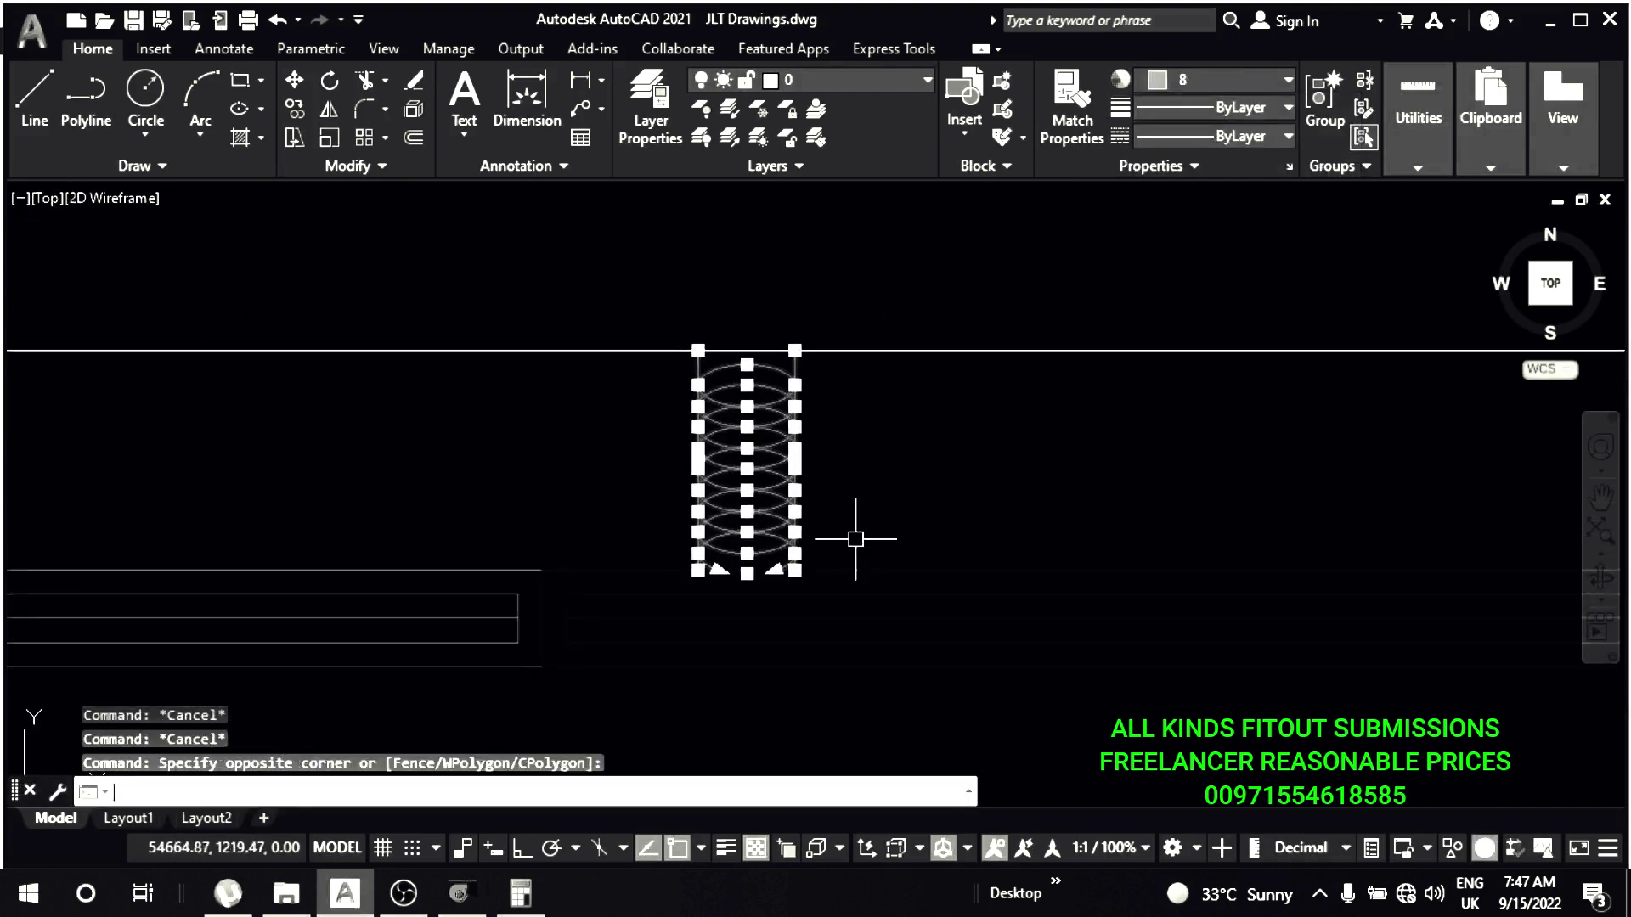
pyautogui.press('Return')
pyautogui.write('FLEX')
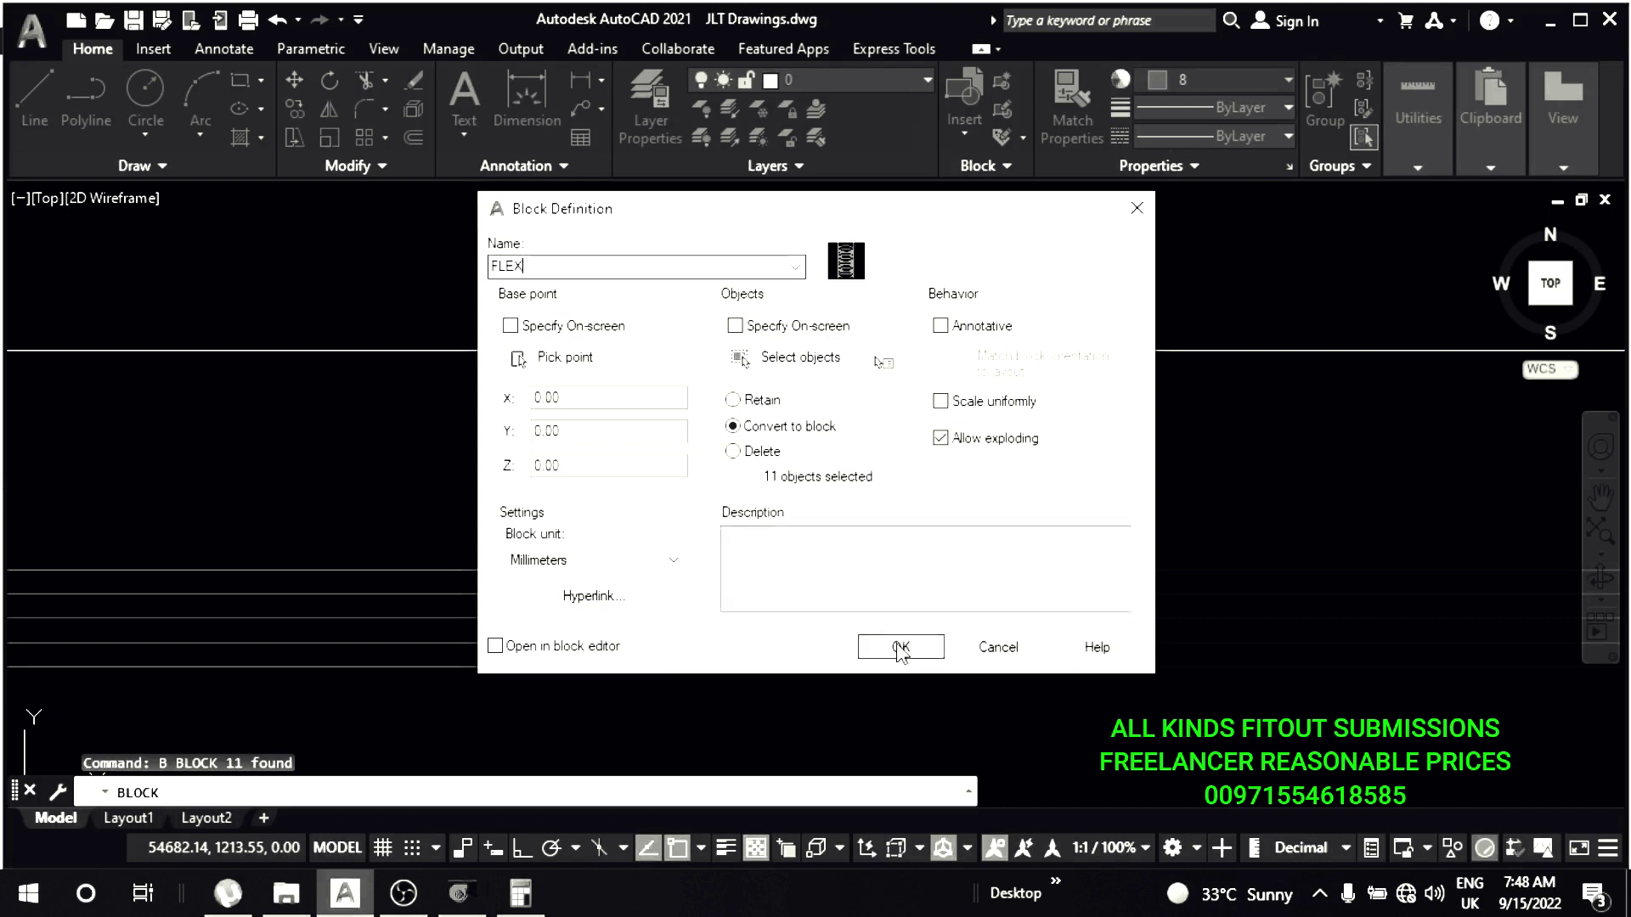
# - Confirm the FL block and copy it horizontally with Ortho on for a second connector
pyautogui.click(900, 648)
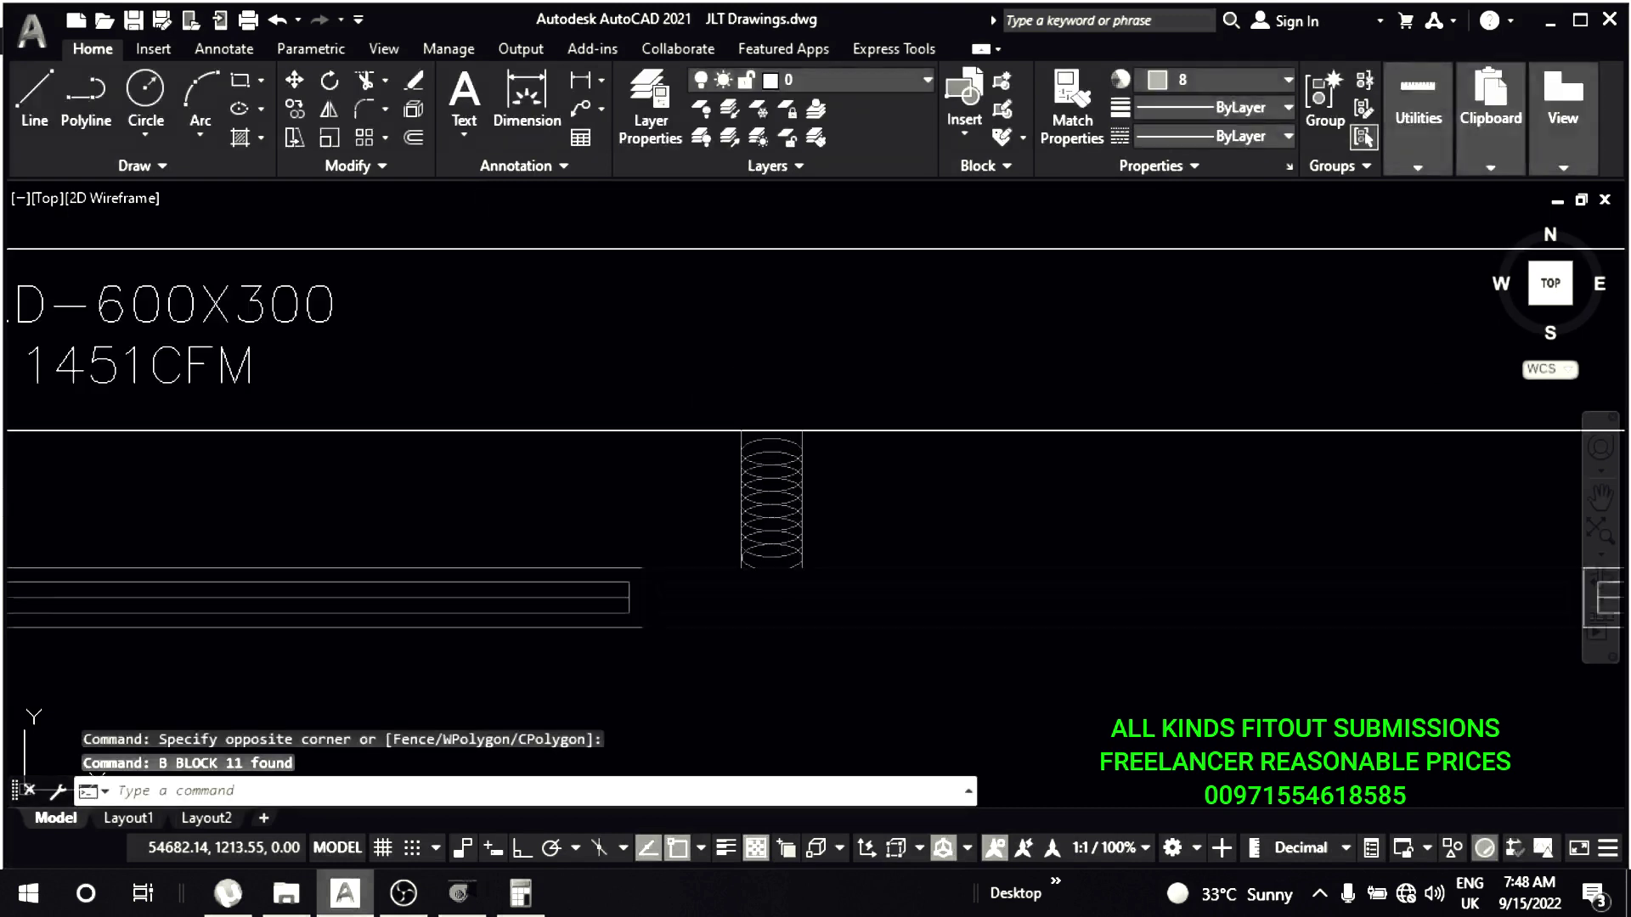
pyautogui.scroll(2, 782, 455)
pyautogui.press('Escape')
pyautogui.press('Escape')
pyautogui.click(748, 450)
pyautogui.write('co')
pyautogui.press('Return')
pyautogui.click(737, 581)
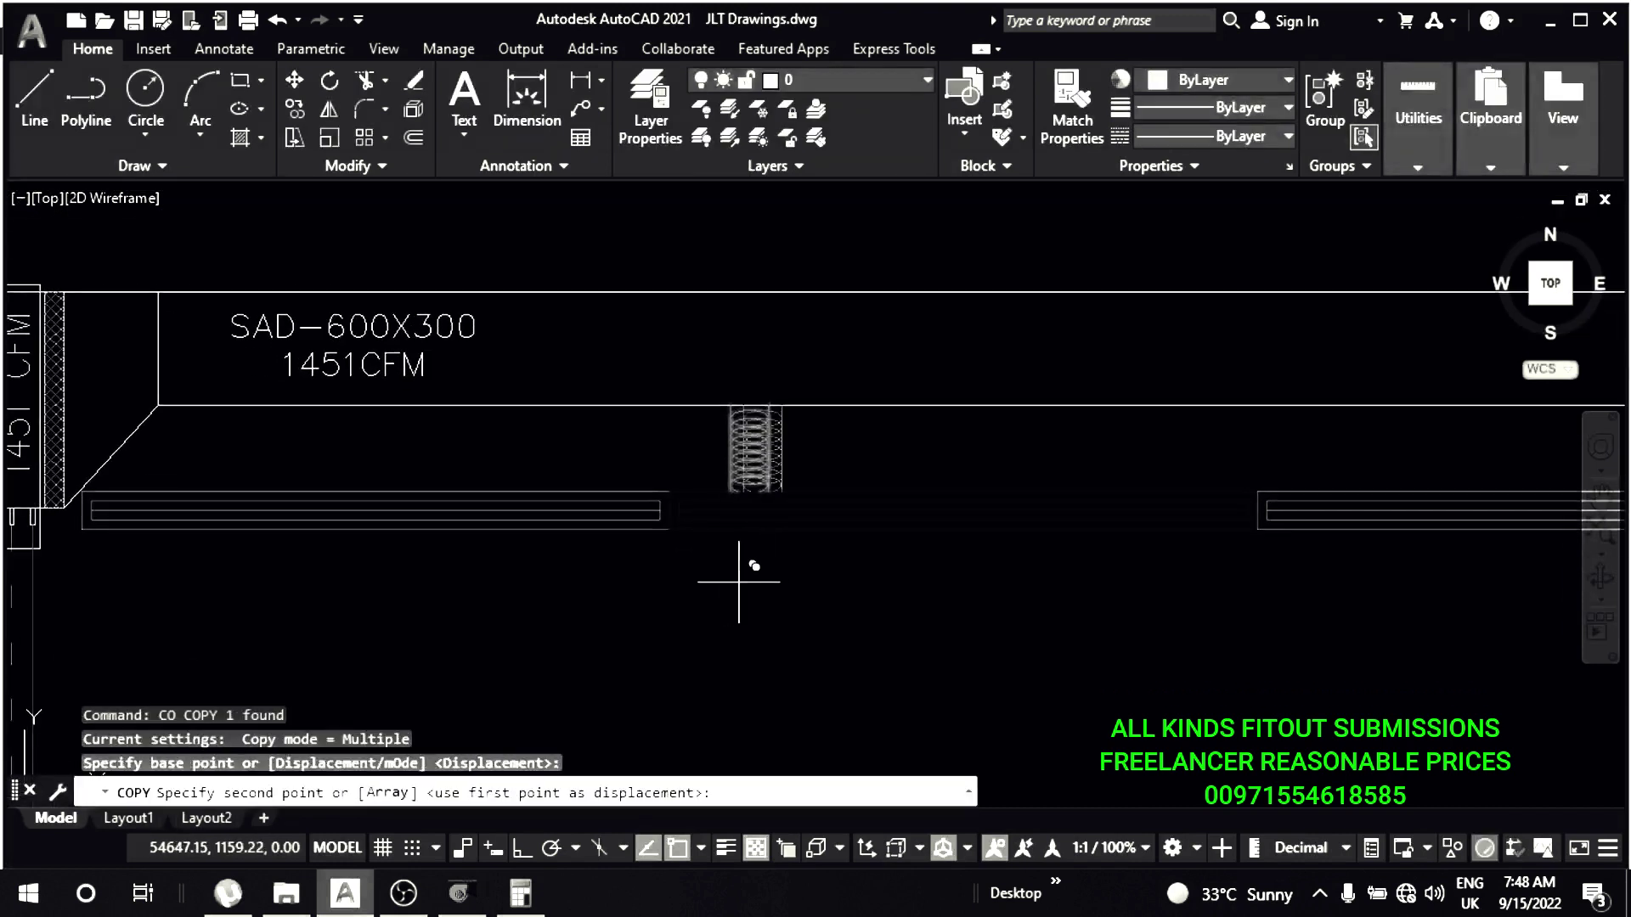
pyautogui.click(515, 848)
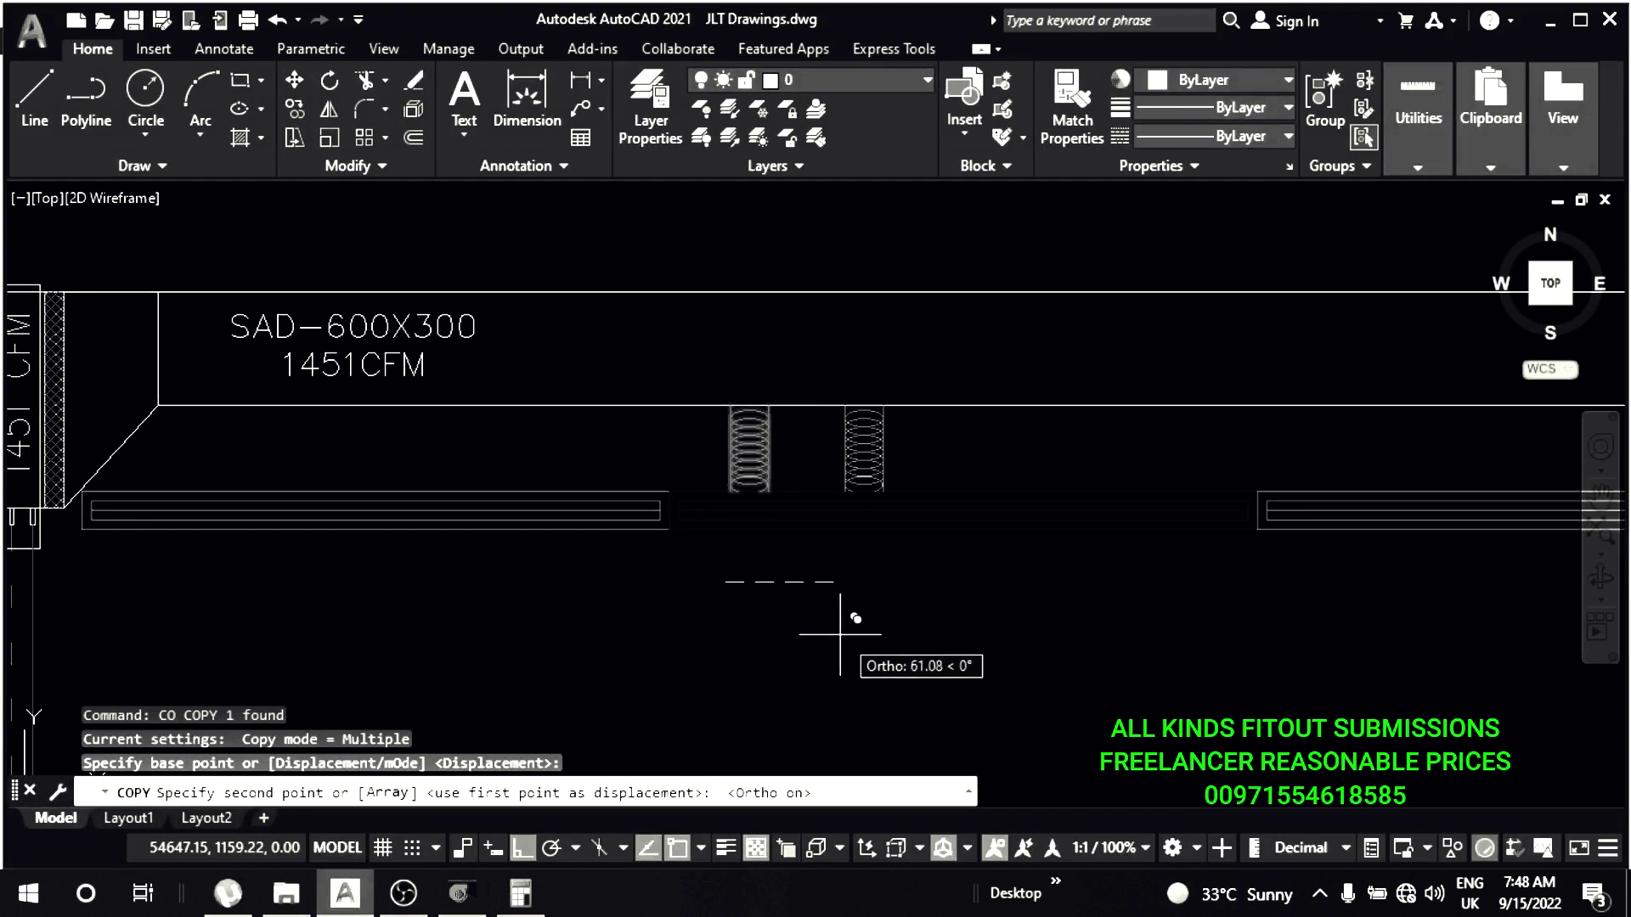
pyautogui.click(846, 634)
pyautogui.press('Escape')
# - Mirror one flex connector, keeping the original, to add a third
pyautogui.click(757, 456)
pyautogui.write('mi')
pyautogui.press('Return')
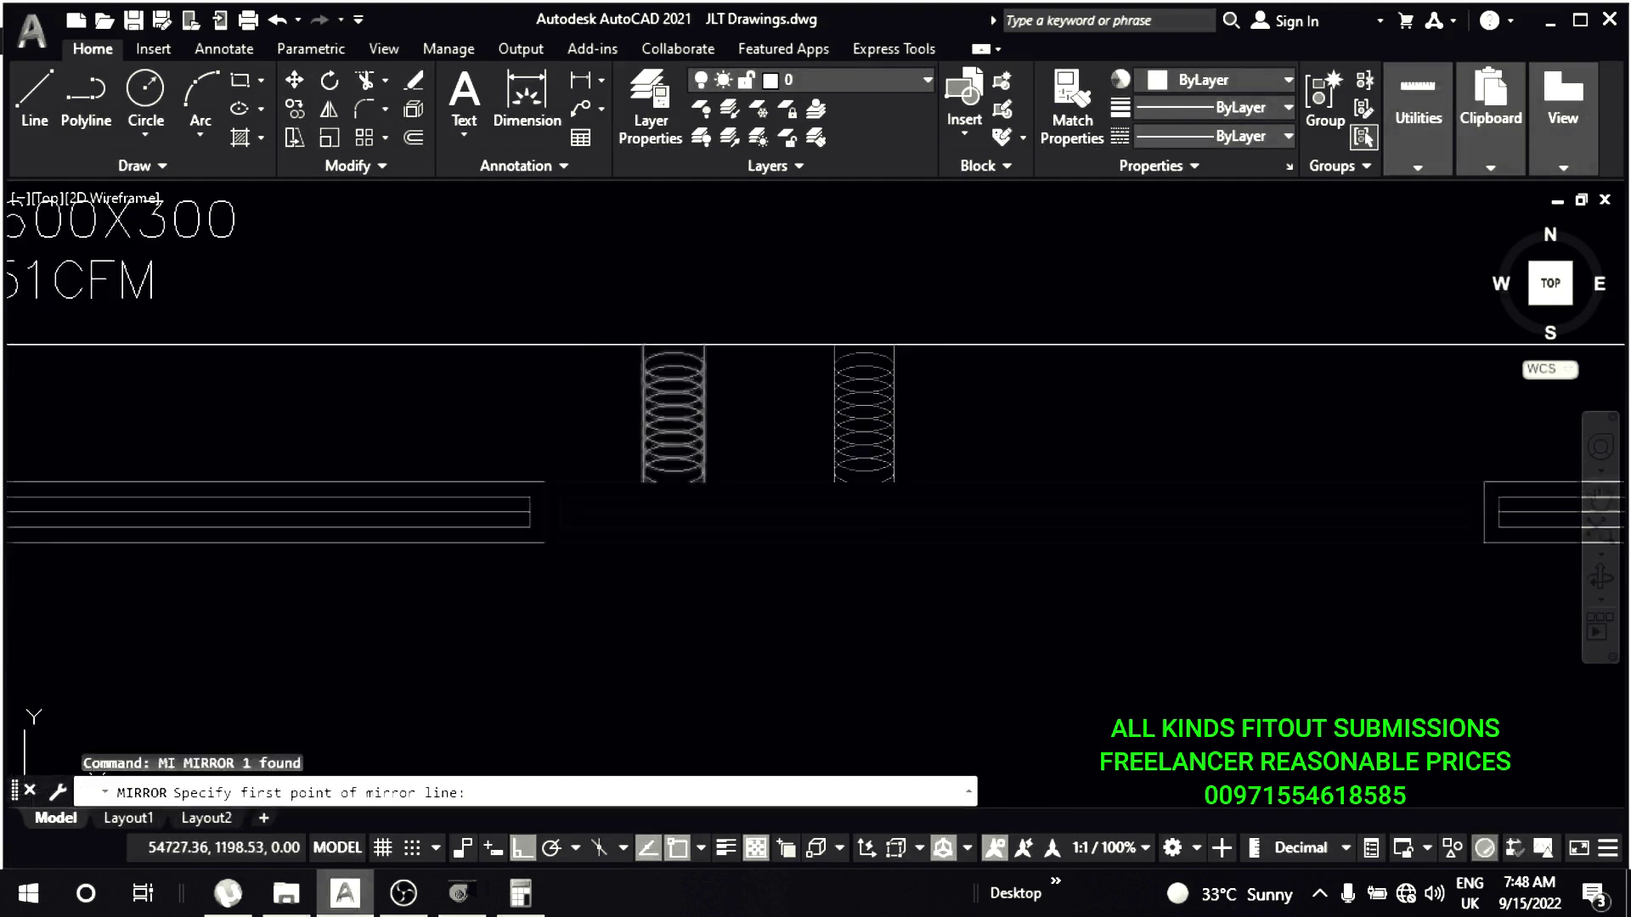
pyautogui.scroll(3, 847, 424)
pyautogui.click(847, 415)
pyautogui.scroll(-3, 847, 414)
pyautogui.click(855, 498)
pyautogui.press('Return')
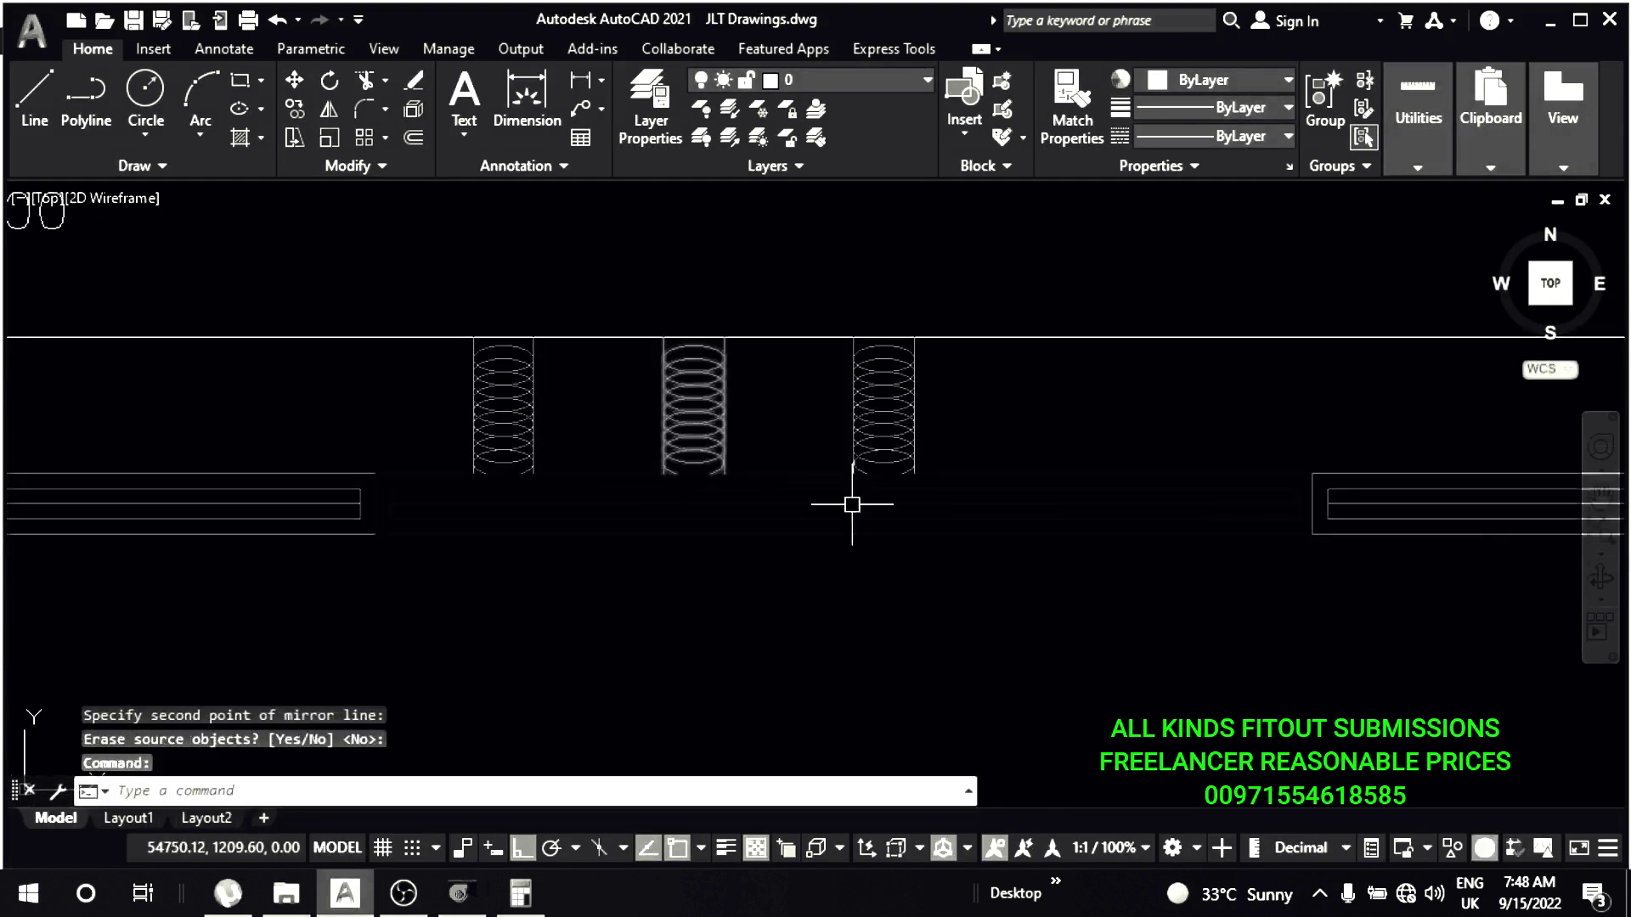
# - Mirror another flex connector, keeping the original, to complete four
pyautogui.click(897, 442)
pyautogui.press('Return')
pyautogui.click(883, 448)
pyautogui.click(917, 713)
pyautogui.press('Return')
pyautogui.scroll(-3, 1066, 473)
# - Start moving the four connectors, then cancel the move
pyautogui.click(564, 425)
pyautogui.press('Escape')
pyautogui.write('m')
pyautogui.press('Return')
pyautogui.click(797, 606)
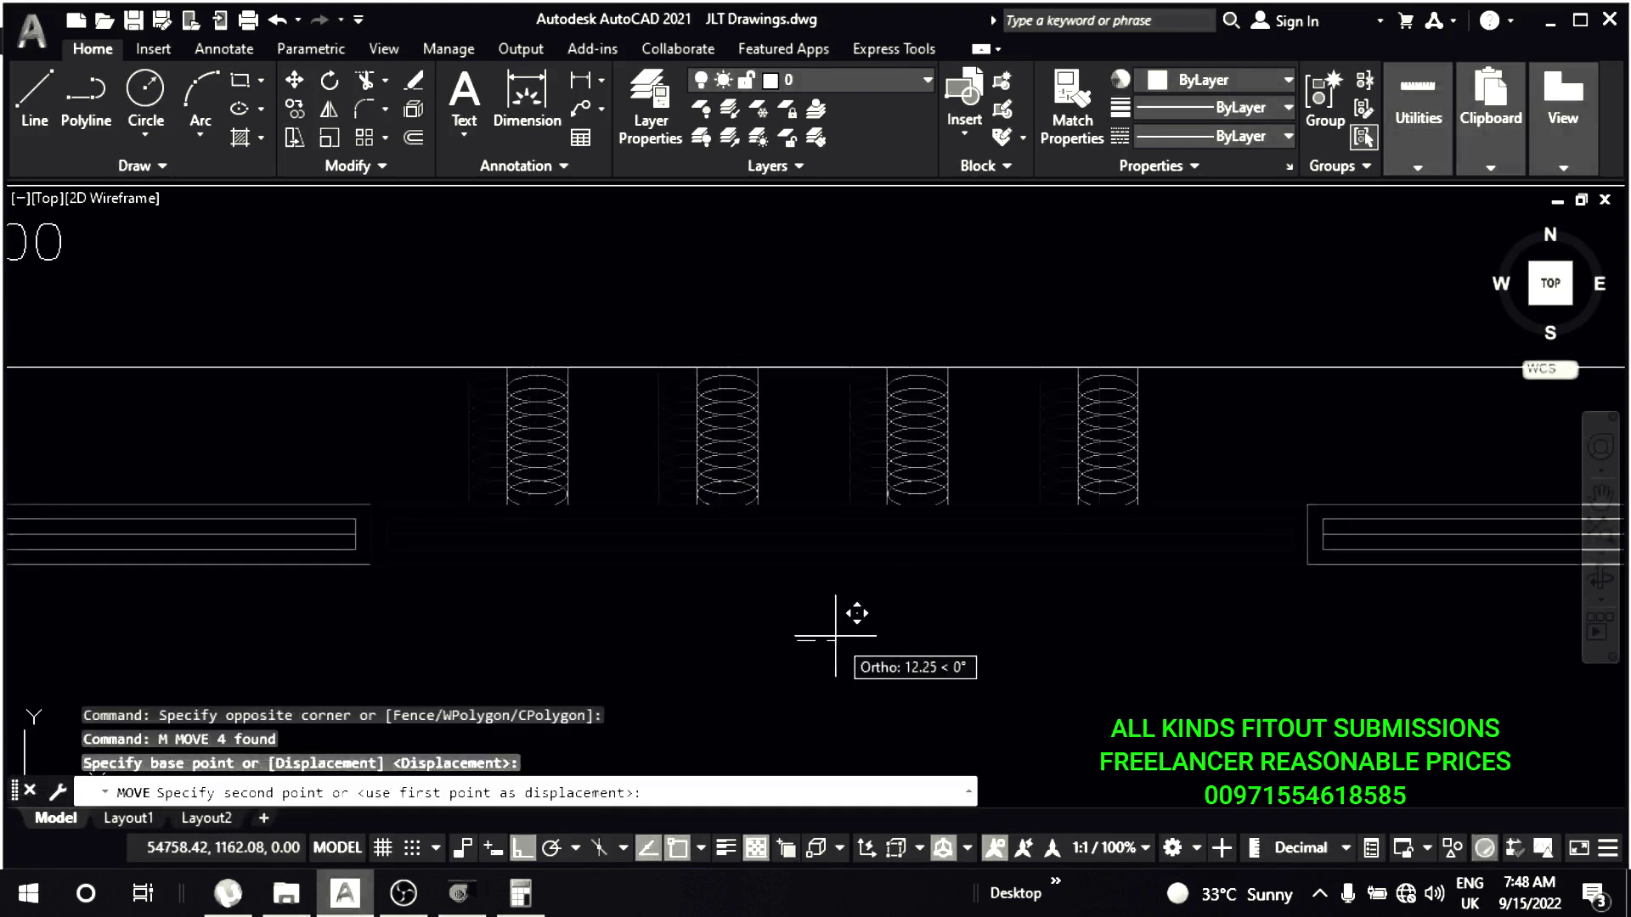
pyautogui.scroll(-5, 835, 635)
pyautogui.press('Escape')
pyautogui.press('Escape')
pyautogui.scroll(4, 520, 459)
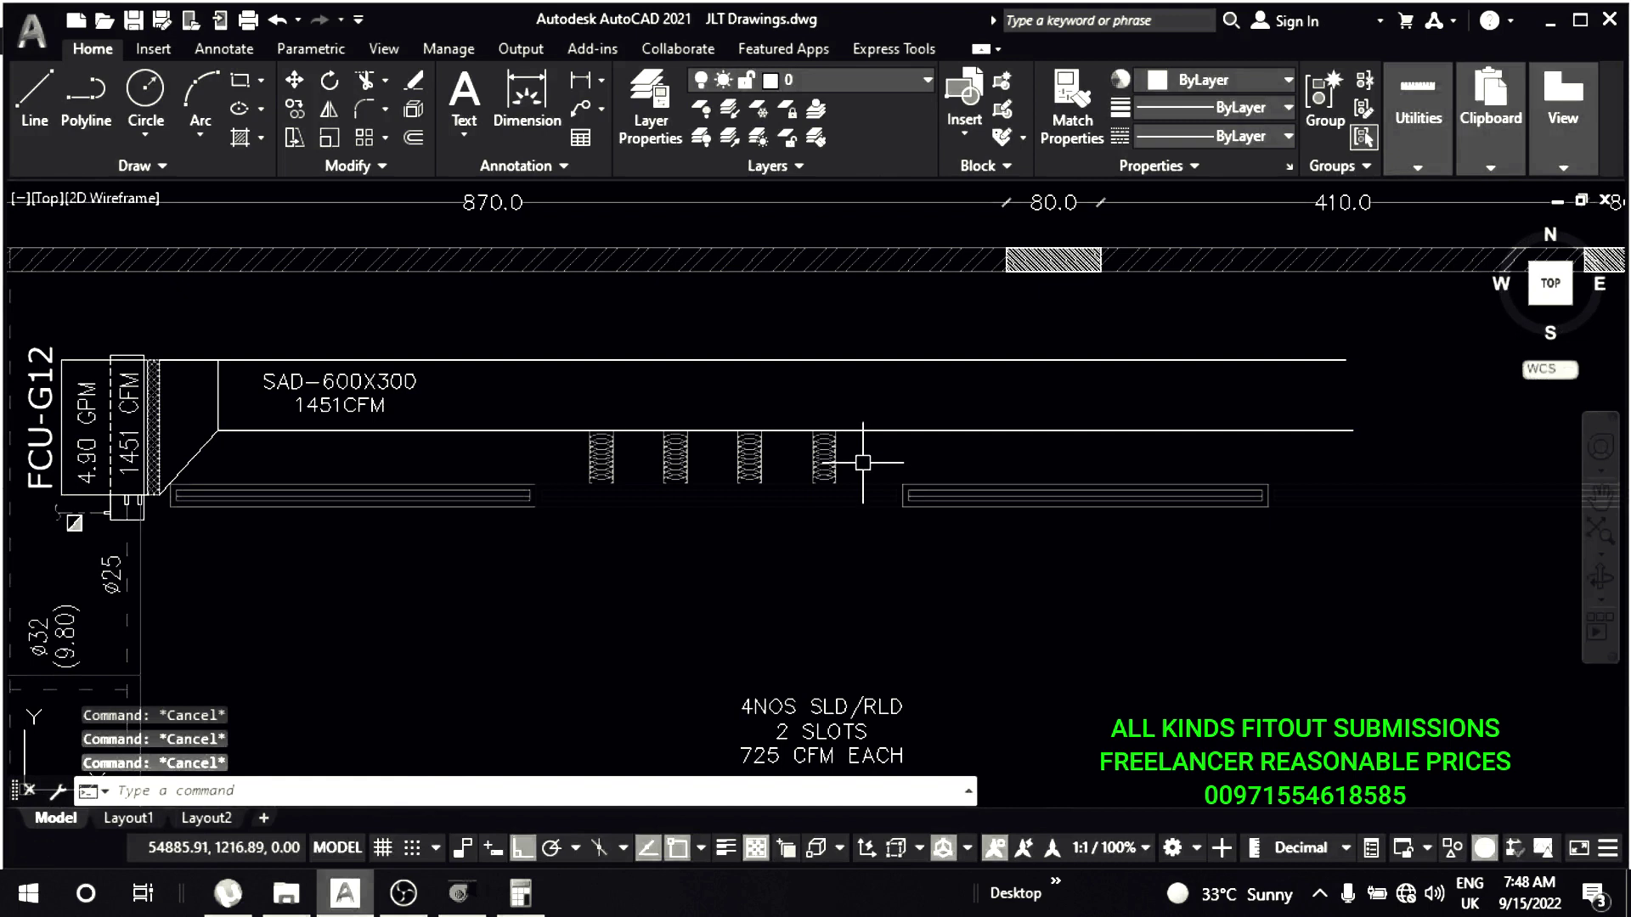
# - Copy the four flex connectors over the right-hand slot diffuser
pyautogui.click(520, 459)
pyautogui.moveTo(520, 459); pyautogui.dragTo(379, 426, button='middle')
pyautogui.press('Return')
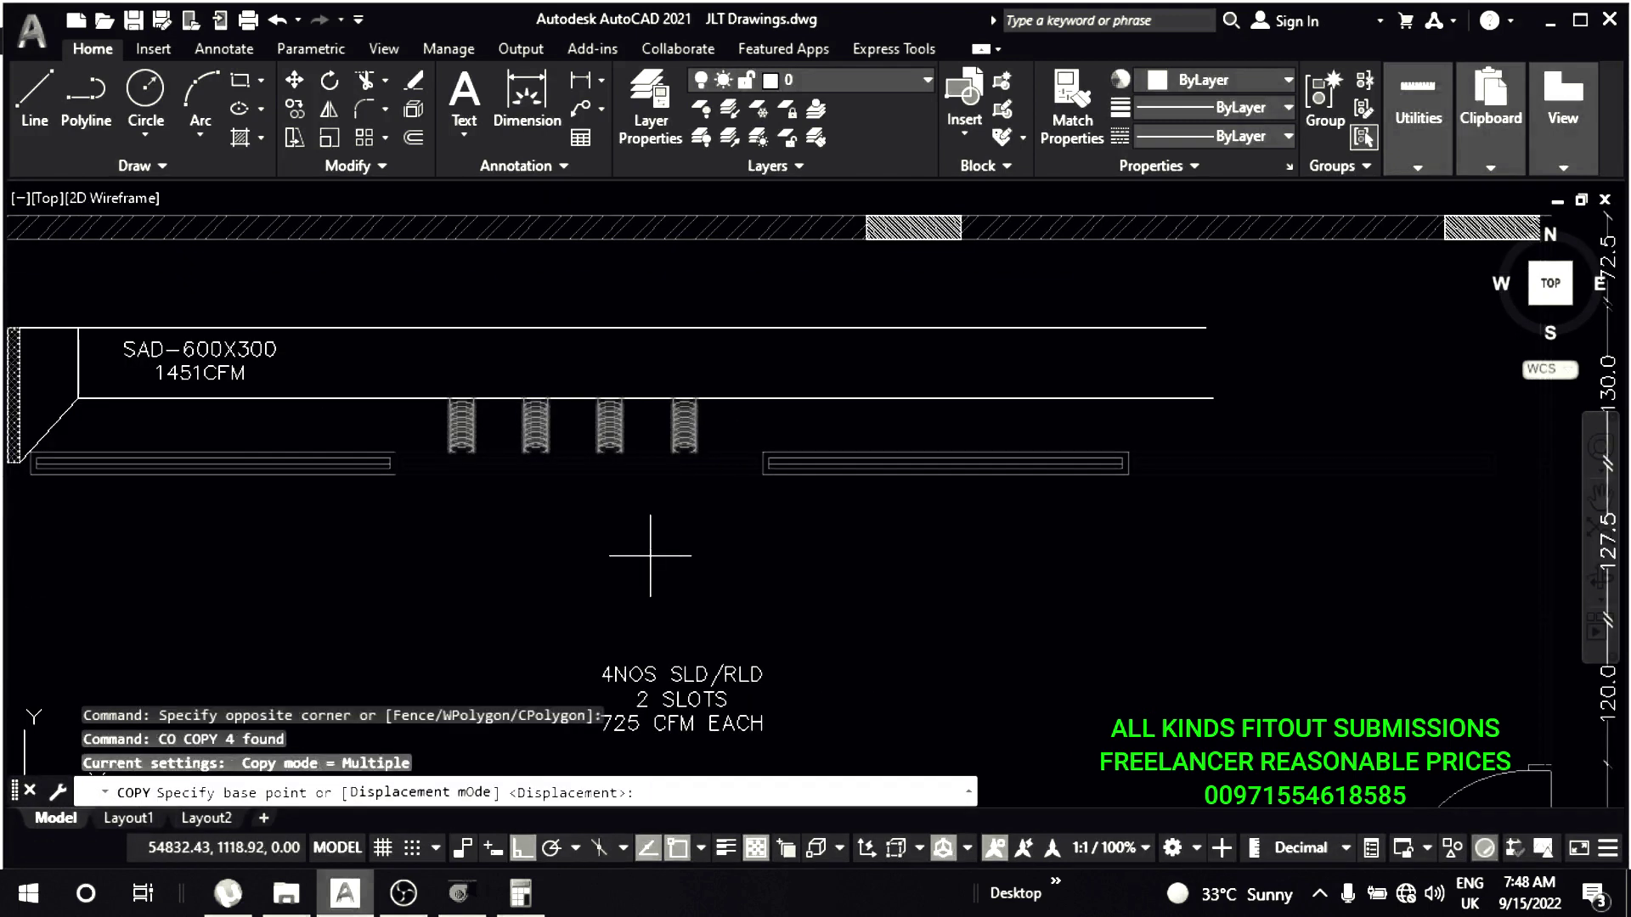
pyautogui.scroll(8, 496, 482)
pyautogui.click(534, 476)
pyautogui.scroll(-2, 765, 521)
pyautogui.scroll(-3, 546, 473)
pyautogui.scroll(4, 710, 538)
pyautogui.click(635, 509)
pyautogui.press('Escape')
pyautogui.press('Escape')
pyautogui.scroll(-5, 714, 510)
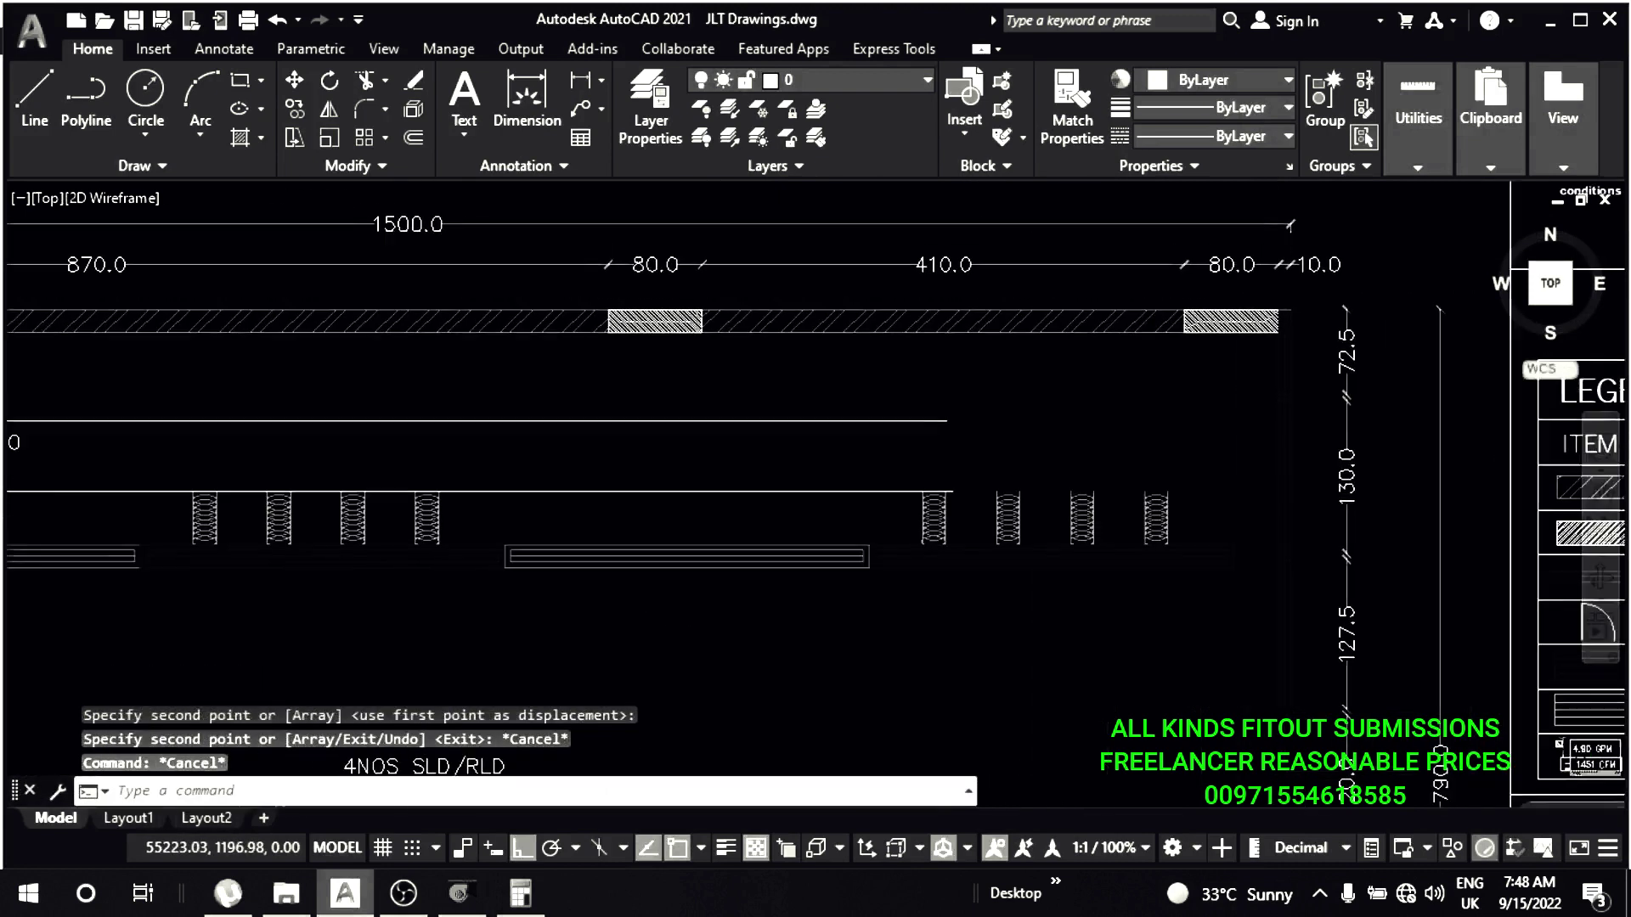
pyautogui.write('l')
pyautogui.press('Return')
pyautogui.scroll(3, 756, 518)
pyautogui.scroll(4, 710, 483)
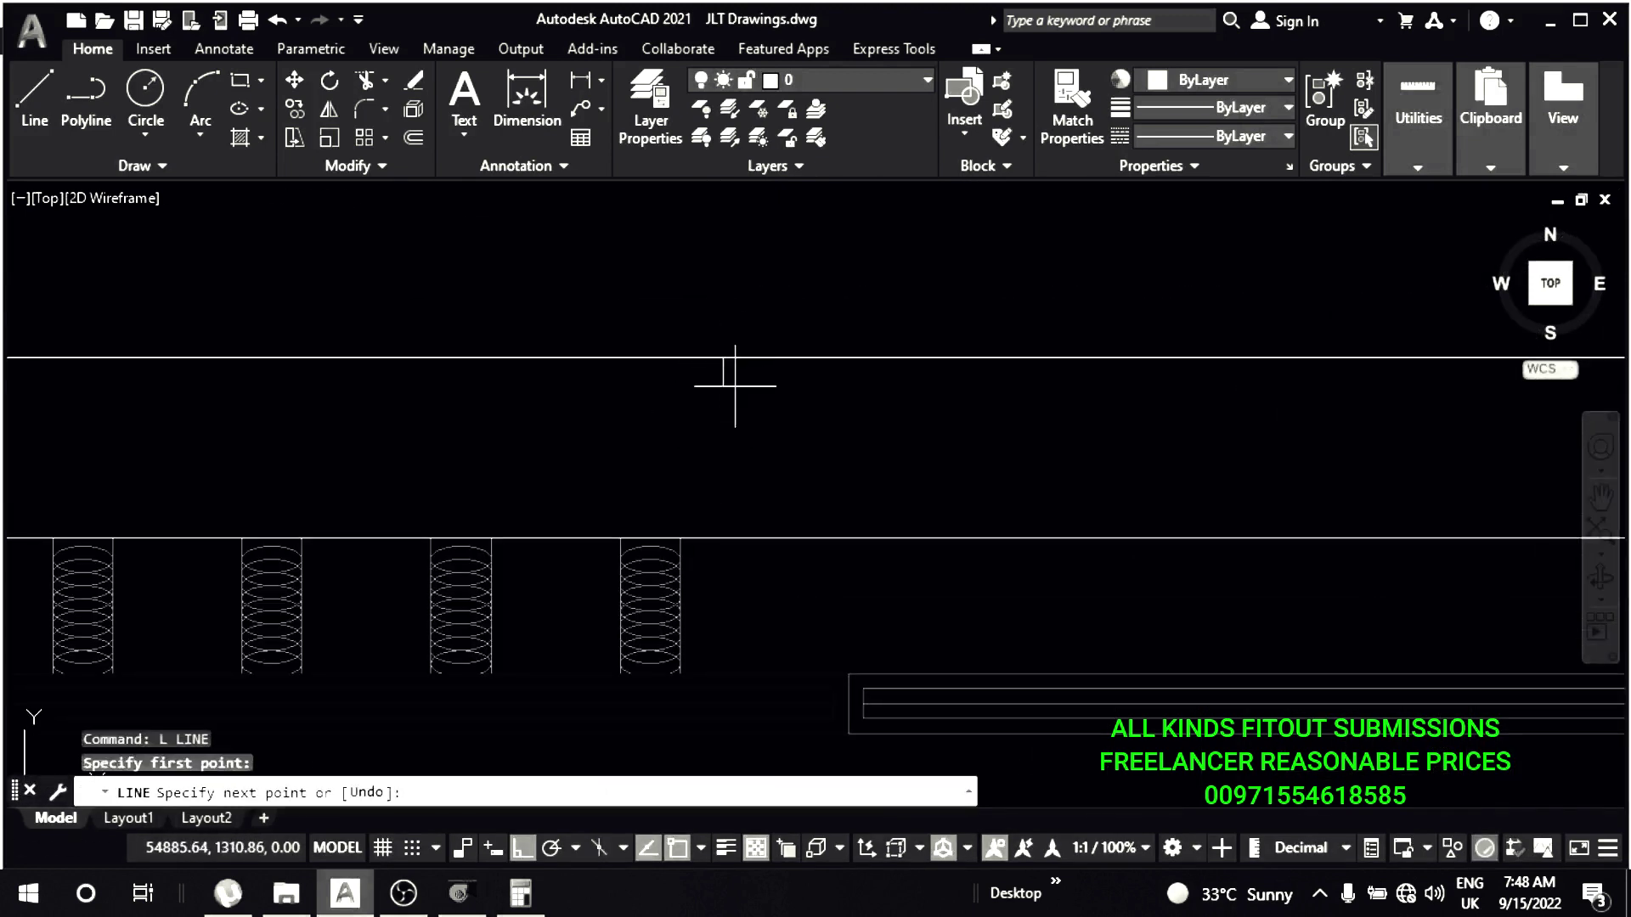
# - Finish the vertical transition line at the duct edge and offset it 35 beside it
pyautogui.click(721, 539)
pyautogui.press('Escape')
pyautogui.write('o')
pyautogui.press('Return')
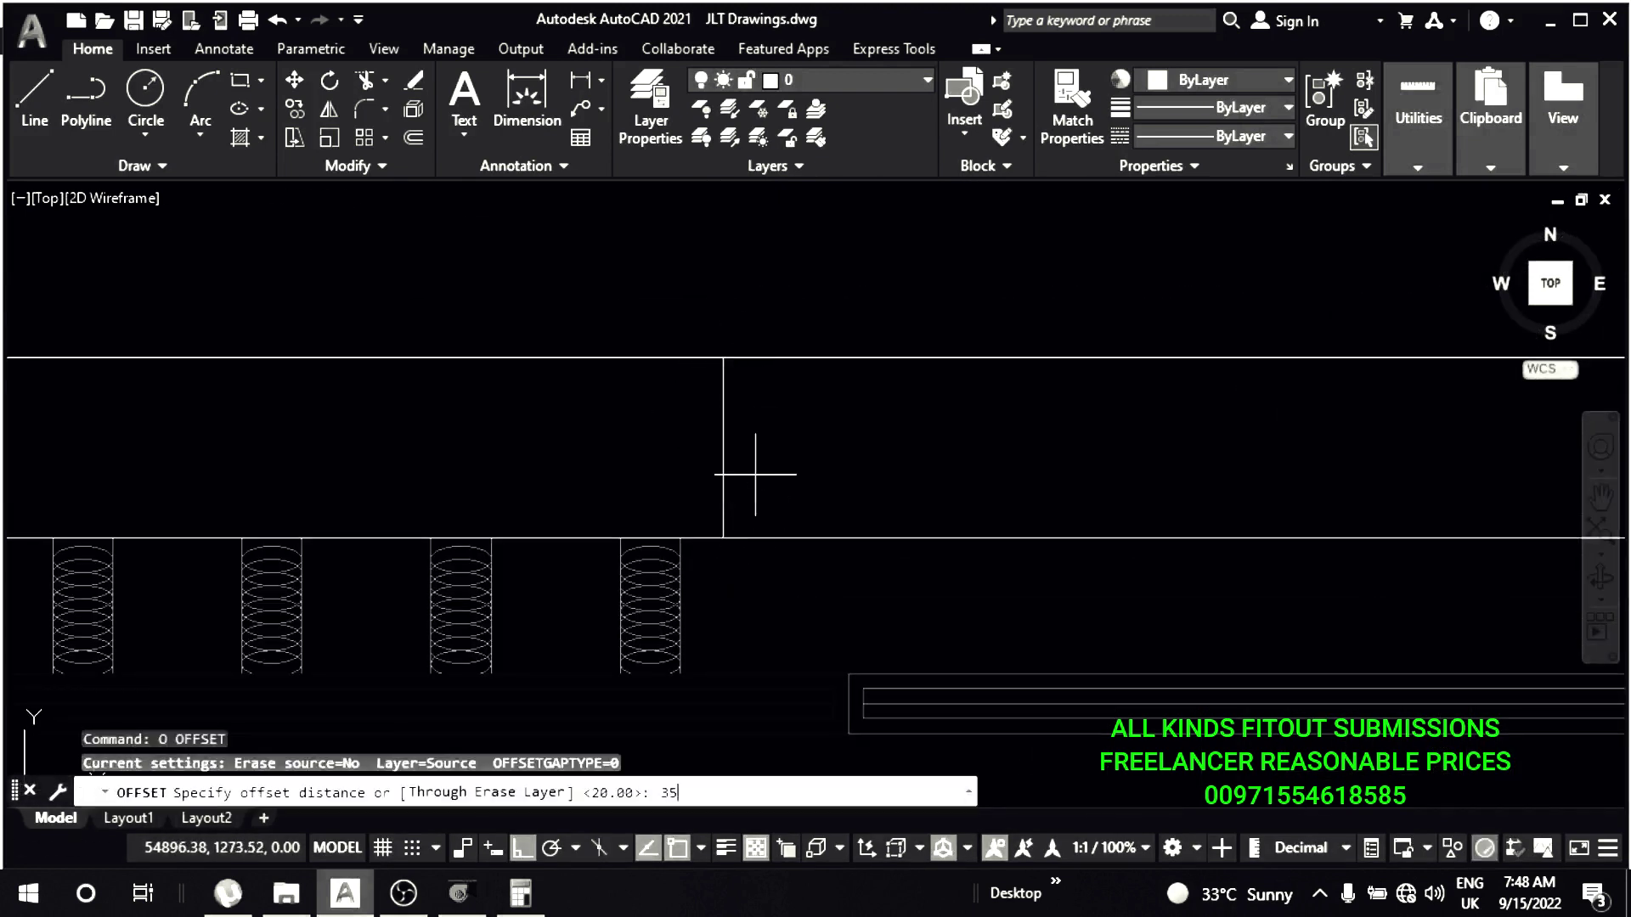
pyautogui.press('Return')
pyautogui.click(722, 411)
pyautogui.click(764, 424)
pyautogui.press('Escape')
# - Bring the duct layout into view; a started move is cancelled without change
pyautogui.scroll(-3, 747, 442)
pyautogui.moveTo(399, 493); pyautogui.dragTo(444, 485, button='middle')
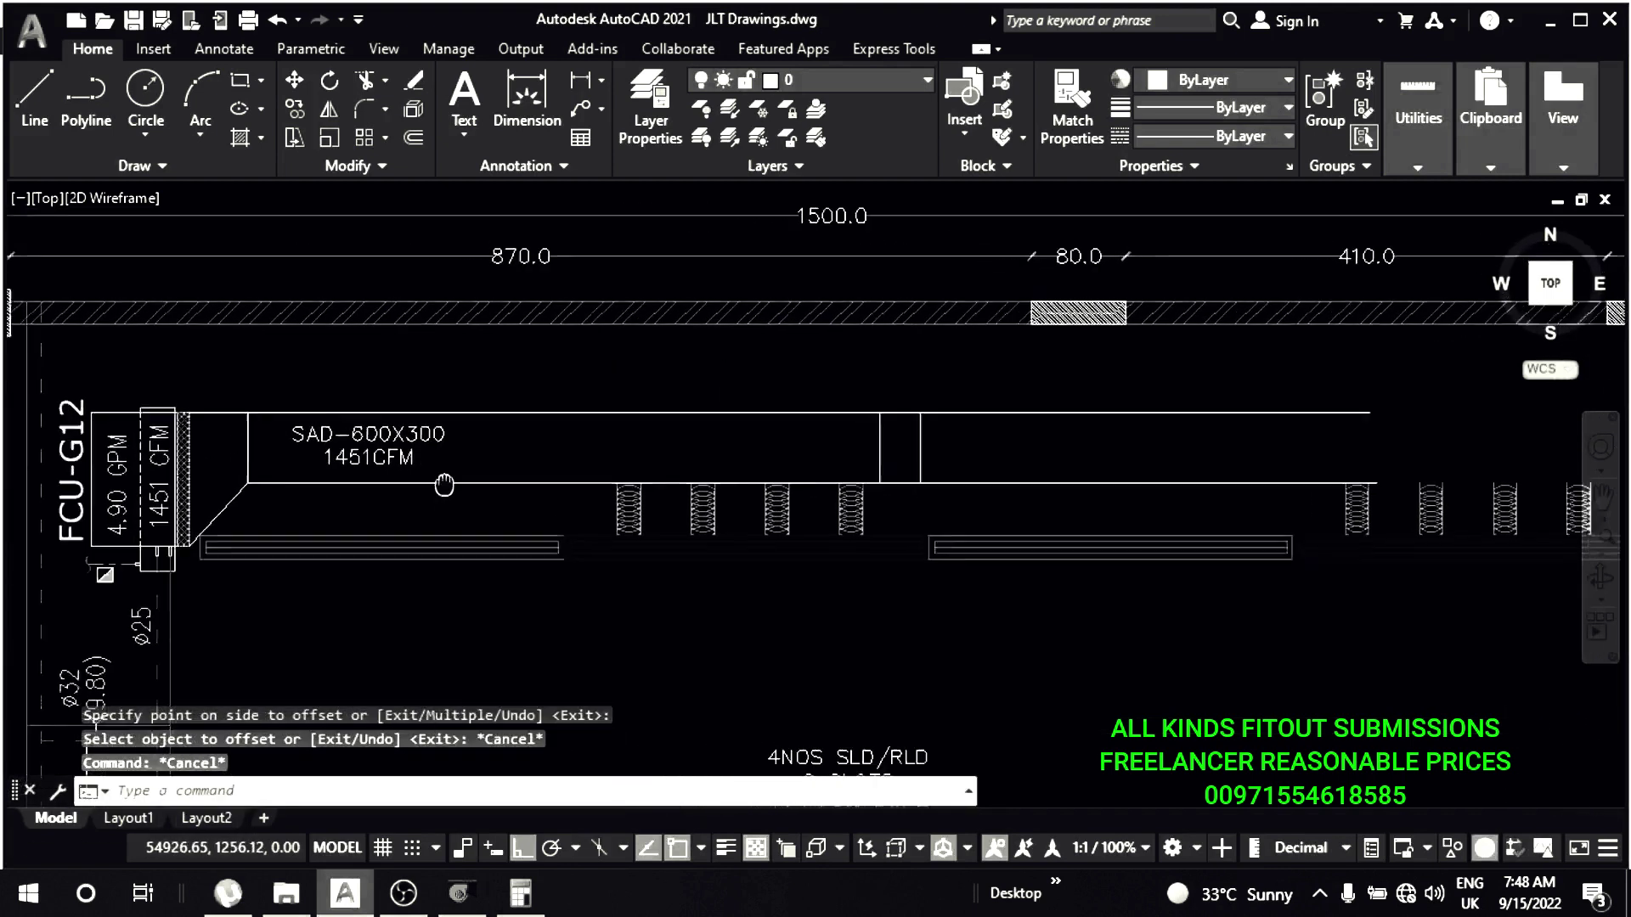
pyautogui.scroll(4, 433, 458)
pyautogui.scroll(-4, 438, 430)
pyautogui.write('m')
pyautogui.press('Return')
pyautogui.click(548, 608)
pyautogui.press('Escape')
# - Zoom in on the duct and abandon a second move attempt
pyautogui.press('Escape')
pyautogui.scroll(2, 646, 416)
pyautogui.scroll(1, 719, 514)
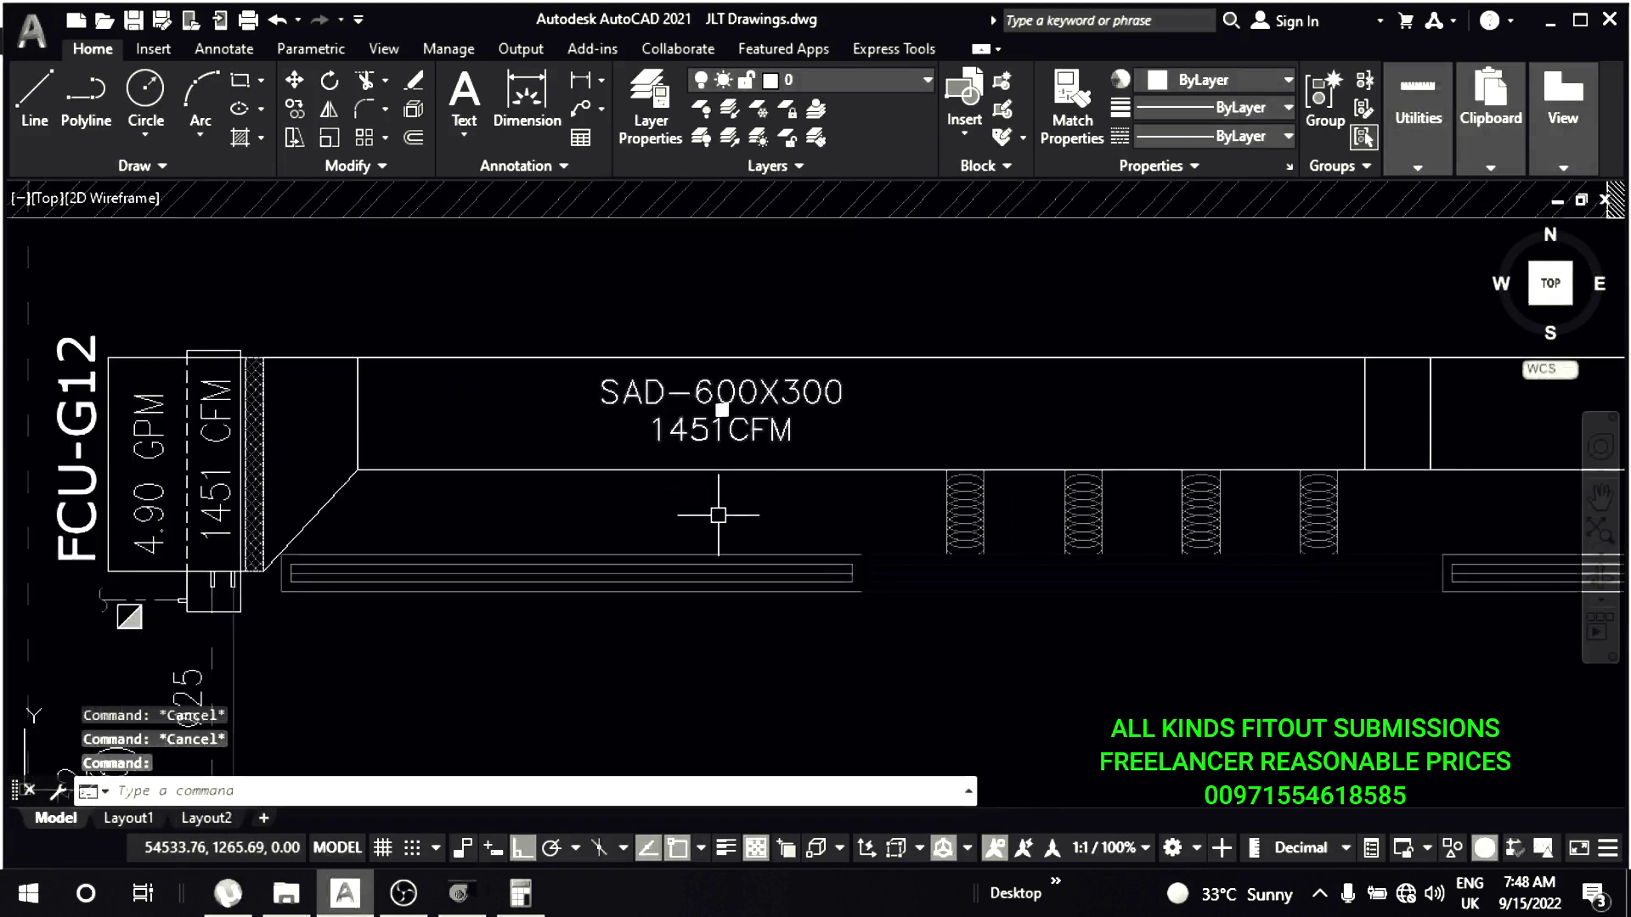
pyautogui.scroll(3, 718, 514)
pyautogui.write('m')
pyautogui.press('Return')
pyautogui.click(739, 513)
# - Copy the SAD-600X300 label onto the next duct section
pyautogui.press('Escape')
pyautogui.press('Escape')
pyautogui.scroll(-4, 535, 509)
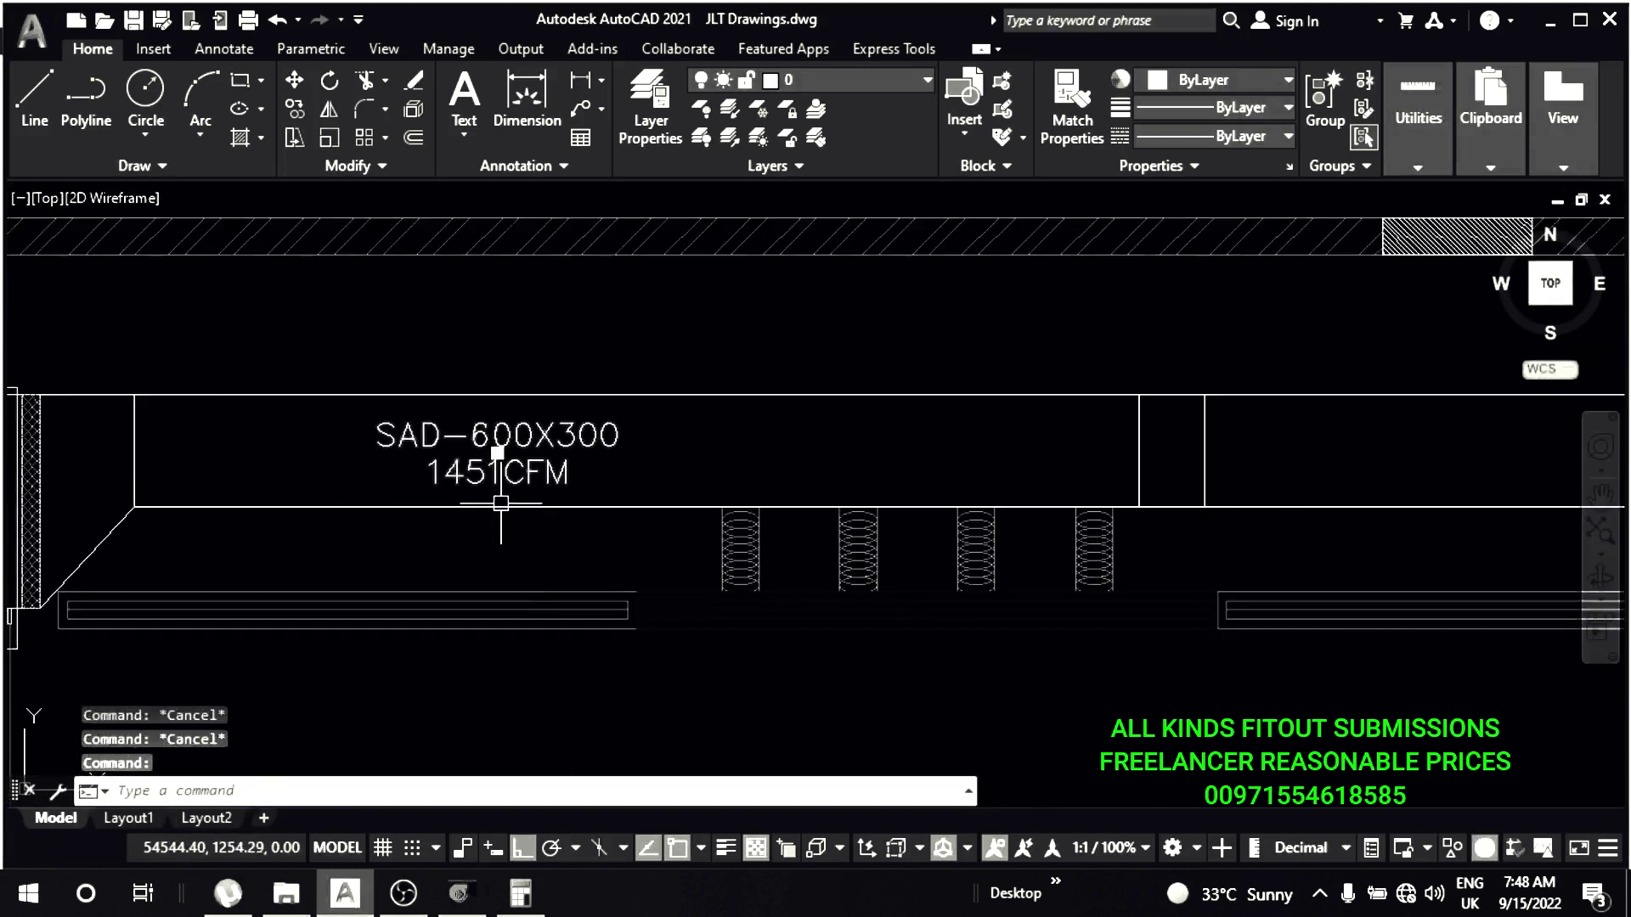
pyautogui.press('Return')
pyautogui.click(533, 568)
pyautogui.click(1055, 528)
pyautogui.press('Escape')
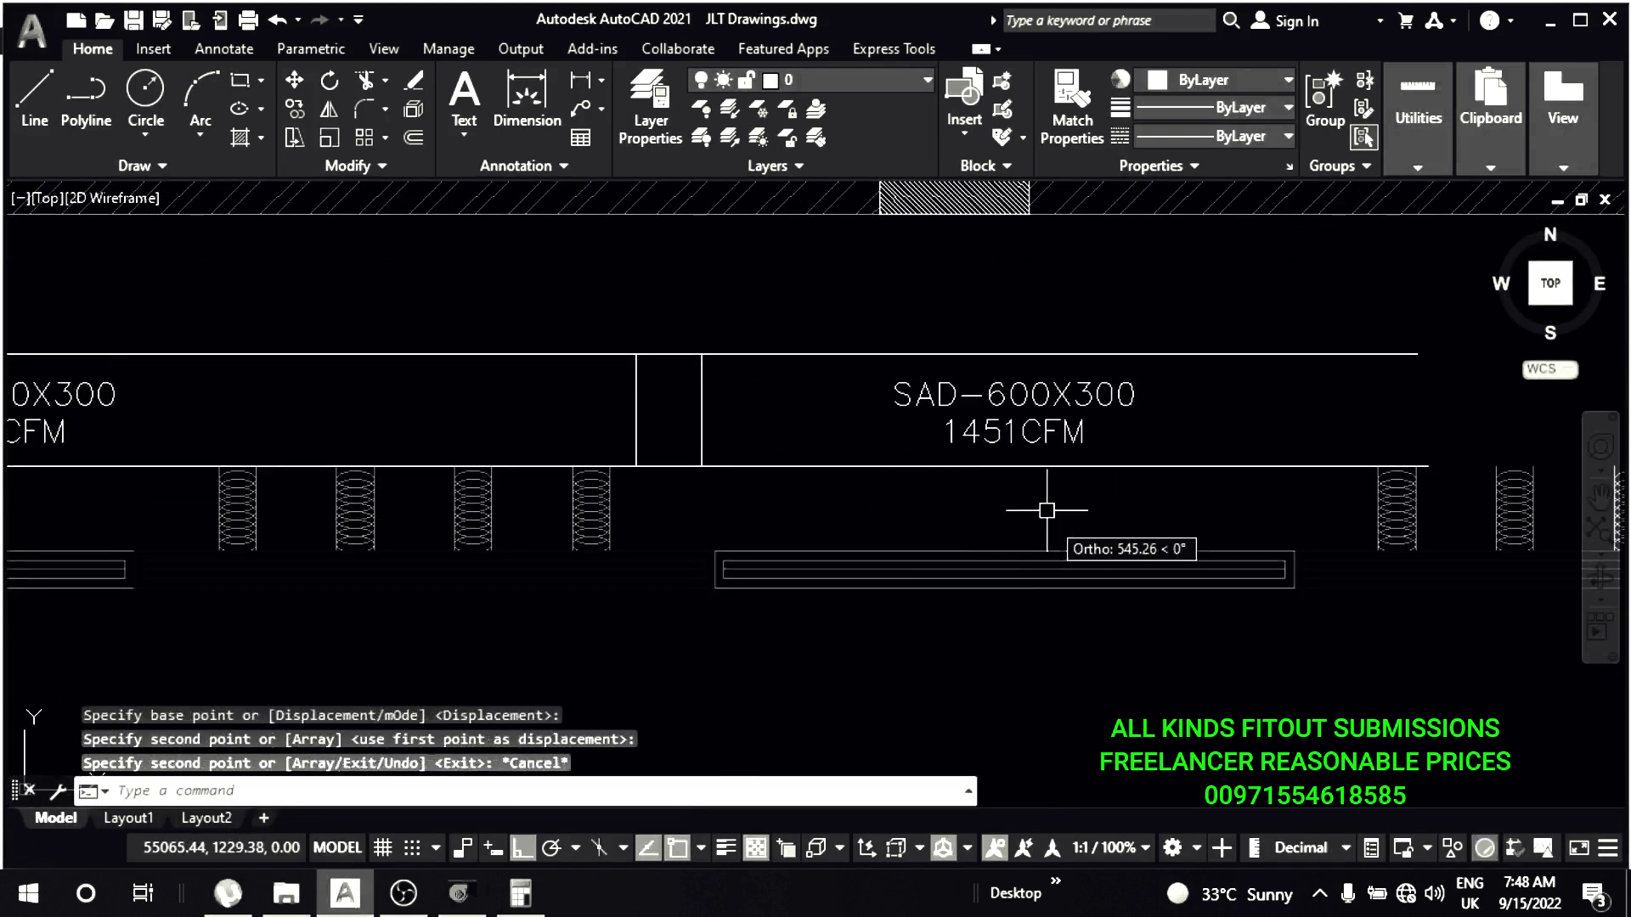
pyautogui.moveTo(796, 442)
pyautogui.mouseDown(button='middle')
pyautogui.moveTo(939, 520)
pyautogui.moveTo(902, 458)
pyautogui.mouseUp(button='middle')
pyautogui.scroll(-2, 713, 571)
# - Draw a rectangle around the 4NOS SLD/RLD slot-diffuser note and select it for colouring
pyautogui.press('Escape')
pyautogui.press('Escape')
pyautogui.scroll(2, 688, 538)
pyautogui.write('EC')
pyautogui.press('Return')
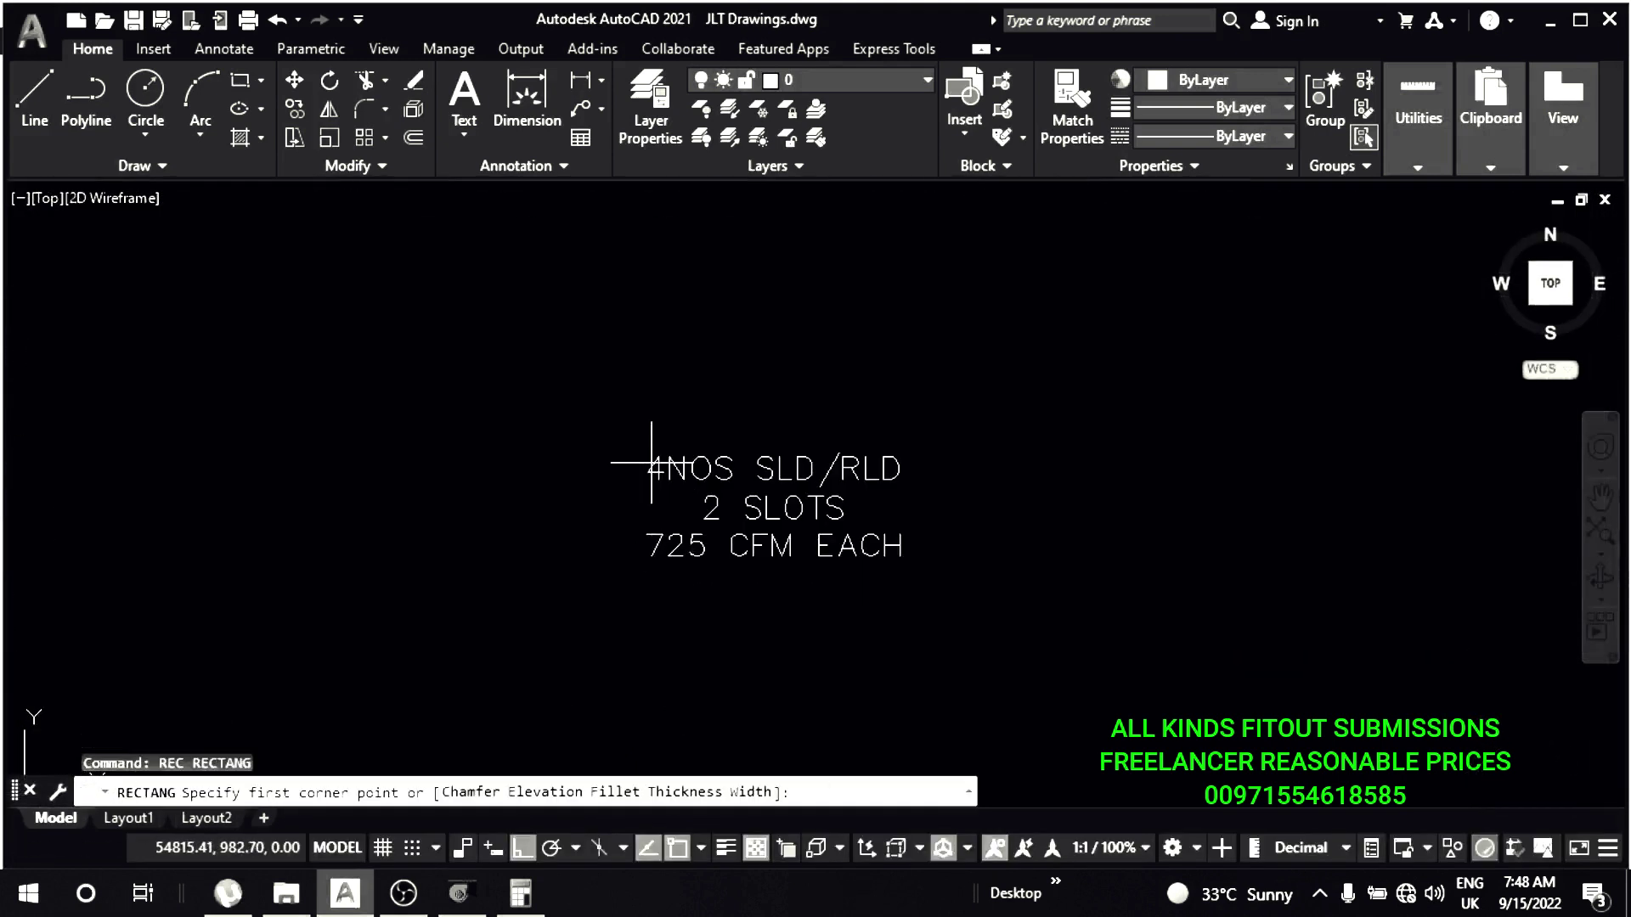
pyautogui.click(629, 431)
pyautogui.press('Escape')
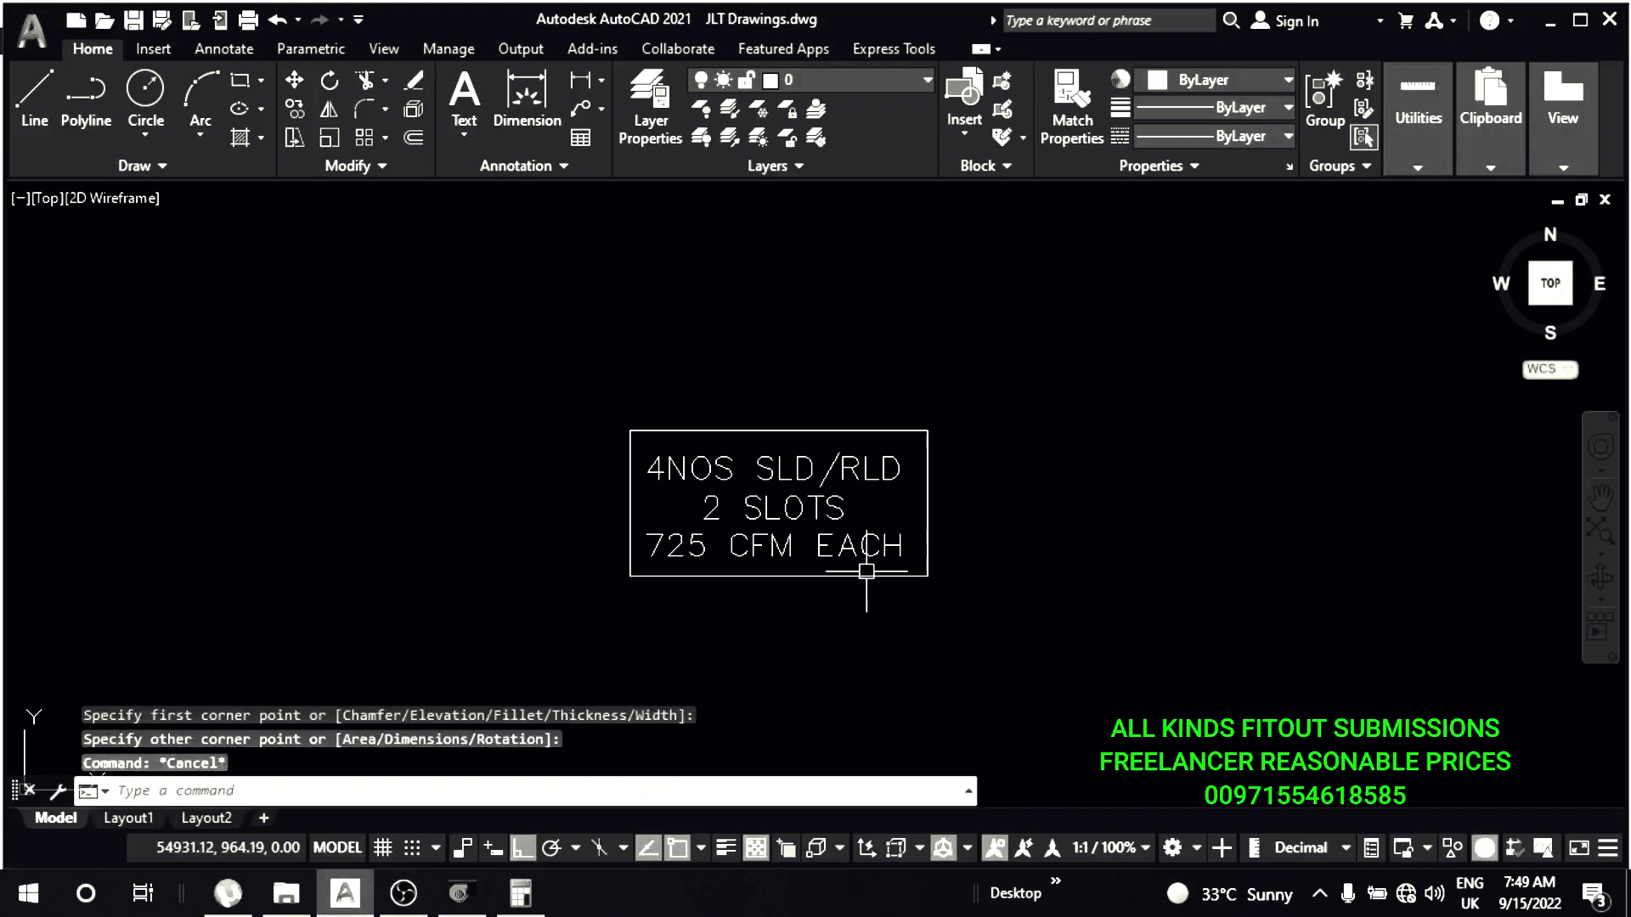
pyautogui.click(870, 574)
pyautogui.click(1215, 80)
pyautogui.press('Escape')
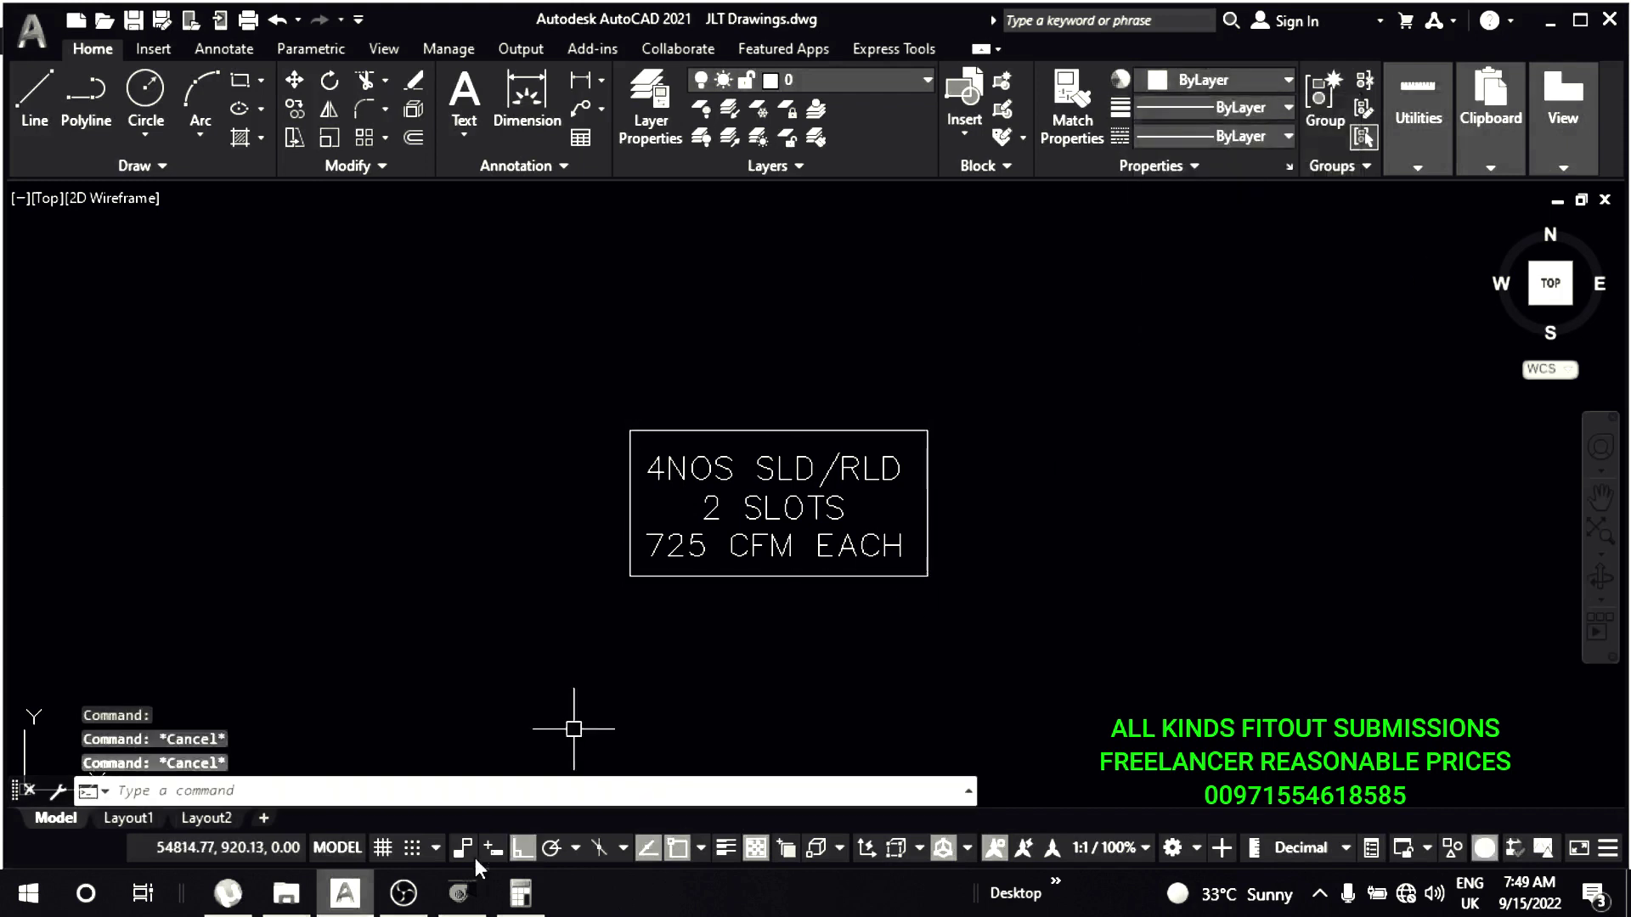
# - Check the 725 cfm duct size in the DuctSizer calculator
pyautogui.click(463, 896)
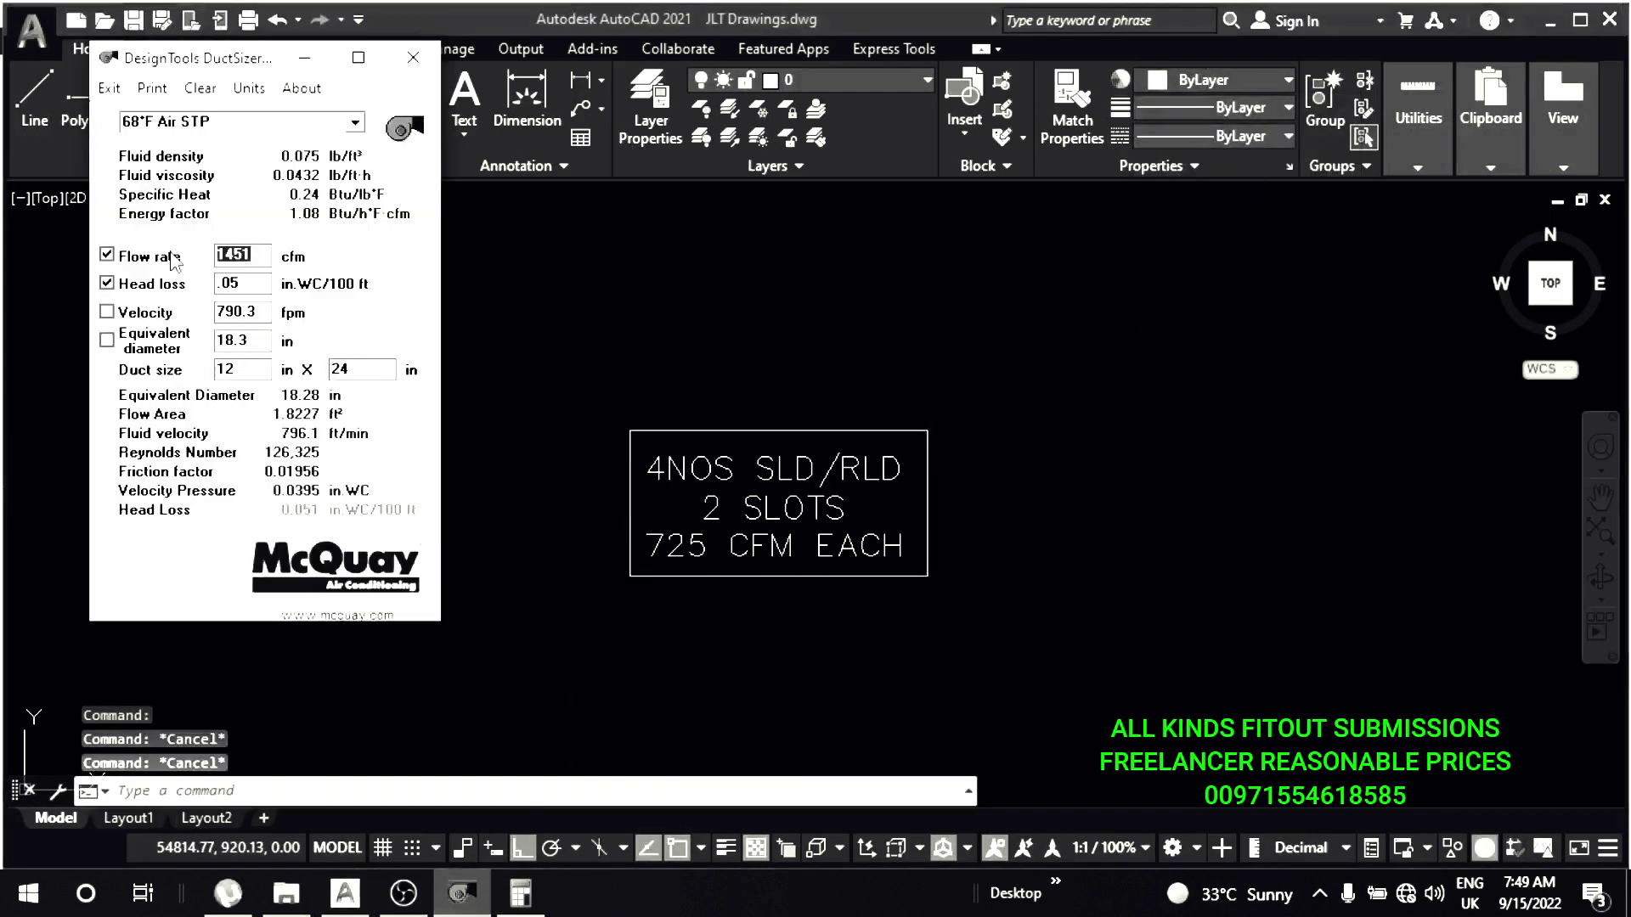
pyautogui.write('25')
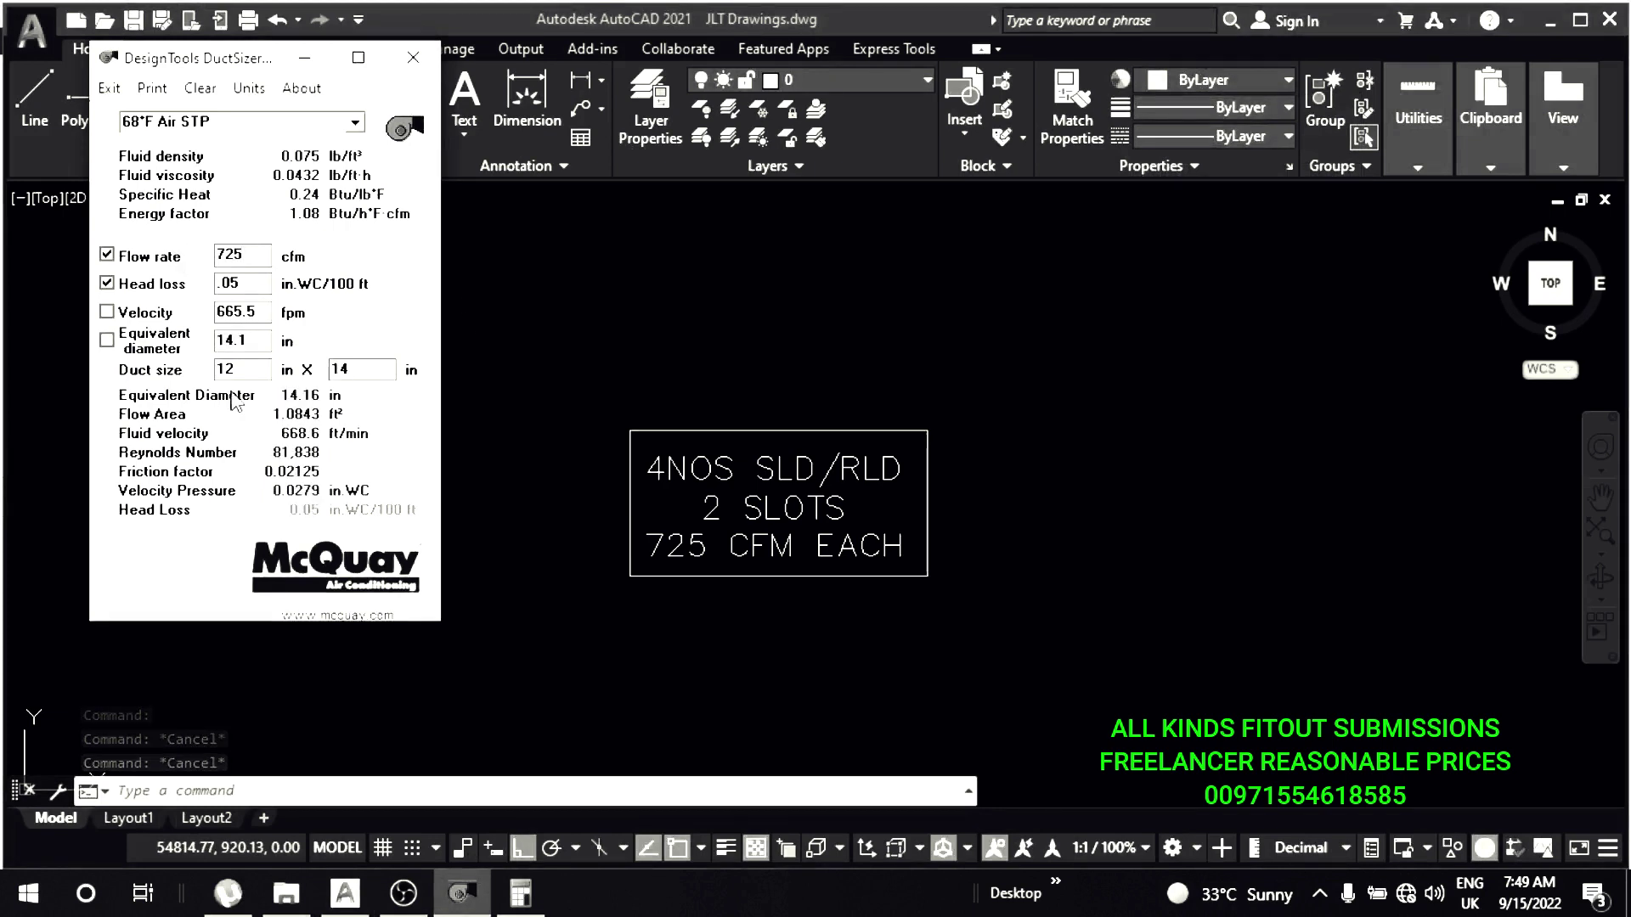
pyautogui.click(460, 892)
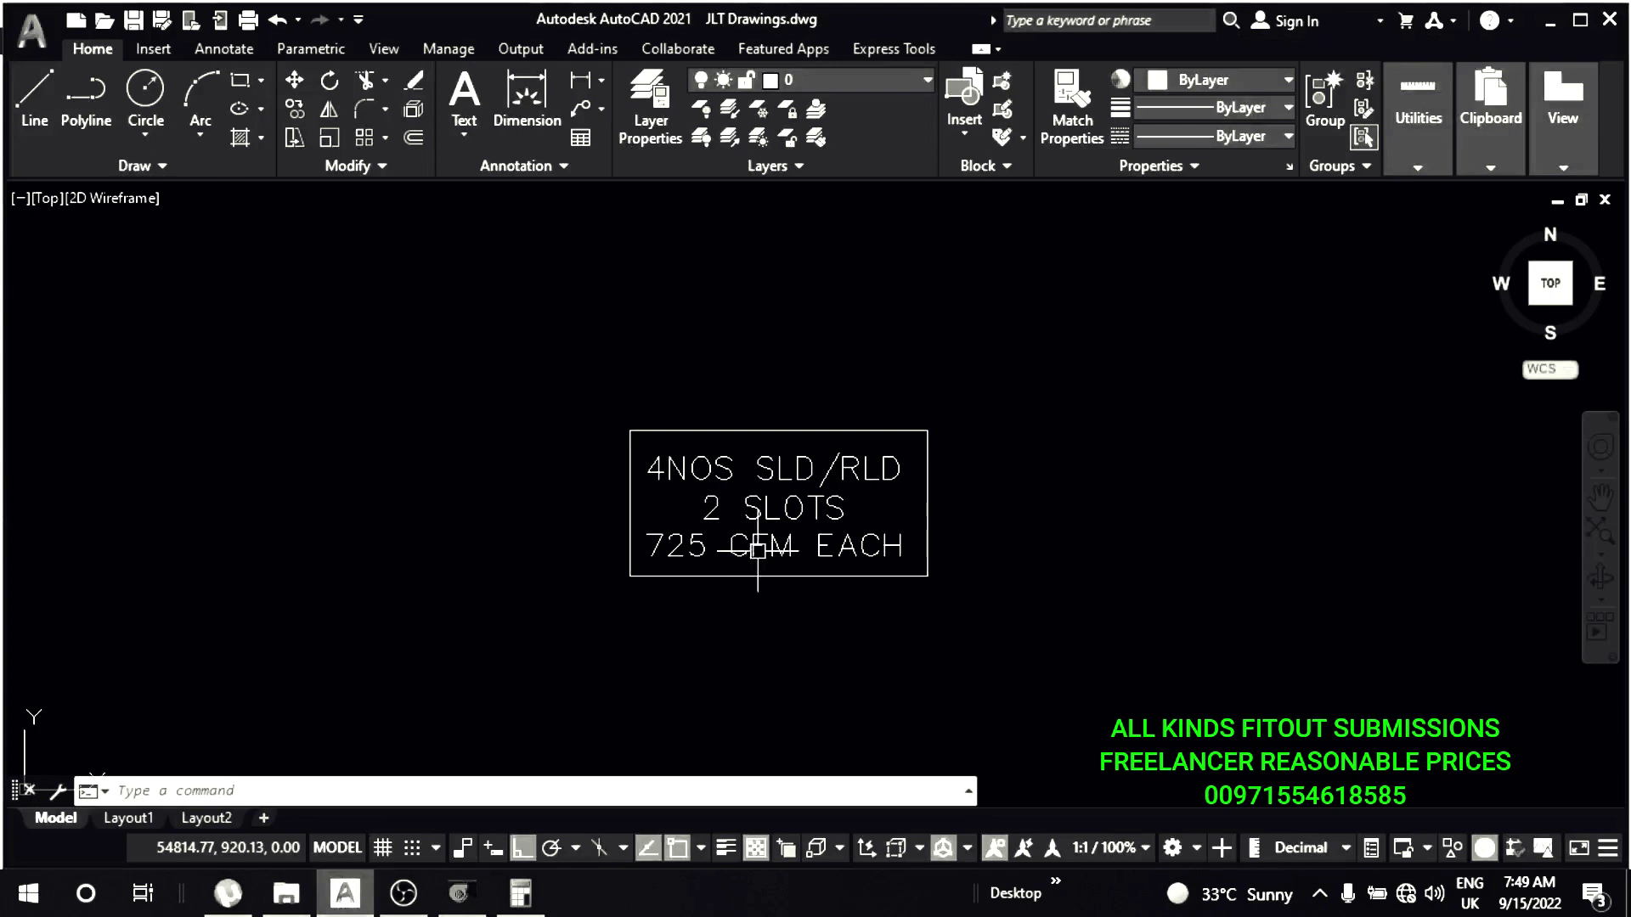
# - Edit the copied label from 600X300 to 350X300 and from 1451CFM to 725 CFM
pyautogui.scroll(-10, 748, 547)
pyautogui.scroll(10, 746, 473)
pyautogui.scroll(1, 816, 446)
pyautogui.click(816, 446)
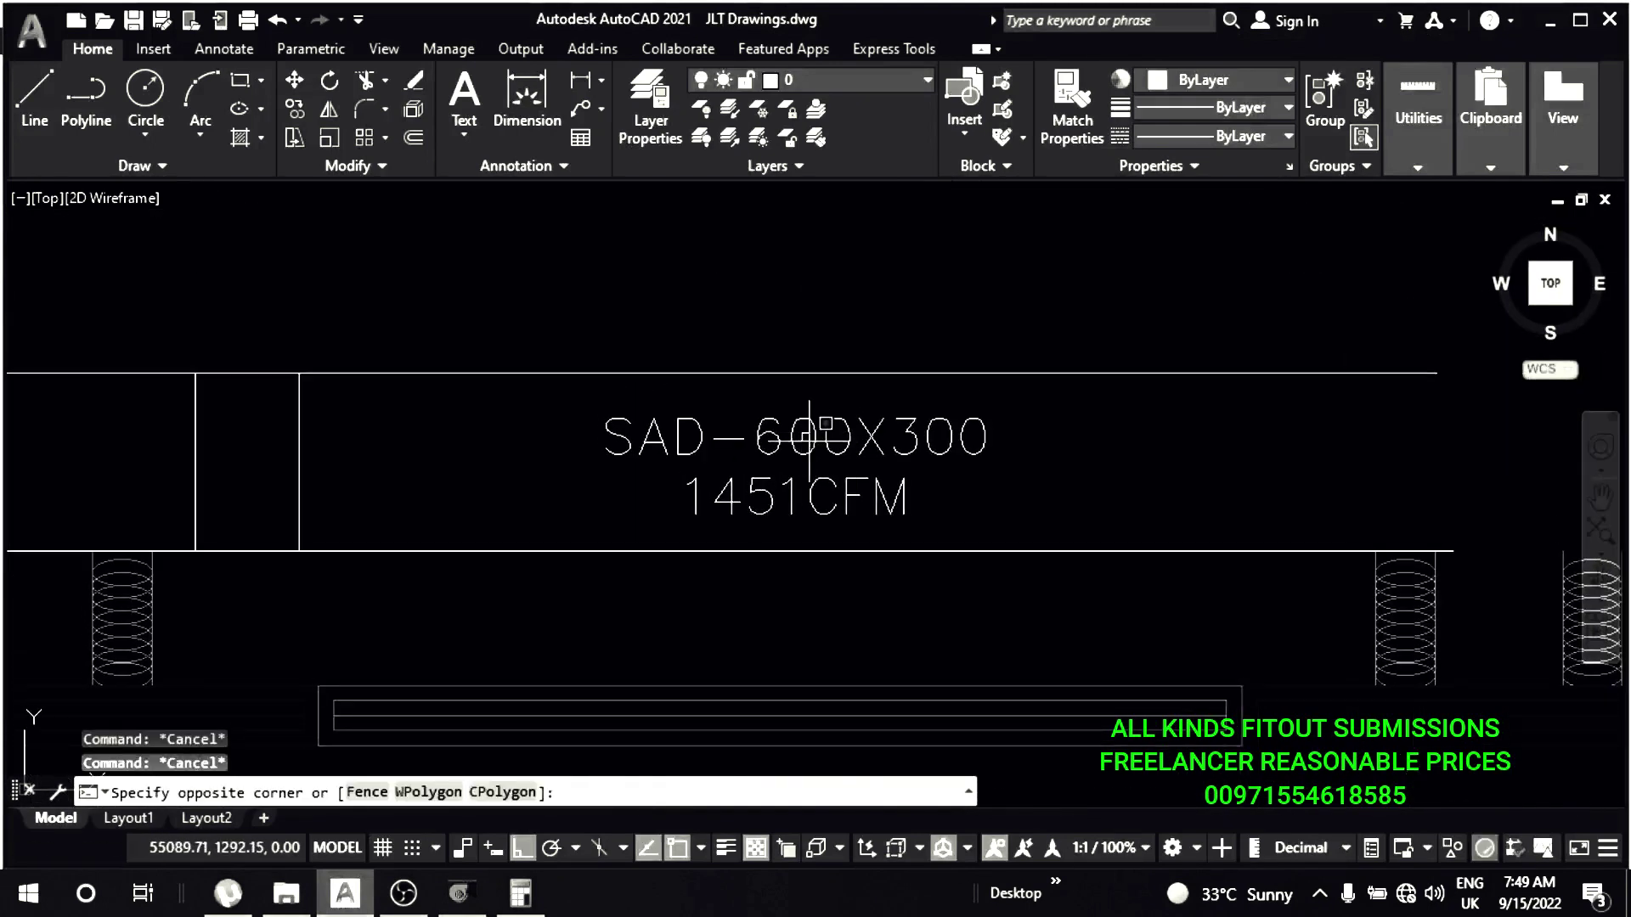
pyautogui.doubleClick(796, 466)
pyautogui.write('35')
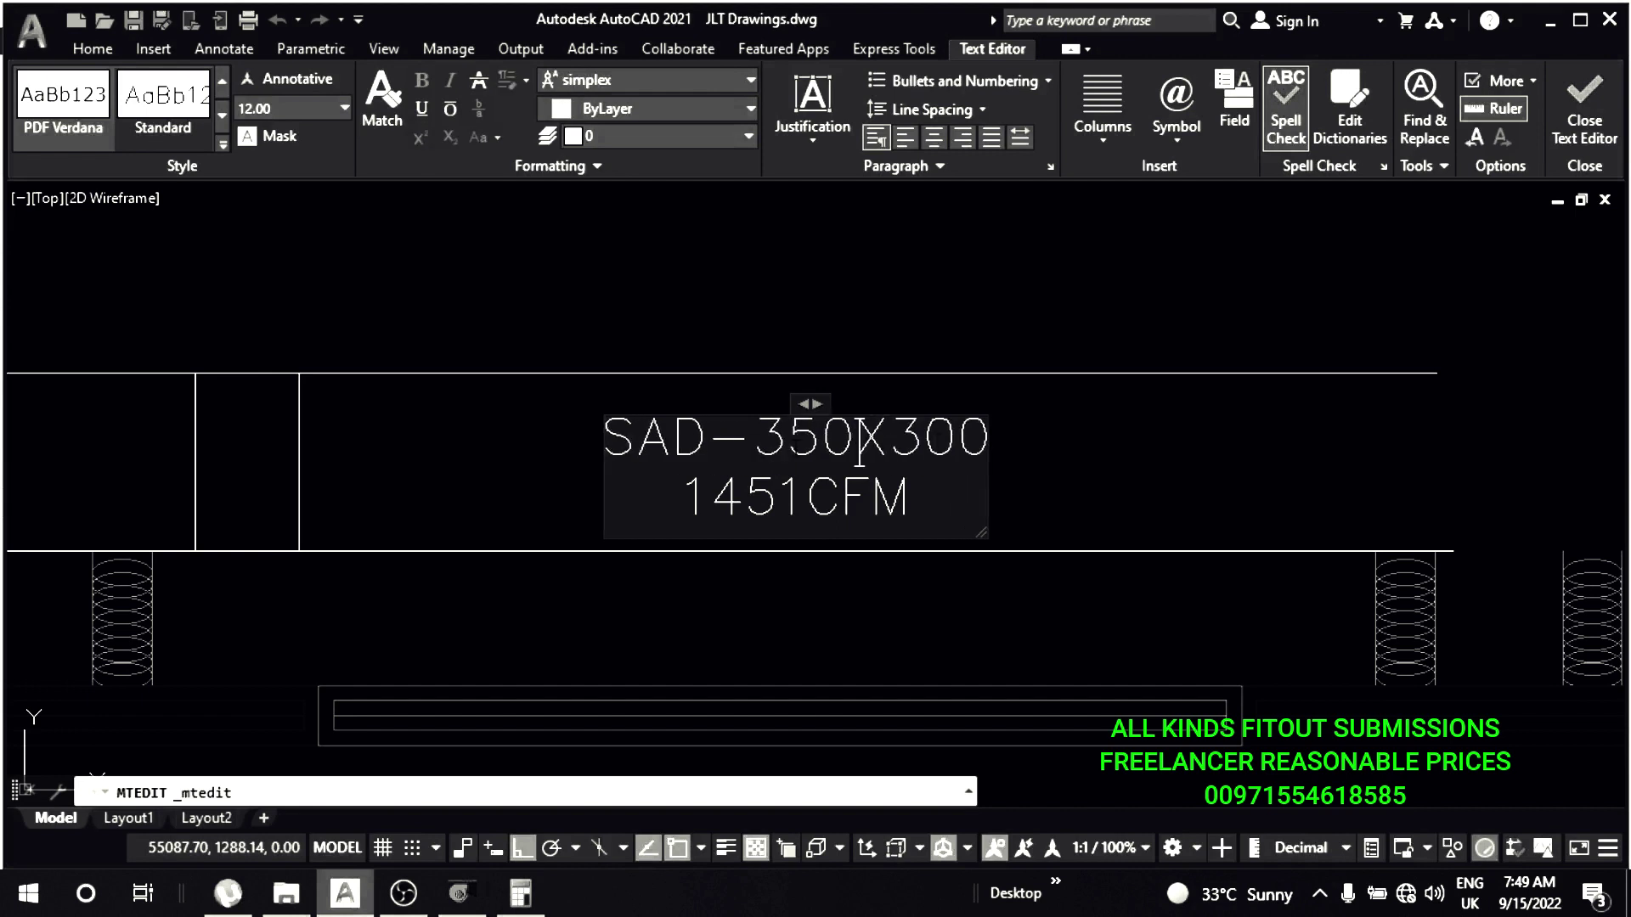
pyautogui.click(839, 583)
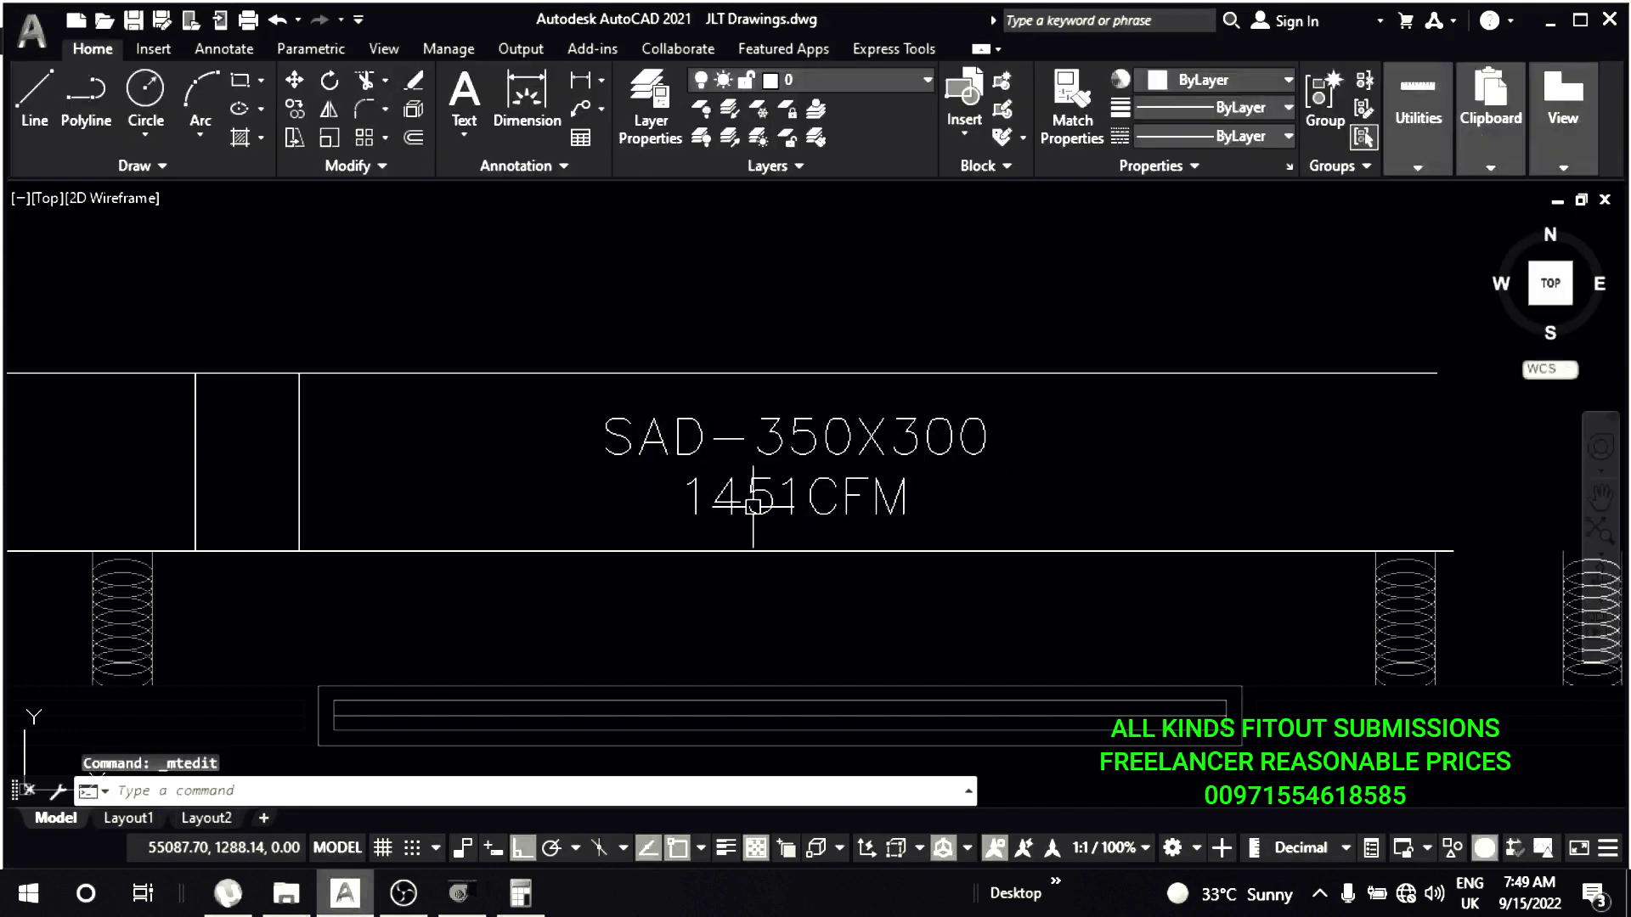
pyautogui.doubleClick(796, 467)
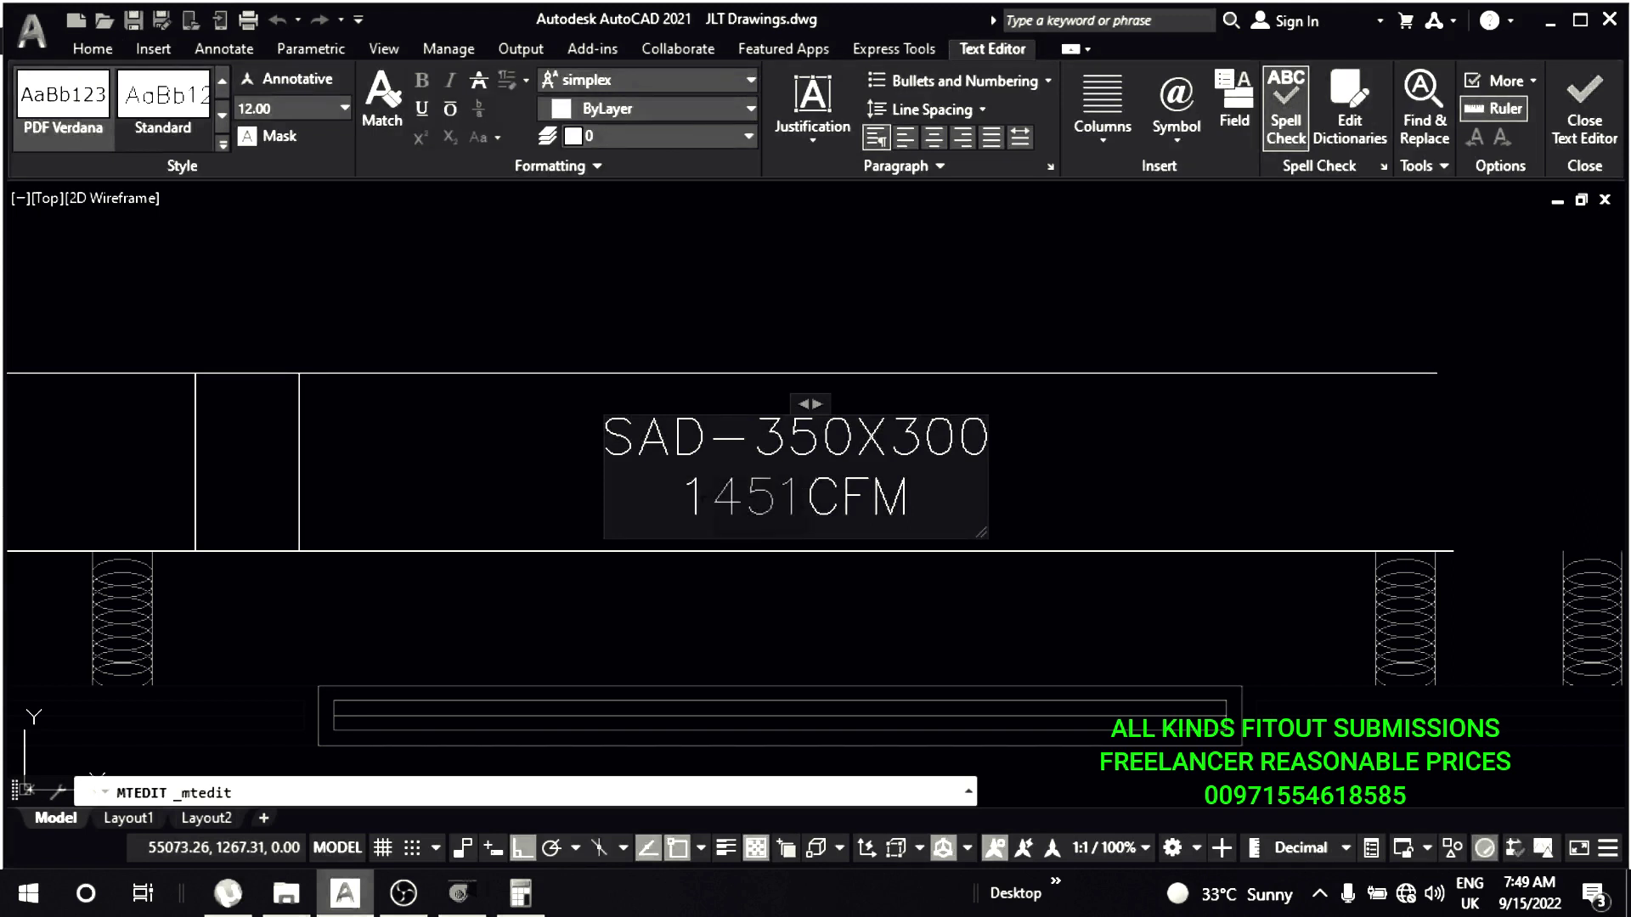
pyautogui.click(958, 592)
pyautogui.scroll(-3, 819, 510)
pyautogui.scroll(2, 797, 511)
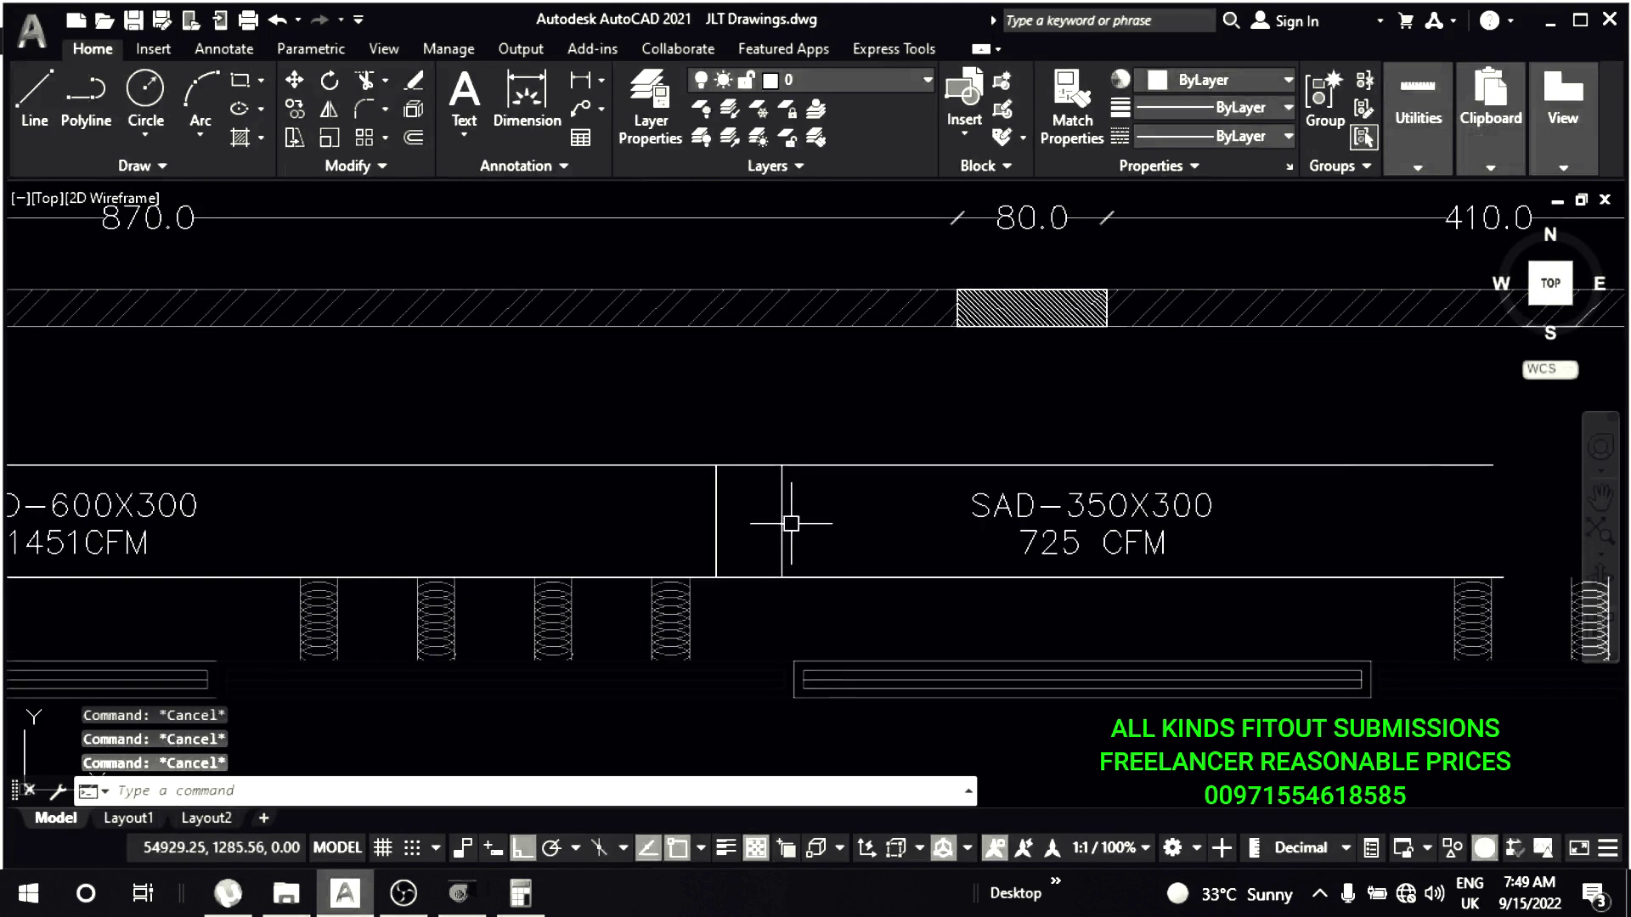
# - Offset the duct edge 35 above the duct
pyautogui.moveTo(791, 523); pyautogui.dragTo(783, 503, button='middle')
pyautogui.write('o')
pyautogui.press('Return')
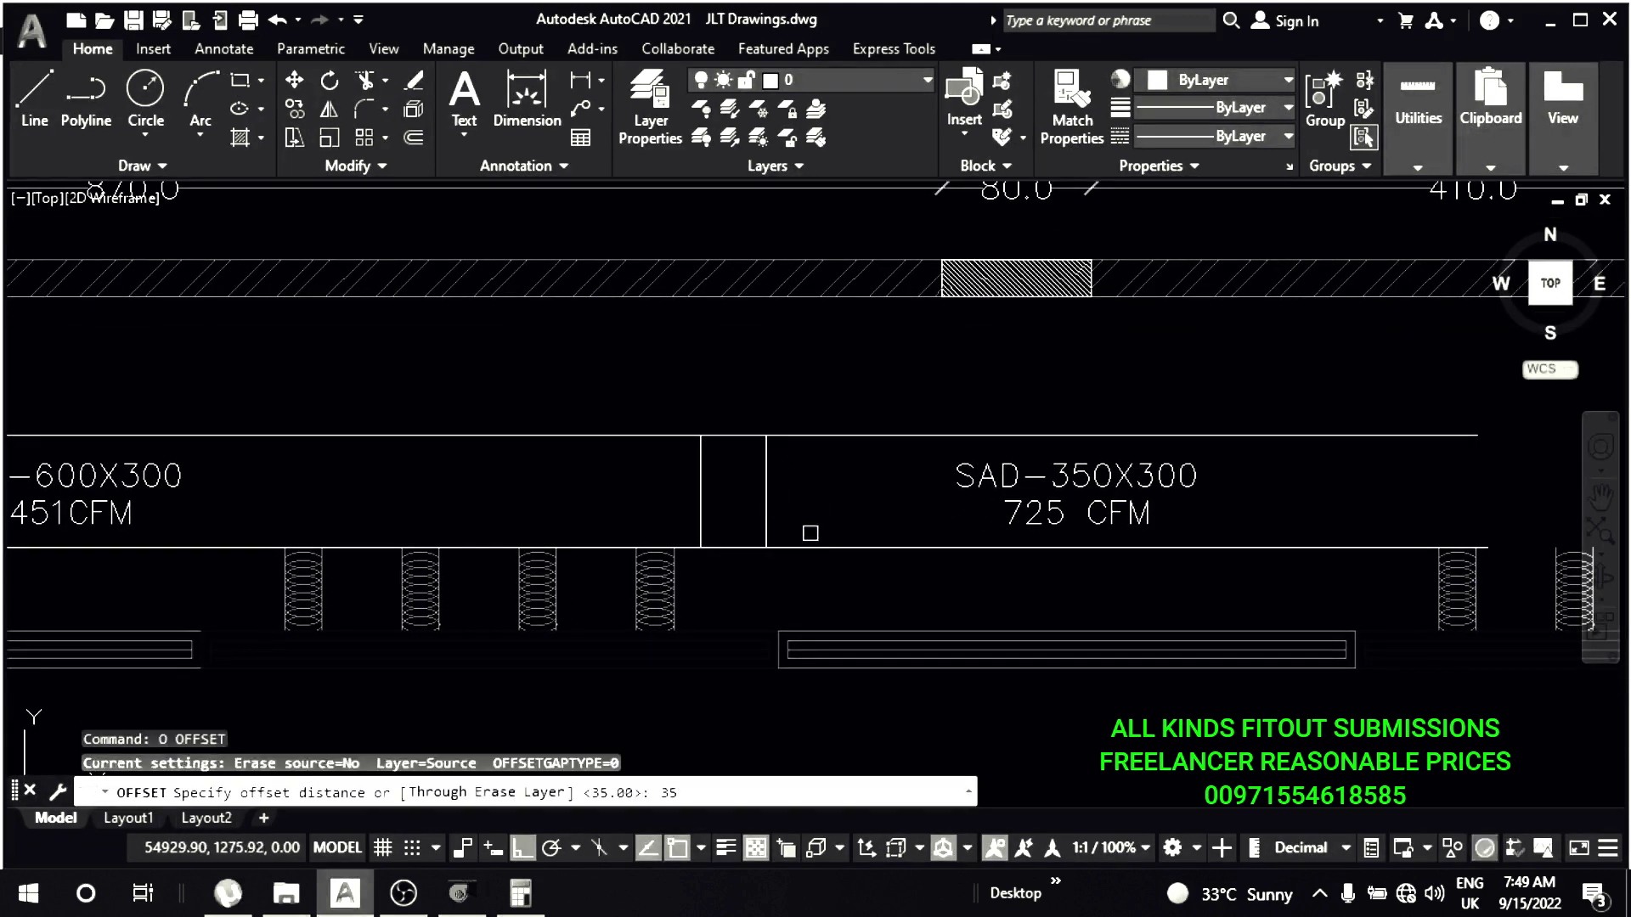
pyautogui.press('Return')
pyautogui.click(805, 544)
pyautogui.click(778, 465)
# - Draw the diagonal reducer taper line between the 600X300 and 350X300 ducts
pyautogui.write('l')
pyautogui.press('Return')
pyautogui.scroll(2, 704, 421)
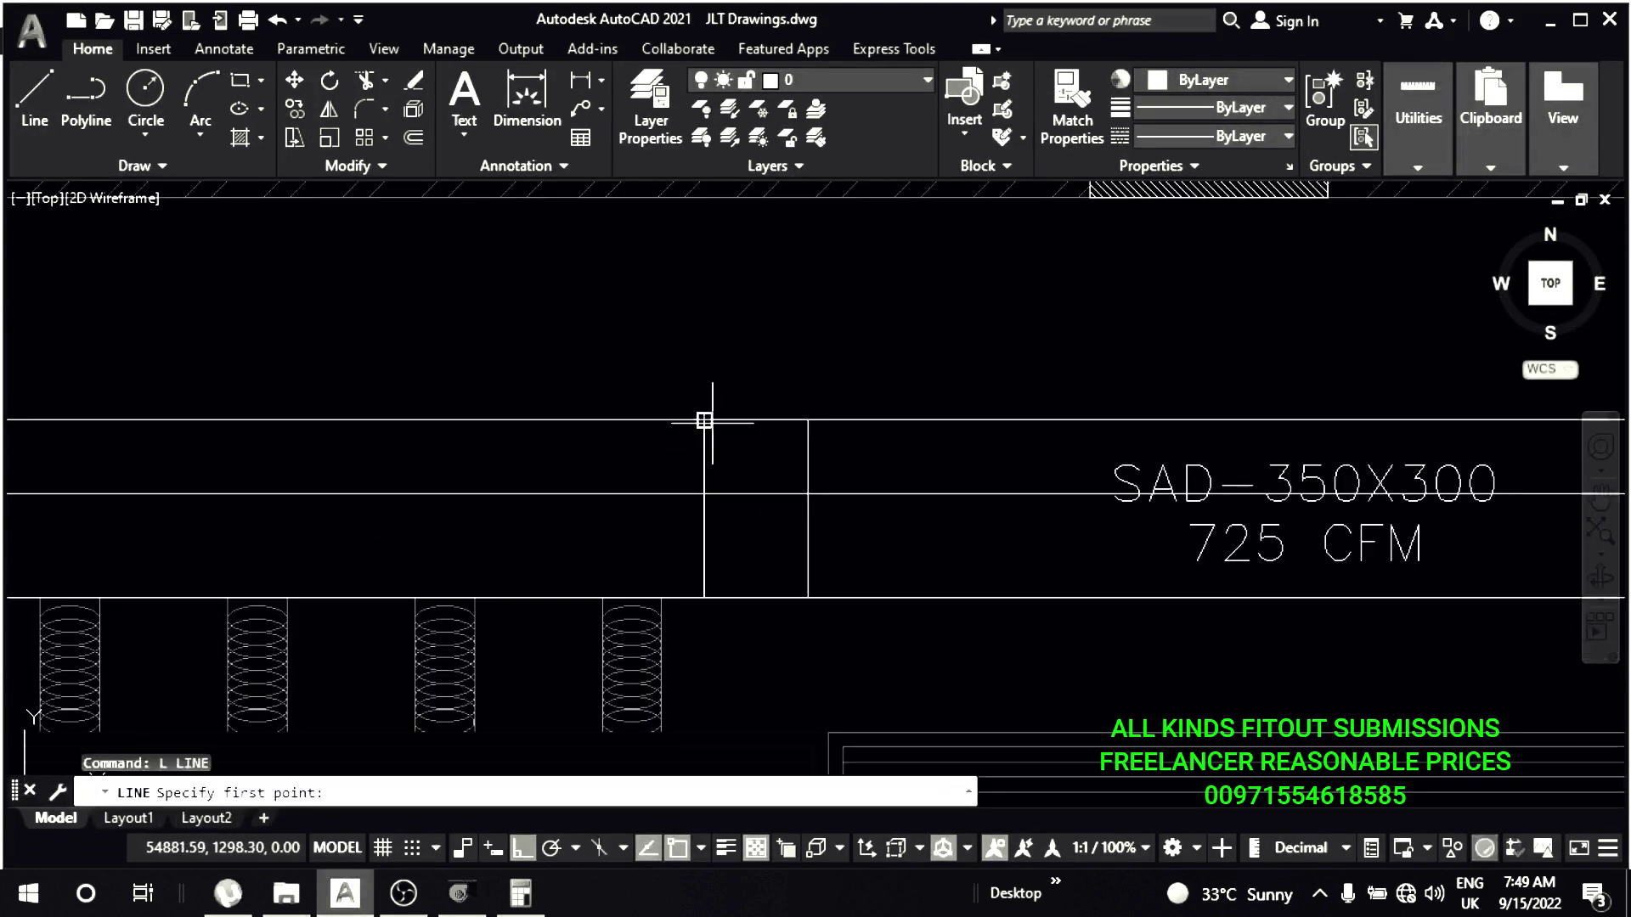
pyautogui.click(808, 493)
pyautogui.press('Escape')
pyautogui.press('Escape')
# - Trim the vertical edge above the taper and the extra horizontal line
pyautogui.press('Return')
pyautogui.click(807, 464)
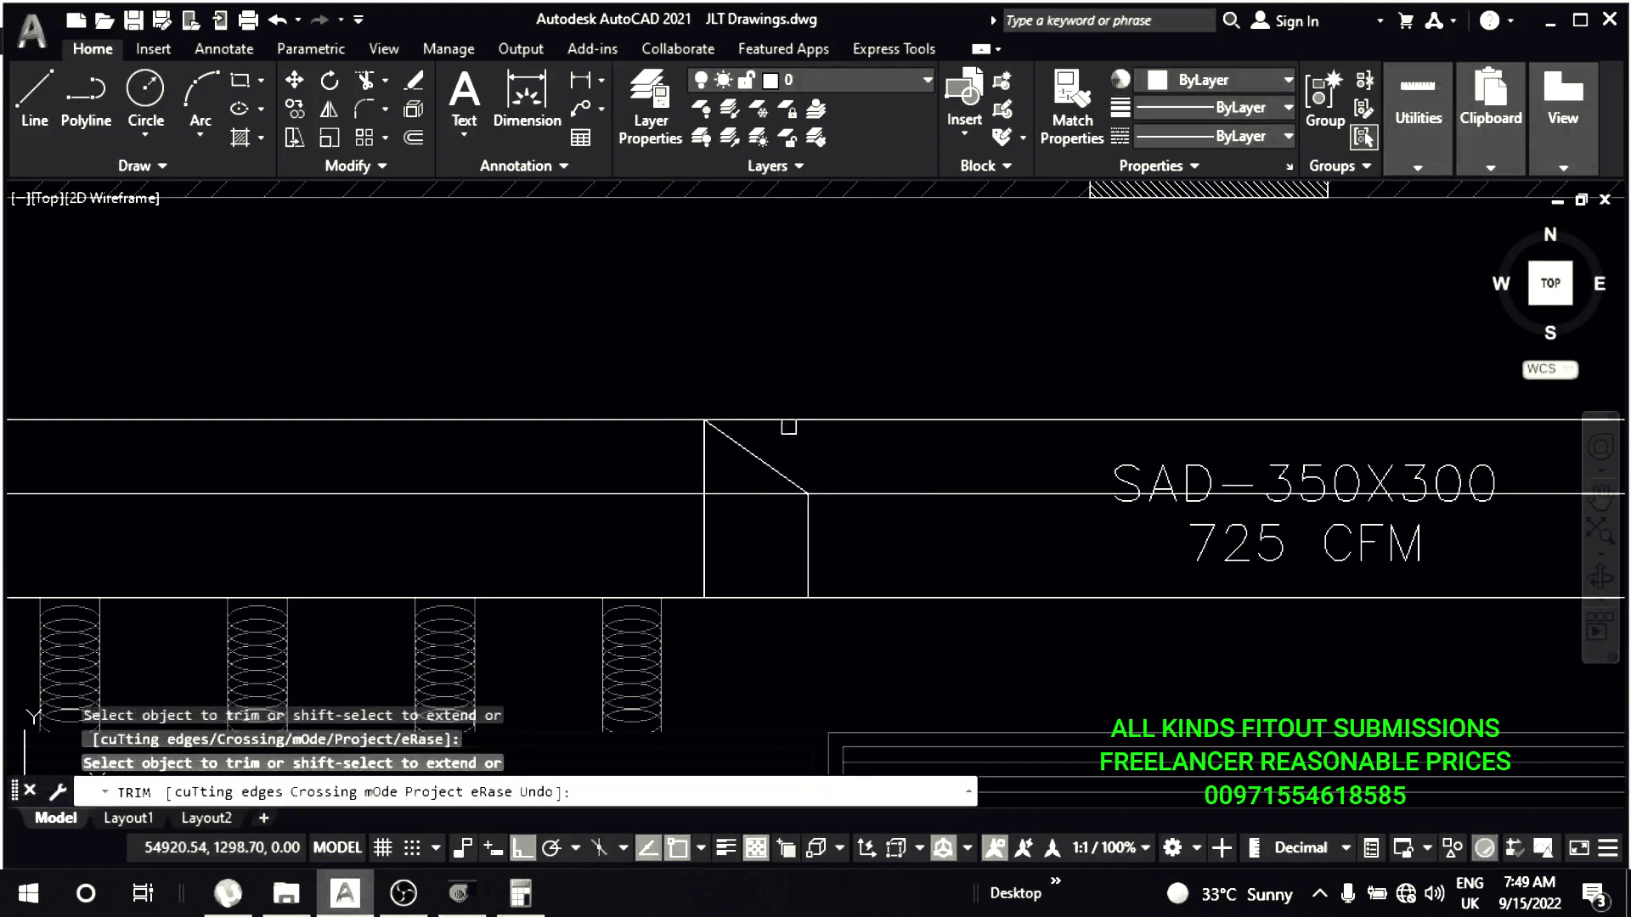
pyautogui.click(648, 473)
pyautogui.click(565, 535)
pyautogui.press('Escape')
pyautogui.scroll(-2, 730, 510)
pyautogui.press('Escape')
# - Pan along the duct; a started label move is cancelled
pyautogui.moveTo(840, 469); pyautogui.dragTo(792, 444, button='middle')
pyautogui.write('m')
pyautogui.press('Return')
pyautogui.click(874, 594)
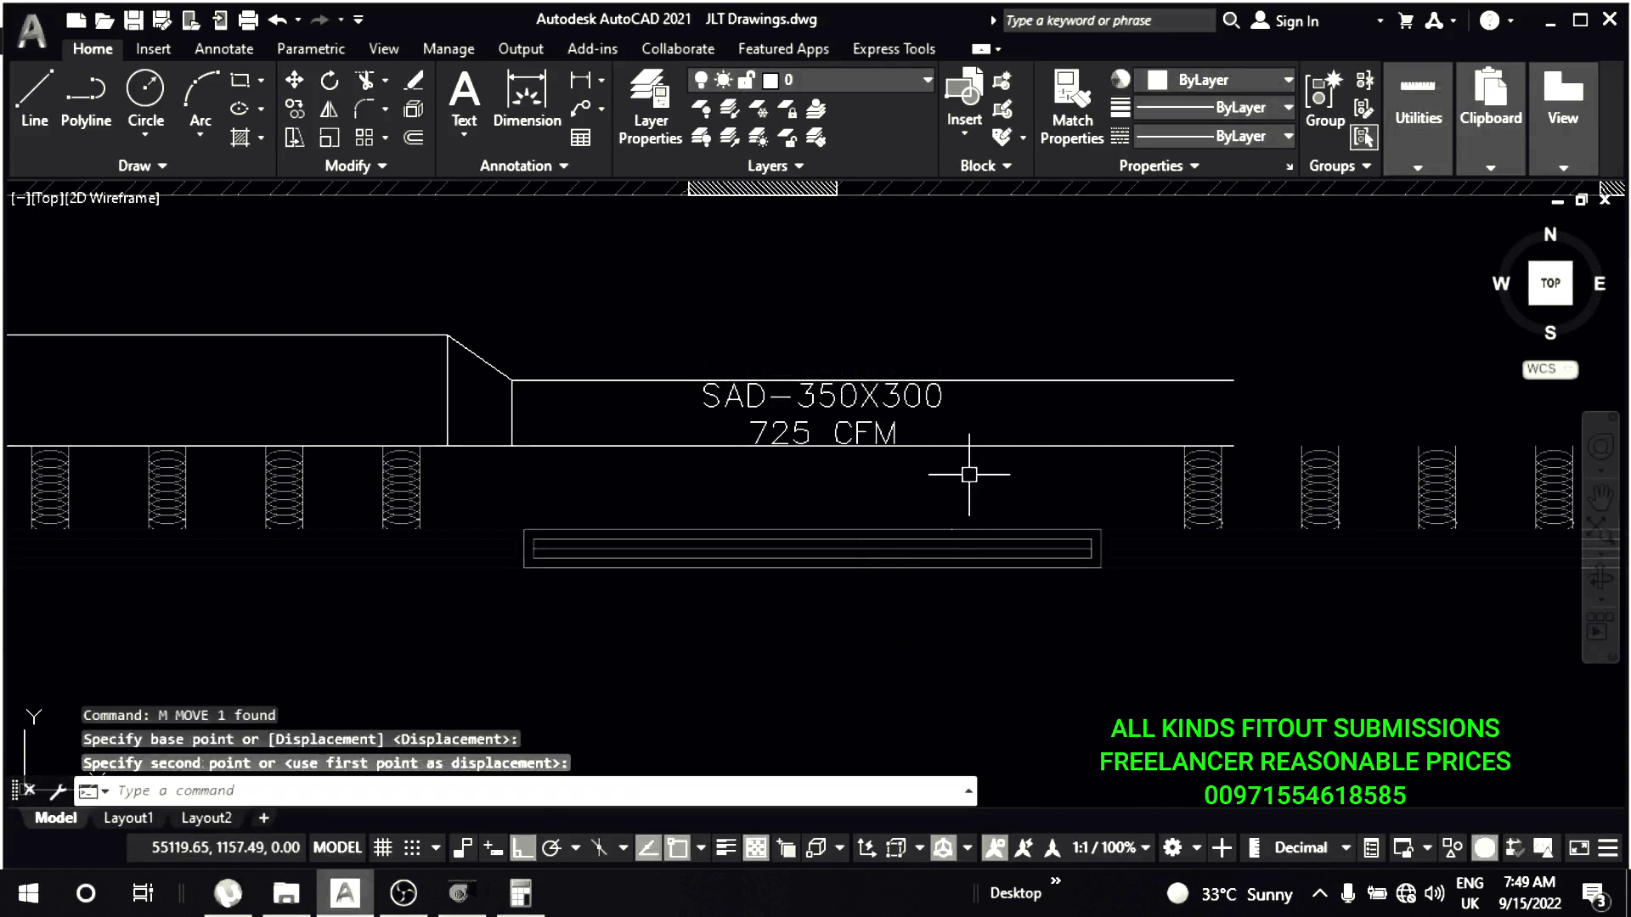
pyautogui.press('Escape')
pyautogui.press('Escape')
# - Draw a vertical closing line at the far end of the SAD-350X300 duct
pyautogui.moveTo(1075, 464); pyautogui.dragTo(926, 445, button='middle')
pyautogui.write('l')
pyautogui.press('Return')
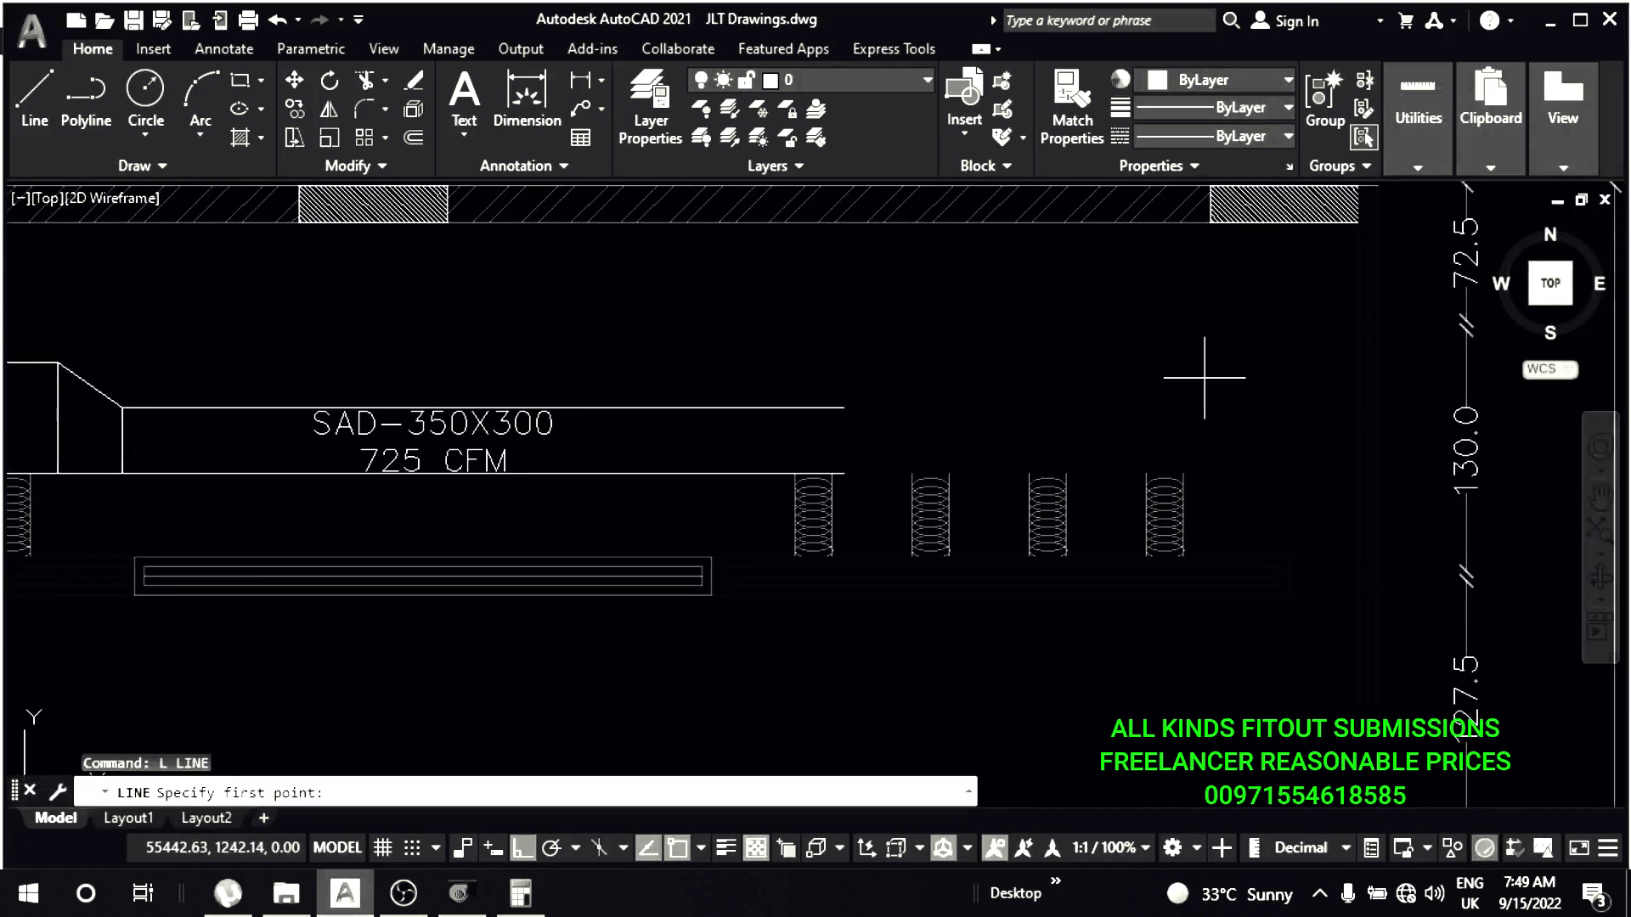
pyautogui.click(1210, 486)
pyautogui.press('Escape')
pyautogui.scroll(2, 821, 465)
# - Fillet the duct's top edge and end line into a square corner with radius 0
pyautogui.write('f')
pyautogui.press('Return')
pyautogui.click(713, 478)
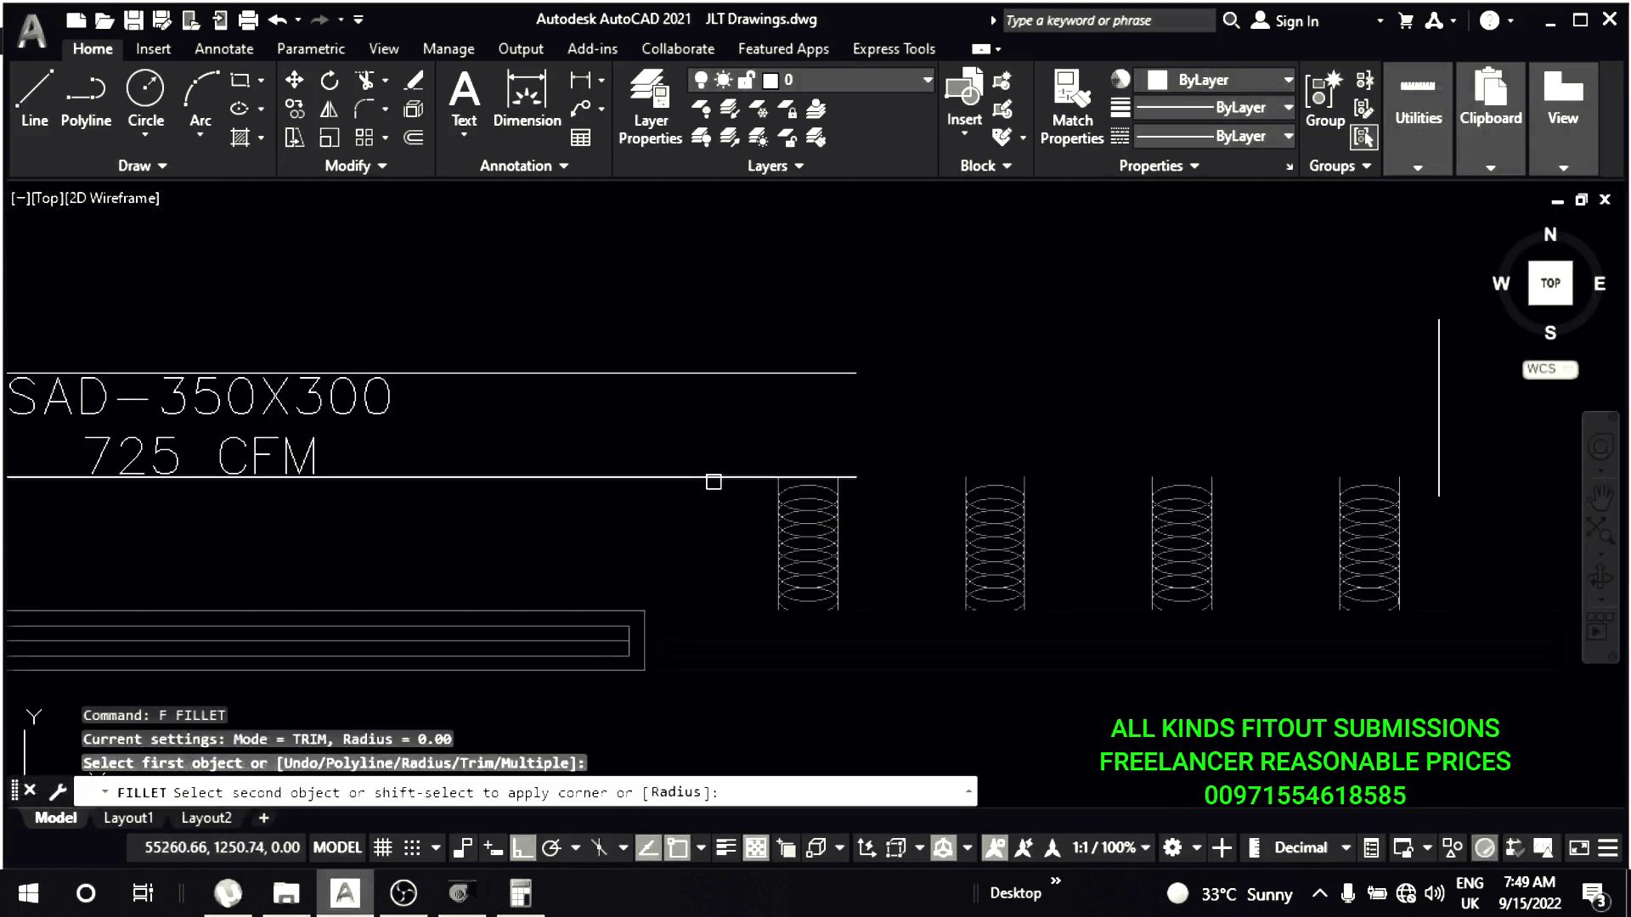
pyautogui.click(1435, 424)
pyautogui.press('Return')
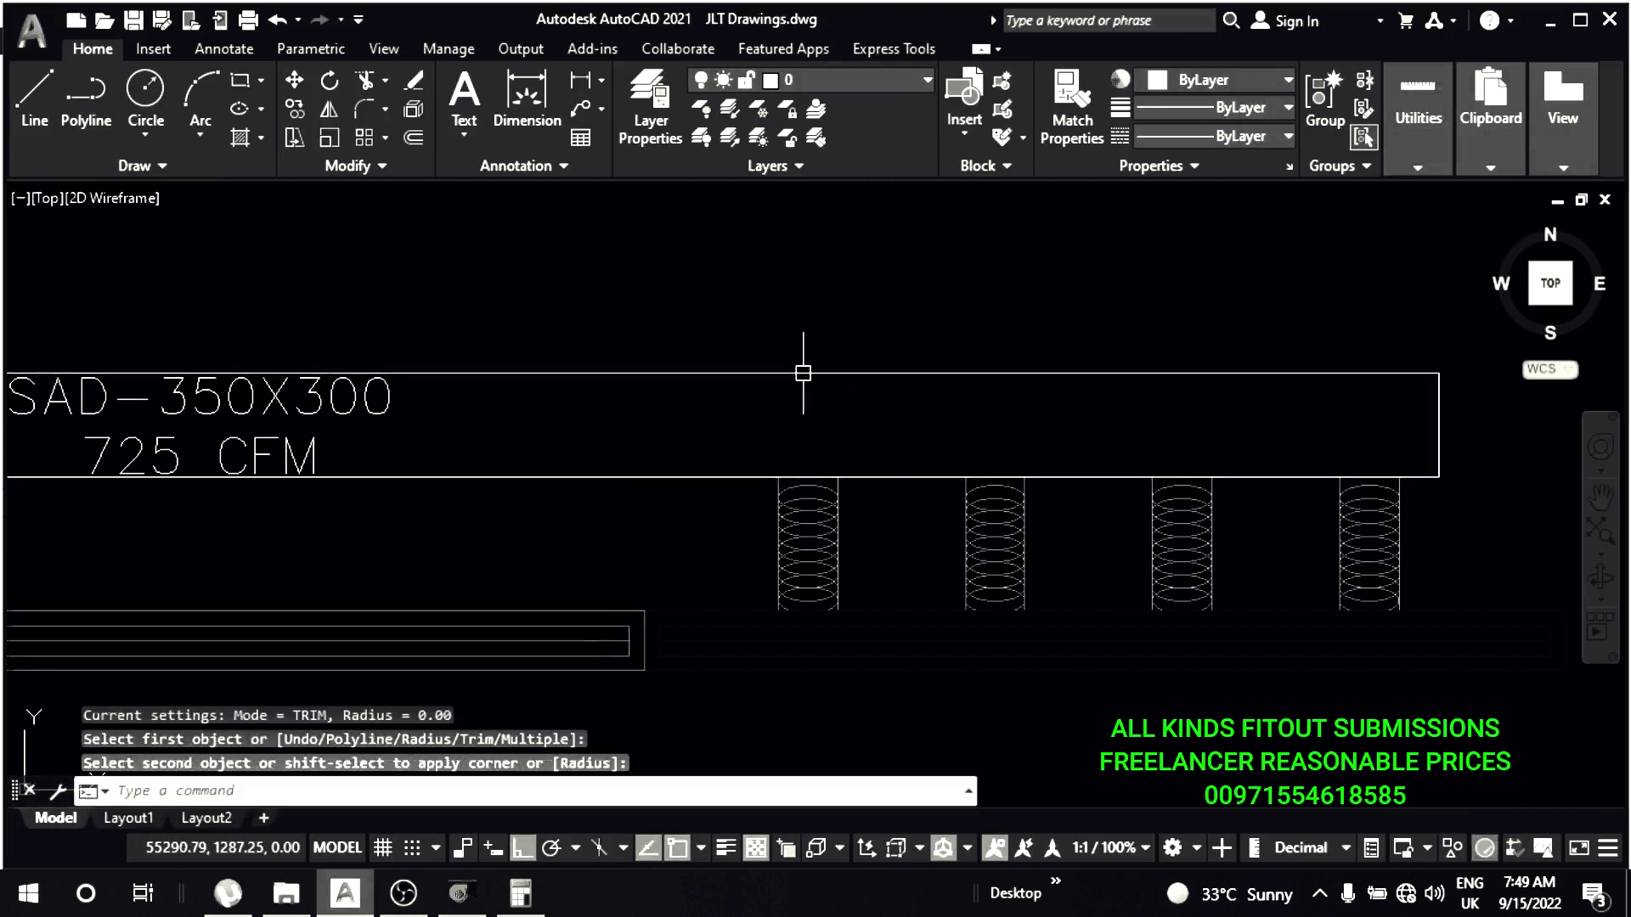
pyautogui.scroll(-3, 800, 365)
pyautogui.press('Escape')
pyautogui.press('Escape')
# - Abandon a move of the SAD-350X300 label and pan back to the SAD-600X300 duct
pyautogui.scroll(-1, 781, 569)
pyautogui.write('m')
pyautogui.press('Return')
pyautogui.click(781, 569)
pyautogui.press('Escape')
pyautogui.press('Escape')
pyautogui.moveTo(552, 466); pyautogui.dragTo(892, 501, button='middle')
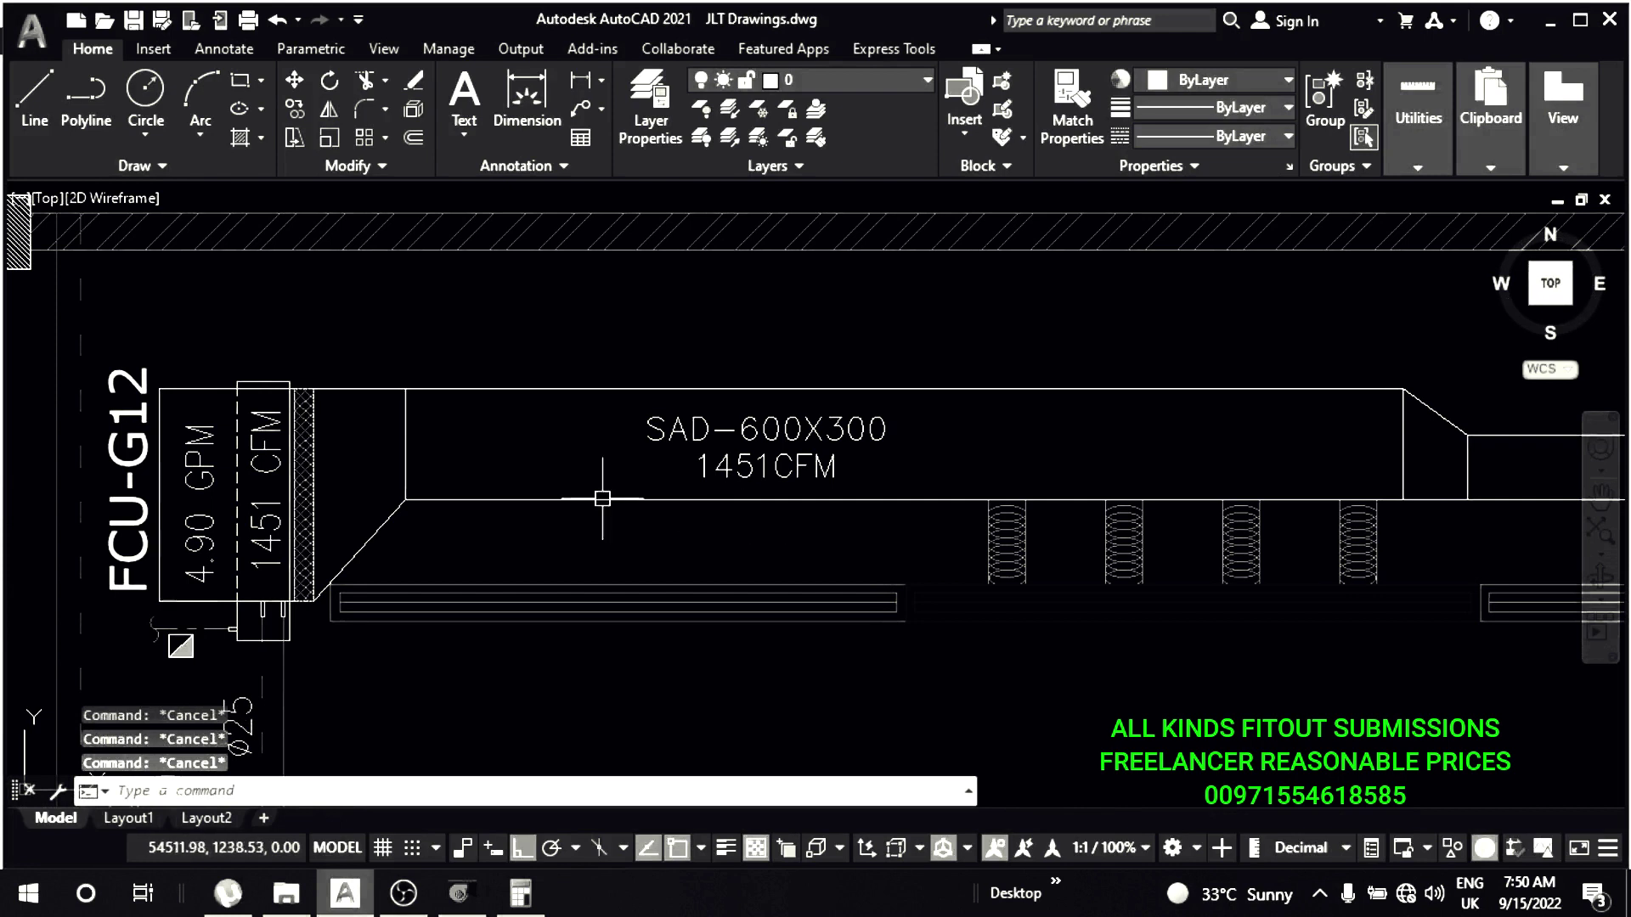
# - Offset the duct edge 2.5 outward to start a label box
pyautogui.moveTo(602, 499); pyautogui.dragTo(686, 540, button='middle')
pyautogui.write('p')
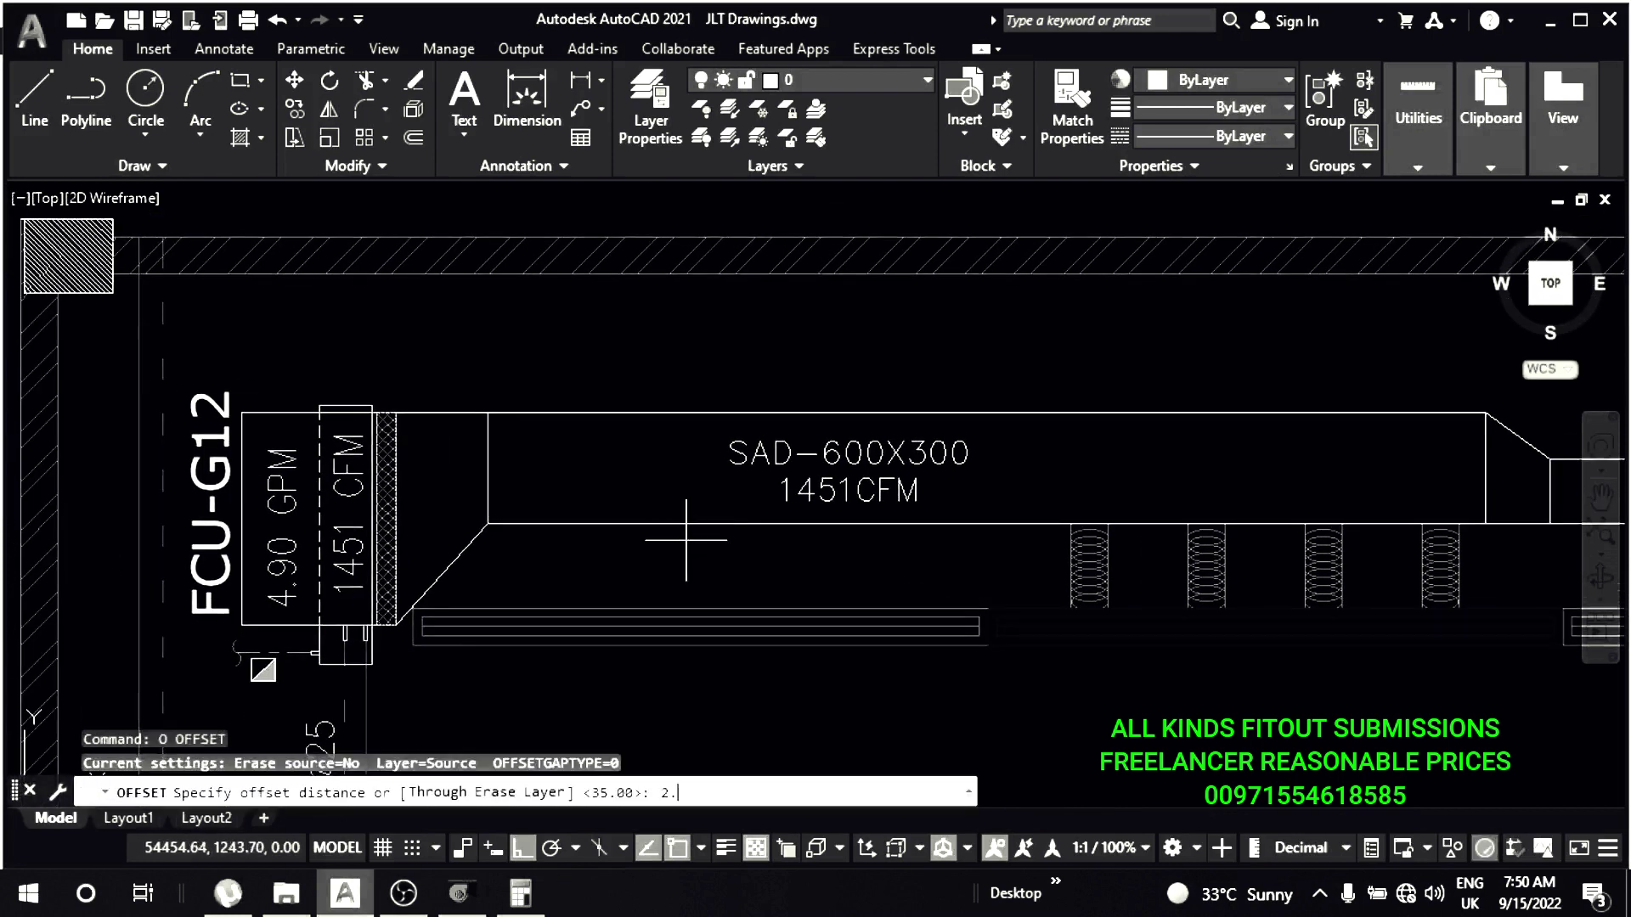
pyautogui.write('5')
pyautogui.press('Return')
pyautogui.click(497, 543)
pyautogui.click(447, 416)
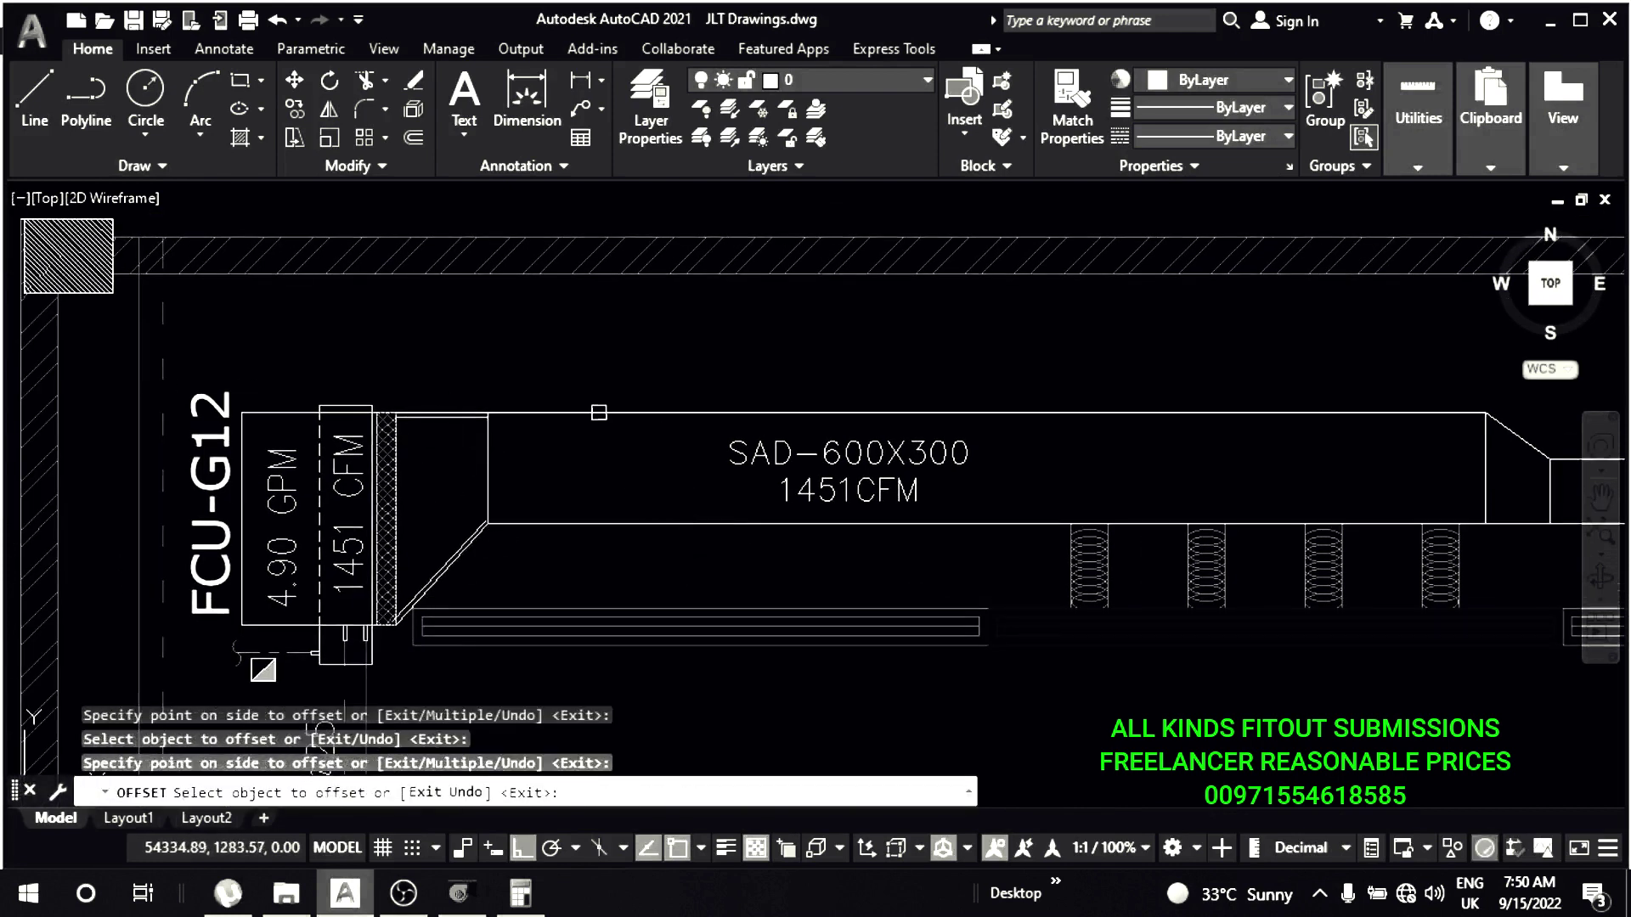
pyautogui.press('Escape')
# - Draw a line down to the lower duct edge for the box side
pyautogui.scroll(4, 839, 391)
pyautogui.write('l')
pyautogui.press('Return')
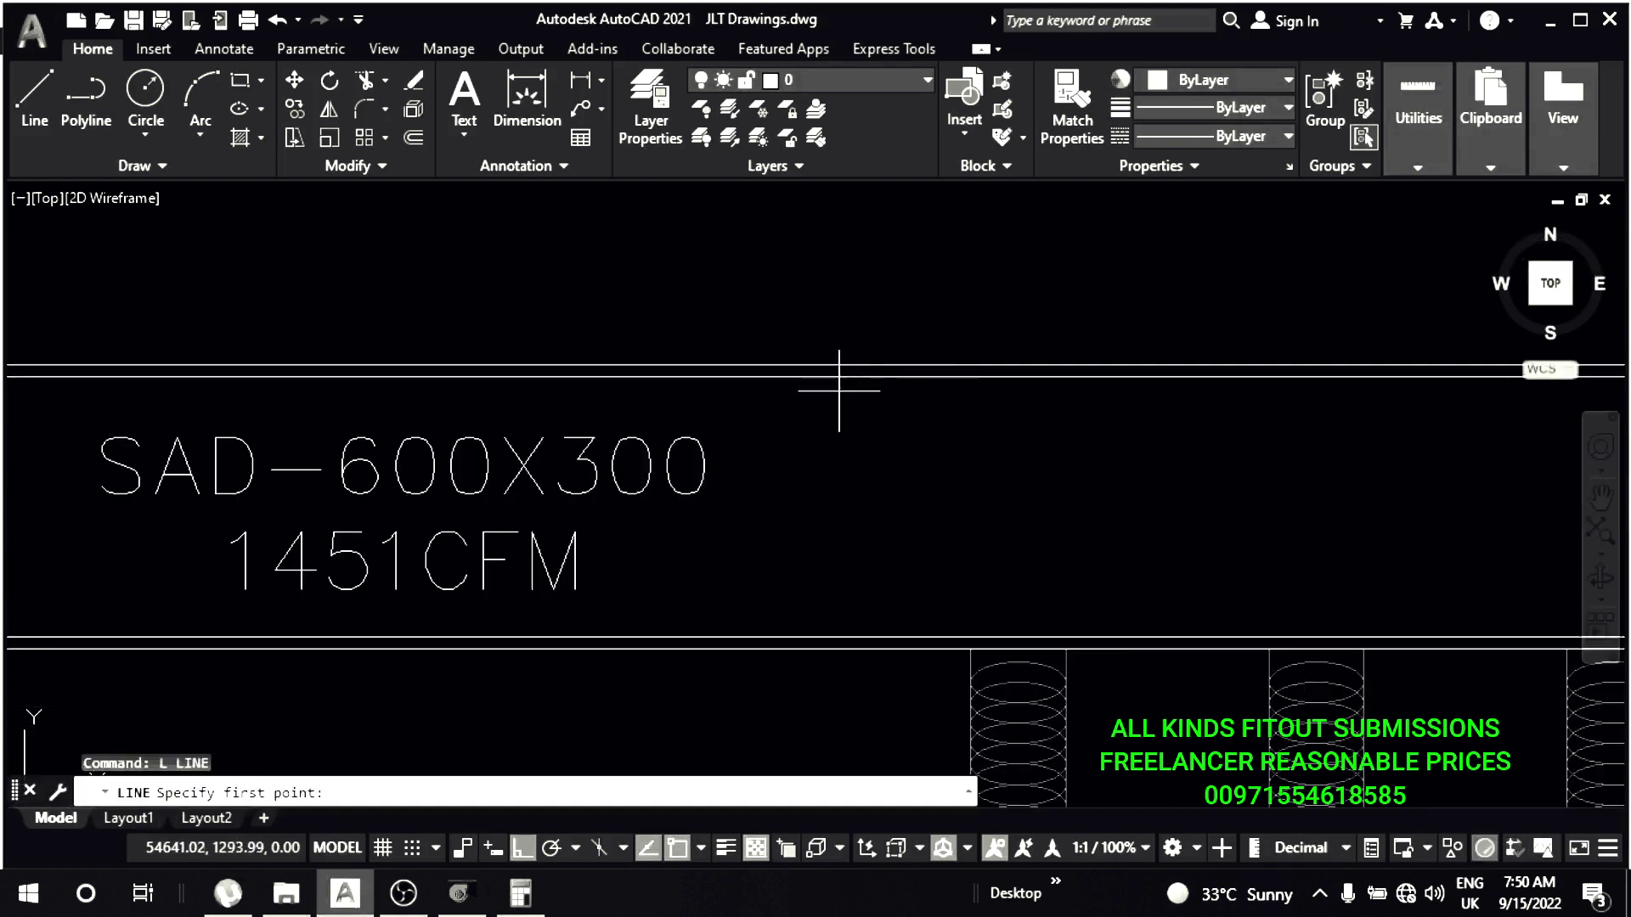
pyautogui.click(839, 636)
pyautogui.press('Escape')
pyautogui.press('Escape')
# - Close the upper and lower right corners of the label box
pyautogui.click(811, 637)
pyautogui.click(837, 590)
pyautogui.moveTo(837, 589); pyautogui.dragTo(885, 660, button='middle')
pyautogui.press('Return')
pyautogui.click(884, 473)
pyautogui.click(861, 449)
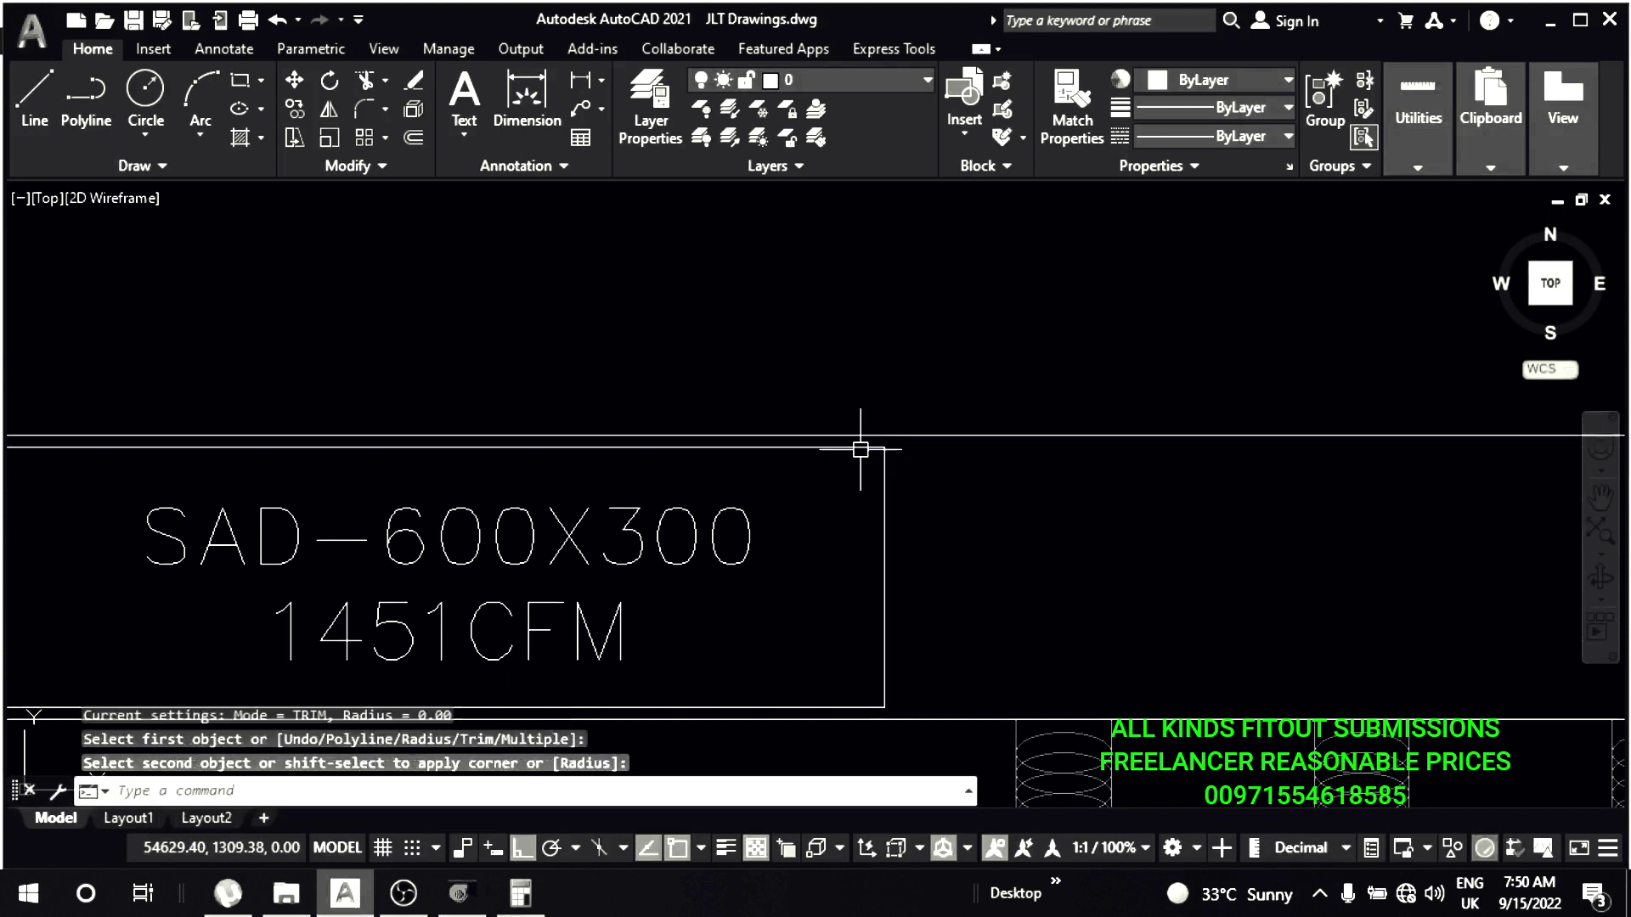
pyautogui.press('Escape')
pyautogui.press('Escape')
# - Select the closed box around the label and change its colour
pyautogui.scroll(2, 883, 441)
pyautogui.scroll(-2, 841, 340)
pyautogui.click(900, 247)
pyautogui.click(829, 495)
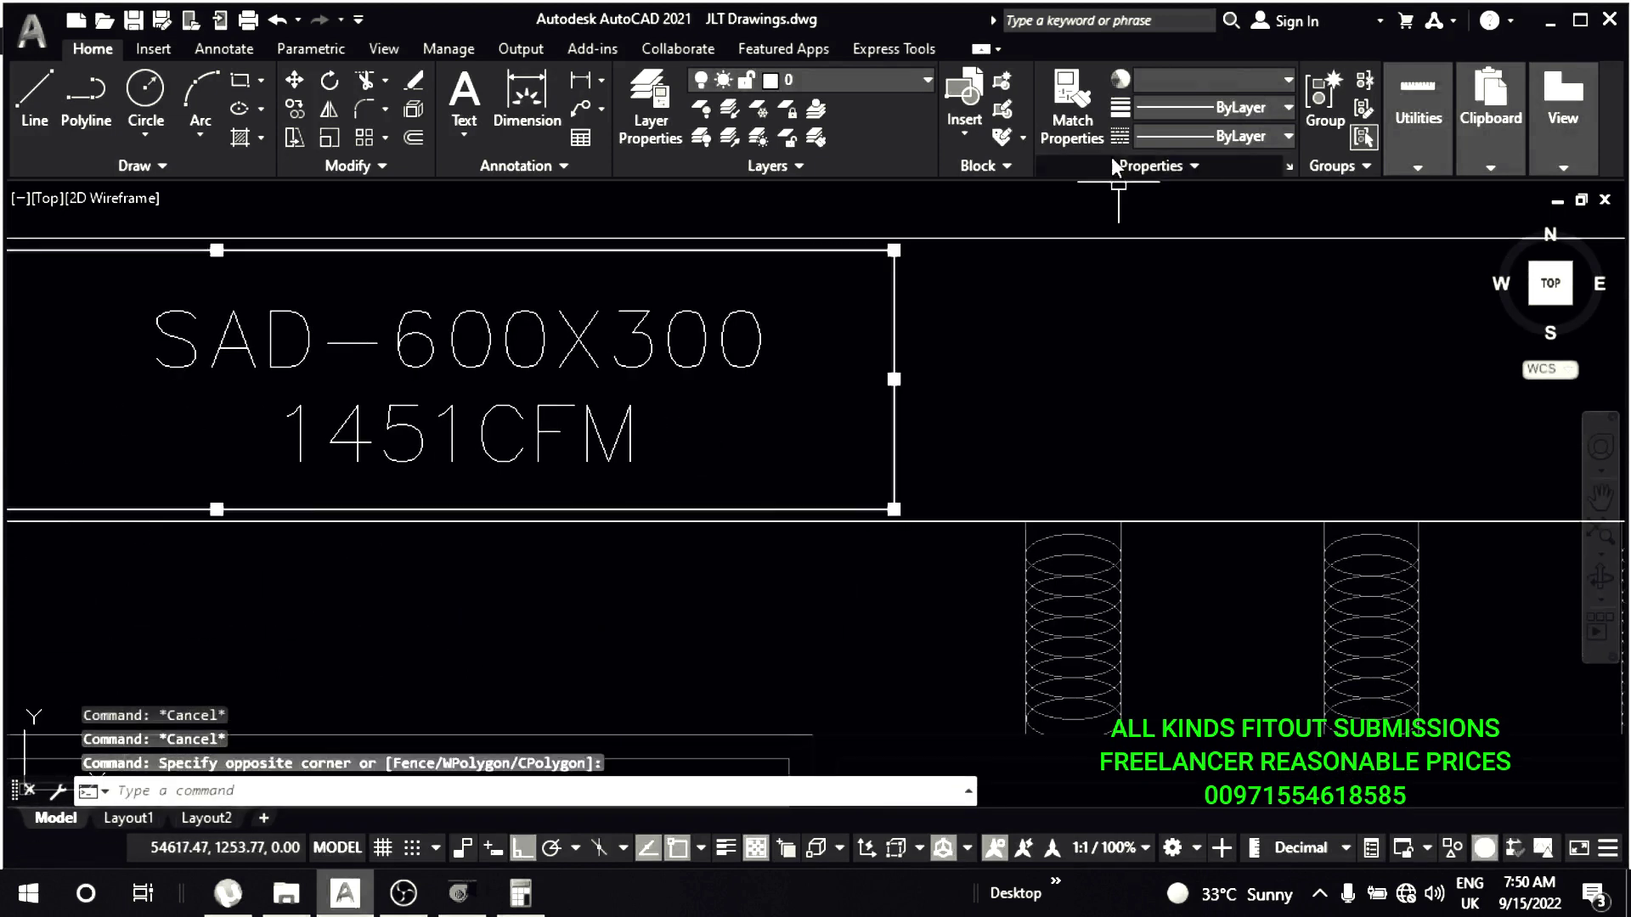
pyautogui.click(1215, 80)
pyautogui.click(1201, 323)
# - Make the top edge line Green, leaving its linetype unchanged
pyautogui.scroll(-4, 1274, 492)
pyautogui.scroll(4, 509, 510)
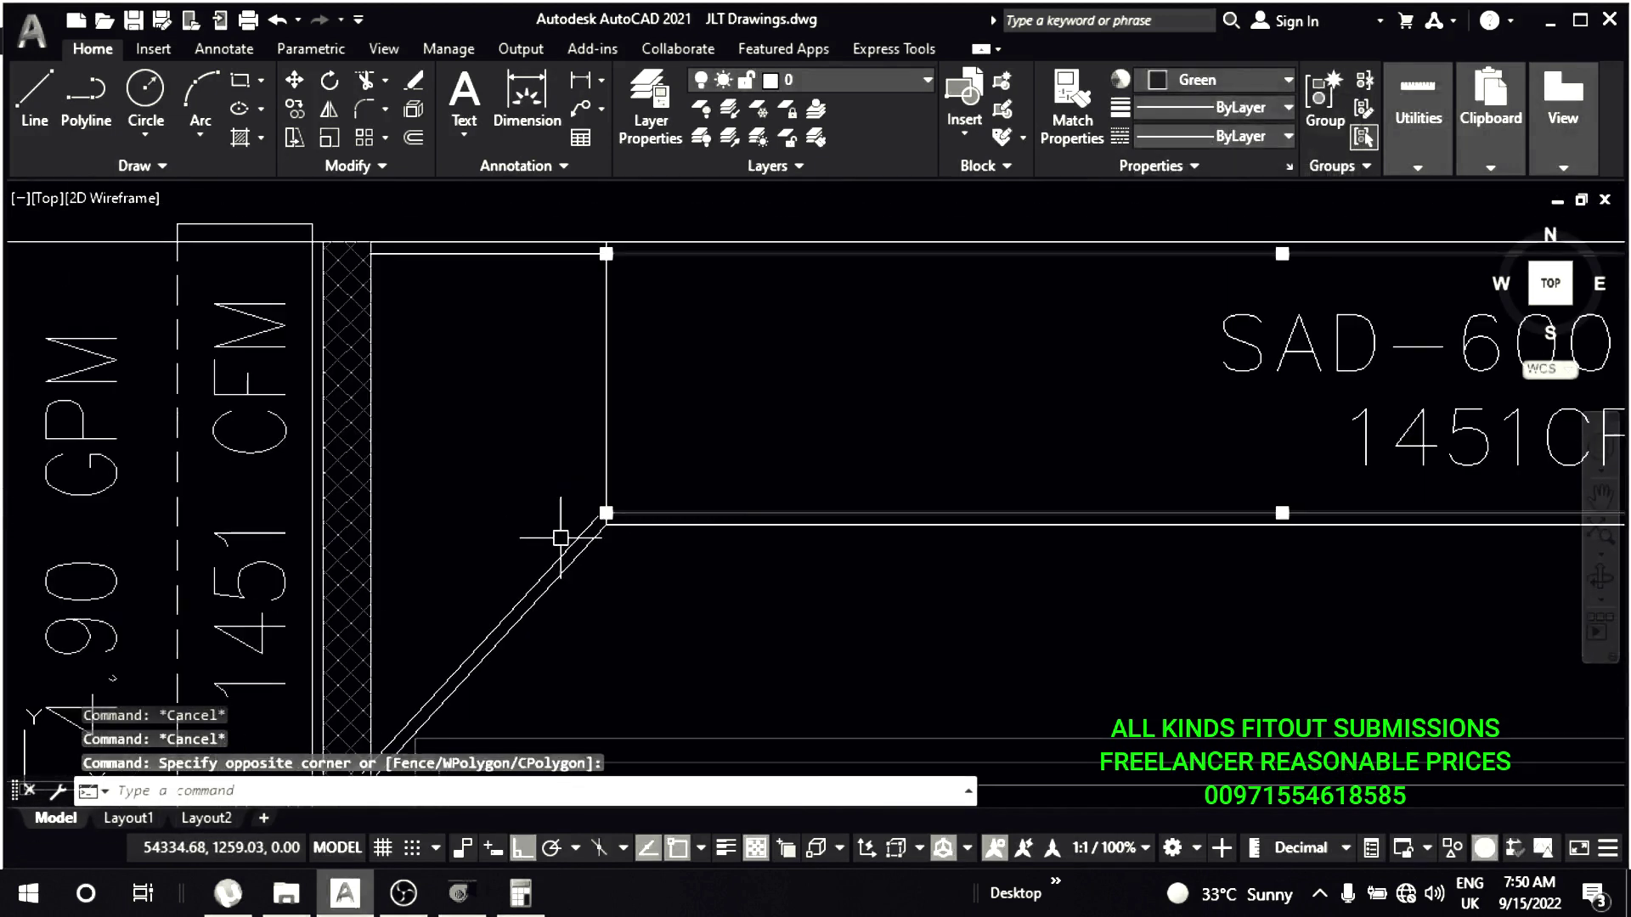
pyautogui.click(548, 255)
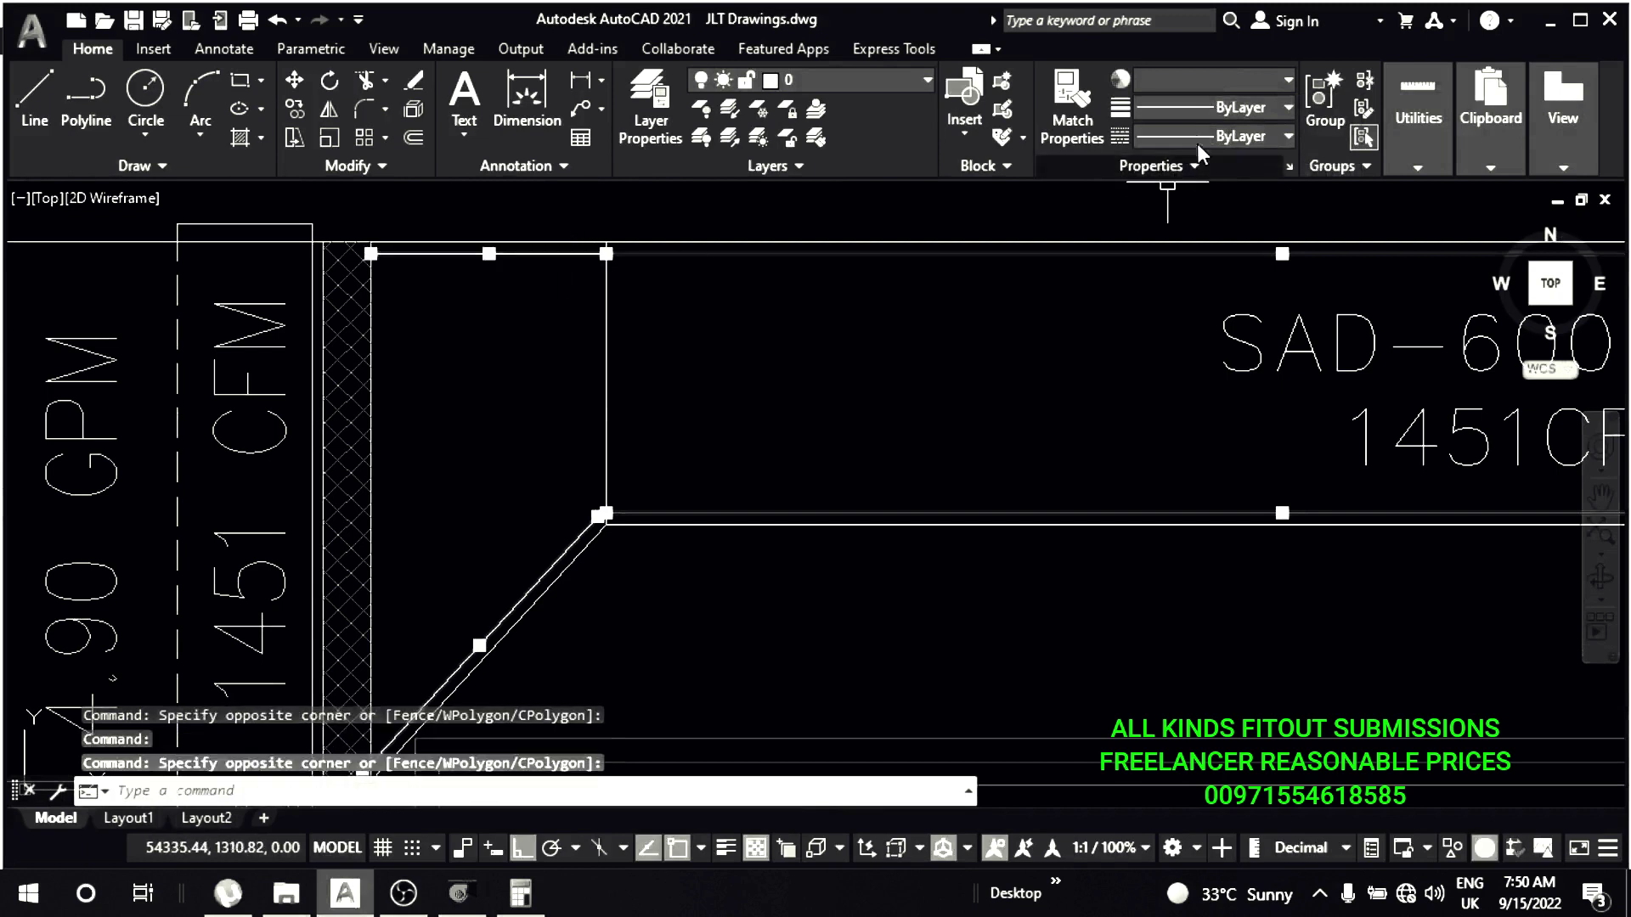
pyautogui.click(1170, 85)
pyautogui.click(1199, 321)
pyautogui.click(1248, 136)
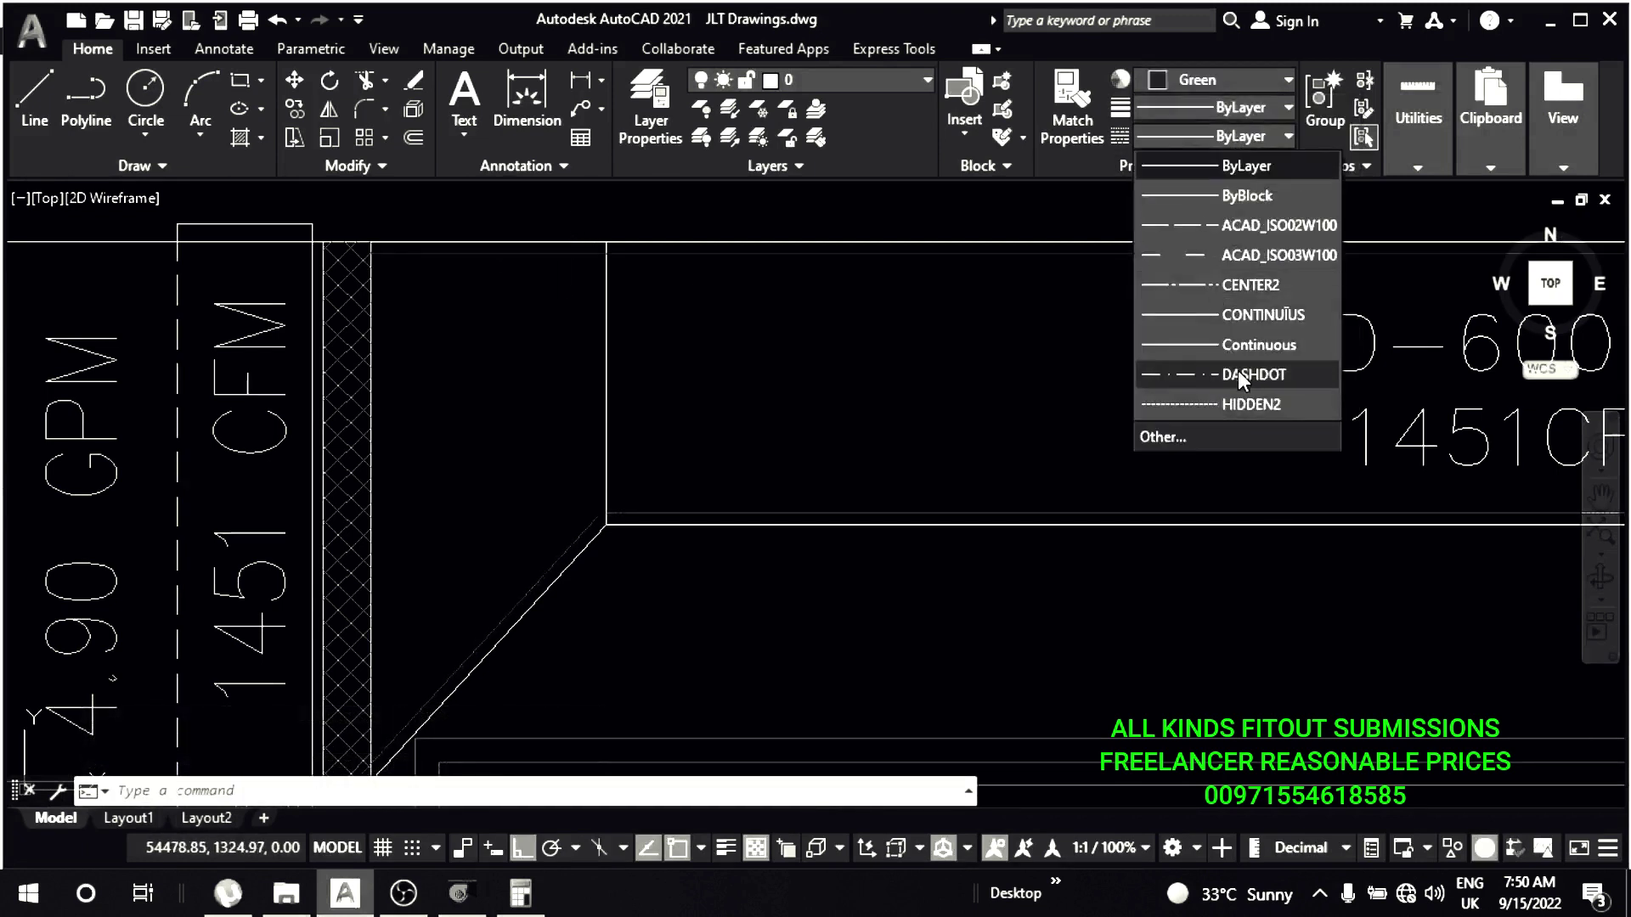
pyautogui.click(1237, 374)
# - Clear the selection and zoom out to view the whole HVAC plan
pyautogui.press('Escape')
pyautogui.press('Escape')
pyautogui.scroll(-3, 943, 471)
pyautogui.scroll(-1, 750, 472)
pyautogui.scroll(-3, 750, 472)
pyautogui.moveTo(788, 498)
pyautogui.mouseDown(button='middle')
pyautogui.moveTo(762, 453)
pyautogui.moveTo(703, 506)
pyautogui.mouseUp(button='middle')
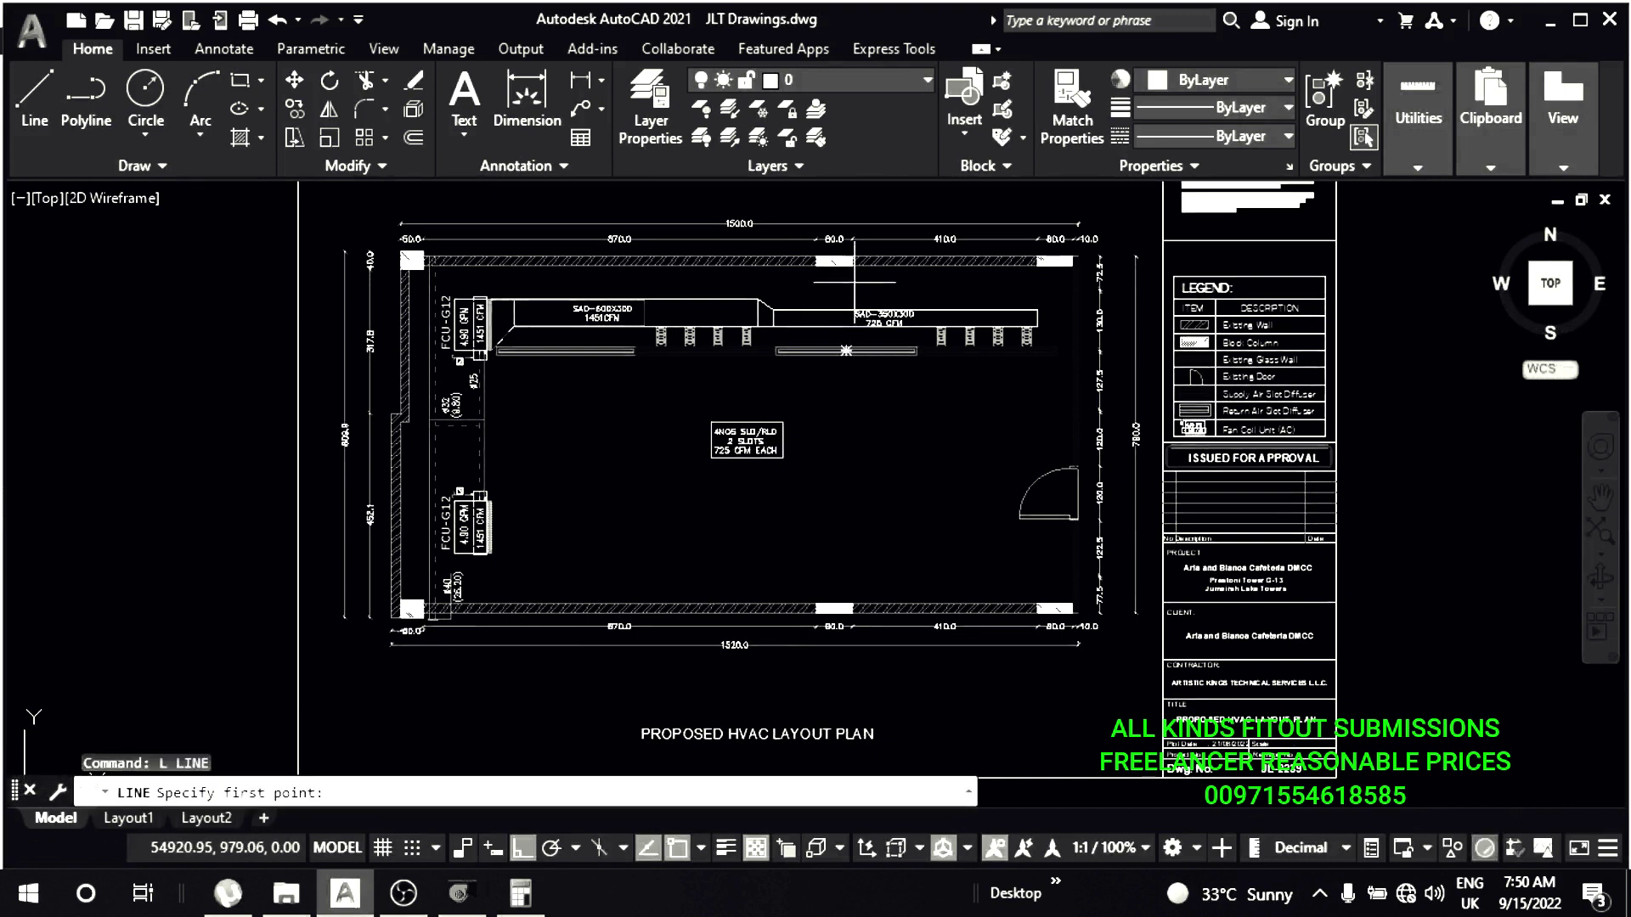
# - Cancel the unfinished line and select the slot diffusers beside the upper duct
pyautogui.scroll(5, 854, 282)
pyautogui.scroll(-5, 858, 521)
pyautogui.scroll(5, 838, 586)
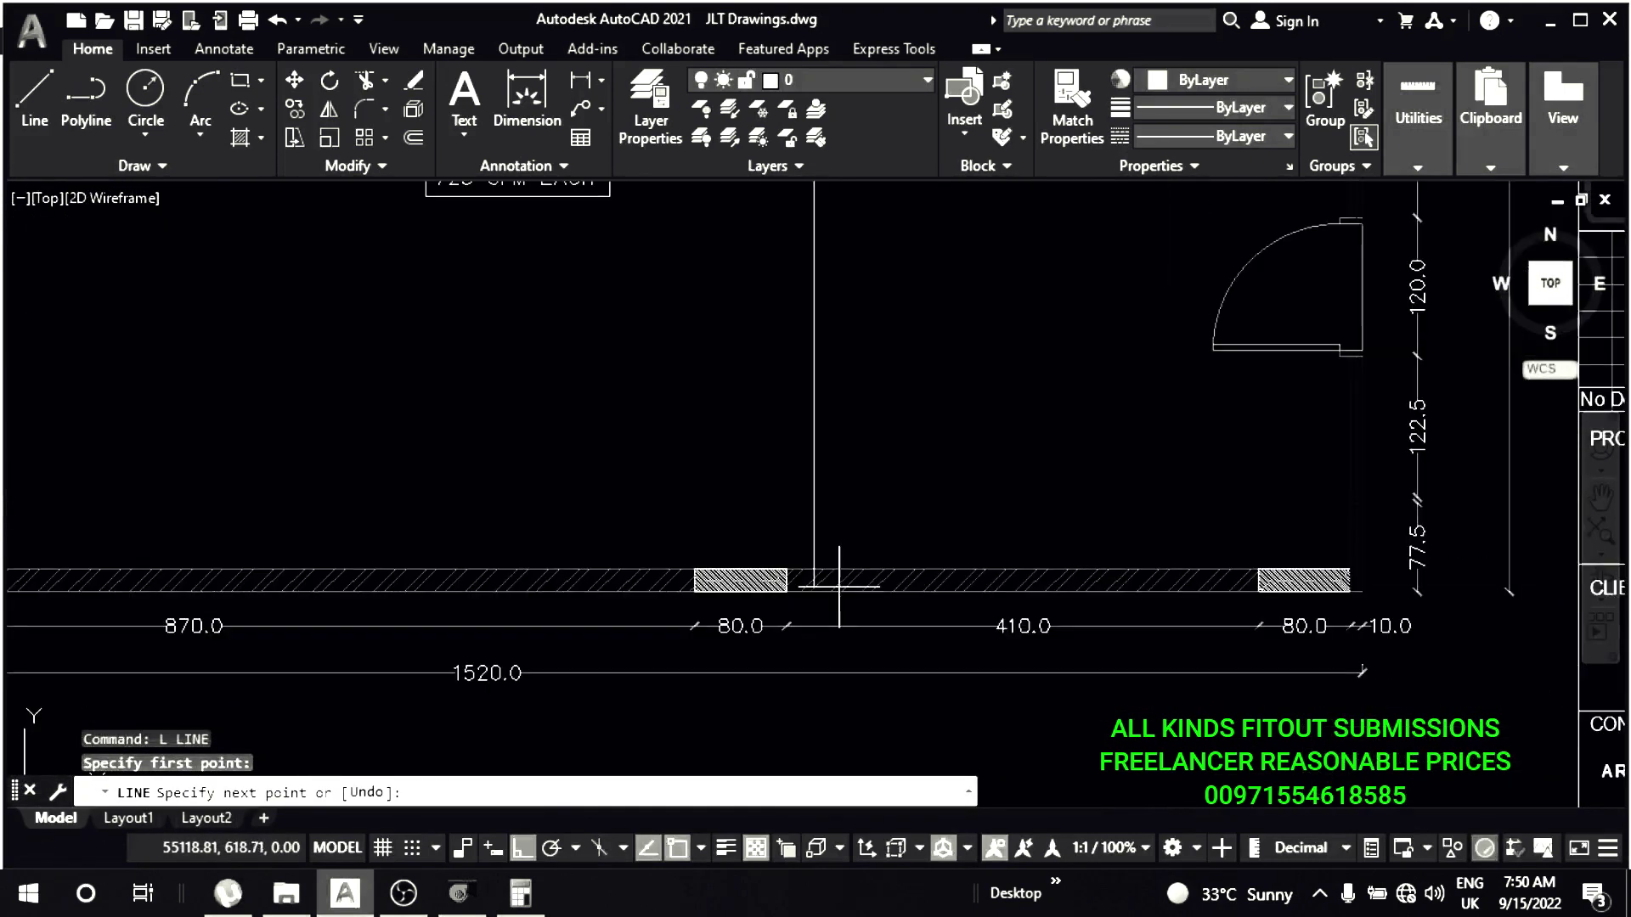
pyautogui.press('Escape')
pyautogui.press('Escape')
pyautogui.scroll(-5, 813, 570)
pyautogui.scroll(5, 996, 423)
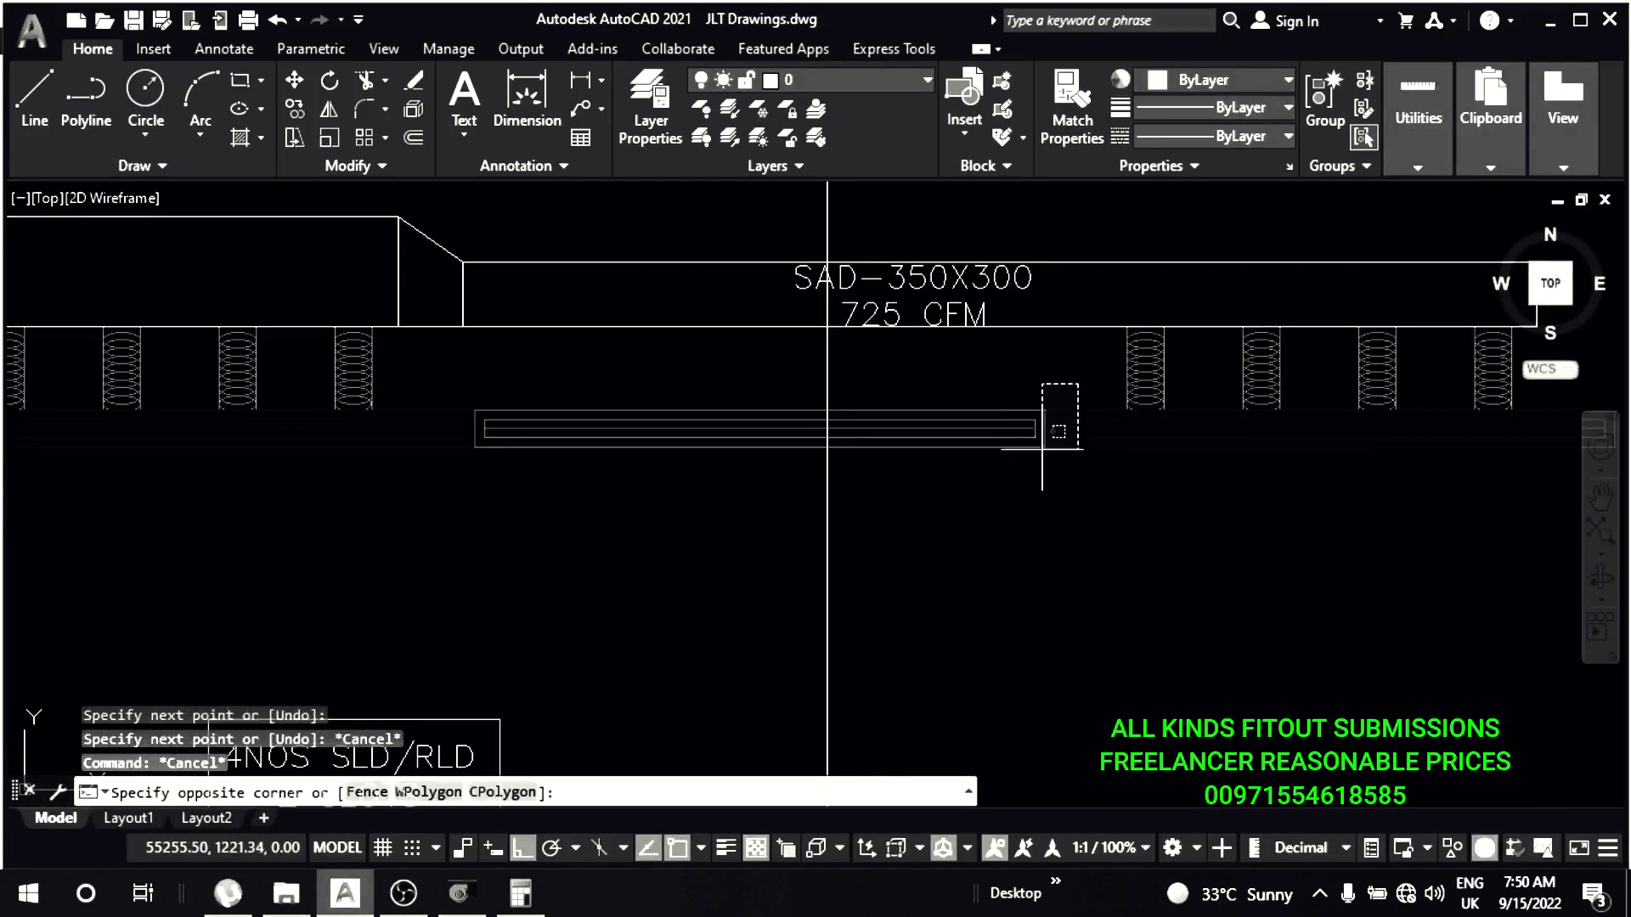
pyautogui.click(1041, 391)
pyautogui.scroll(2, 1041, 399)
pyautogui.scroll(-2, 935, 406)
pyautogui.scroll(-2, 831, 521)
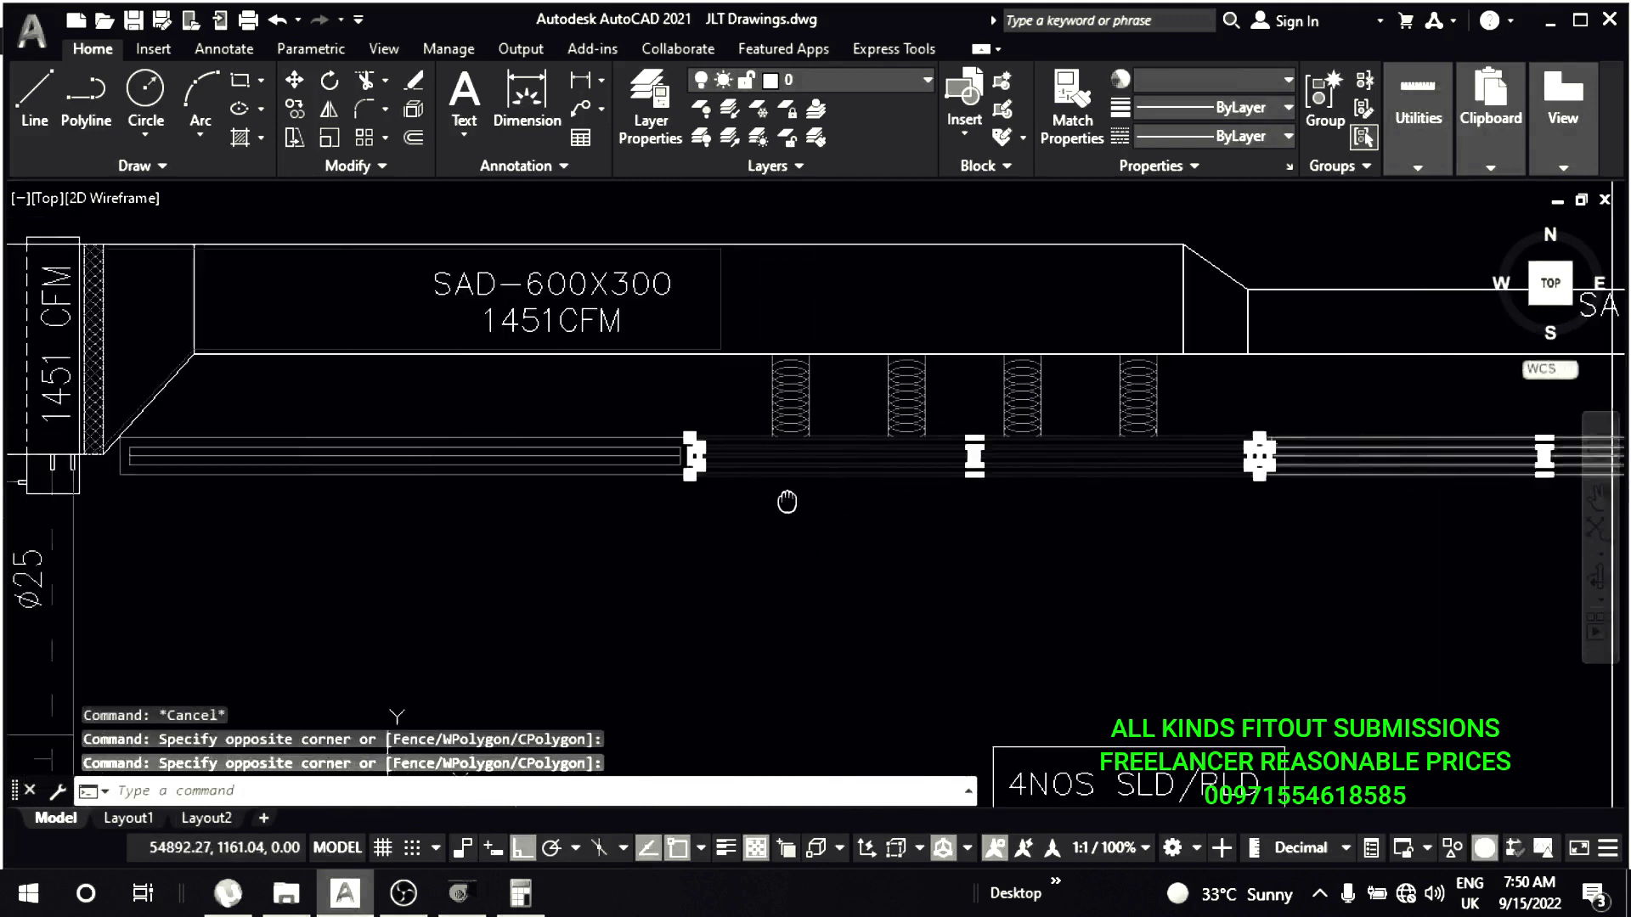
pyautogui.click(787, 501)
pyautogui.scroll(-2, 787, 501)
pyautogui.scroll(2, 741, 499)
# - Mirror the selected diffusers about the room midline, keeping the originals
pyautogui.write('mi')
pyautogui.press('Return')
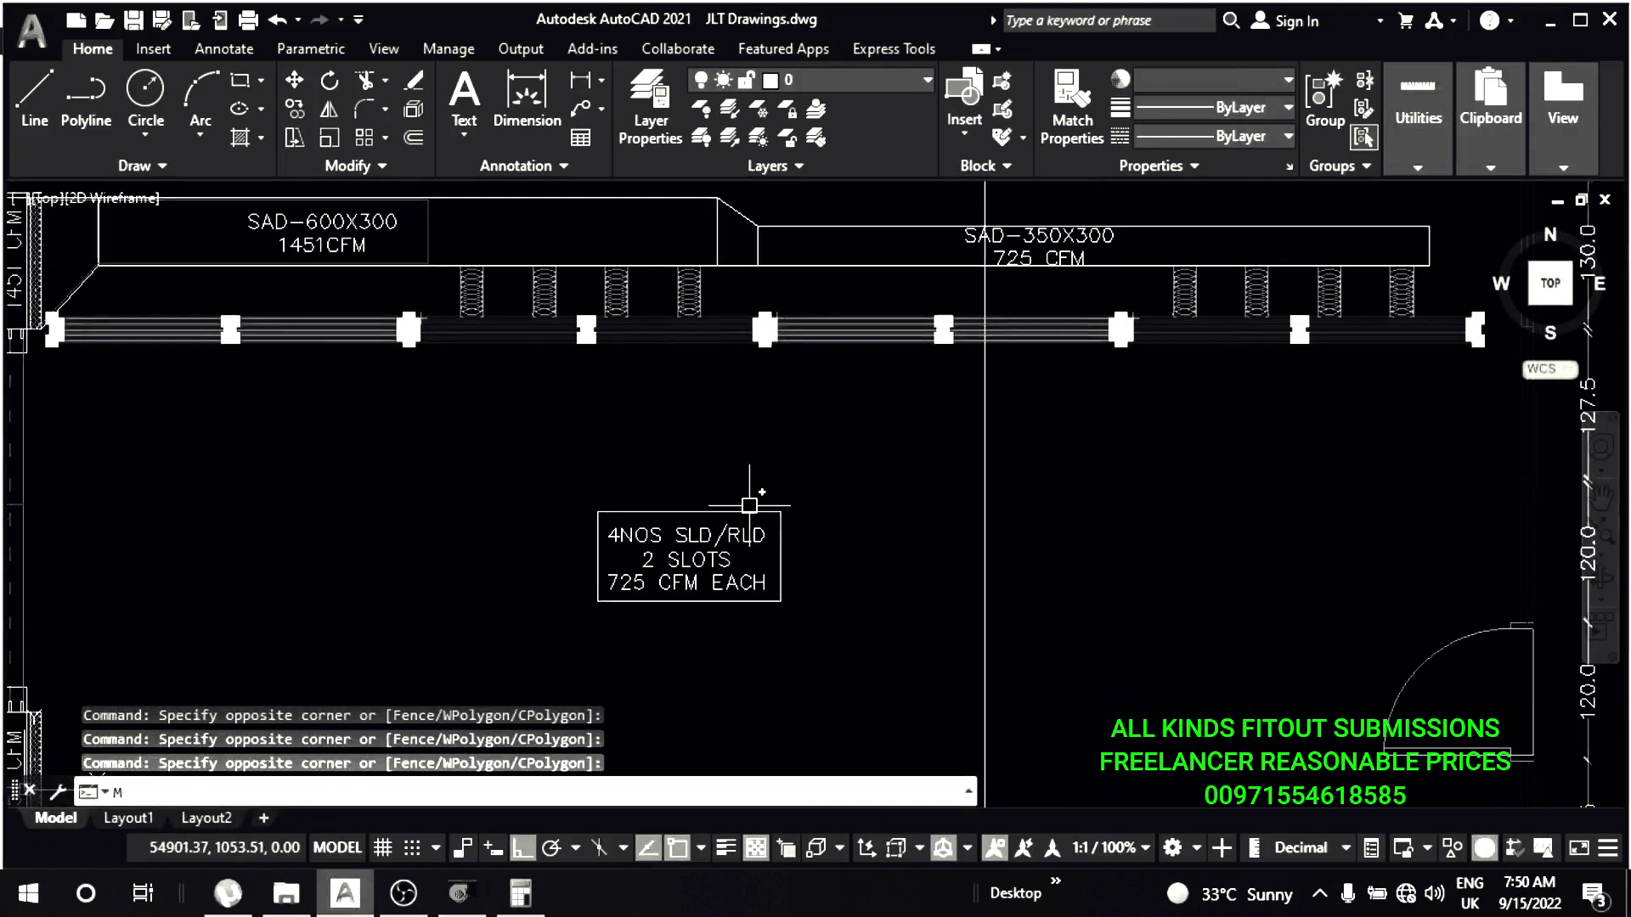
pyautogui.scroll(-1, 850, 512)
pyautogui.click(847, 469)
pyautogui.click(935, 470)
pyautogui.moveTo(332, 243); pyautogui.dragTo(698, 334, button='middle')
pyautogui.press('Return')
# - Select the 16-object upper duct run and begin mirroring it from the midline's first point
pyautogui.scroll(3, 698, 334)
pyautogui.click(816, 289)
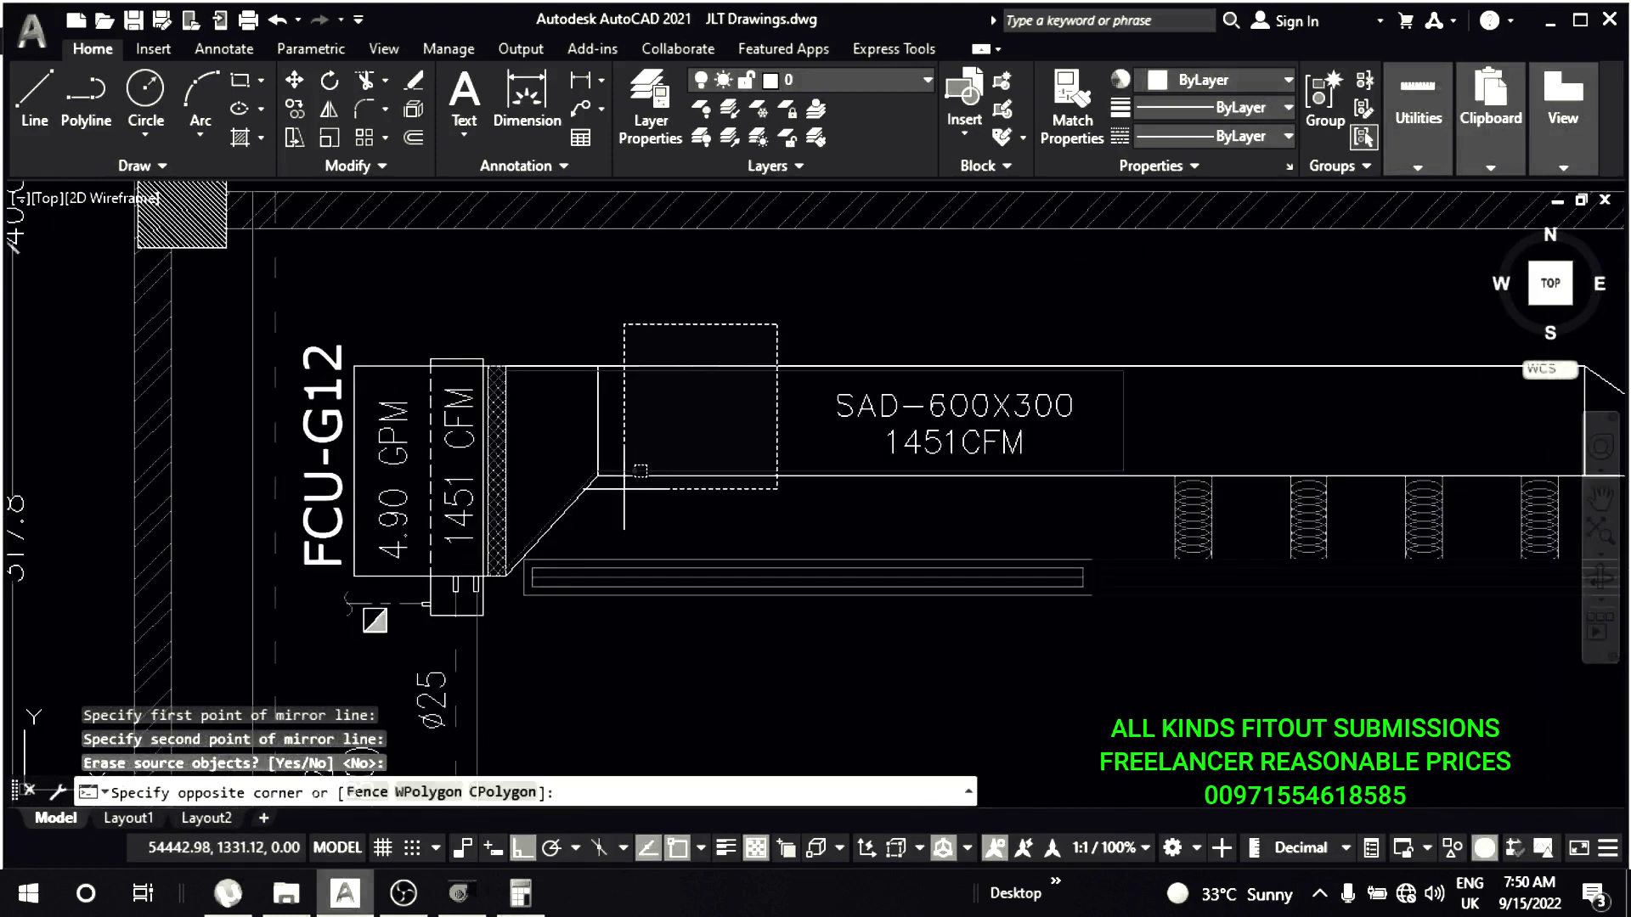
pyautogui.click(544, 527)
pyautogui.moveTo(1155, 255); pyautogui.dragTo(805, 349, button='middle')
pyautogui.click(724, 489)
pyautogui.moveTo(1264, 418); pyautogui.dragTo(641, 406, button='middle')
pyautogui.click(922, 396)
pyautogui.scroll(-3, 934, 391)
pyautogui.scroll(3, 996, 337)
pyautogui.click(1154, 383)
pyautogui.scroll(-3, 1154, 383)
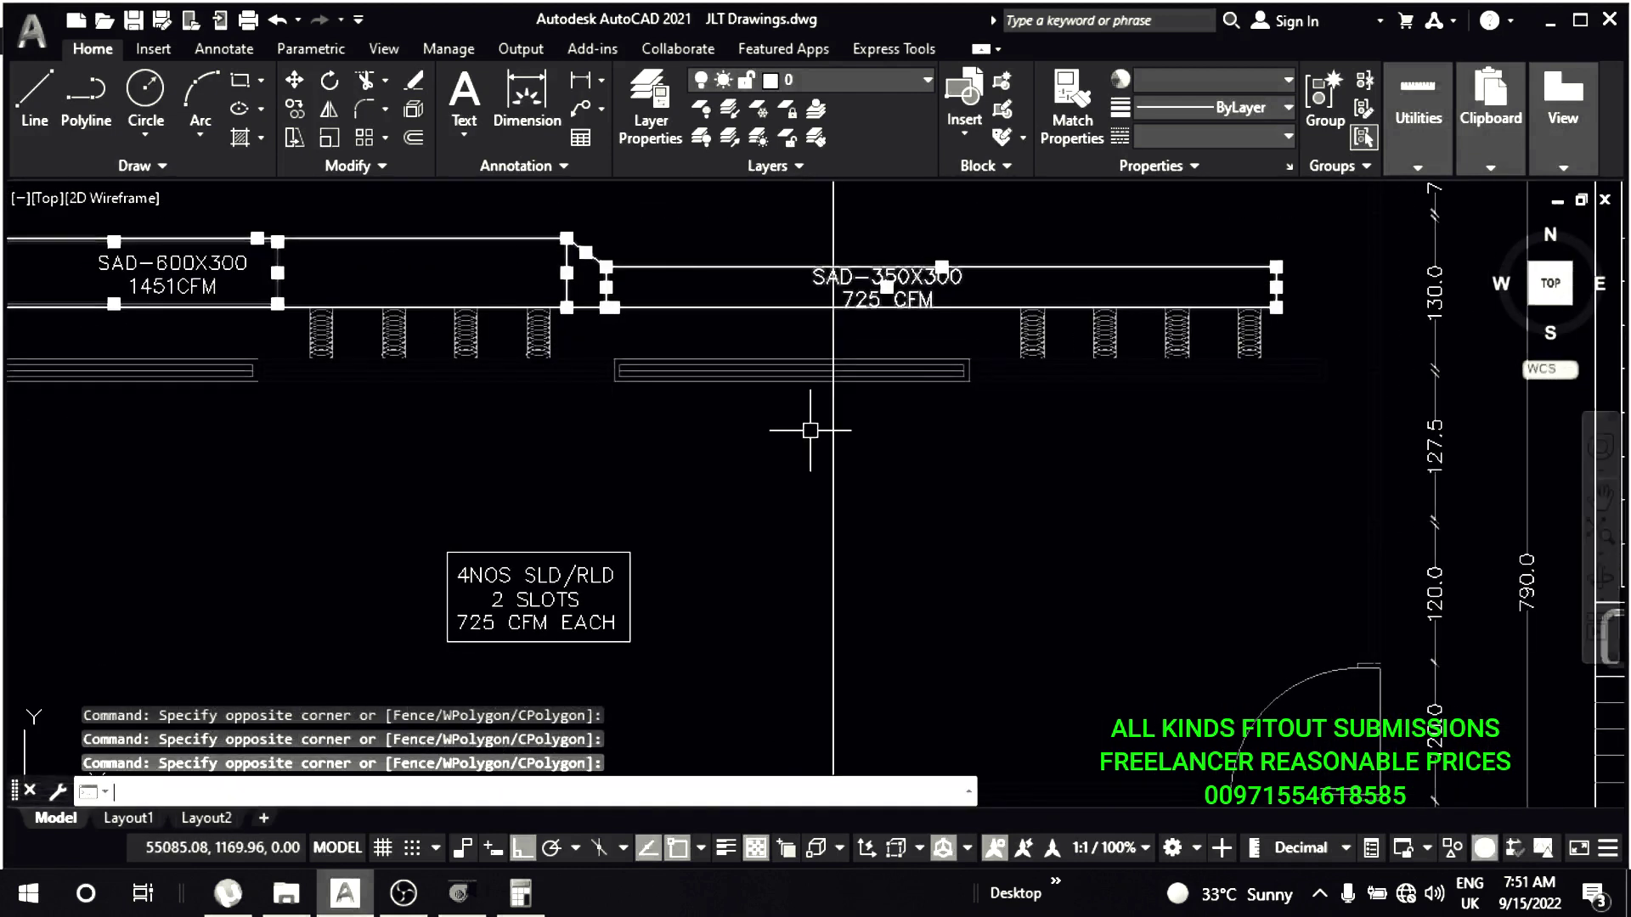
pyautogui.scroll(-3, 801, 429)
pyautogui.write('MI')
pyautogui.press('Return')
pyautogui.click(802, 402)
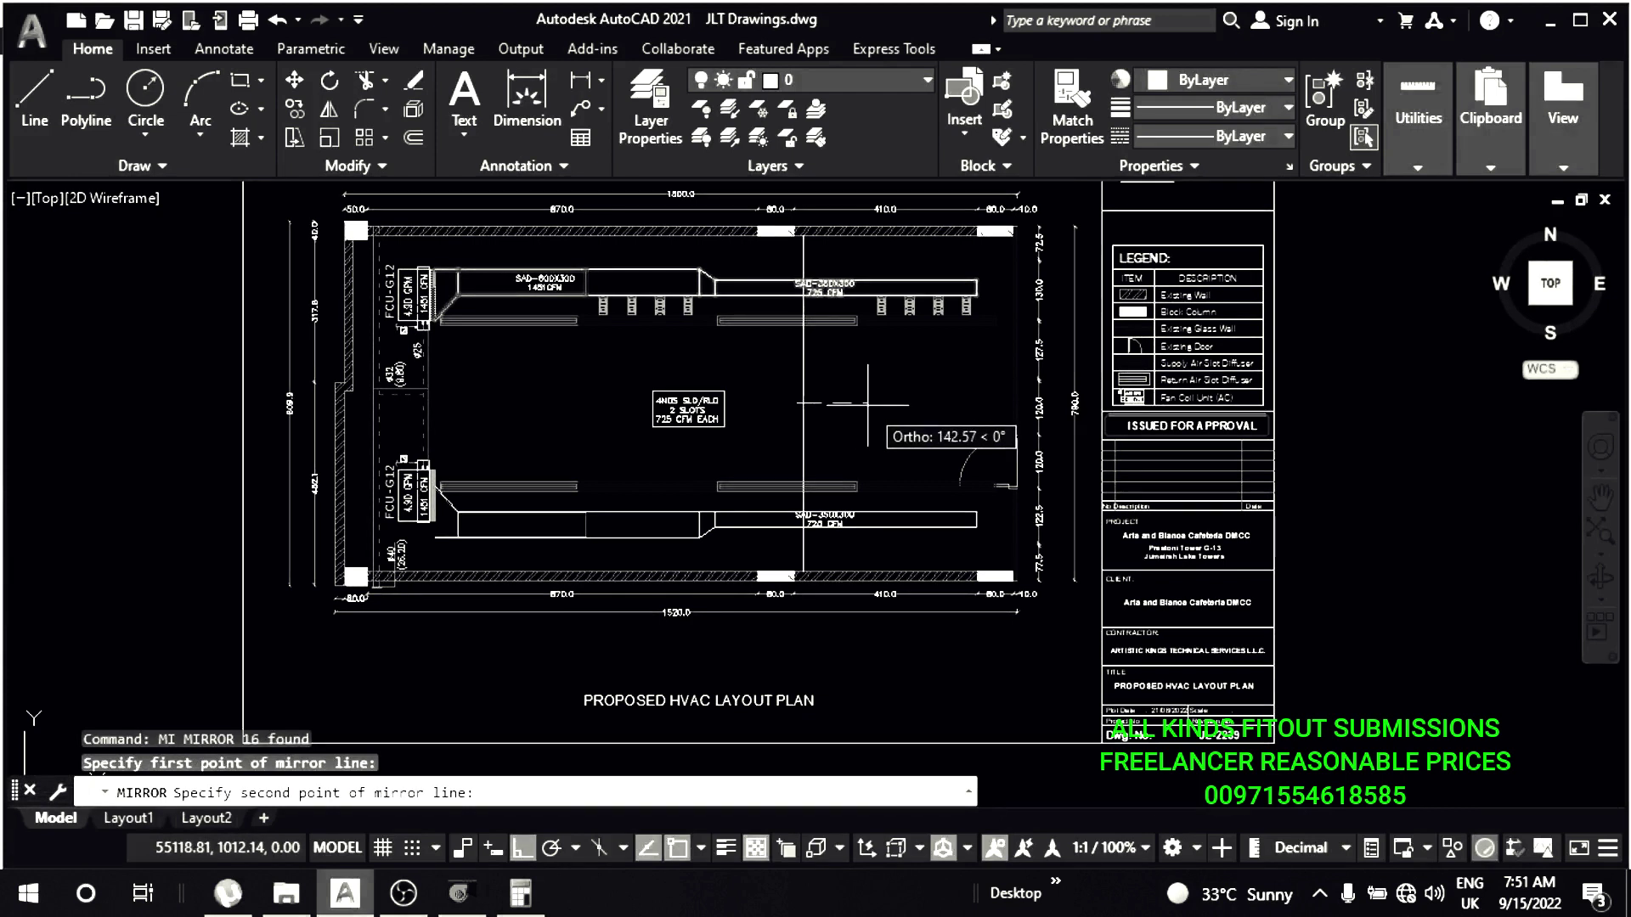
# - Complete the duct mirror to the lower FCU-G12, keeping the original duct
pyautogui.click(867, 405)
pyautogui.press('Return')
pyautogui.scroll(4, 406, 481)
pyautogui.scroll(-4, 634, 479)
pyautogui.scroll(3, 634, 479)
pyautogui.scroll(-3, 1037, 456)
pyautogui.moveTo(976, 455)
pyautogui.mouseDown(button='middle')
pyautogui.moveTo(895, 451)
pyautogui.moveTo(867, 509)
pyautogui.mouseUp(button='middle')
pyautogui.scroll(2, 917, 516)
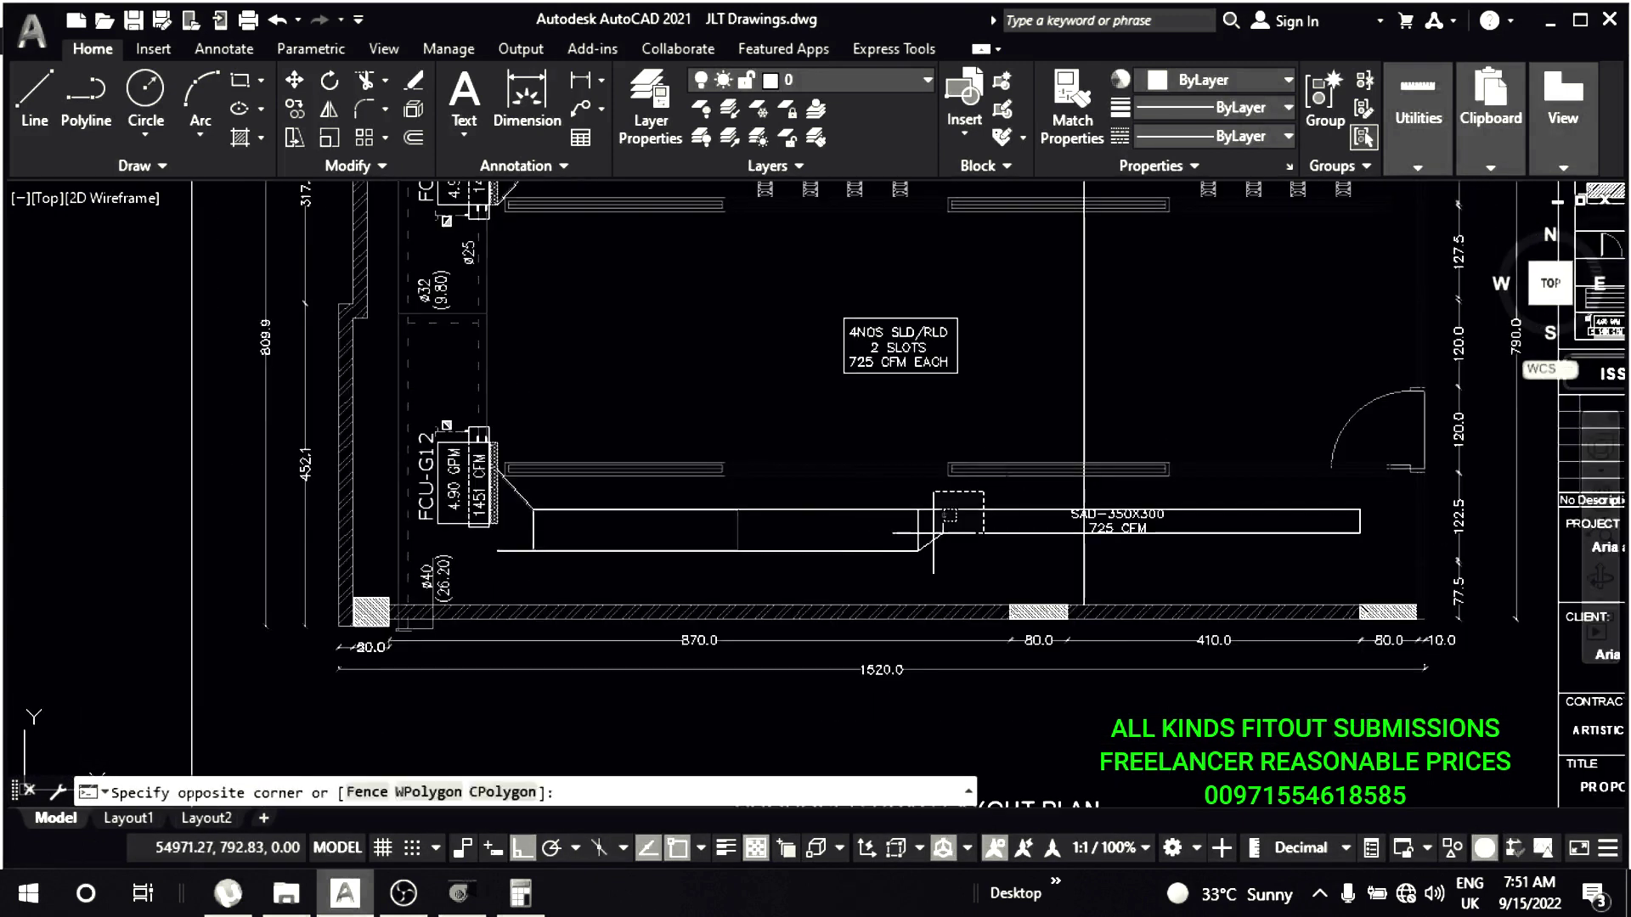
# - Trial-move the lower mirrored duct upward, then undo the move
pyautogui.click(528, 551)
pyautogui.scroll(4, 1287, 520)
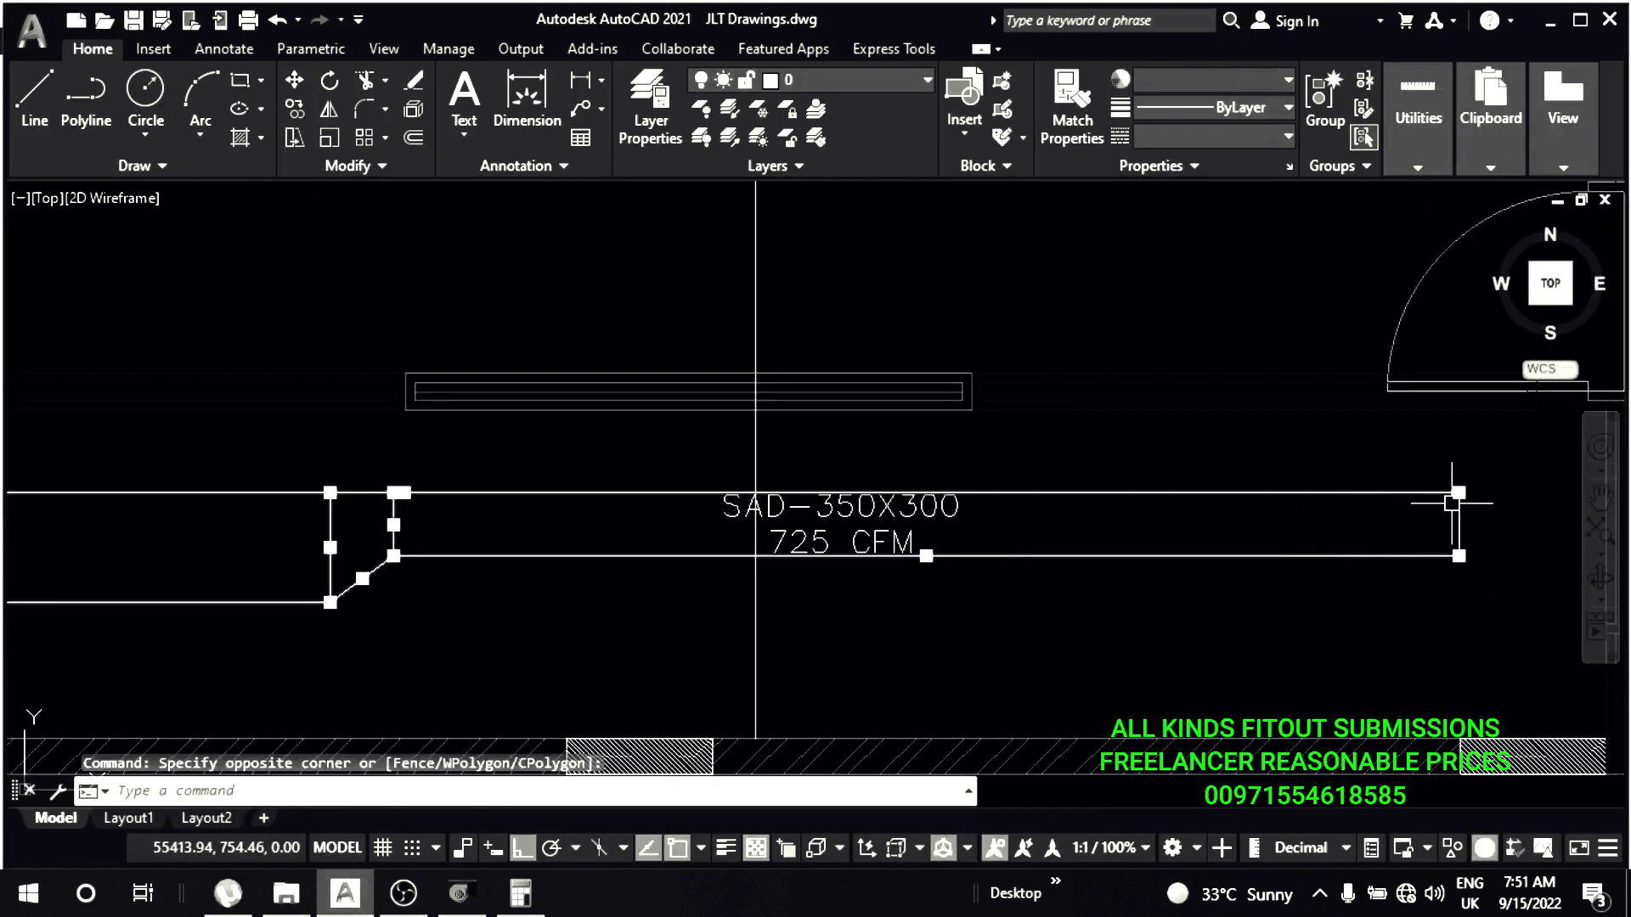
pyautogui.click(890, 600)
pyautogui.scroll(-3, 849, 578)
pyautogui.scroll(2, 637, 543)
pyautogui.scroll(2, 602, 535)
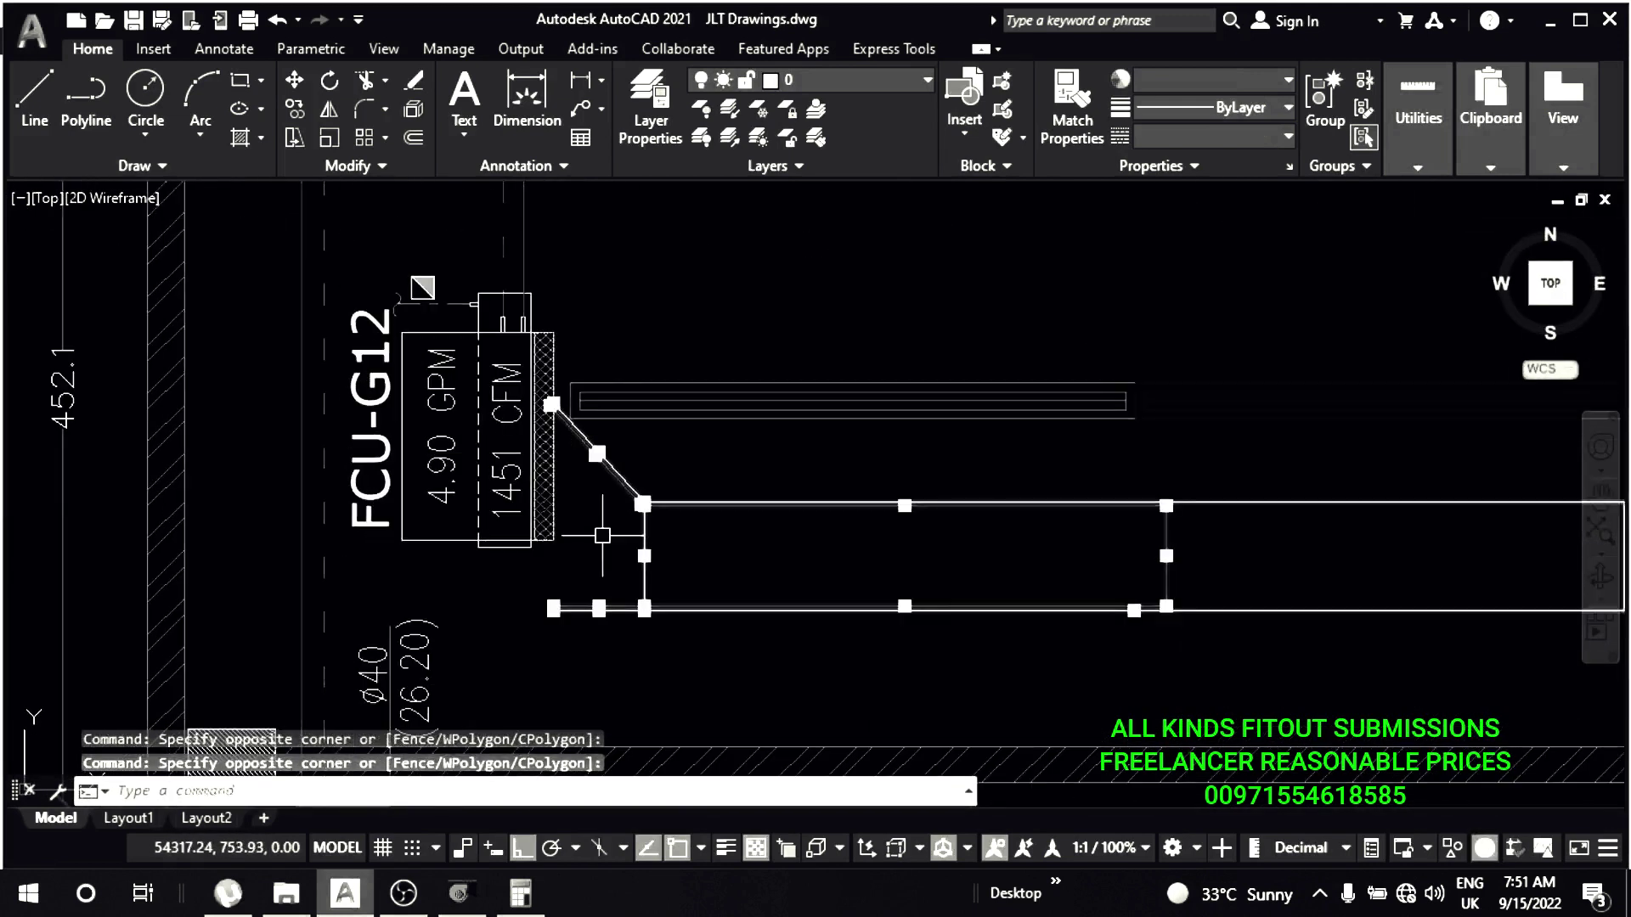
pyautogui.press('Return')
pyautogui.scroll(3, 607, 541)
pyautogui.click(572, 633)
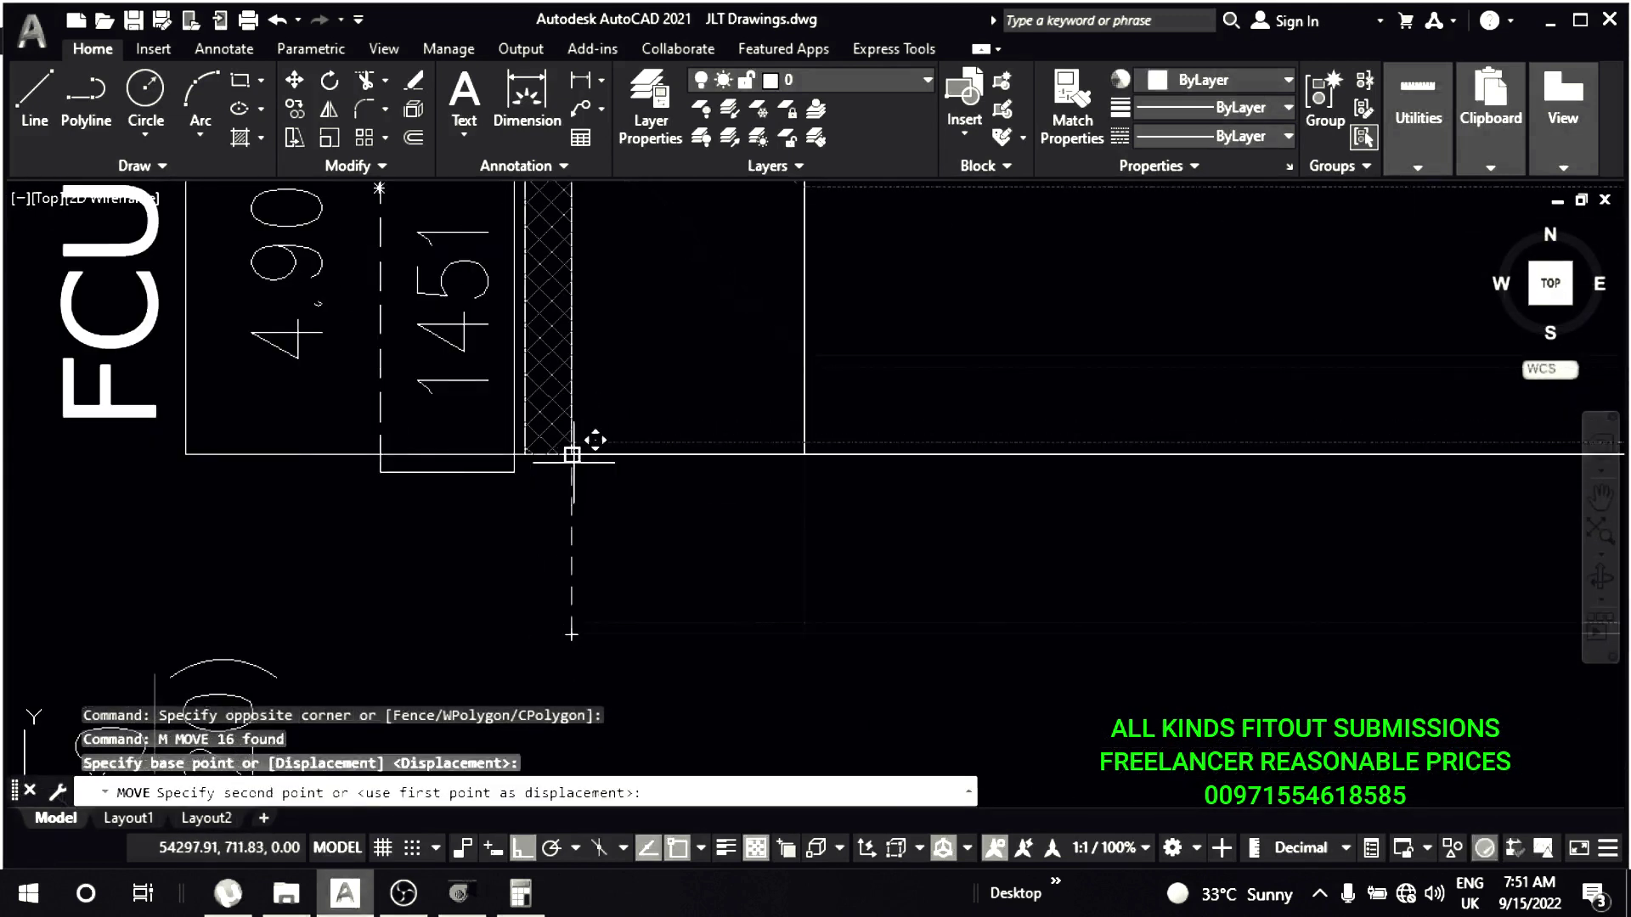
pyautogui.click(572, 455)
pyautogui.scroll(-2, 572, 455)
pyautogui.scroll(-3, 728, 499)
pyautogui.scroll(-2, 743, 485)
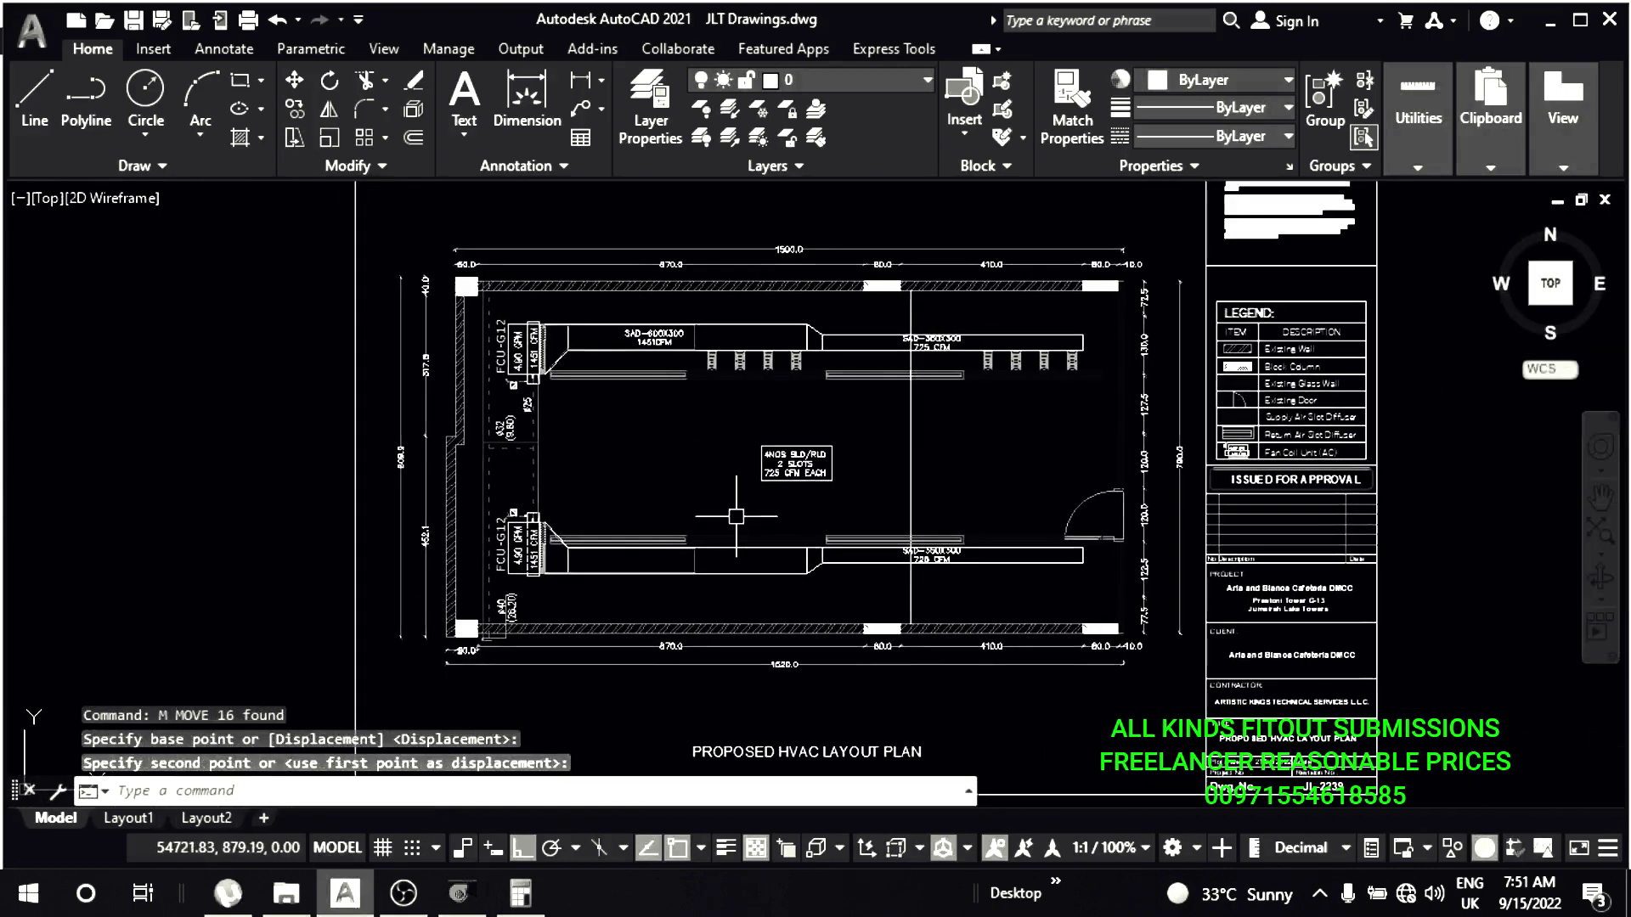
pyautogui.hotkey('ctrl', 'z')
pyautogui.hotkey('ctrl', 'z')
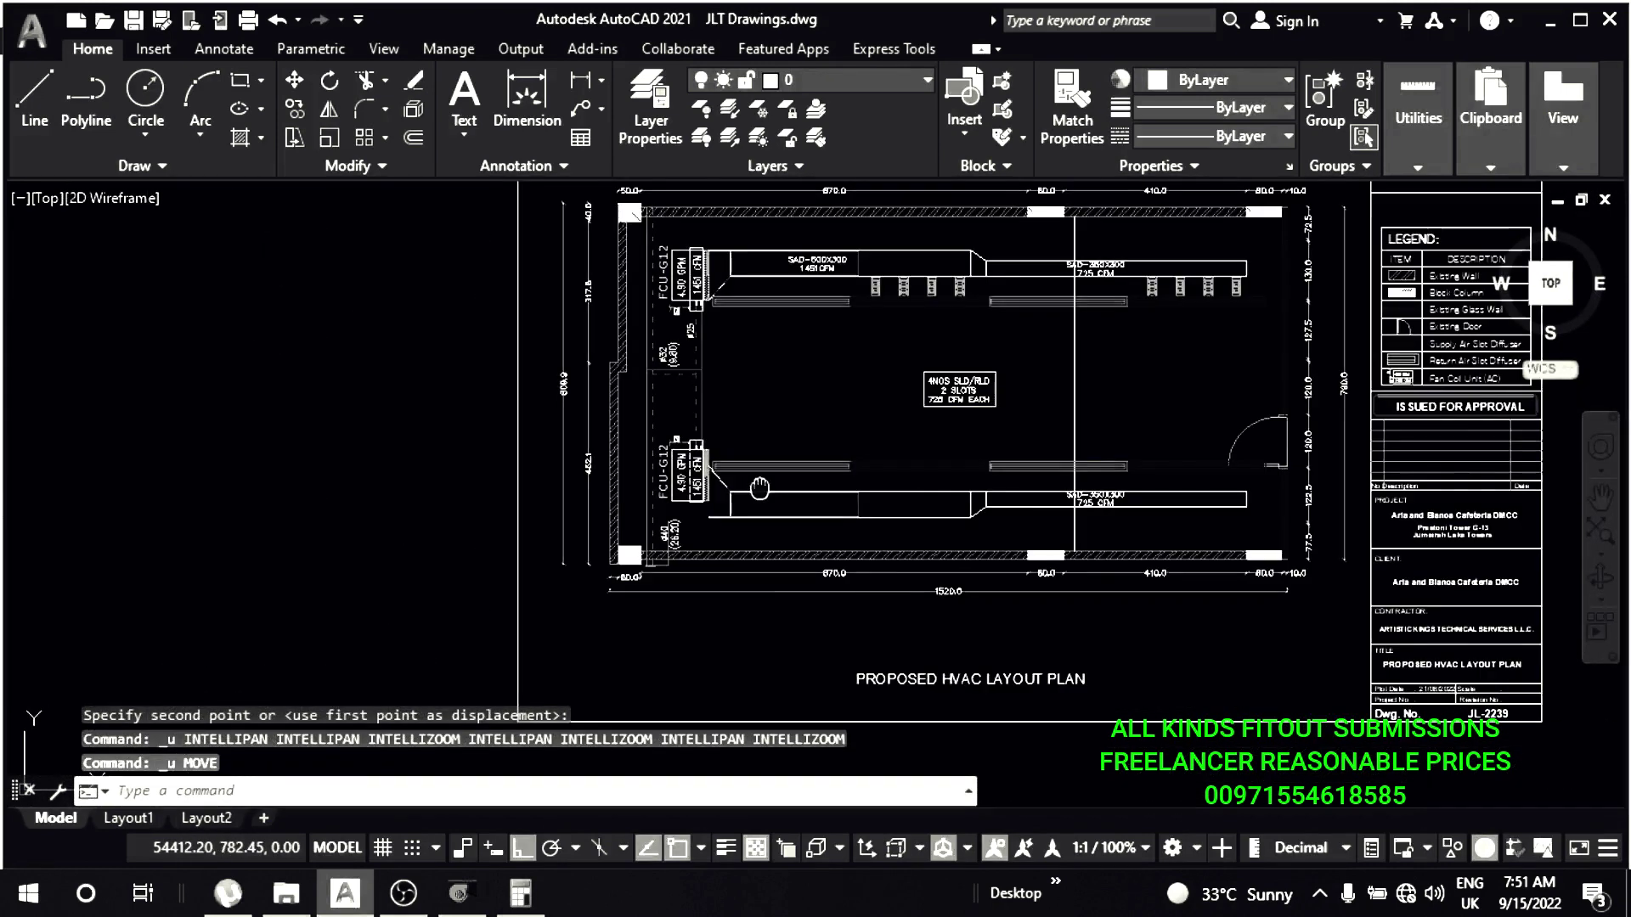
# - Window-select the upper row of slot diffusers
pyautogui.moveTo(695, 493); pyautogui.dragTo(711, 526, button='middle')
pyautogui.scroll(4, 711, 527)
pyautogui.scroll(-2, 634, 466)
pyautogui.scroll(-2, 934, 323)
pyautogui.scroll(5, 1325, 365)
pyautogui.click(1444, 344)
pyautogui.click(849, 442)
pyautogui.click(867, 383)
pyautogui.click(808, 473)
pyautogui.scroll(-2, 921, 379)
pyautogui.click(926, 391)
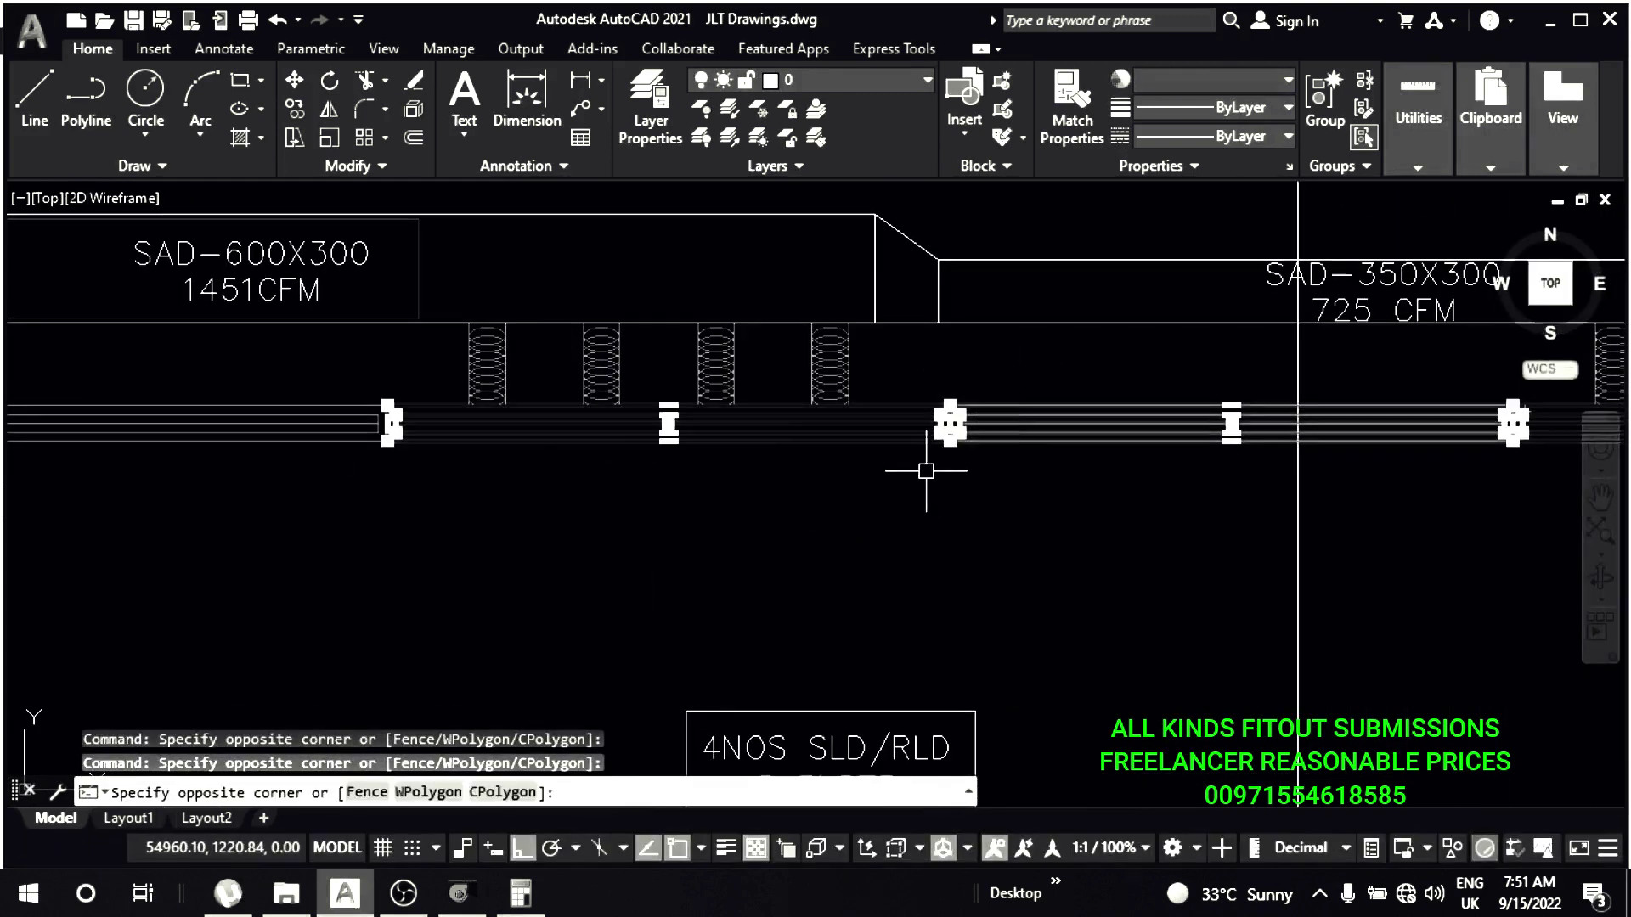
pyautogui.click(932, 466)
pyautogui.scroll(2, 822, 358)
pyautogui.scroll(-1, 754, 444)
pyautogui.scroll(1, 776, 444)
# - Move the selected slot diffusers 30 units downward and clear the selection
pyautogui.write('m')
pyautogui.press('Return')
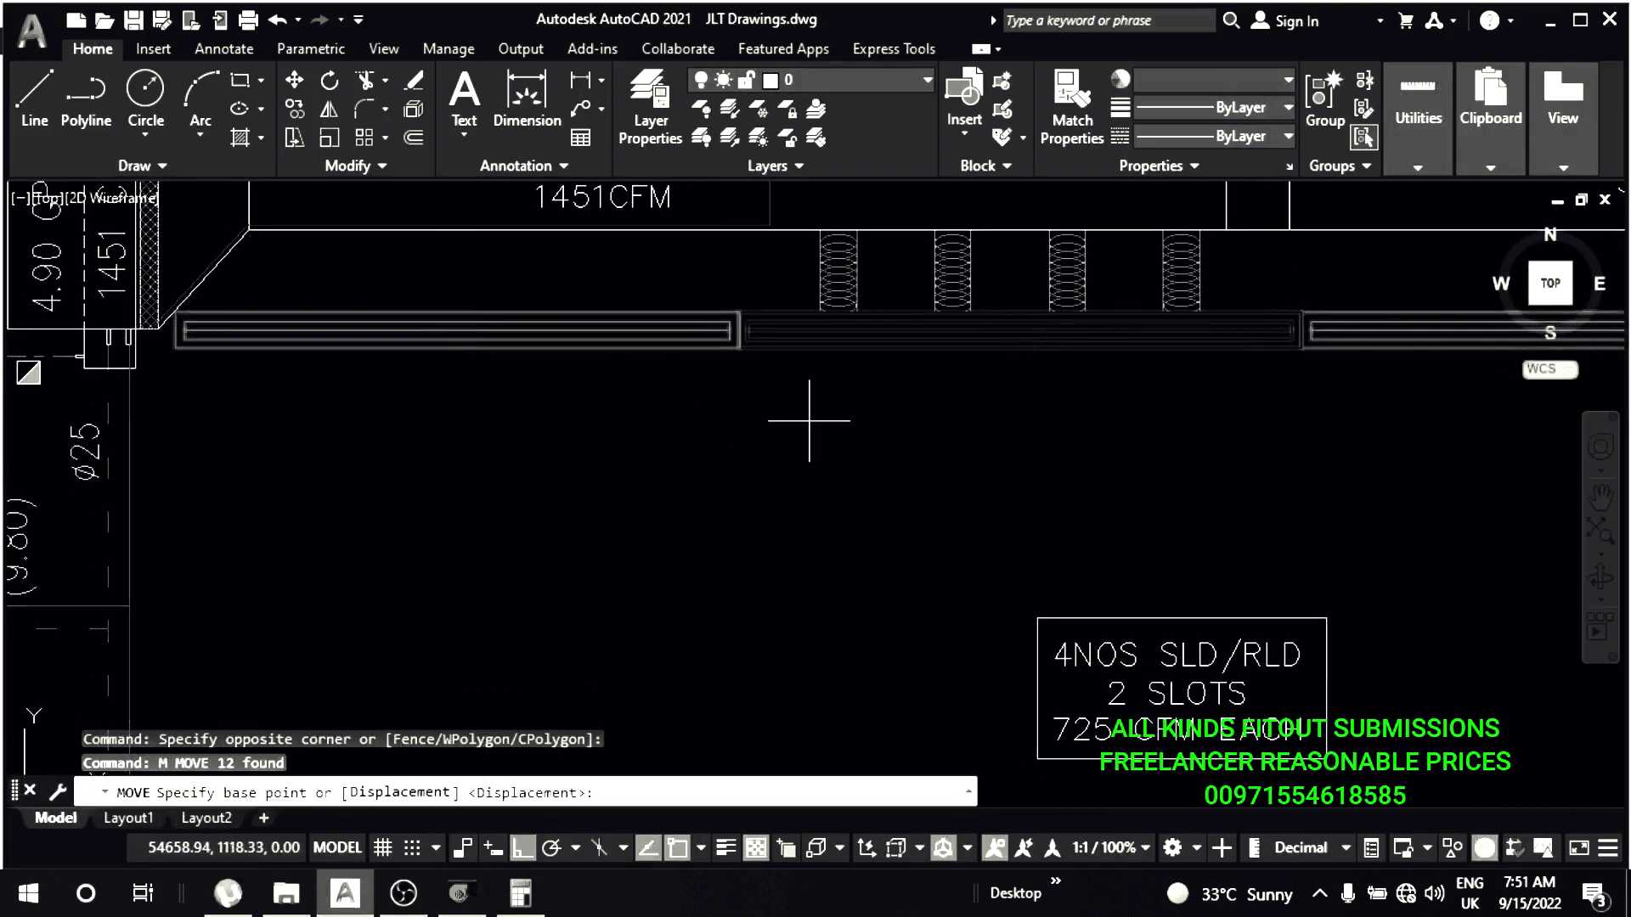
pyautogui.click(812, 422)
pyautogui.write('0')
pyautogui.press('Return')
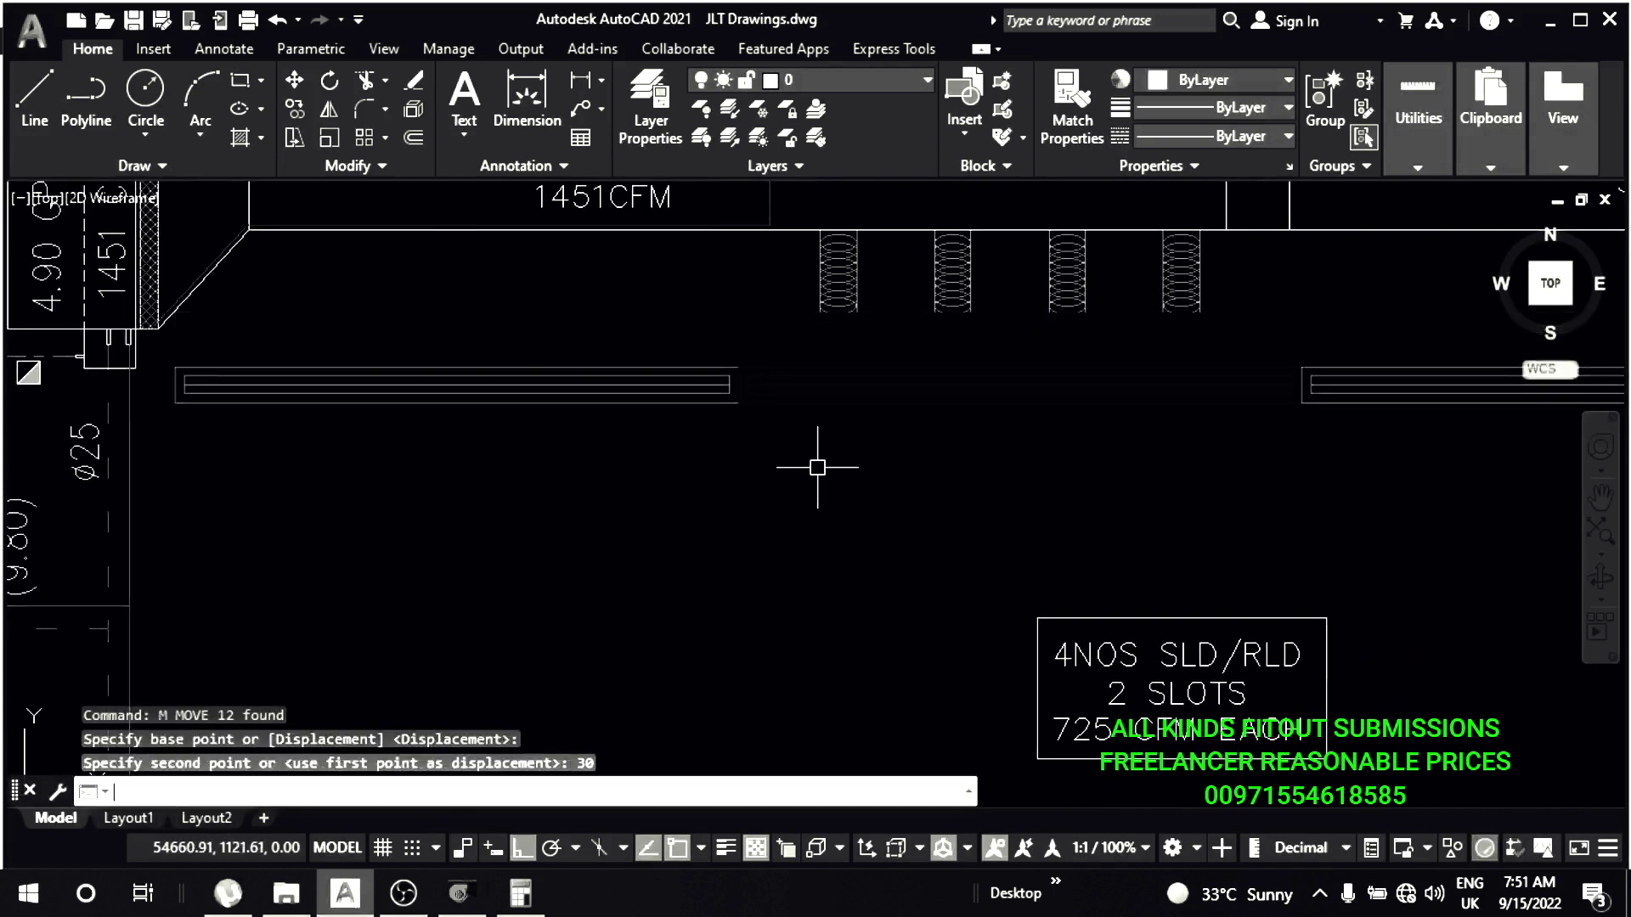
pyautogui.scroll(-1, 787, 411)
pyautogui.scroll(1, 761, 374)
pyautogui.press('Escape')
pyautogui.press('Escape')
pyautogui.moveTo(761, 374); pyautogui.dragTo(649, 370)
pyautogui.scroll(3, 649, 369)
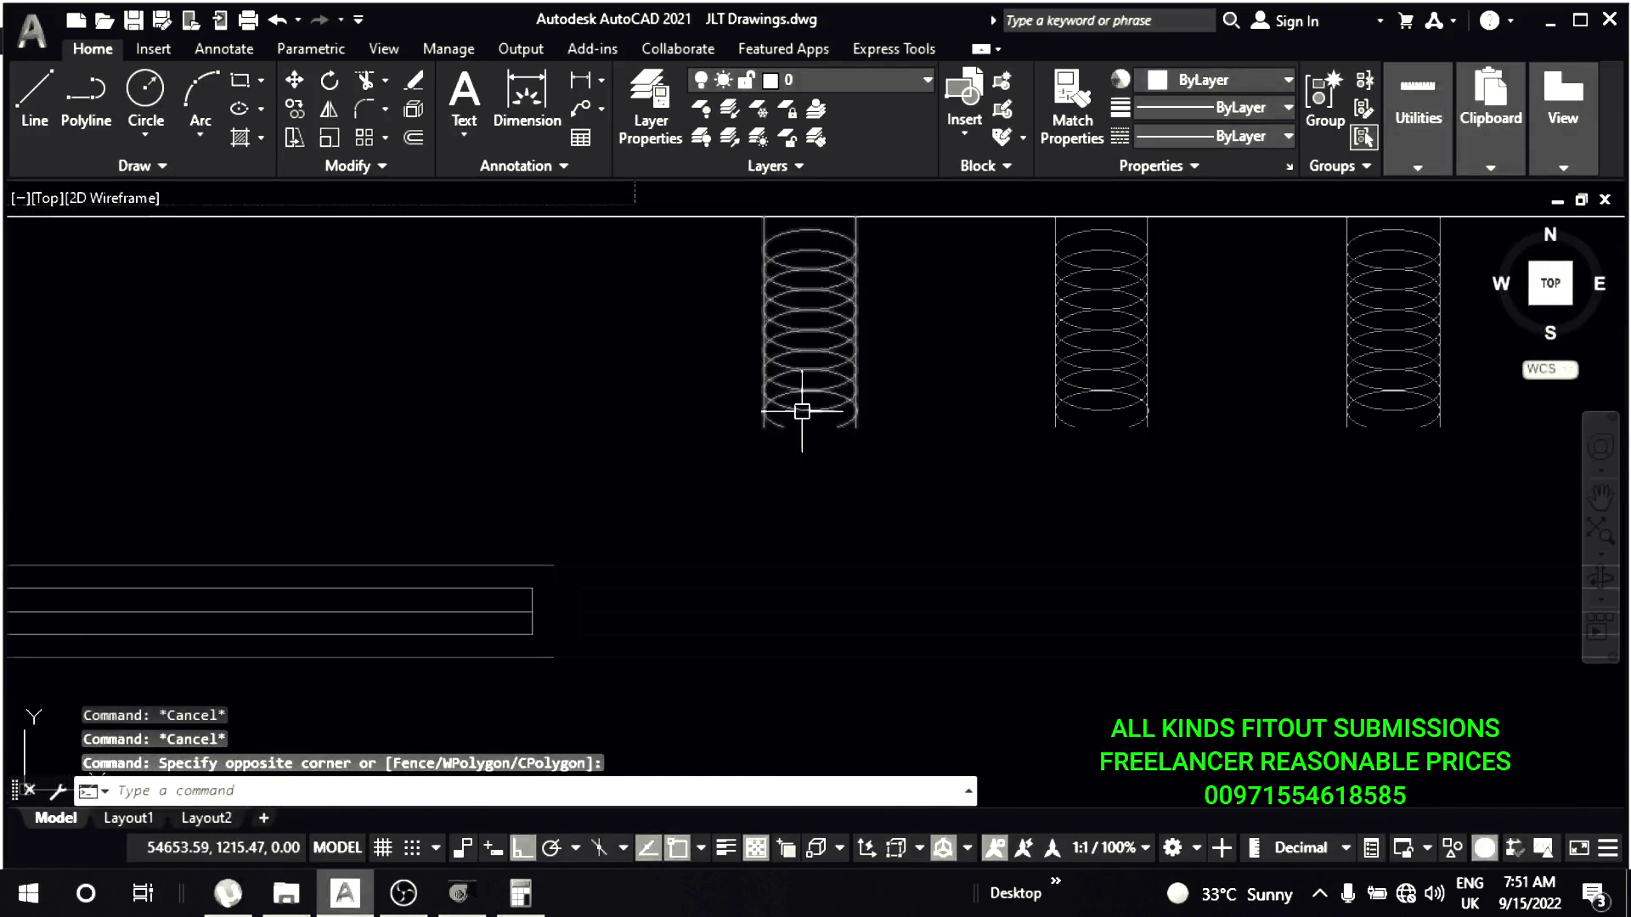
# - Open the FLEX block for editing, then close it without changes
pyautogui.doubleClick(817, 382)
pyautogui.click(794, 604)
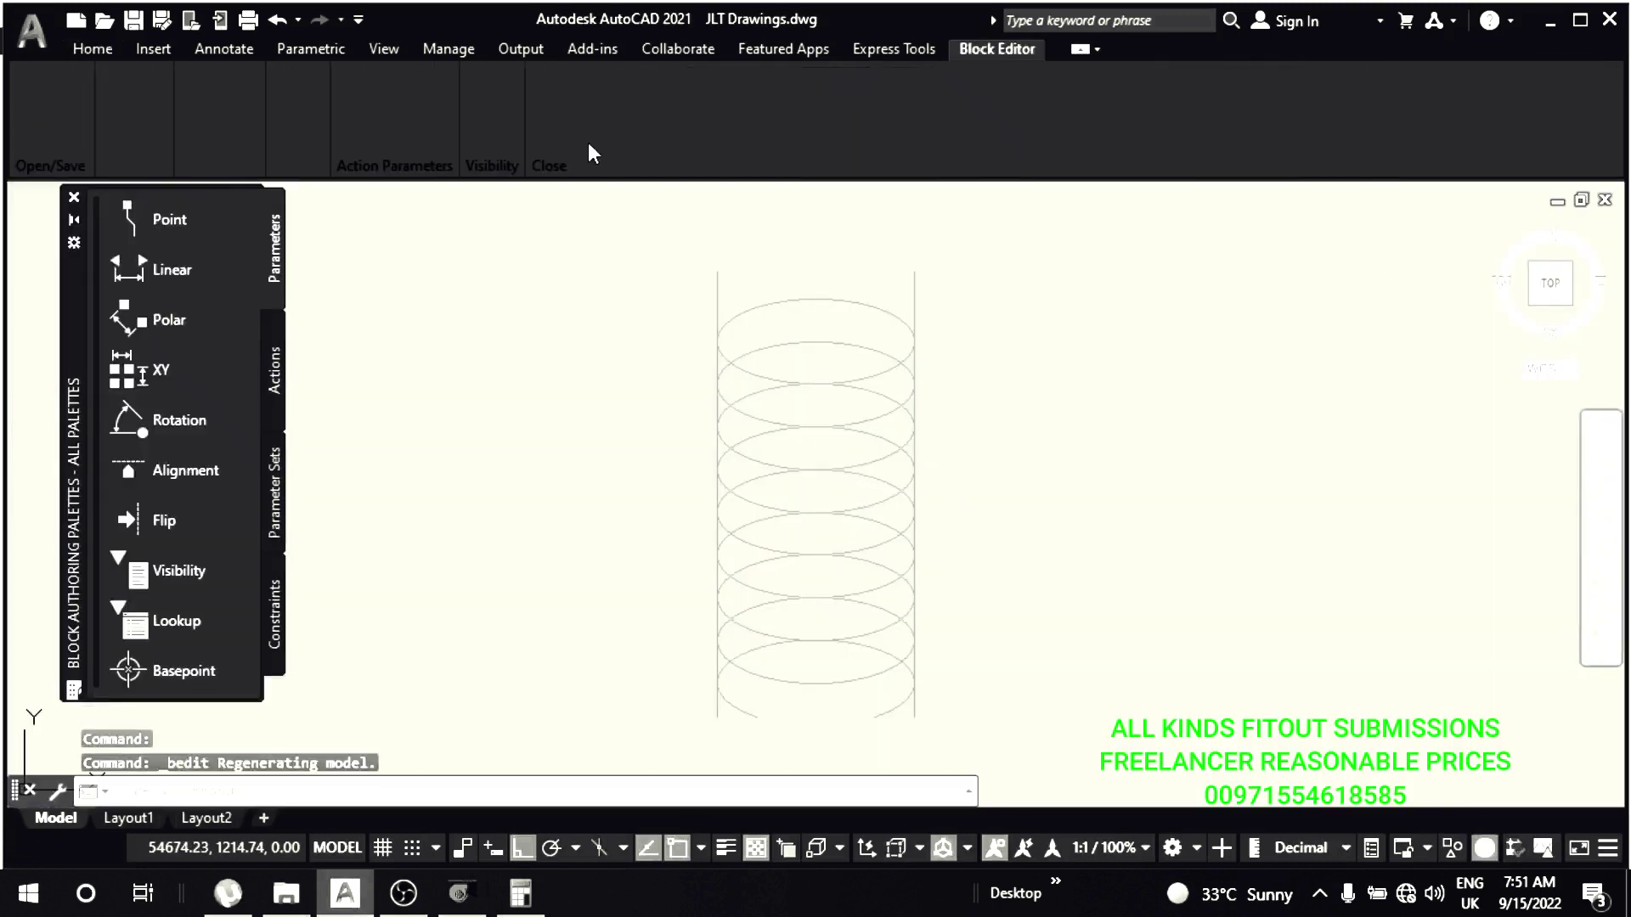
pyautogui.press('Escape')
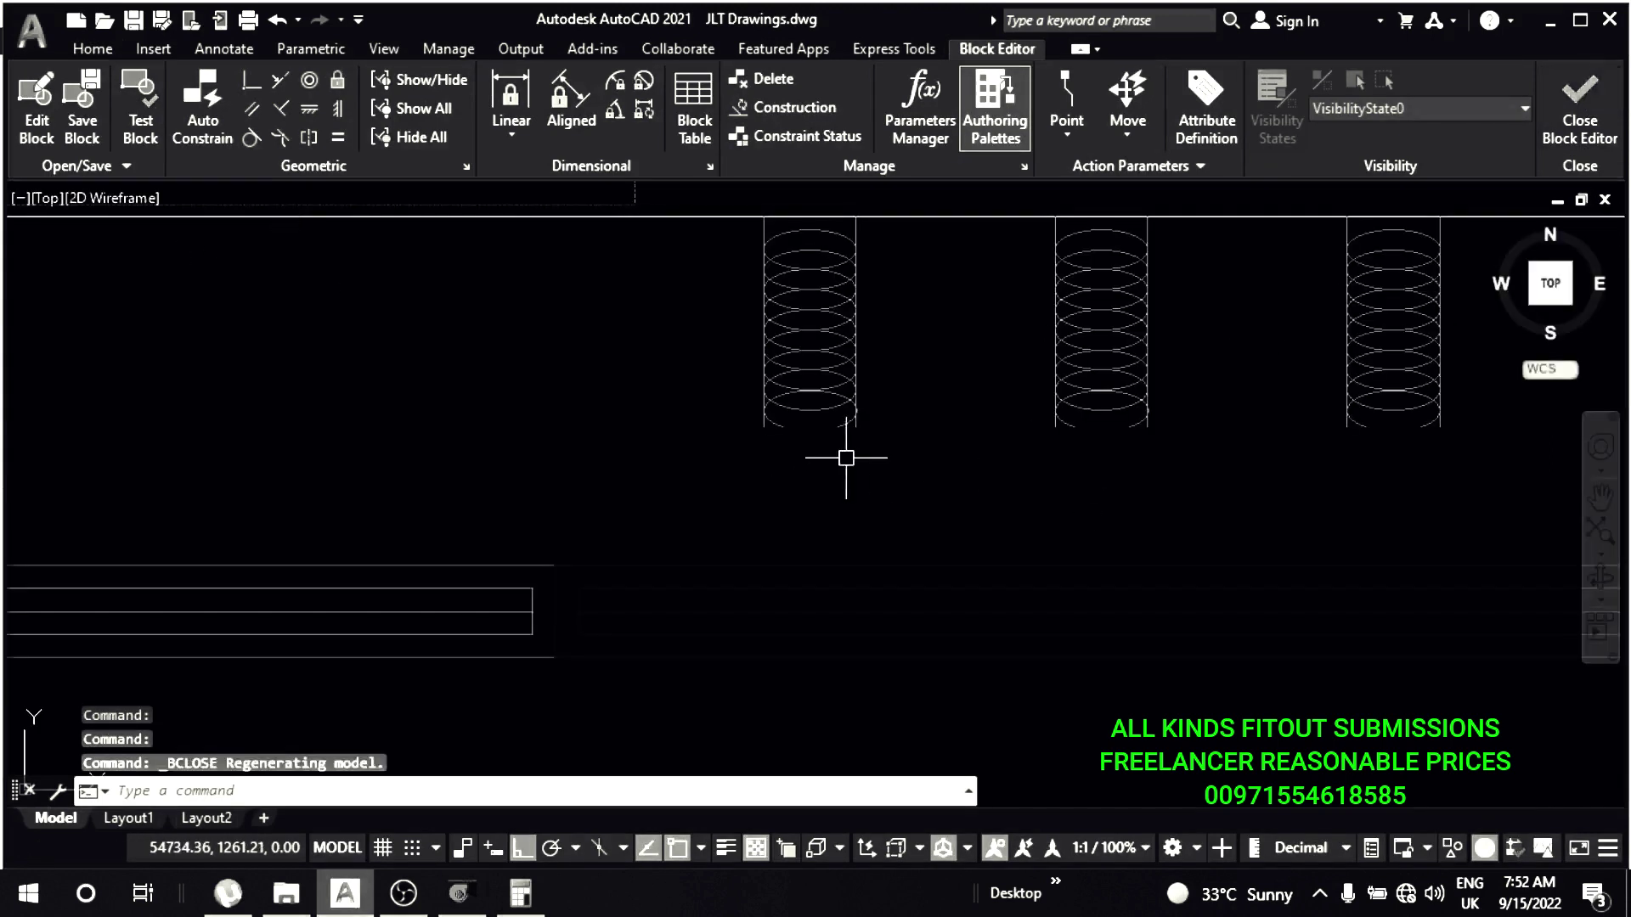
pyautogui.click(774, 382)
# - Start an in-place edit of the FLEX block and erase one coil
pyautogui.rightClick(801, 424)
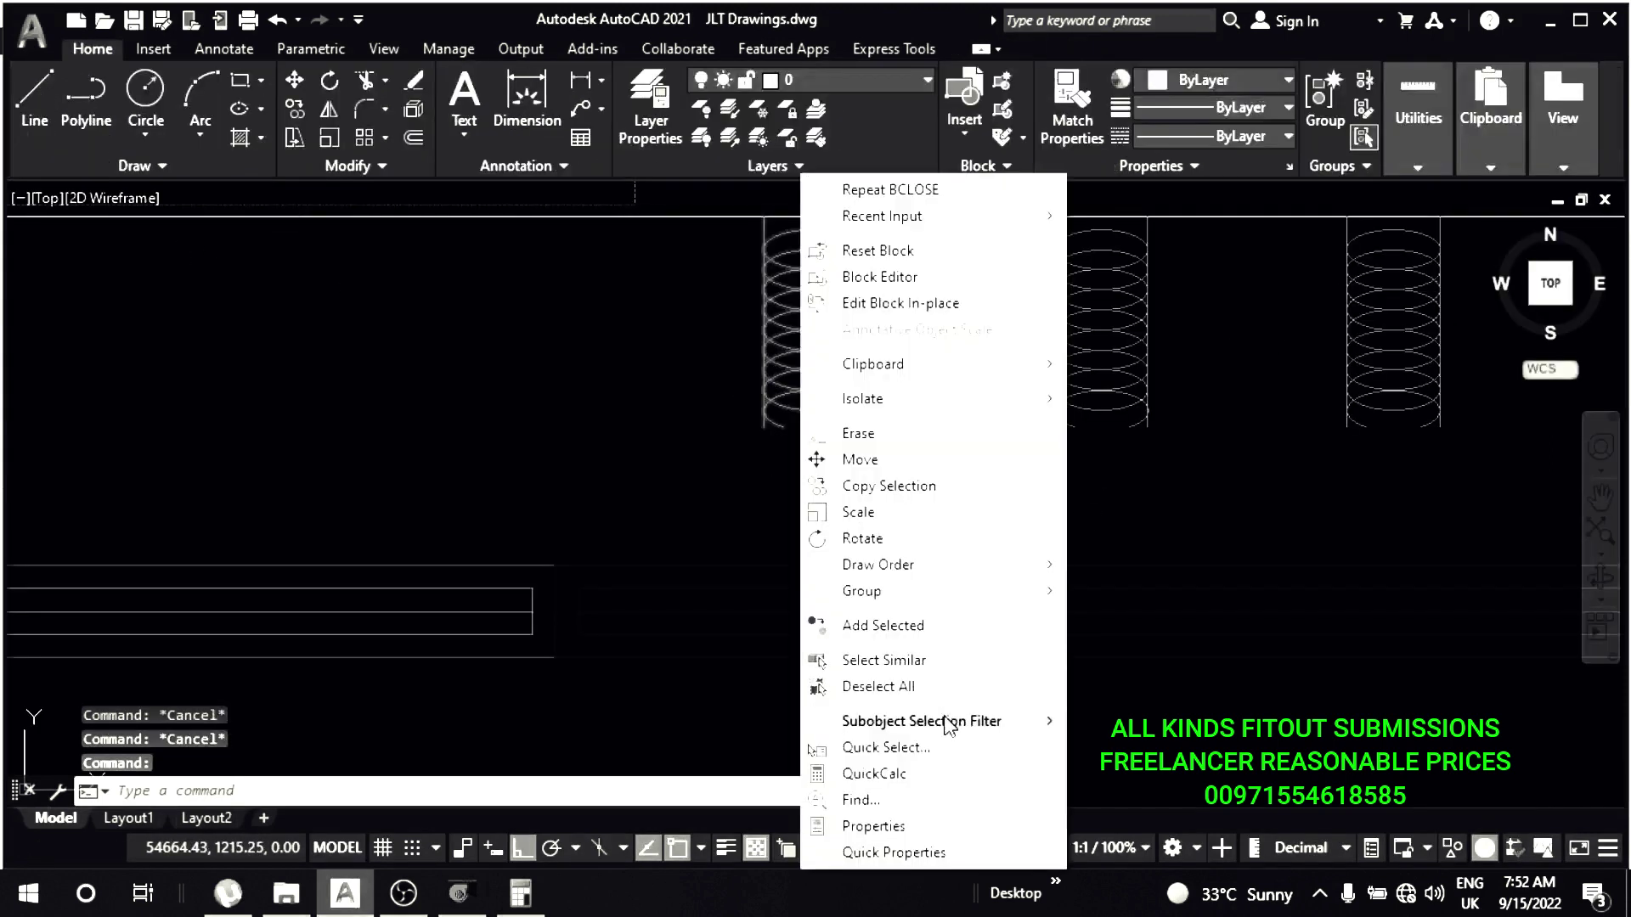
pyautogui.click(930, 303)
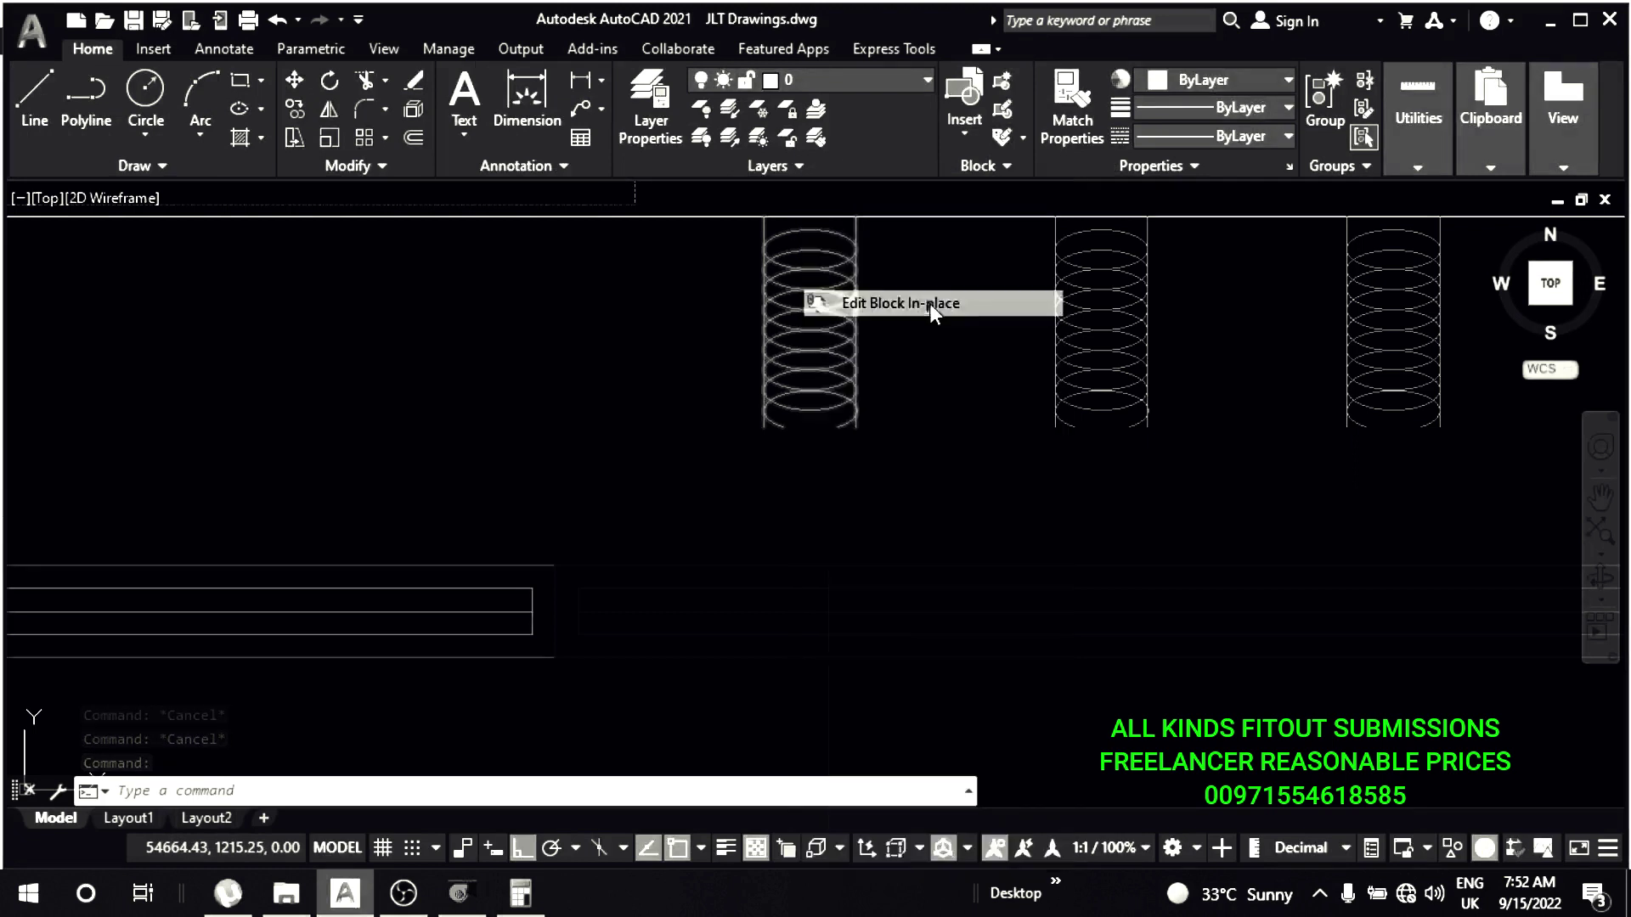
pyautogui.click(797, 623)
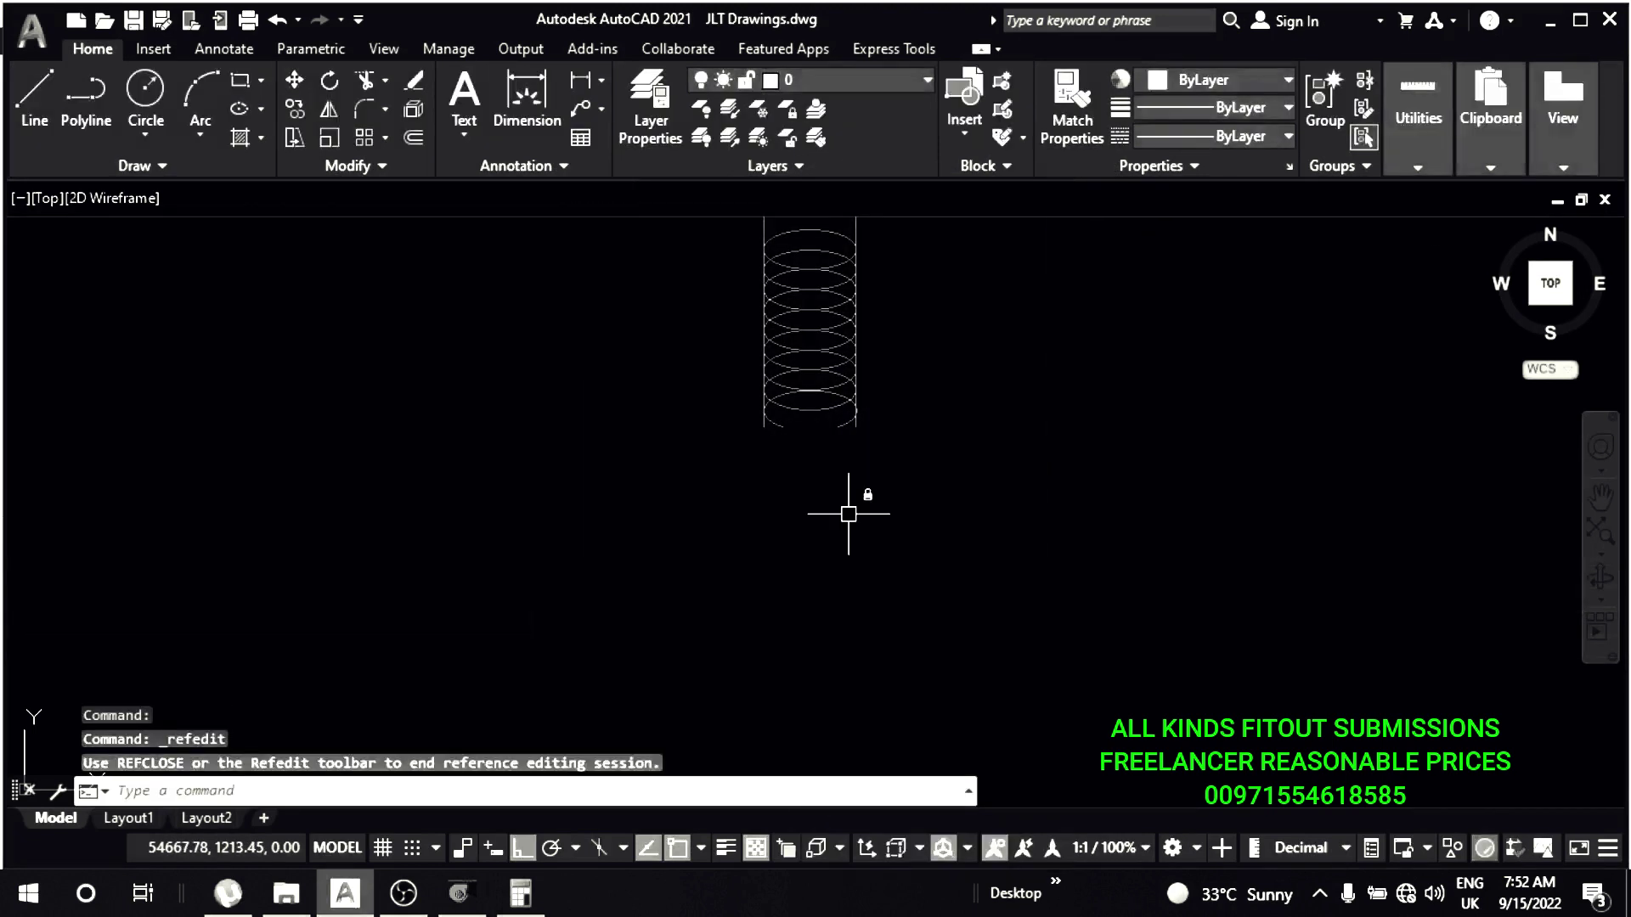
pyautogui.click(866, 428)
pyautogui.write('e')
pyautogui.press('Return')
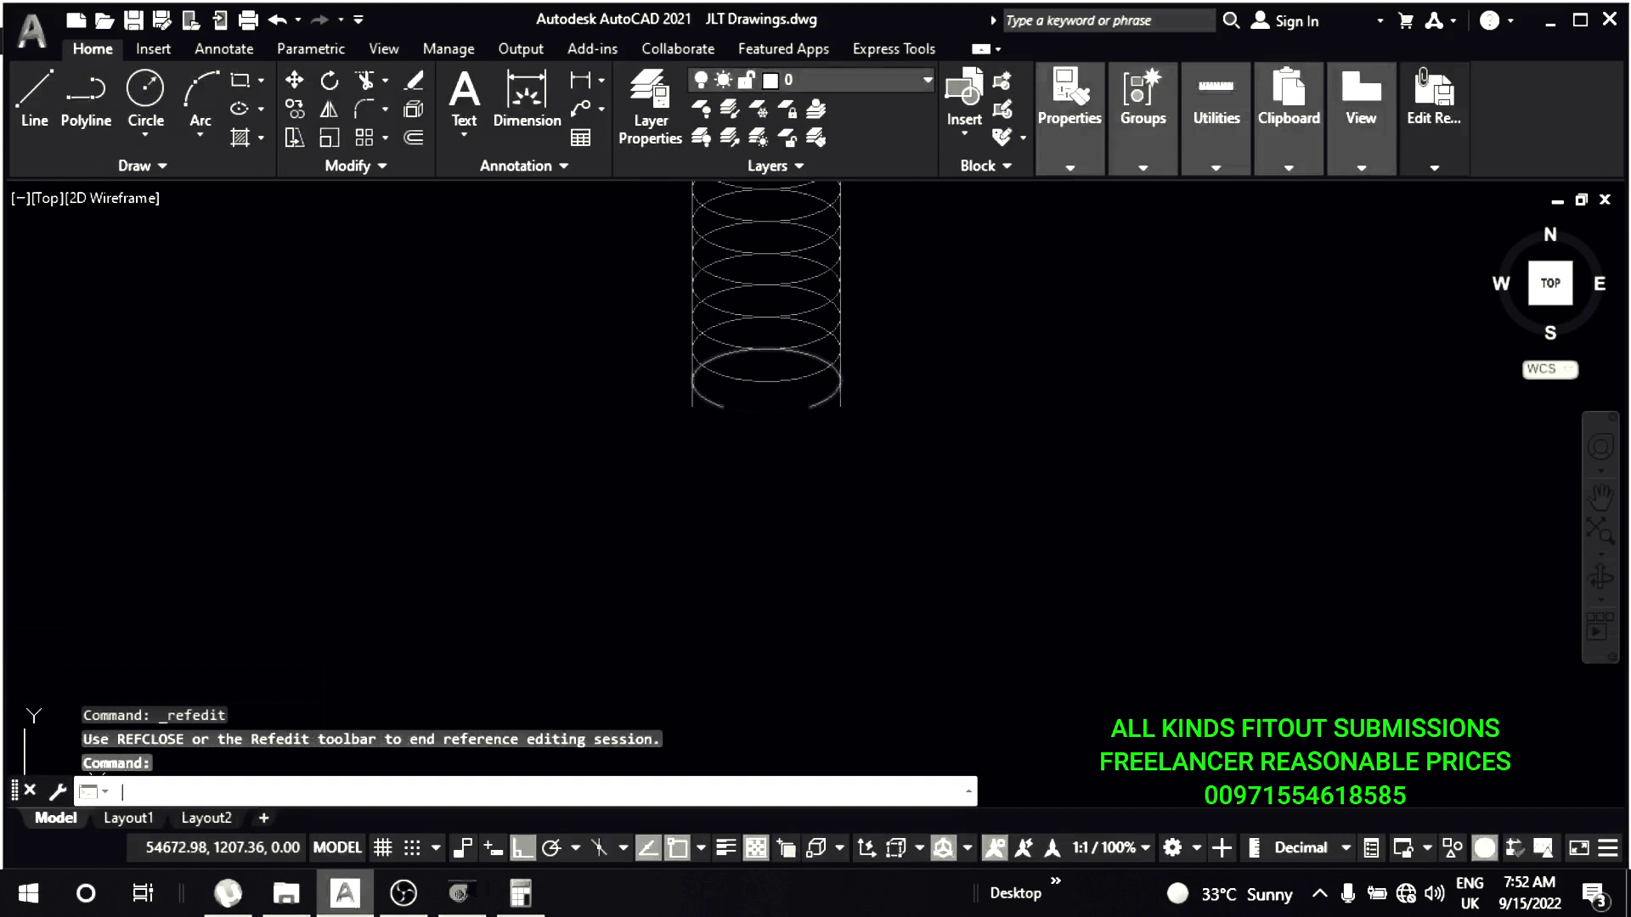
pyautogui.press('Escape')
pyautogui.press('Escape')
pyautogui.write('x')
pyautogui.press('Return')
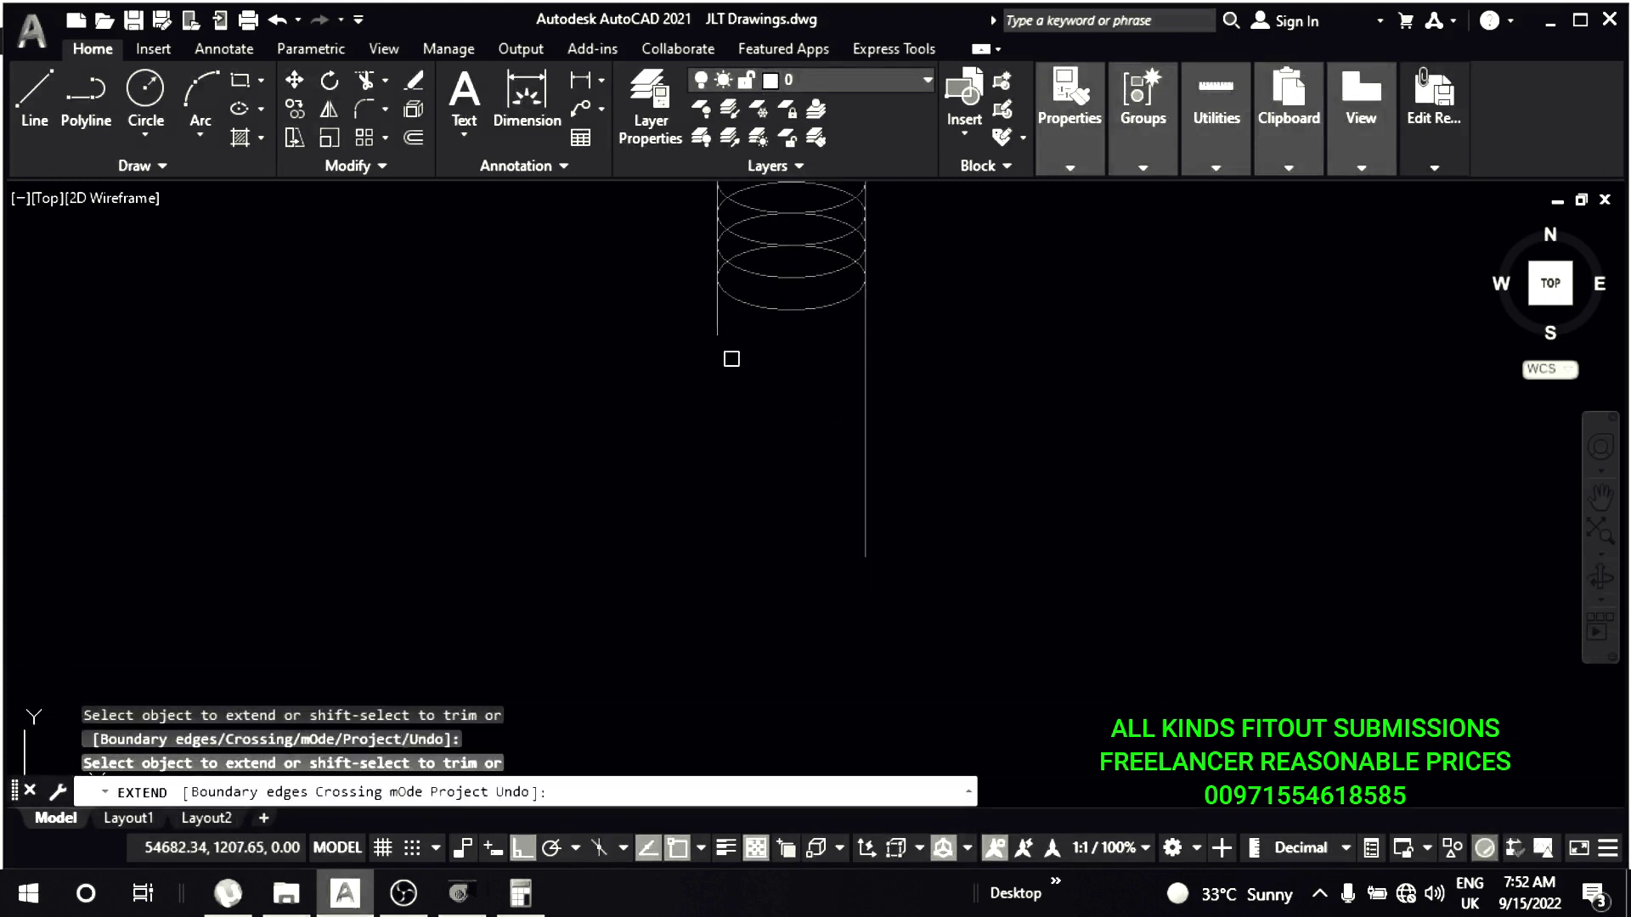
pyautogui.press('Escape')
pyautogui.press('Escape')
# - Mirror the remaining coil pieces across the connector, keeping the originals
pyautogui.scroll(-2, 807, 383)
pyautogui.scroll(4, 815, 407)
pyautogui.click(838, 490)
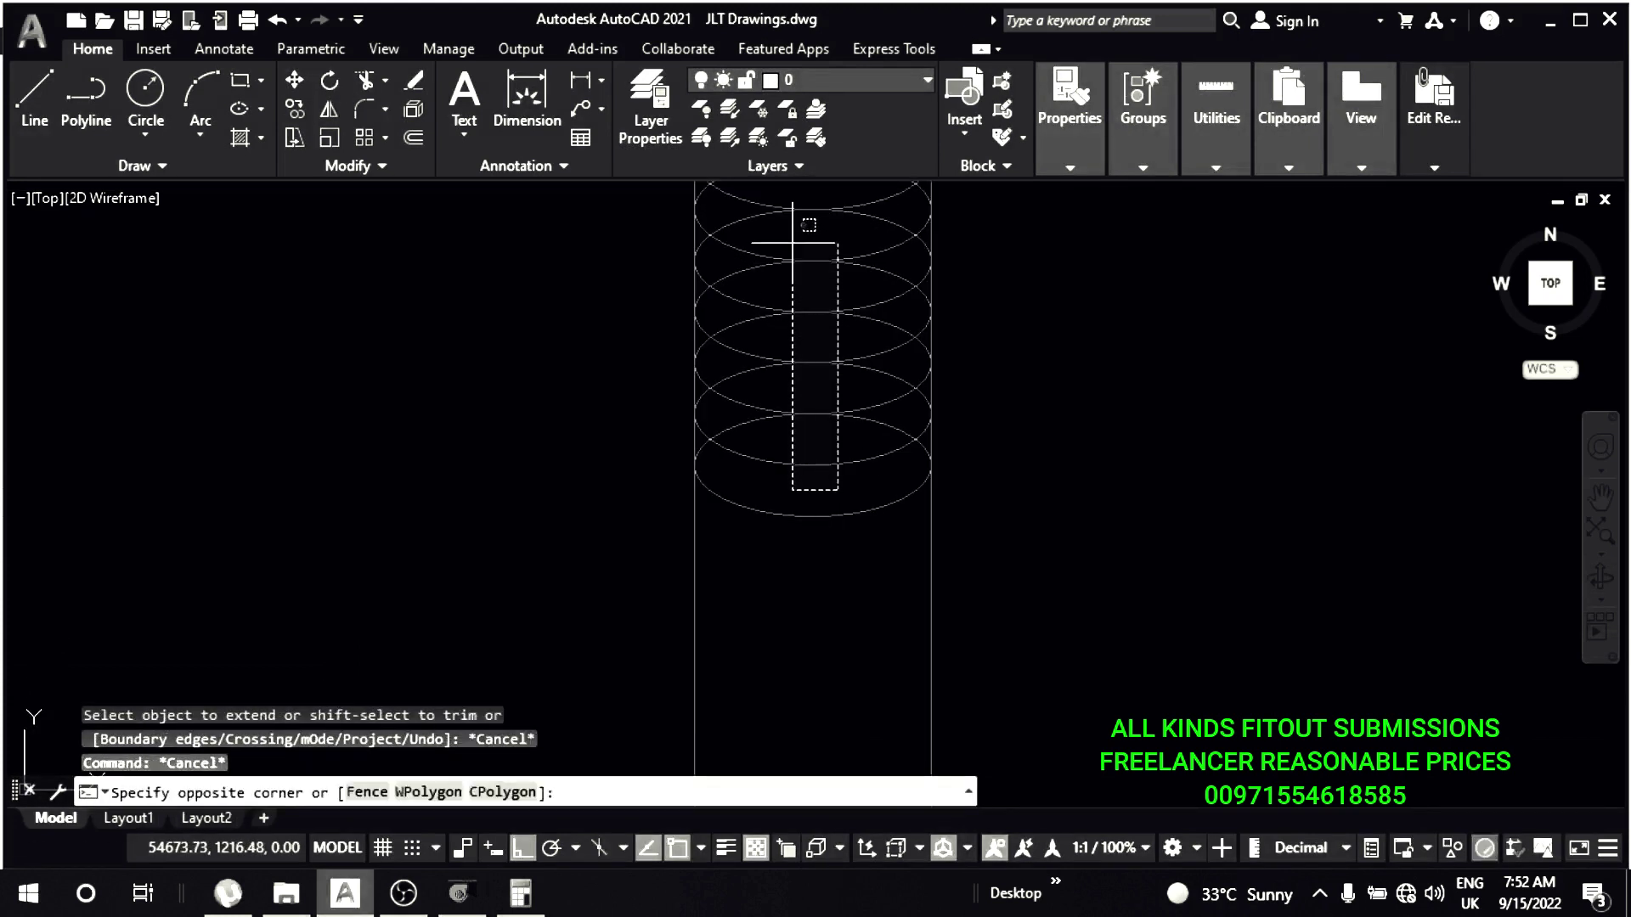
pyautogui.click(793, 244)
pyautogui.moveTo(820, 444); pyautogui.dragTo(761, 444, button='middle')
pyautogui.write('mi')
pyautogui.press('Return')
pyautogui.click(752, 464)
pyautogui.click(1030, 441)
pyautogui.press('Return')
# - Mirror three more coil loops, then abandon a mirror of a single ellipse
pyautogui.scroll(-3, 775, 484)
pyautogui.scroll(3, 775, 484)
pyautogui.click(807, 441)
pyautogui.click(792, 385)
pyautogui.press('Return')
pyautogui.click(815, 561)
pyautogui.press('Return')
pyautogui.click(874, 498)
pyautogui.press('Return')
pyautogui.click(1036, 508)
pyautogui.press('Escape')
pyautogui.press('Escape')
# - Trim away the excess of the lower coil
pyautogui.write('tr')
pyautogui.press('Return')
pyautogui.click(789, 576)
pyautogui.press('Escape')
pyautogui.scroll(-5, 889, 491)
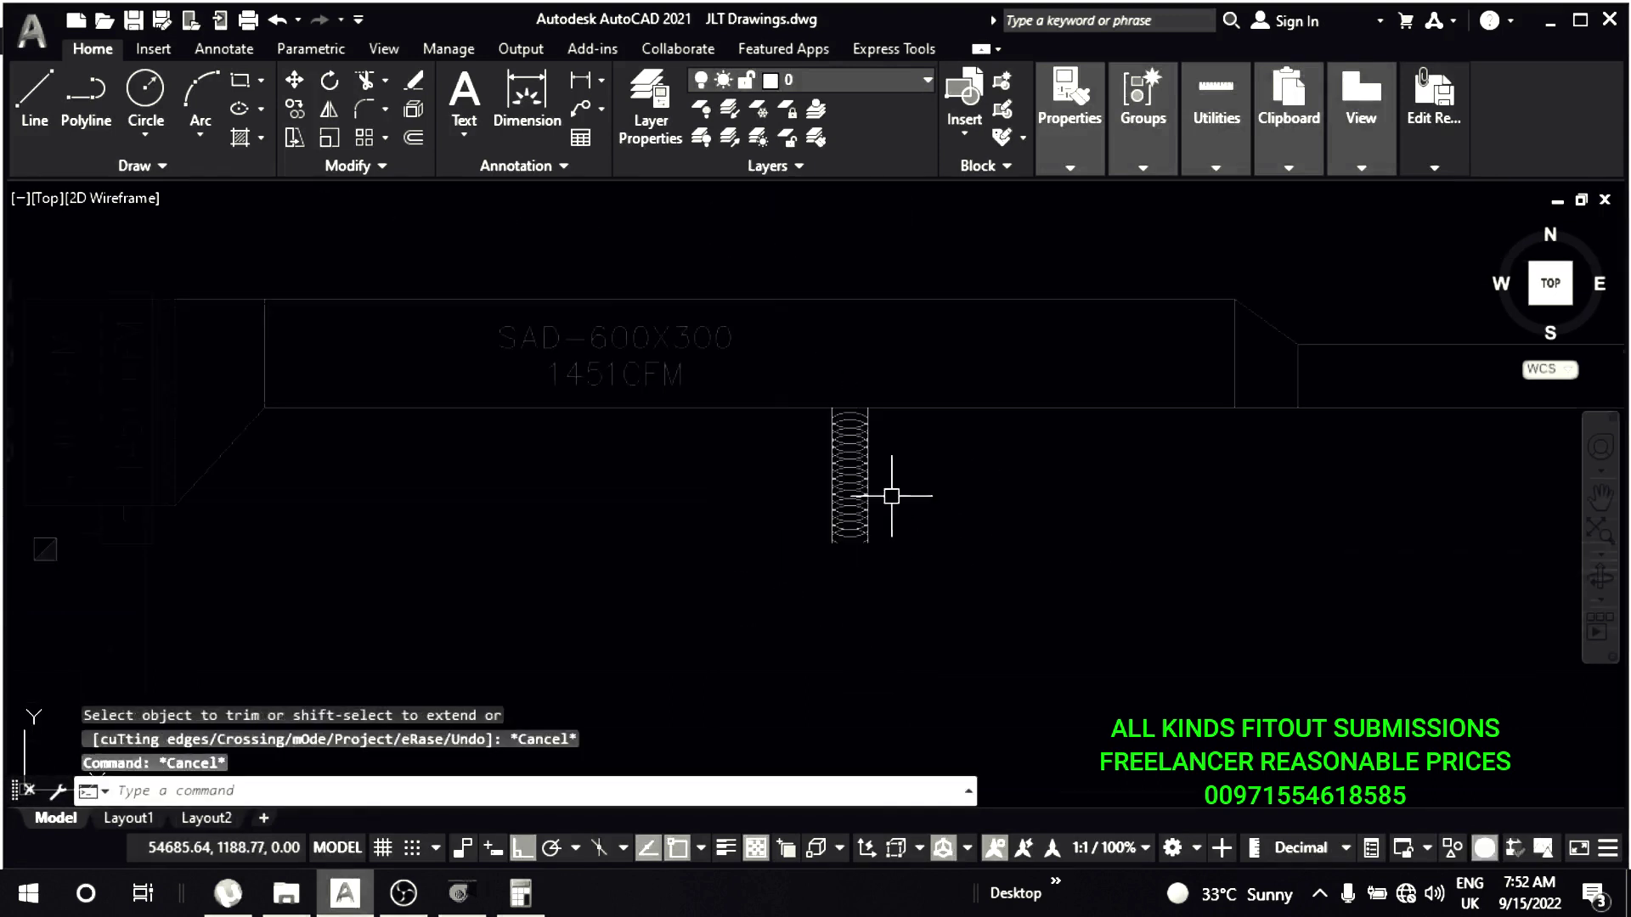
pyautogui.press('Escape')
pyautogui.press('Escape')
pyautogui.scroll(-2, 888, 492)
# - Save the in-place changes to the FLEX block definition
pyautogui.click(1333, 219)
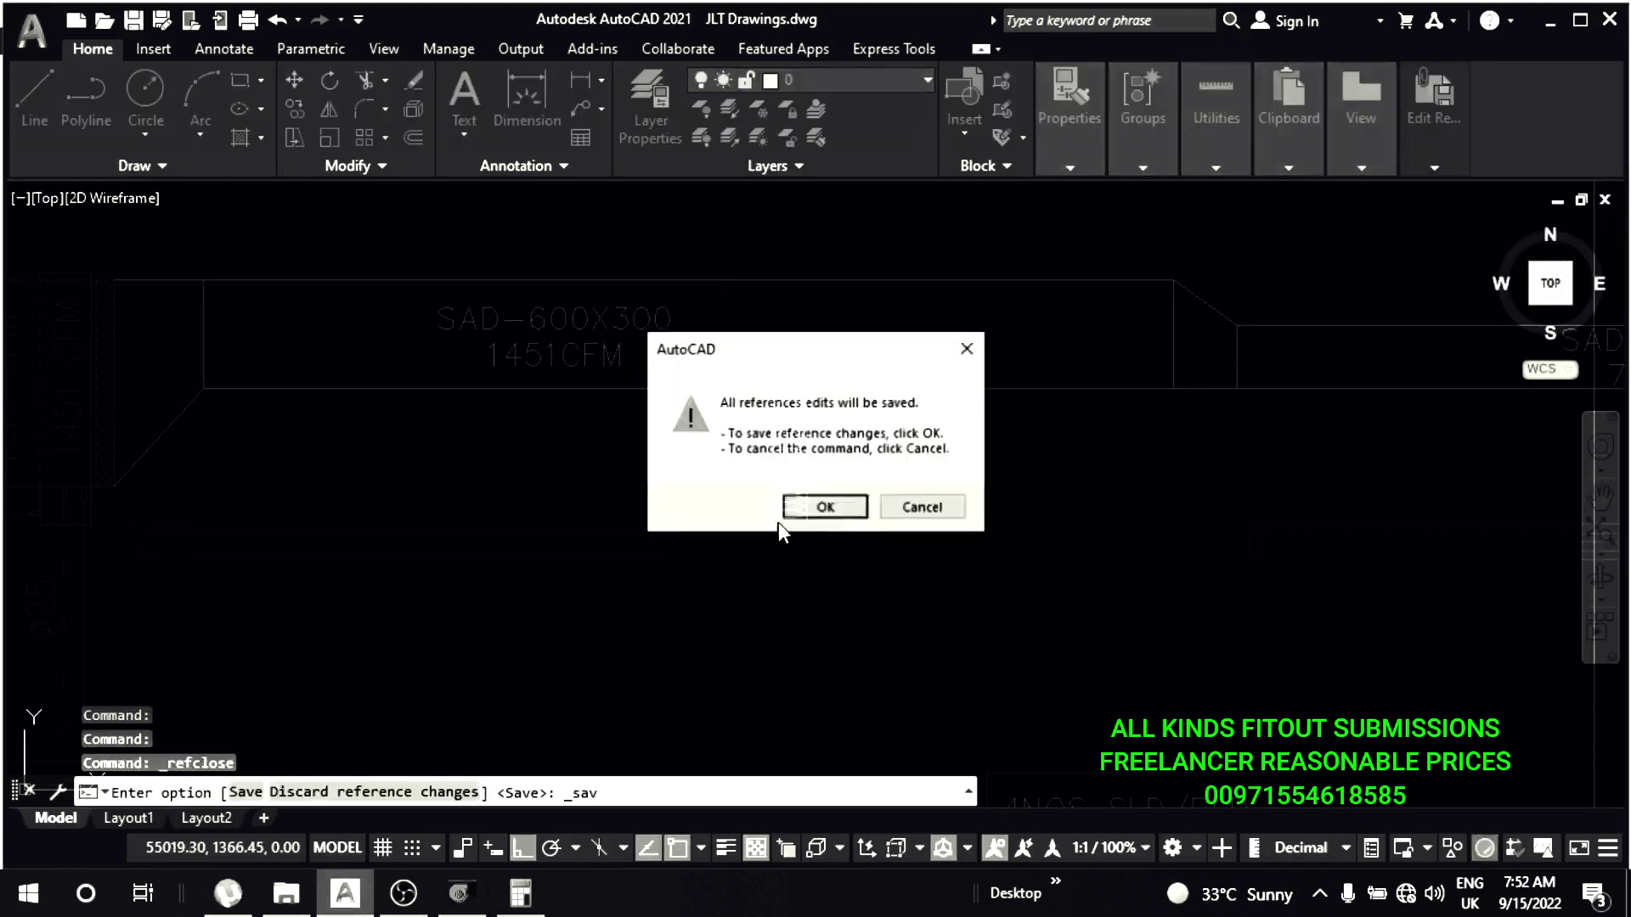
pyautogui.click(847, 507)
pyautogui.scroll(-3, 869, 508)
pyautogui.scroll(-2, 807, 459)
# - Window-select the 12 lower slot diffuser objects and erase them with E
pyautogui.scroll(3, 747, 424)
pyautogui.moveTo(744, 485)
pyautogui.mouseDown(button='middle')
pyautogui.moveTo(703, 493)
pyautogui.moveTo(714, 431)
pyautogui.mouseUp(button='middle')
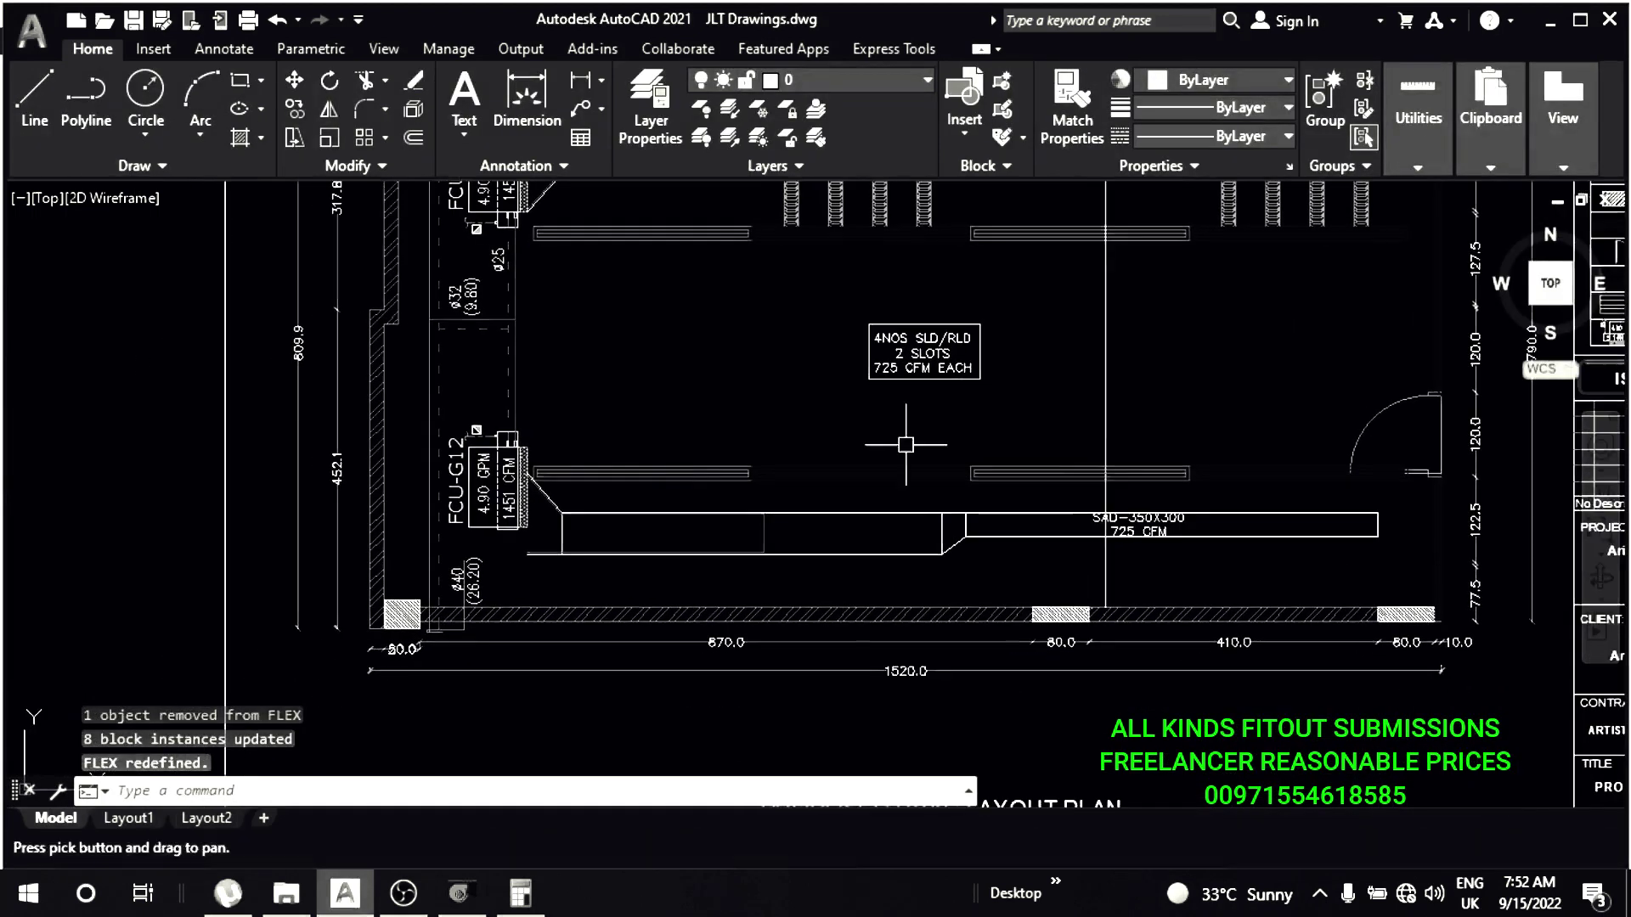
pyautogui.scroll(2, 1104, 407)
pyautogui.click(1180, 513)
pyautogui.click(939, 425)
pyautogui.click(430, 520)
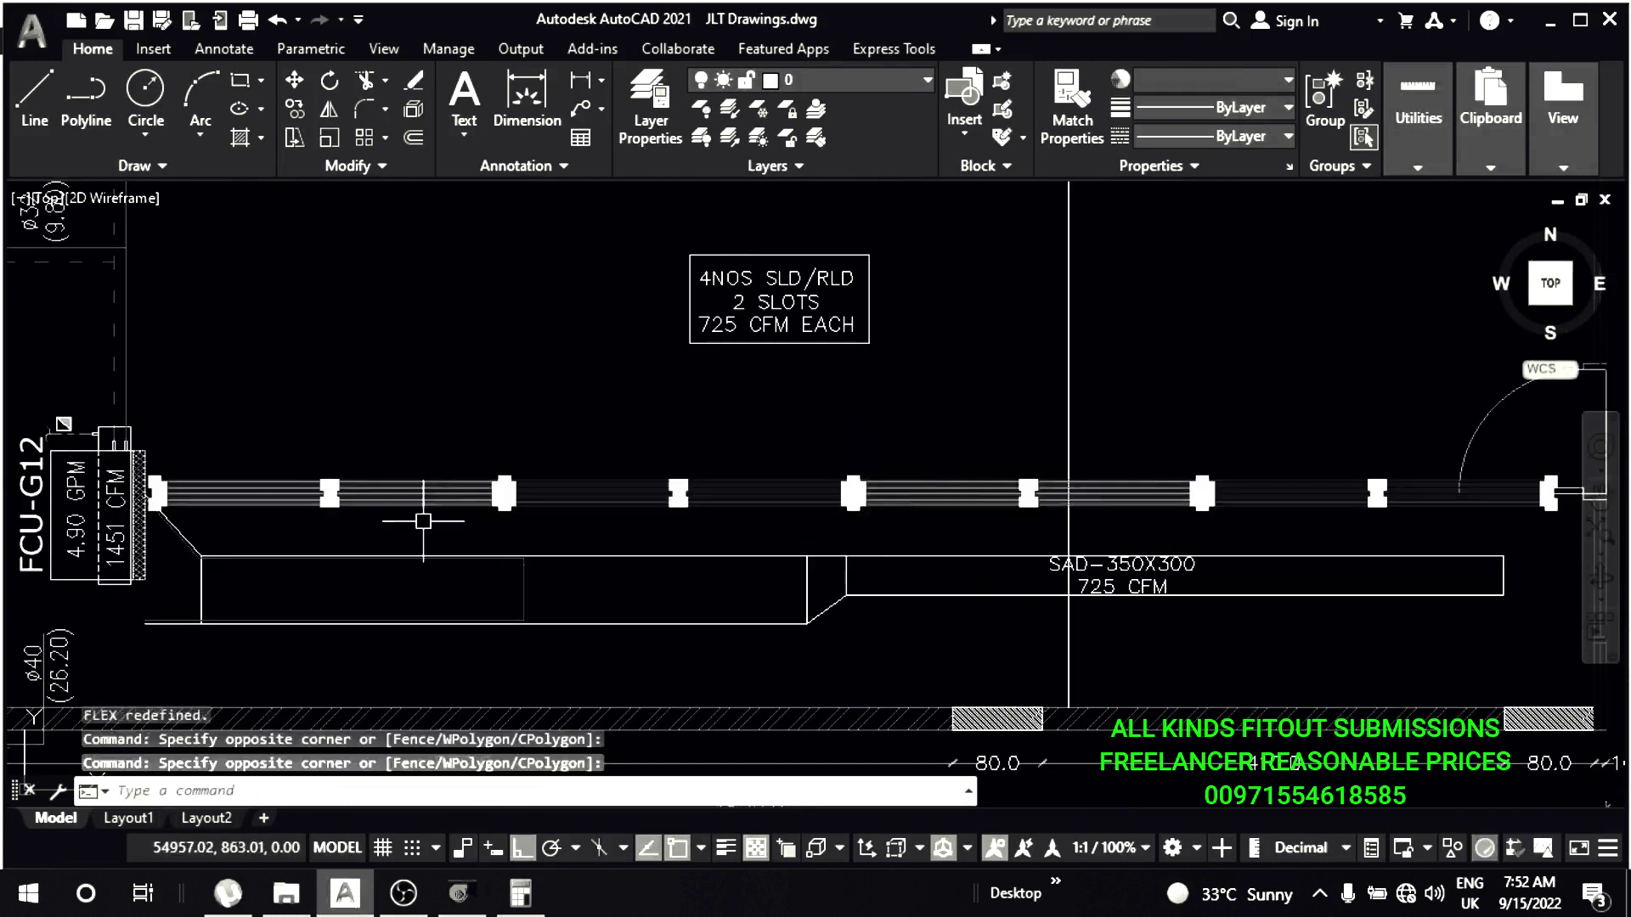
pyautogui.moveTo(498, 430); pyautogui.dragTo(657, 461, button='middle')
pyautogui.write('e')
pyautogui.press('Return')
pyautogui.scroll(-5, 765, 424)
pyautogui.scroll(5, 922, 379)
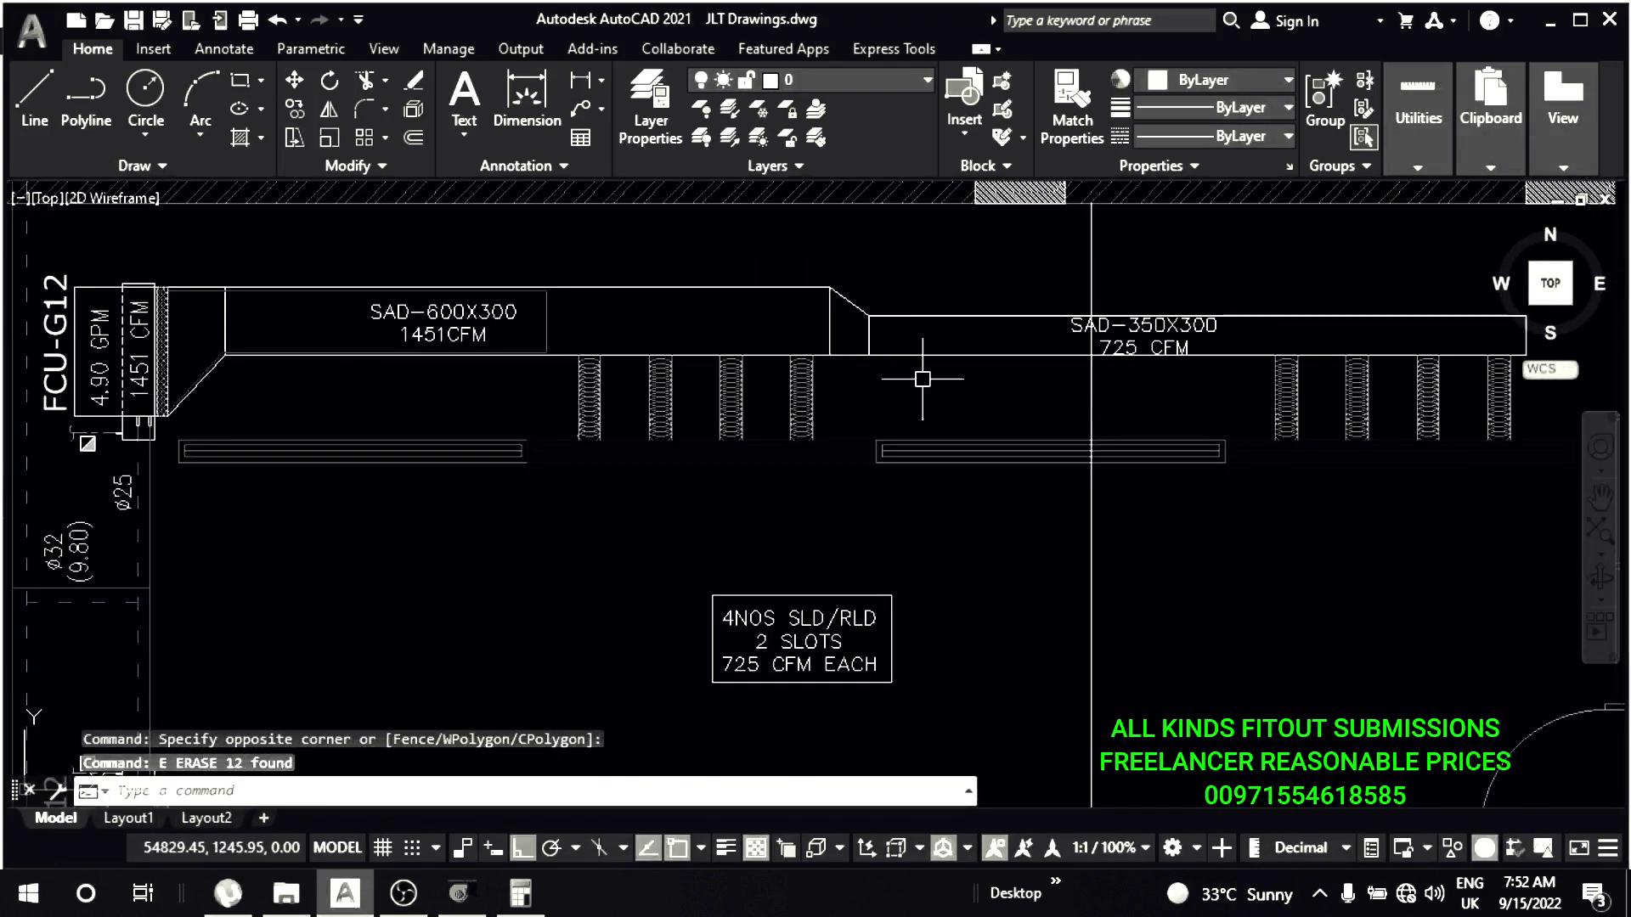
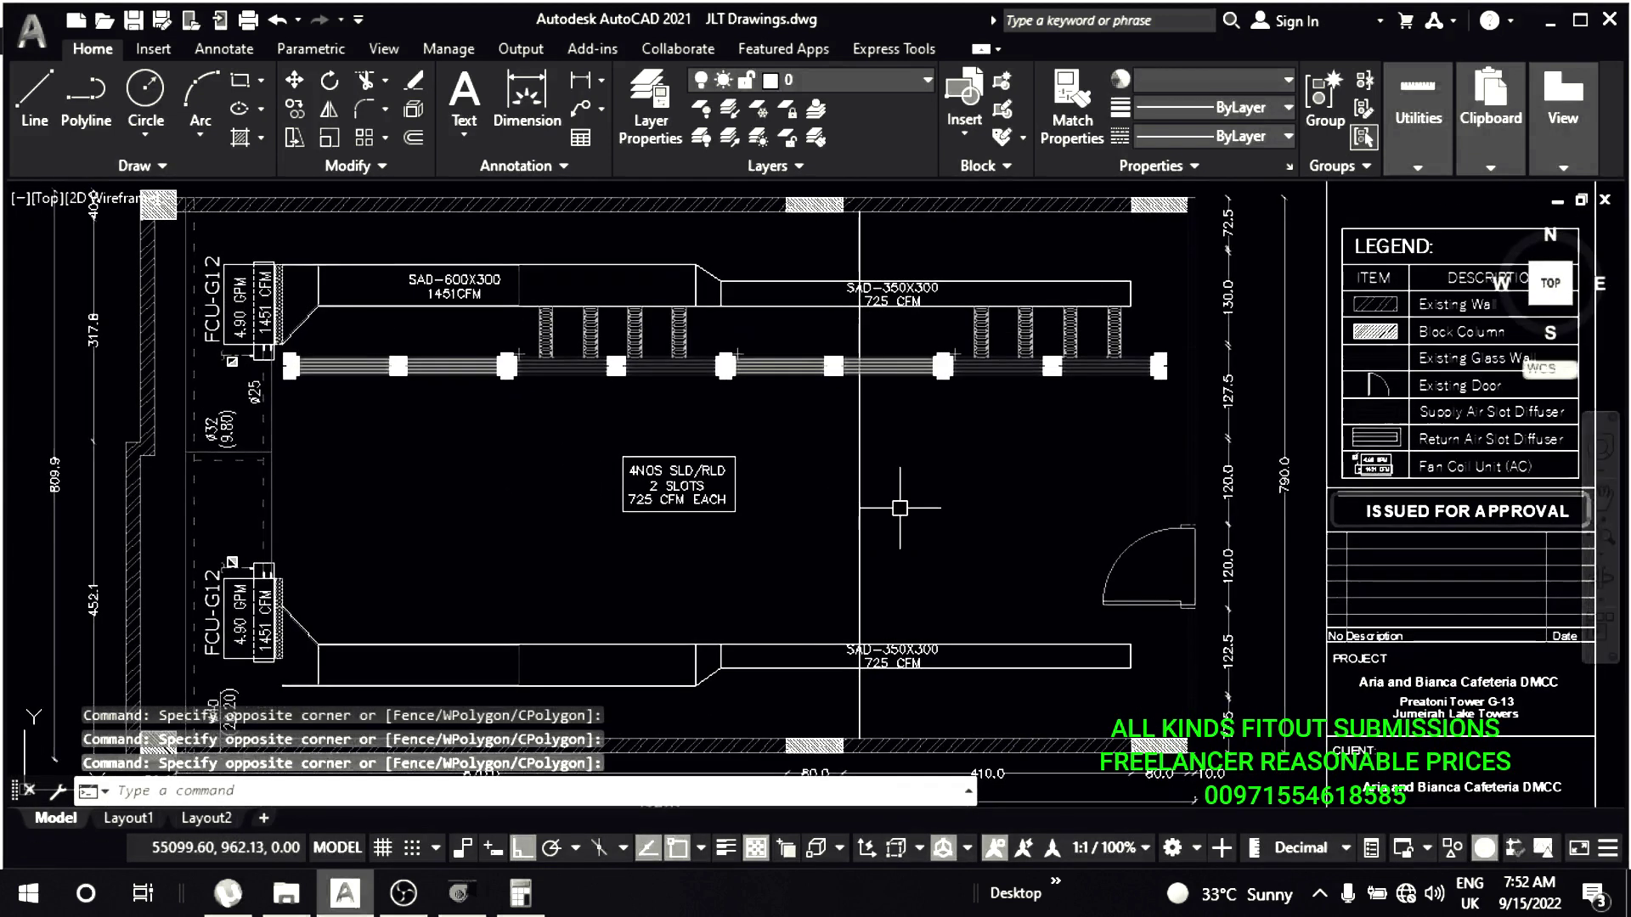
# - Mirror the upper slot diffusers onto the lower duct across the room centreline, keeping the originals
pyautogui.write('i')
pyautogui.press('Return')
pyautogui.scroll(-2, 795, 449)
pyautogui.click(835, 464)
pyautogui.click(1061, 464)
pyautogui.press('Return')
pyautogui.scroll(2, 417, 616)
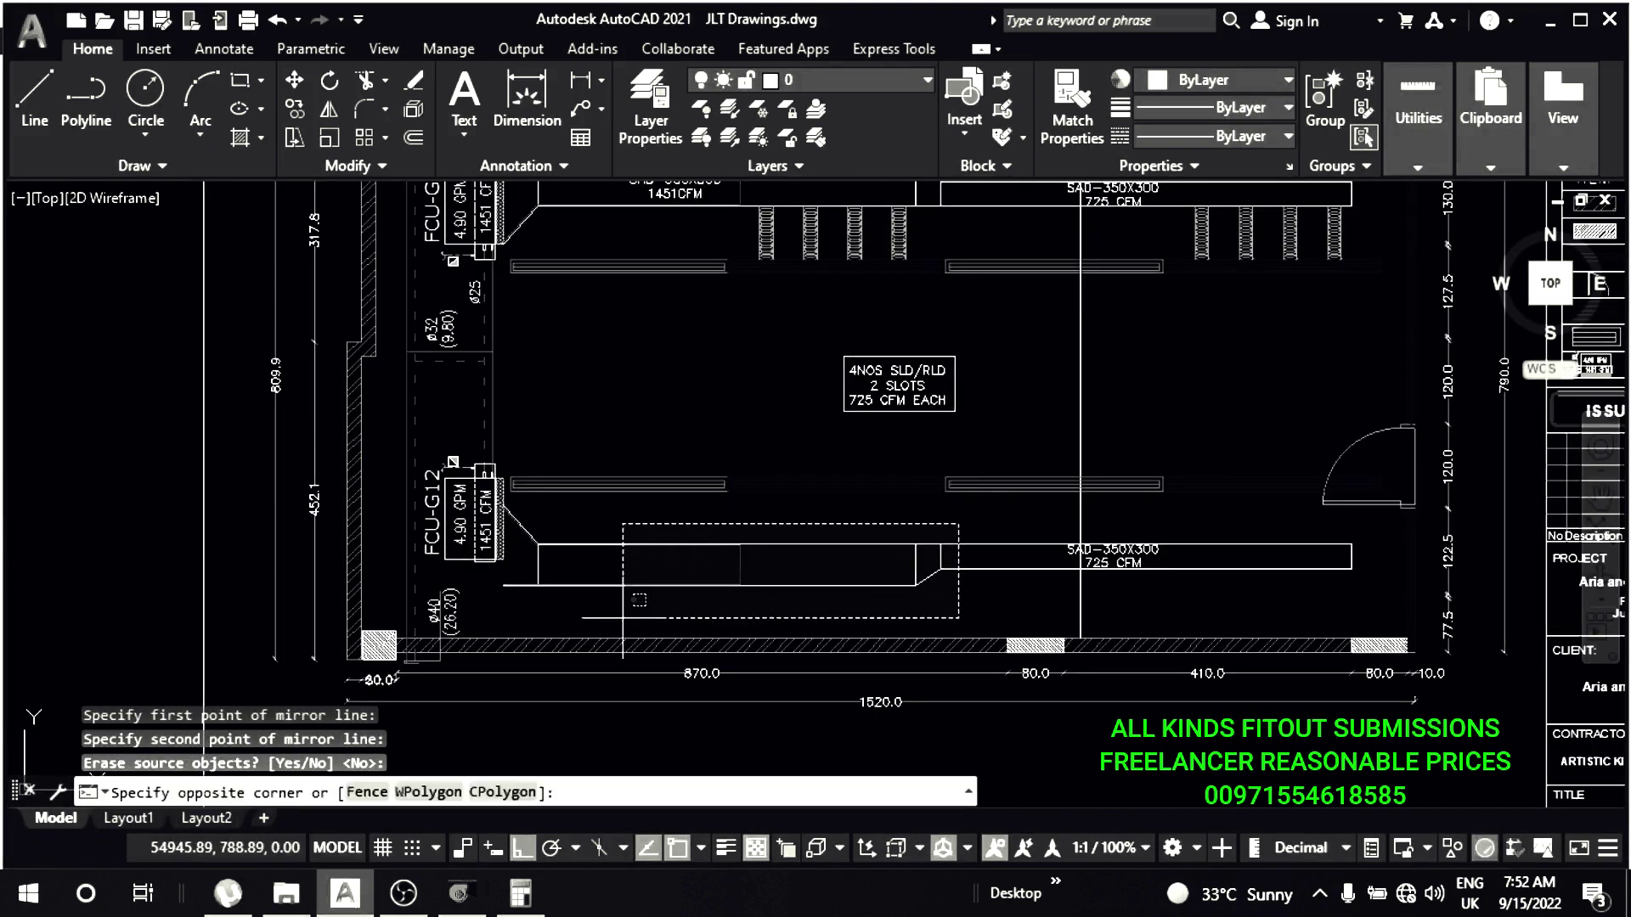
# - Select the lower duct objects and begin moving them from the duct corner
pyautogui.click(553, 593)
pyautogui.scroll(2, 1064, 546)
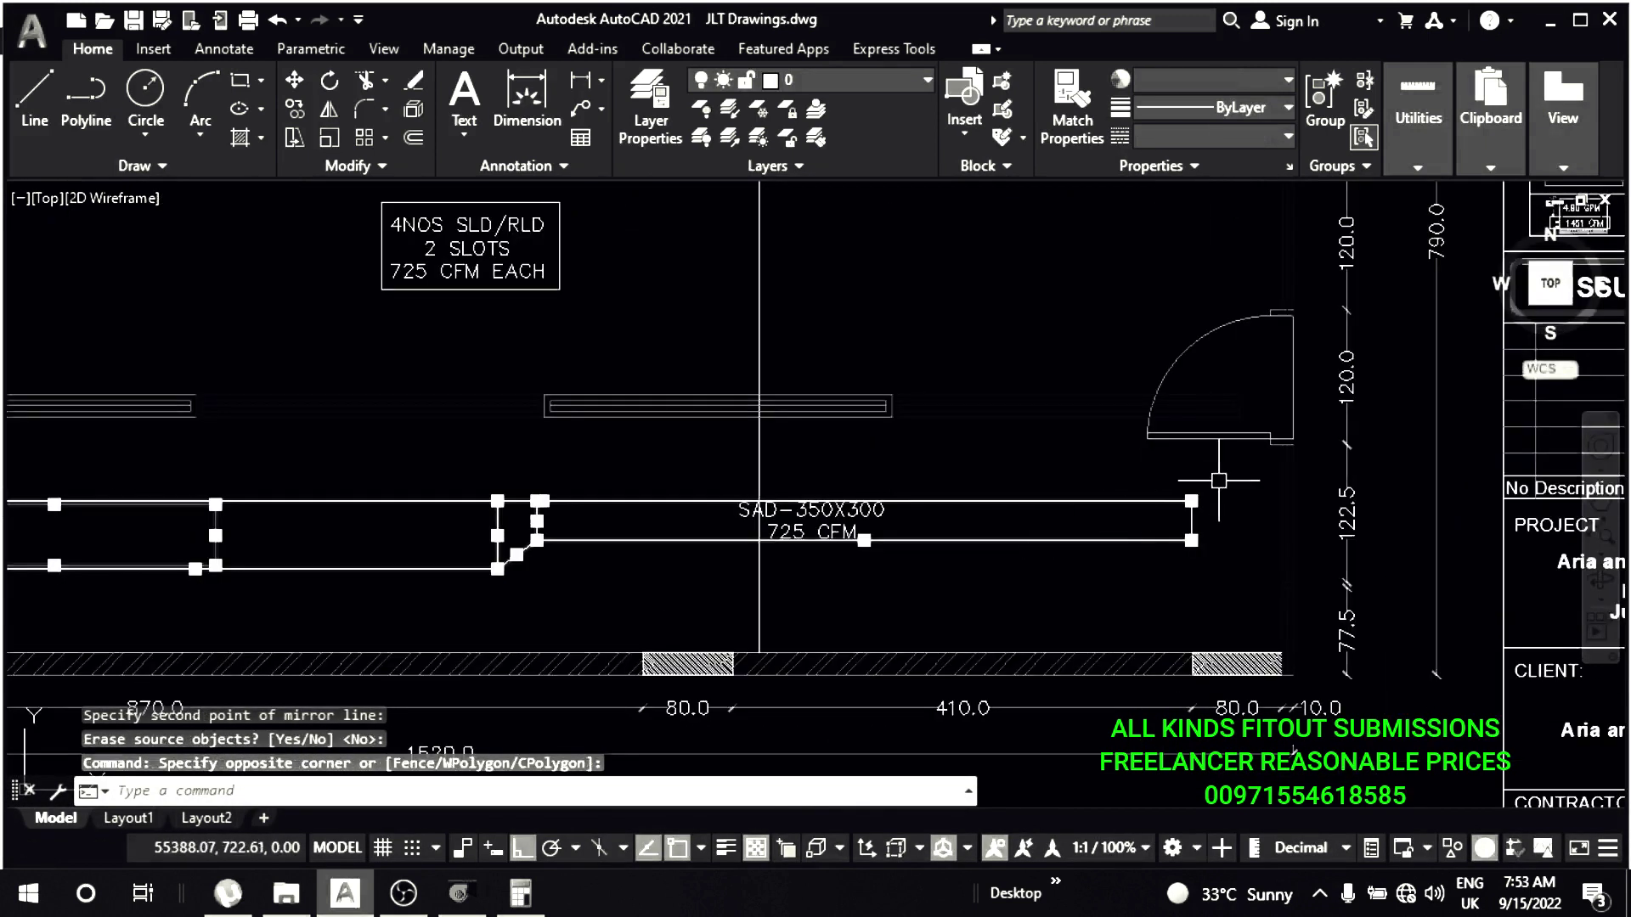
pyautogui.write('m')
pyautogui.scroll(-2, 284, 499)
pyautogui.scroll(2, 510, 518)
pyautogui.press('Return')
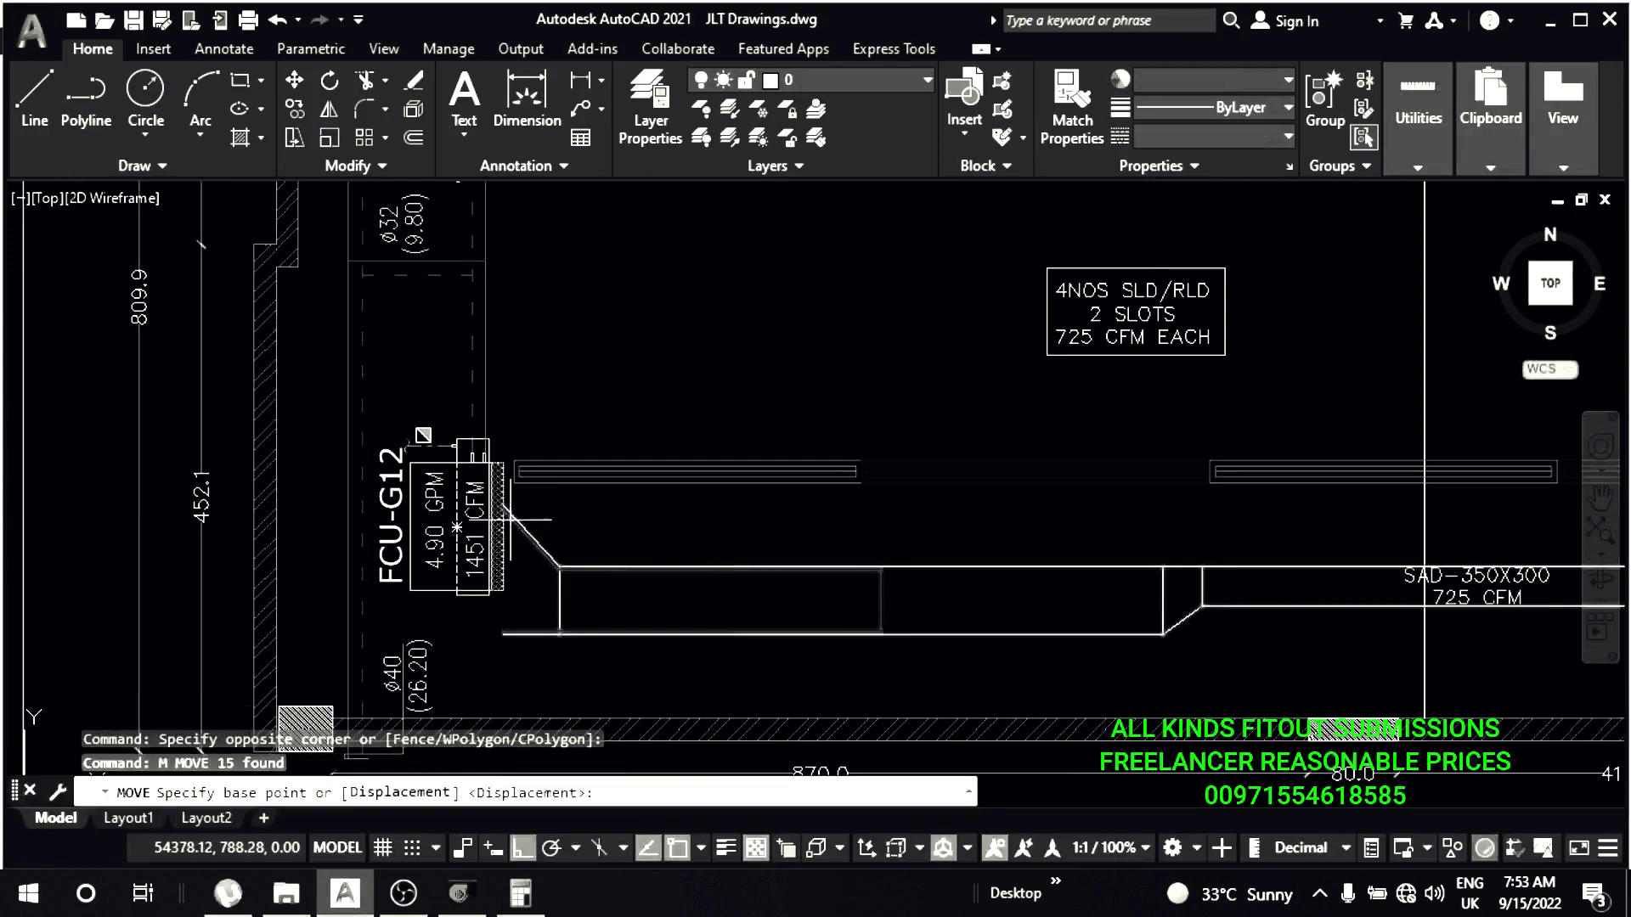
pyautogui.scroll(4, 510, 518)
pyautogui.scroll(4, 533, 521)
pyautogui.click(514, 509)
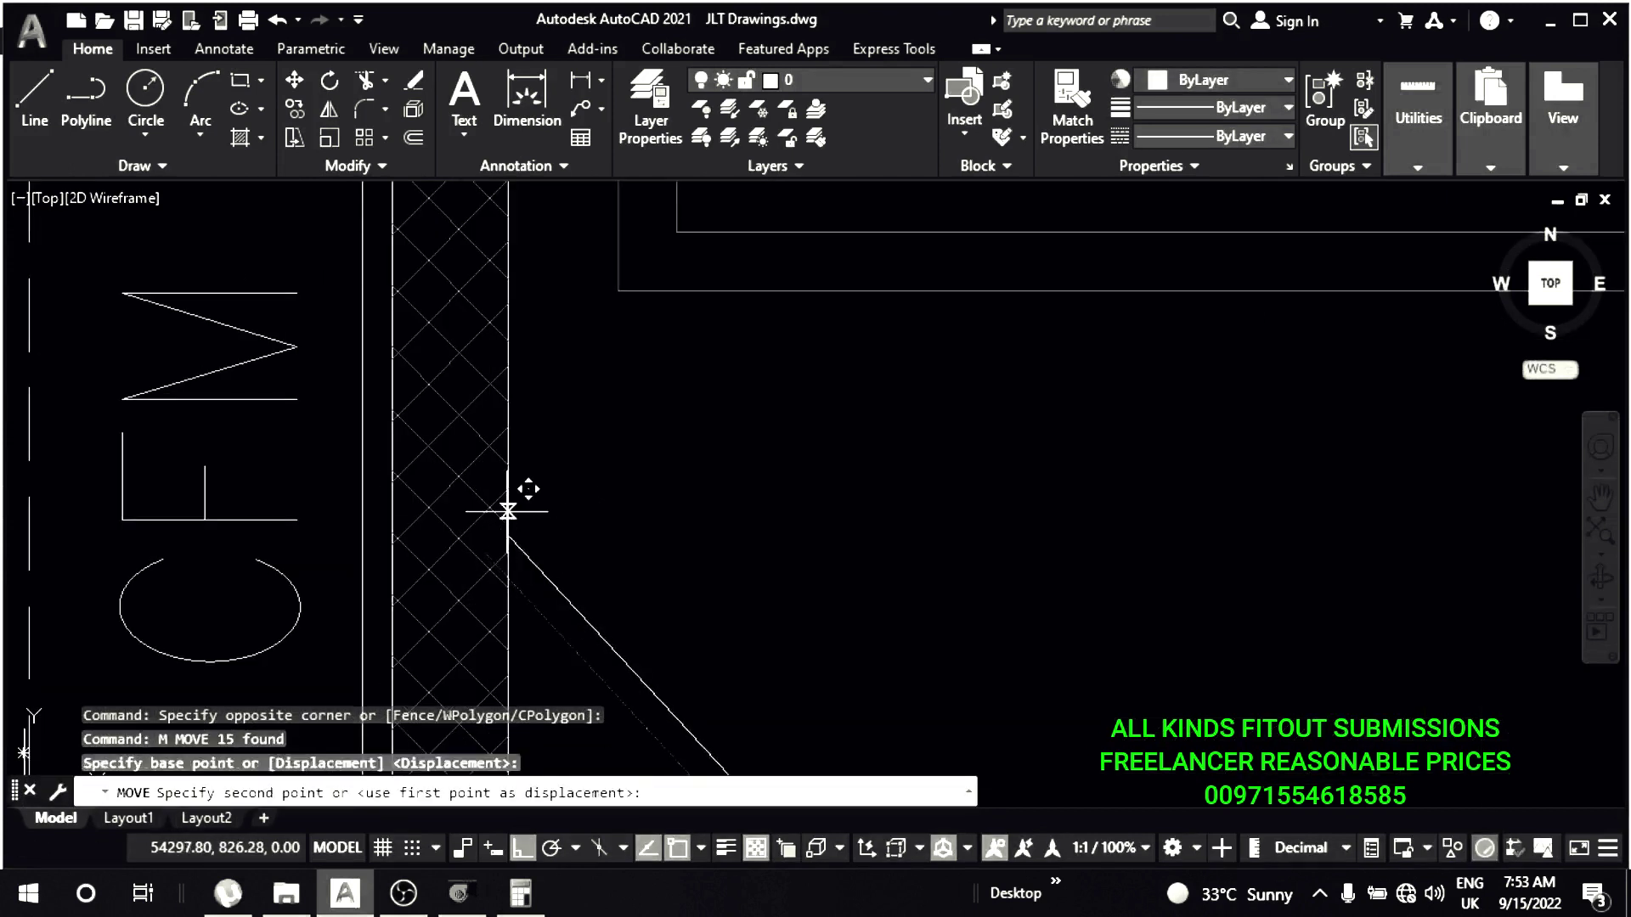
pyautogui.moveTo(514, 509); pyautogui.dragTo(510, 320, button='middle')
# - Cancel the move without changes and start matching properties (MA)
pyautogui.press('Escape')
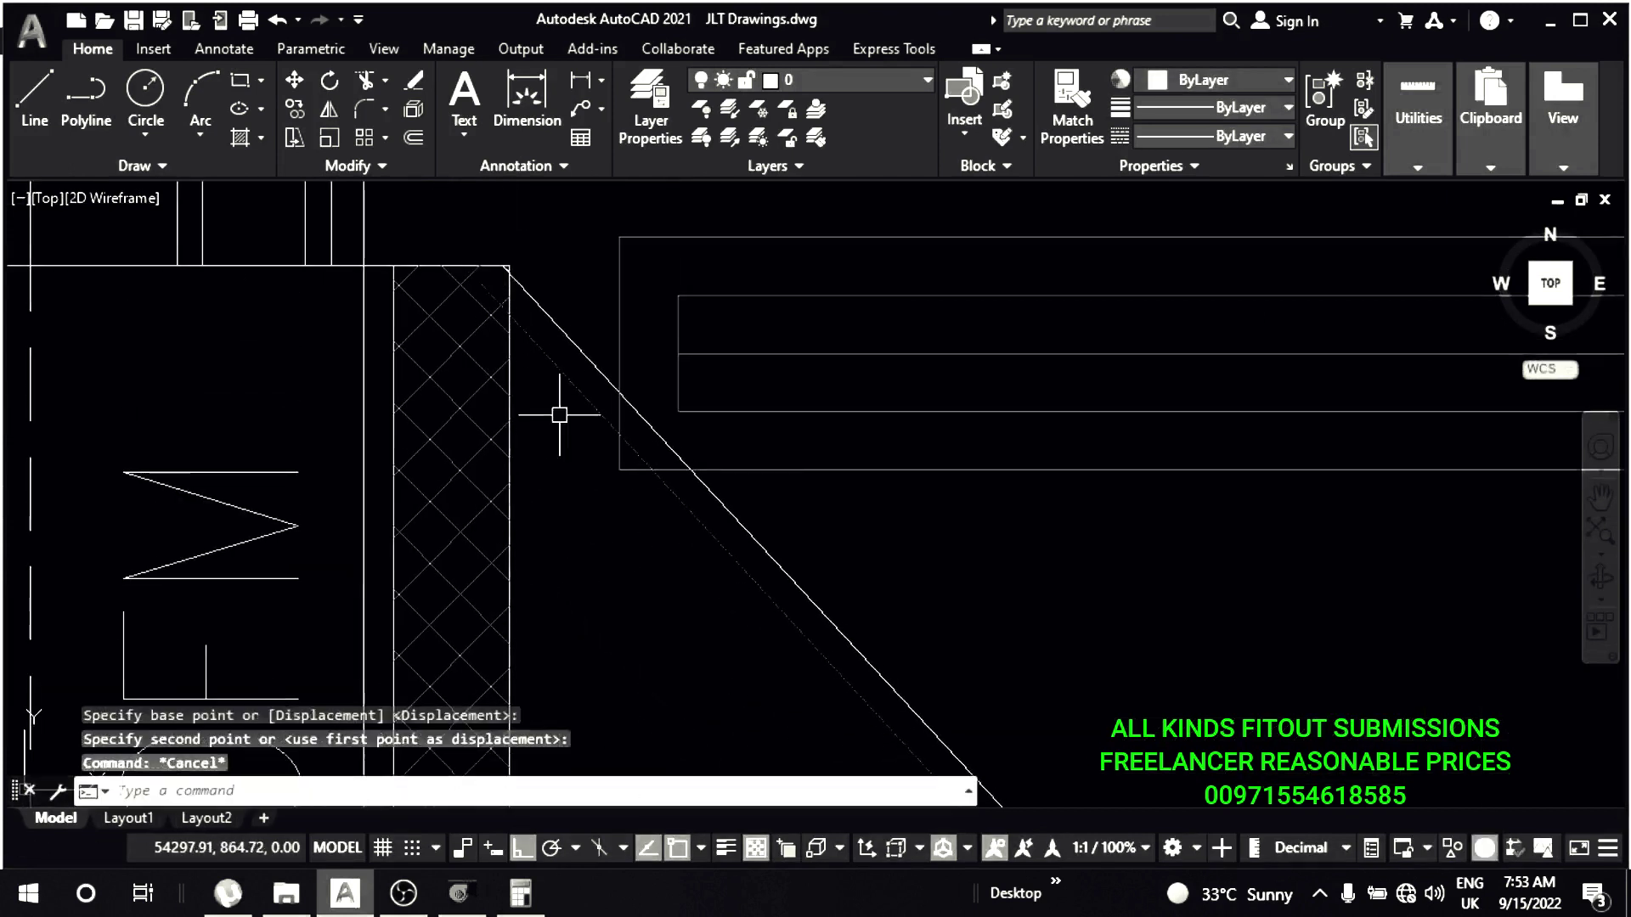
pyautogui.scroll(-3, 815, 485)
pyautogui.press('Escape')
pyautogui.scroll(-2, 815, 485)
pyautogui.press('Escape')
pyautogui.moveTo(848, 456)
pyautogui.mouseDown(button='middle')
pyautogui.moveTo(952, 472)
pyautogui.moveTo(1045, 692)
pyautogui.mouseUp(button='middle')
pyautogui.write('ma')
pyautogui.press('Return')
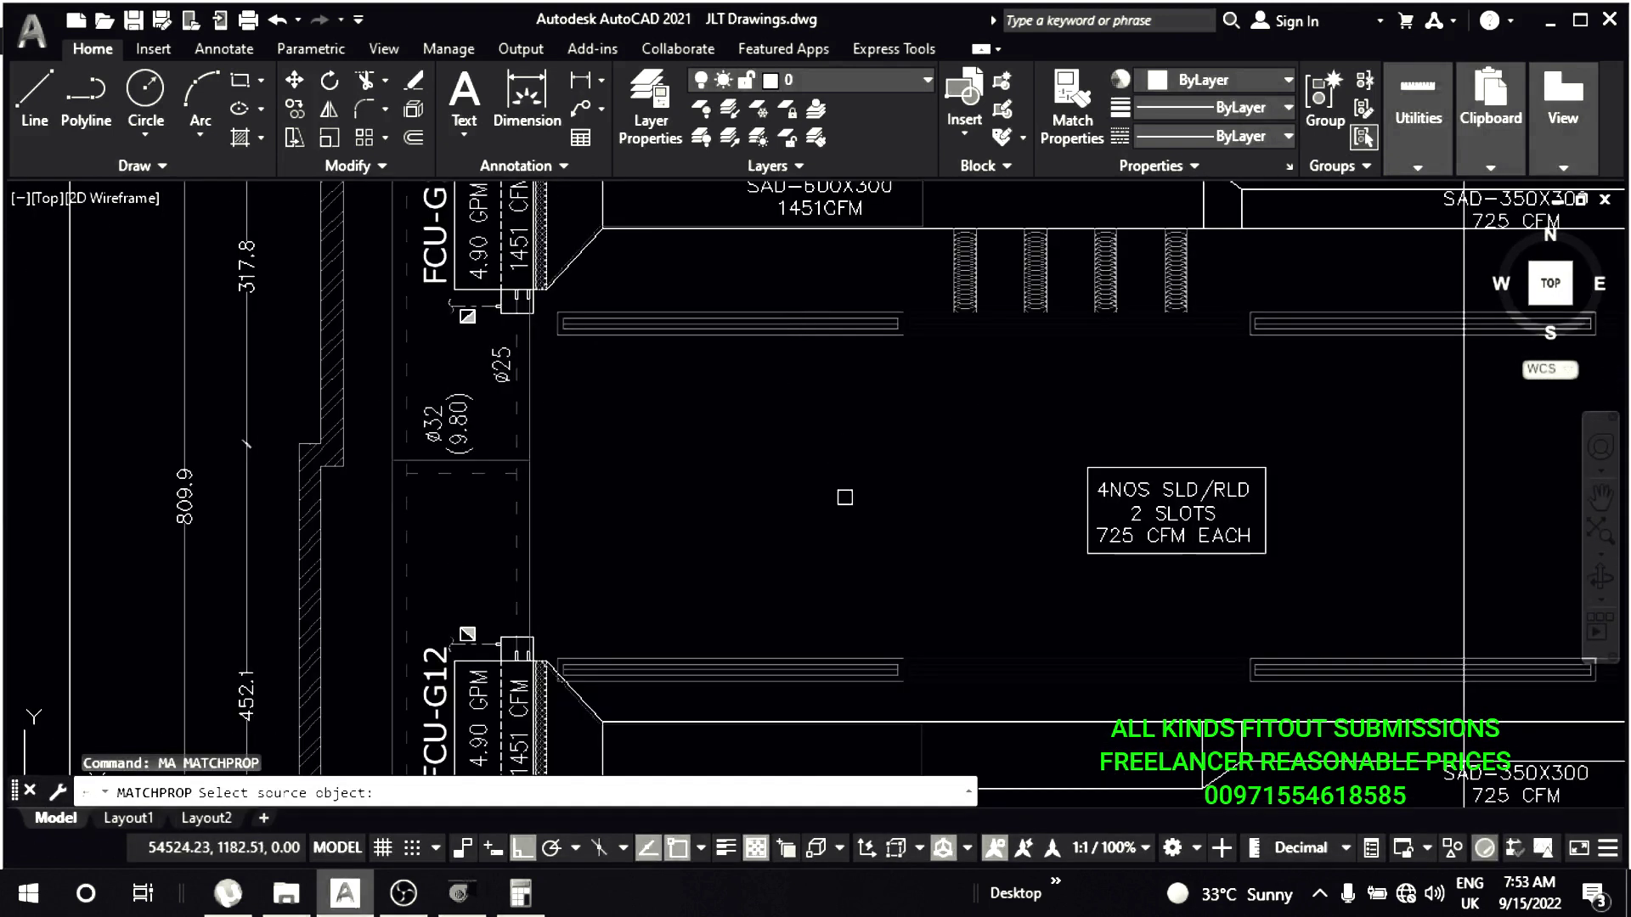
# - Attempt to match properties from the slot diffuser, cancelling the window selection
pyautogui.moveTo(844, 497); pyautogui.dragTo(846, 349, button='middle')
pyautogui.click(971, 526)
pyautogui.press('Escape')
pyautogui.moveTo(1013, 570); pyautogui.dragTo(777, 519, button='middle')
pyautogui.press('Return')
pyautogui.click(1096, 465)
pyautogui.click(890, 493)
pyautogui.moveTo(1522, 474); pyautogui.dragTo(1087, 443, button='middle')
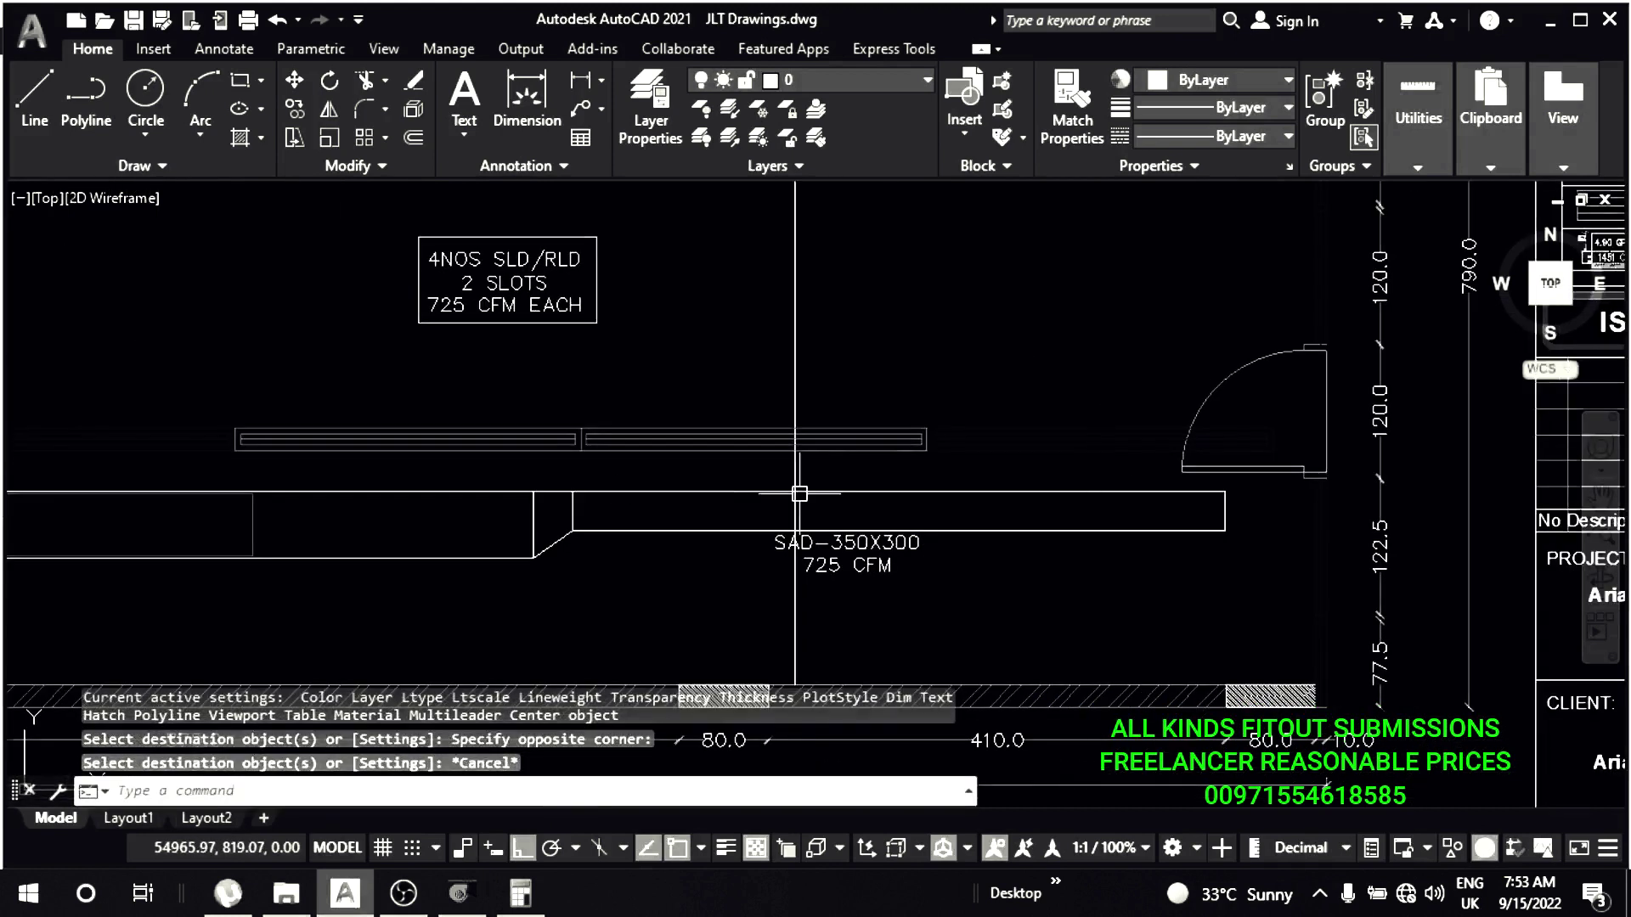
pyautogui.press('Escape')
# - Retry property matching from another source object, then abandon it
pyautogui.scroll(-3, 1053, 491)
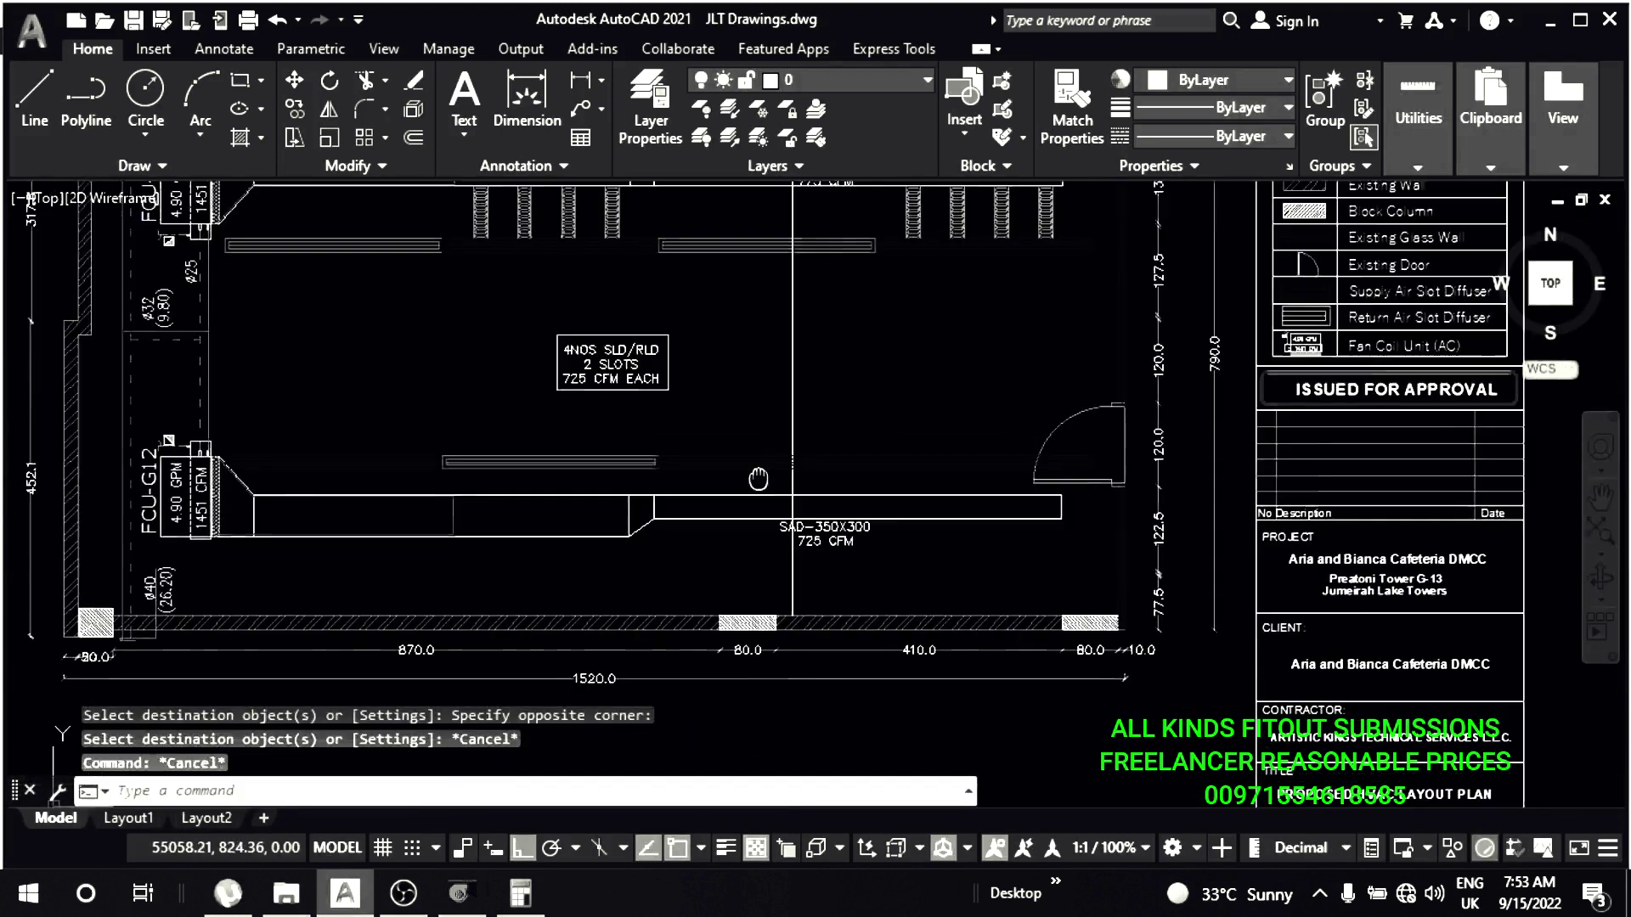
pyautogui.press('Return')
pyautogui.click(1053, 490)
pyautogui.scroll(3, 1054, 490)
pyautogui.click(1073, 443)
pyautogui.press('Escape')
pyautogui.press('Escape')
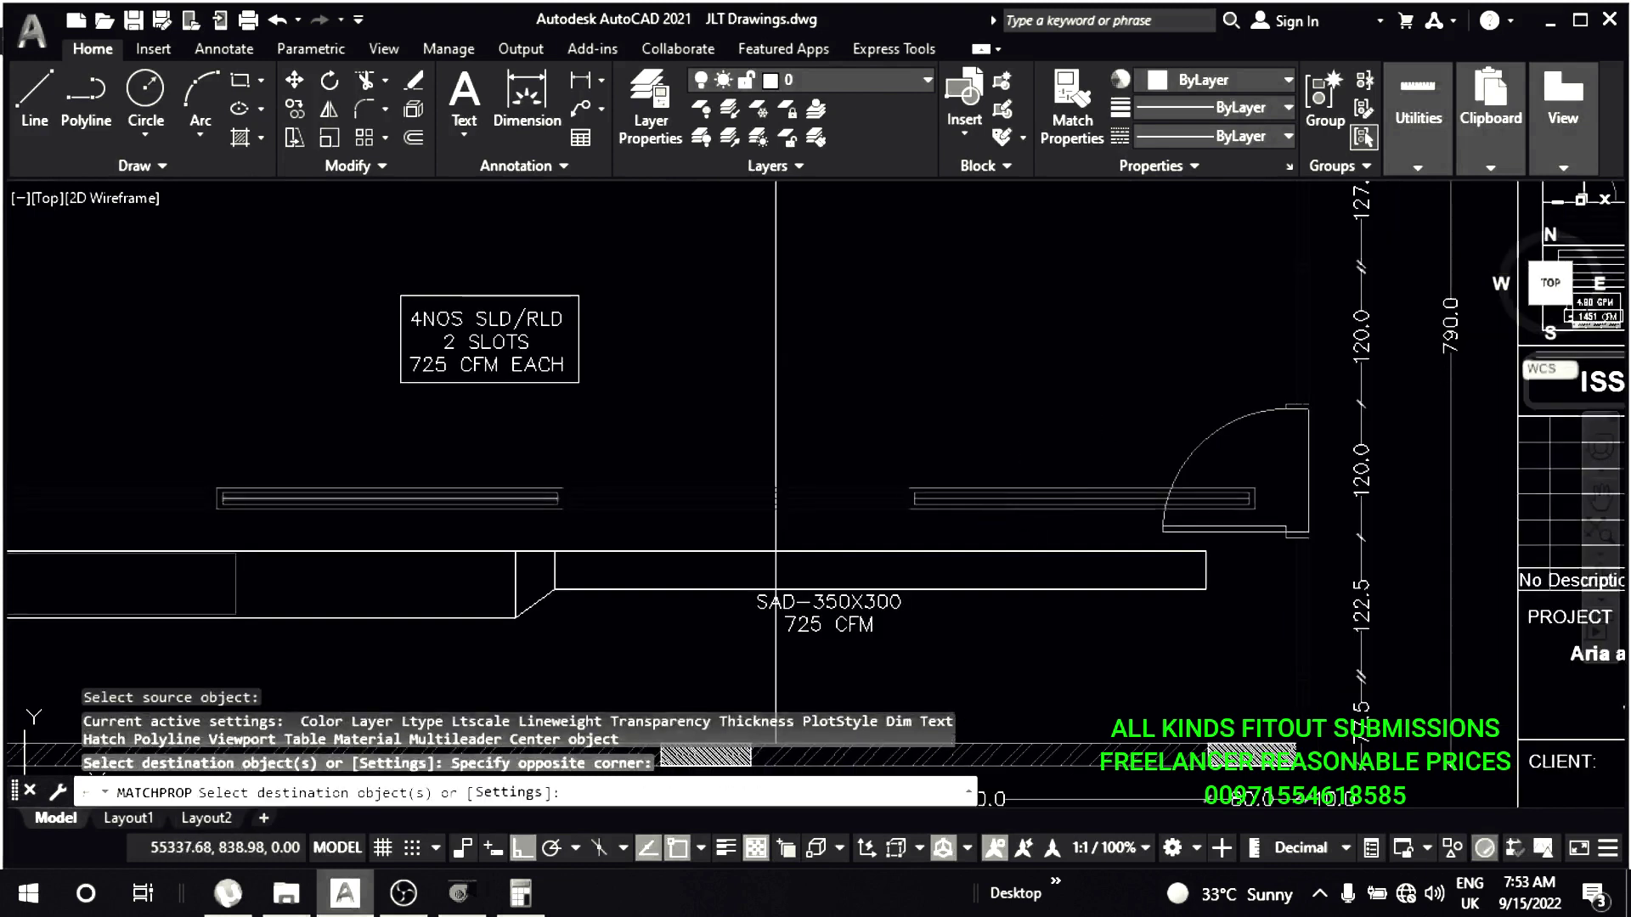
pyautogui.scroll(-2, 1053, 491)
pyautogui.moveTo(565, 538)
pyautogui.mouseDown(button='middle')
pyautogui.moveTo(781, 524)
pyautogui.moveTo(655, 368)
pyautogui.mouseUp(button='middle')
pyautogui.scroll(3, 655, 368)
pyautogui.scroll(1, 764, 322)
pyautogui.scroll(-4, 767, 381)
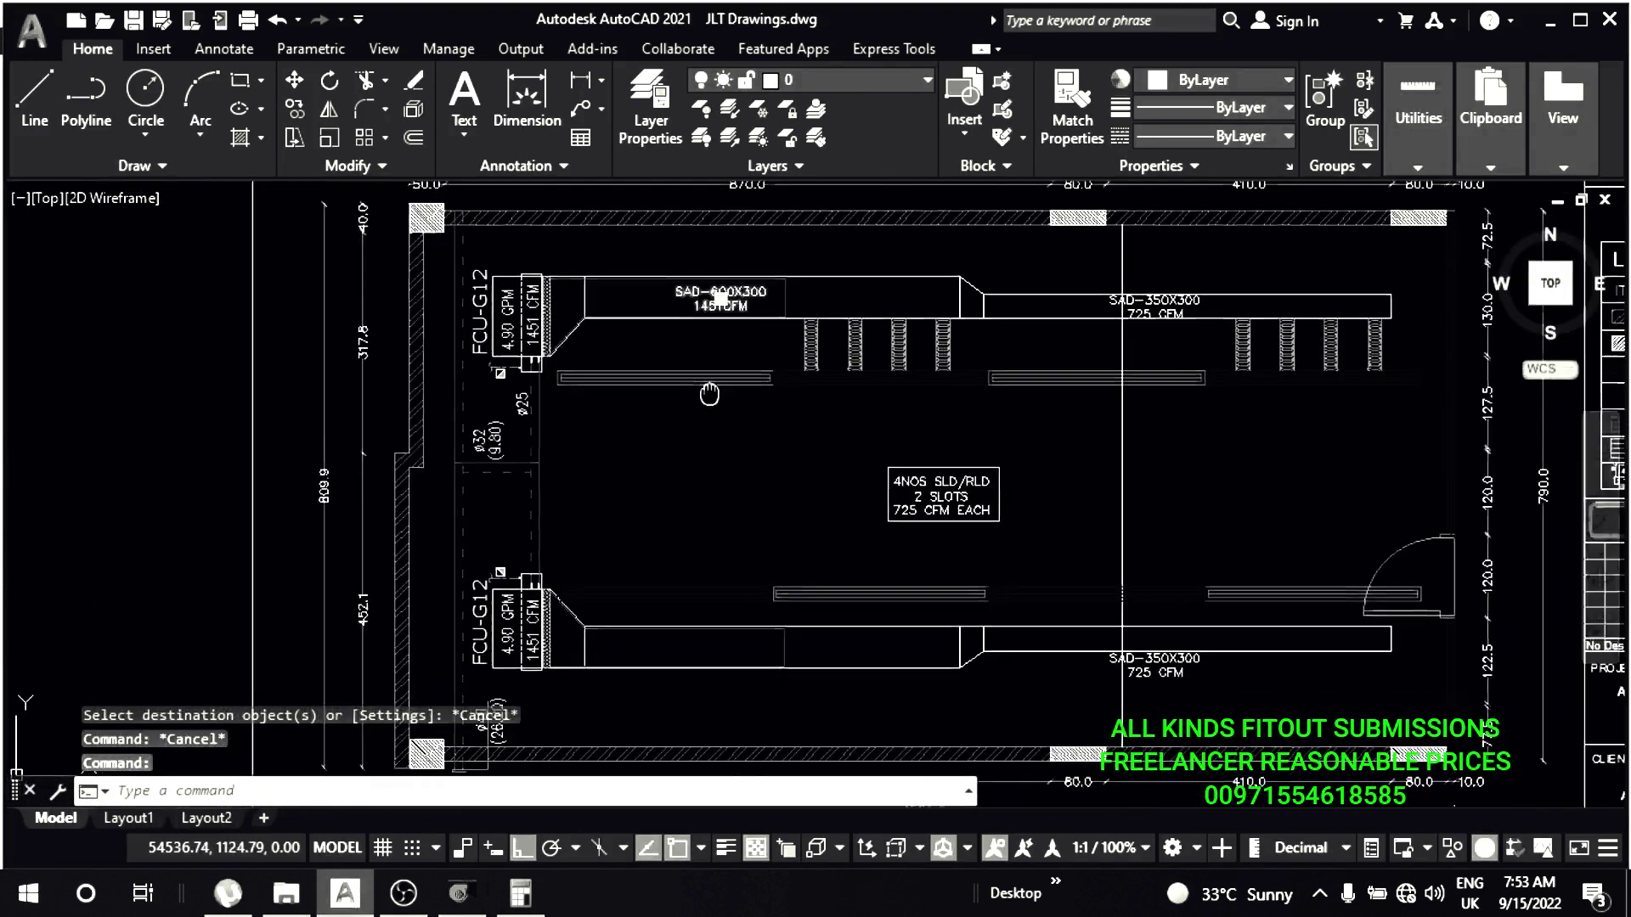
pyautogui.scroll(1, 705, 346)
# - Copy the SAD-600X300 1451CFM label onto the lower duct
pyautogui.press('Return')
pyautogui.click(705, 235)
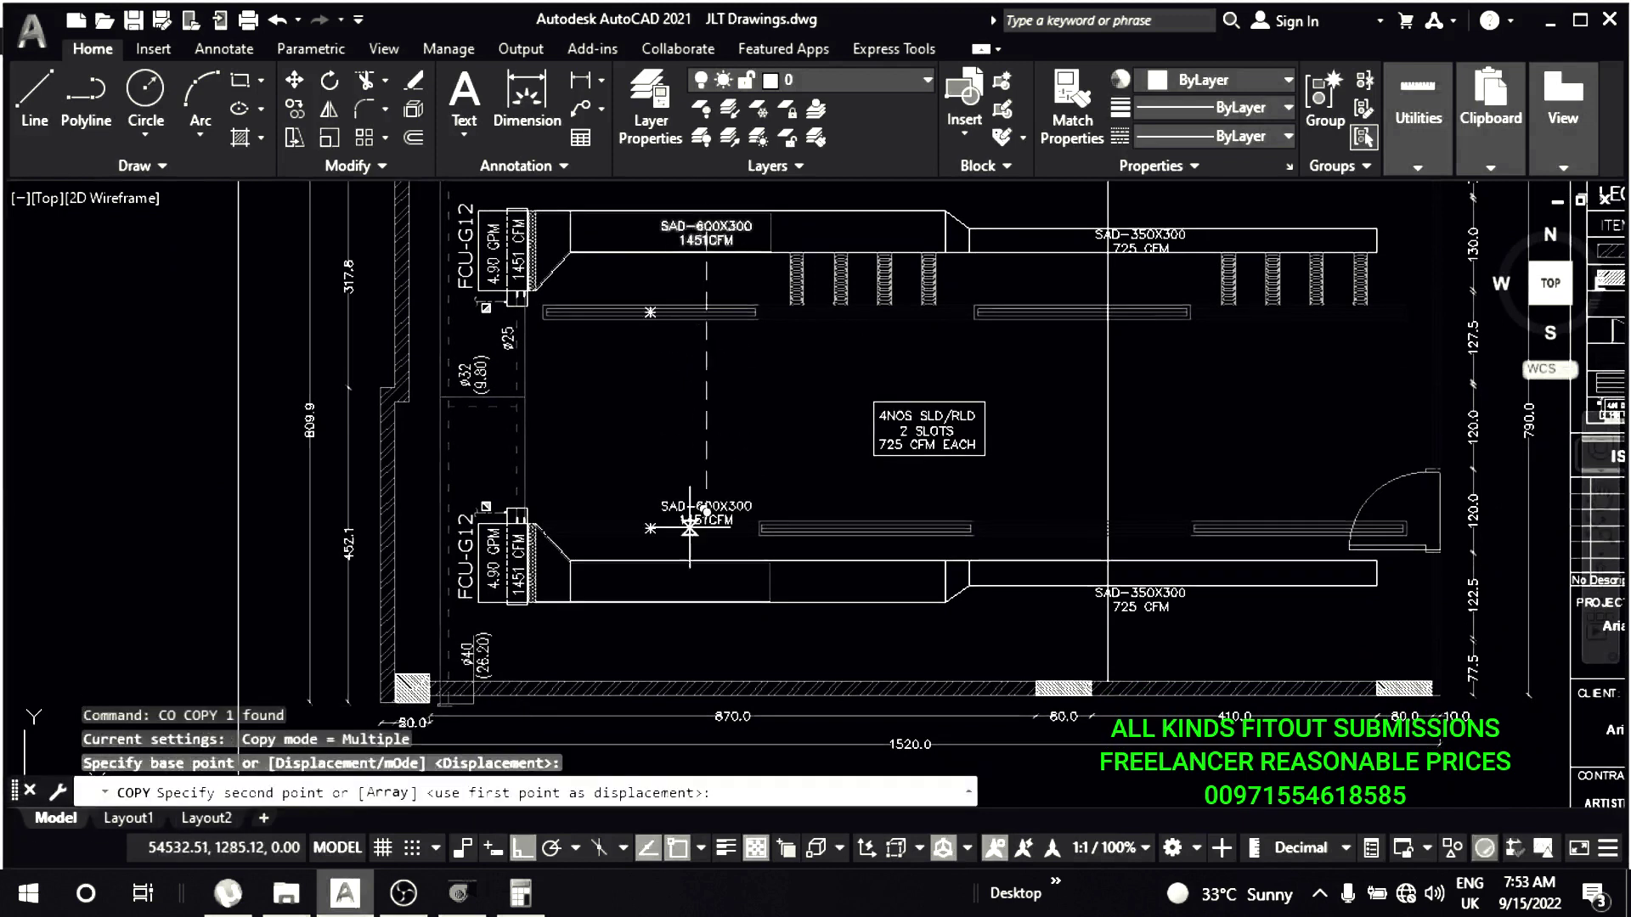
pyautogui.scroll(6, 705, 255)
pyautogui.click(762, 560)
pyautogui.press('Escape')
pyautogui.scroll(-4, 762, 560)
pyautogui.scroll(1, 903, 339)
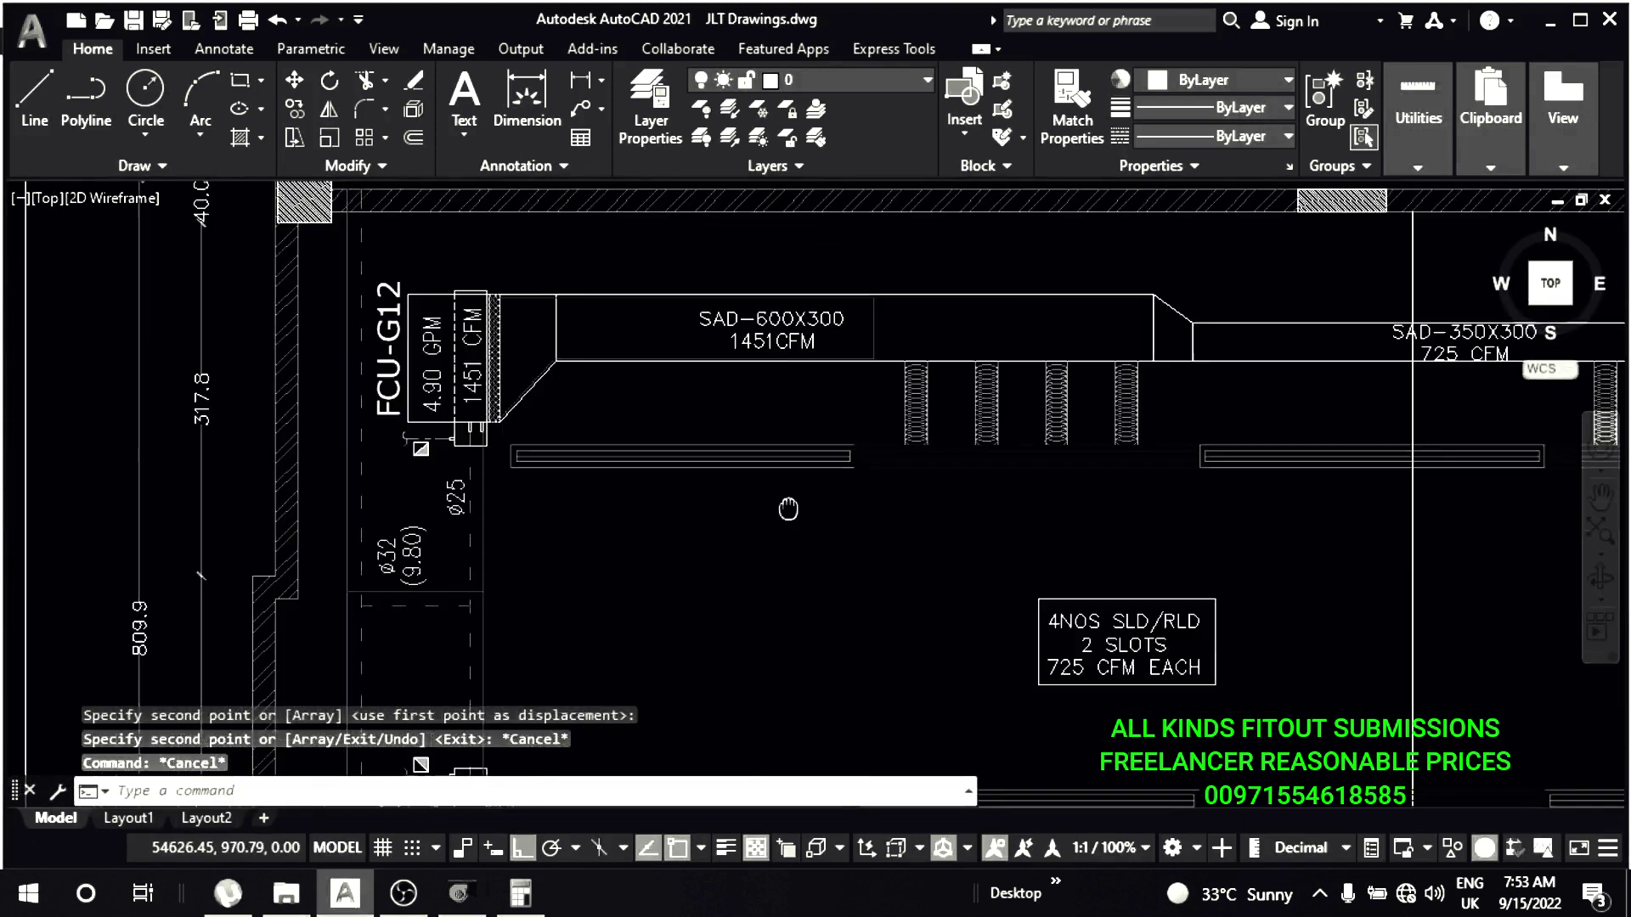
pyautogui.scroll(-1, 857, 374)
# - With Ortho off, copy one flexible connector coil onto the lower duct
pyautogui.write('co')
pyautogui.press('Return')
pyautogui.scroll(2, 857, 375)
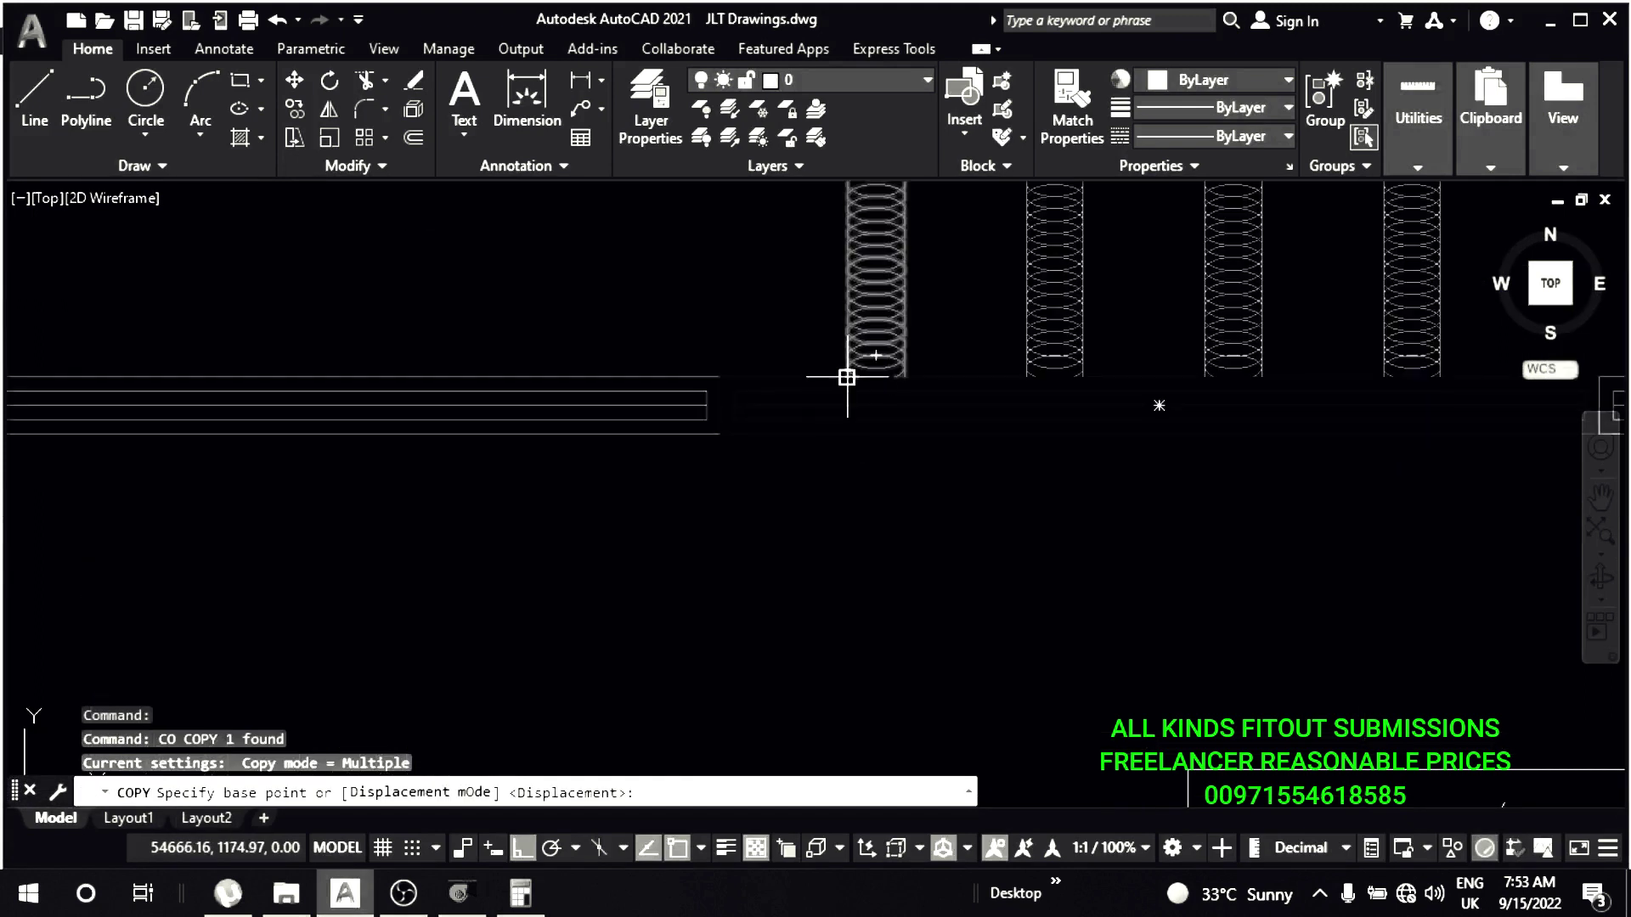
pyautogui.click(876, 356)
pyautogui.click(520, 847)
pyautogui.scroll(-3, 587, 535)
pyautogui.scroll(1, 654, 272)
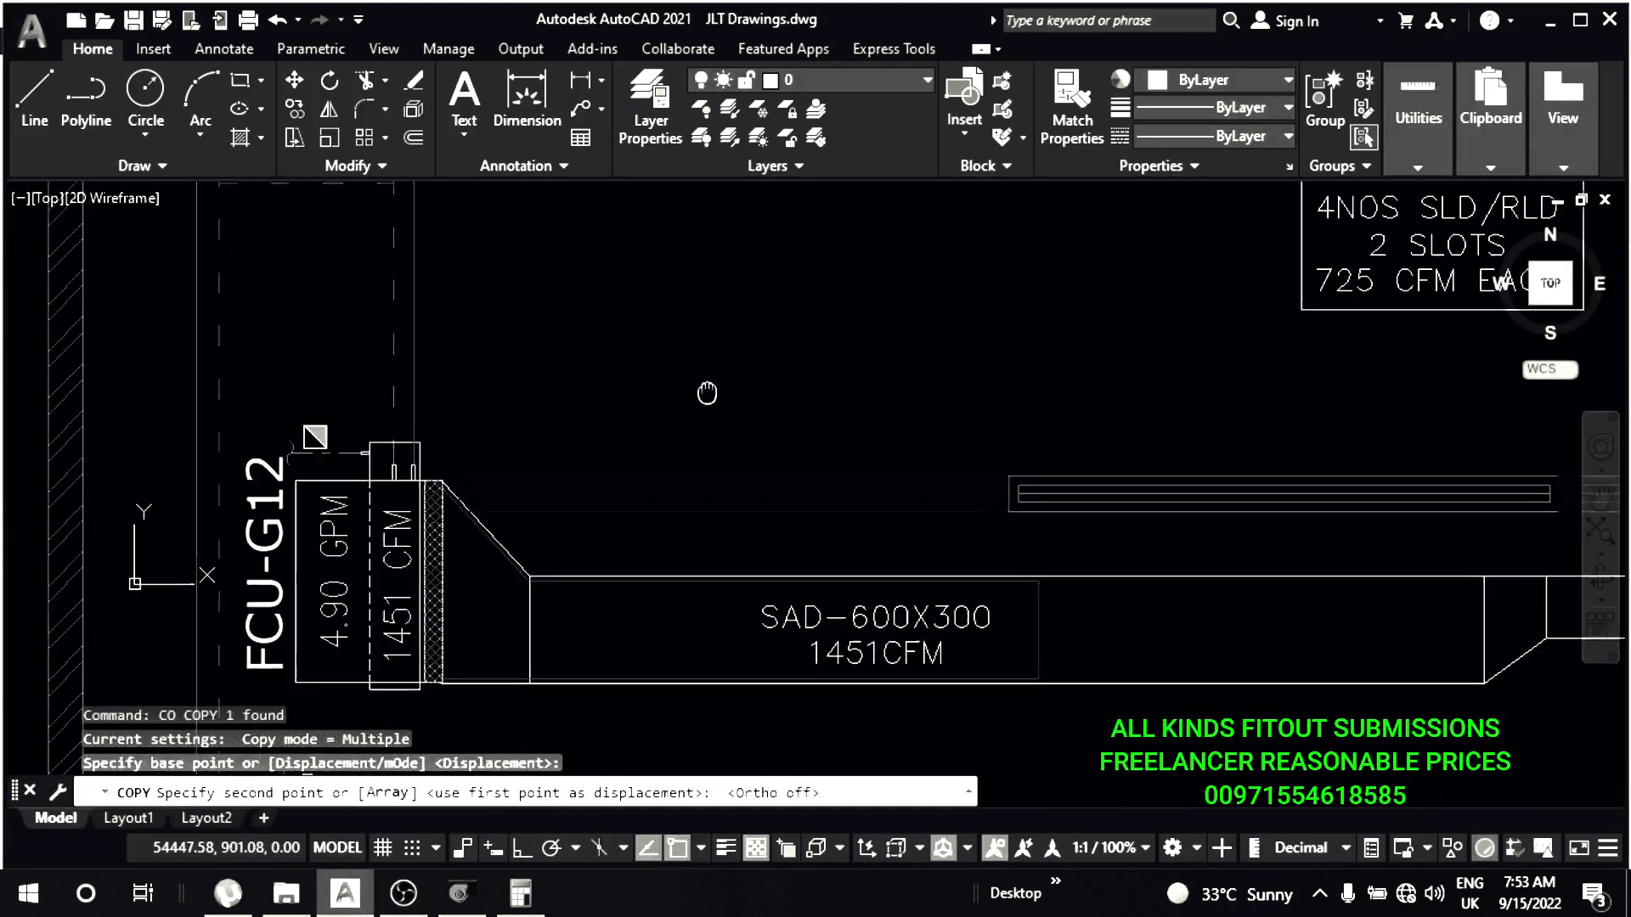
pyautogui.scroll(3, 519, 512)
pyautogui.click(553, 550)
pyautogui.press('Escape')
pyautogui.scroll(-3, 553, 550)
# - Explode the copied connector and erase the coil's top circles
pyautogui.click(713, 521)
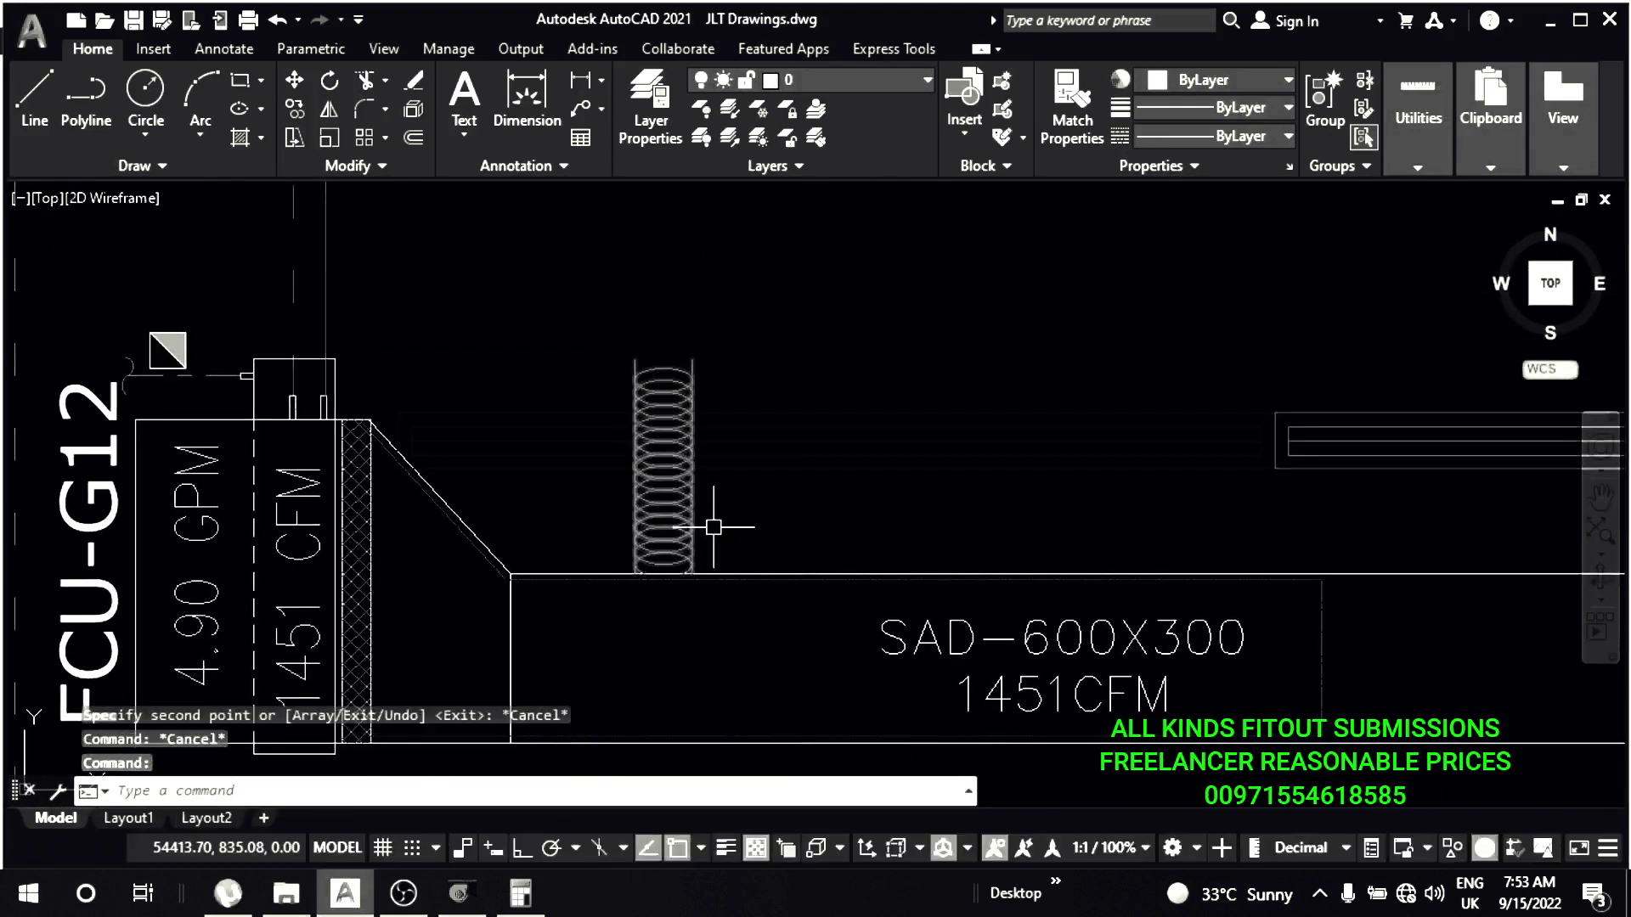
pyautogui.press('x')
pyautogui.press('Return')
pyautogui.scroll(2, 697, 349)
pyautogui.click(696, 349)
pyautogui.moveTo(640, 604); pyautogui.dragTo(661, 455, button='middle')
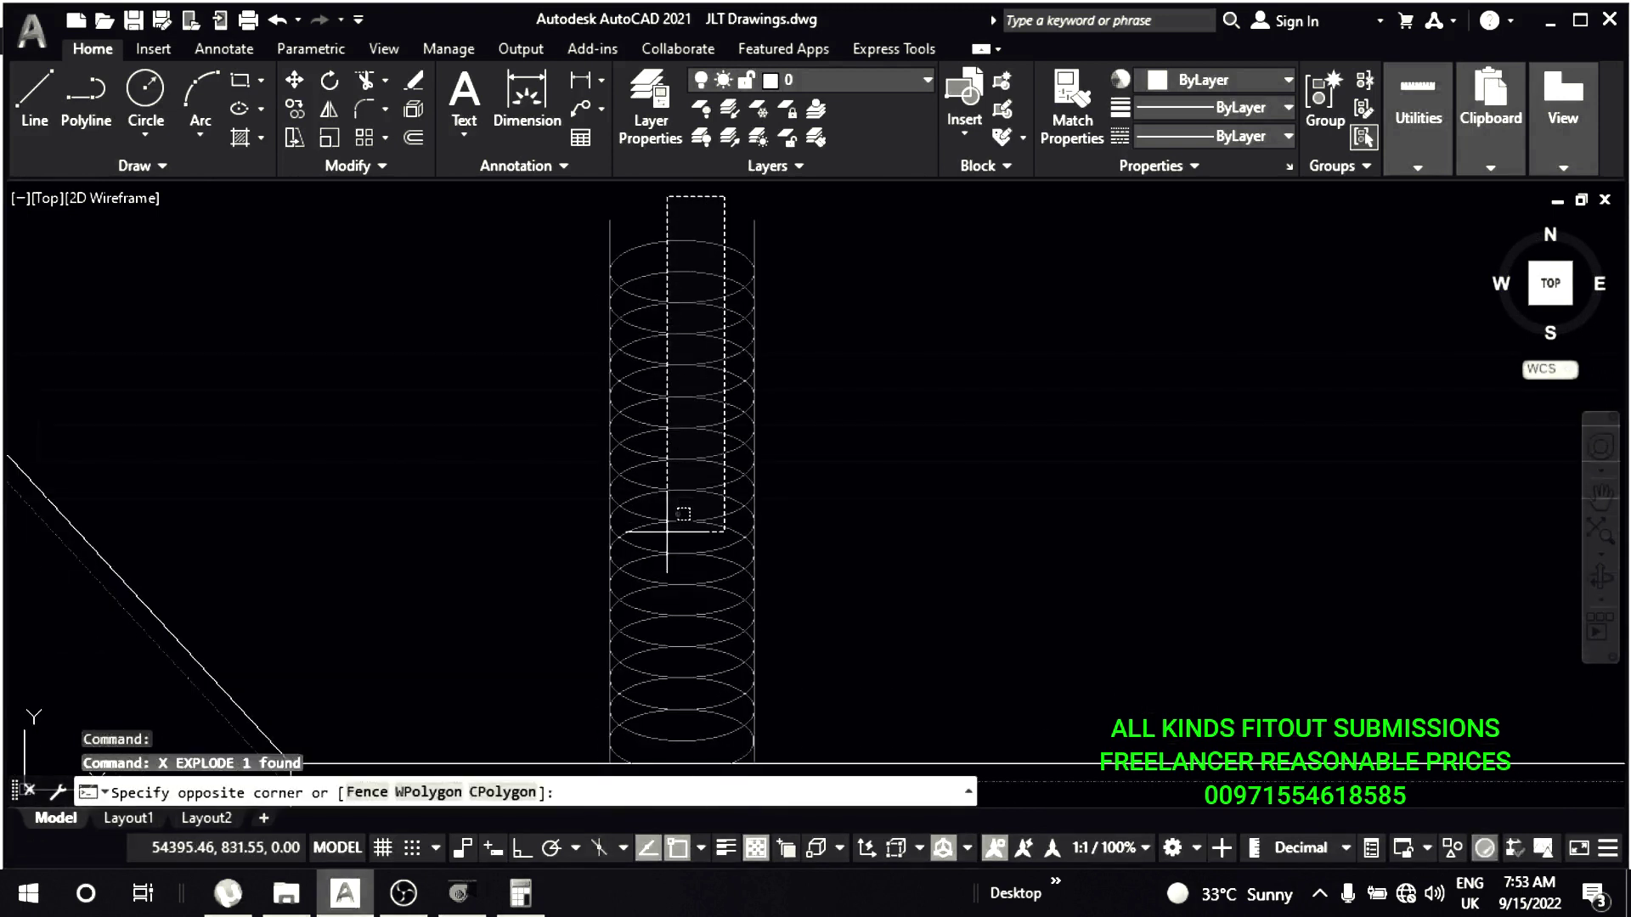
pyautogui.click(671, 497)
pyautogui.scroll(-2, 671, 497)
pyautogui.click(958, 553)
pyautogui.click(876, 343)
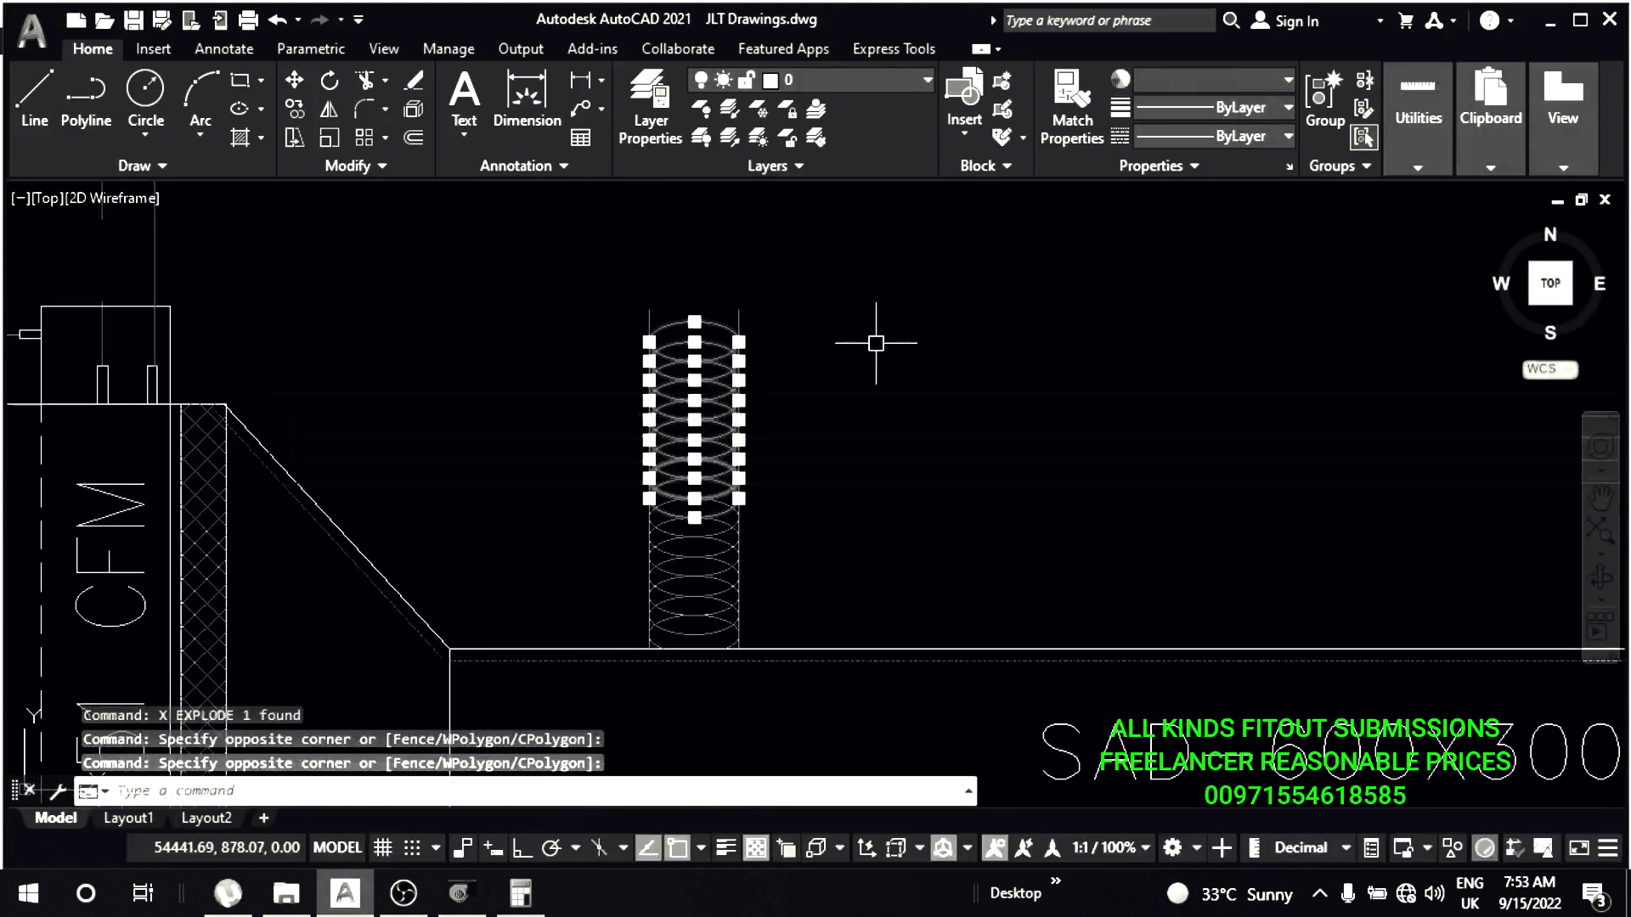
pyautogui.press('e')
pyautogui.press('Return')
pyautogui.press('Escape')
pyautogui.press('Escape')
# - Mirror the two selected coil parts and erase the stray object at the top
pyautogui.scroll(3, 736, 480)
pyautogui.scroll(1, 794, 517)
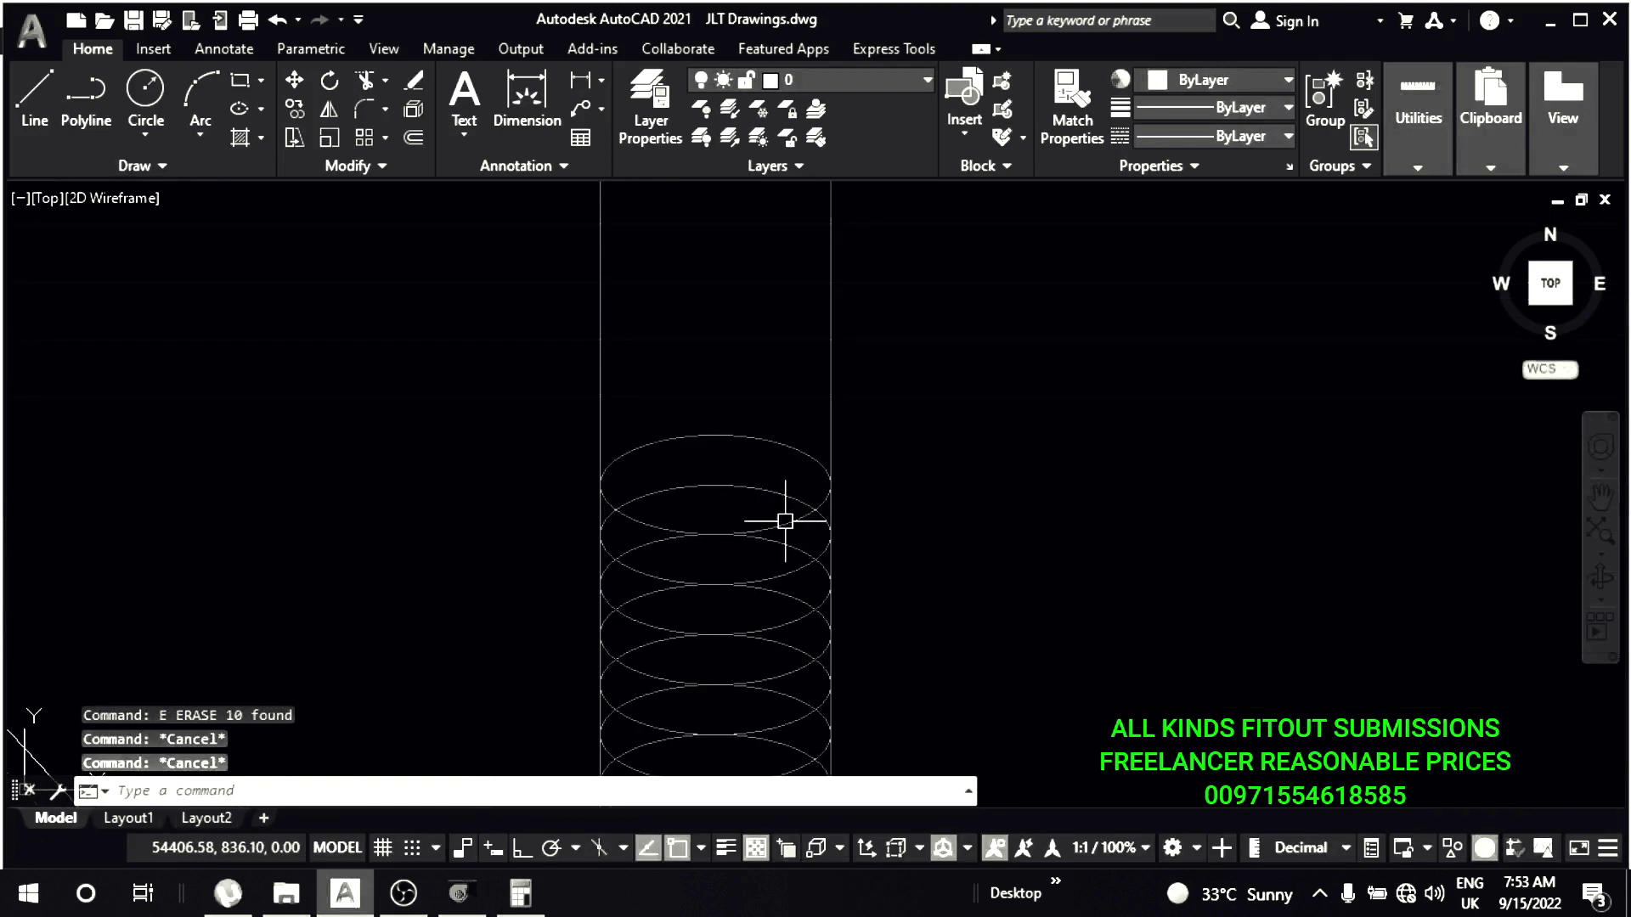
pyautogui.write('mi')
pyautogui.press('Return')
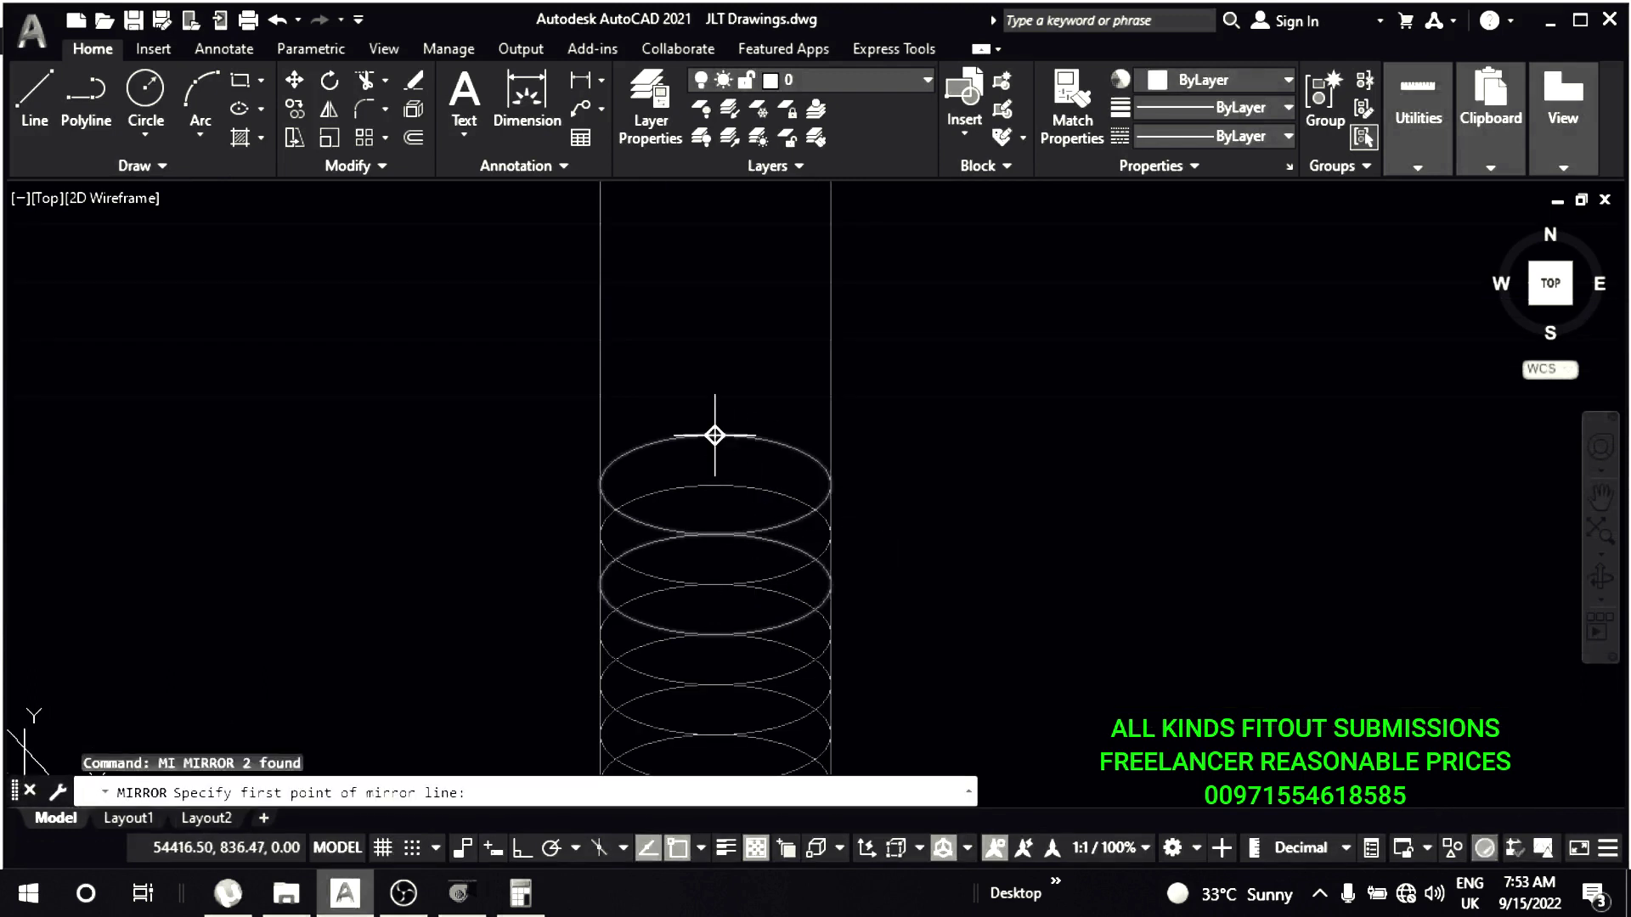
pyautogui.click(721, 744)
pyautogui.press('Return')
pyautogui.press('Escape')
pyautogui.press('Escape')
pyautogui.click(799, 323)
pyautogui.write('e')
pyautogui.press('Return')
# - Abandon a move, then fence-trim the coil's side lines
pyautogui.write('m')
pyautogui.press('Return')
pyautogui.click(728, 419)
pyautogui.press('Escape')
pyautogui.press('Escape')
pyautogui.scroll(-2, 797, 459)
pyautogui.write('tr')
pyautogui.press('Return')
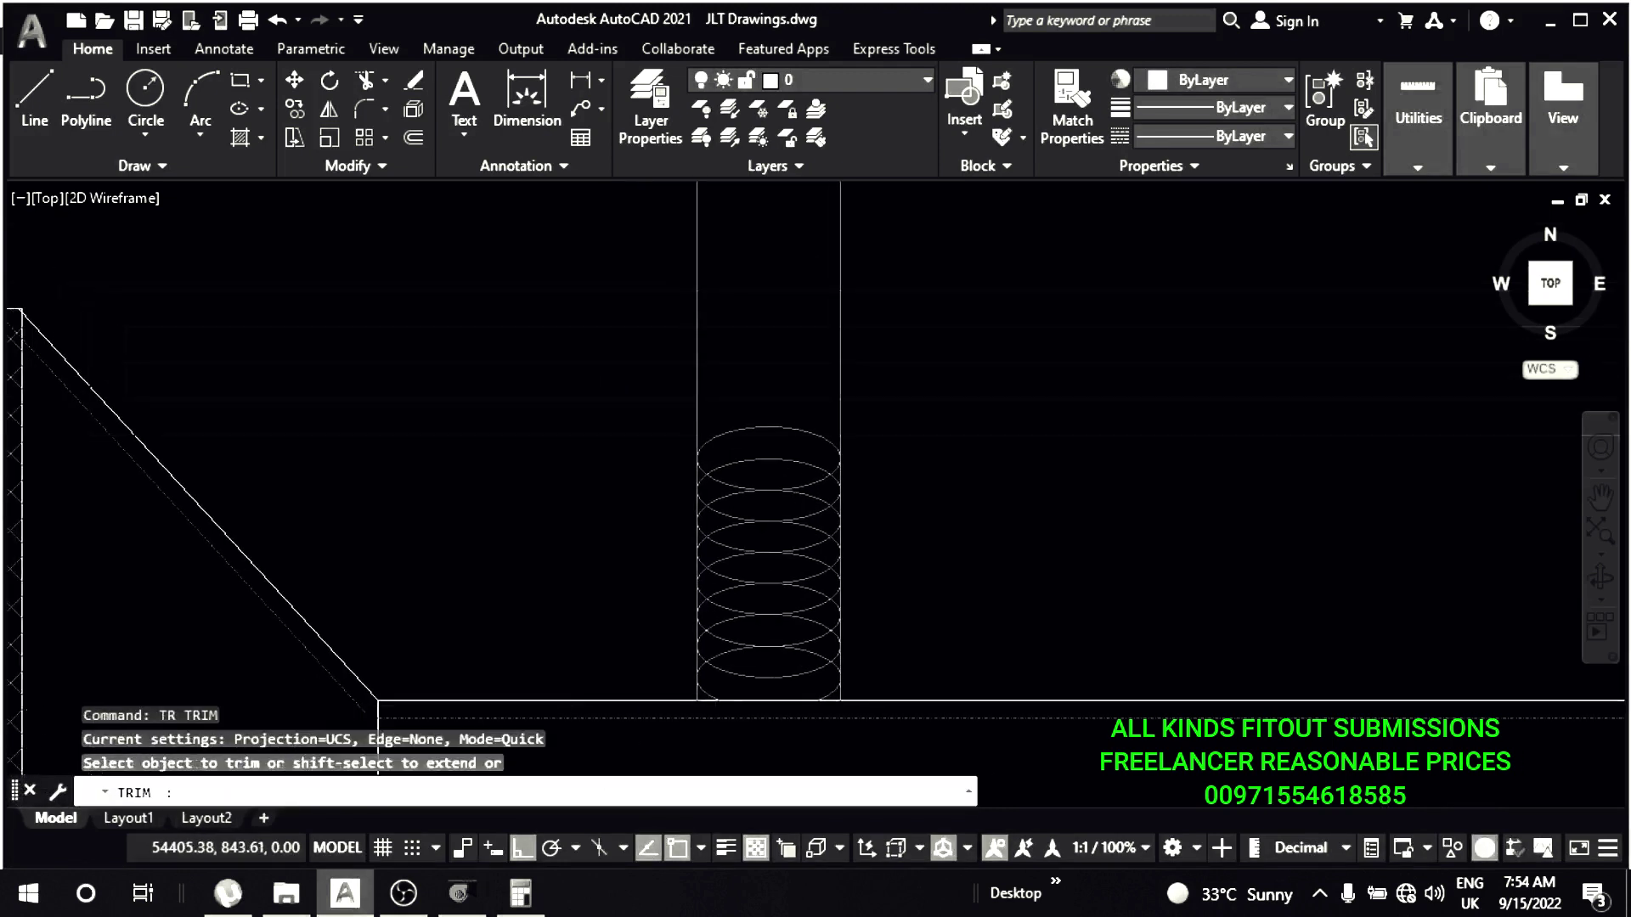
pyautogui.scroll(4, 820, 423)
pyautogui.click(939, 390)
pyautogui.click(470, 418)
pyautogui.press('Return')
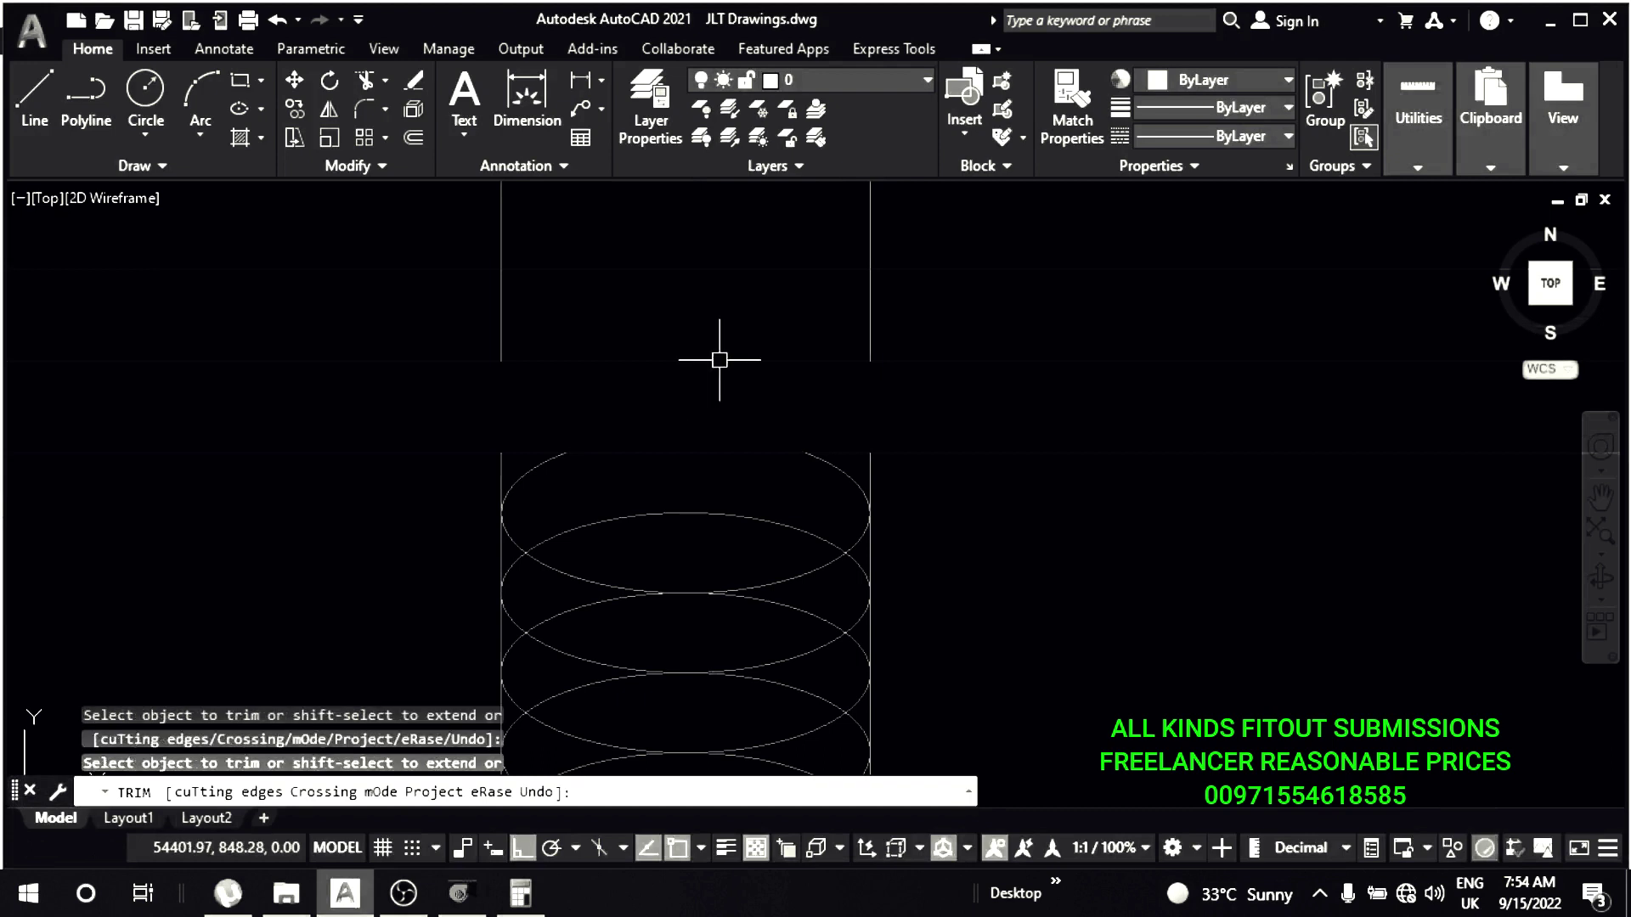
pyautogui.press('Escape')
pyautogui.press('Escape')
# - Erase both remaining side lines of the coil
pyautogui.scroll(-2, 838, 340)
pyautogui.click(906, 317)
pyautogui.click(506, 305)
pyautogui.write('e')
pyautogui.press('Return')
# - Save the coil ellipses as a block named FLEX
pyautogui.moveTo(692, 414); pyautogui.dragTo(779, 375, button='middle')
pyautogui.click(775, 370)
pyautogui.click(557, 583)
pyautogui.scroll(-1, 578, 586)
pyautogui.write('b')
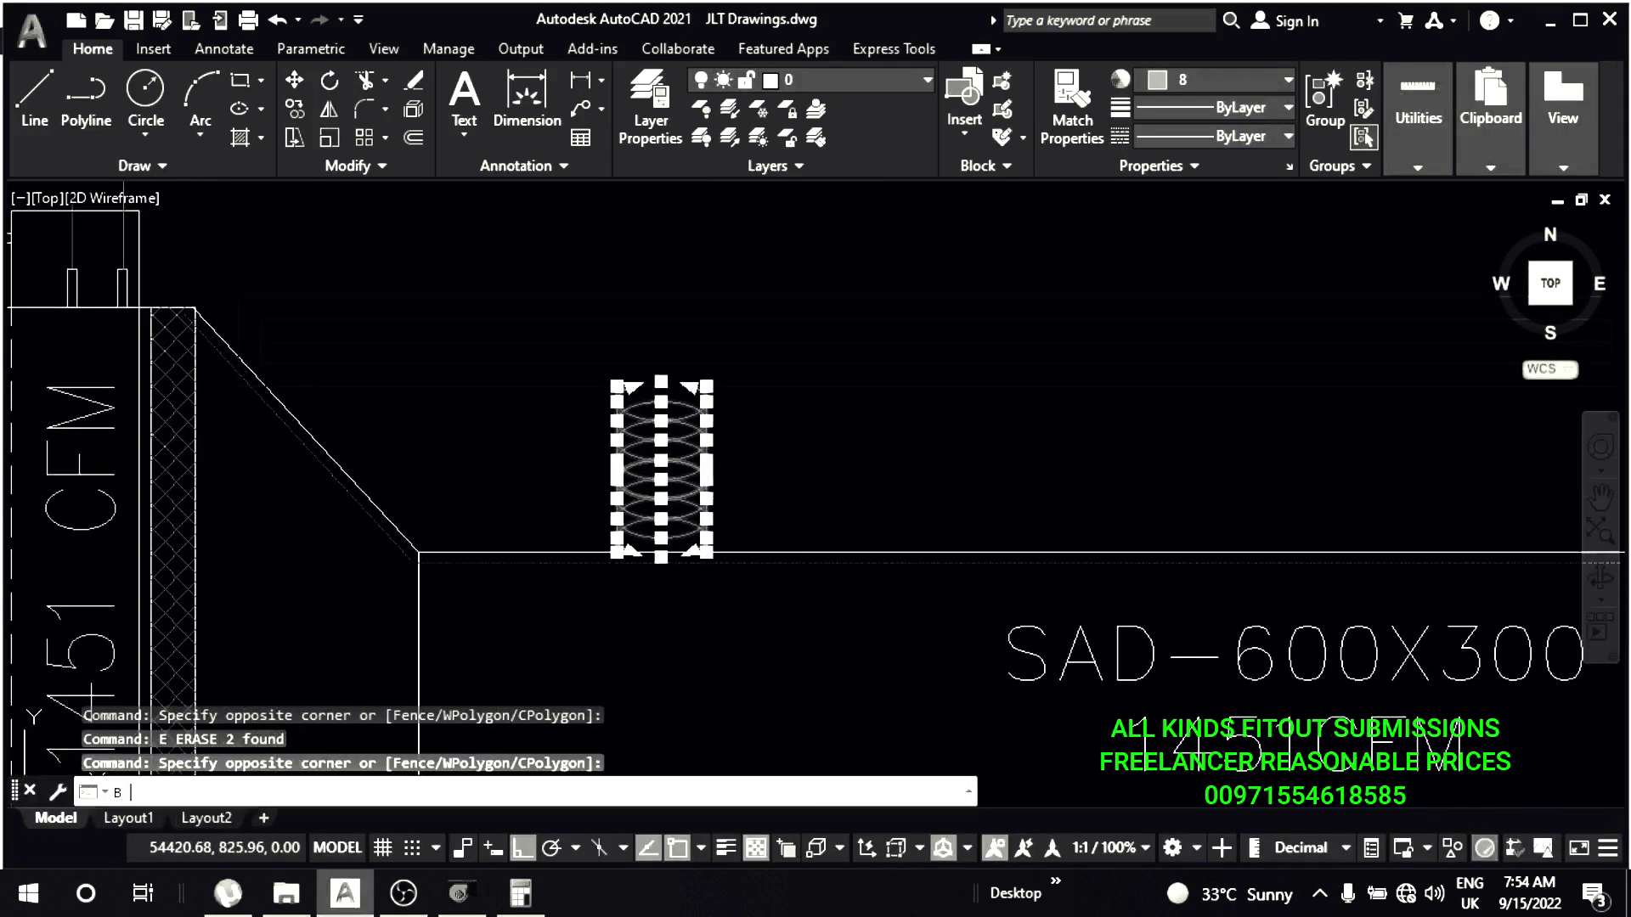
pyautogui.press('Return')
pyautogui.write('FLEX')
pyautogui.click(900, 646)
pyautogui.press('Escape')
pyautogui.press('Escape')
# - Shift the FLEX block slightly left and copy a second coil to its right
pyautogui.moveTo(681, 485)
pyautogui.mouseDown(button='middle')
pyautogui.moveTo(722, 488)
pyautogui.moveTo(615, 481)
pyautogui.mouseUp(button='middle')
pyautogui.write('m')
pyautogui.press('Return')
pyautogui.click(984, 473)
pyautogui.click(895, 490)
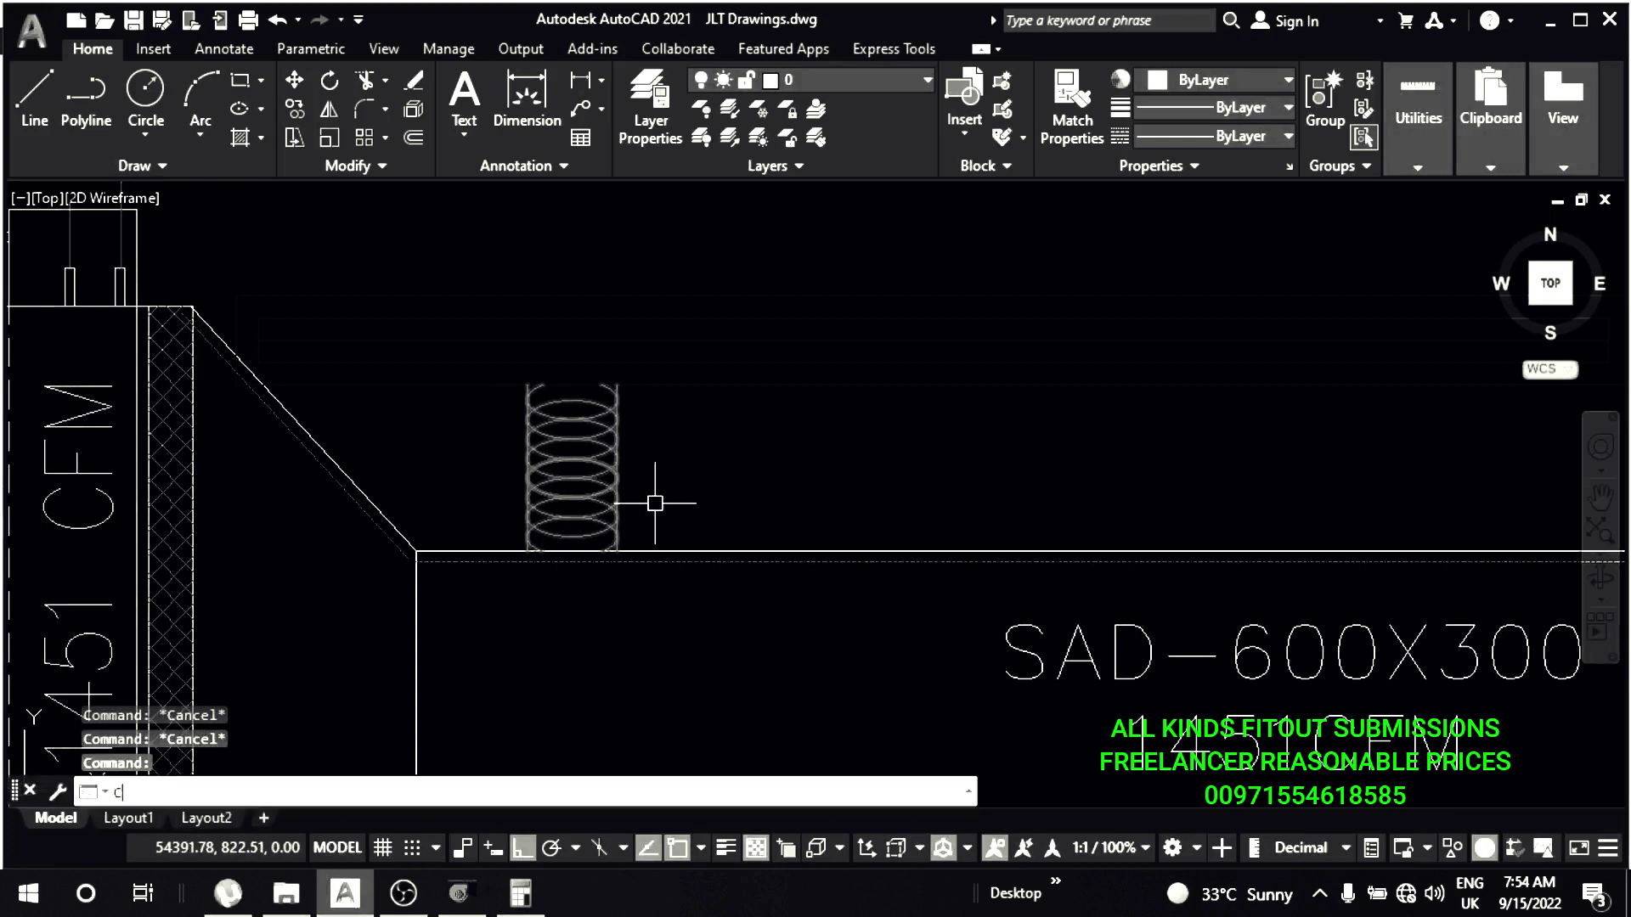
pyautogui.write('co')
pyautogui.press('Return')
pyautogui.click(655, 476)
pyautogui.click(936, 476)
pyautogui.press('Escape')
# - Mirror the left FLEX coil about the middle coil to extend the connector row
pyautogui.moveTo(737, 449); pyautogui.dragTo(586, 509)
pyautogui.write('mi')
pyautogui.press('Return')
pyautogui.click(852, 393)
pyautogui.click(851, 318)
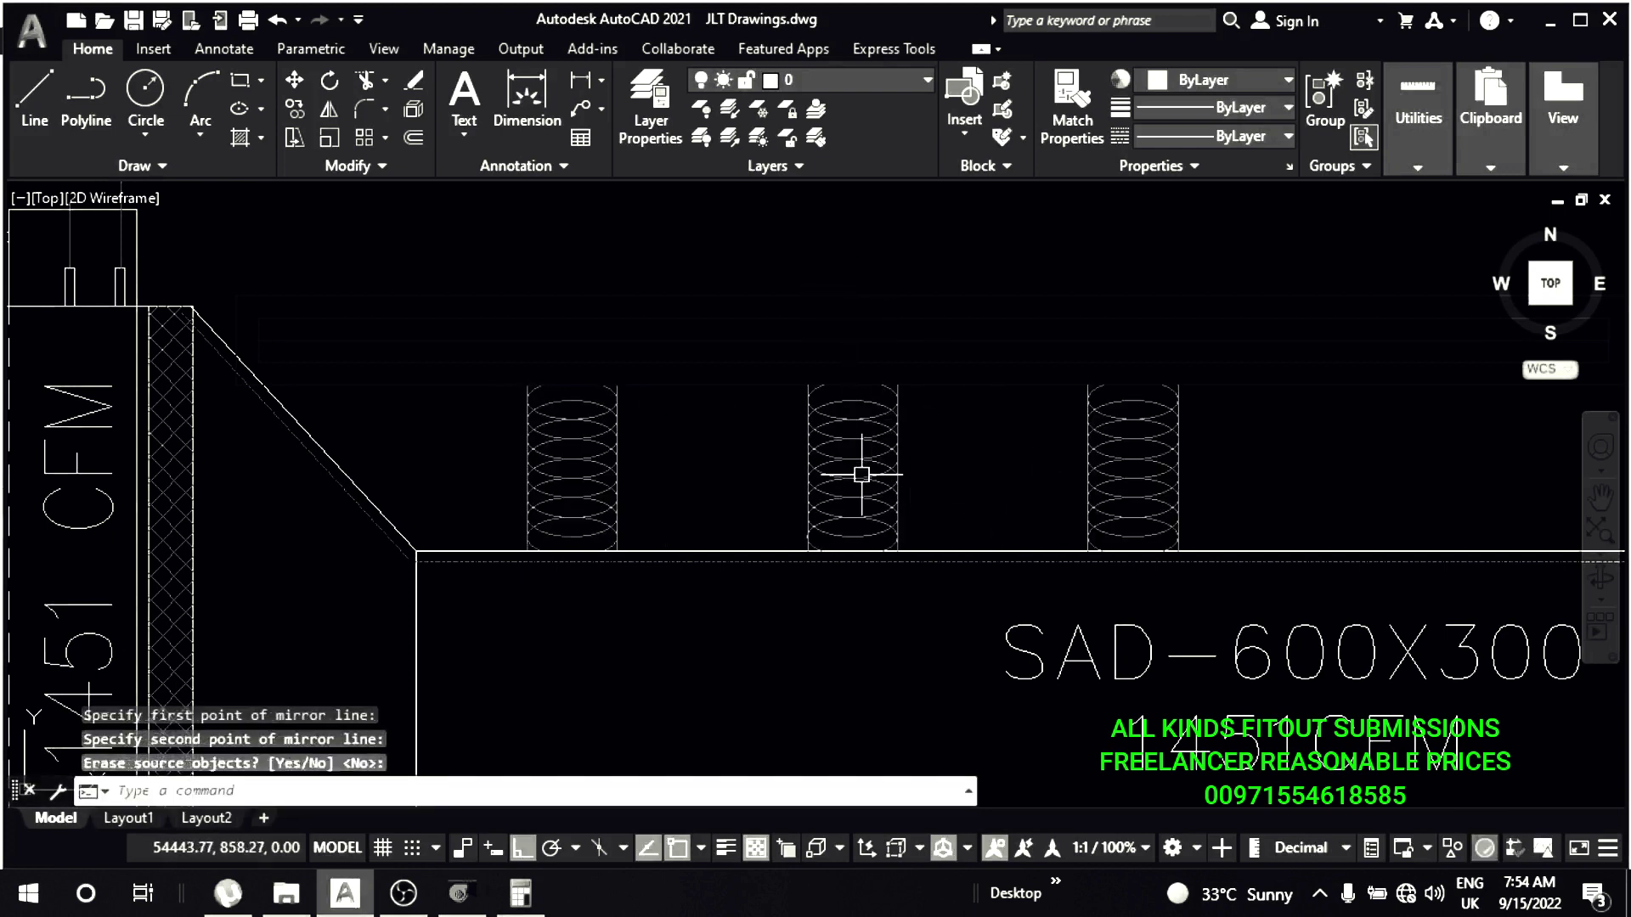
pyautogui.press('Return')
pyautogui.moveTo(953, 457); pyautogui.dragTo(748, 546, button='middle')
pyautogui.write('mi')
pyautogui.press('Return')
pyautogui.click(927, 493)
# - Finish the mirror by setting its second axis point
pyautogui.click(917, 310)
pyautogui.scroll(-5, 917, 310)
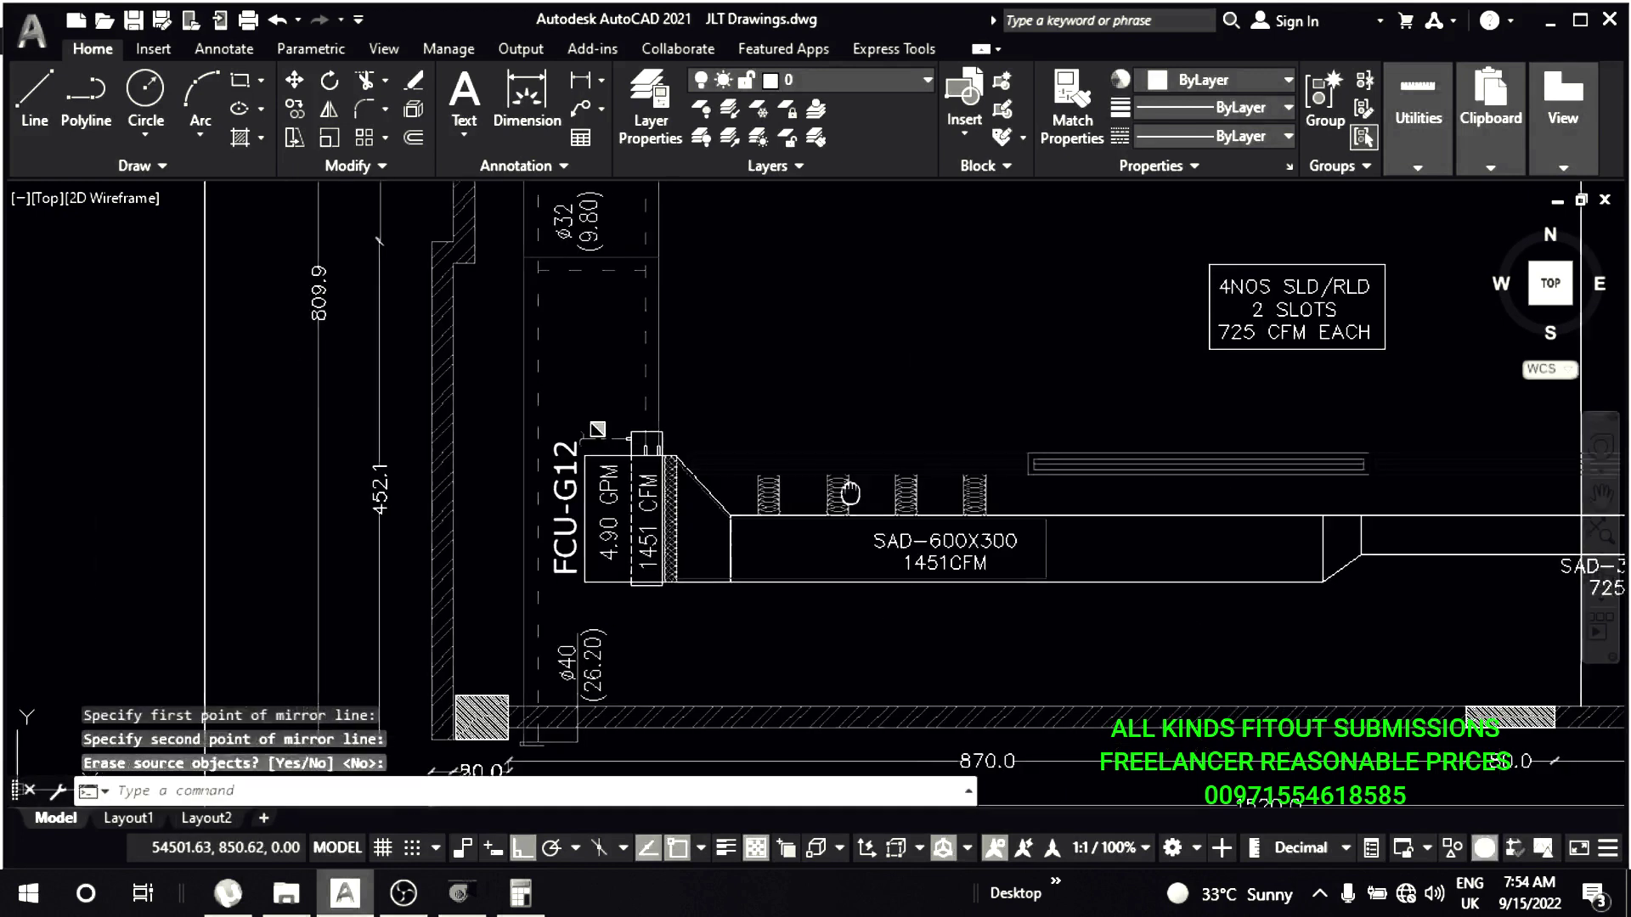
pyautogui.scroll(6, 1085, 467)
pyautogui.press('Escape')
# - Select the duct transition end lines and try MOVE and TRIM, cancelling both
pyautogui.moveTo(1085, 467); pyautogui.dragTo(951, 493)
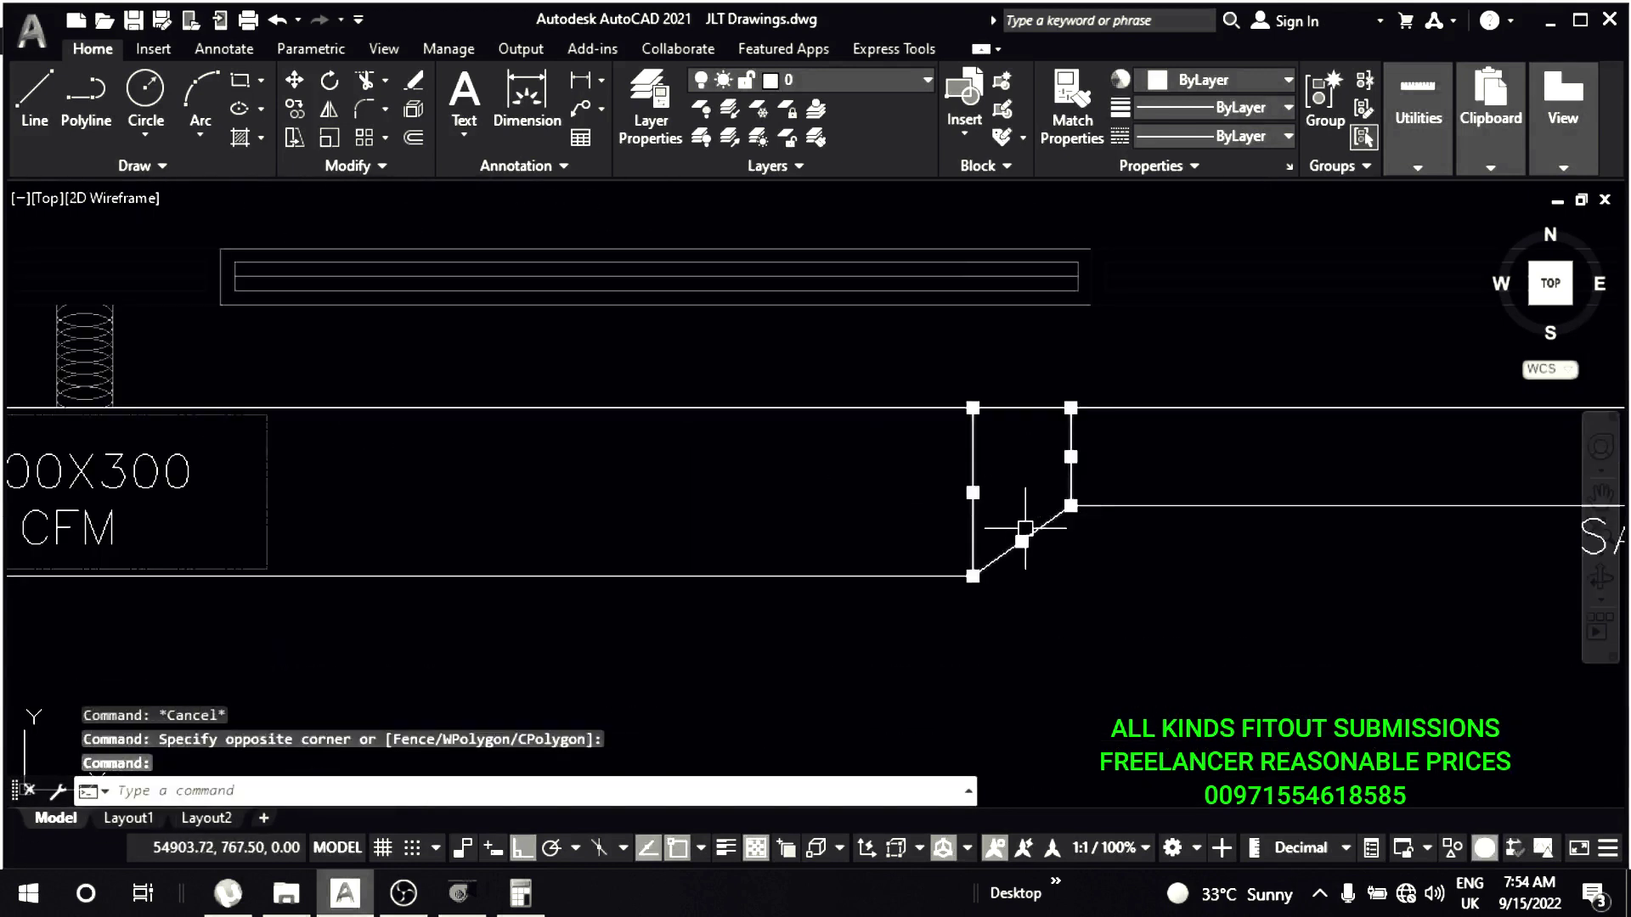
pyautogui.scroll(-3, 1028, 475)
pyautogui.write('m')
pyautogui.press('Return')
pyautogui.click(1089, 581)
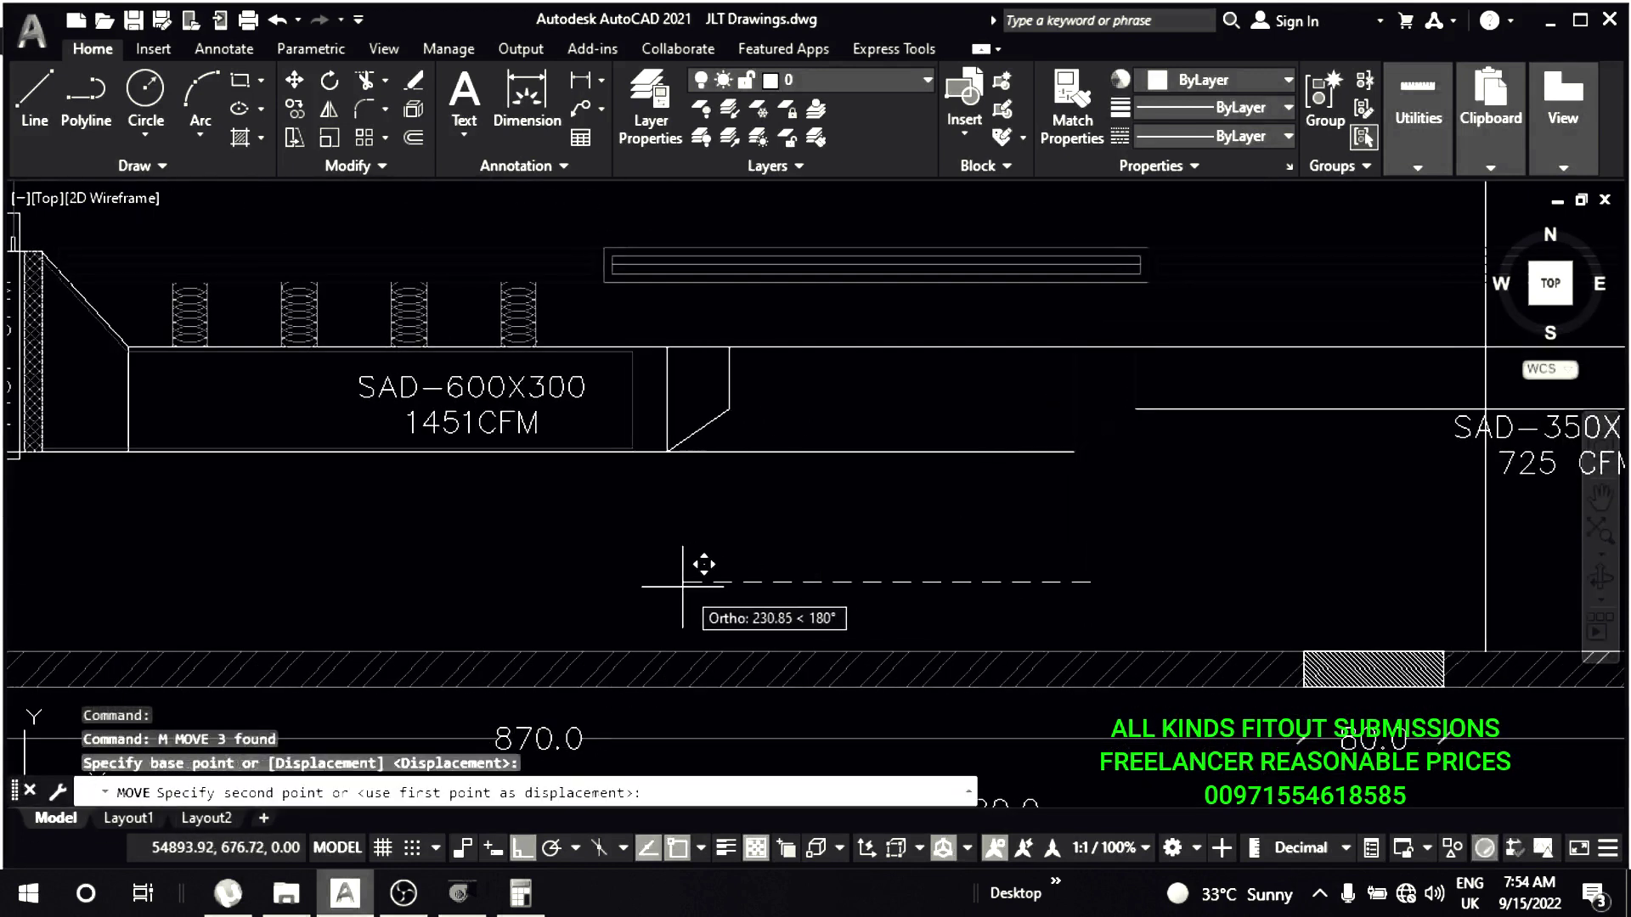
pyautogui.press('Escape')
pyautogui.moveTo(880, 405); pyautogui.dragTo(909, 456, button='middle')
pyautogui.press('Escape')
pyautogui.press('Escape')
pyautogui.write('TR')
pyautogui.press('Return')
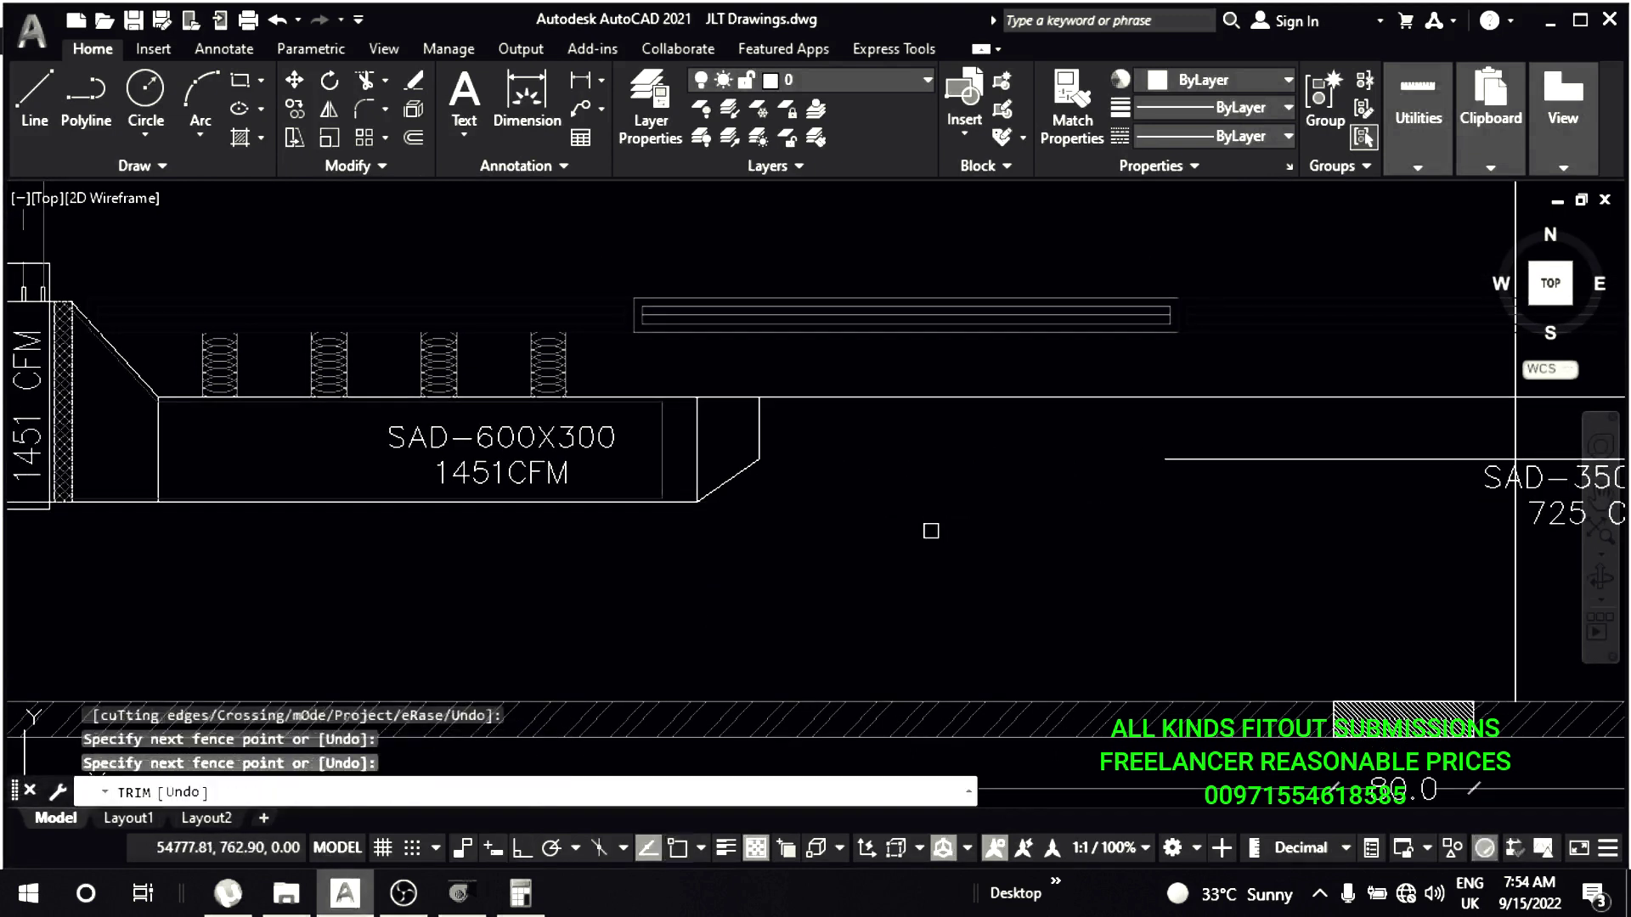
pyautogui.press('Escape')
# - Extend the lower duct's edge line toward the SAD-350X300 section with EX
pyautogui.write('EX')
pyautogui.press('Return')
pyautogui.click(1223, 459)
pyautogui.press('Escape')
pyautogui.scroll(-5, 1104, 484)
pyautogui.scroll(5, 992, 493)
# - Select the SAD-350X300 label and start moving it from a base point
pyautogui.click(992, 491)
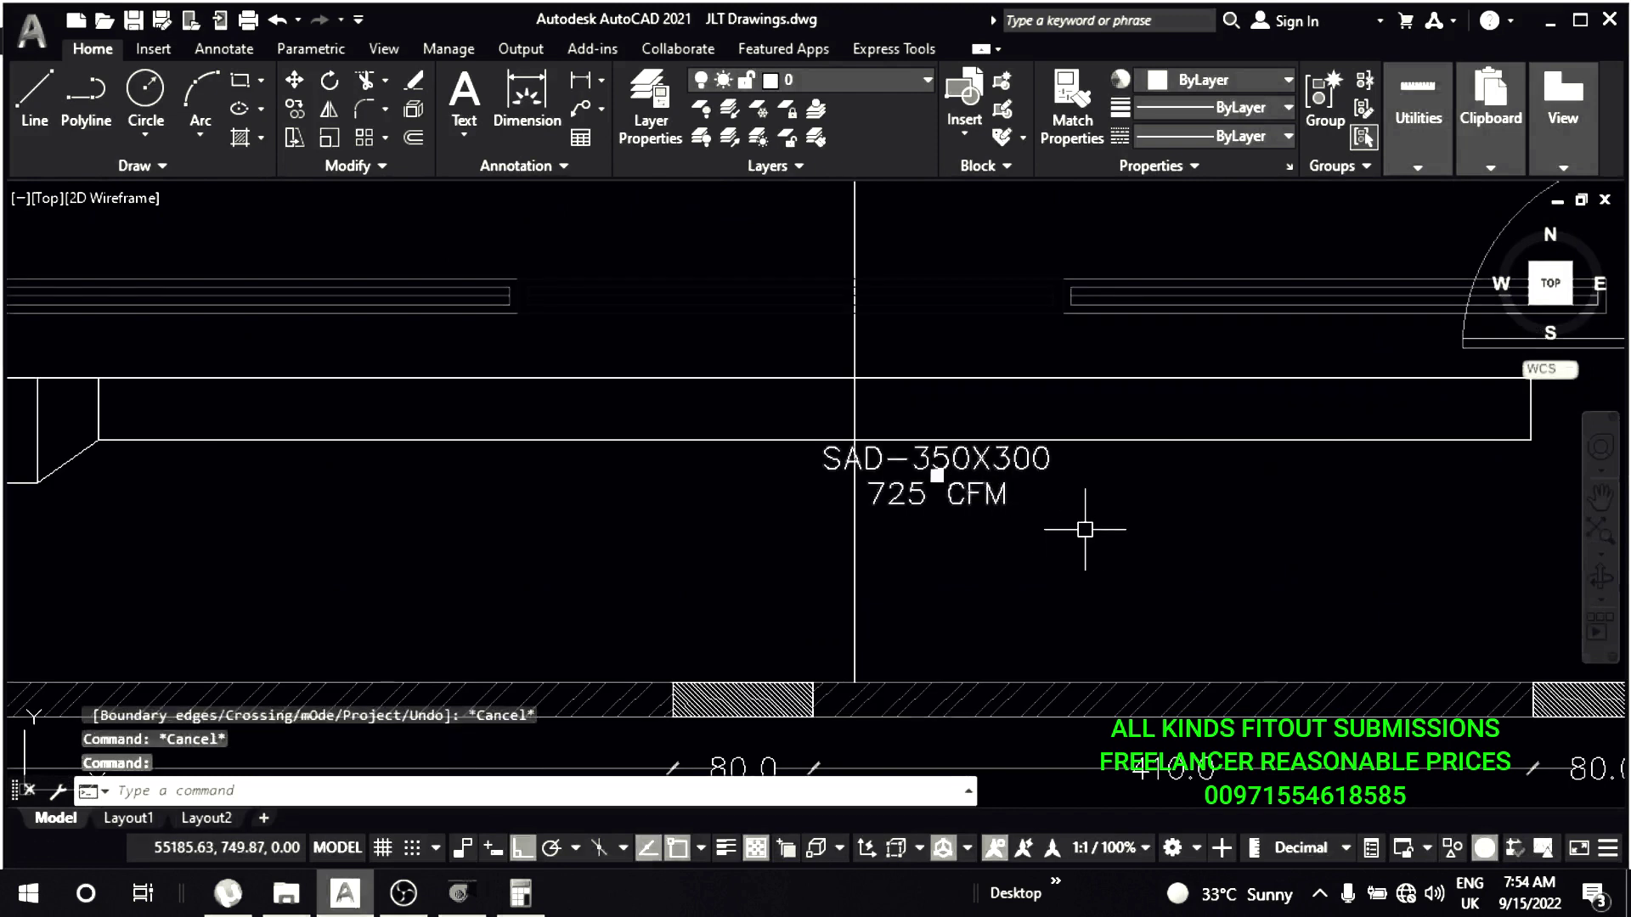
pyautogui.write('M')
pyautogui.press('Return')
pyautogui.click(1119, 551)
# - Cancel the unfinished move and erase the stray object
pyautogui.press('Escape')
pyautogui.press('Escape')
pyautogui.scroll(-5, 1116, 486)
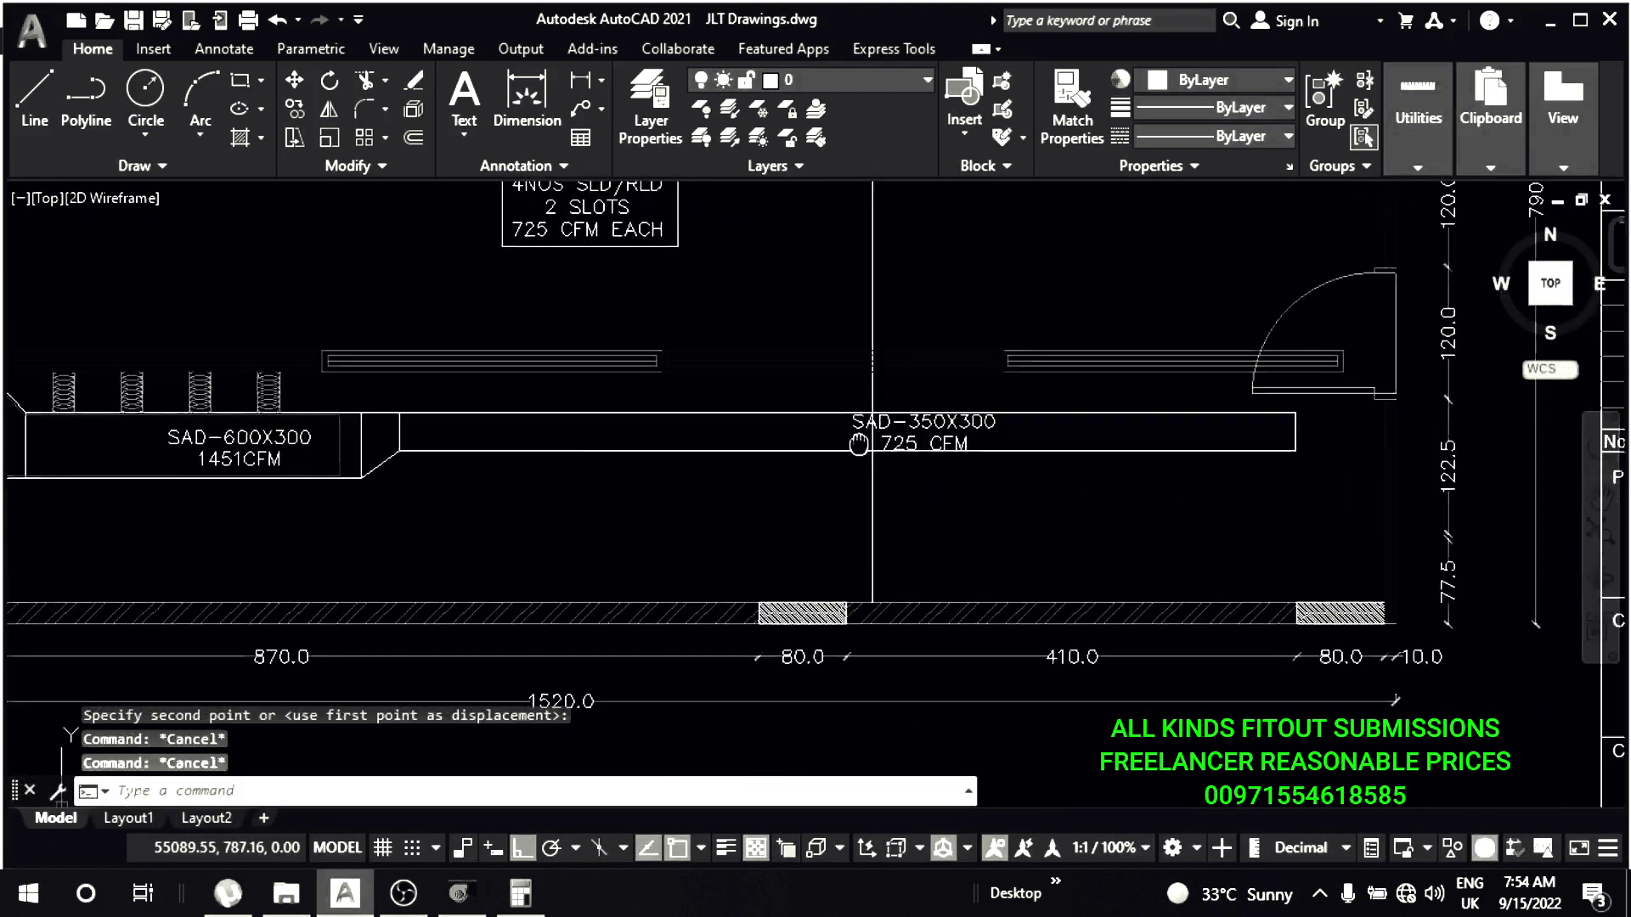
pyautogui.click(800, 521)
pyautogui.click(800, 339)
pyautogui.write('E')
pyautogui.press('Return')
# - Window-select the four flexible connectors on the SAD-600X300 run
pyautogui.moveTo(720, 513); pyautogui.dragTo(679, 476, button='middle')
pyautogui.click(806, 463)
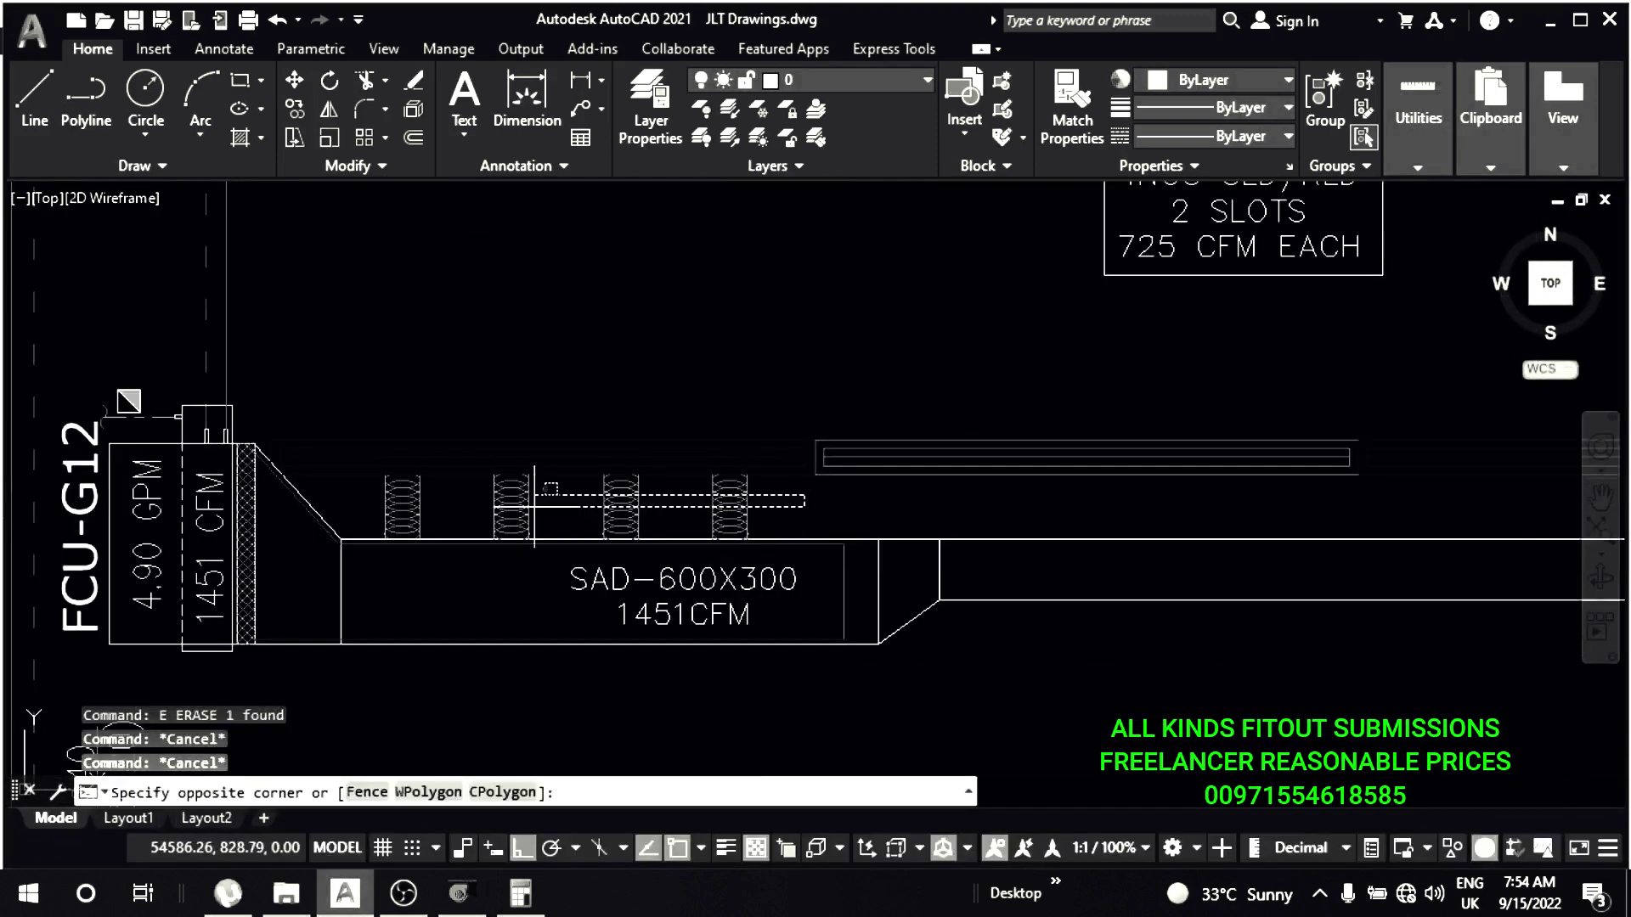
pyautogui.scroll(-3, 546, 546)
pyautogui.scroll(5, 1163, 310)
pyautogui.click(1164, 310)
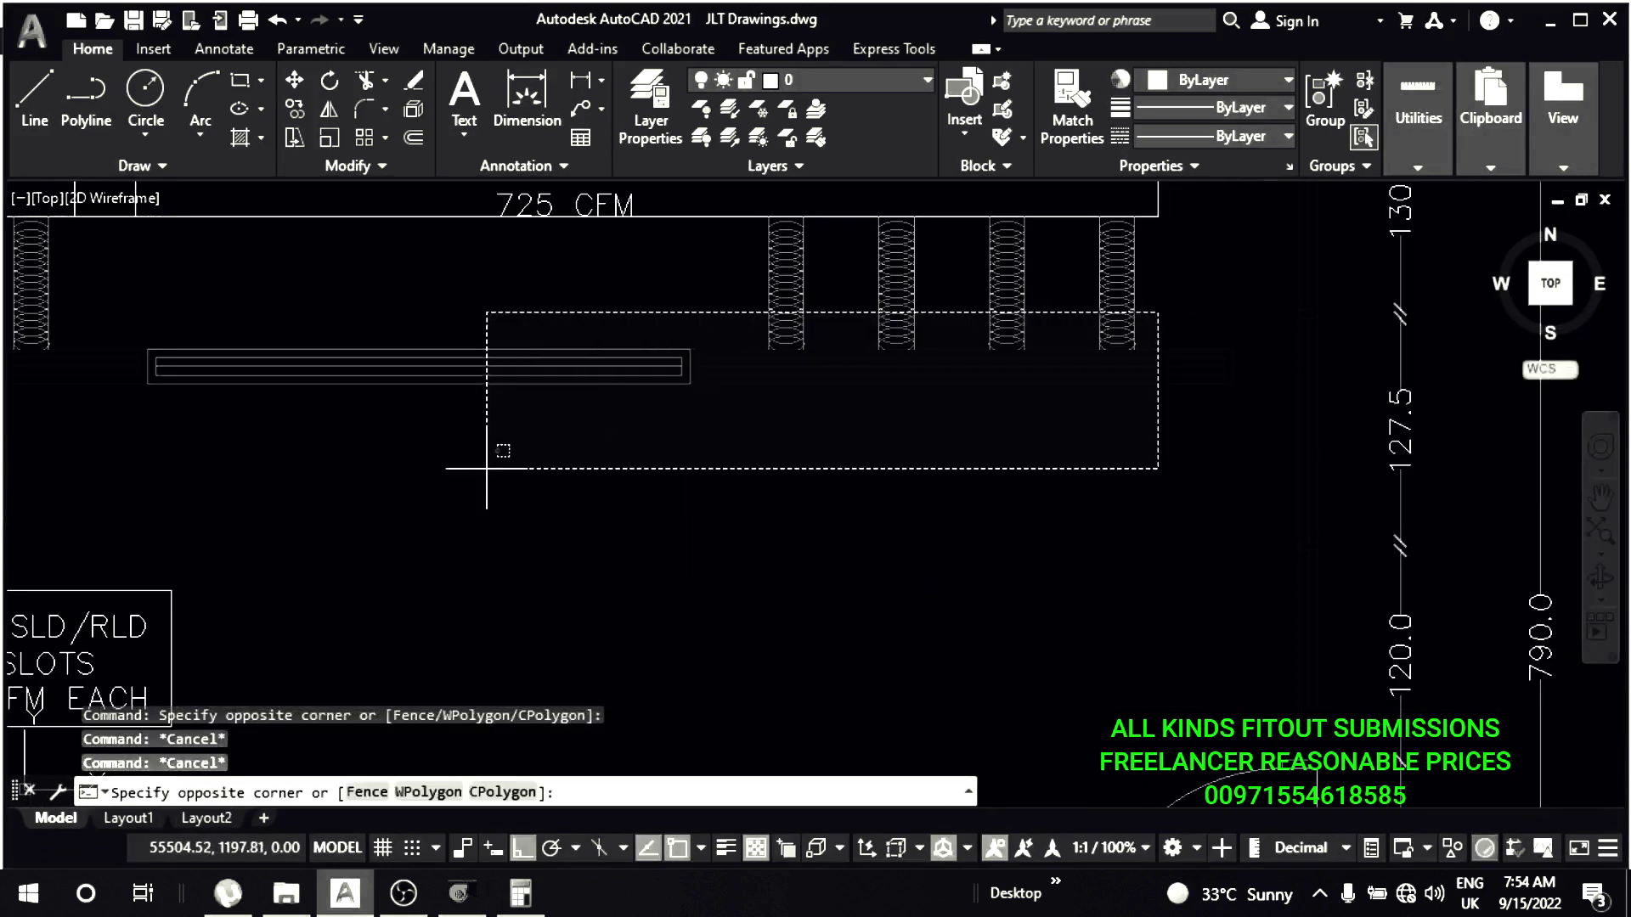
pyautogui.scroll(-3, 493, 455)
pyautogui.scroll(4, 635, 439)
pyautogui.click(634, 439)
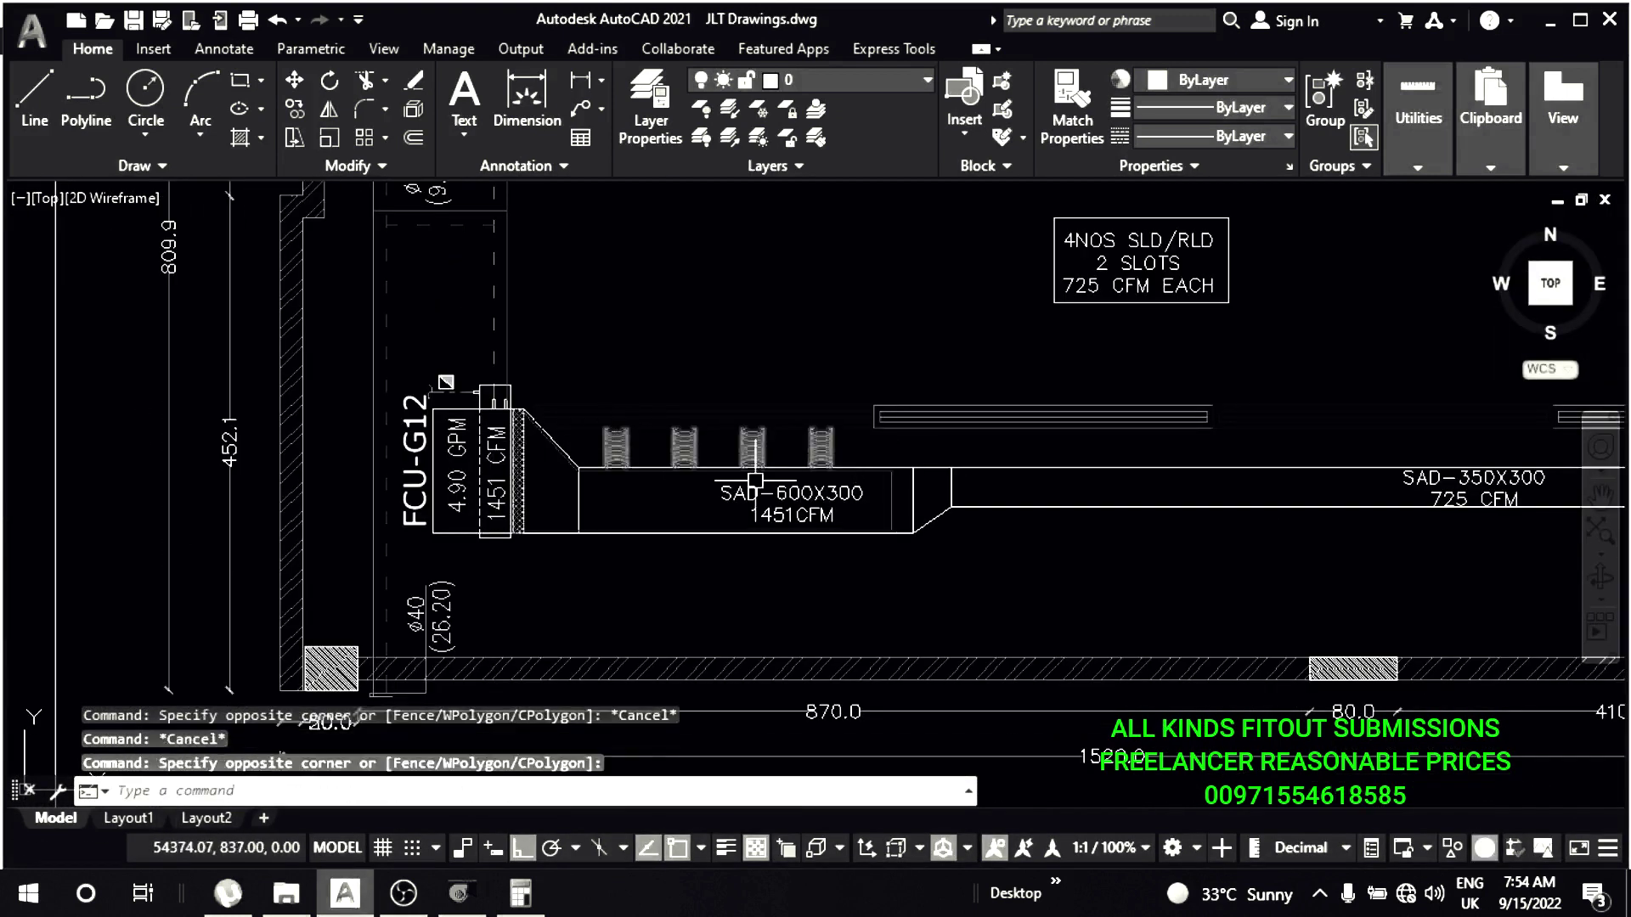
pyautogui.scroll(-2, 681, 491)
# - Copy the four connectors along the narrower lower SAD-350X300 duct
pyautogui.write('co')
pyautogui.press('Return')
pyautogui.click(659, 546)
pyautogui.scroll(2, 858, 565)
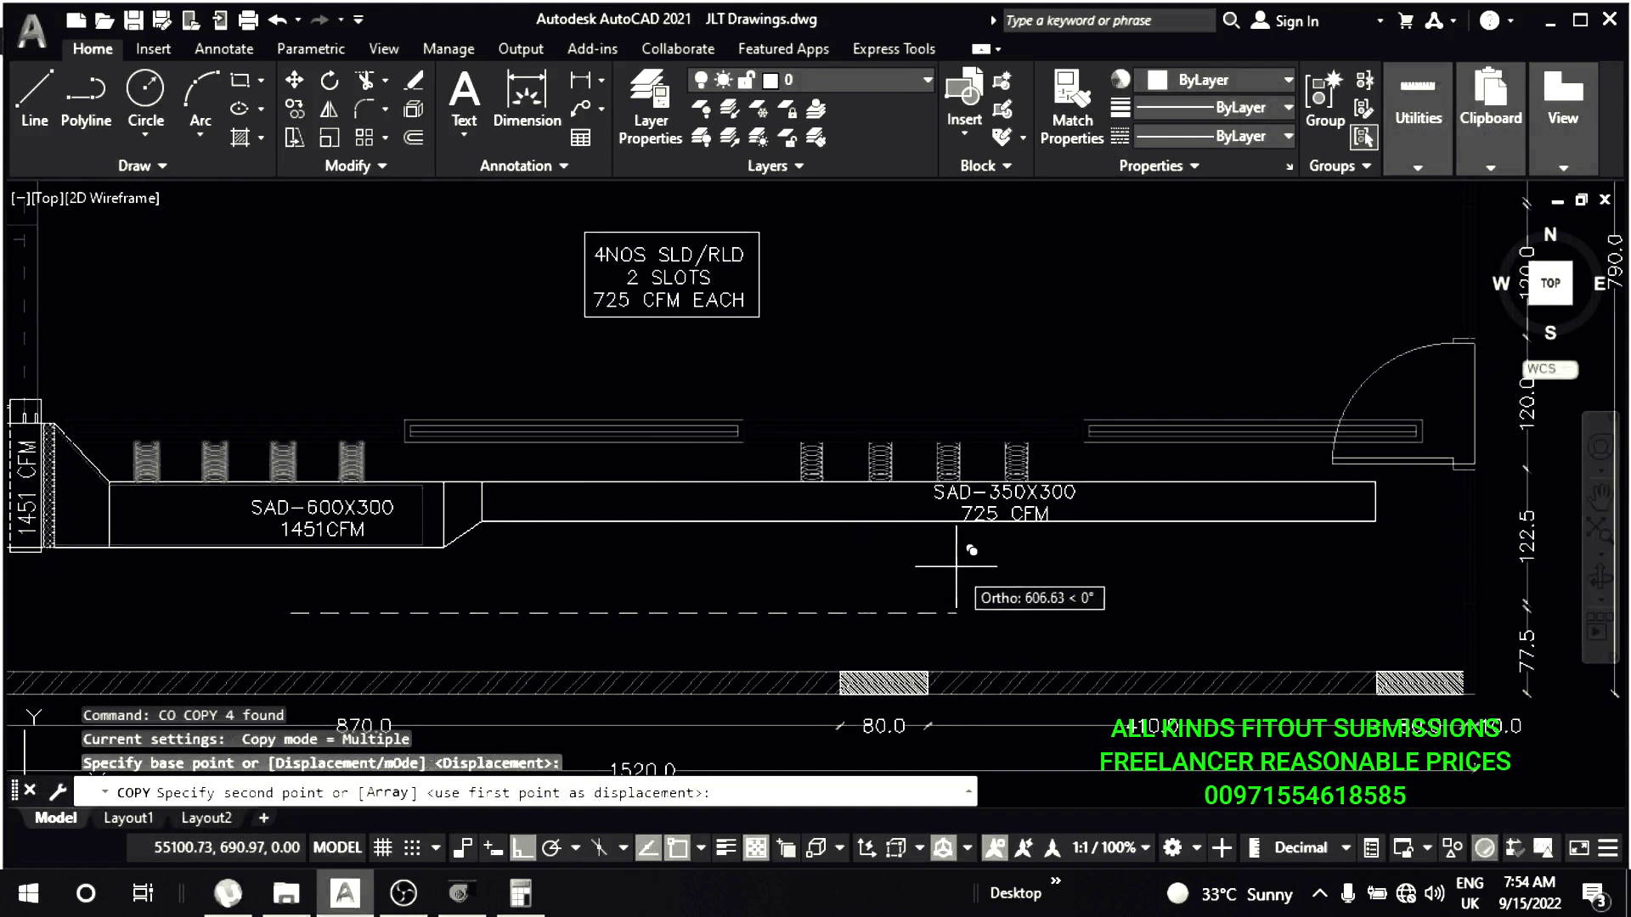
pyautogui.click(952, 532)
pyautogui.press('Escape')
pyautogui.press('Escape')
pyautogui.scroll(-3, 847, 490)
pyautogui.scroll(1, 989, 546)
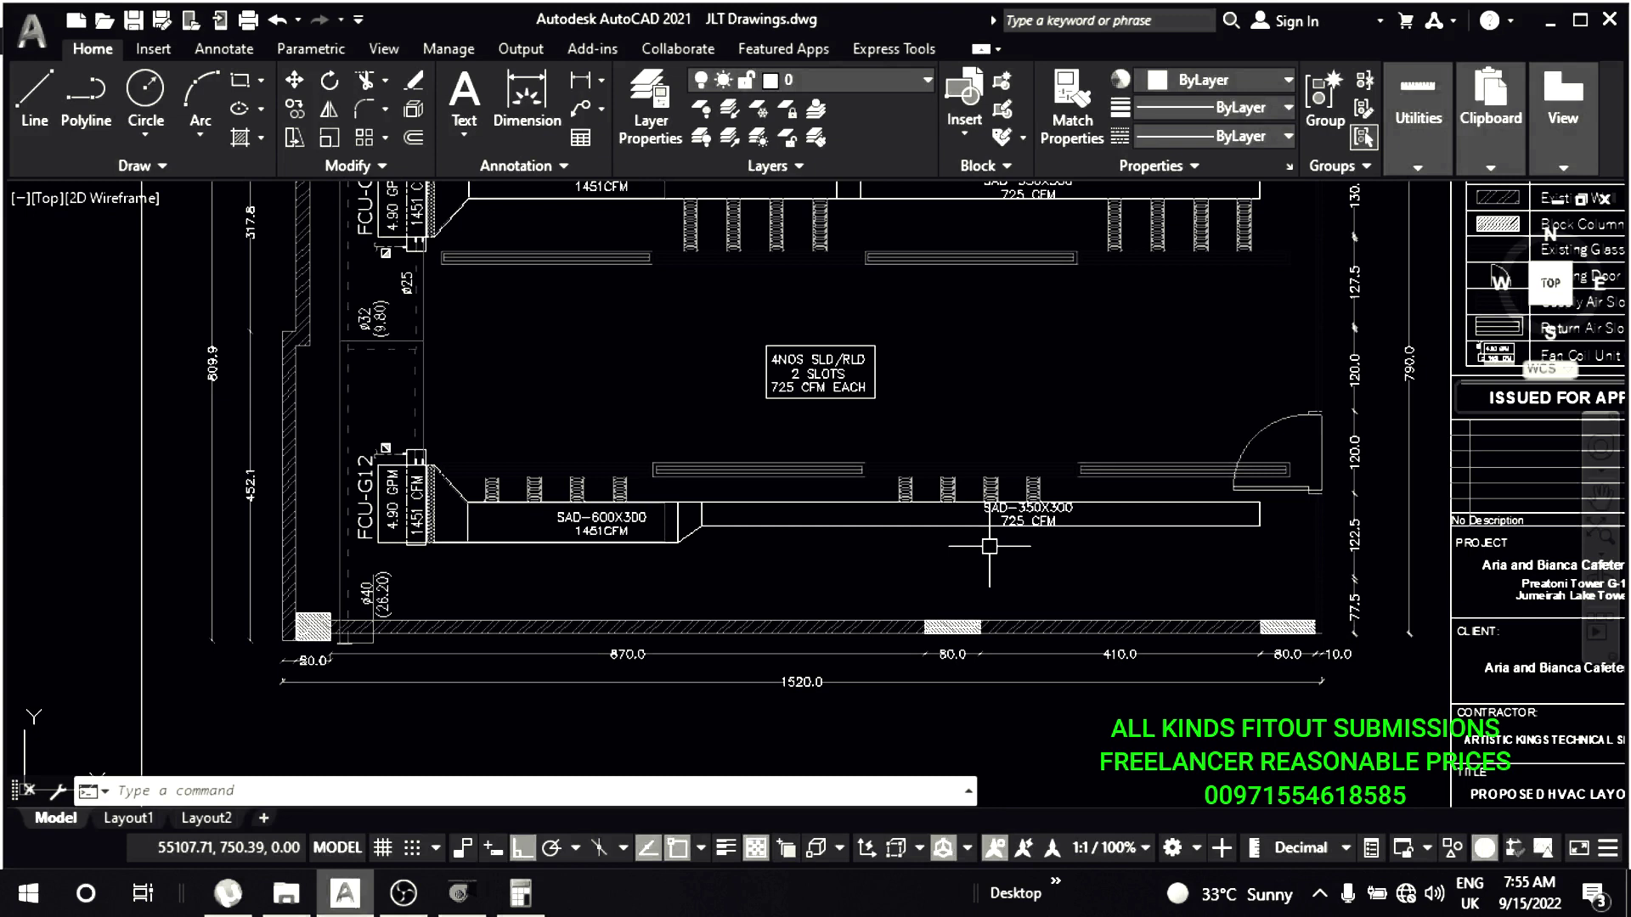
# - Draw a text-free QLEADER arrow pointing at a flexible connector under the upper duct
pyautogui.scroll(-3, 989, 546)
pyautogui.scroll(3, 782, 501)
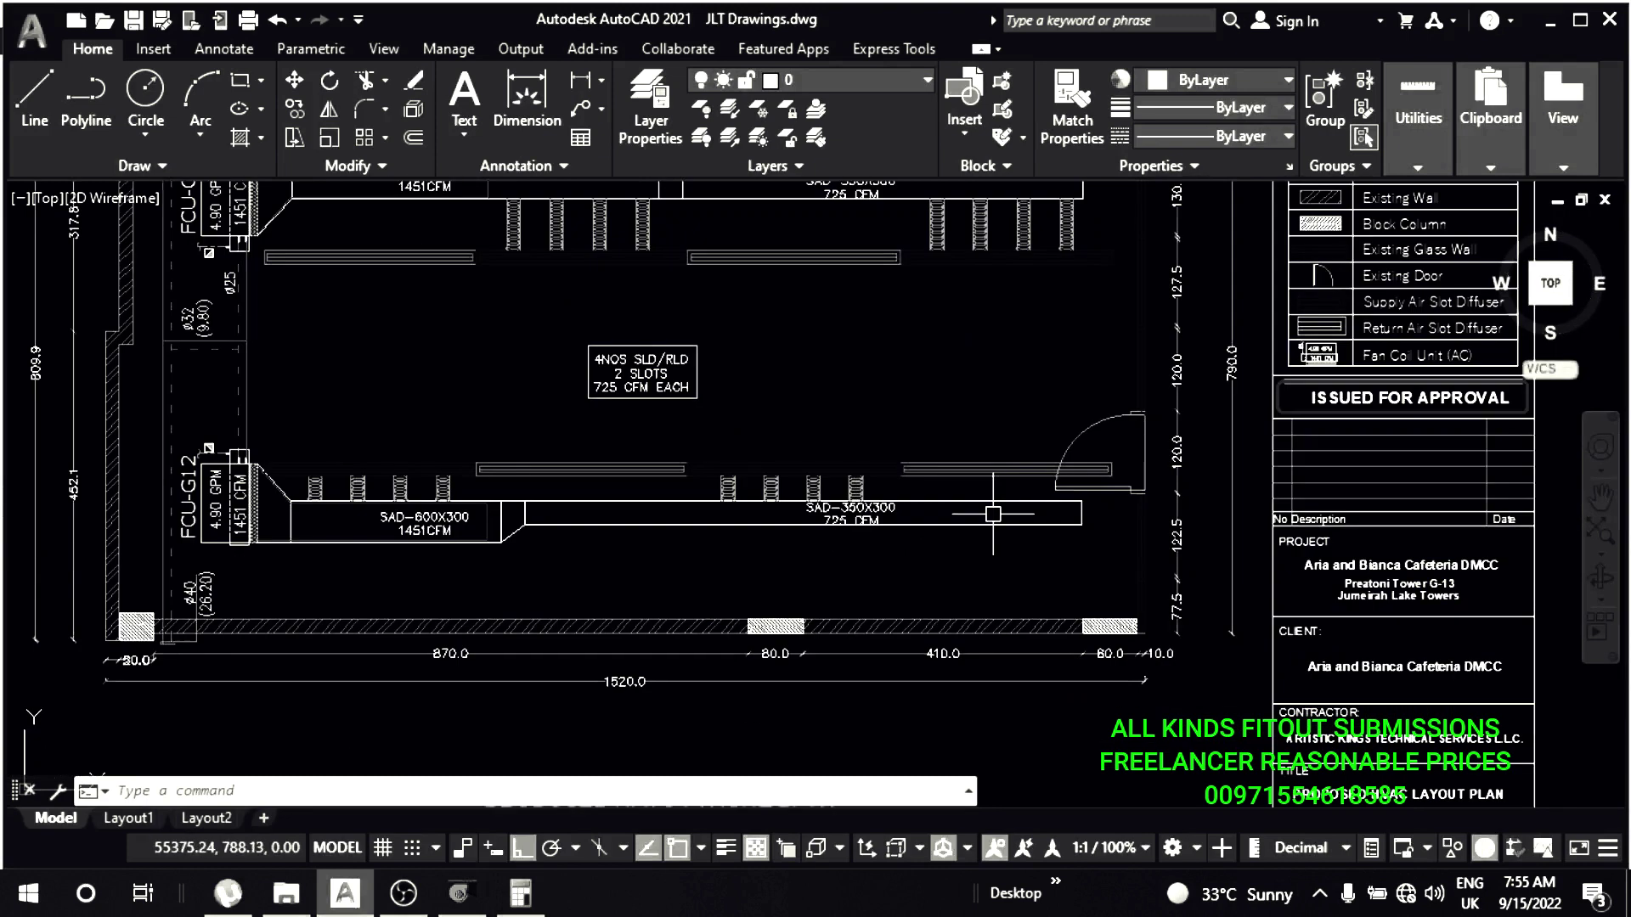
pyautogui.scroll(1, 782, 501)
pyautogui.scroll(-2, 768, 451)
pyautogui.scroll(3, 872, 494)
pyautogui.scroll(-3, 872, 494)
pyautogui.scroll(2, 1001, 546)
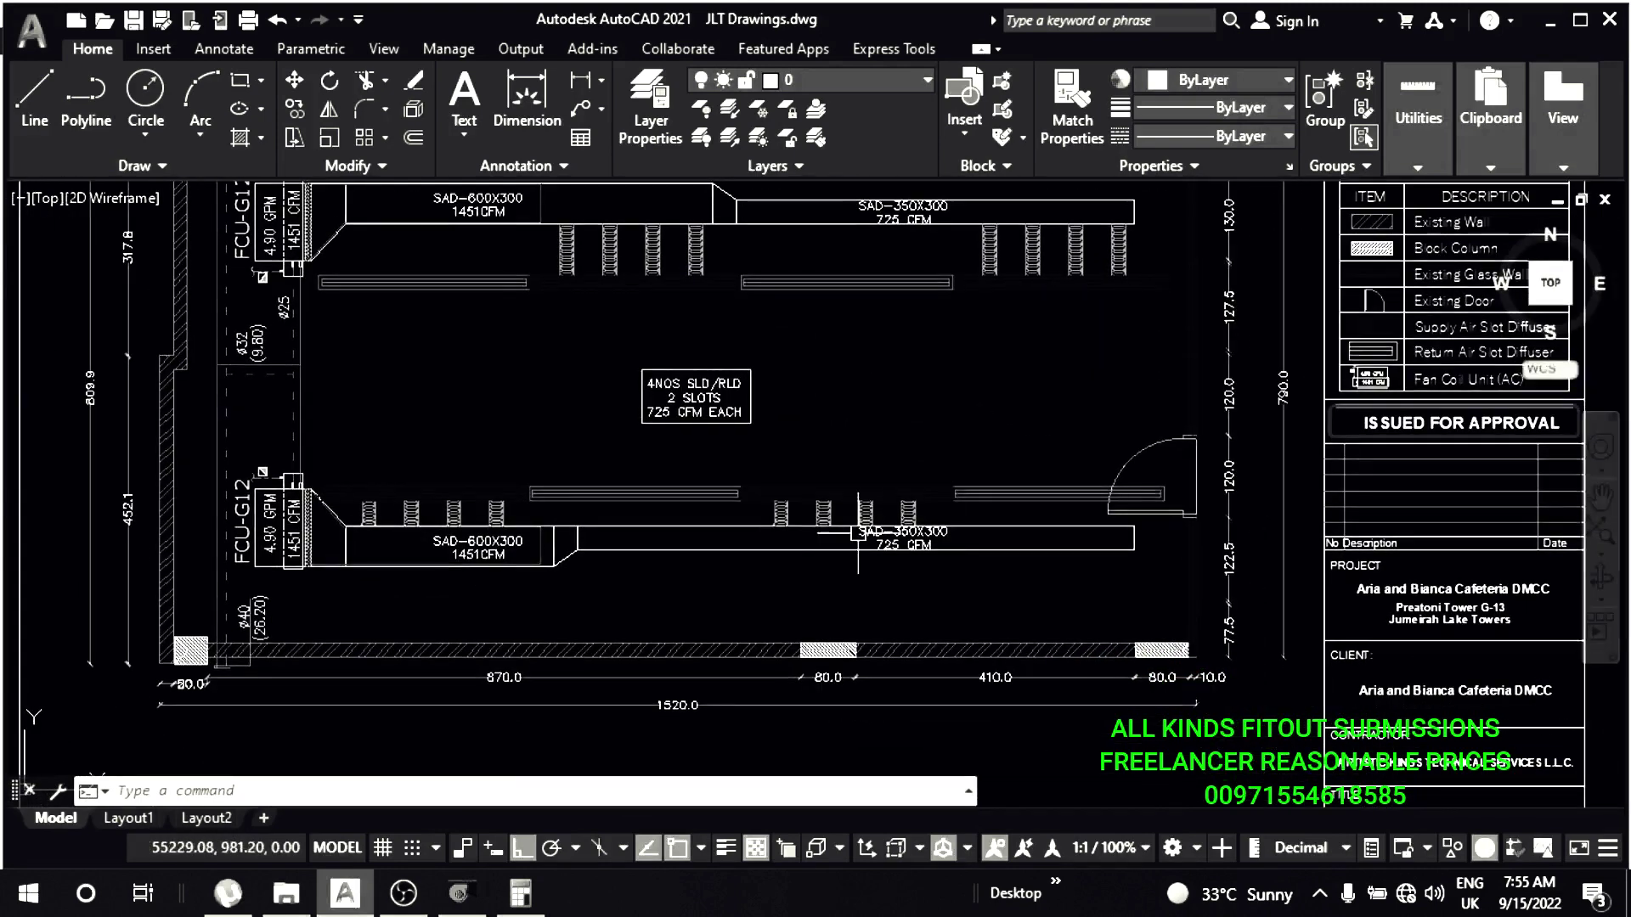
pyautogui.scroll(2, 902, 509)
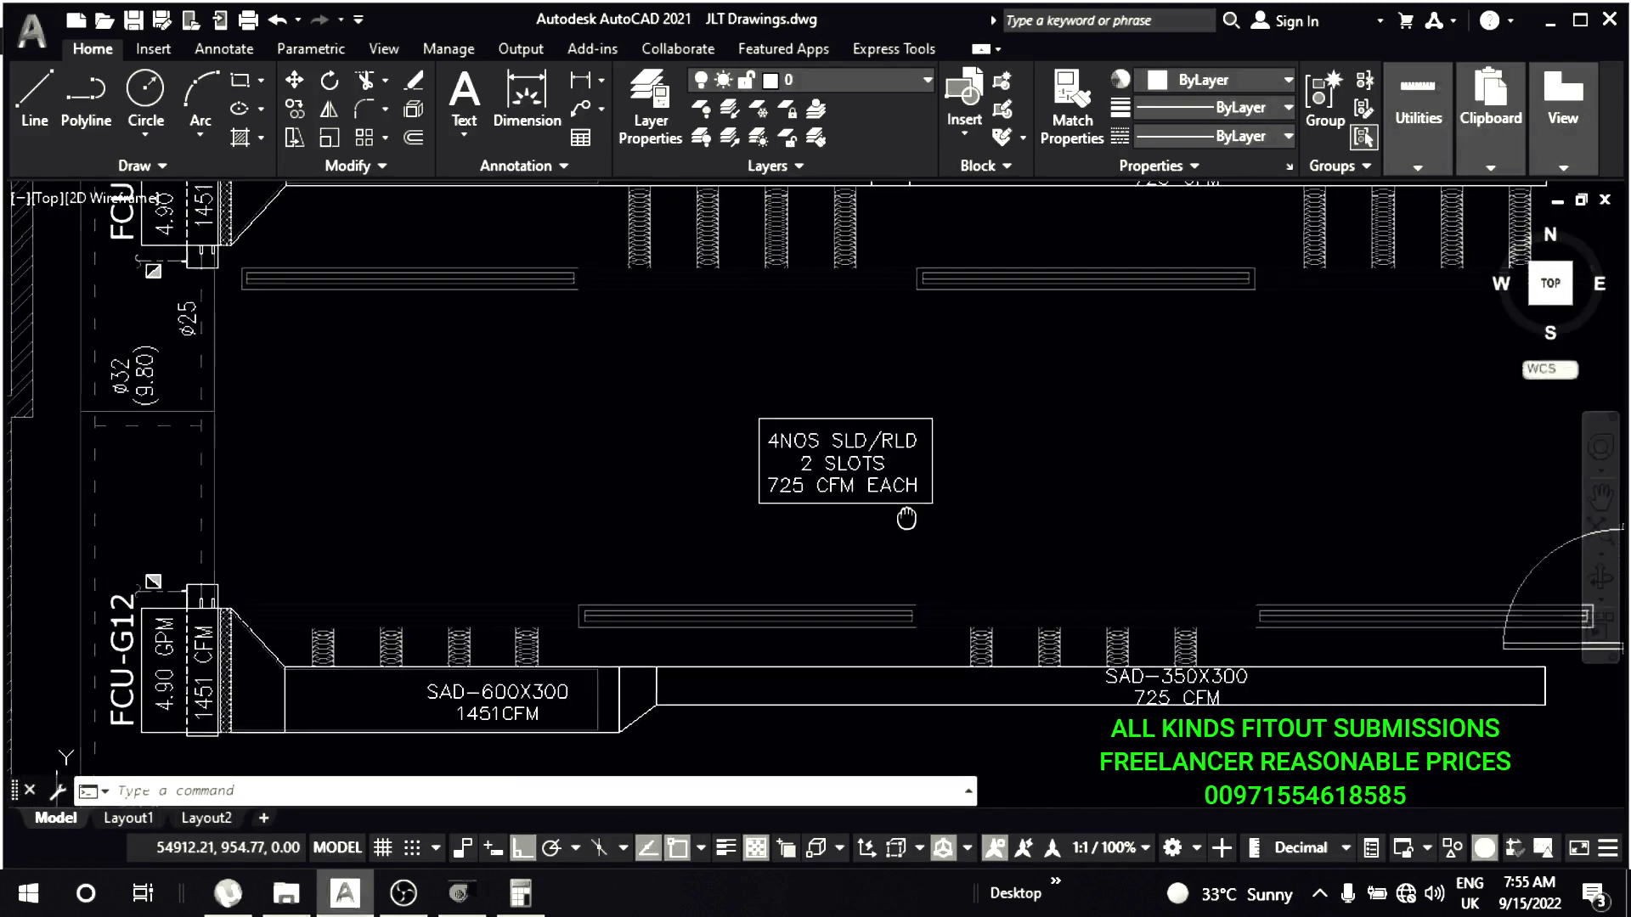
pyautogui.scroll(-2, 957, 458)
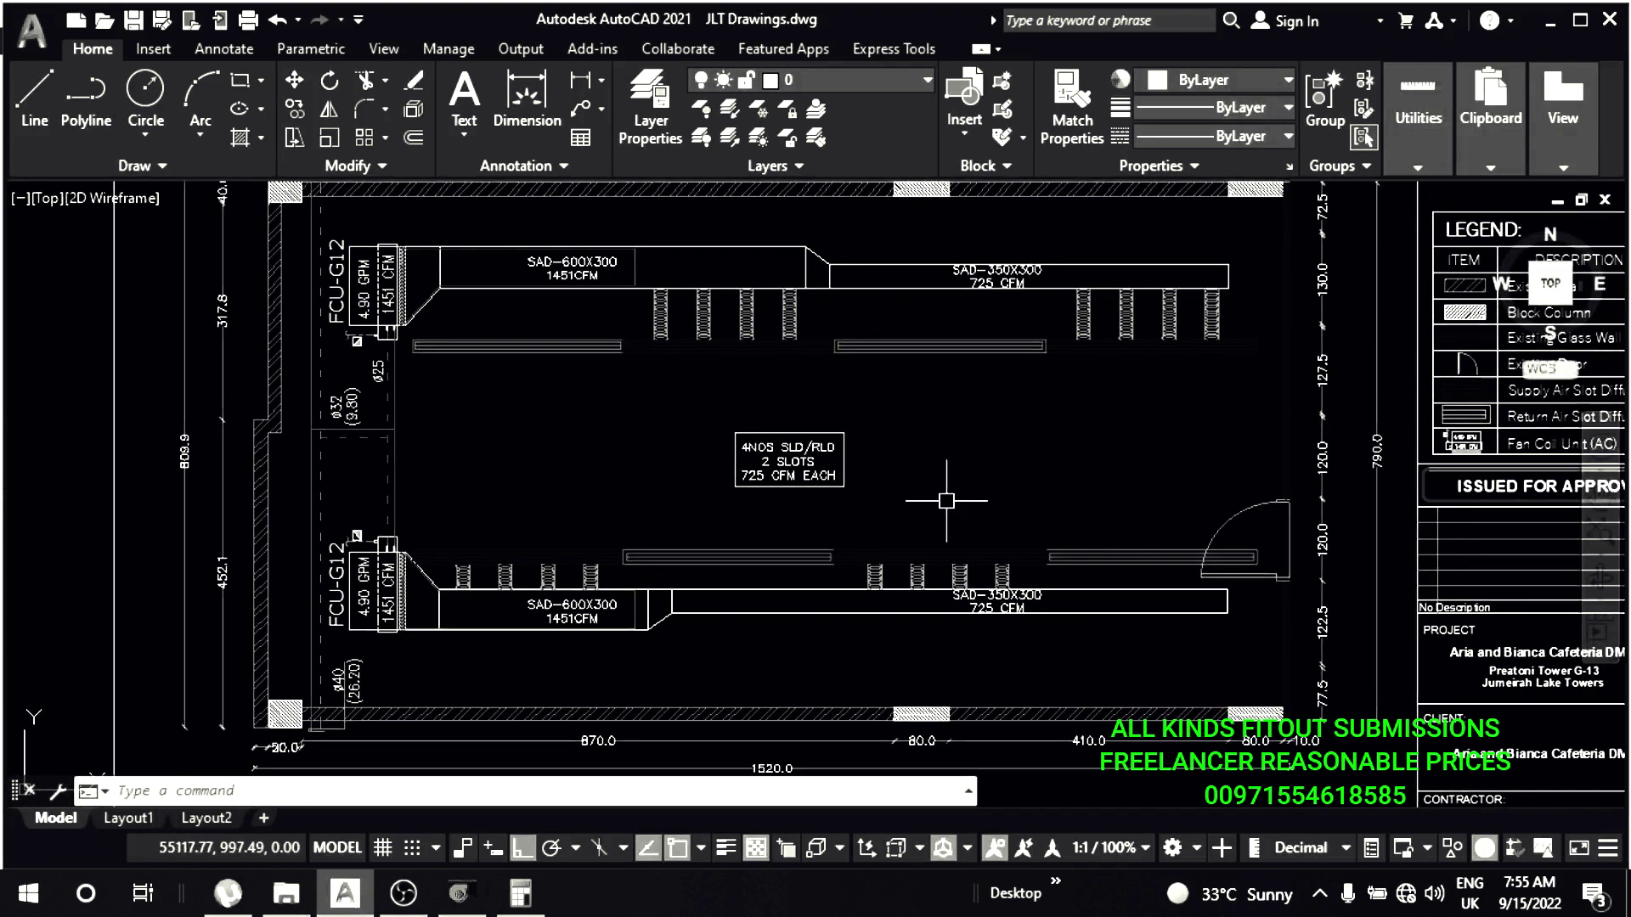
pyautogui.scroll(1, 947, 501)
pyautogui.scroll(4, 878, 482)
pyautogui.write('l')
pyautogui.press('BackSpace')
pyautogui.write('qle')
pyautogui.press('Return')
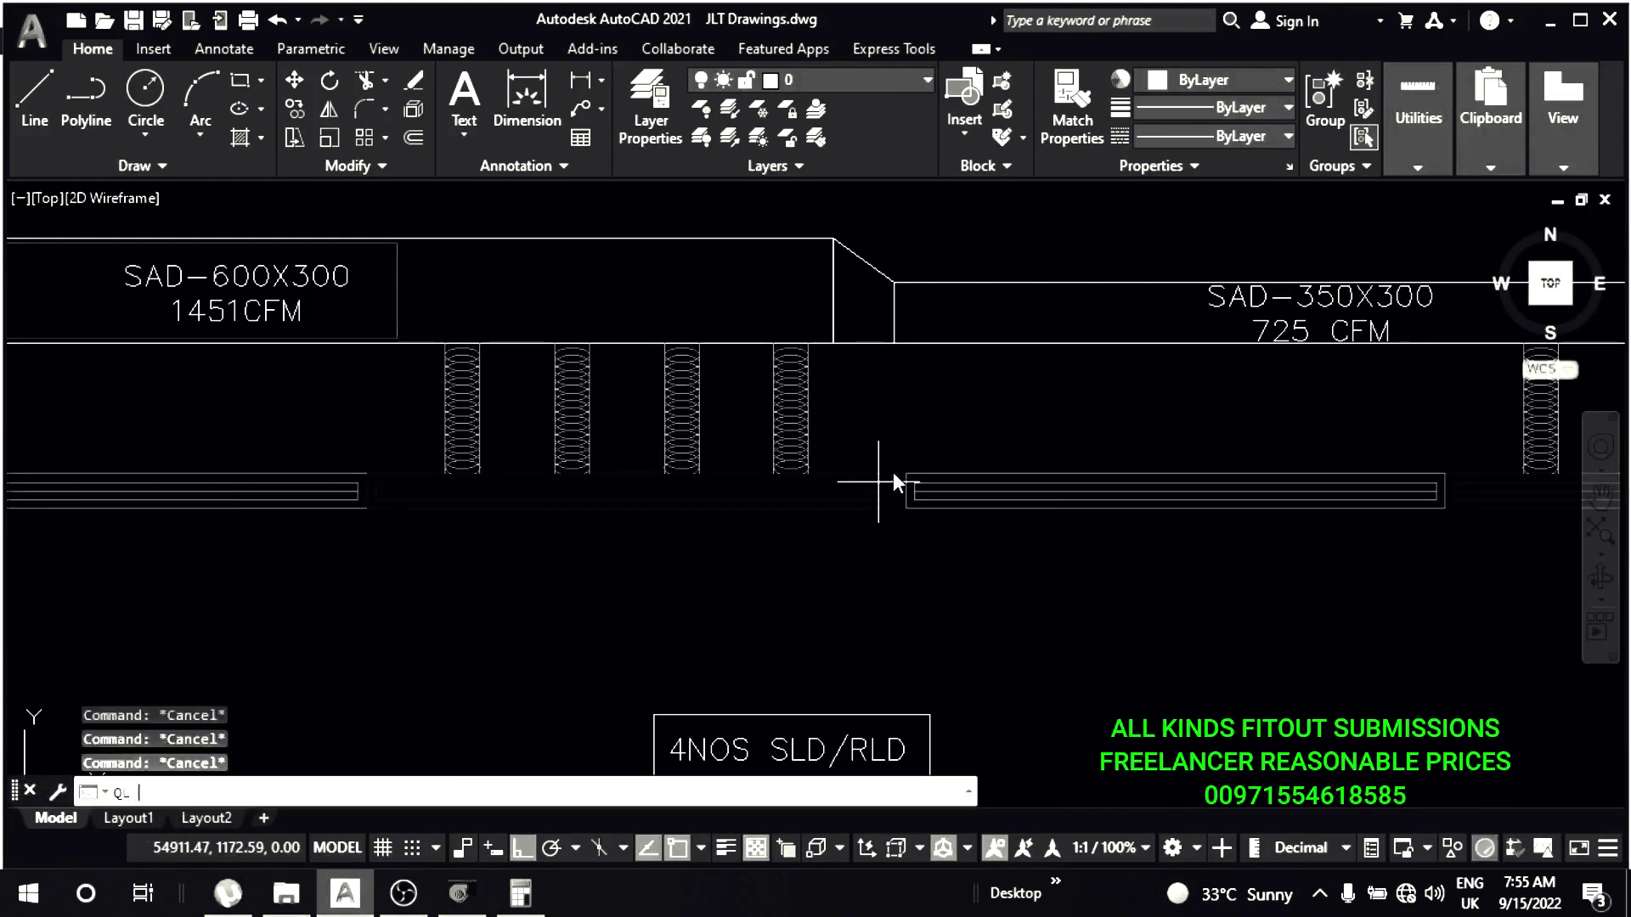
pyautogui.scroll(2, 805, 405)
pyautogui.click(797, 401)
pyautogui.click(1067, 401)
pyautogui.press('Escape')
pyautogui.press('Escape')
# - Copy the SAD-350X300 725 CFM label straight down into the open area
pyautogui.scroll(-2, 905, 442)
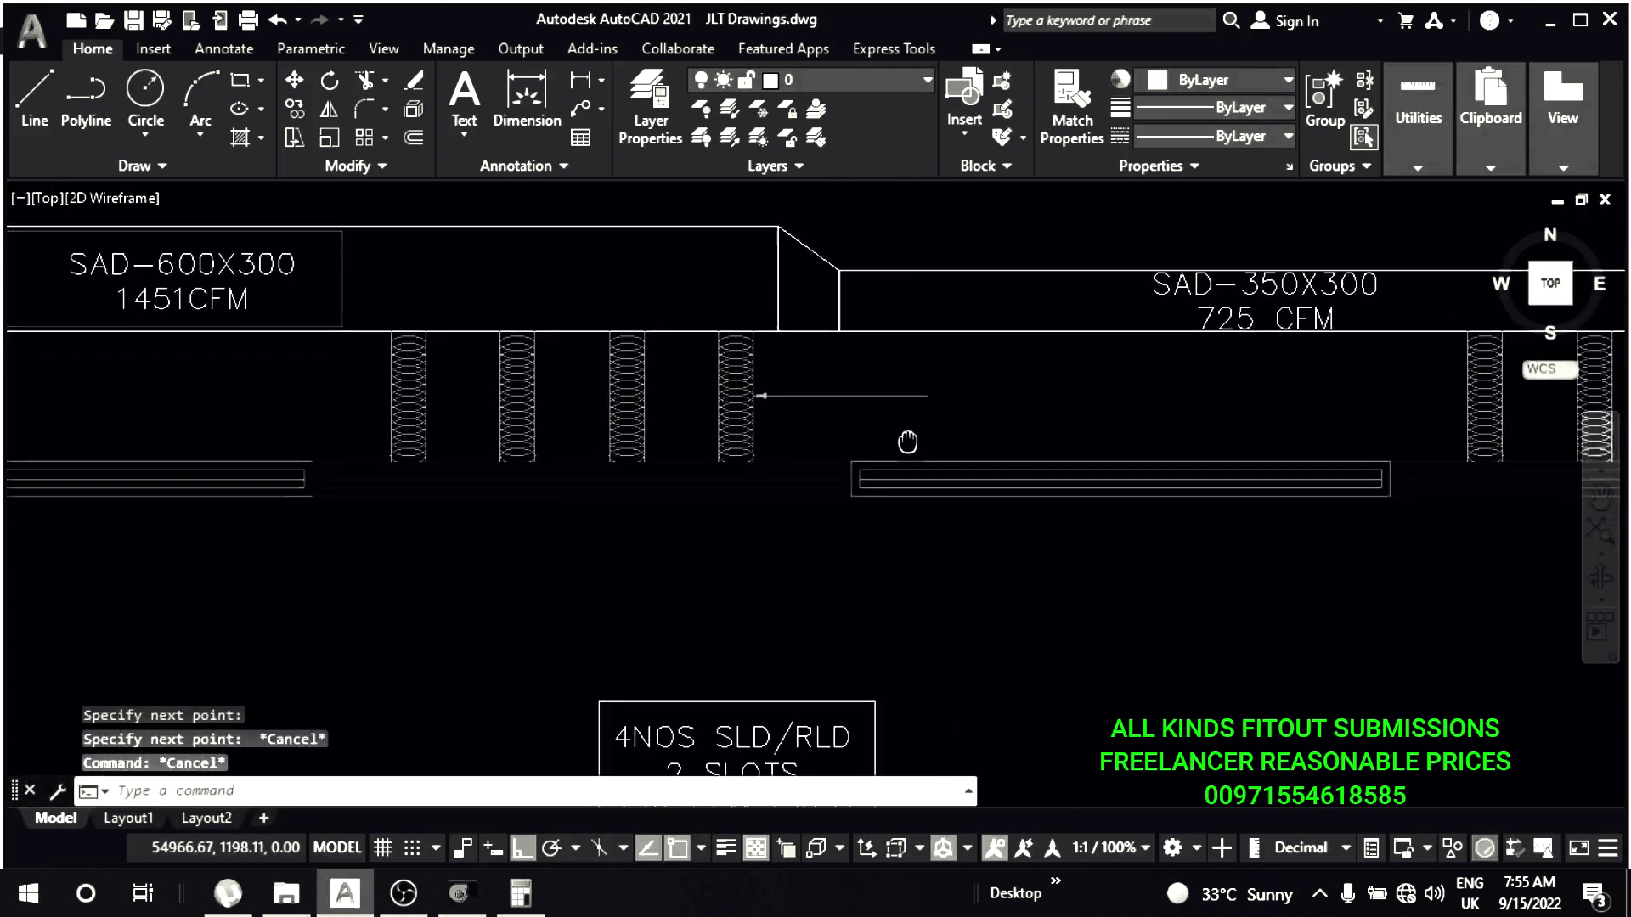
pyautogui.click(1111, 291)
pyautogui.scroll(-2, 1111, 290)
pyautogui.write('co')
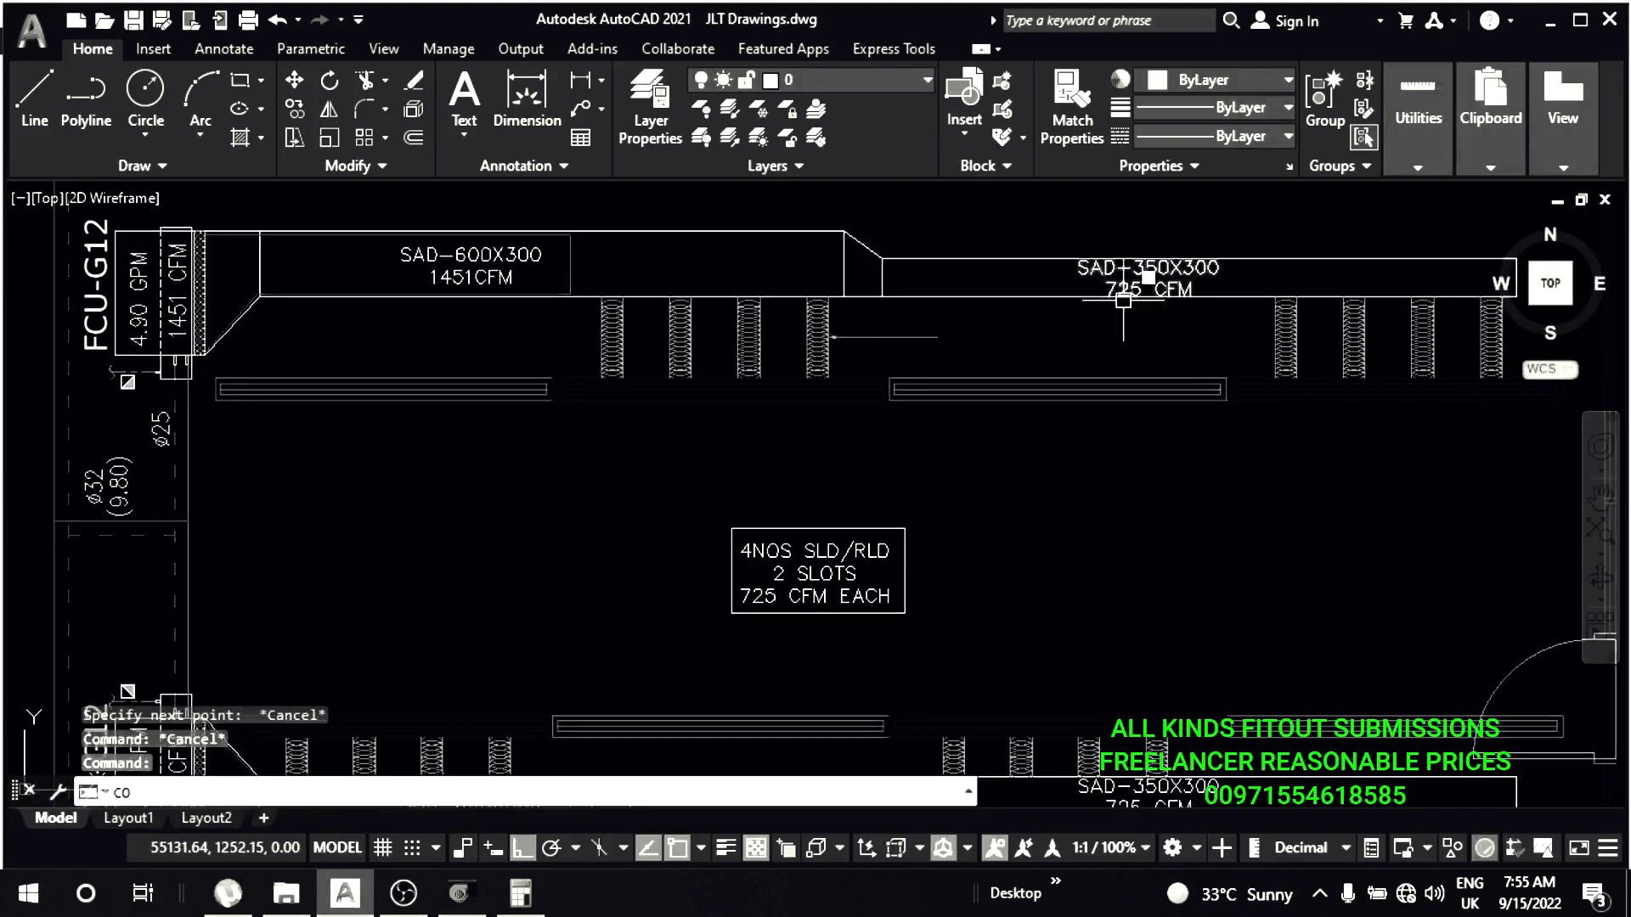
pyautogui.press('Return')
pyautogui.click(1124, 339)
pyautogui.click(1123, 572)
pyautogui.press('Escape')
pyautogui.press('Escape')
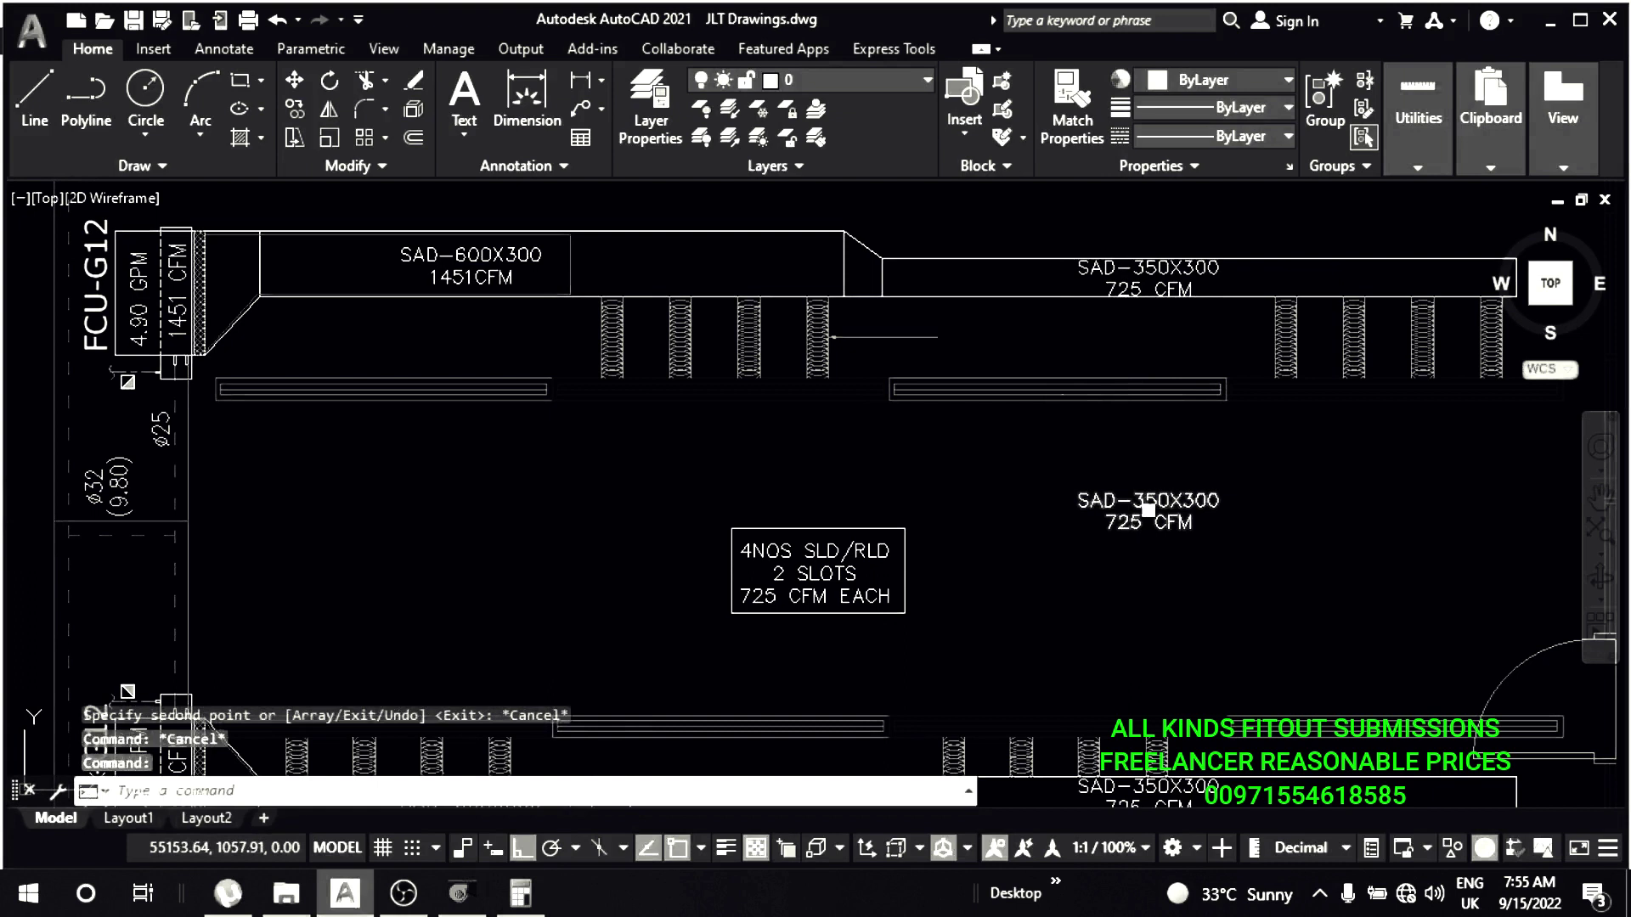
# - Replace the copied label's text with 8" FLEXIBLE and select the new label
pyautogui.doubleClick(1148, 510)
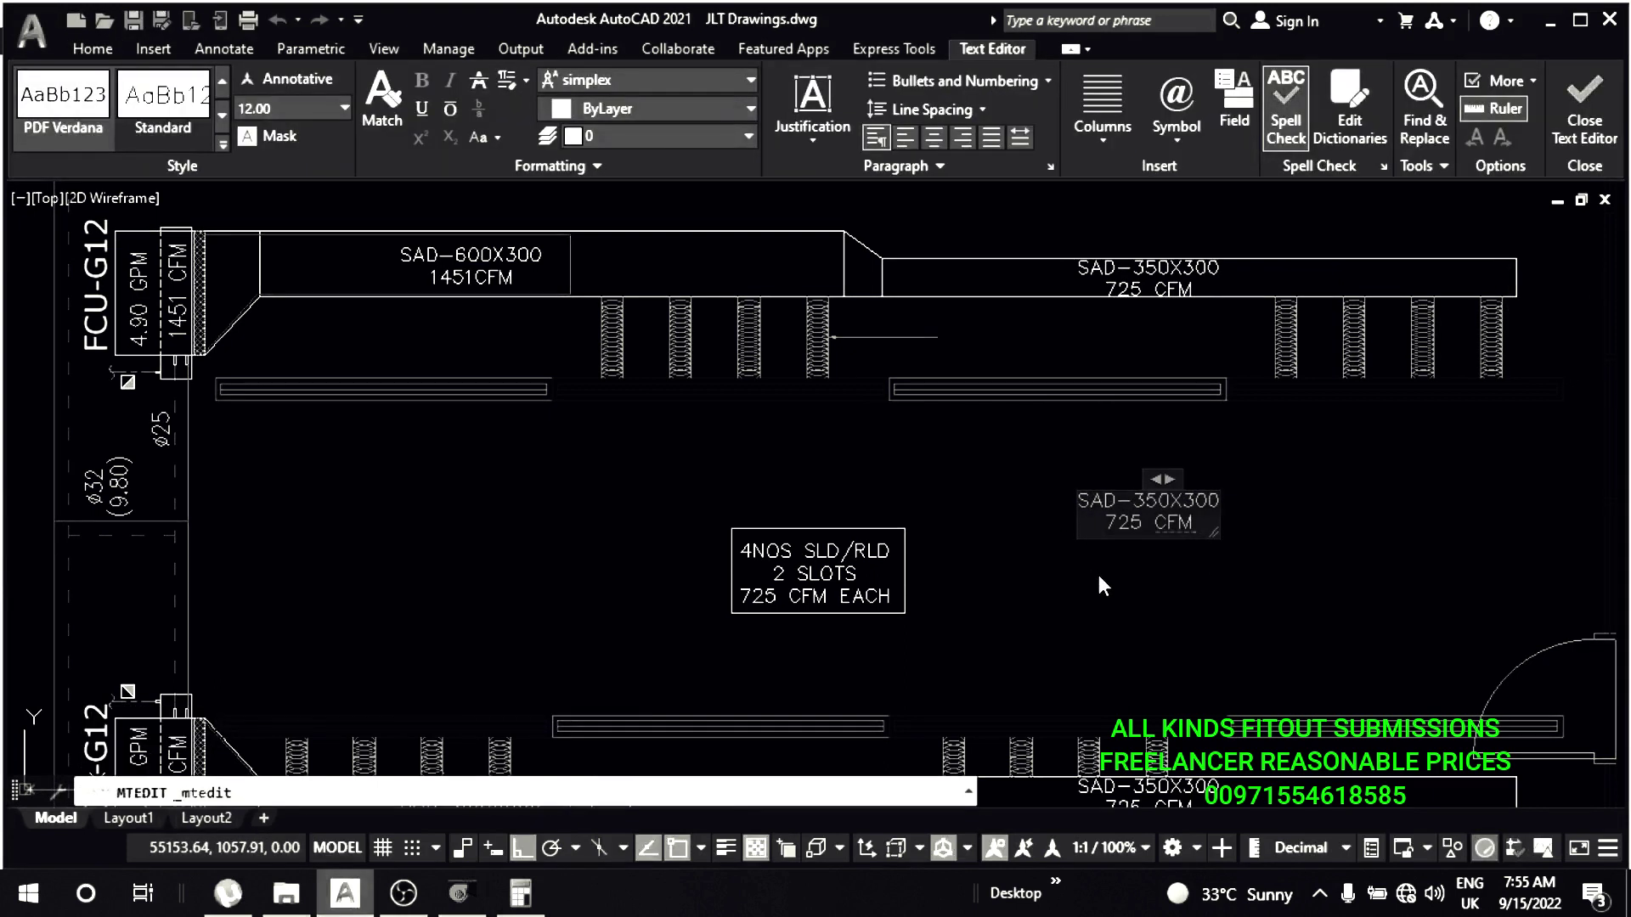
pyautogui.press('Delete')
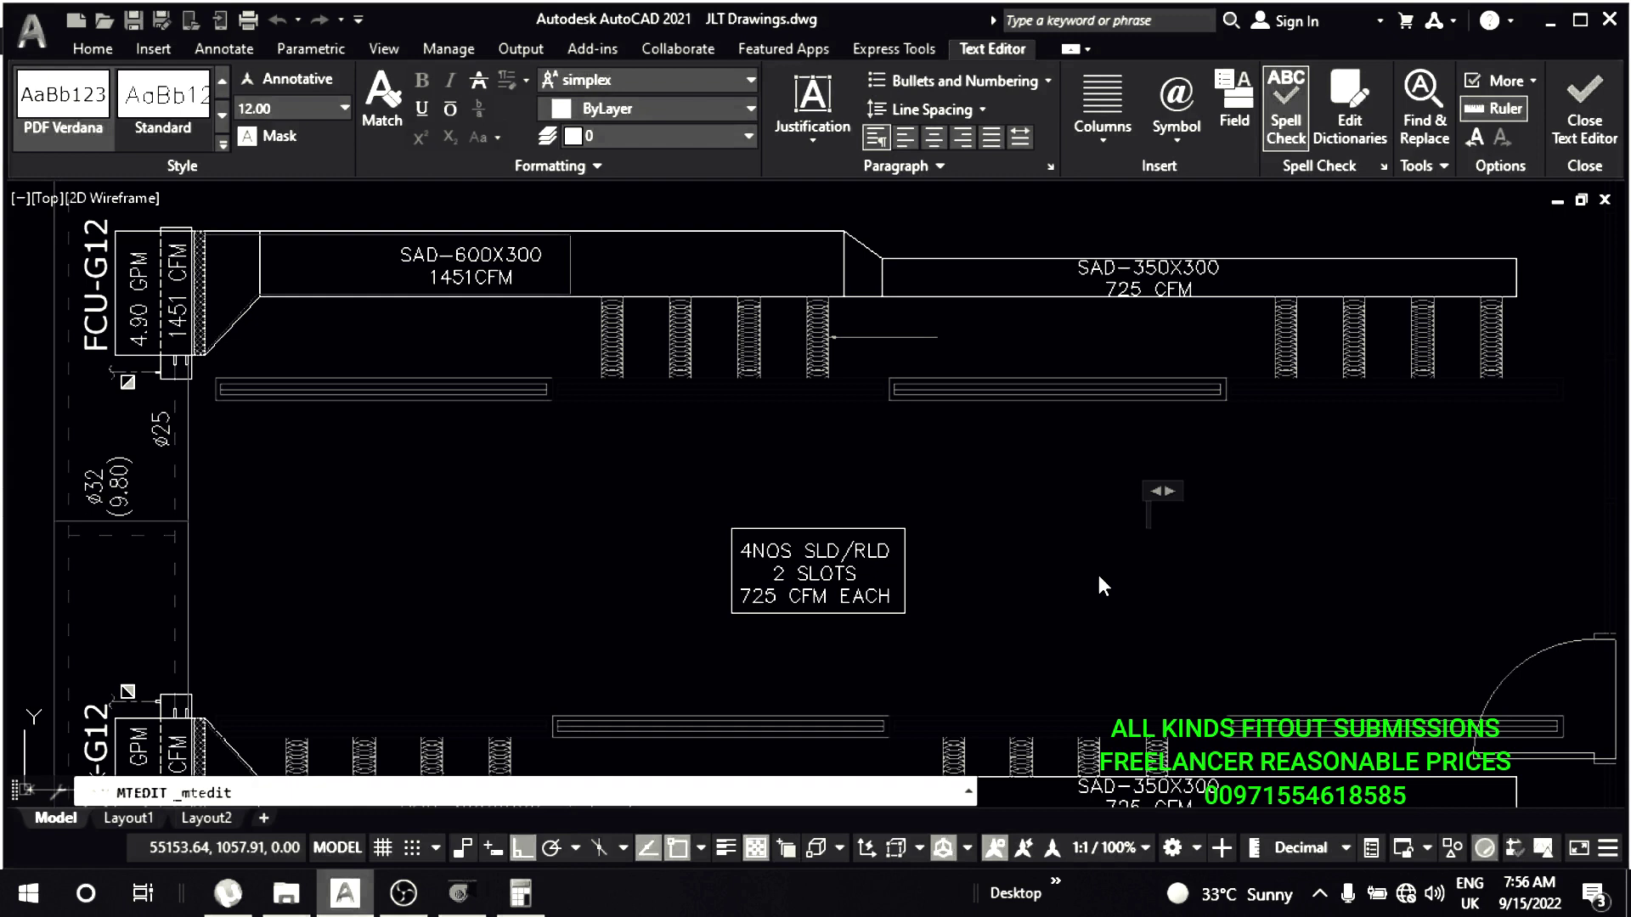
pyautogui.write('8')
pyautogui.write('@')
pyautogui.press('BackSpace')
pyautogui.write('" FLEXIBLE')
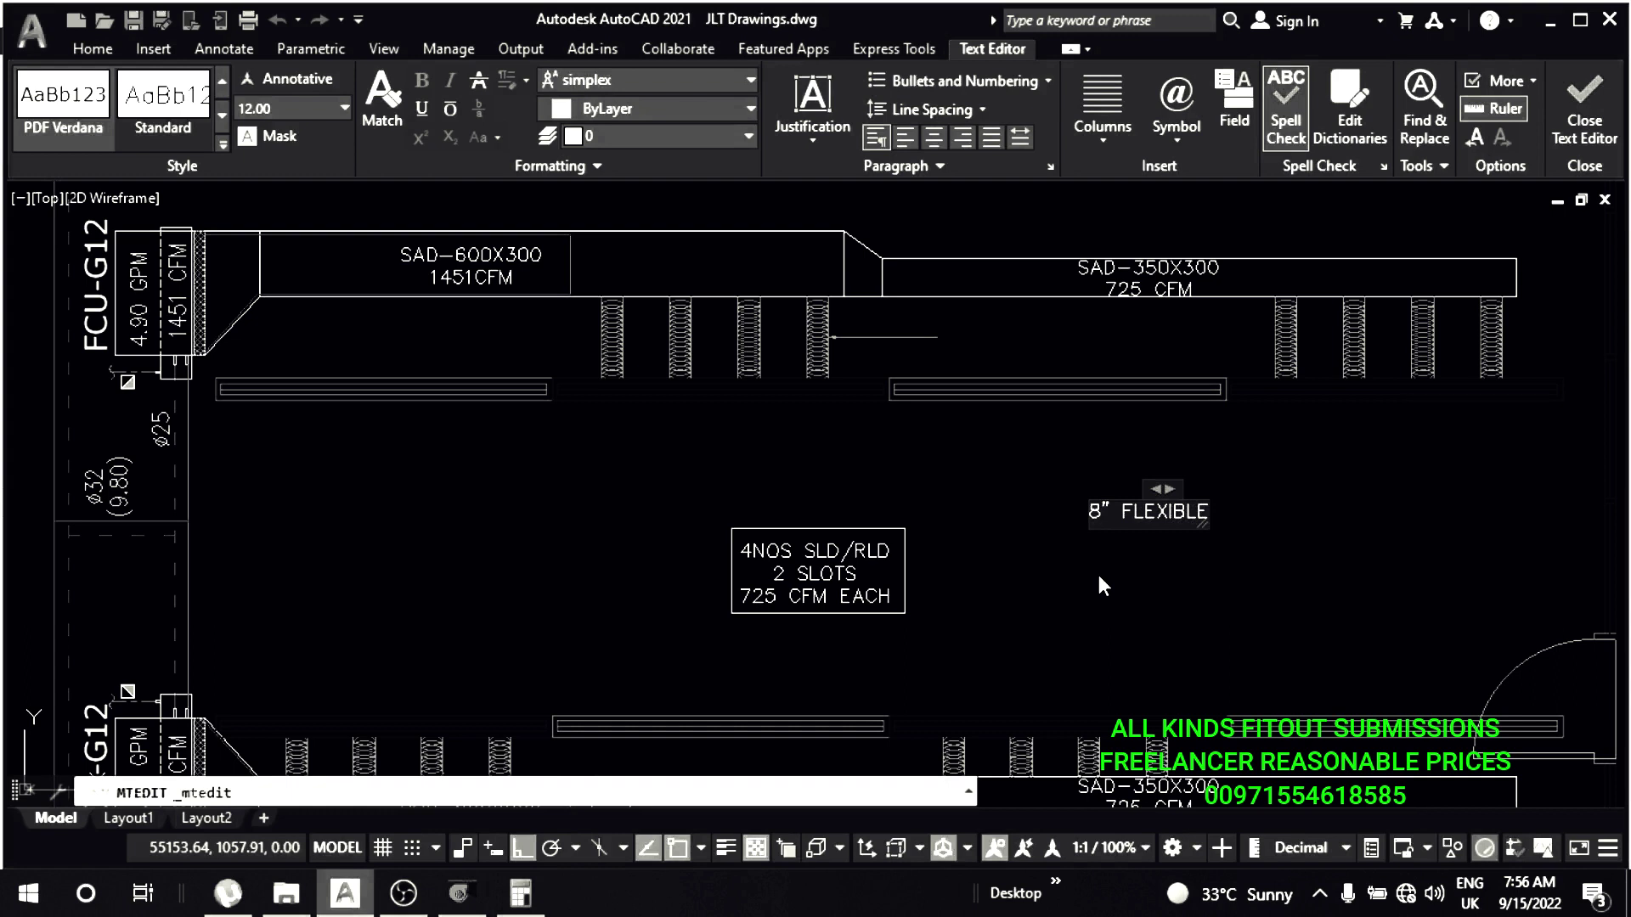
pyautogui.click(1098, 585)
pyautogui.click(1152, 513)
# - Try moving the 8" FLEXIBLE label and stretching the leader end horizontally, then cancel
pyautogui.write('m')
pyautogui.press('Return')
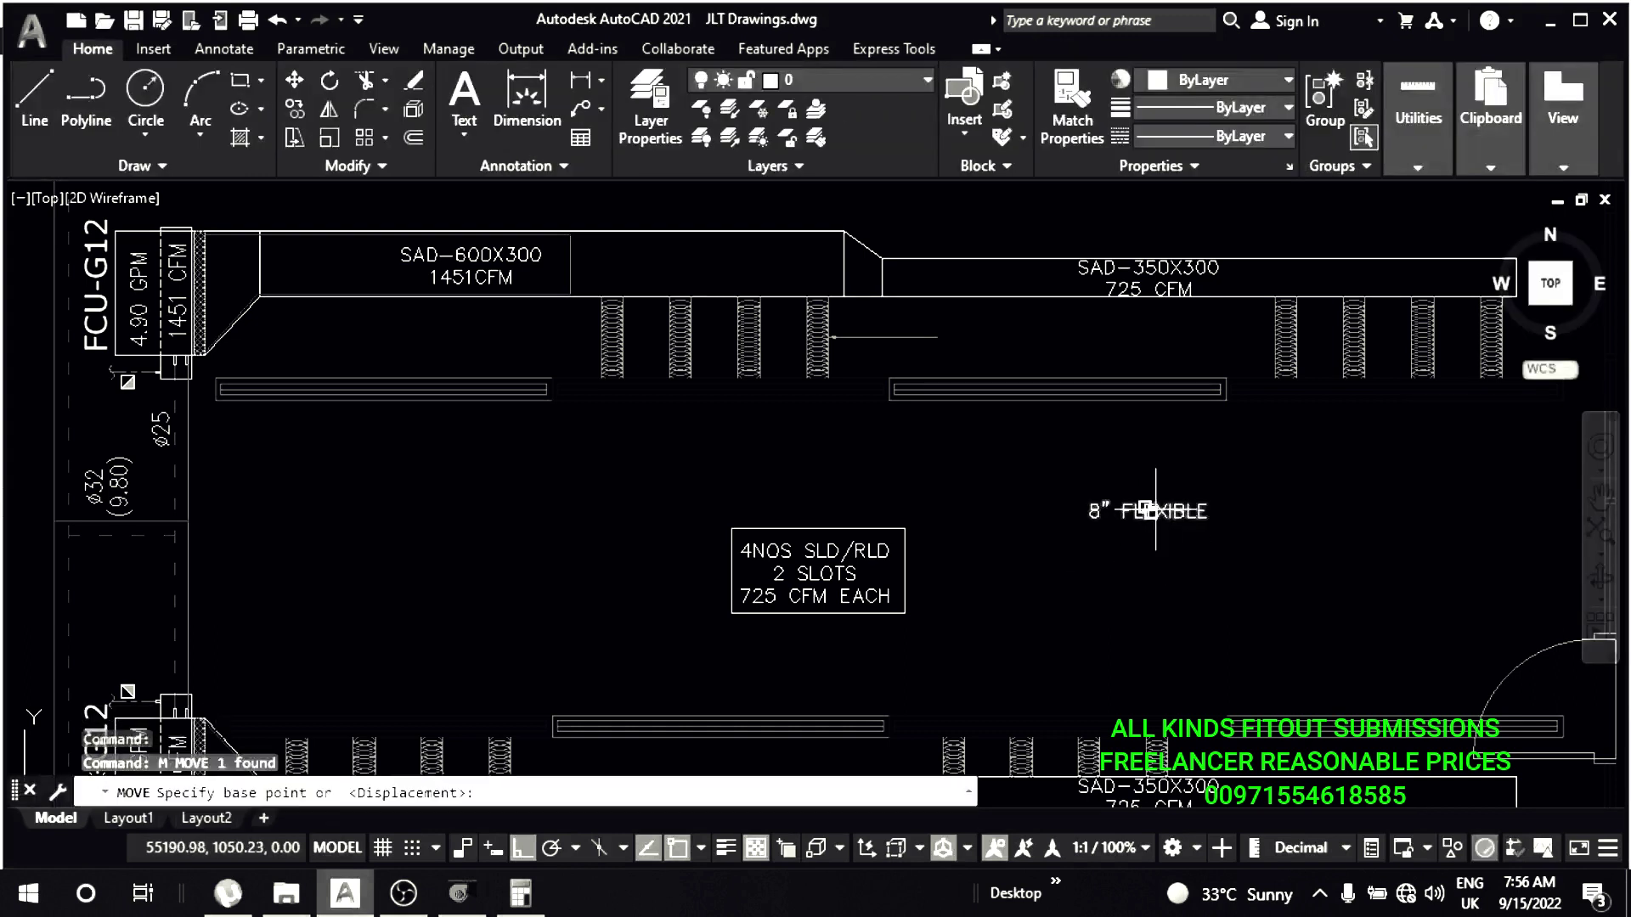
pyautogui.click(1152, 510)
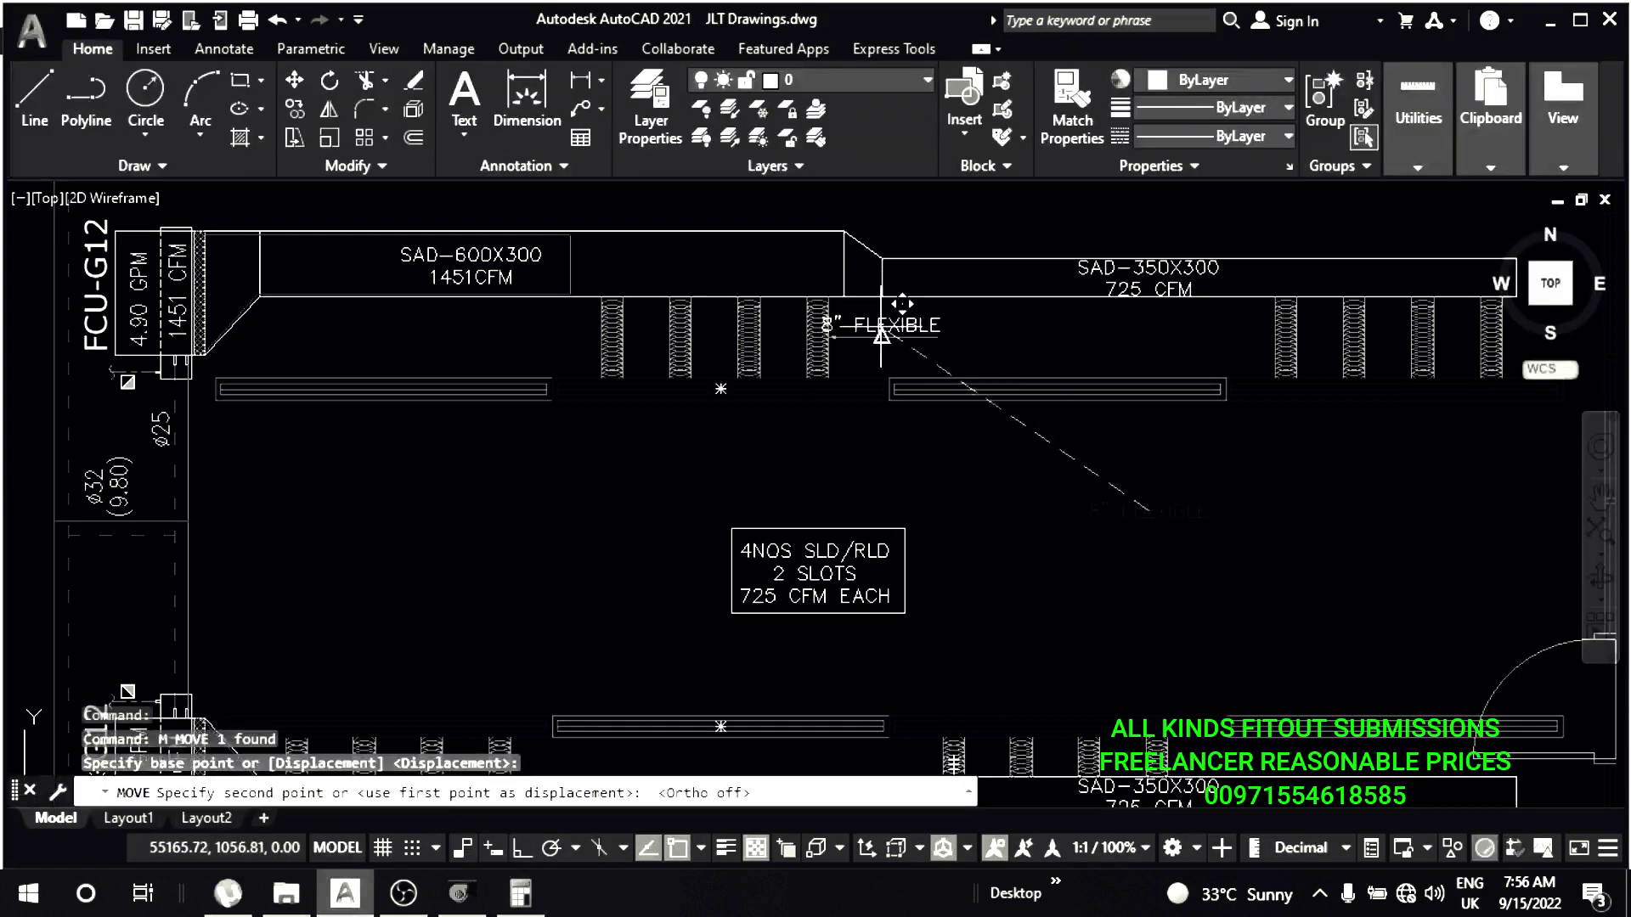
pyautogui.scroll(5, 881, 333)
pyautogui.press('Escape')
pyautogui.press('Escape')
pyautogui.moveTo(1130, 479); pyautogui.dragTo(1005, 478, button='middle')
pyautogui.click(1005, 477)
pyautogui.press('F8')
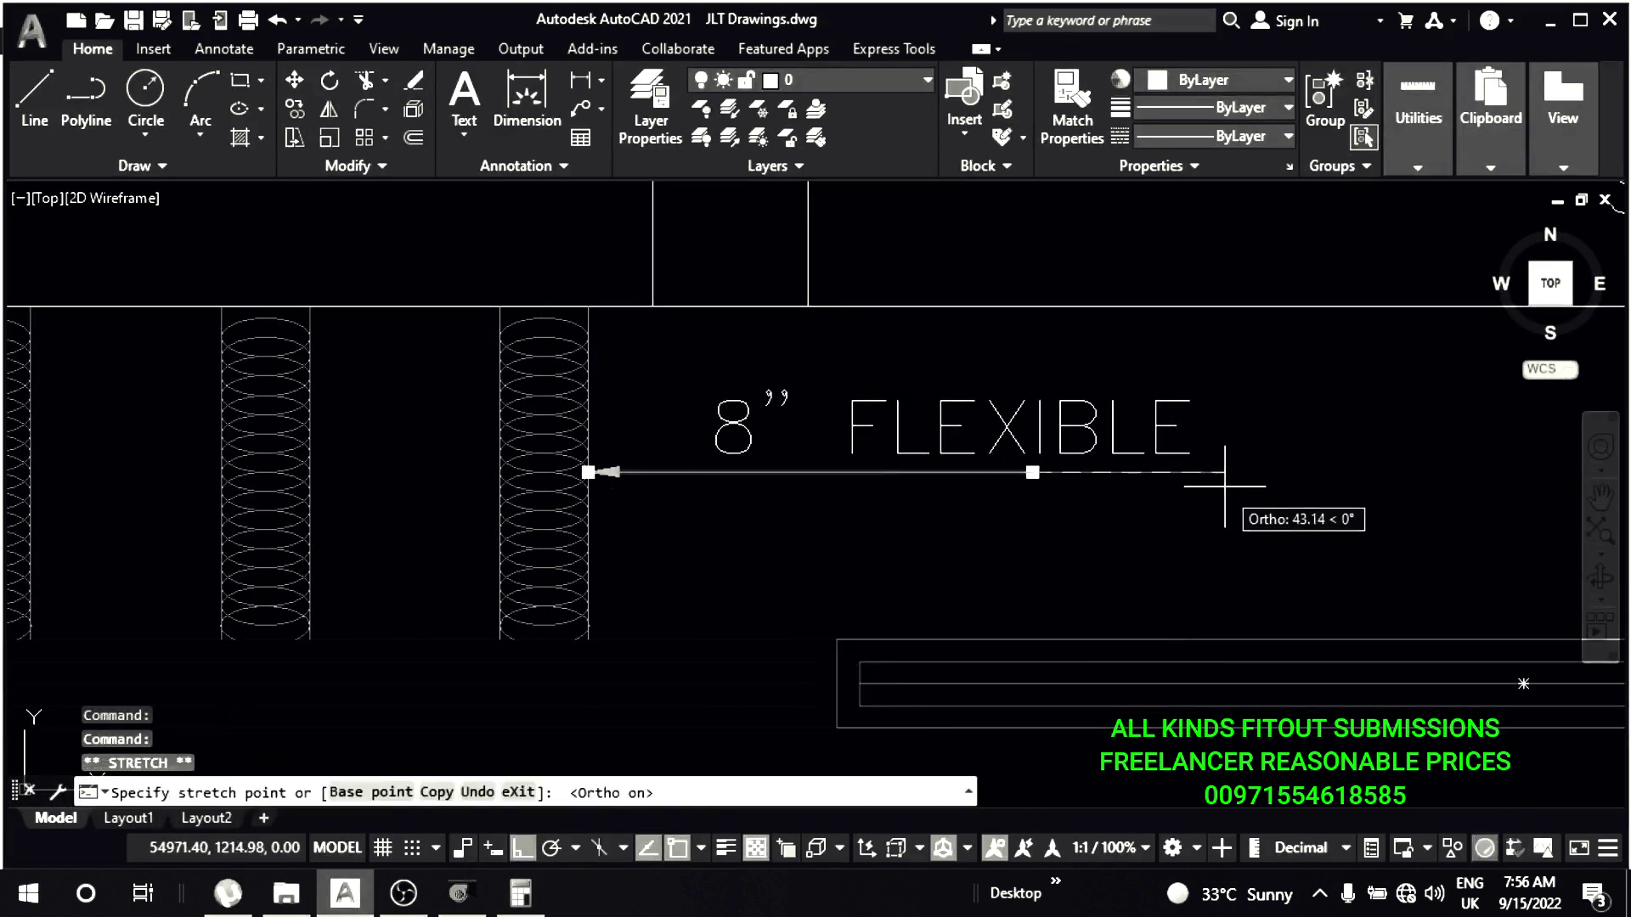
pyautogui.press('Escape')
pyautogui.scroll(-3, 1224, 486)
pyautogui.press('Escape')
# - Copy the leader with its 8" FLEXIBLE label to the lower SAD-350X300 connectors, Ortho off
pyautogui.moveTo(1002, 484); pyautogui.dragTo(910, 444)
pyautogui.scroll(-1, 924, 413)
pyautogui.write('co')
pyautogui.press('Return')
pyautogui.click(846, 389)
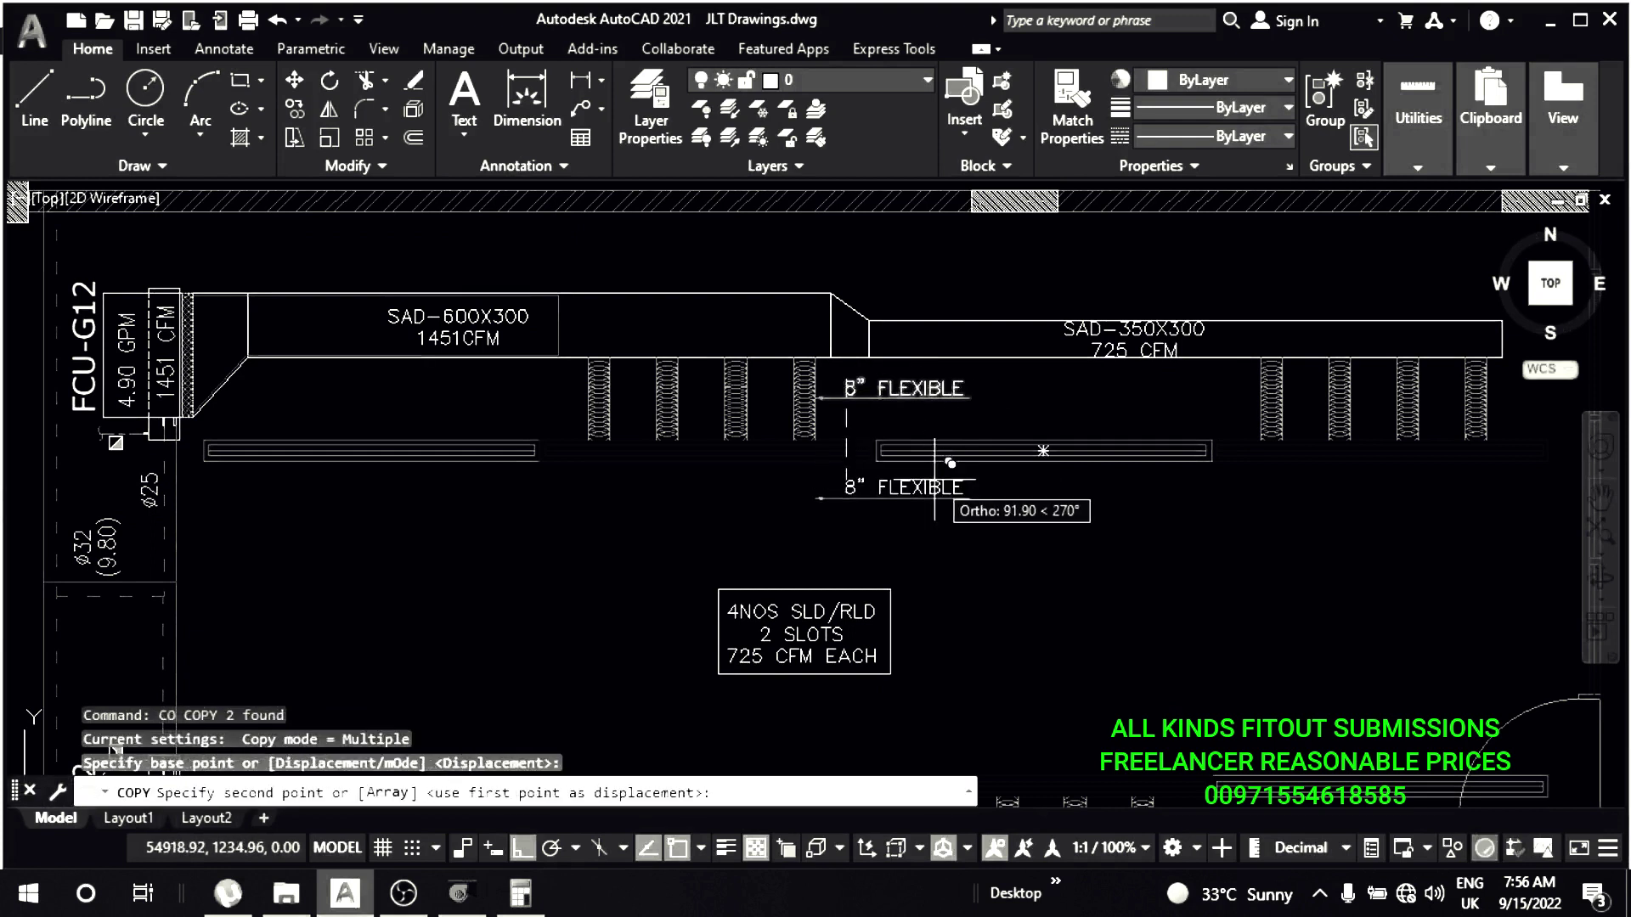
pyautogui.press('F8')
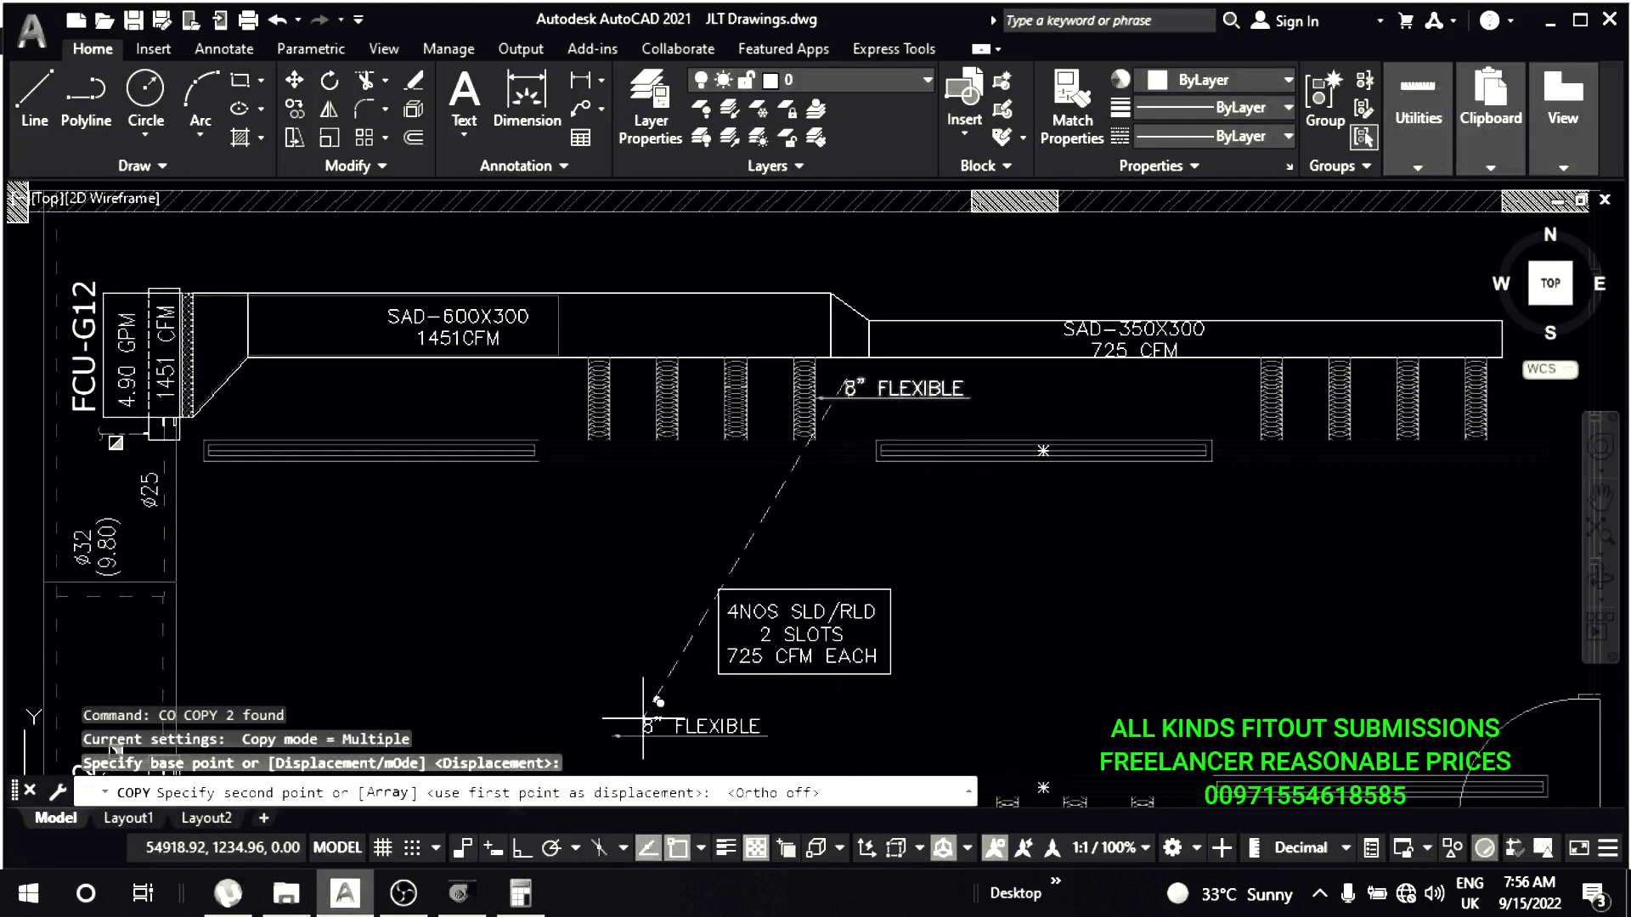
pyautogui.scroll(2, 800, 466)
pyautogui.scroll(3, 1104, 535)
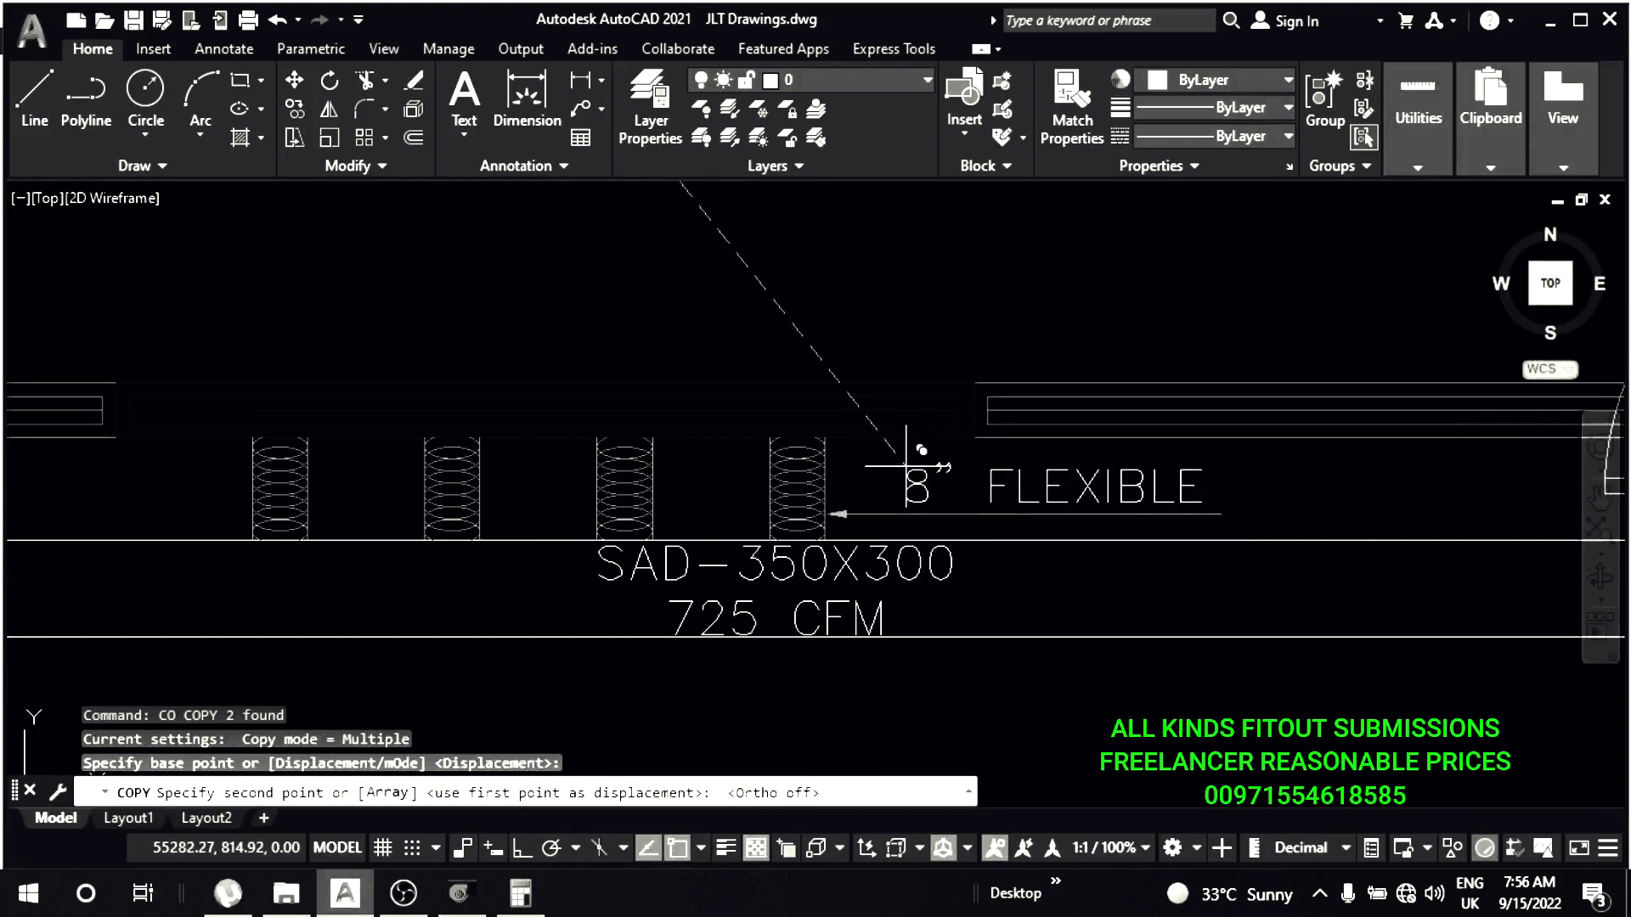
pyautogui.click(906, 465)
# - Place another labelled leader copy at the lower SAD-600X300 connectors
pyautogui.scroll(-3, 594, 493)
pyautogui.scroll(2, 671, 455)
pyautogui.scroll(1, 666, 442)
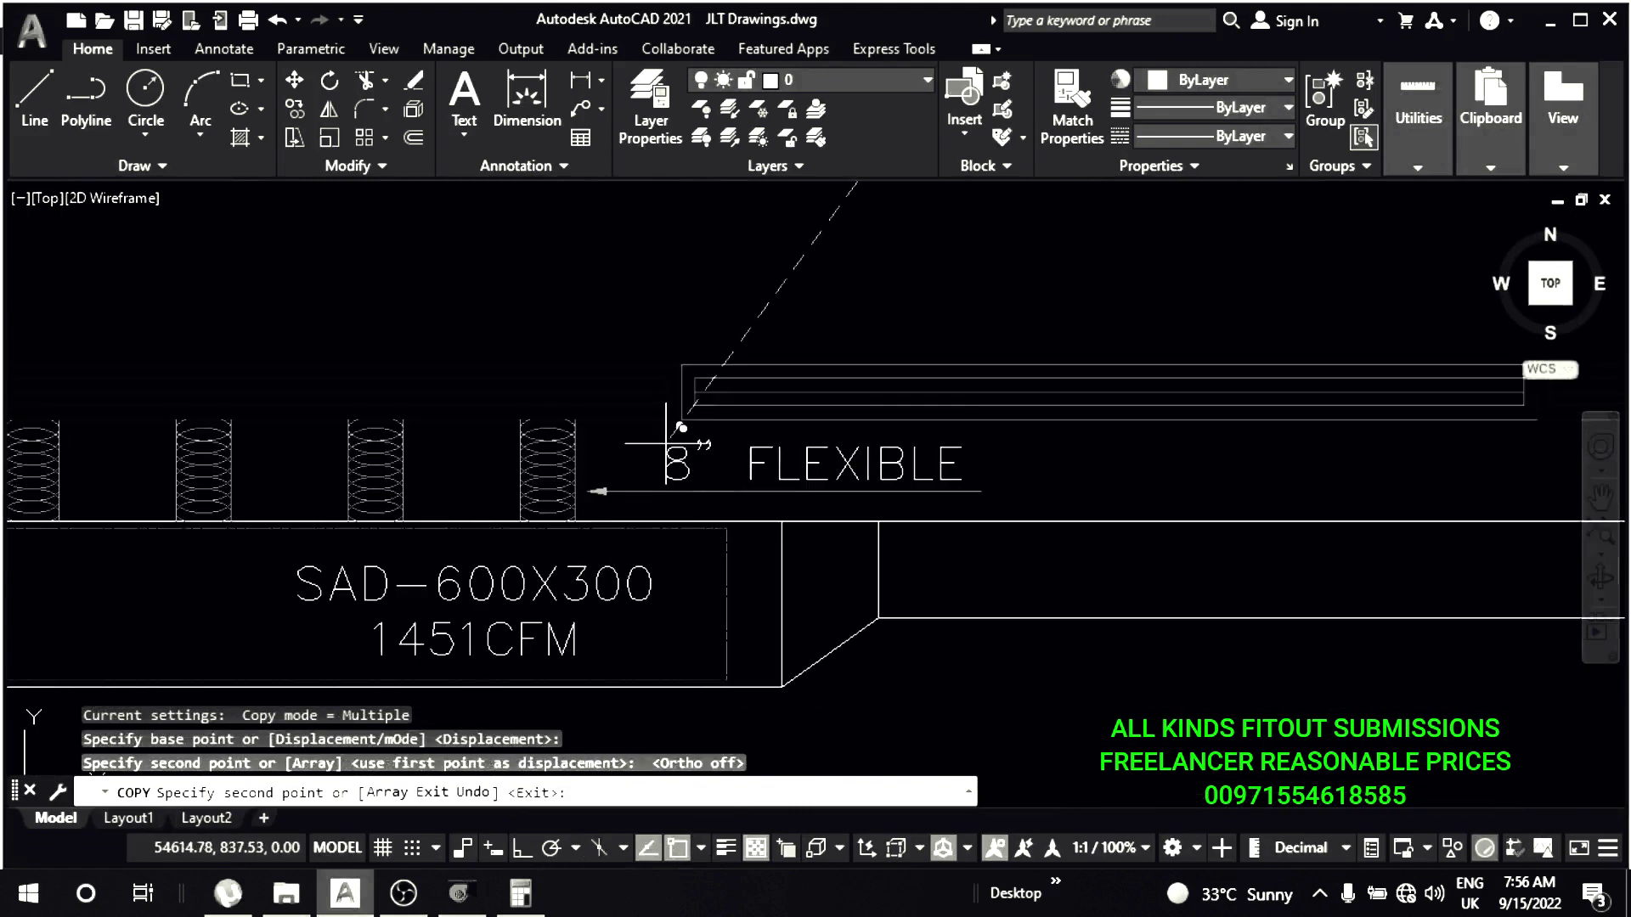
pyautogui.click(666, 442)
pyautogui.scroll(-3, 665, 443)
pyautogui.scroll(1, 845, 517)
pyautogui.scroll(-1, 994, 439)
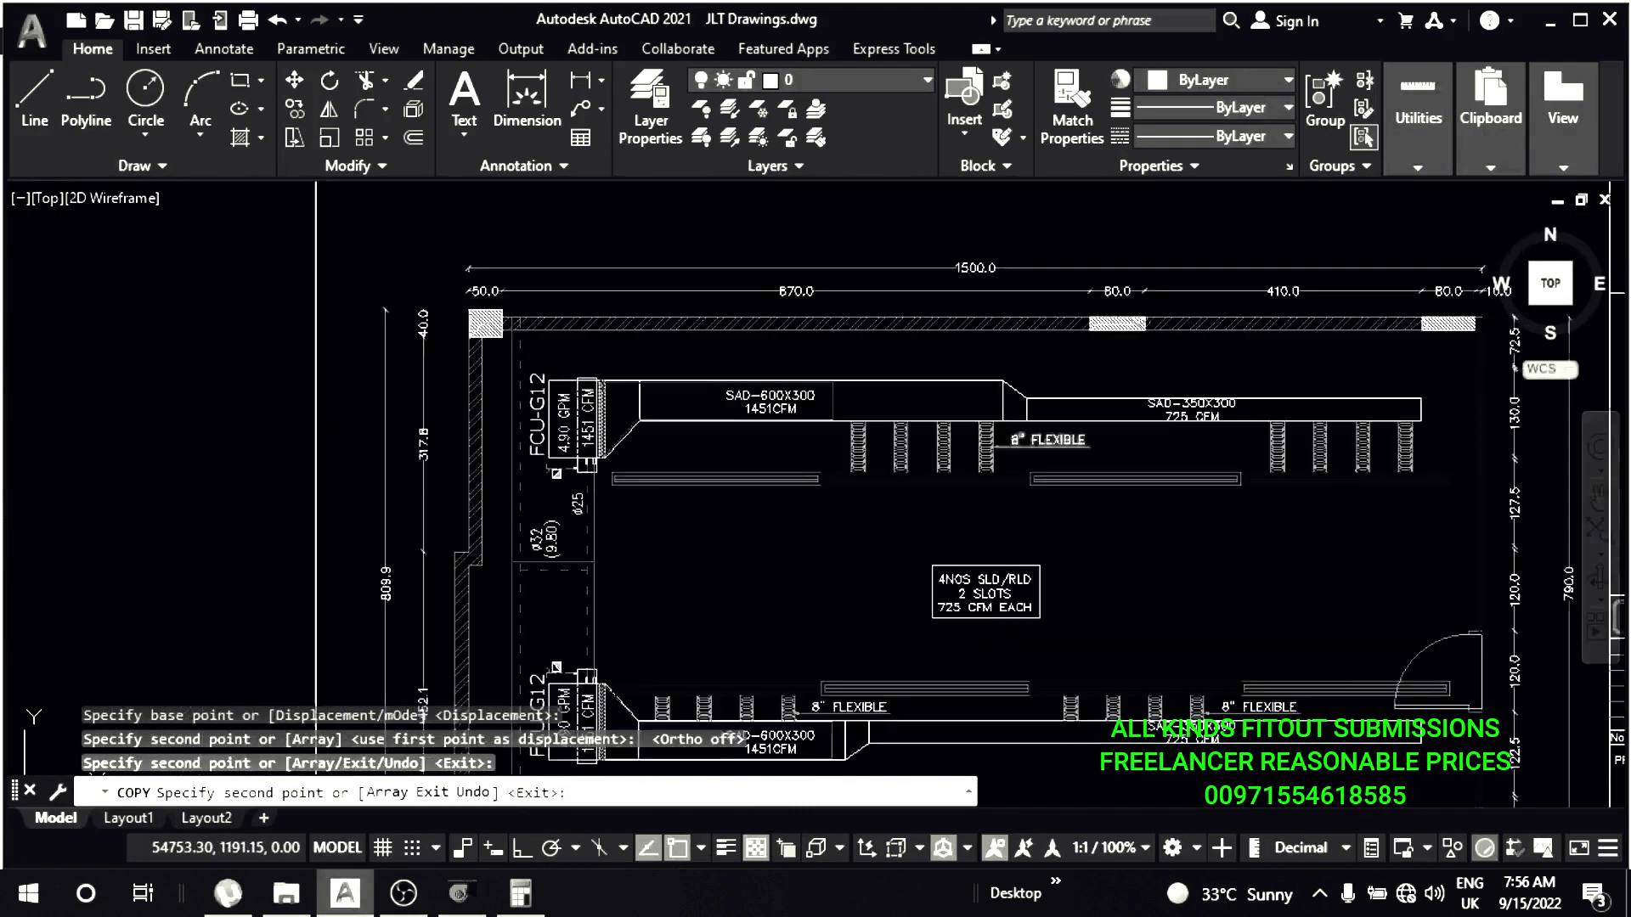
pyautogui.scroll(2, 996, 440)
pyautogui.scroll(2, 952, 416)
pyautogui.scroll(2, 917, 399)
pyautogui.scroll(2, 886, 385)
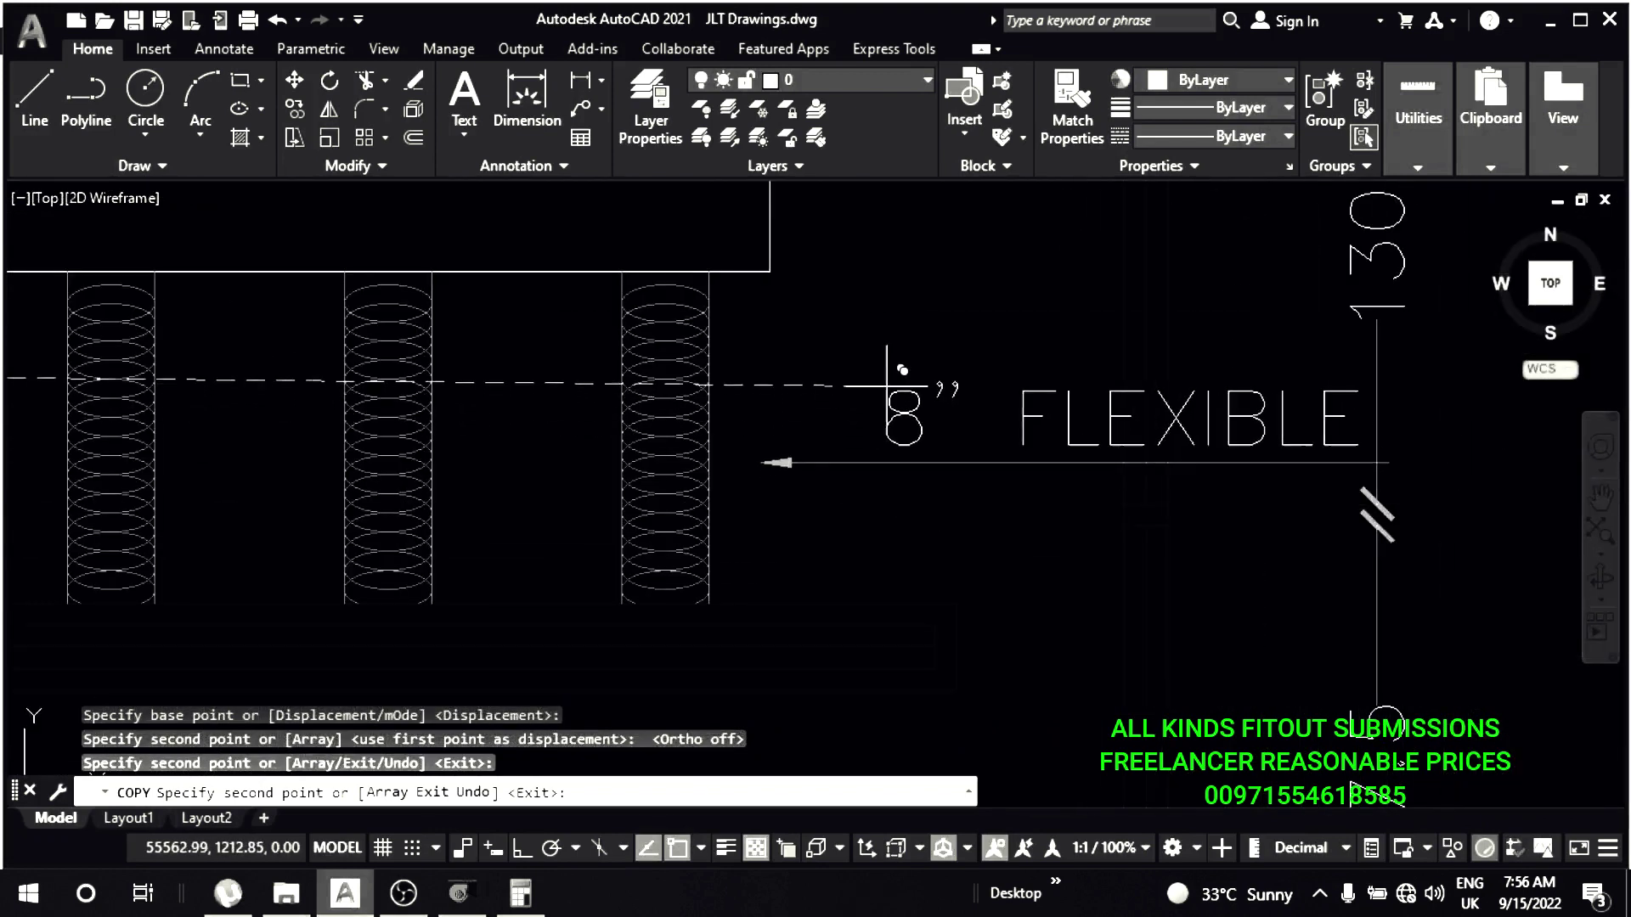
pyautogui.press('Escape')
pyautogui.scroll(-4, 900, 450)
pyautogui.scroll(2, 905, 465)
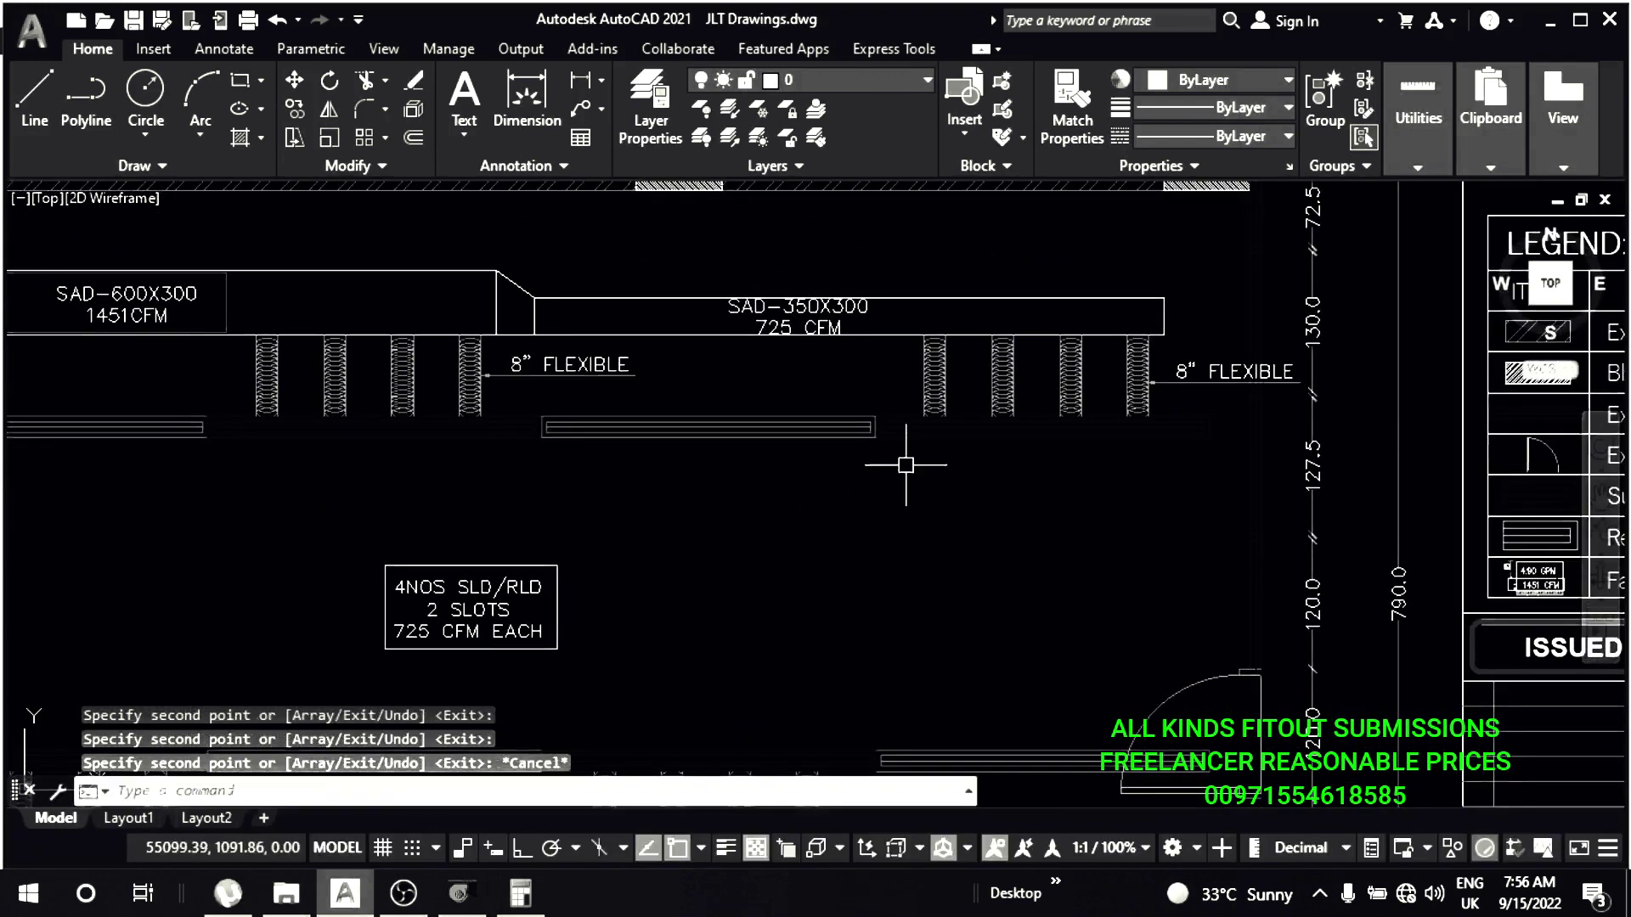
pyautogui.press('Escape')
pyautogui.scroll(-3, 905, 465)
pyautogui.scroll(1, 885, 437)
pyautogui.scroll(1, 654, 494)
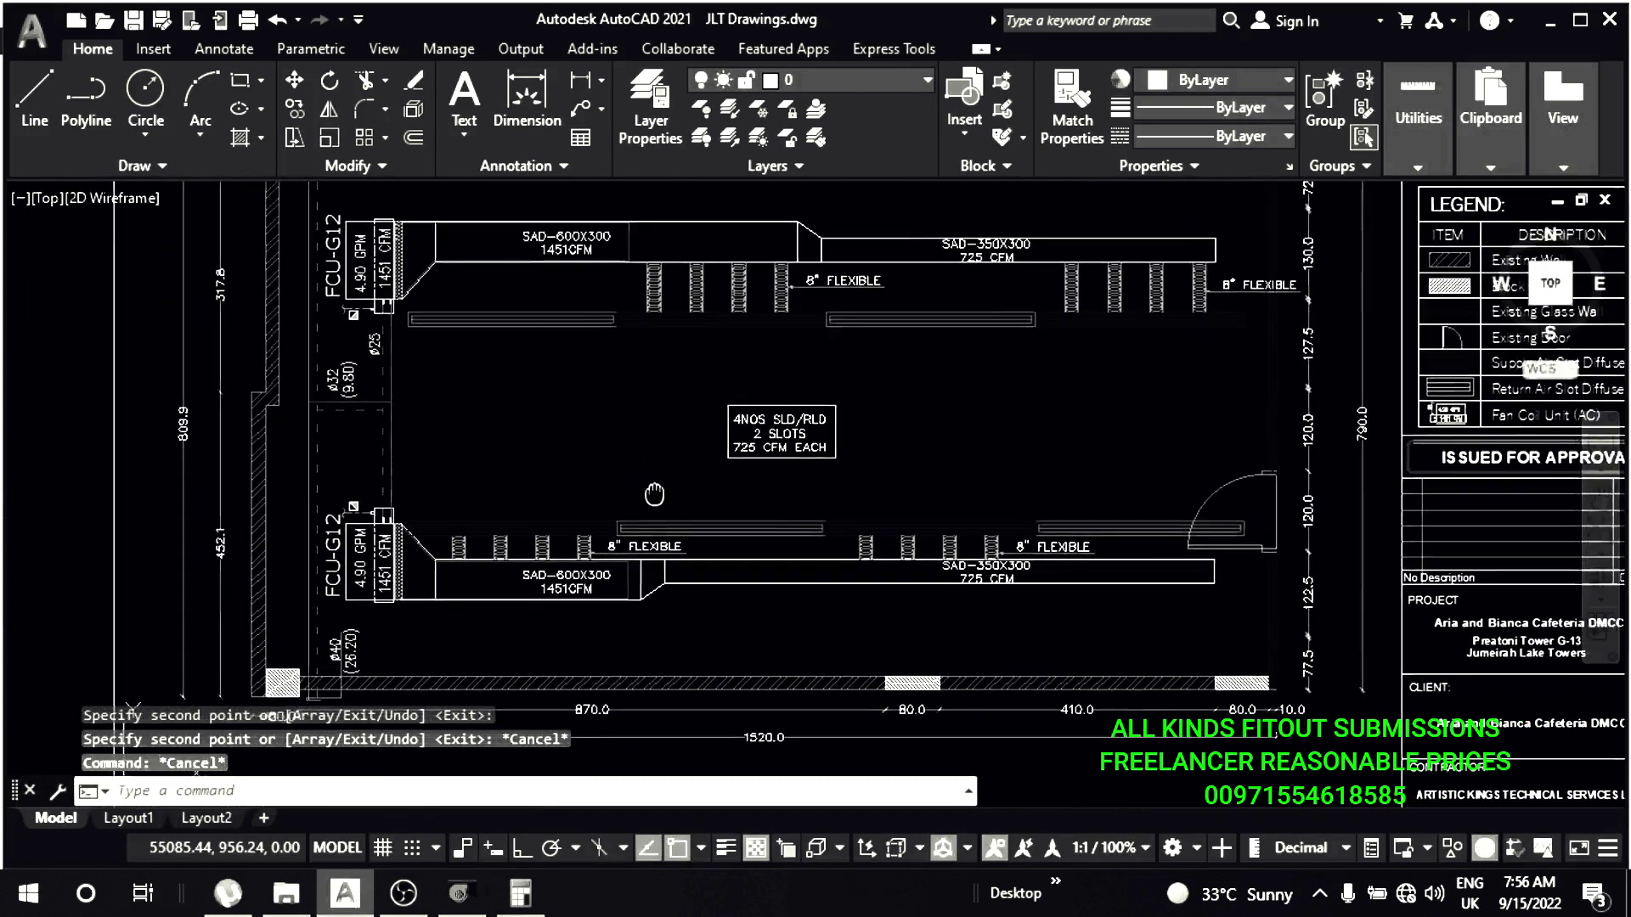
pyautogui.scroll(-3, 628, 484)
pyautogui.scroll(3, 595, 473)
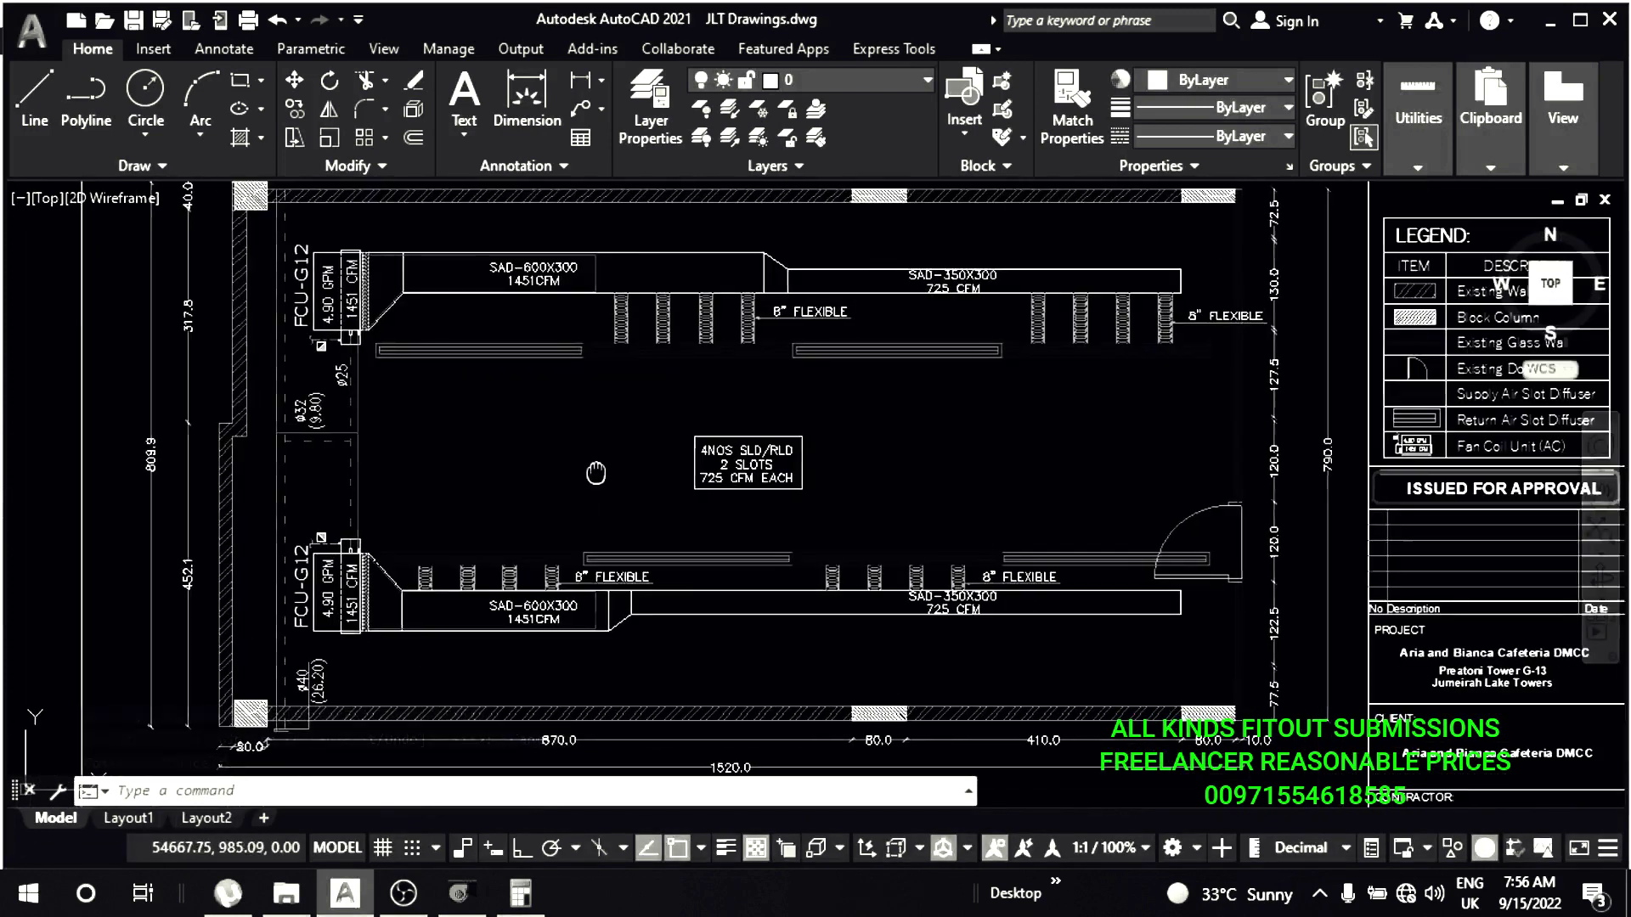
pyautogui.moveTo(595, 473); pyautogui.dragTo(713, 496, button='middle')
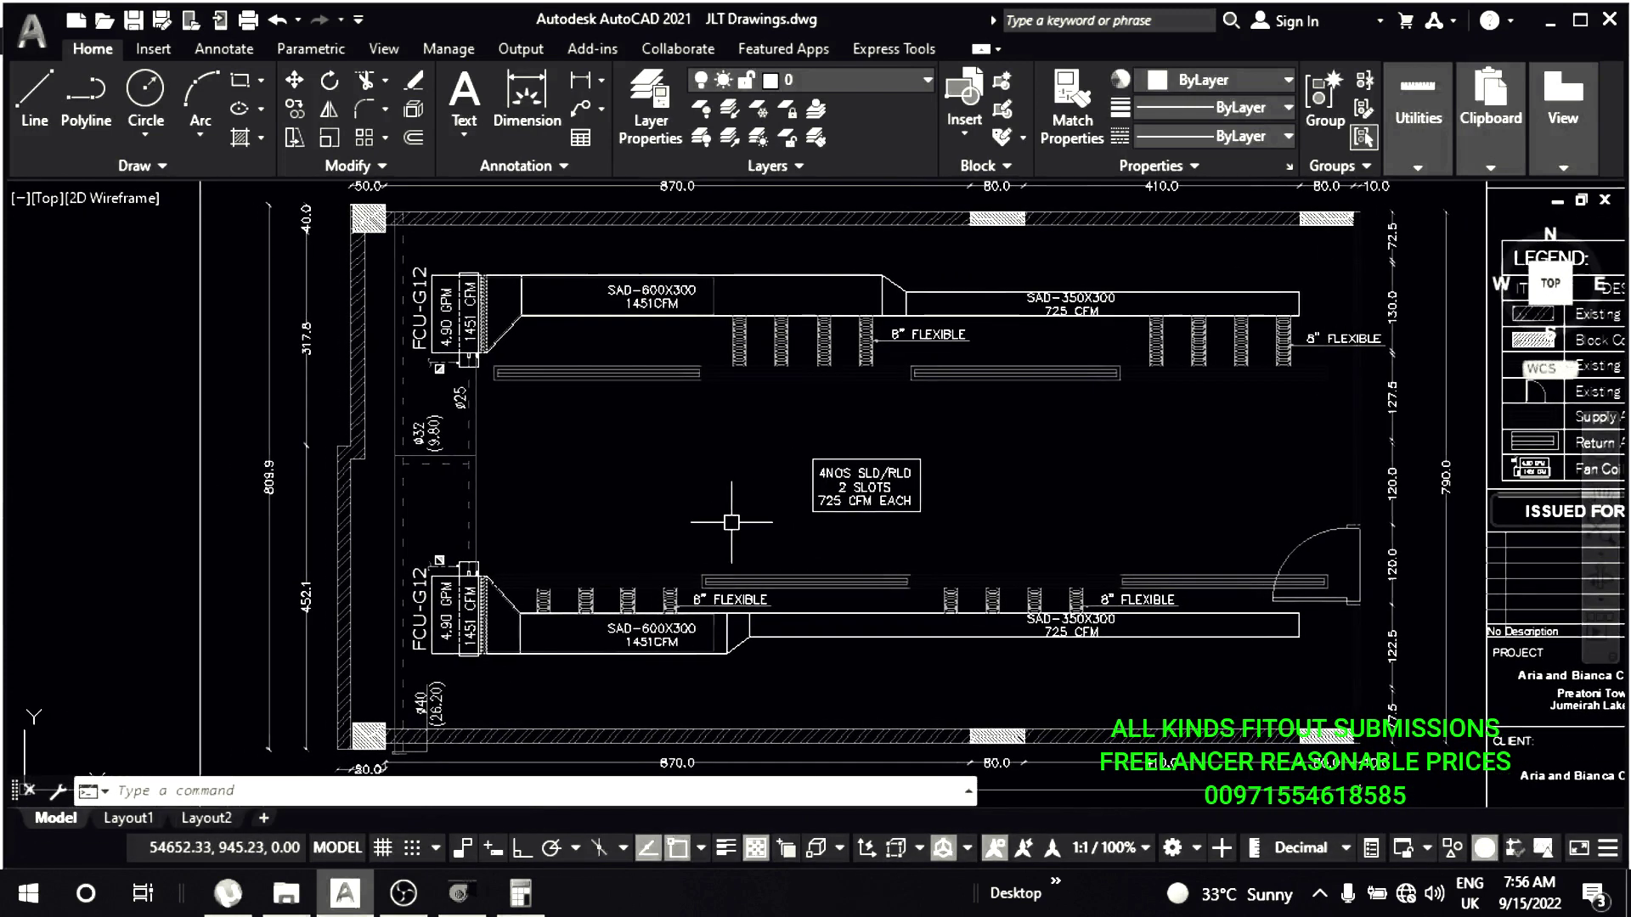